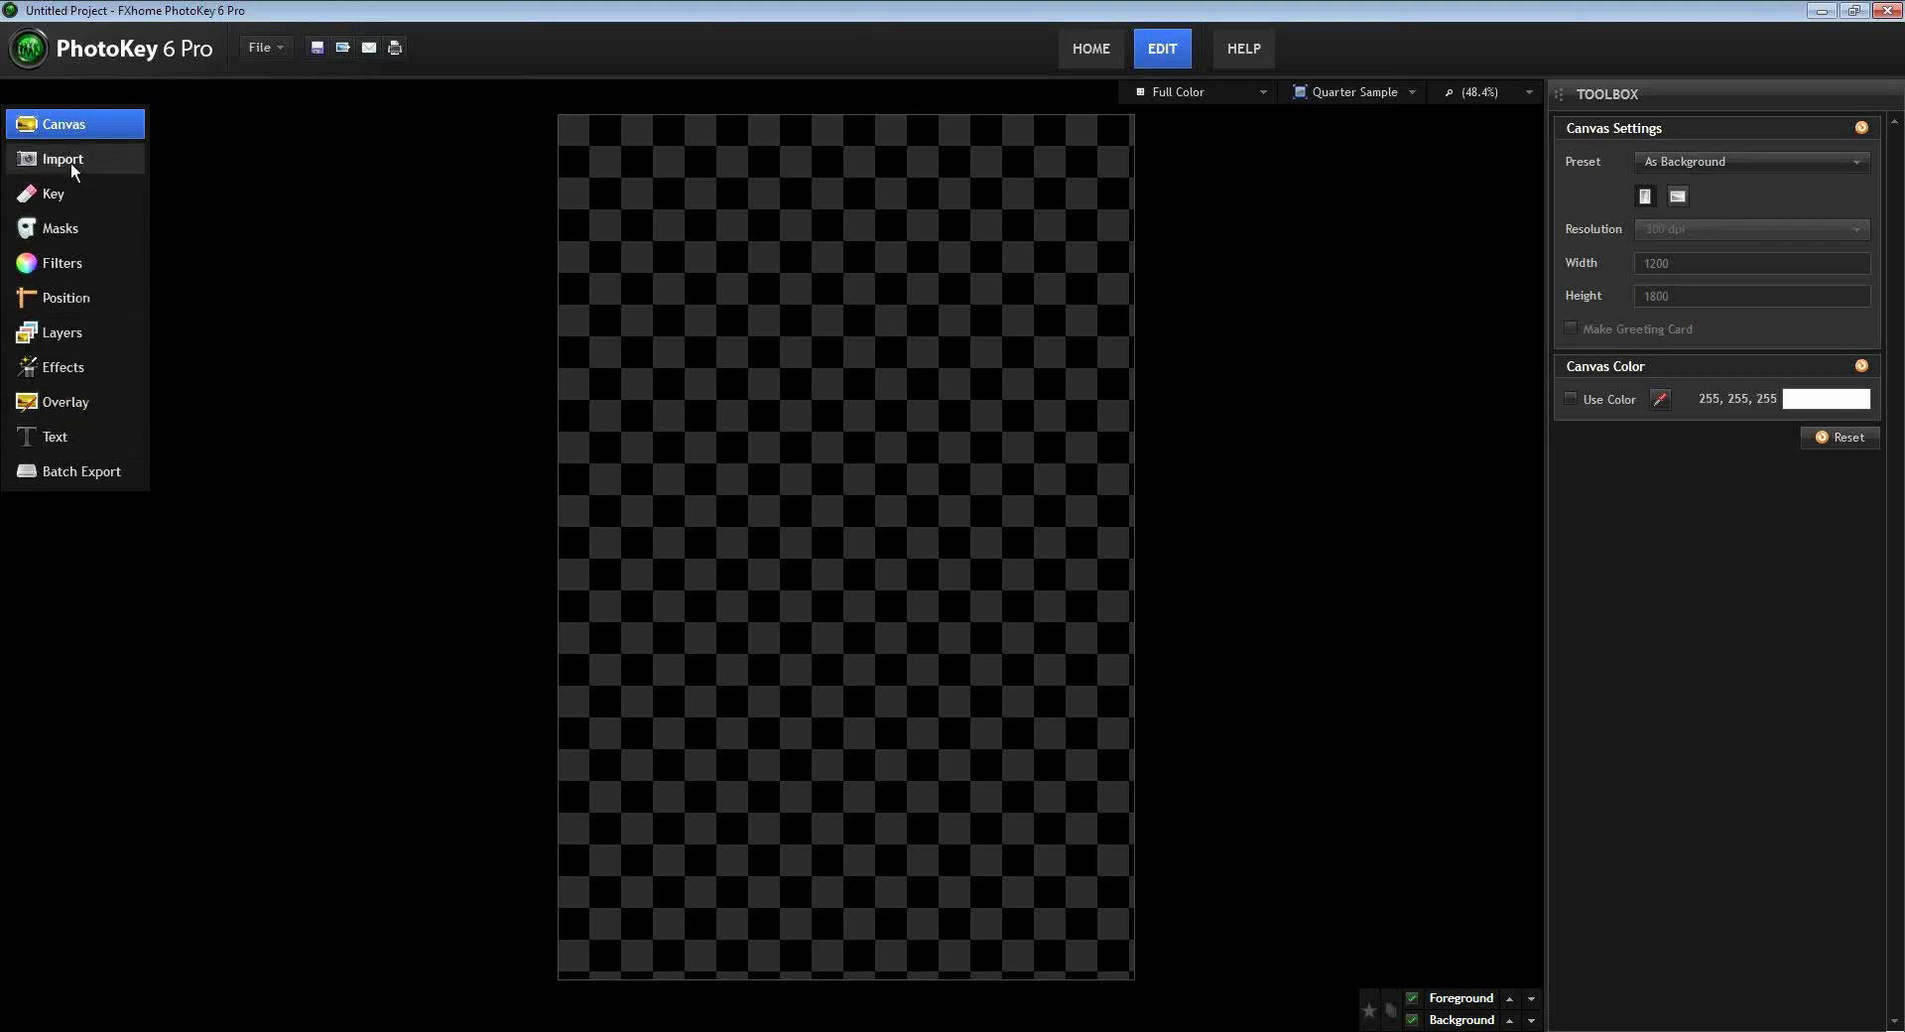
- Import zombieposter_background.jpg from the Webinar Assets folder as the background image
click(57, 196)
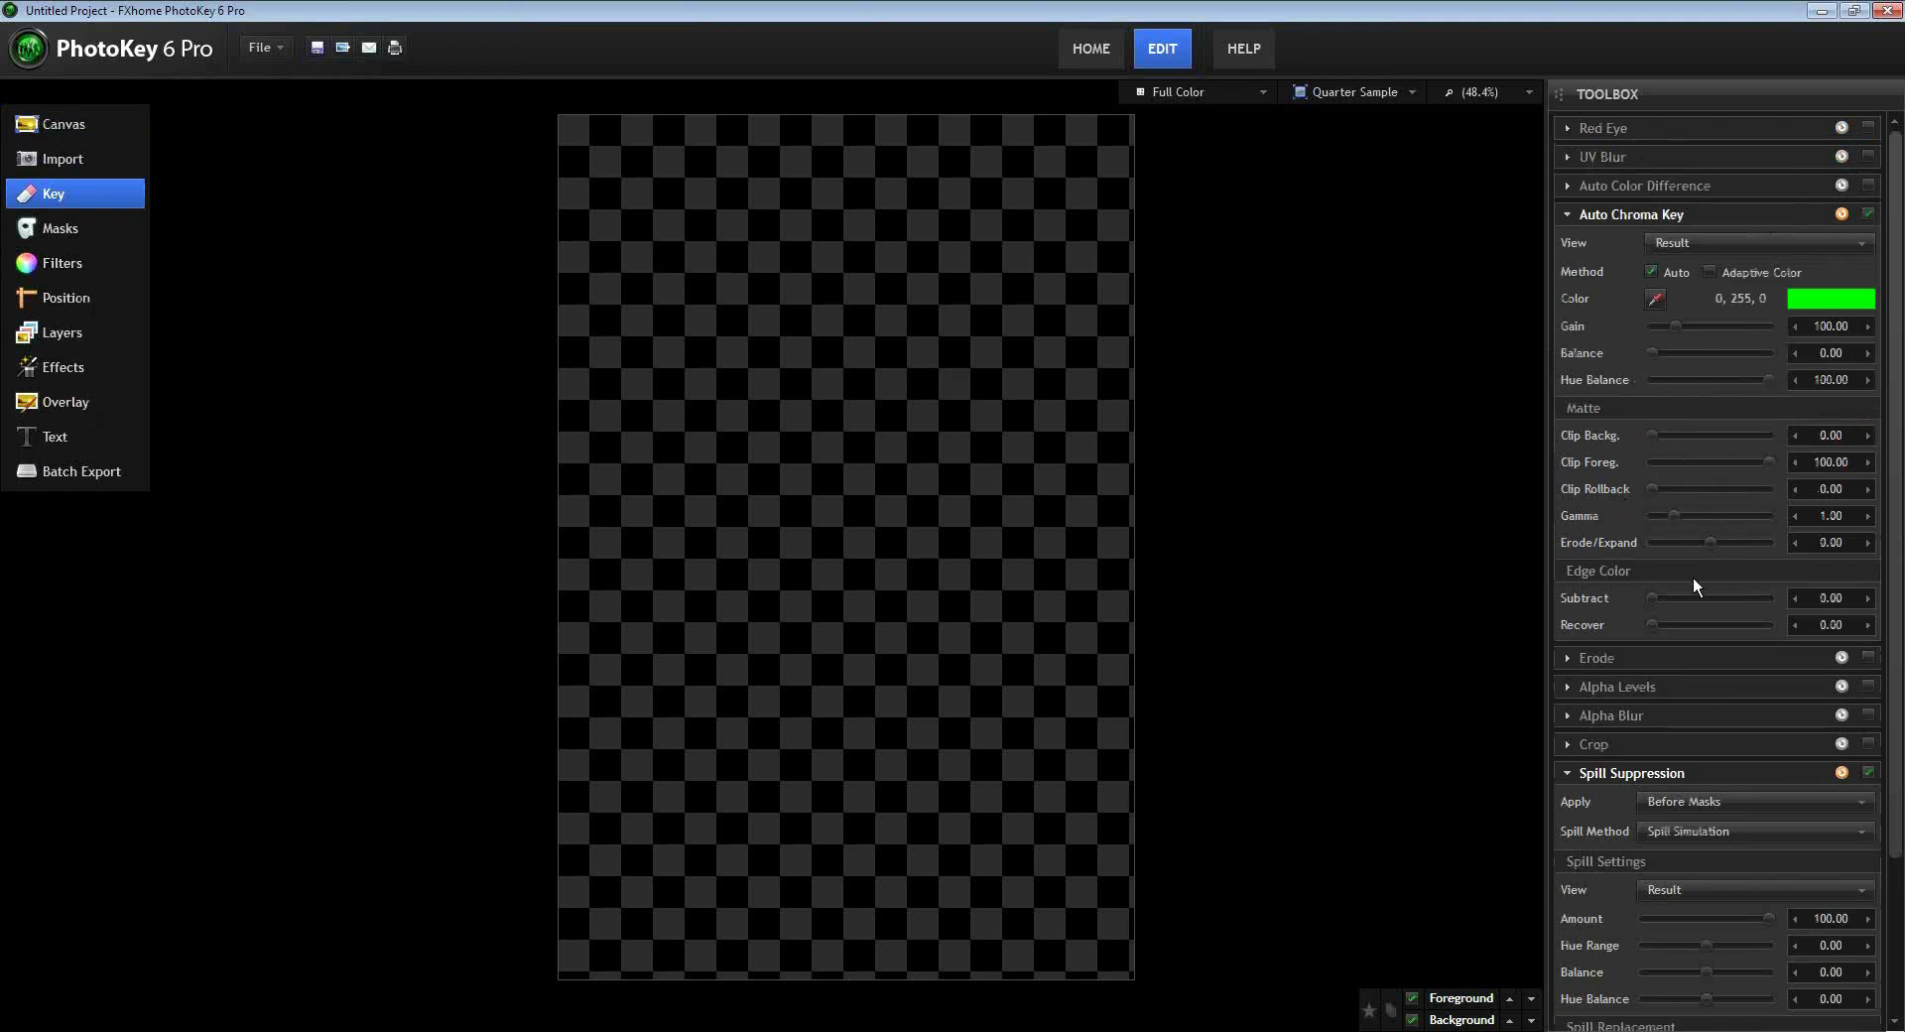
click(59, 131)
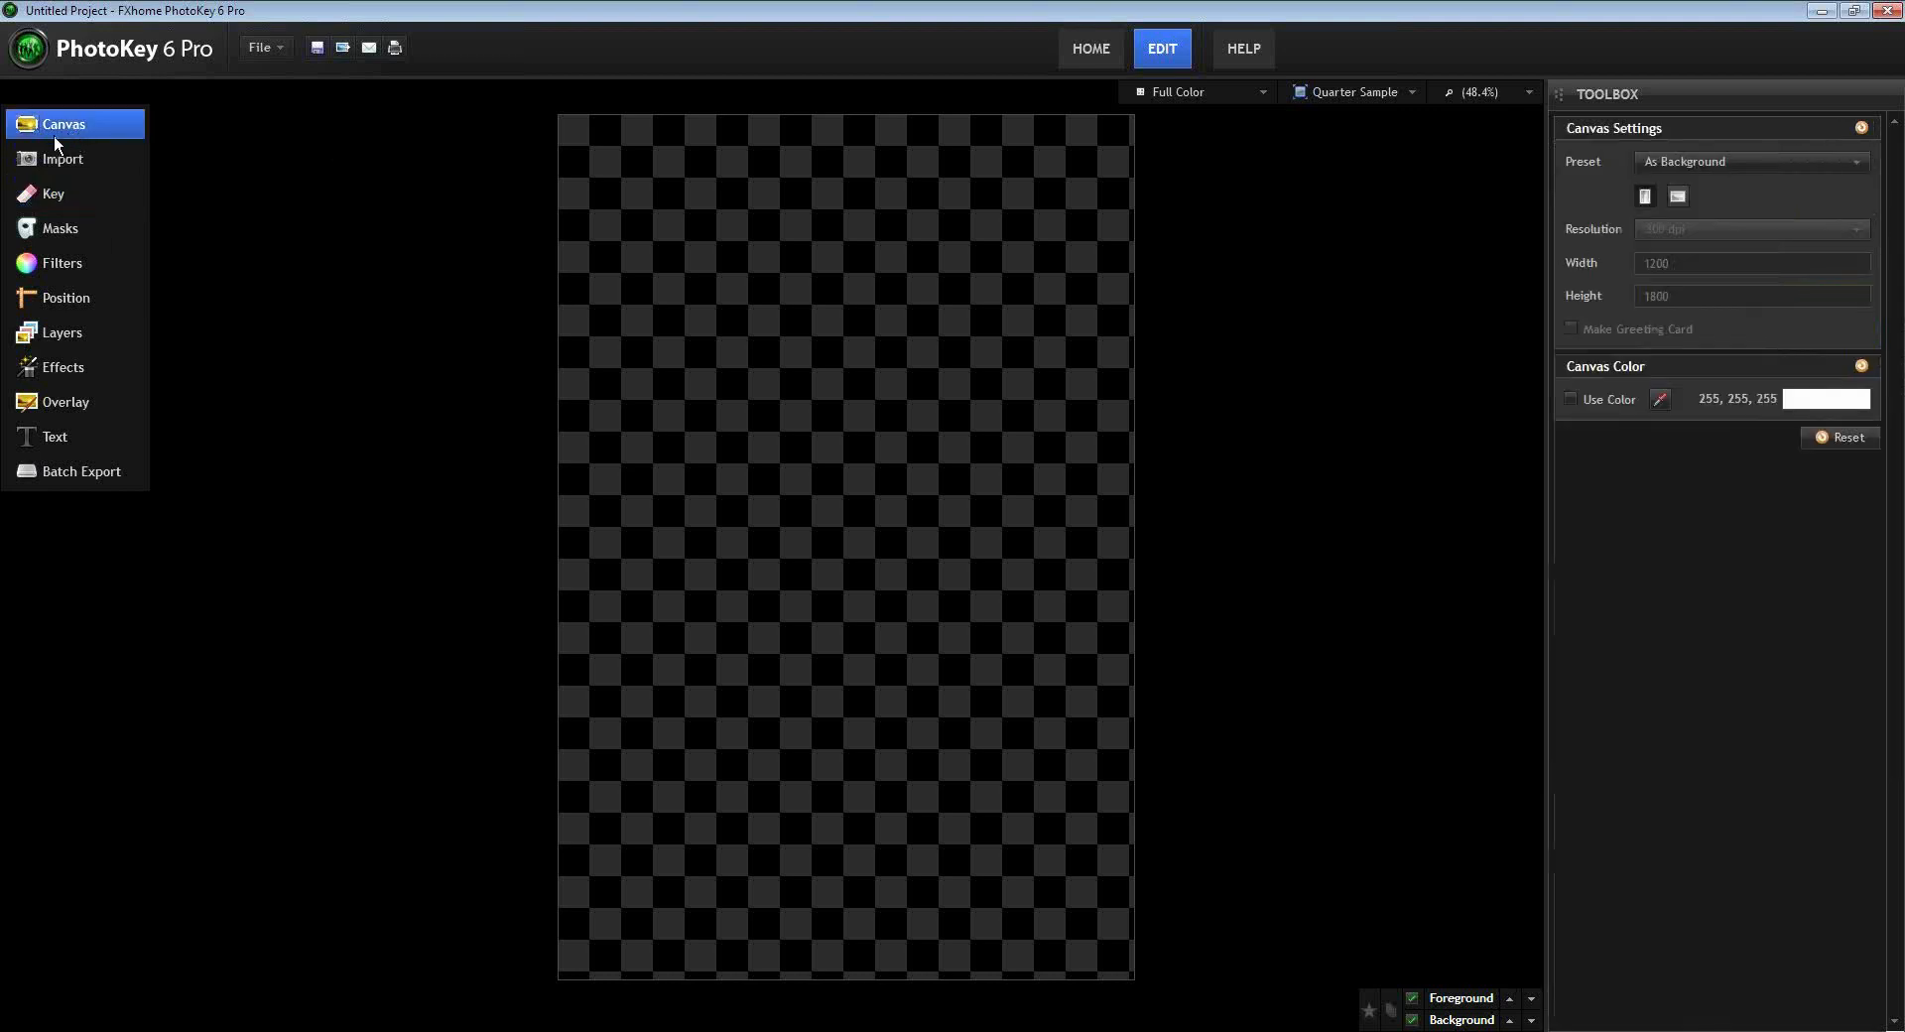
click(62, 158)
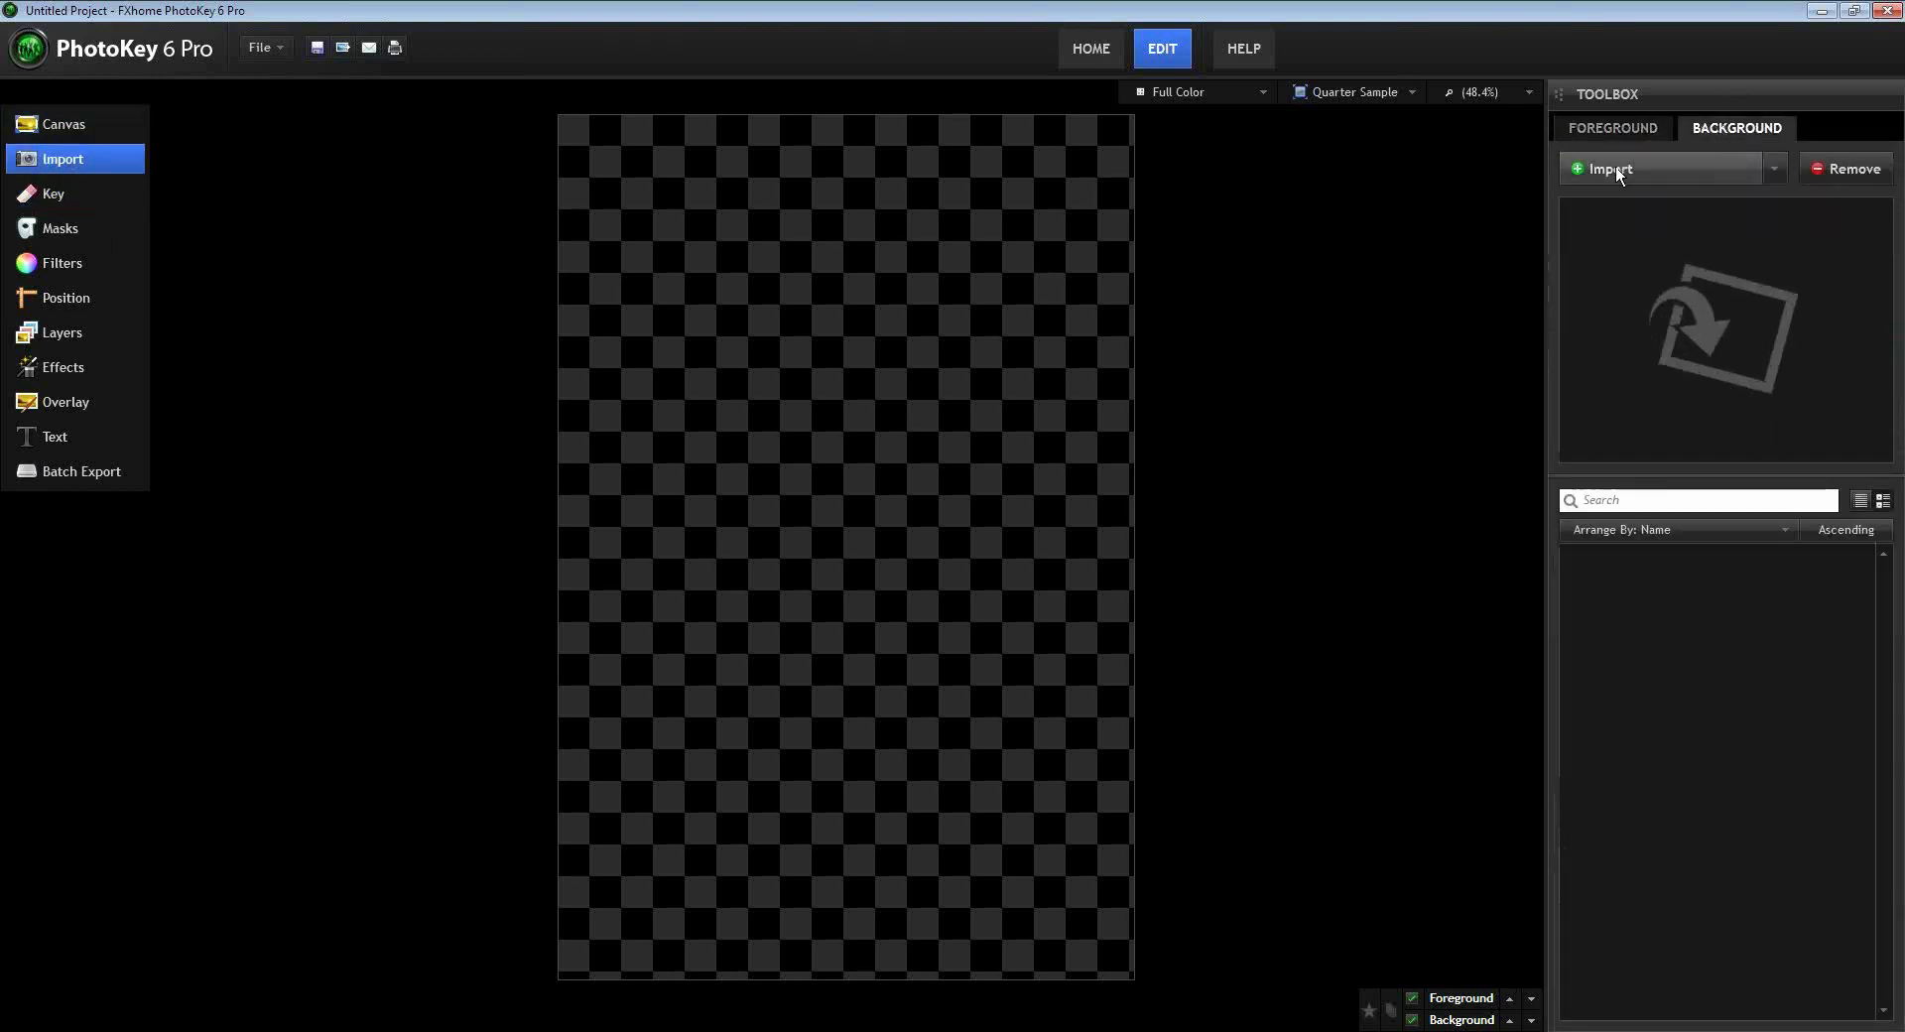
click(1617, 169)
click(1116, 508)
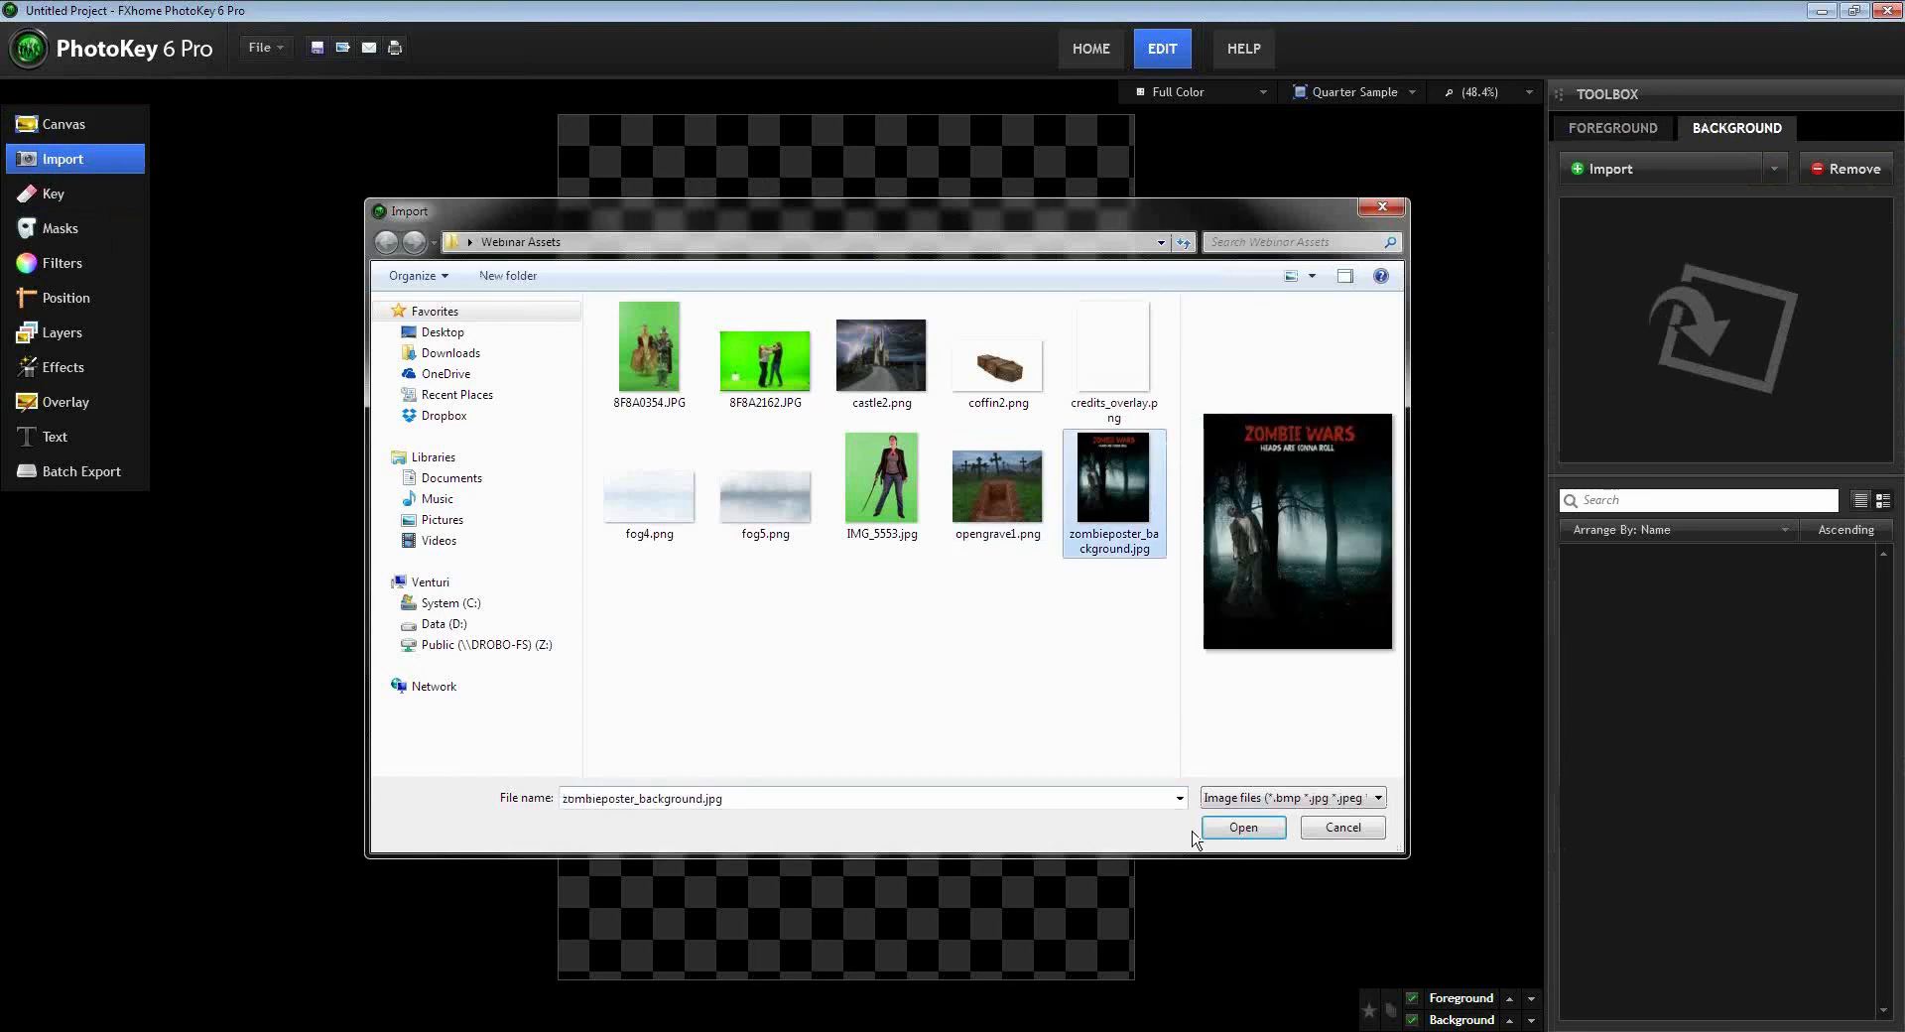
click(1243, 827)
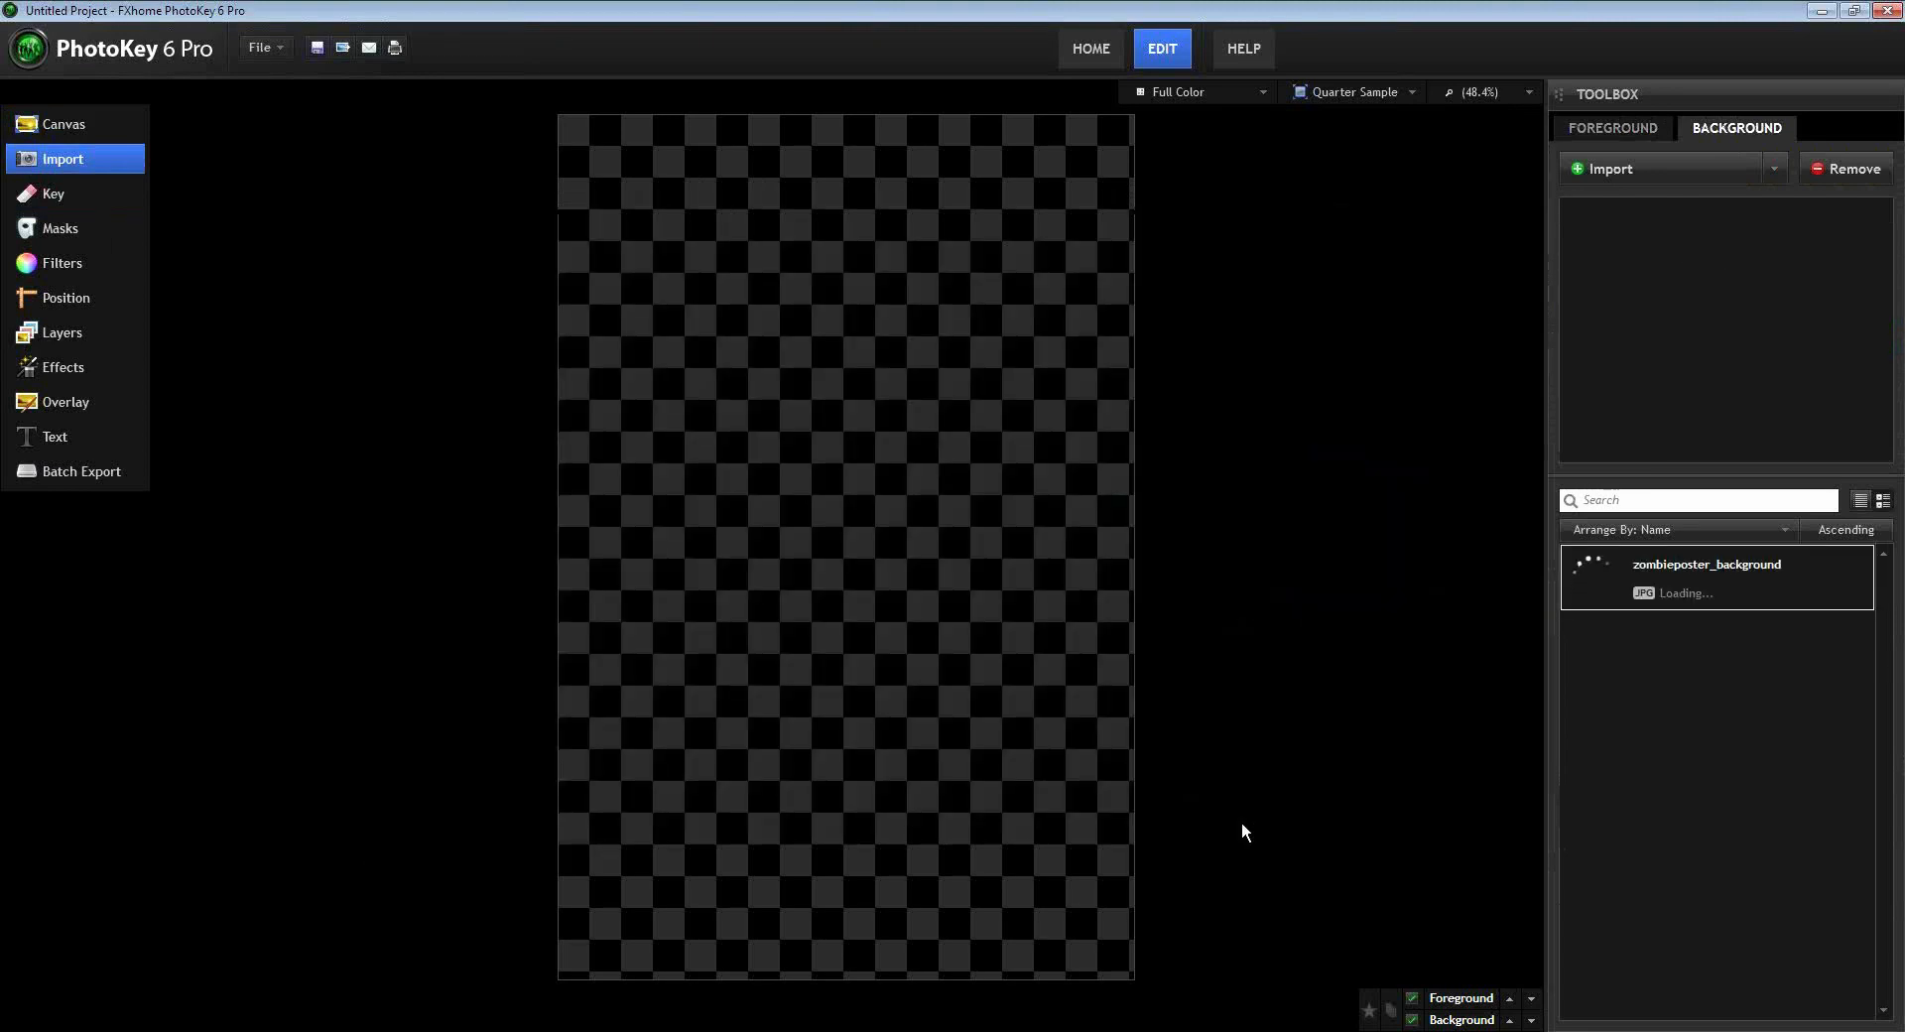
- Set the canvas size preset to As Background
click(70, 129)
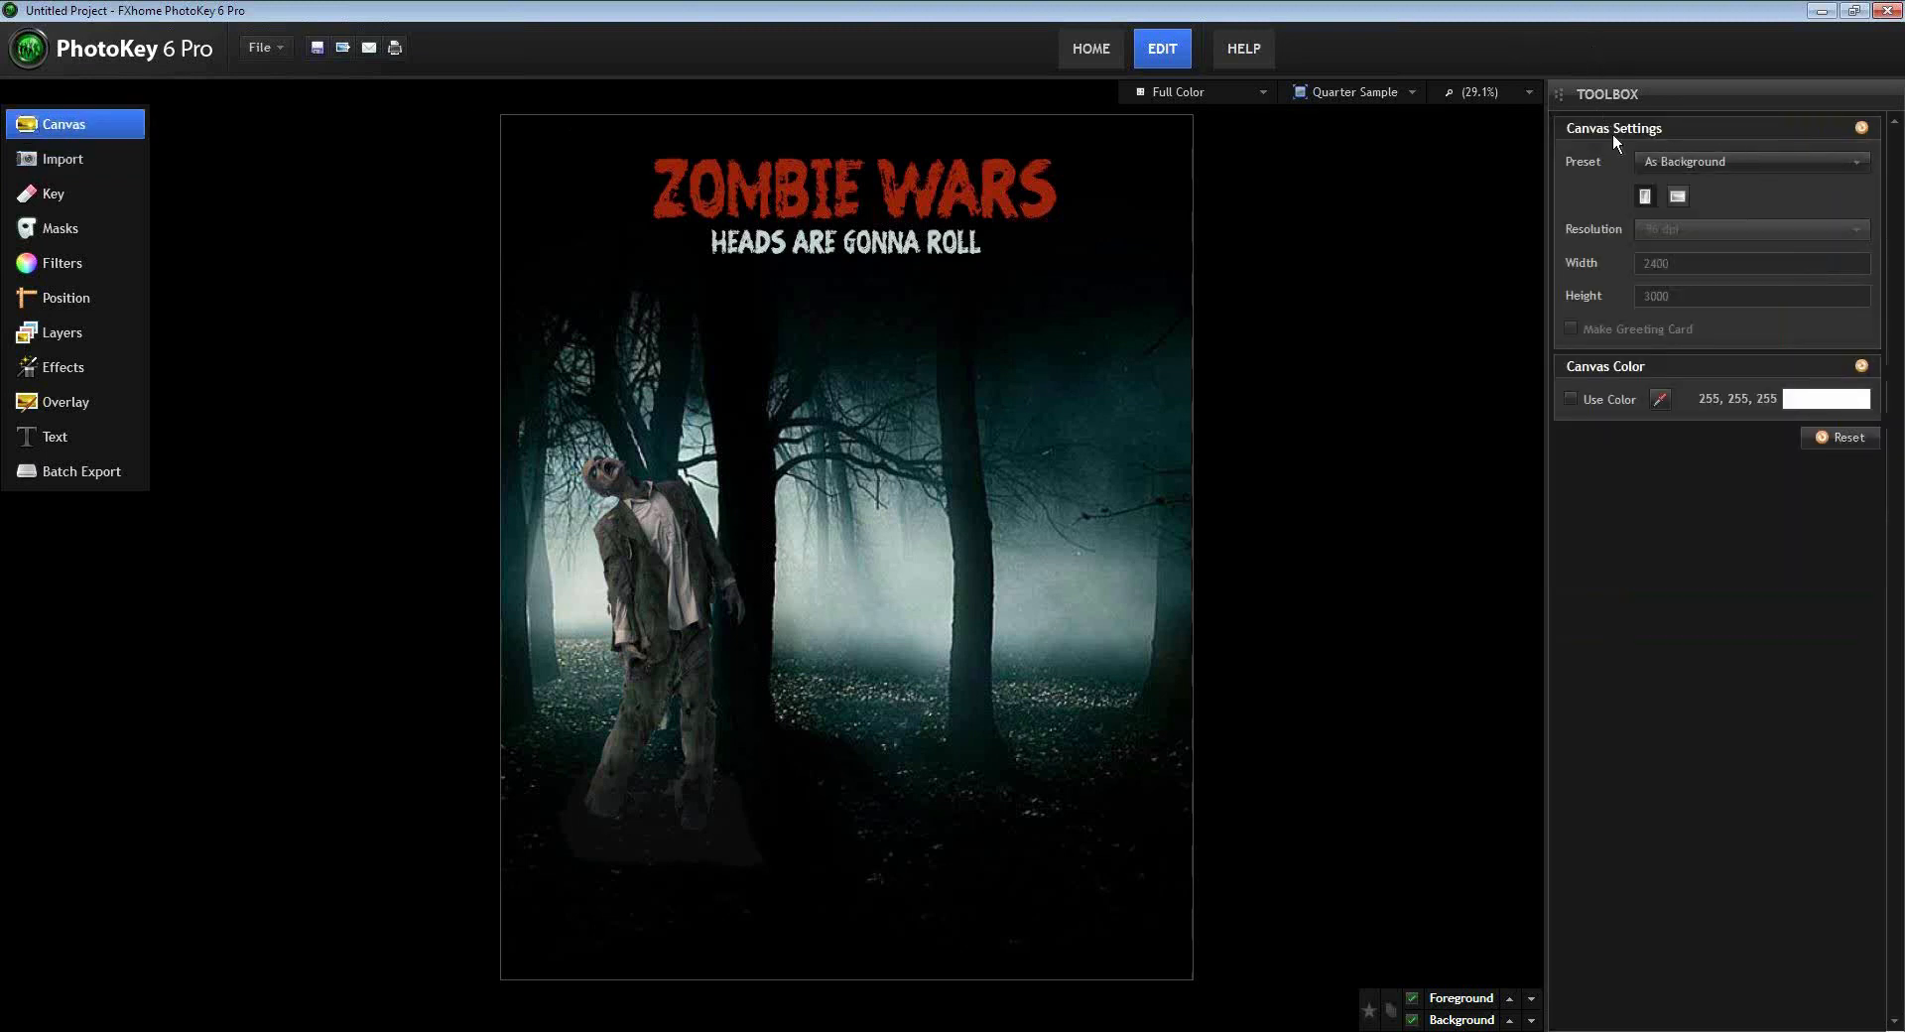
click(1686, 162)
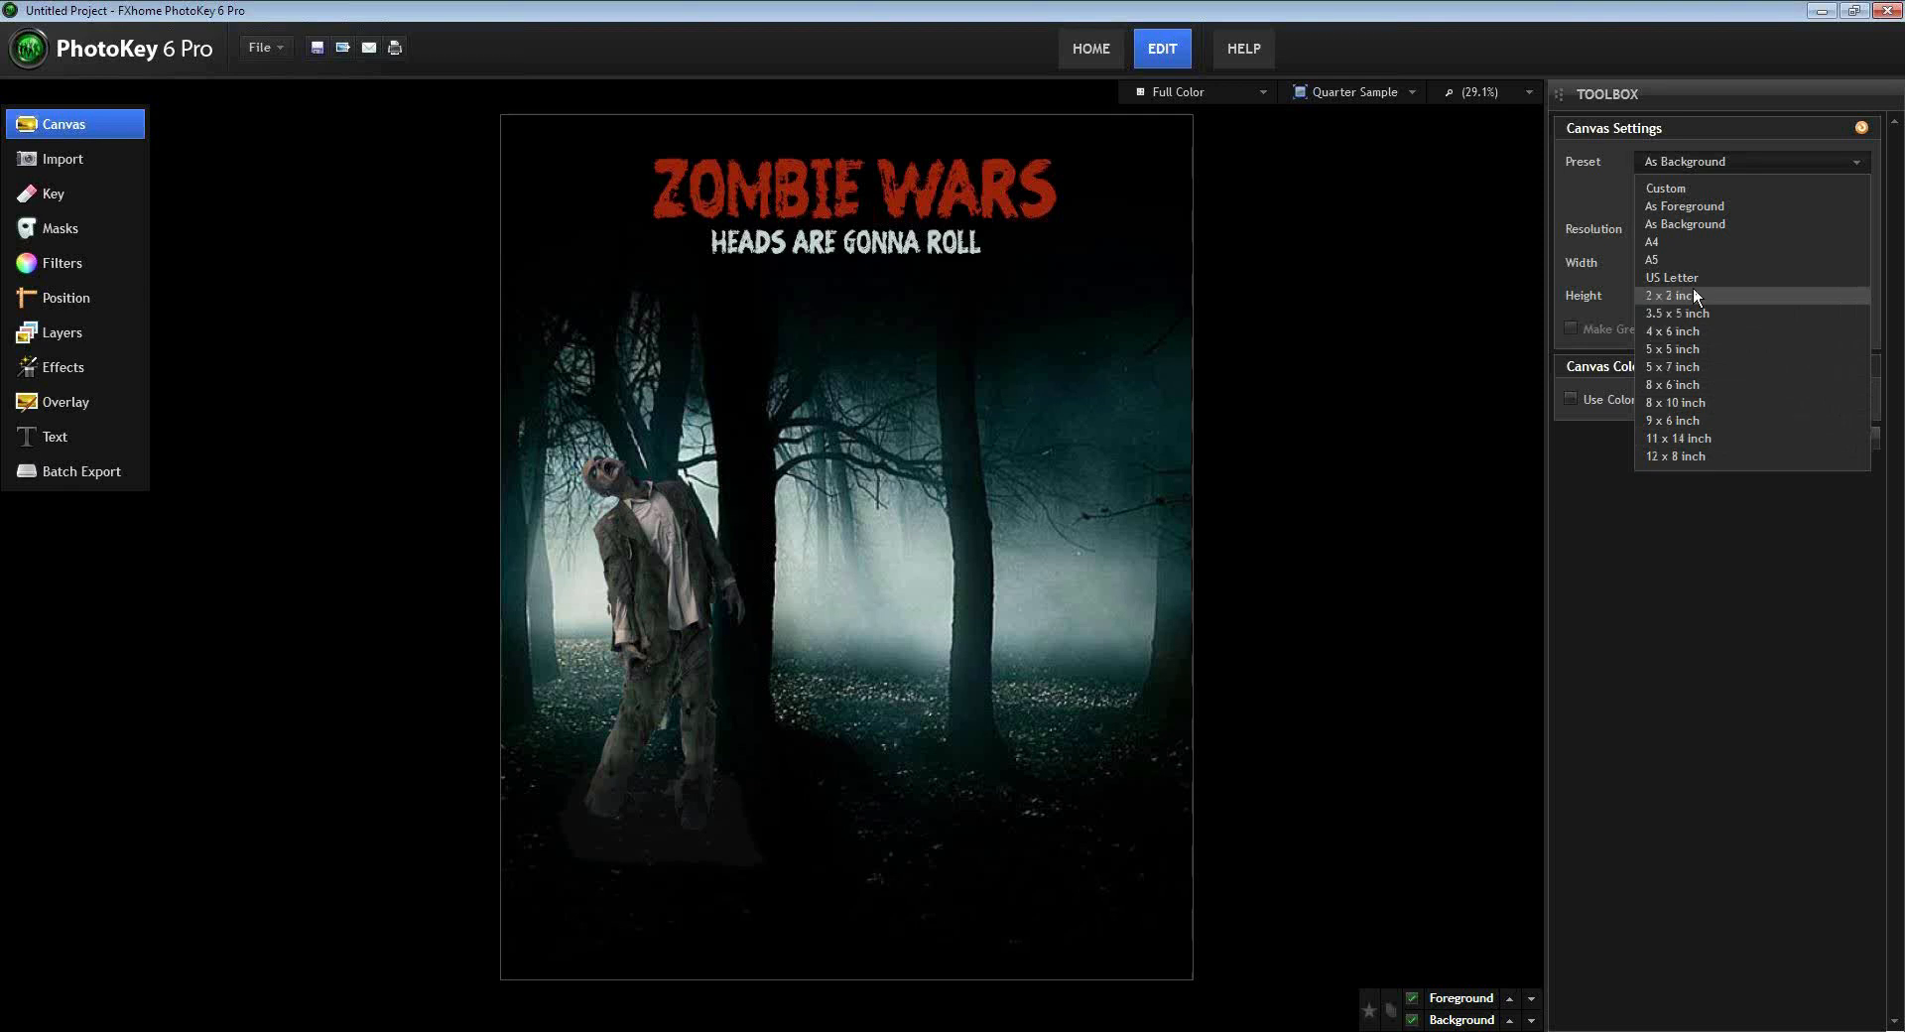
click(1681, 225)
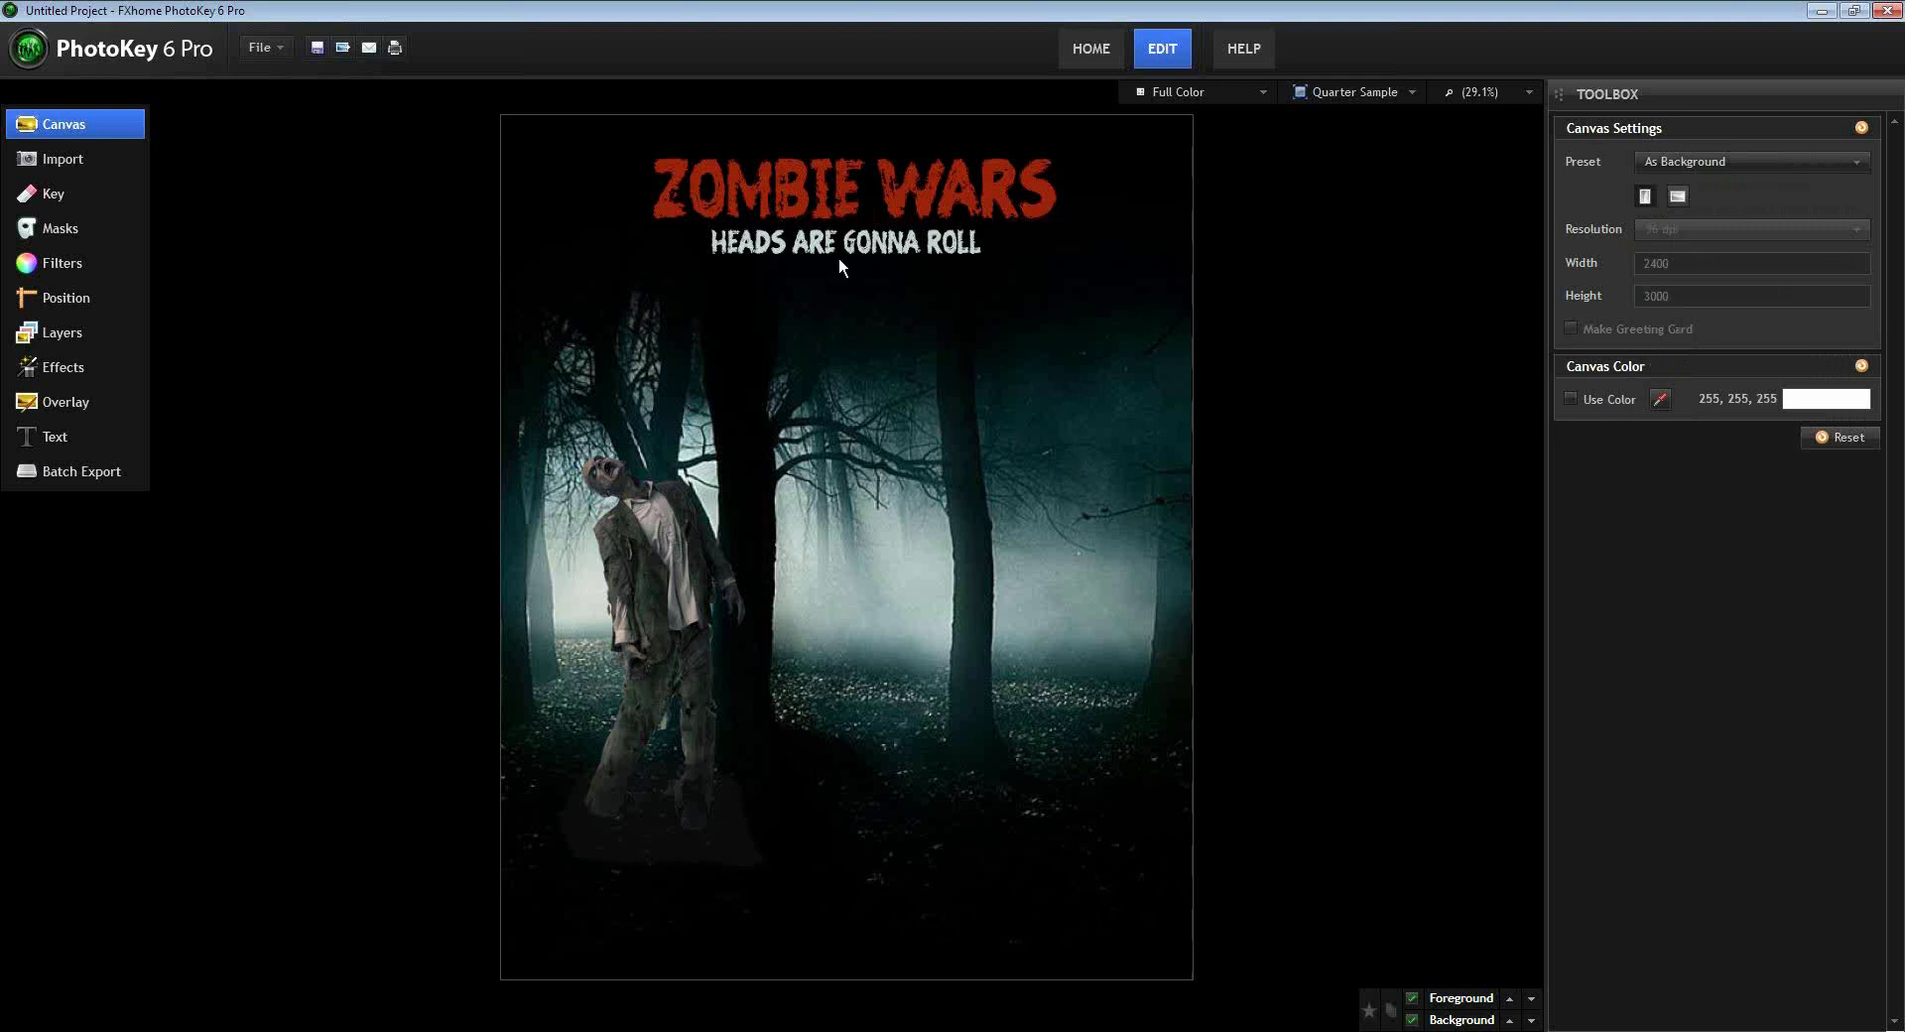
- Import the green-screen photo IMG_5553.jpg as the foreground image
click(93, 159)
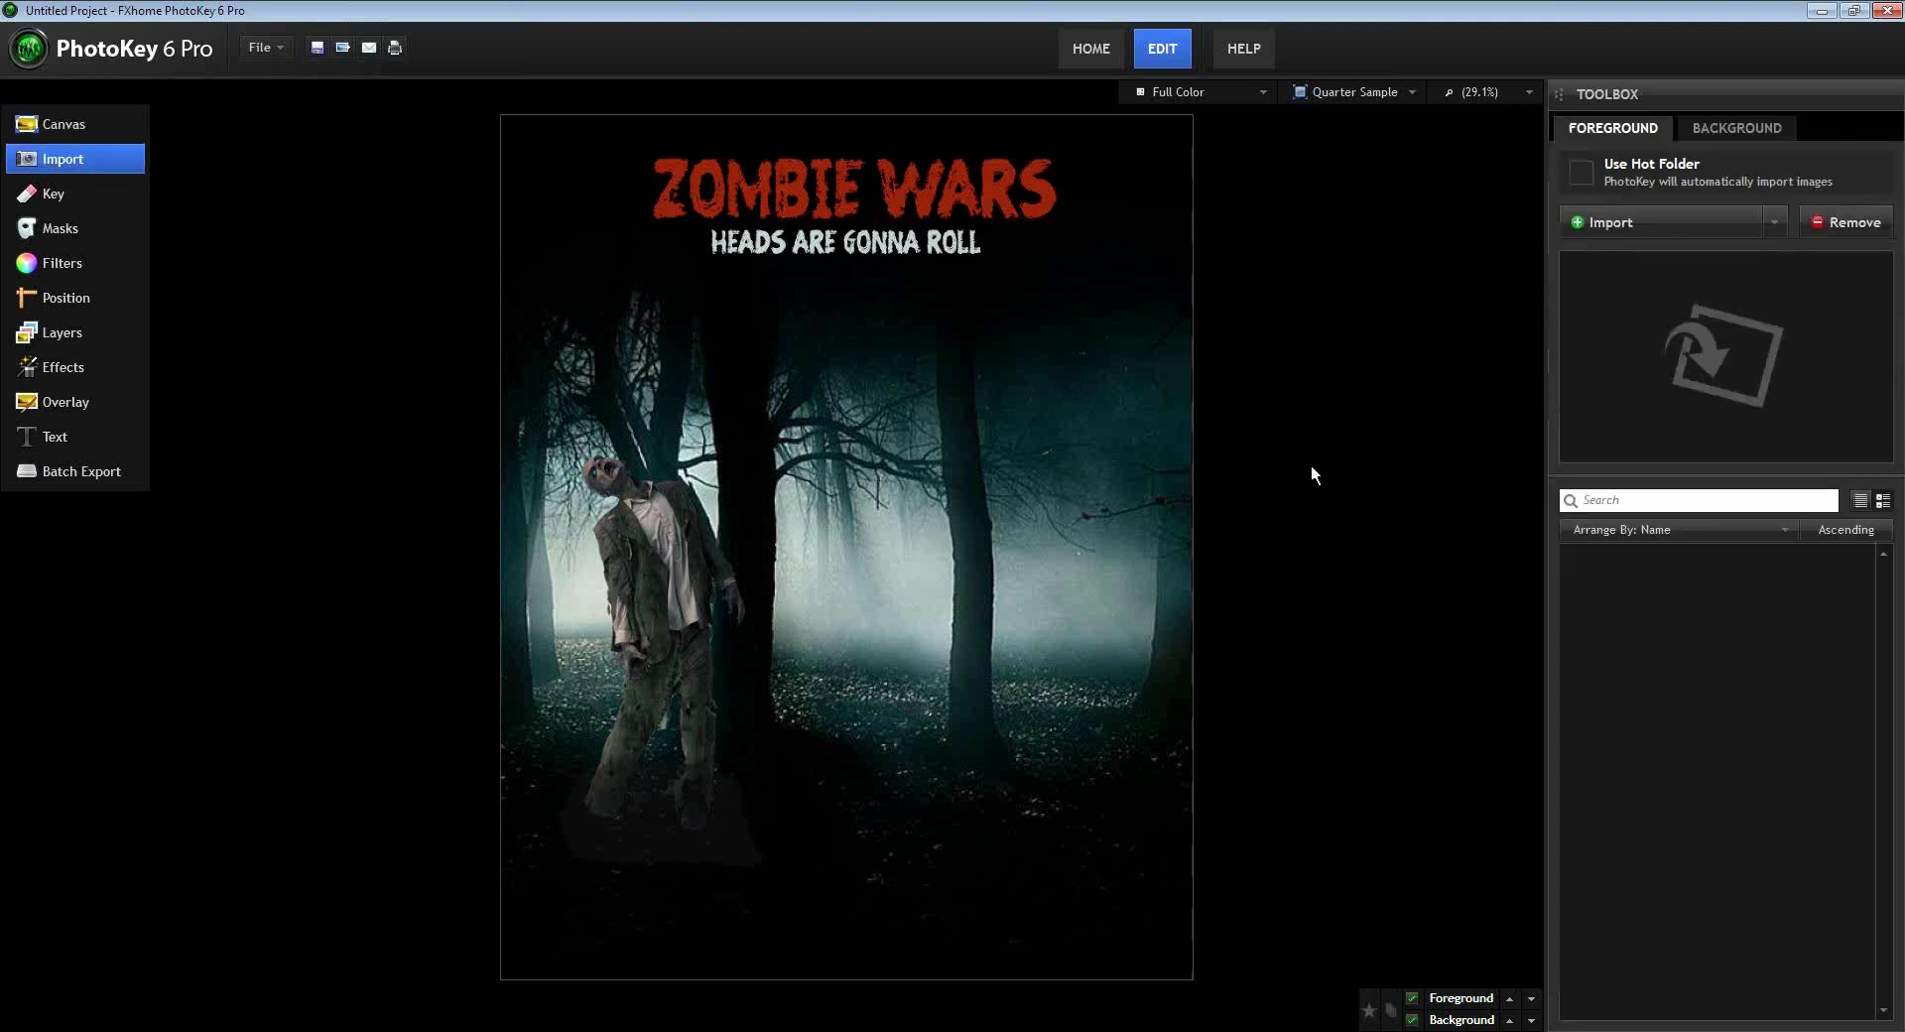
click(1688, 222)
click(880, 475)
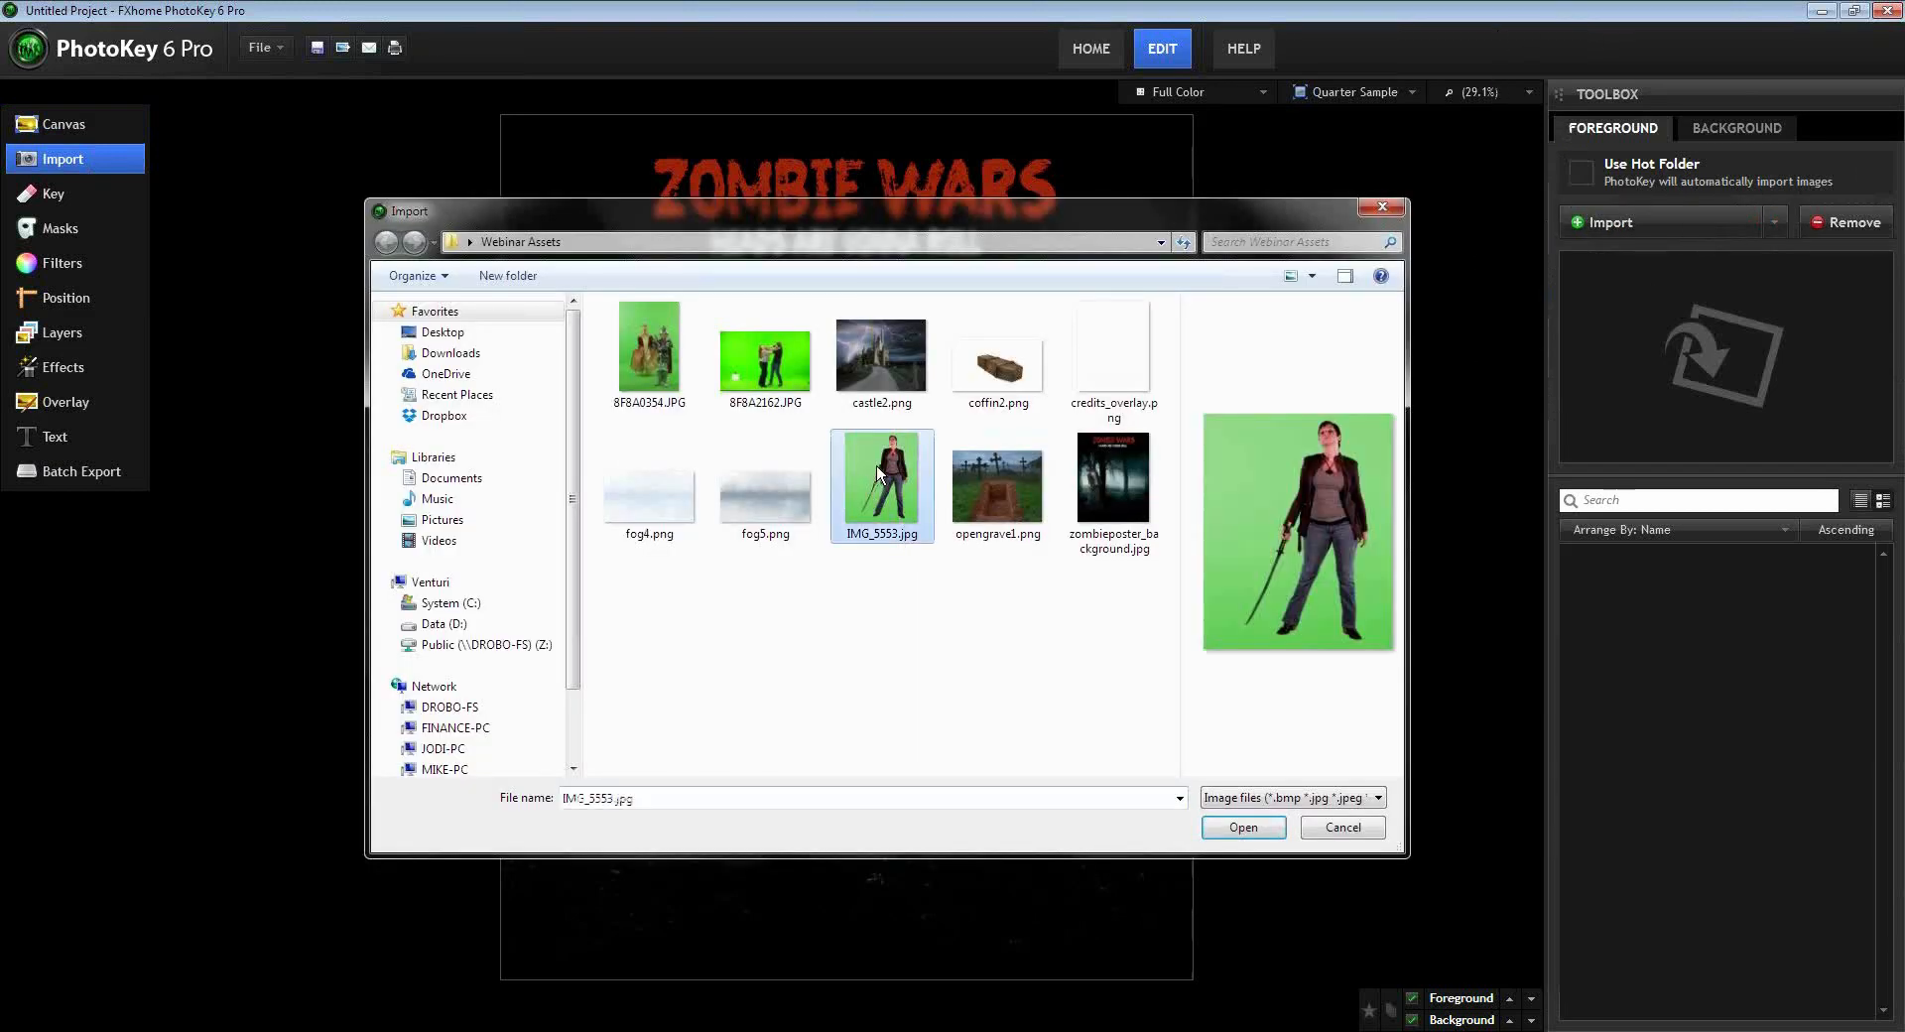
click(1240, 829)
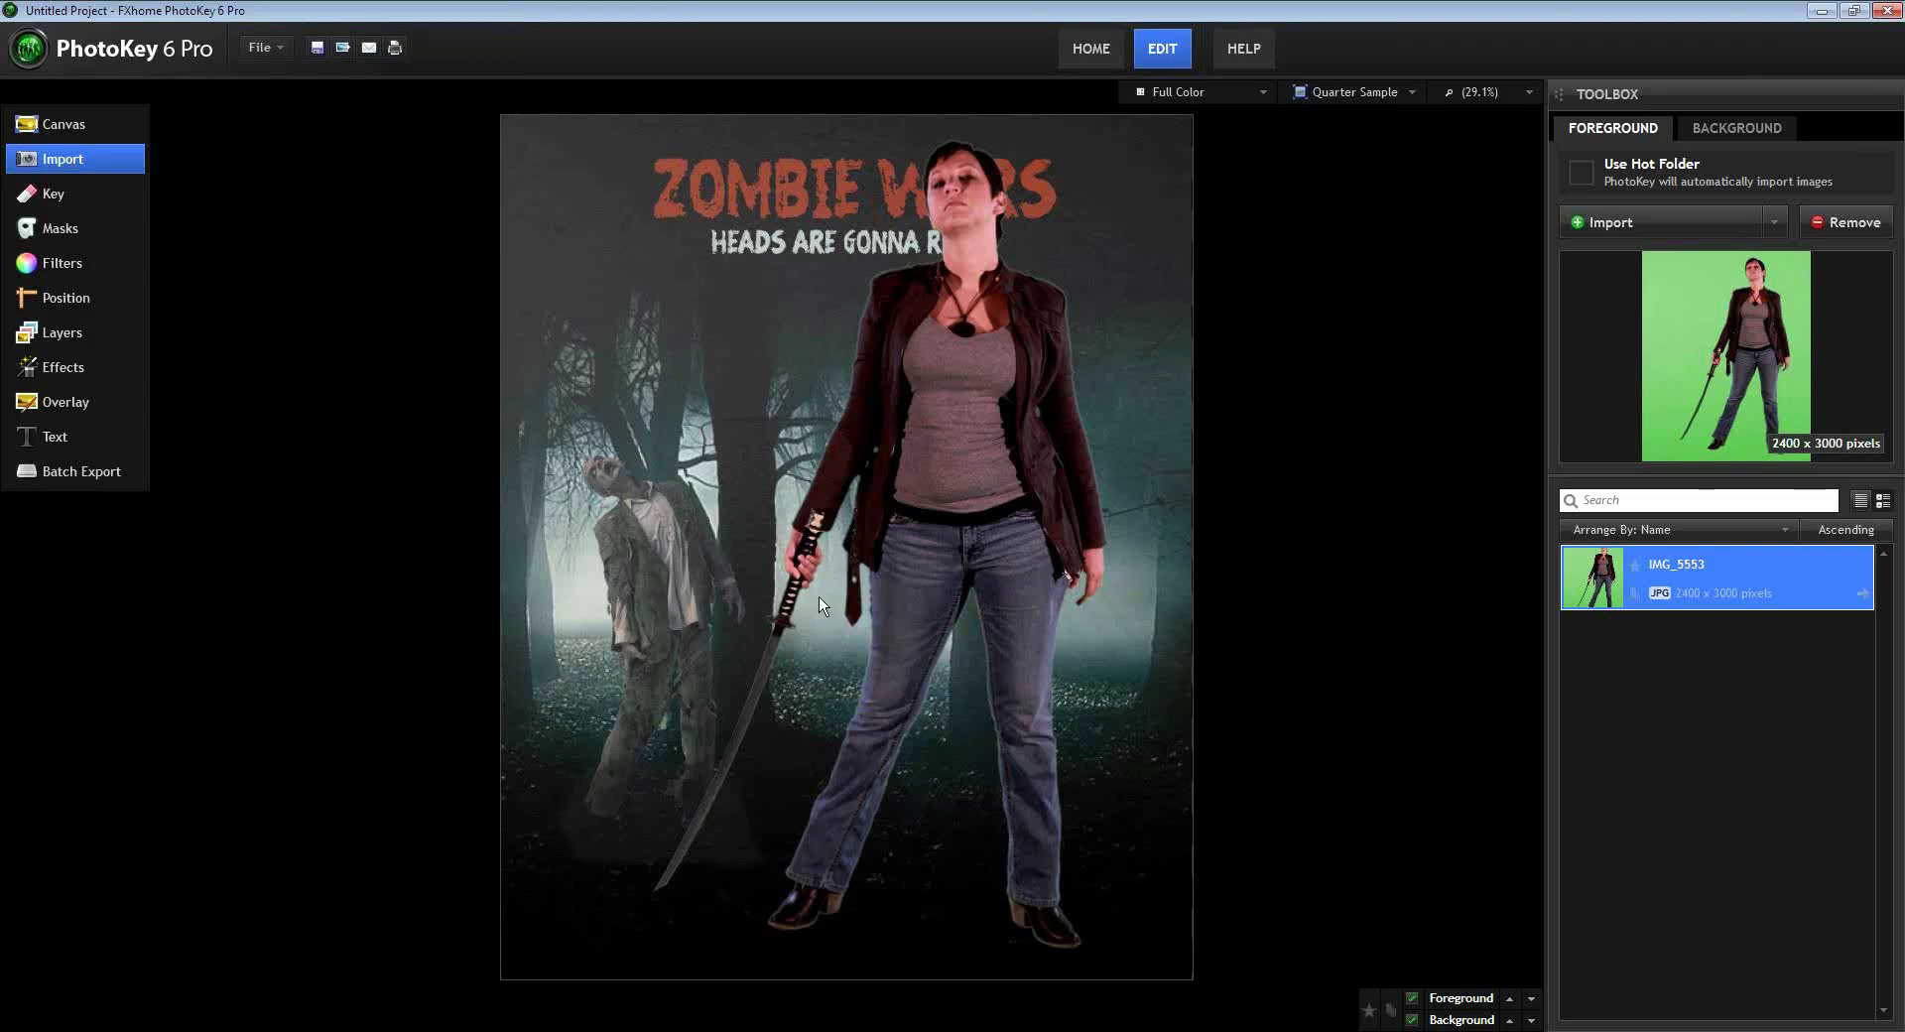
- Sample the Auto Chroma Key color from the green screen behind the woman, picking 144, 218, 137
click(52, 194)
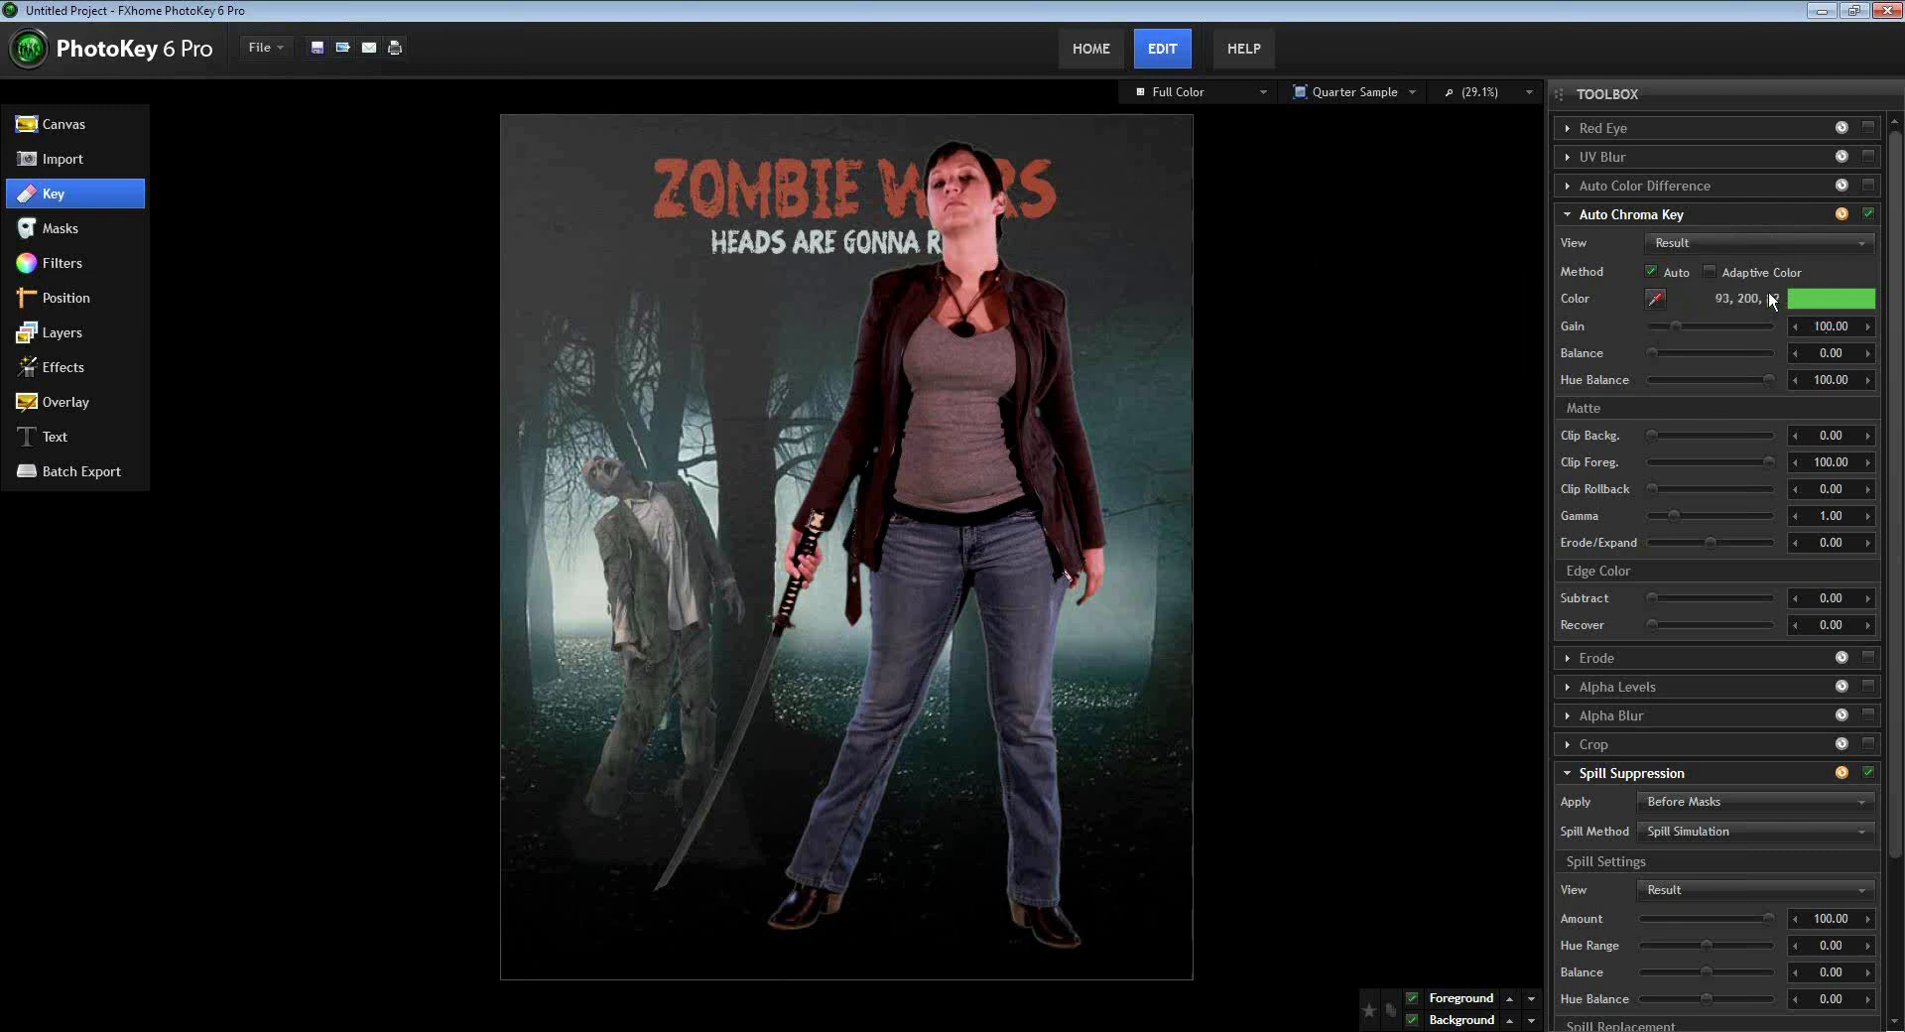
click(1655, 299)
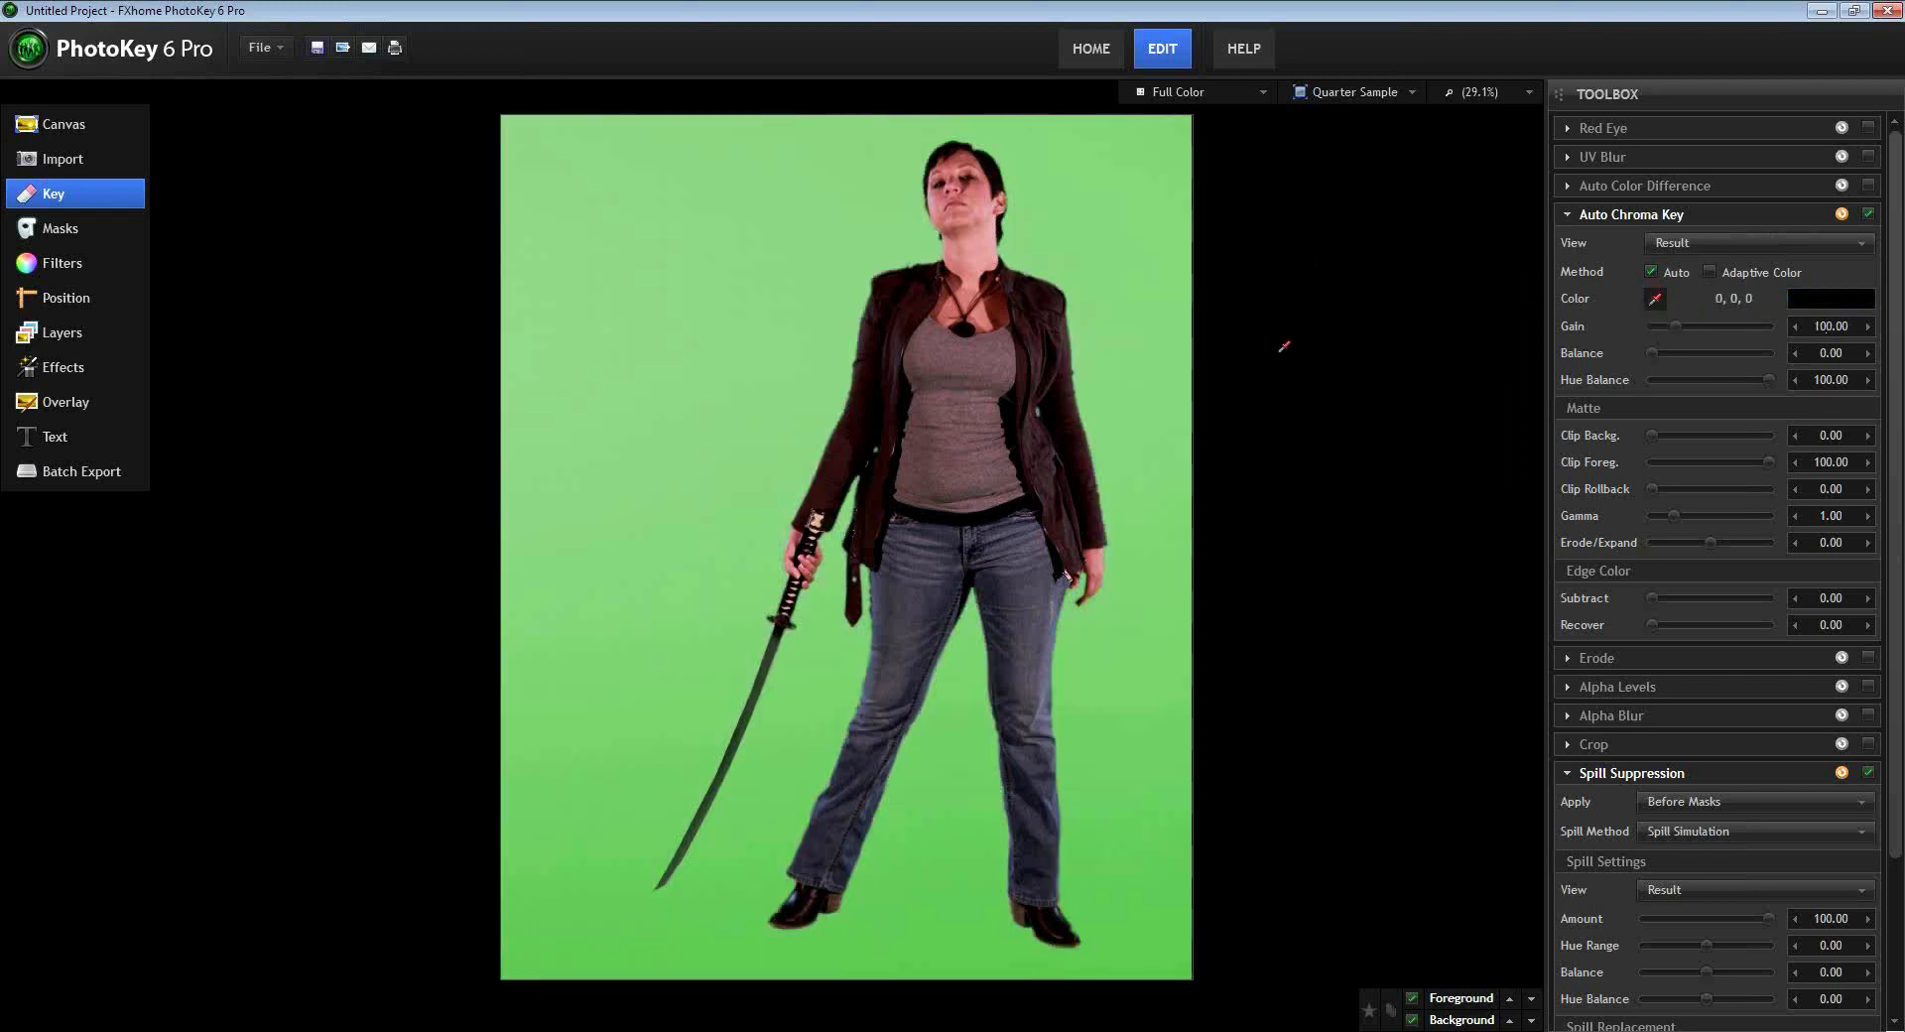
click(730, 286)
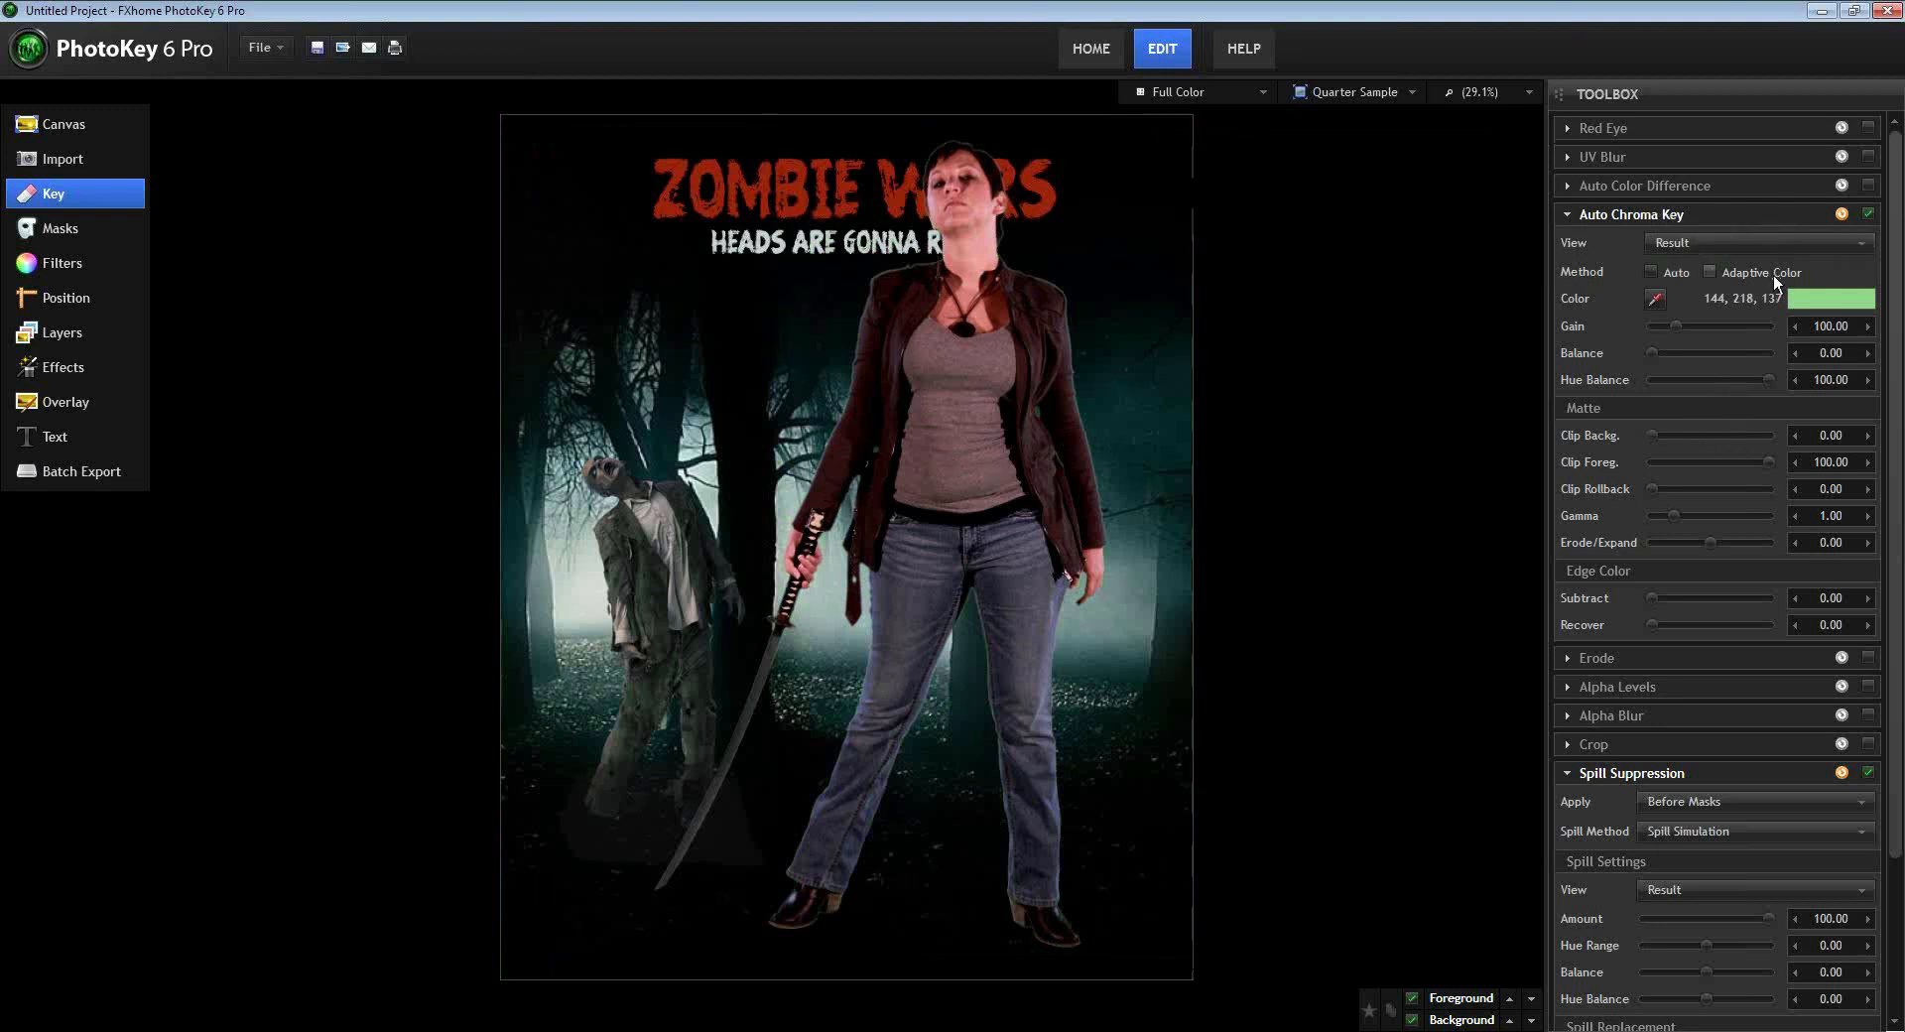
- Refine the chroma key in Matte view with Clip Background 12.20 and Clip Foreground 87.81, and return to Result view
click(1721, 243)
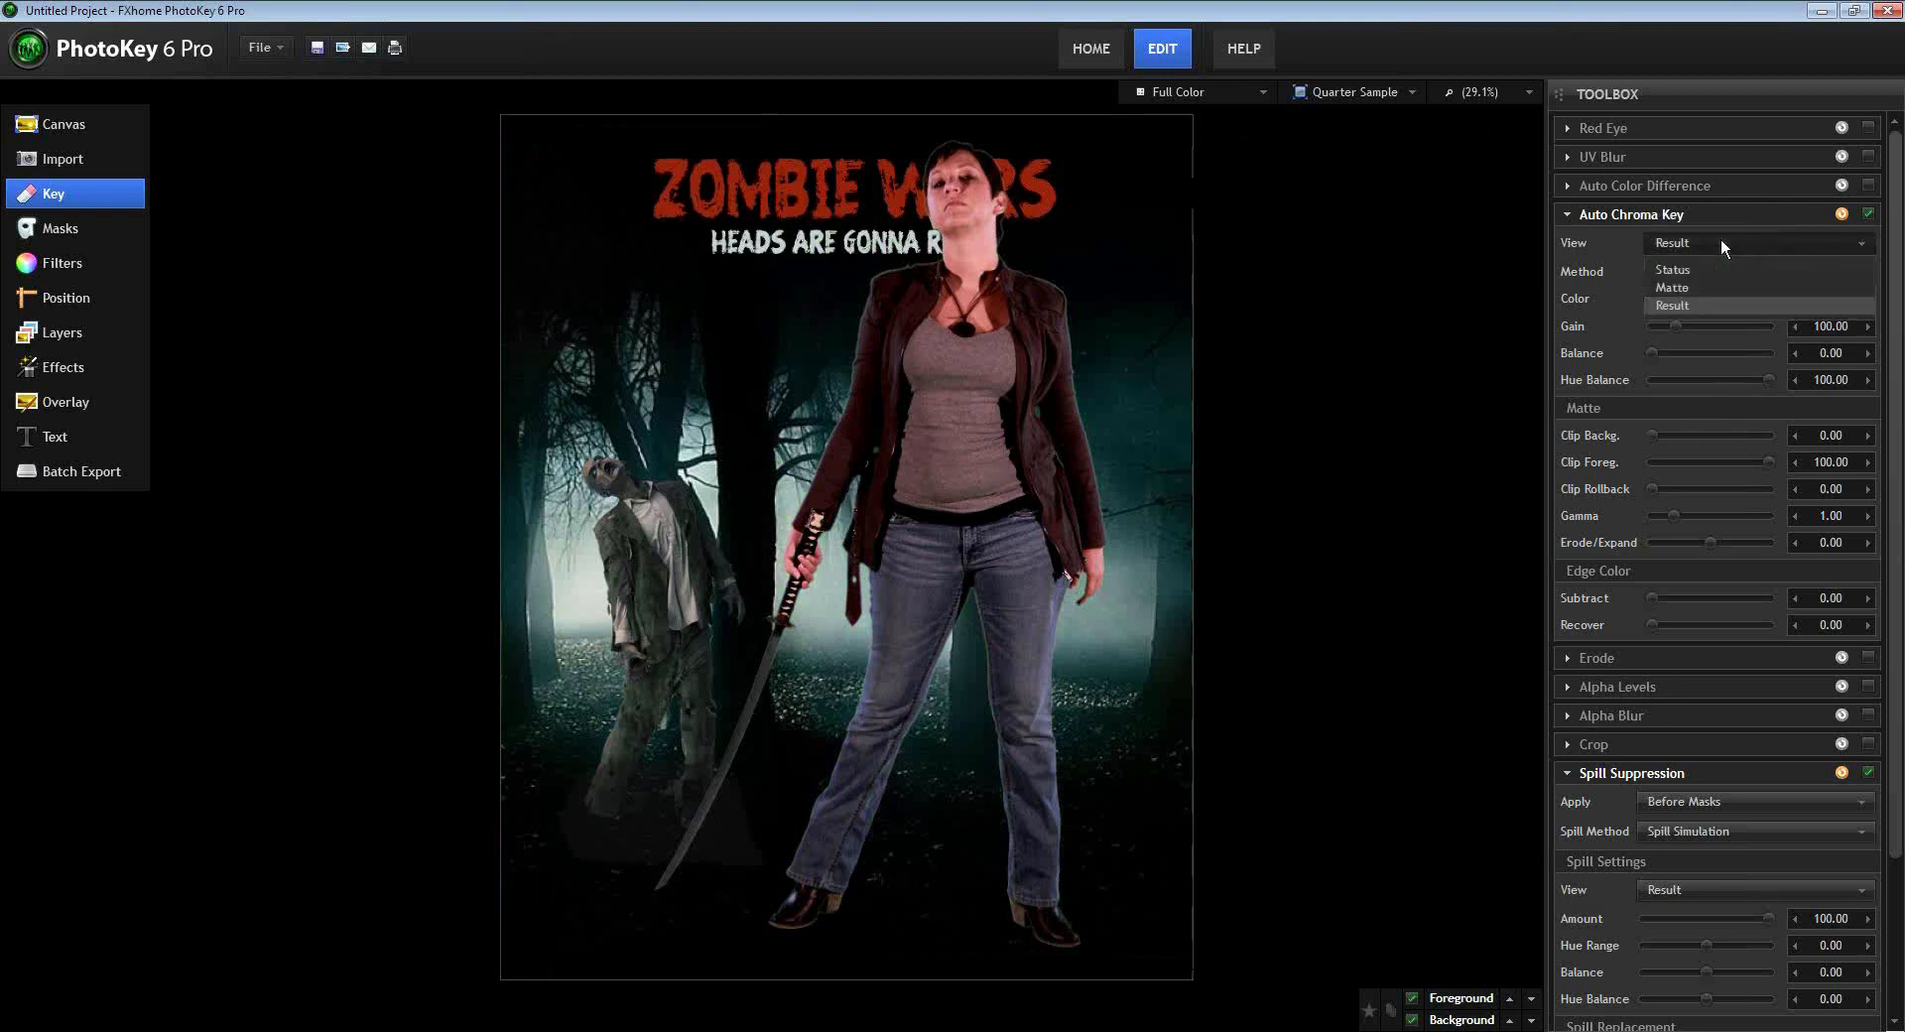
click(1686, 287)
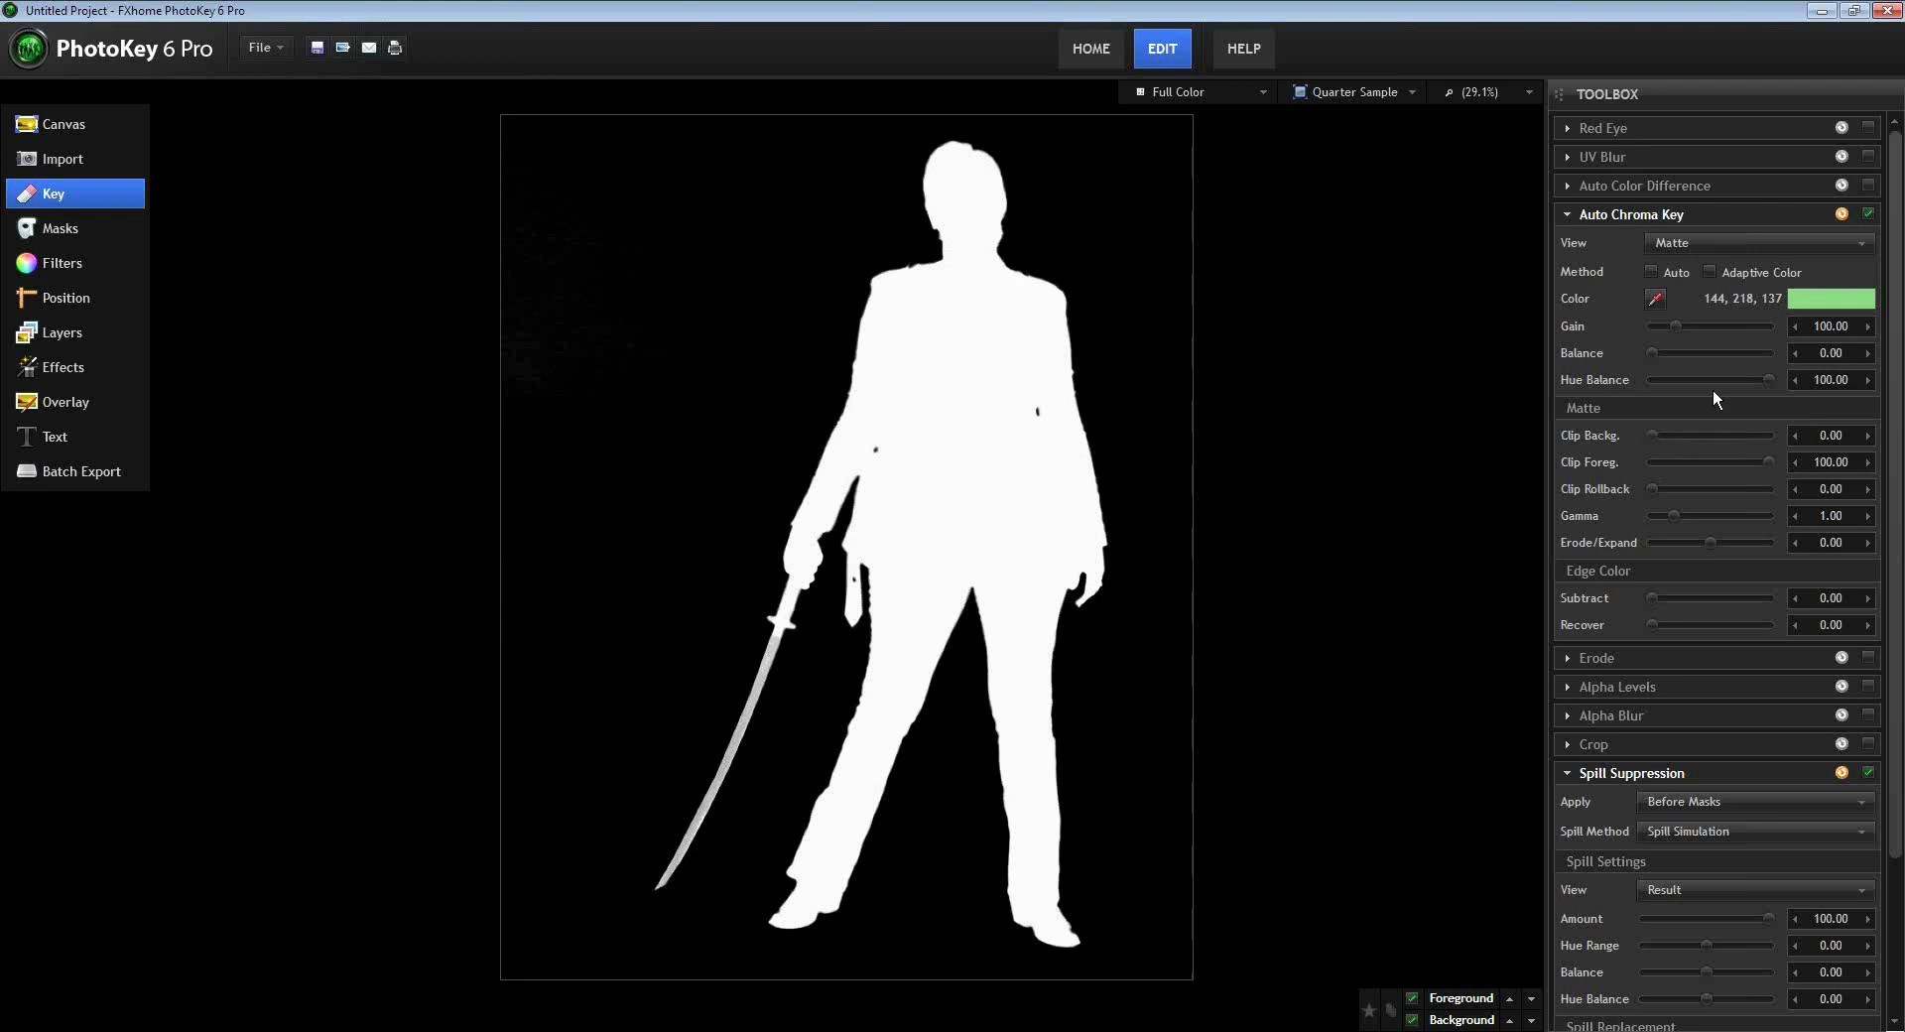
drag(1651, 436, 1664, 436)
drag(1766, 461, 1760, 461)
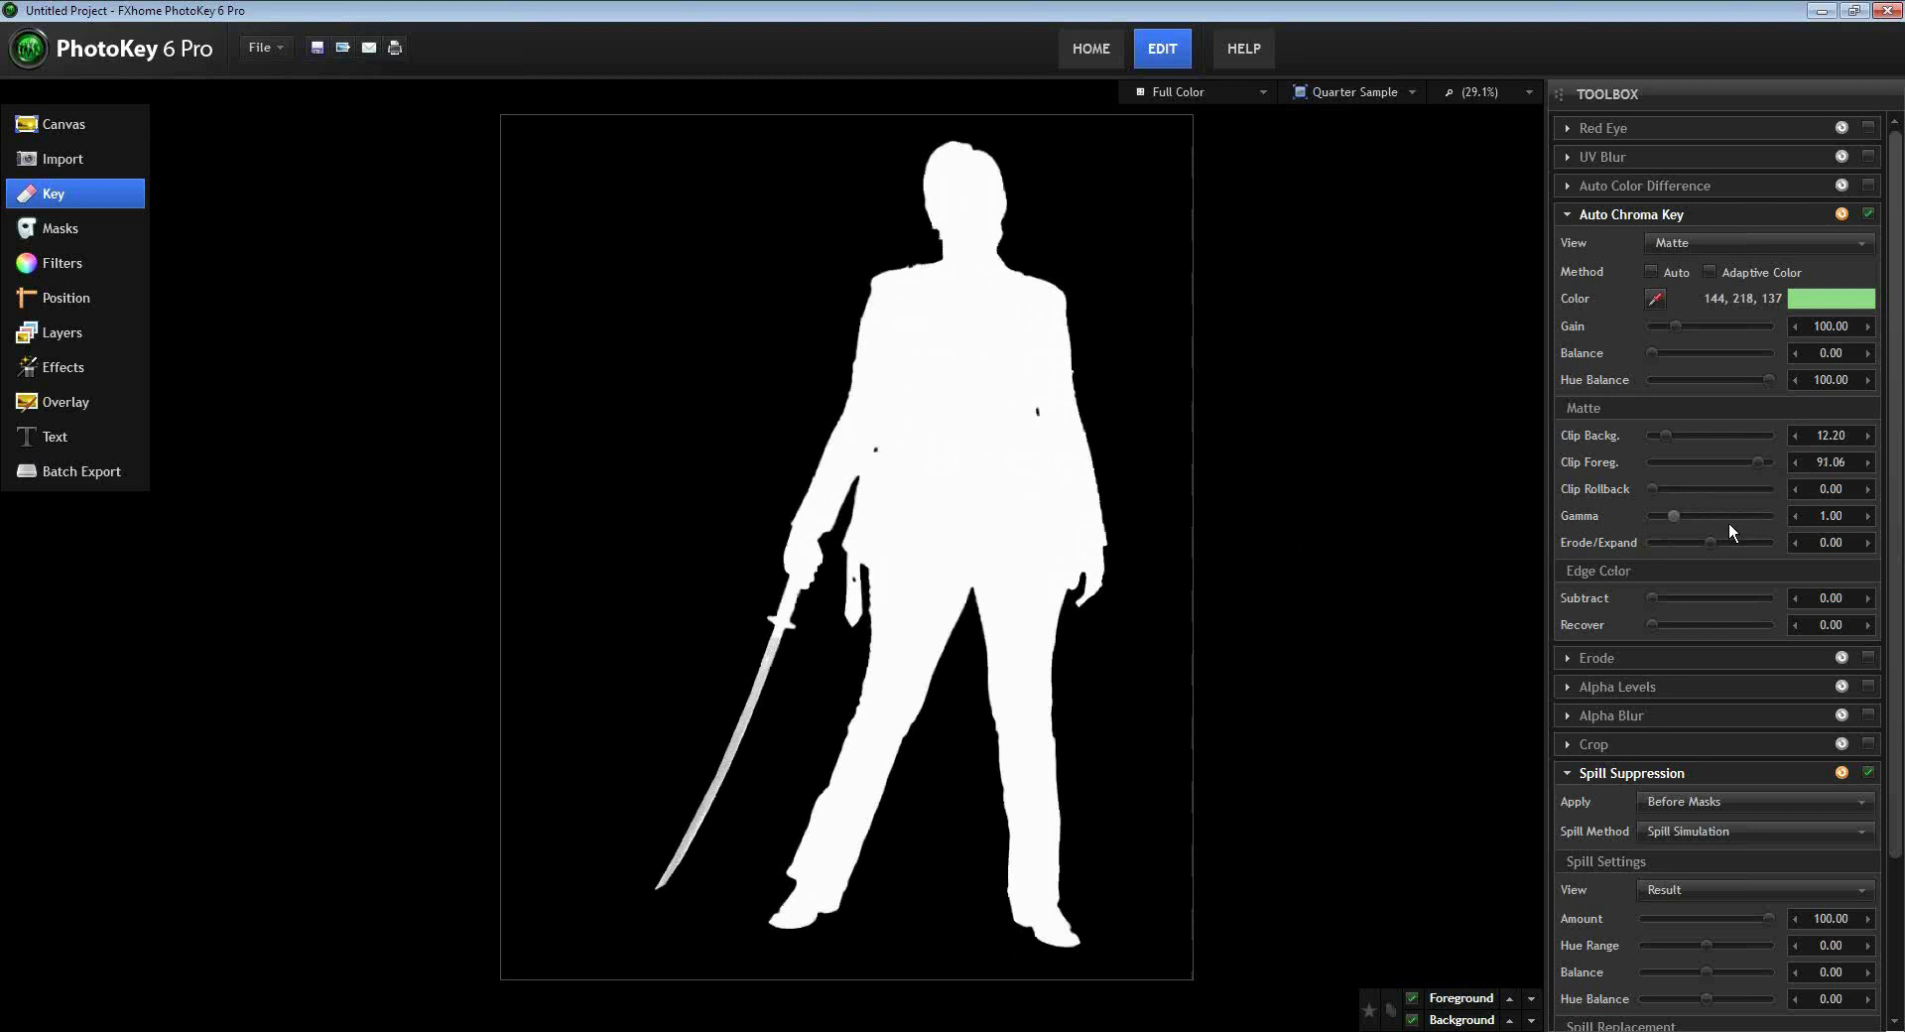
drag(1756, 463, 1756, 461)
click(1705, 246)
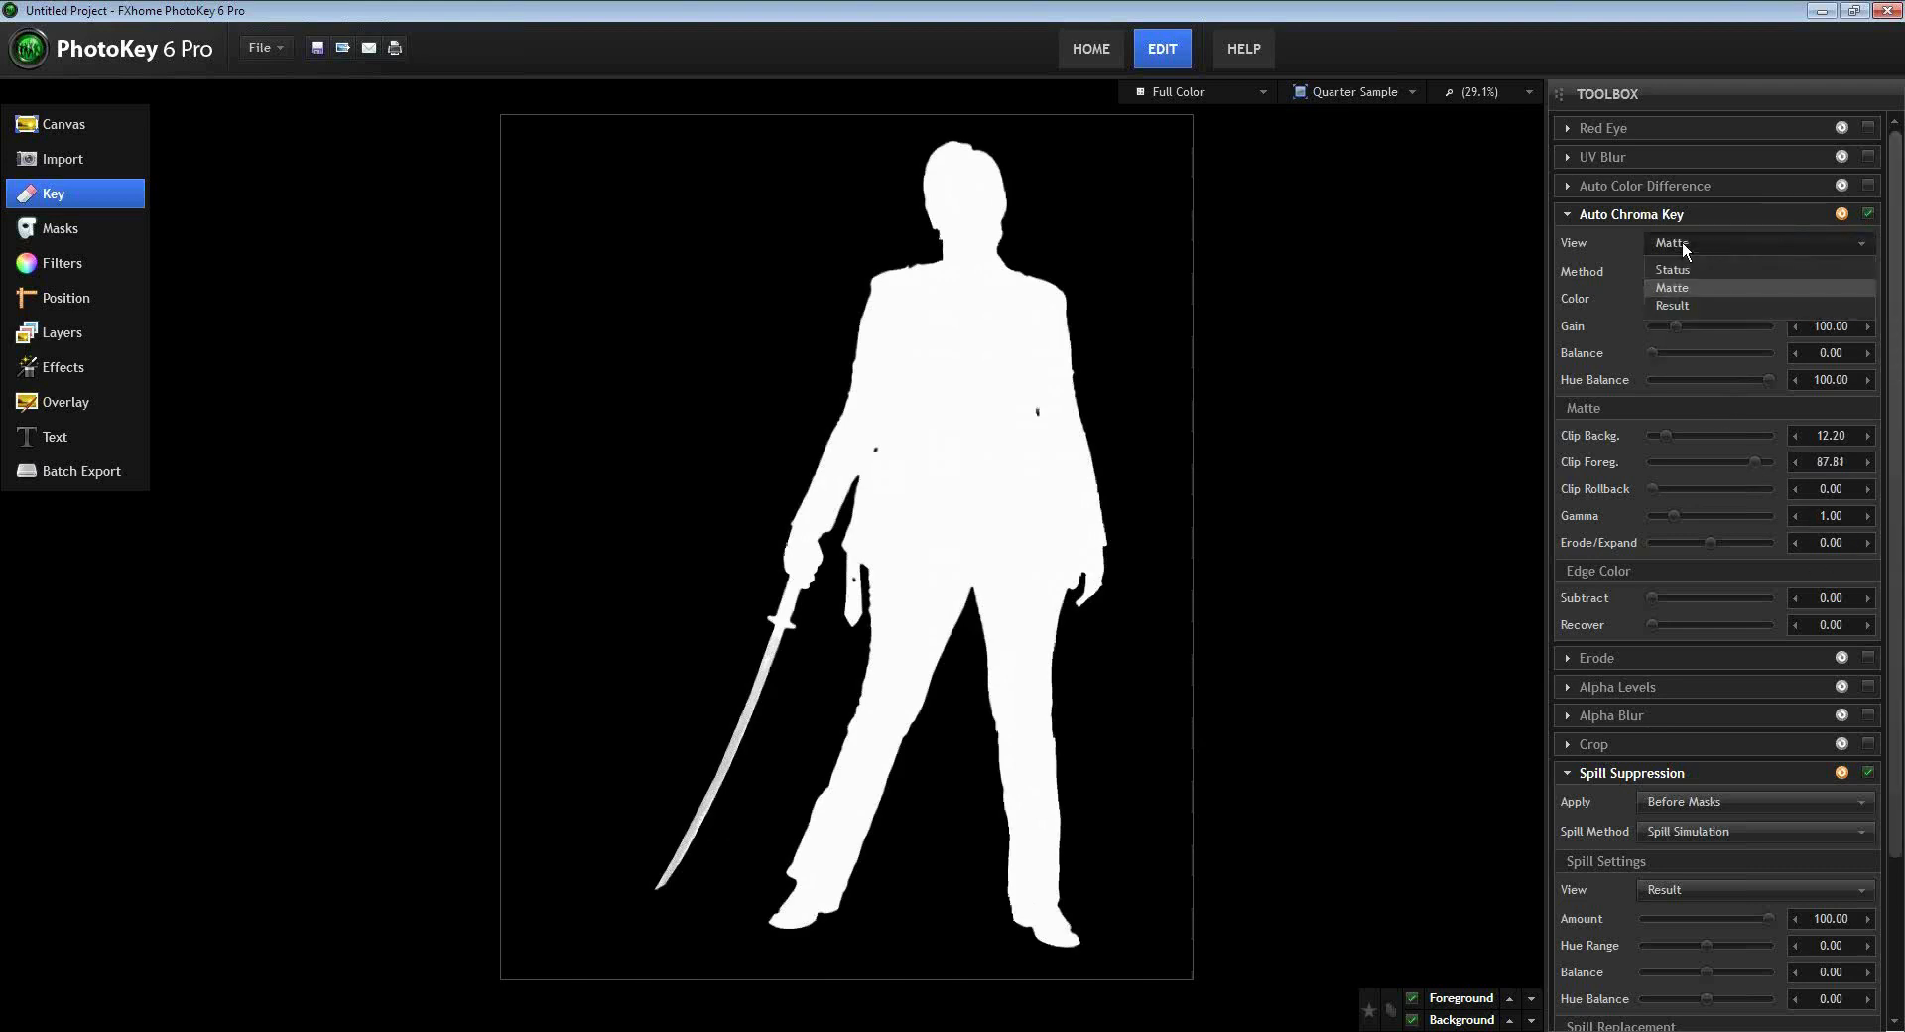
click(1675, 304)
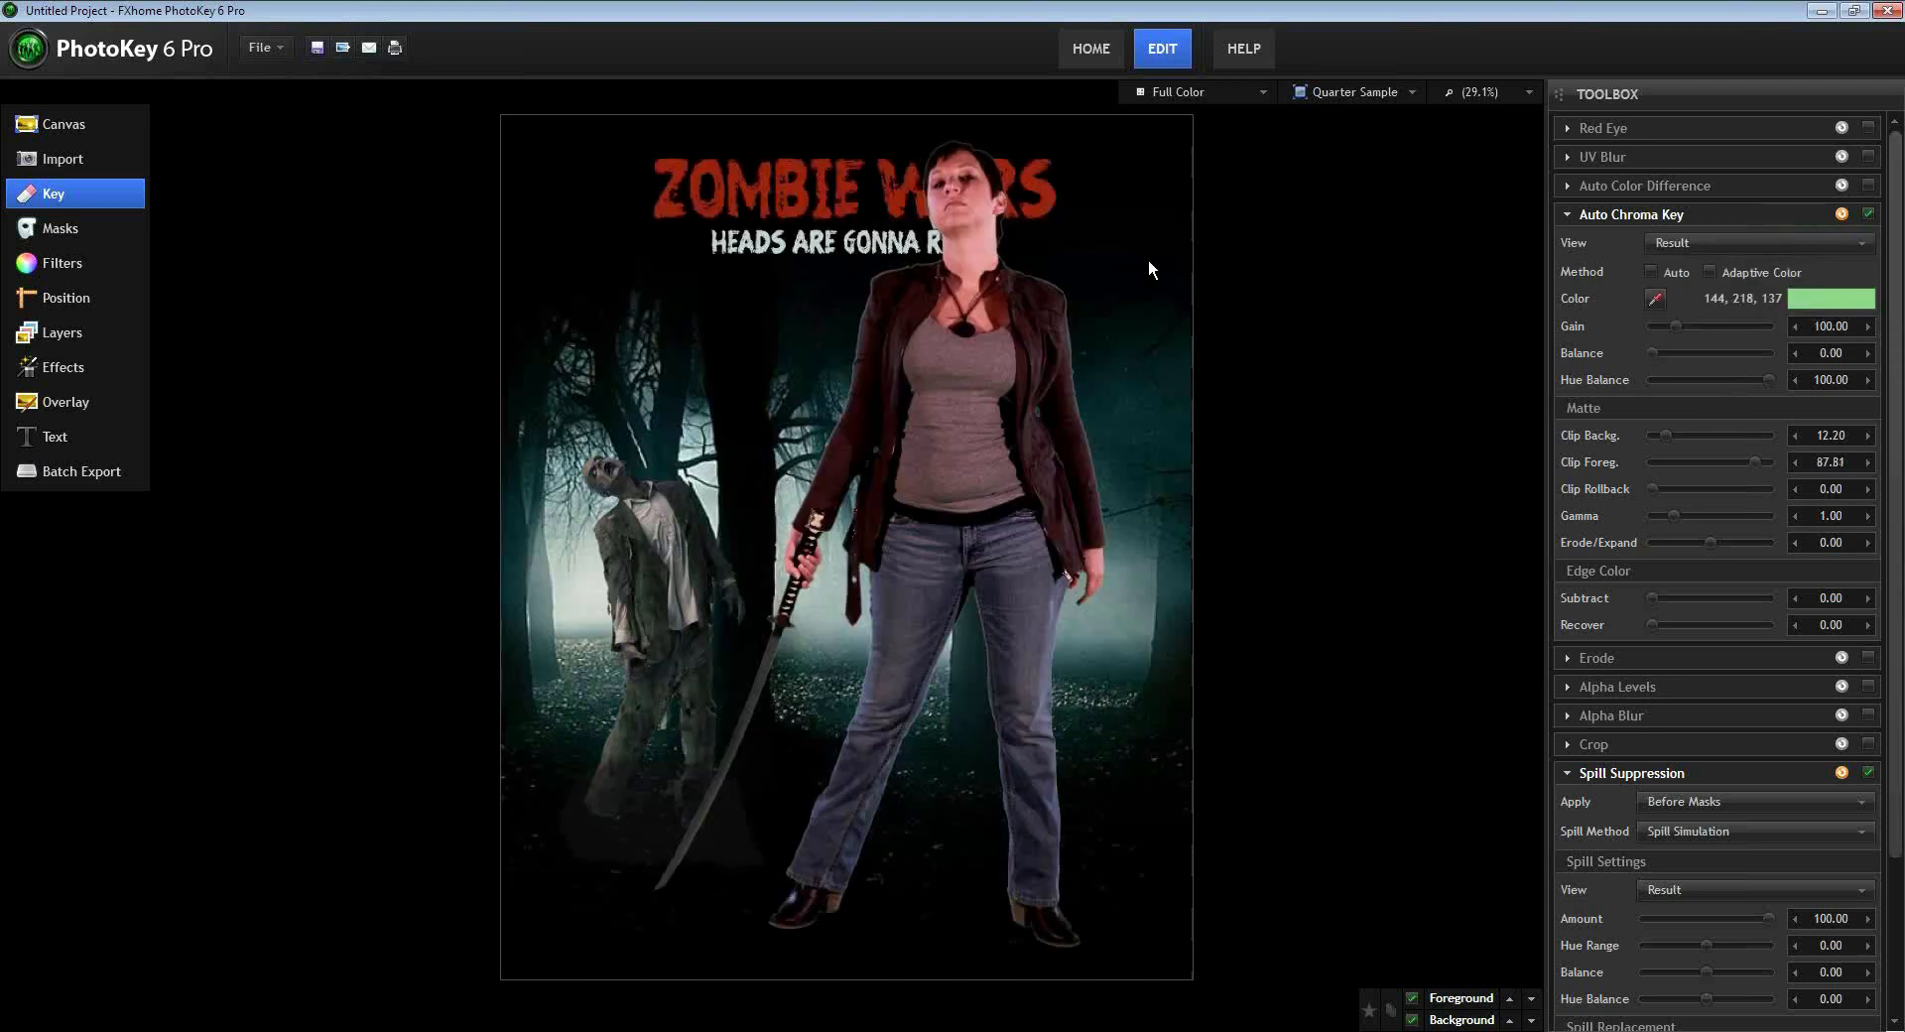
- Enable Erode on the keyed foreground, test it at 18, and set it to 2
drag(1896, 433, 1899, 509)
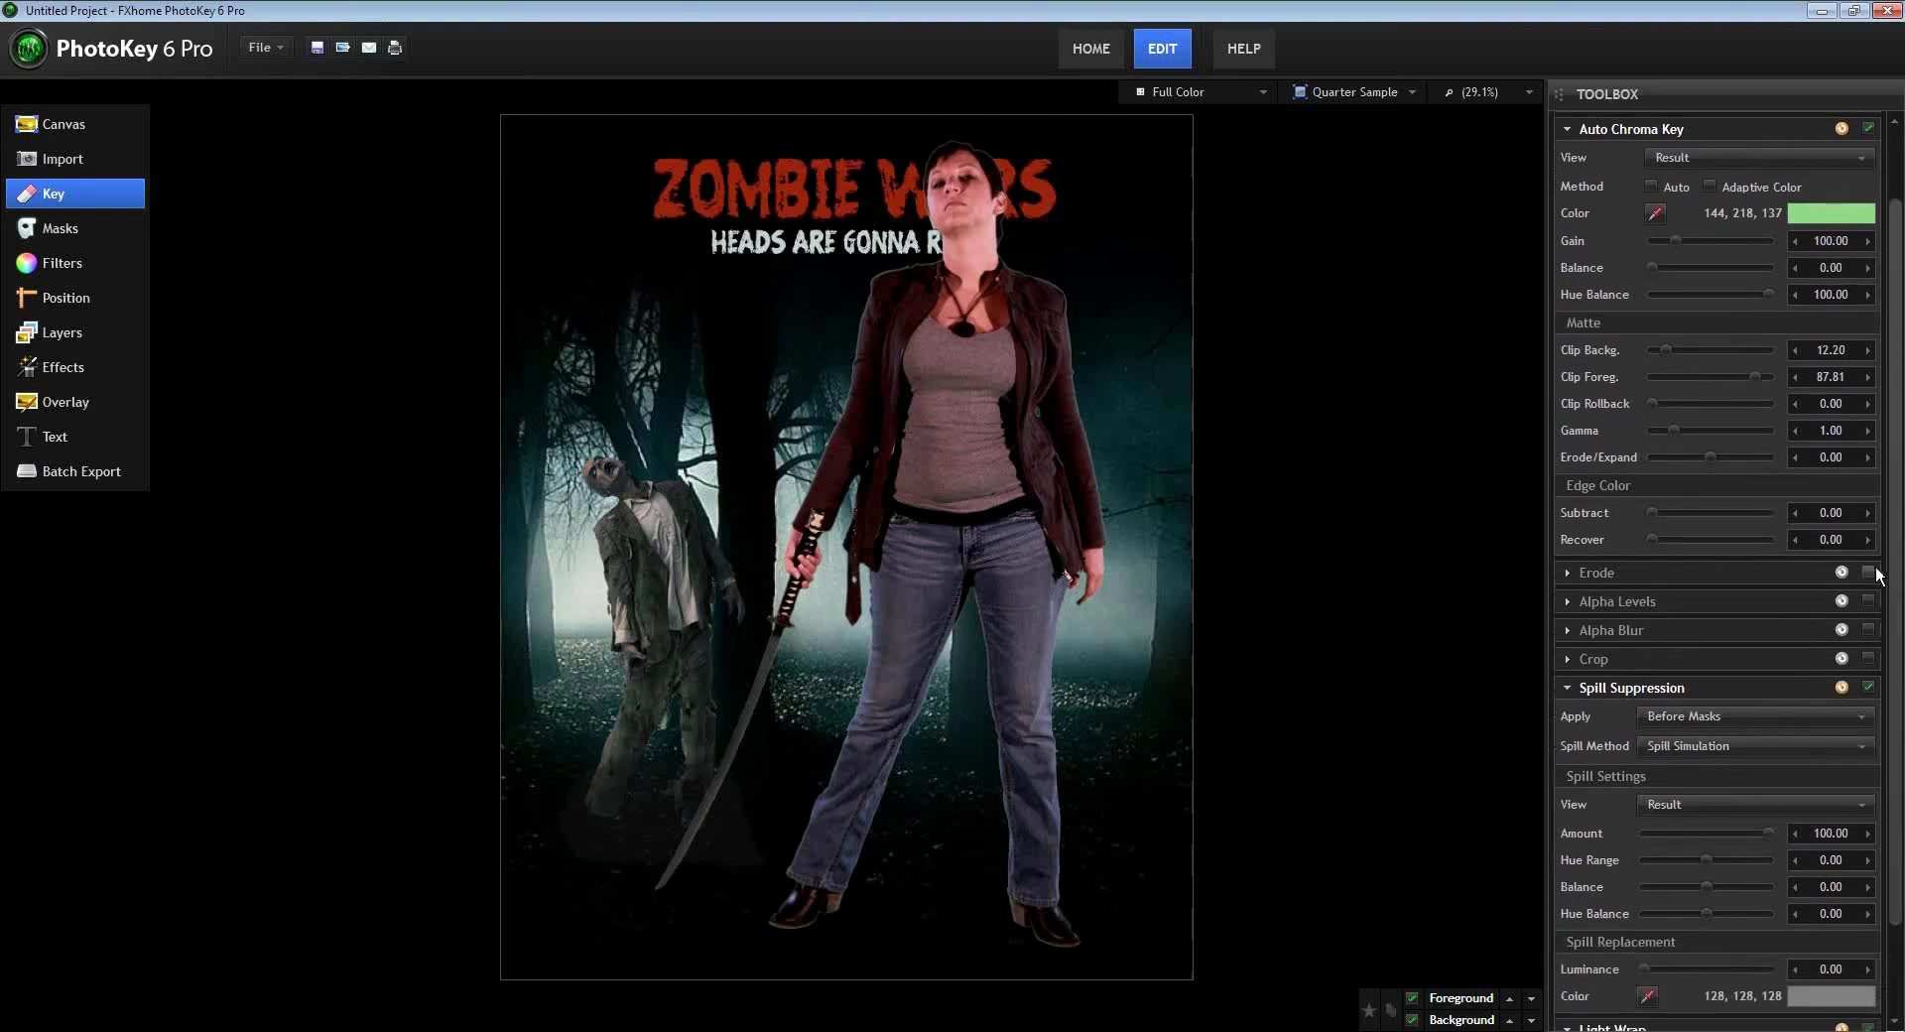
click(1565, 574)
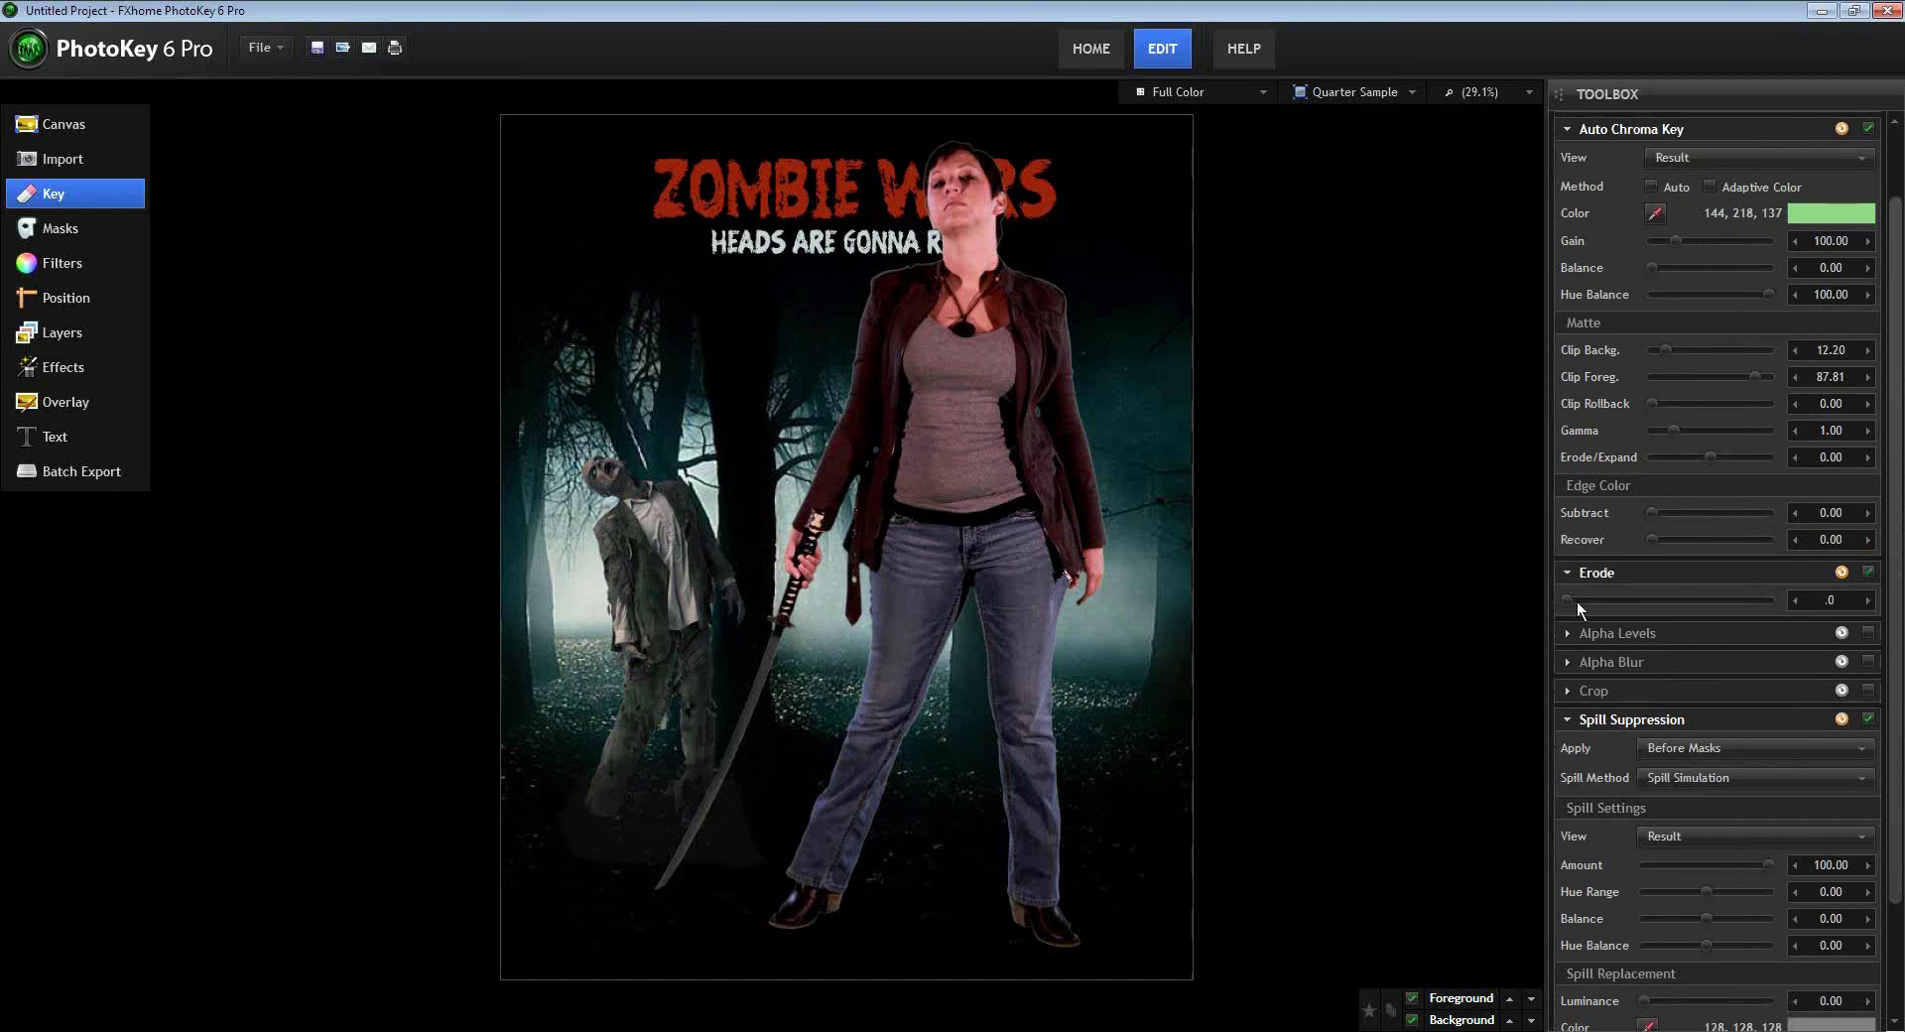
drag(1565, 601, 1748, 598)
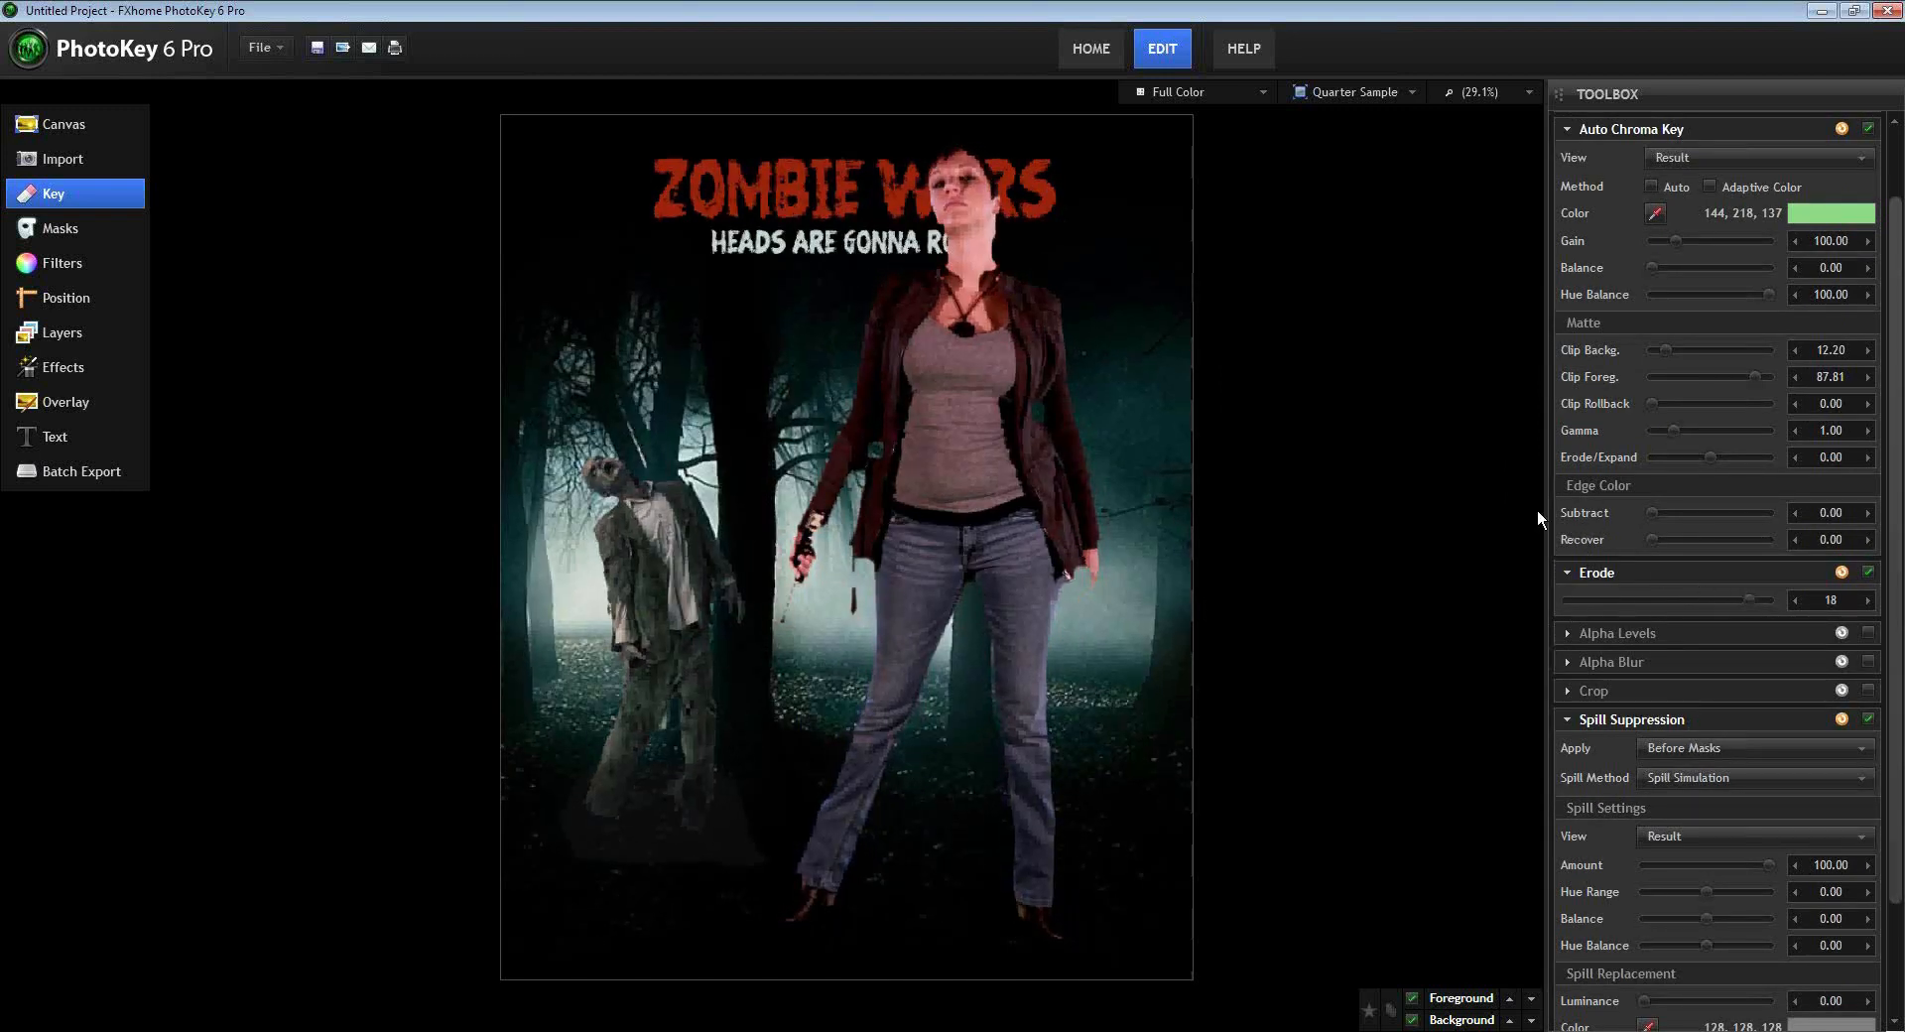
drag(1747, 601, 1586, 598)
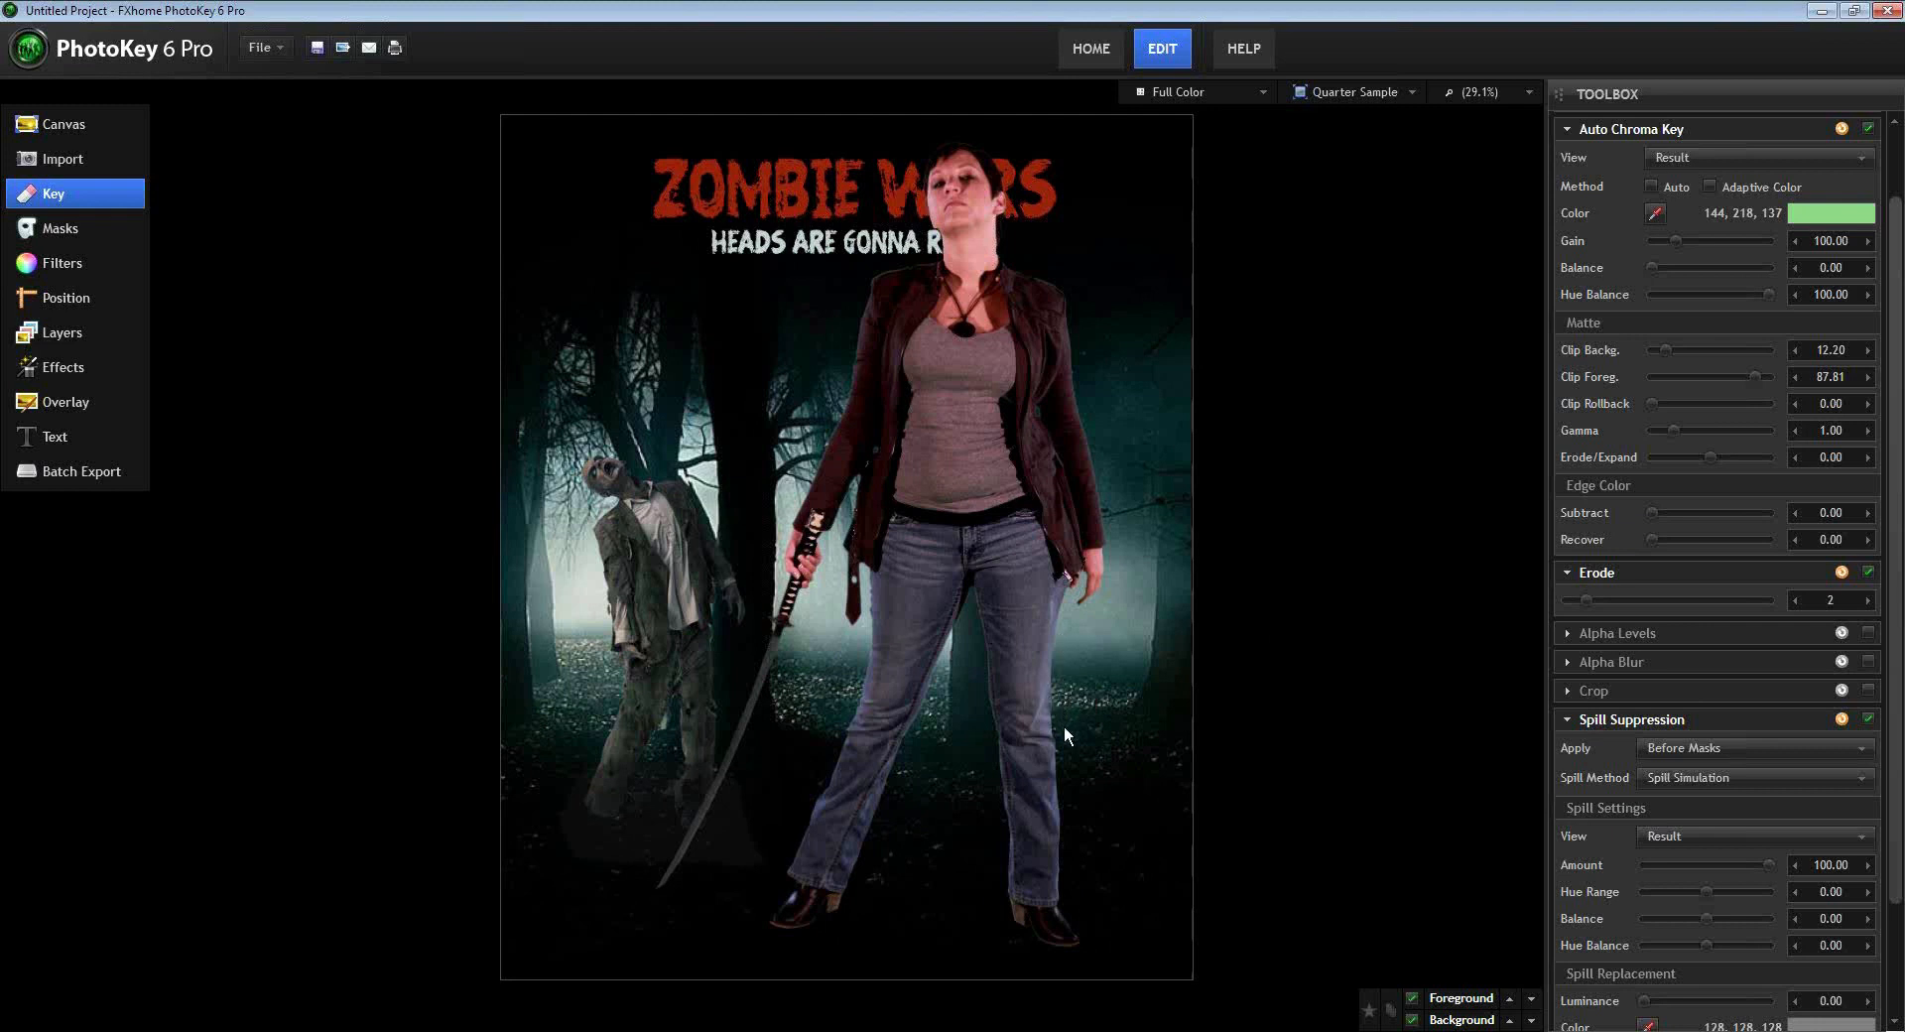
- Enable Alpha Blur on the foreground's edges, test it at 138, set it to 4, and collapse its settings
click(1566, 661)
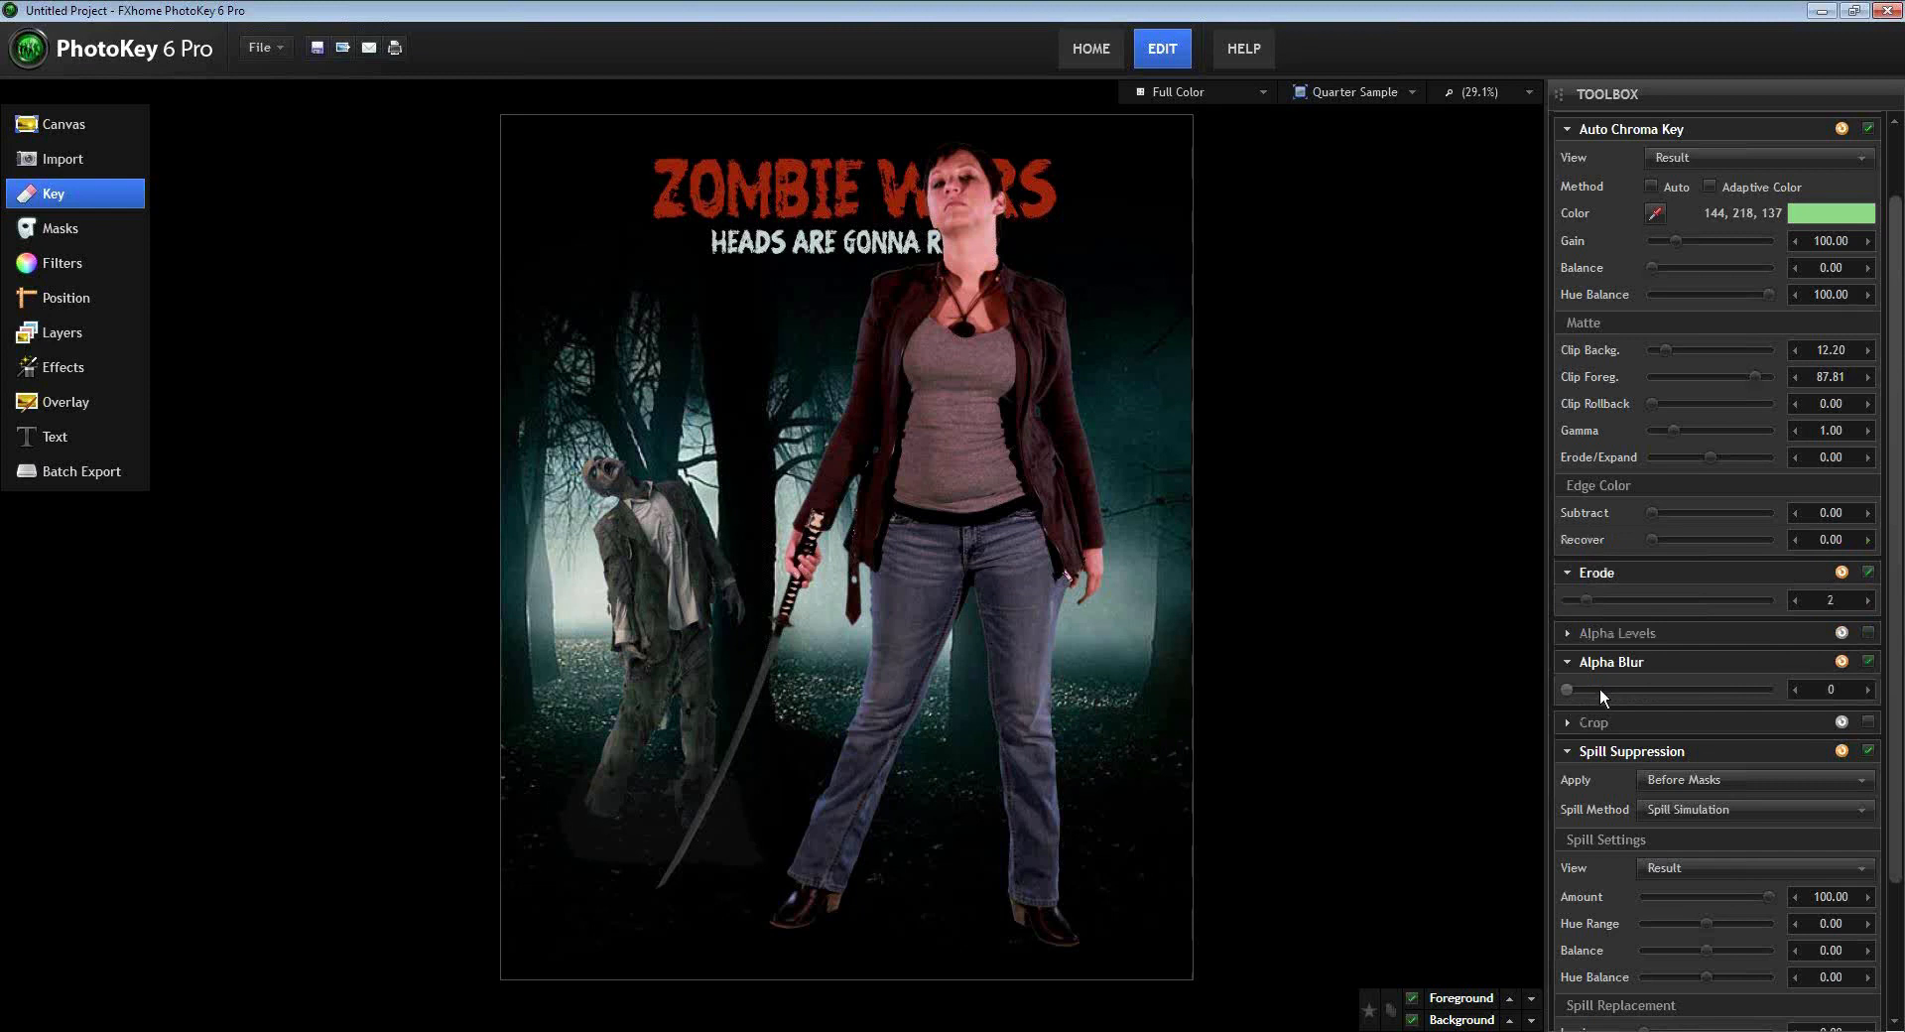
drag(1568, 691, 1705, 686)
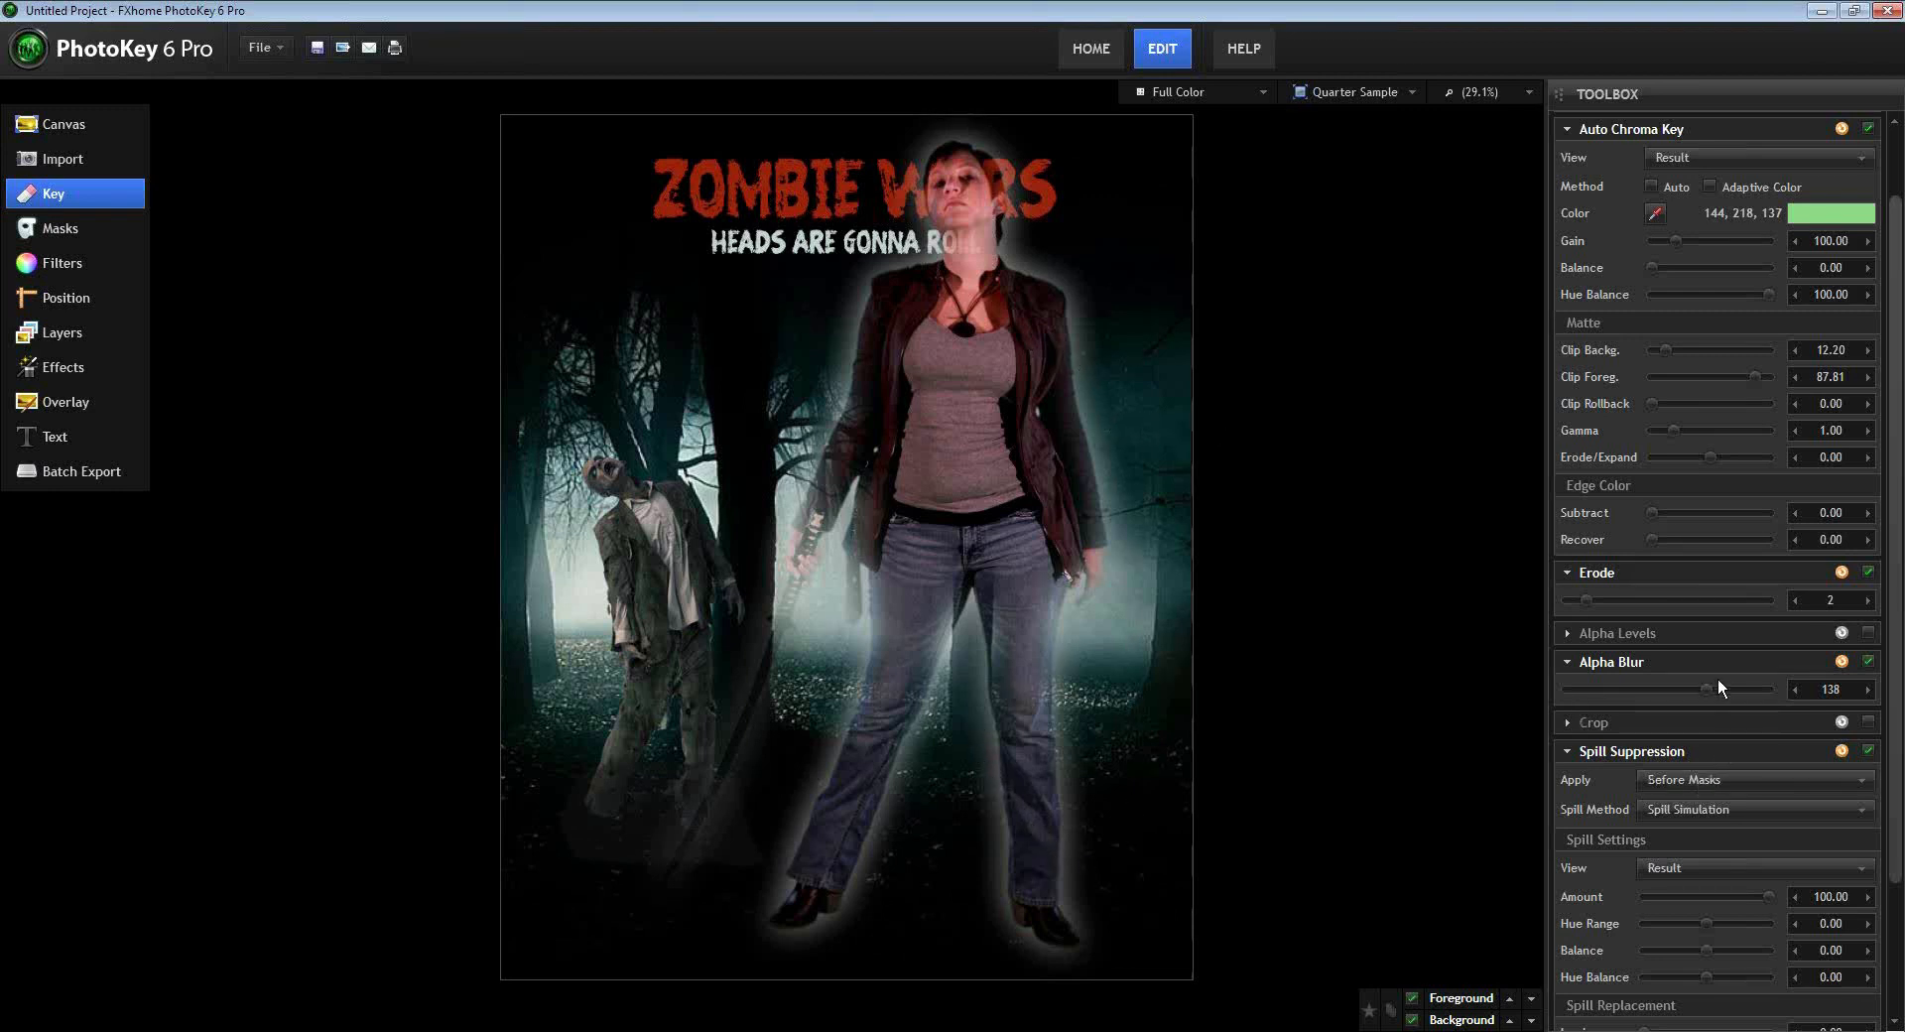
drag(1704, 687, 1570, 686)
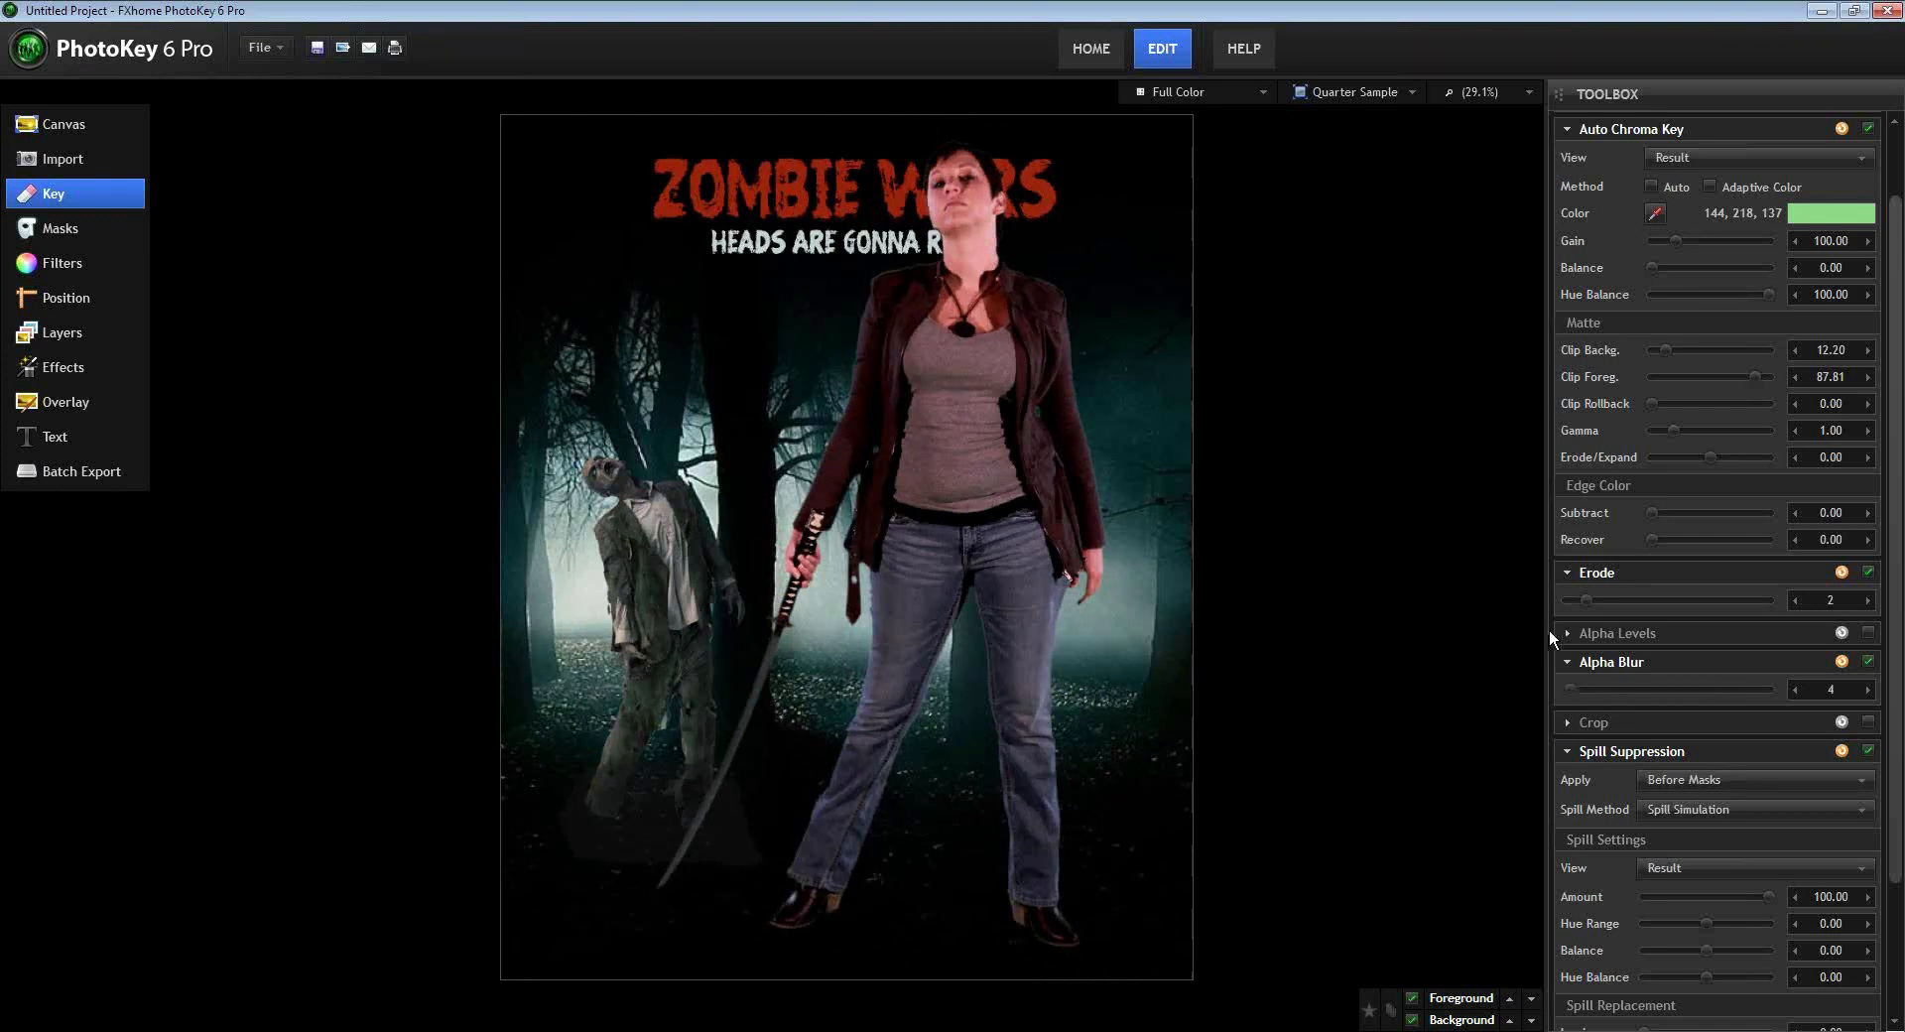
click(1566, 662)
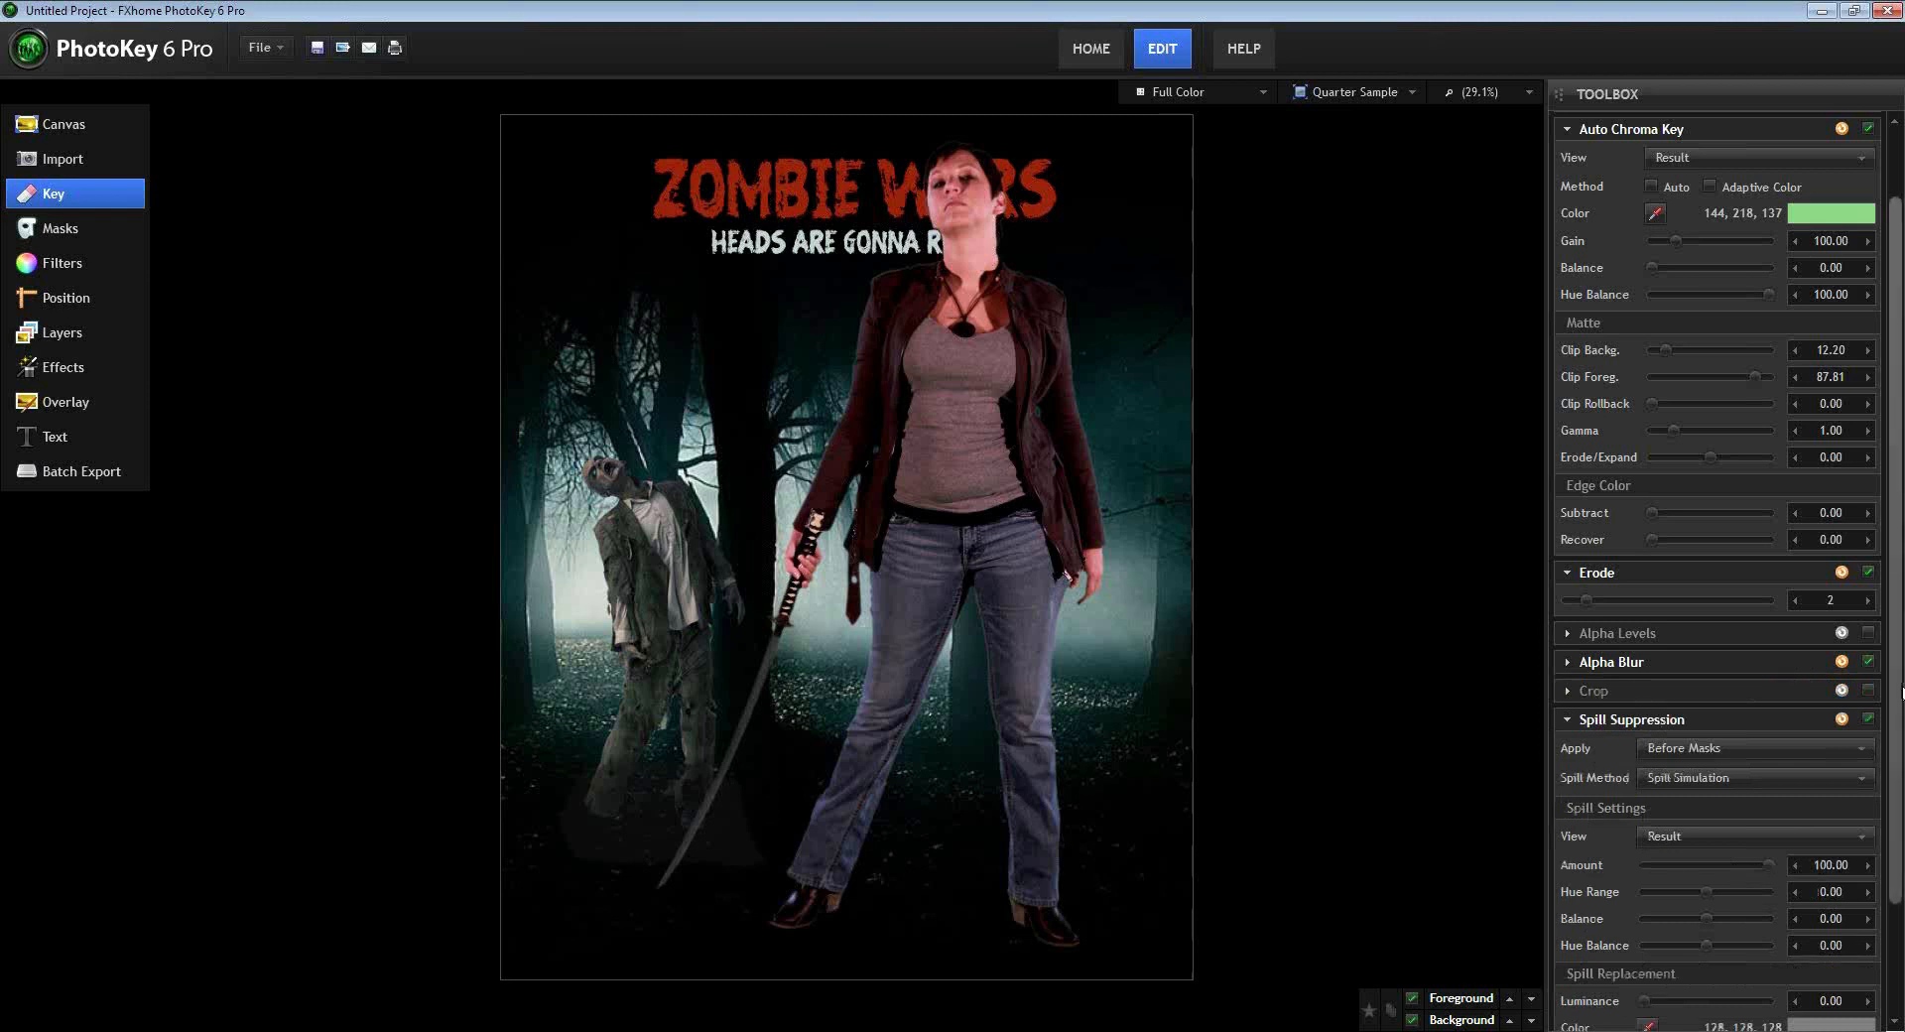
- Try cropping the foreground's left side by 51.25%, and set the left crop back to 0%
scroll(1902, 691, down, 1)
click(1565, 668)
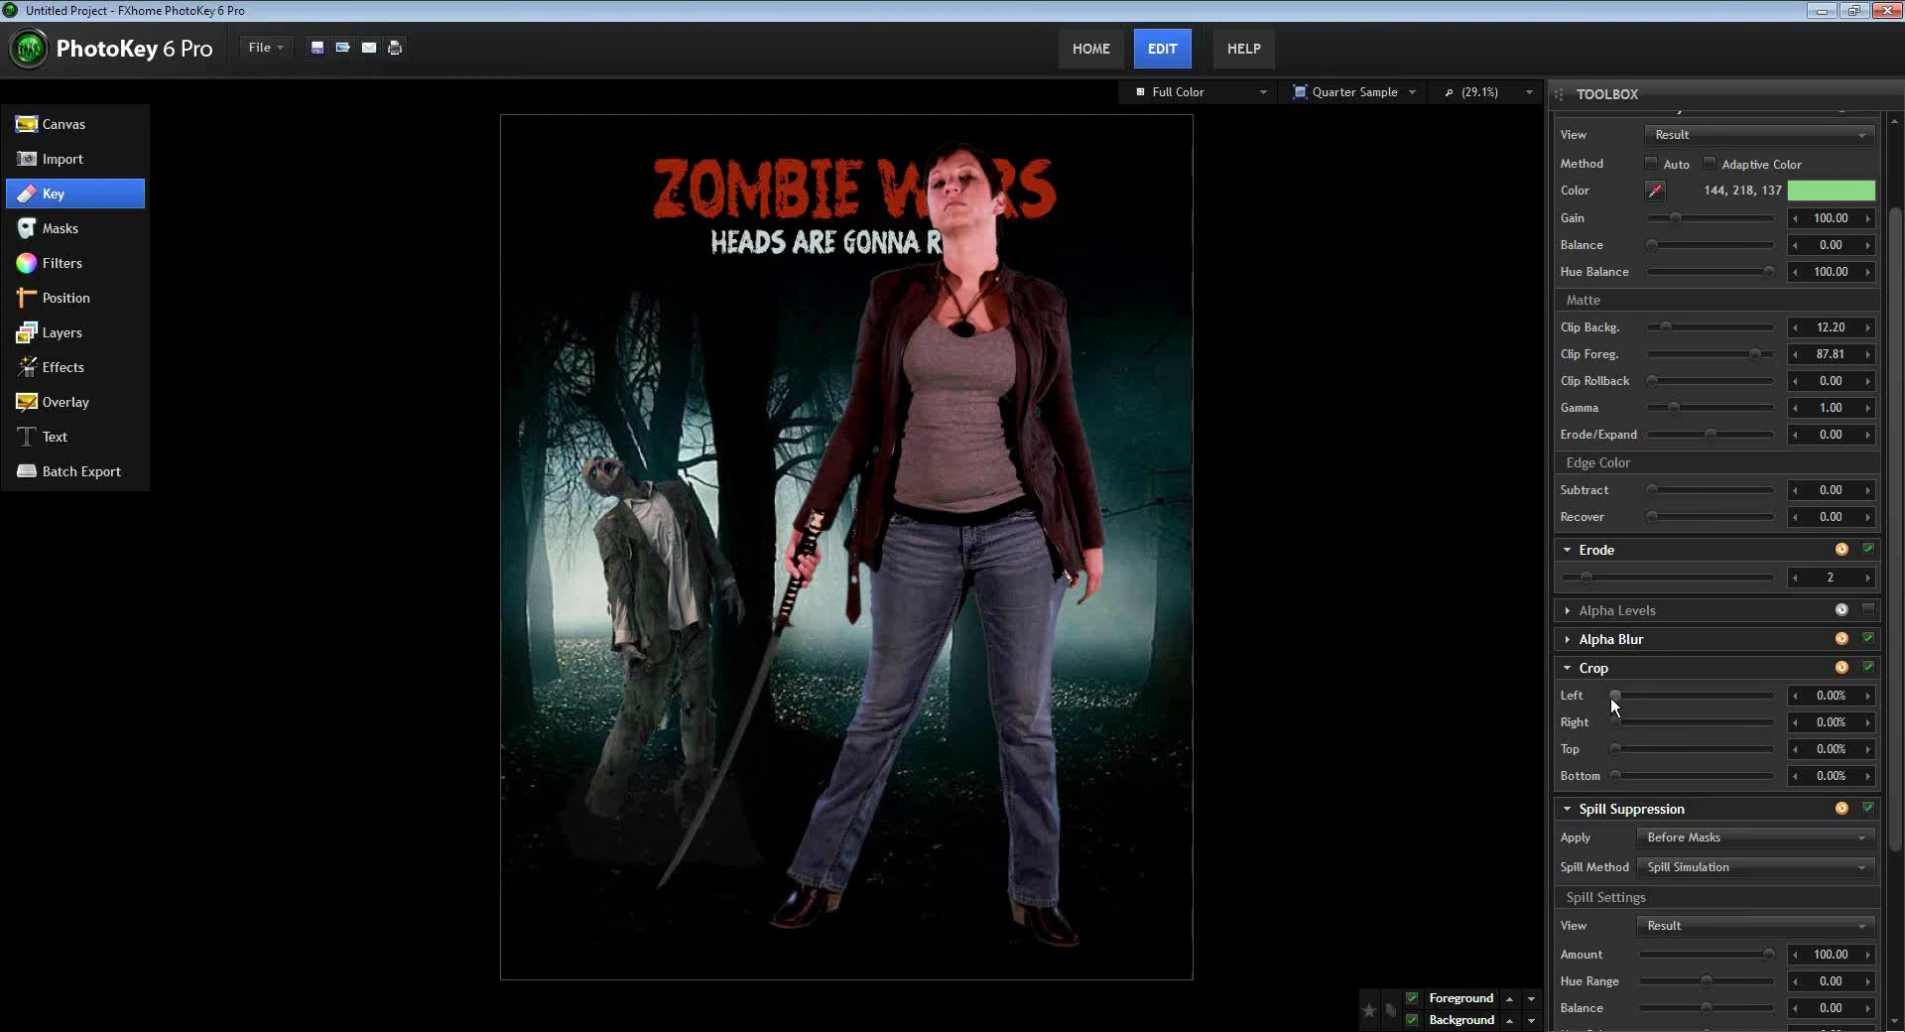
drag(1612, 694, 1694, 695)
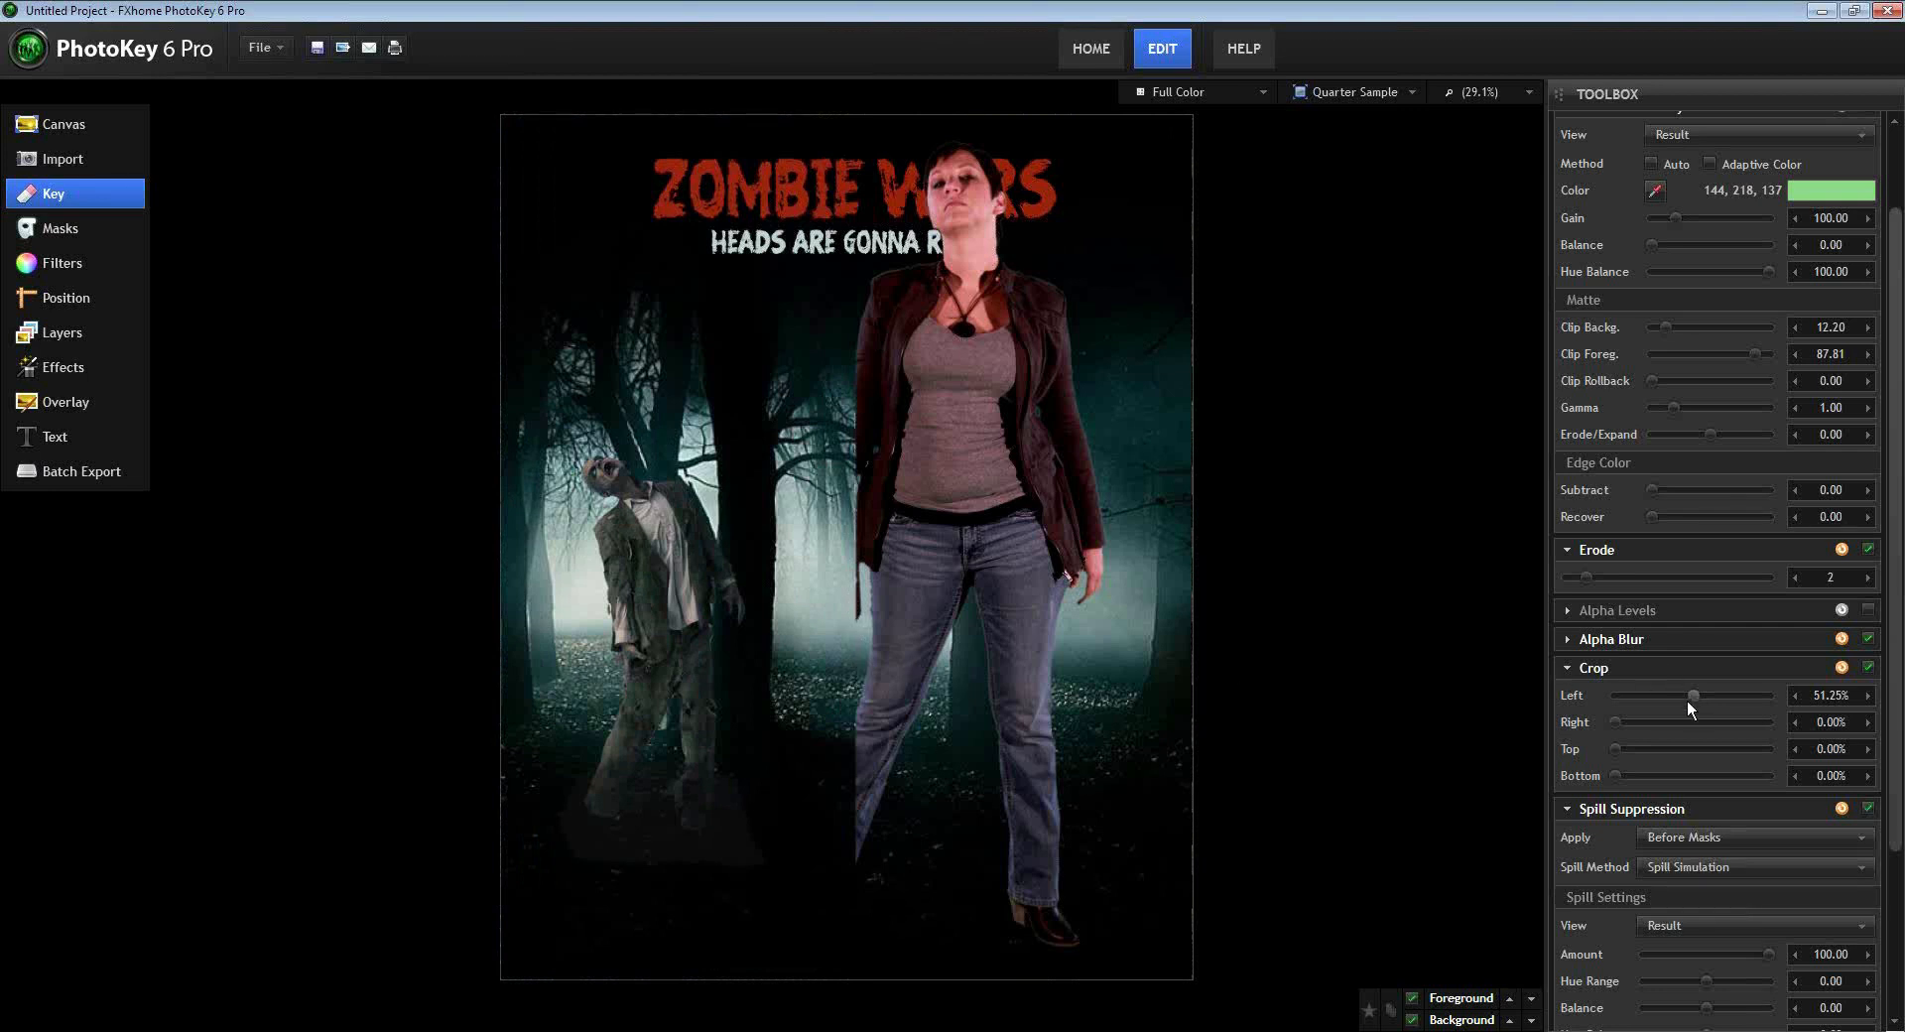
drag(1695, 693, 1597, 693)
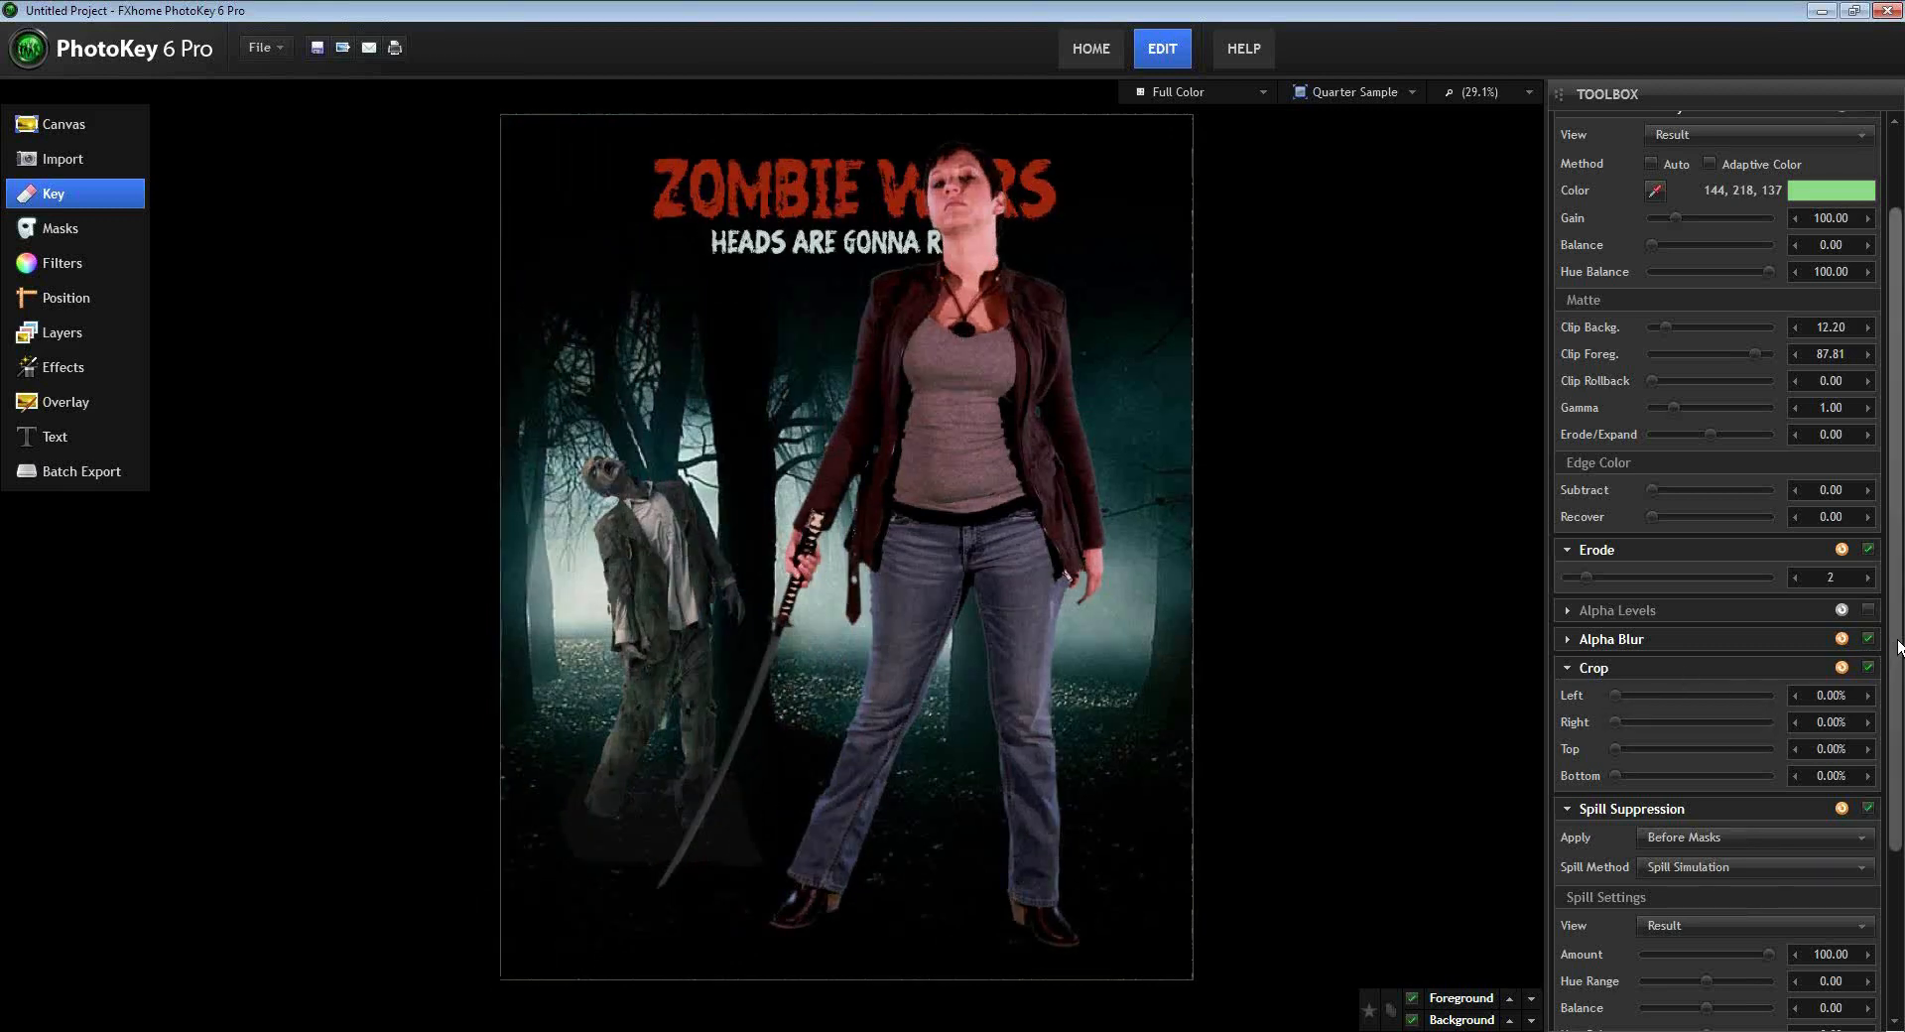
- Set the spill suppression method to Extended, and switch spill suppression off and on again to compare the result
drag(1897, 647, 1897, 774)
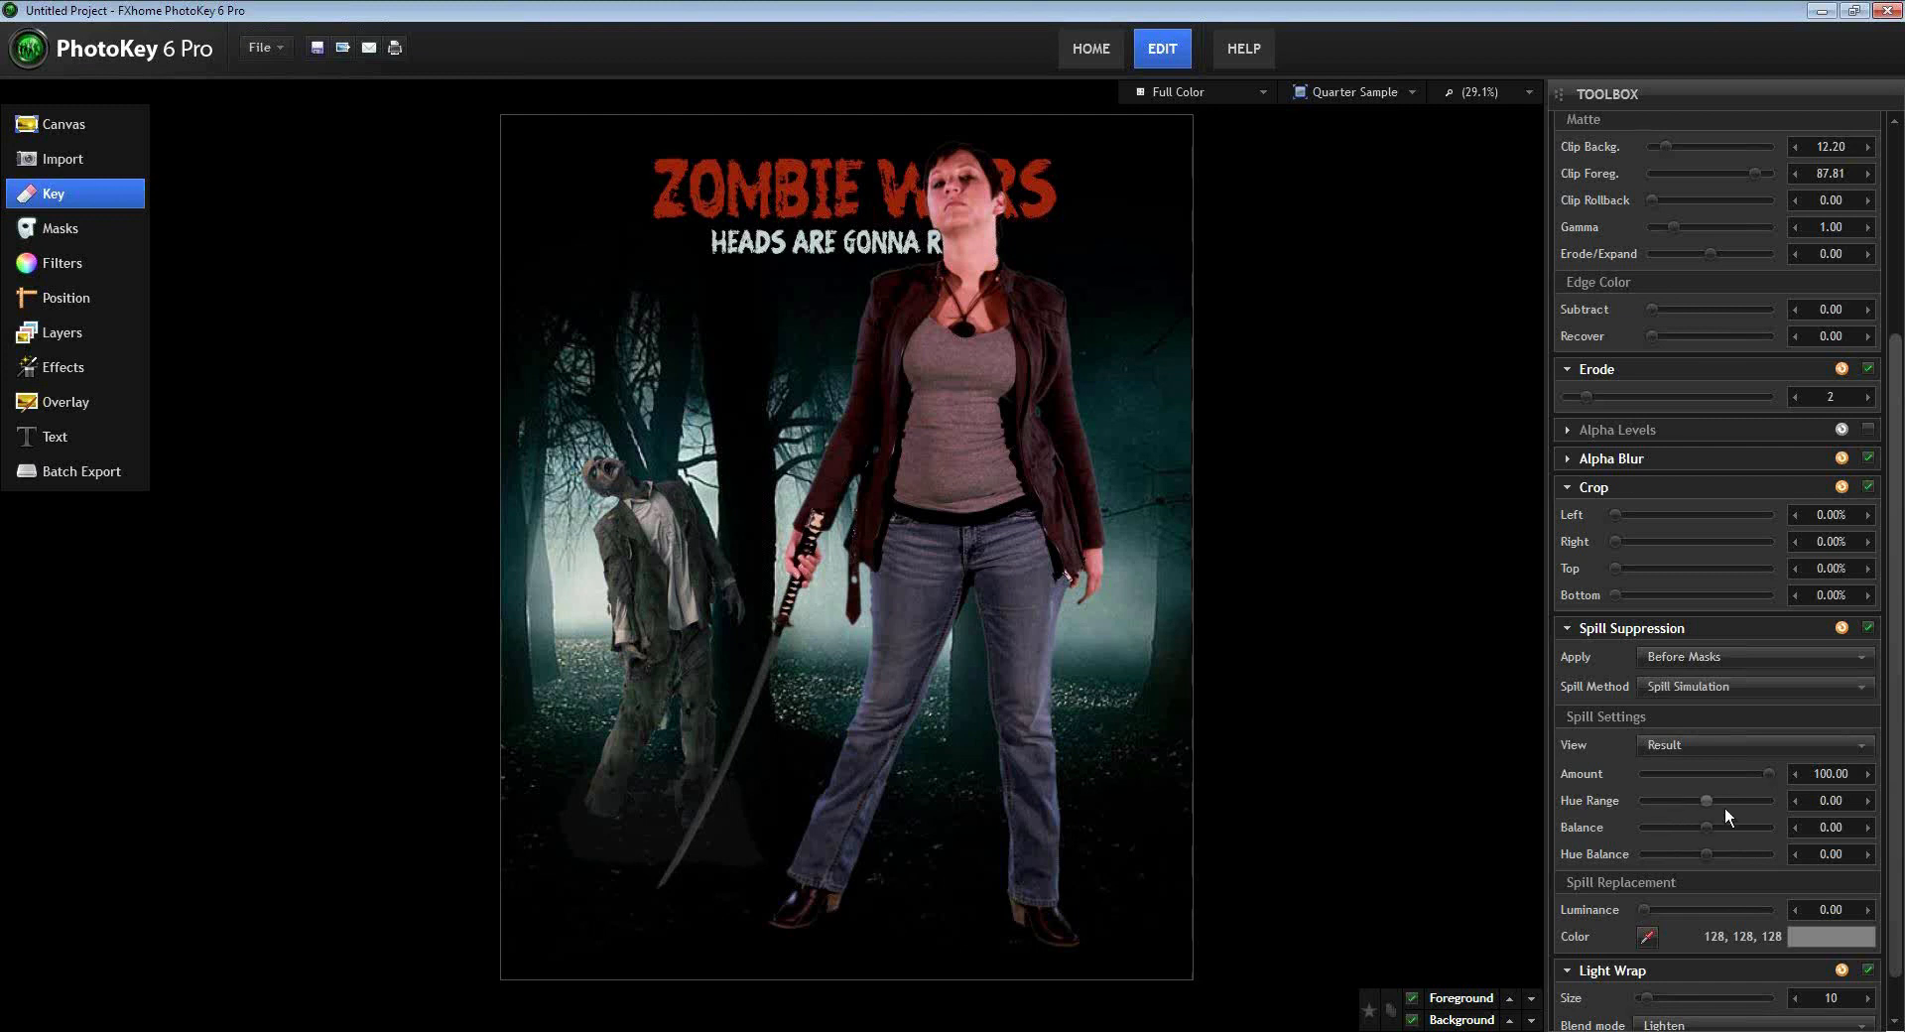
click(1695, 688)
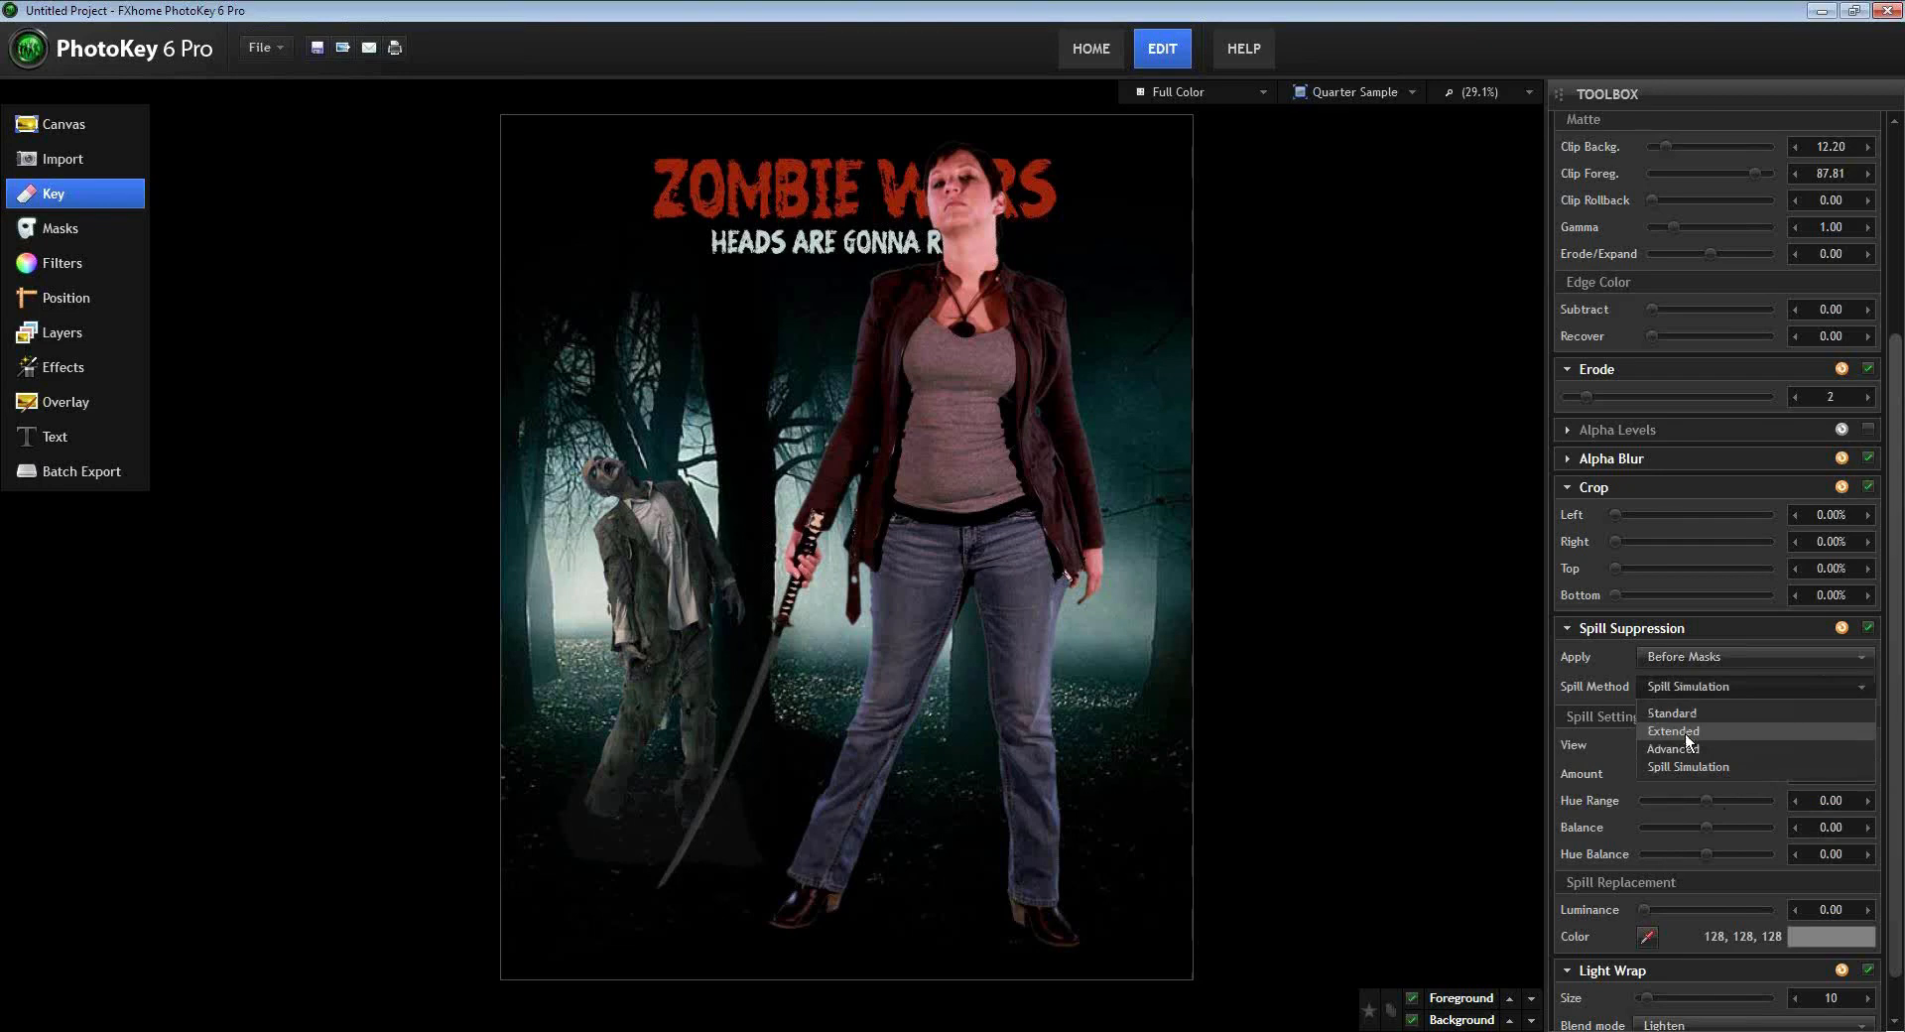
click(1685, 731)
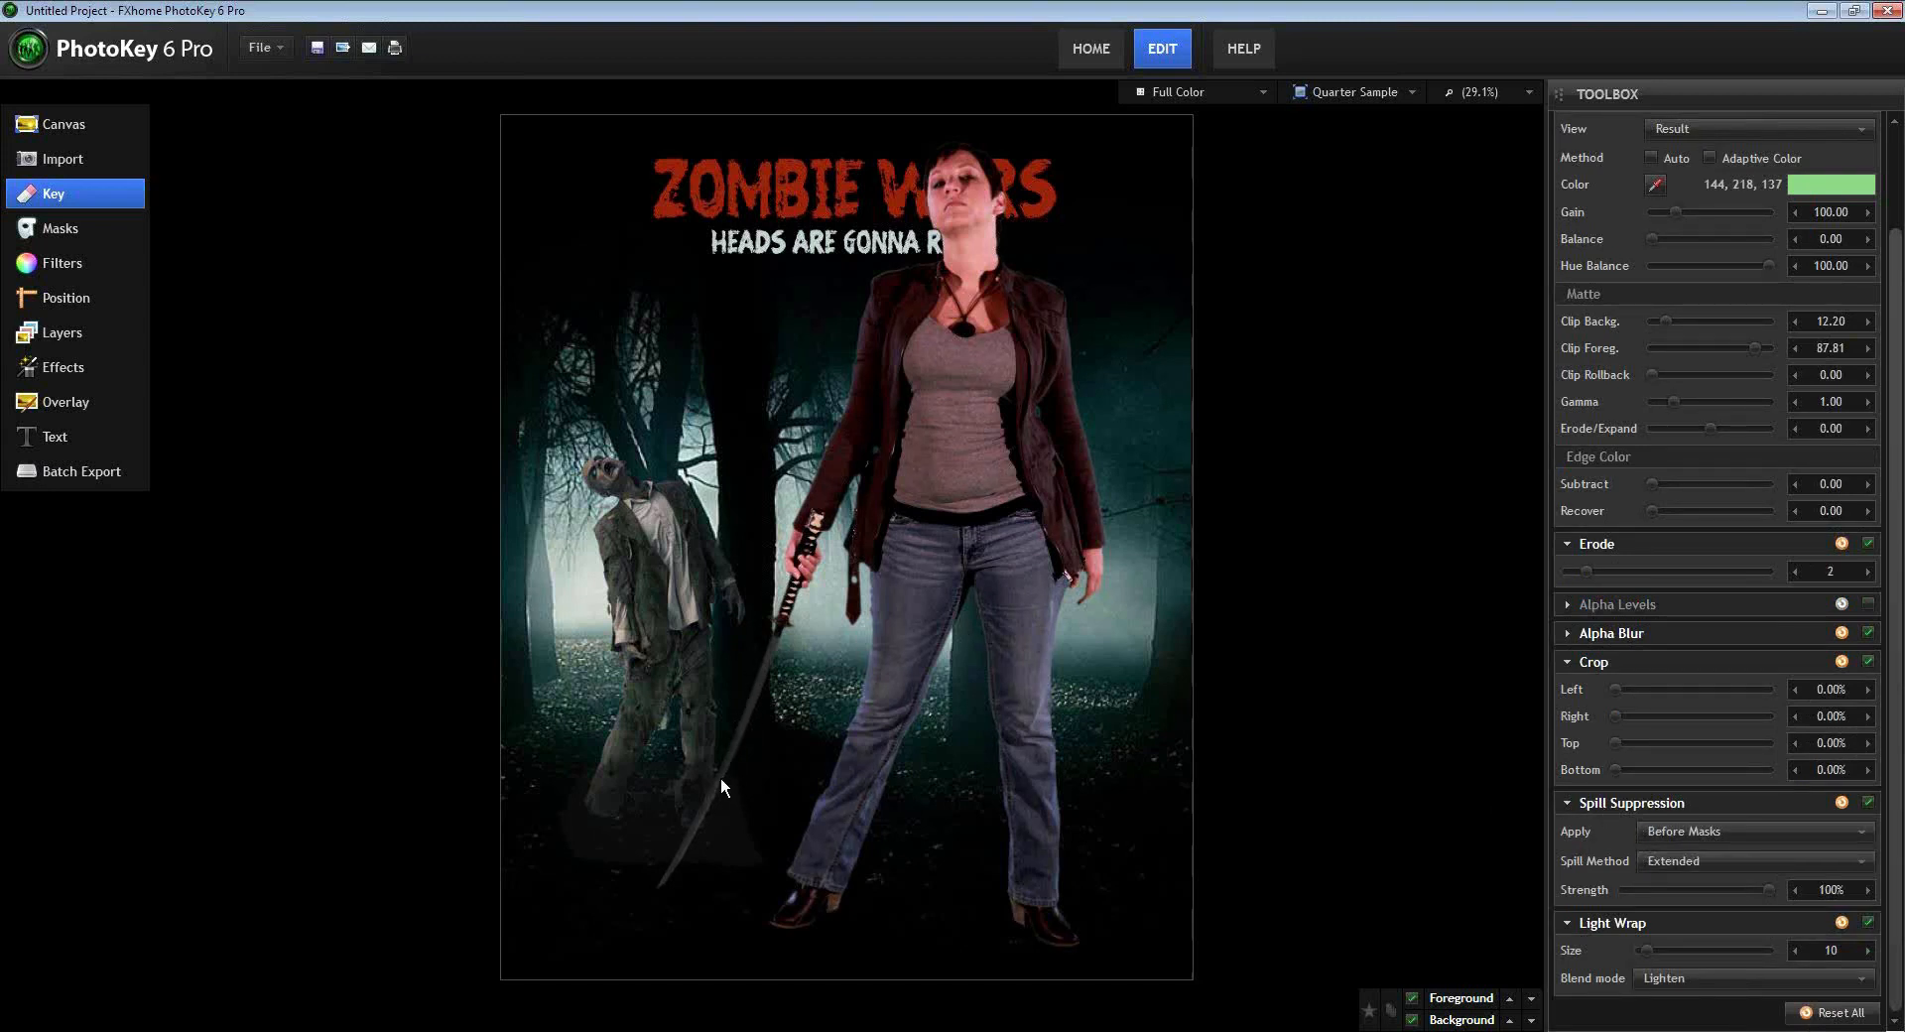
click(1871, 804)
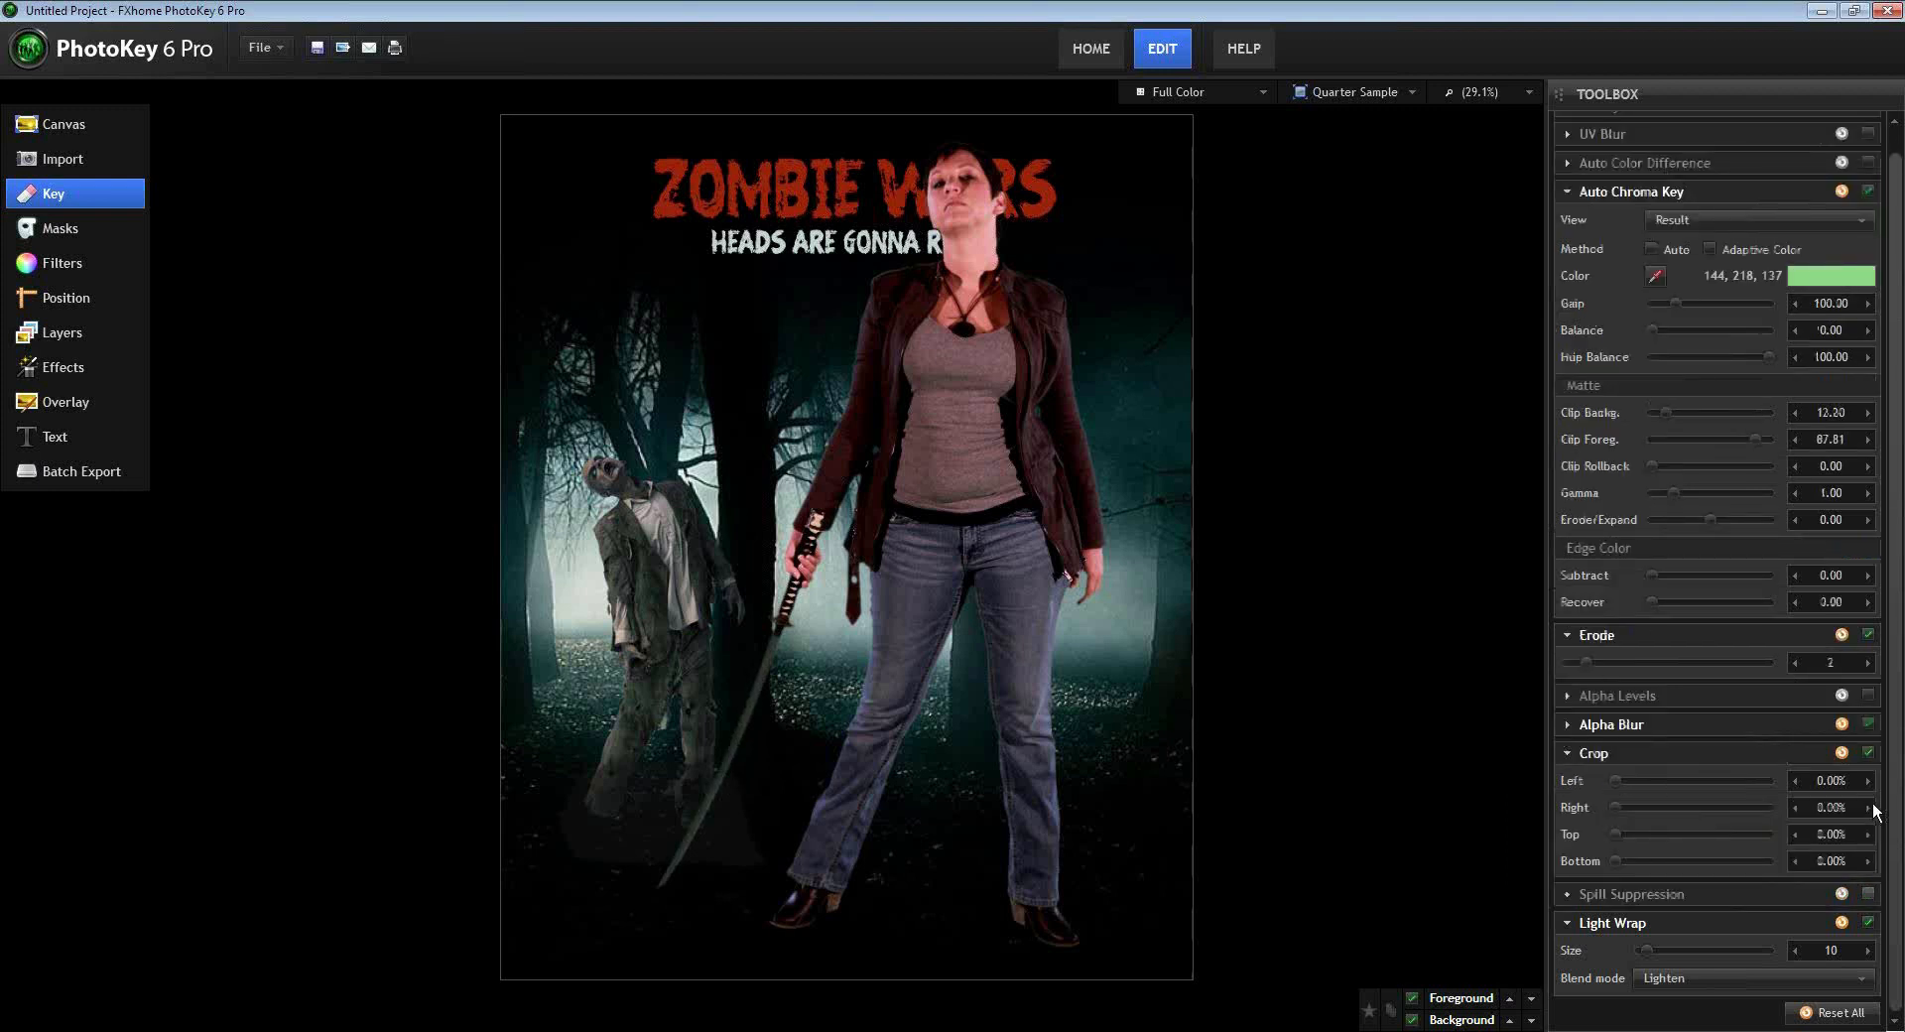
click(1869, 894)
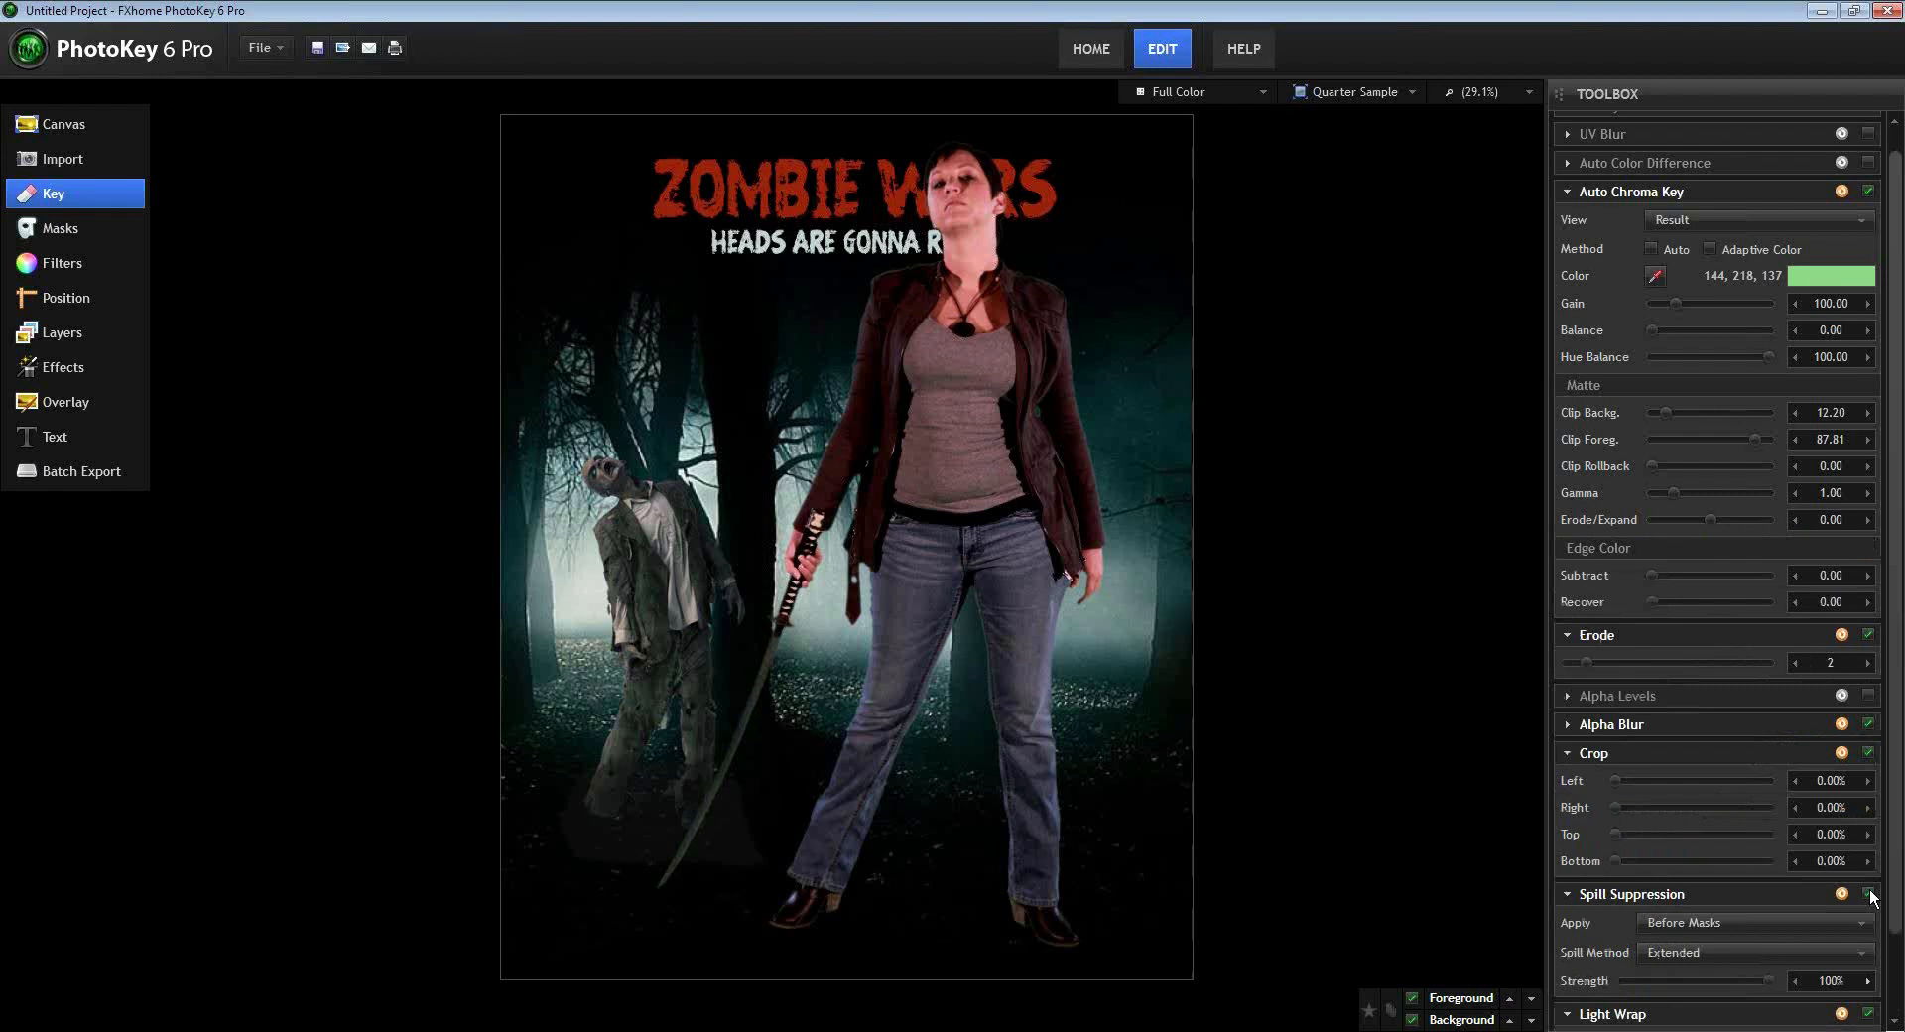
- Try light wrap sizes of 194 and 87 on the foreground, and set the size to 30
scroll(1895, 842, down, 3)
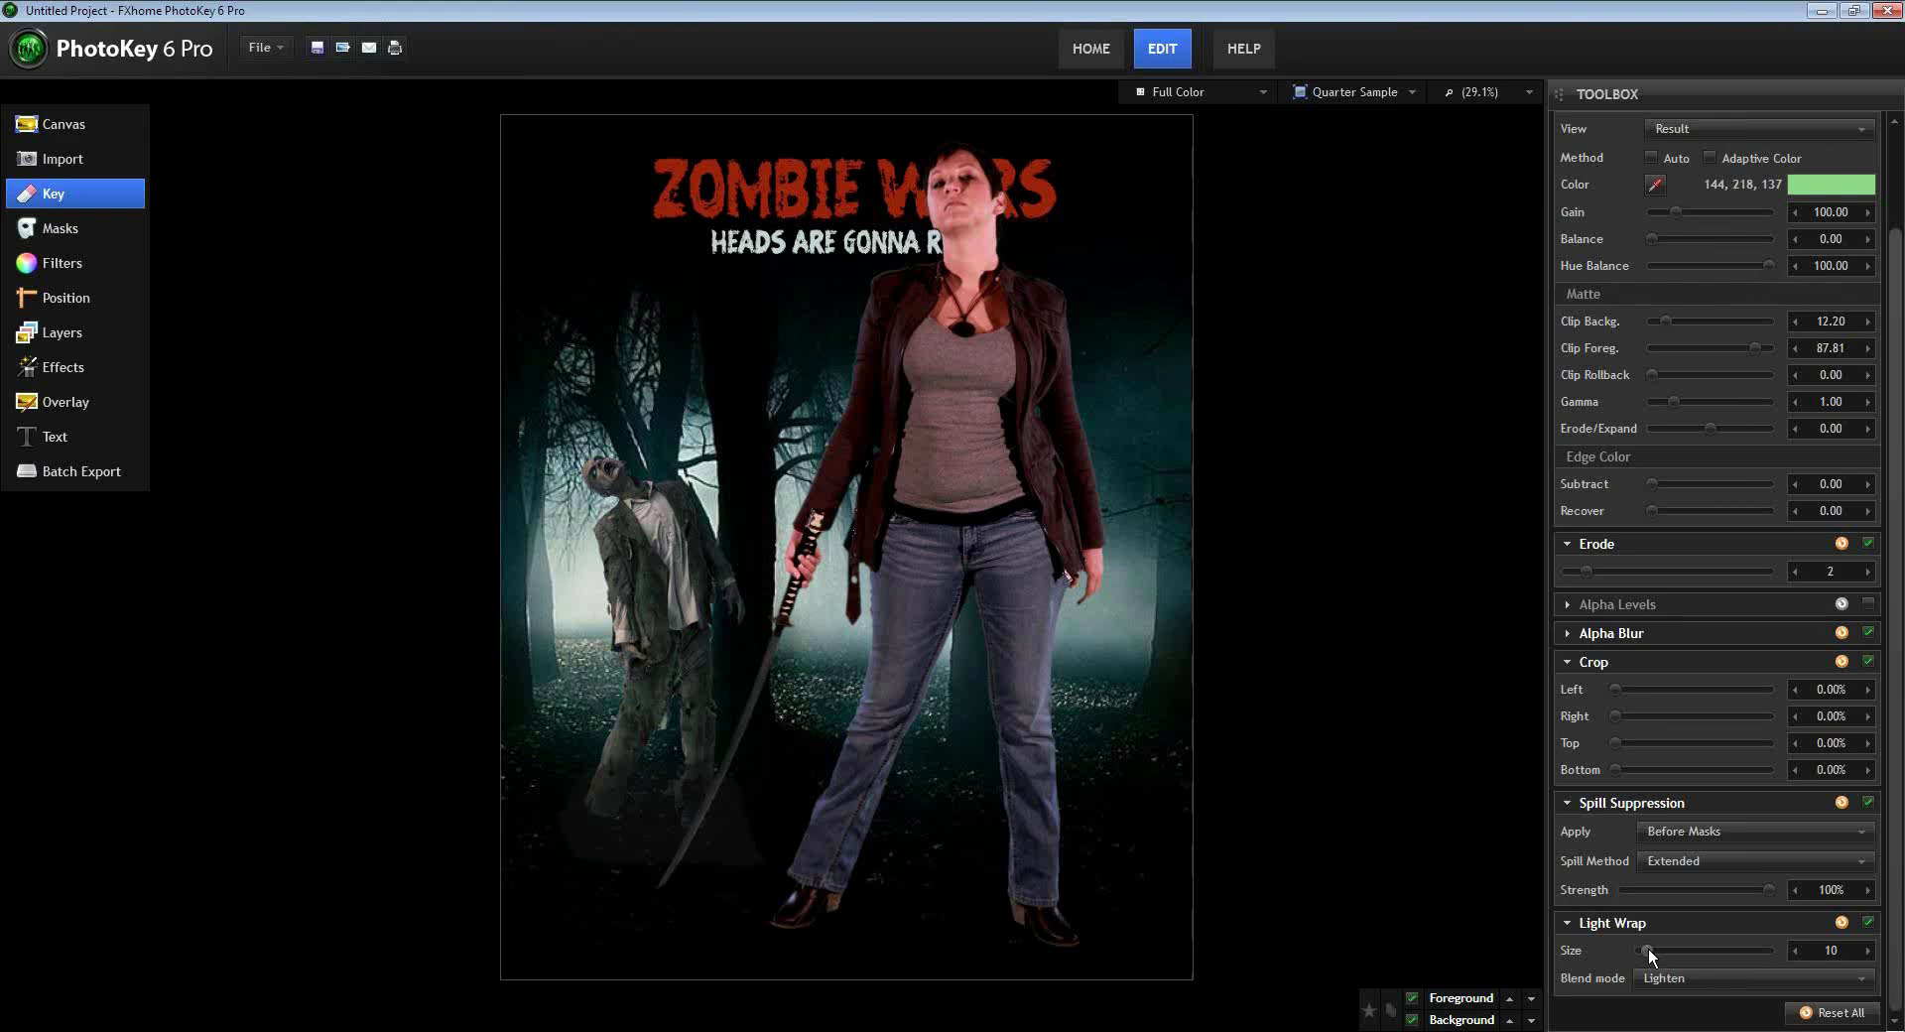
drag(1647, 948, 1724, 950)
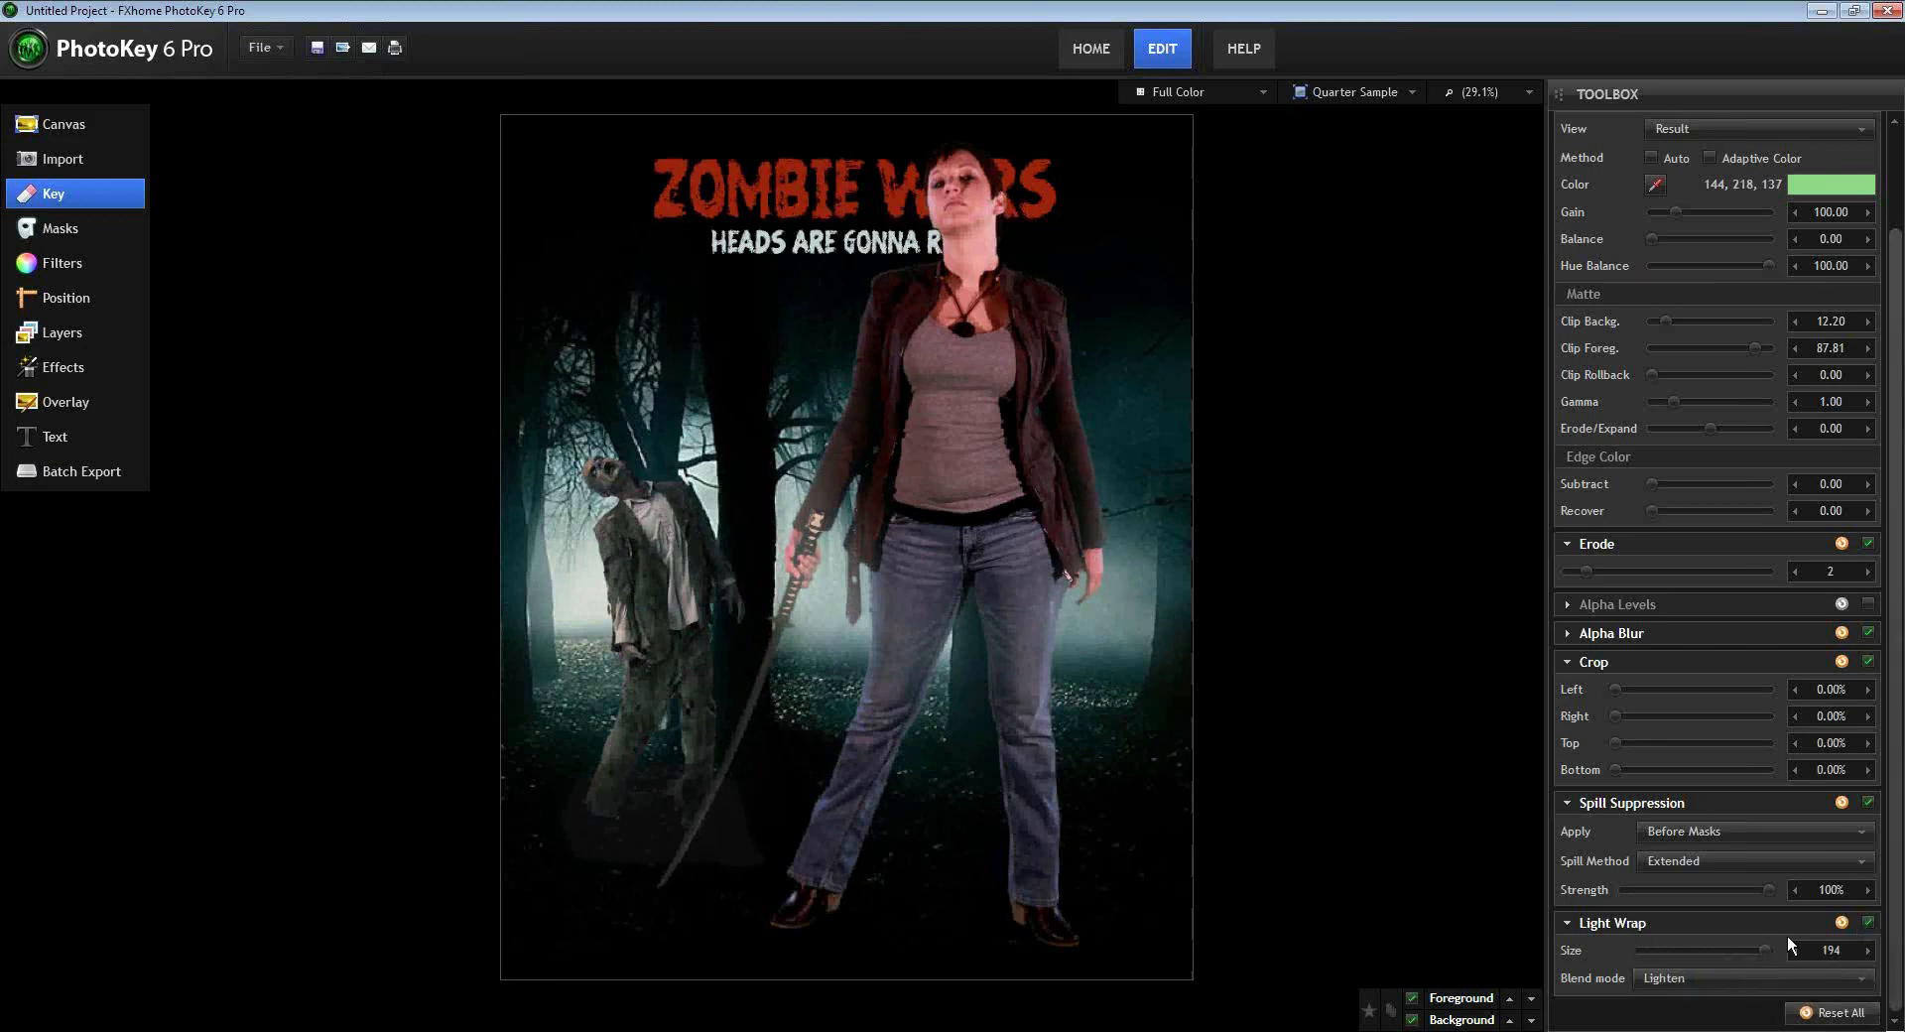
drag(1768, 949, 1695, 949)
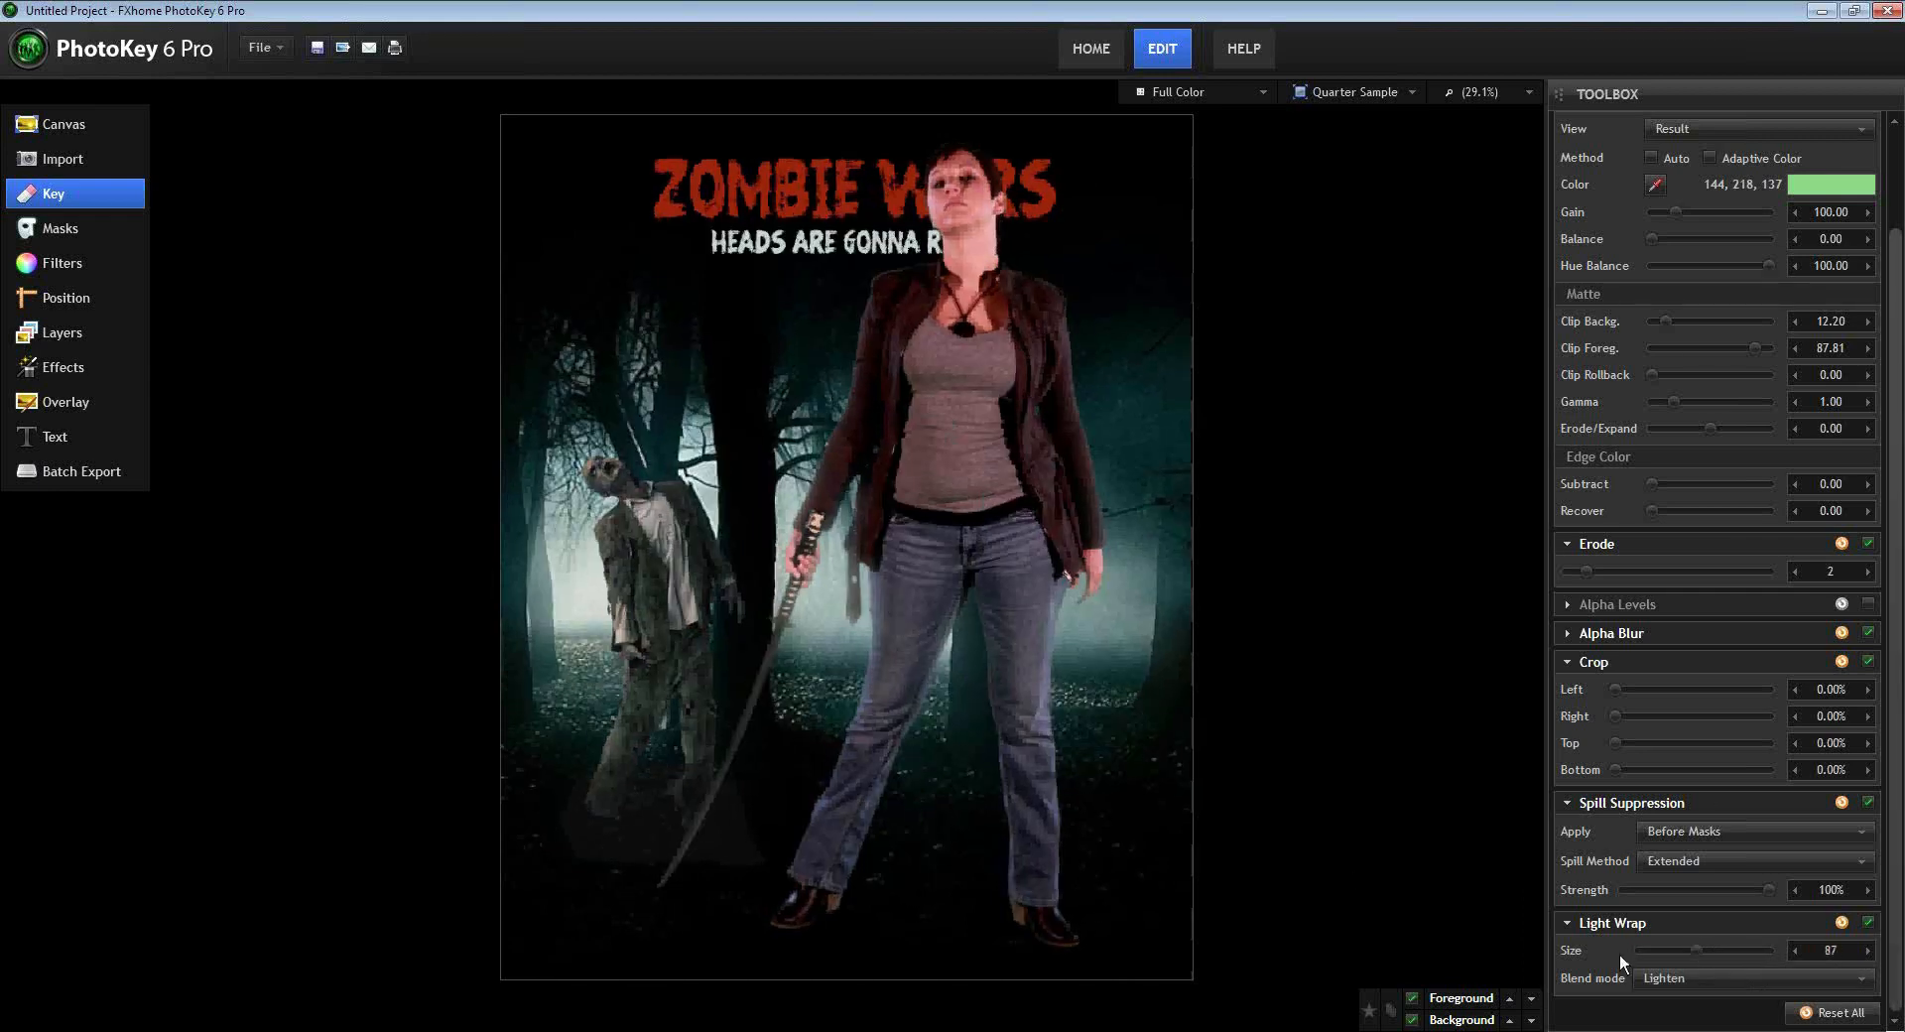
drag(1693, 948, 1654, 949)
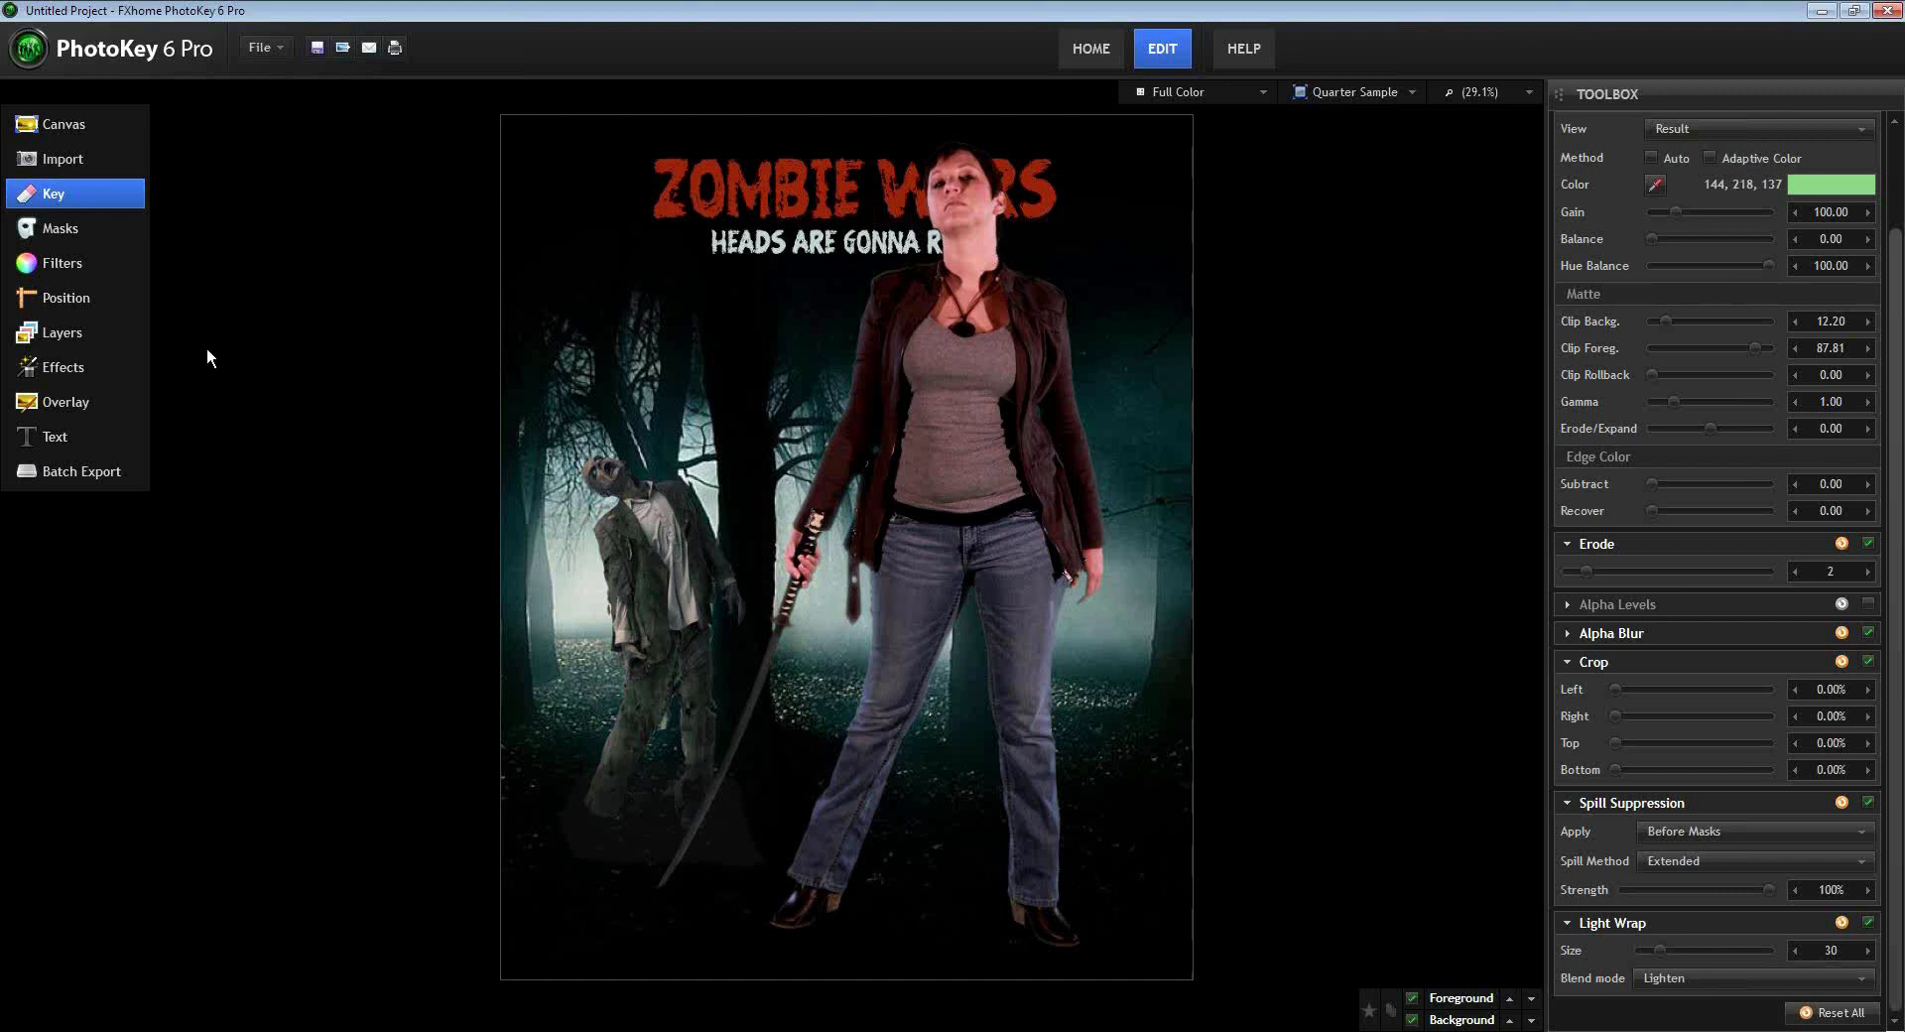
- Scale the foreground woman to 95% and position her at 3.57% horizontal and 15.99% vertical, below the poster title
click(64, 298)
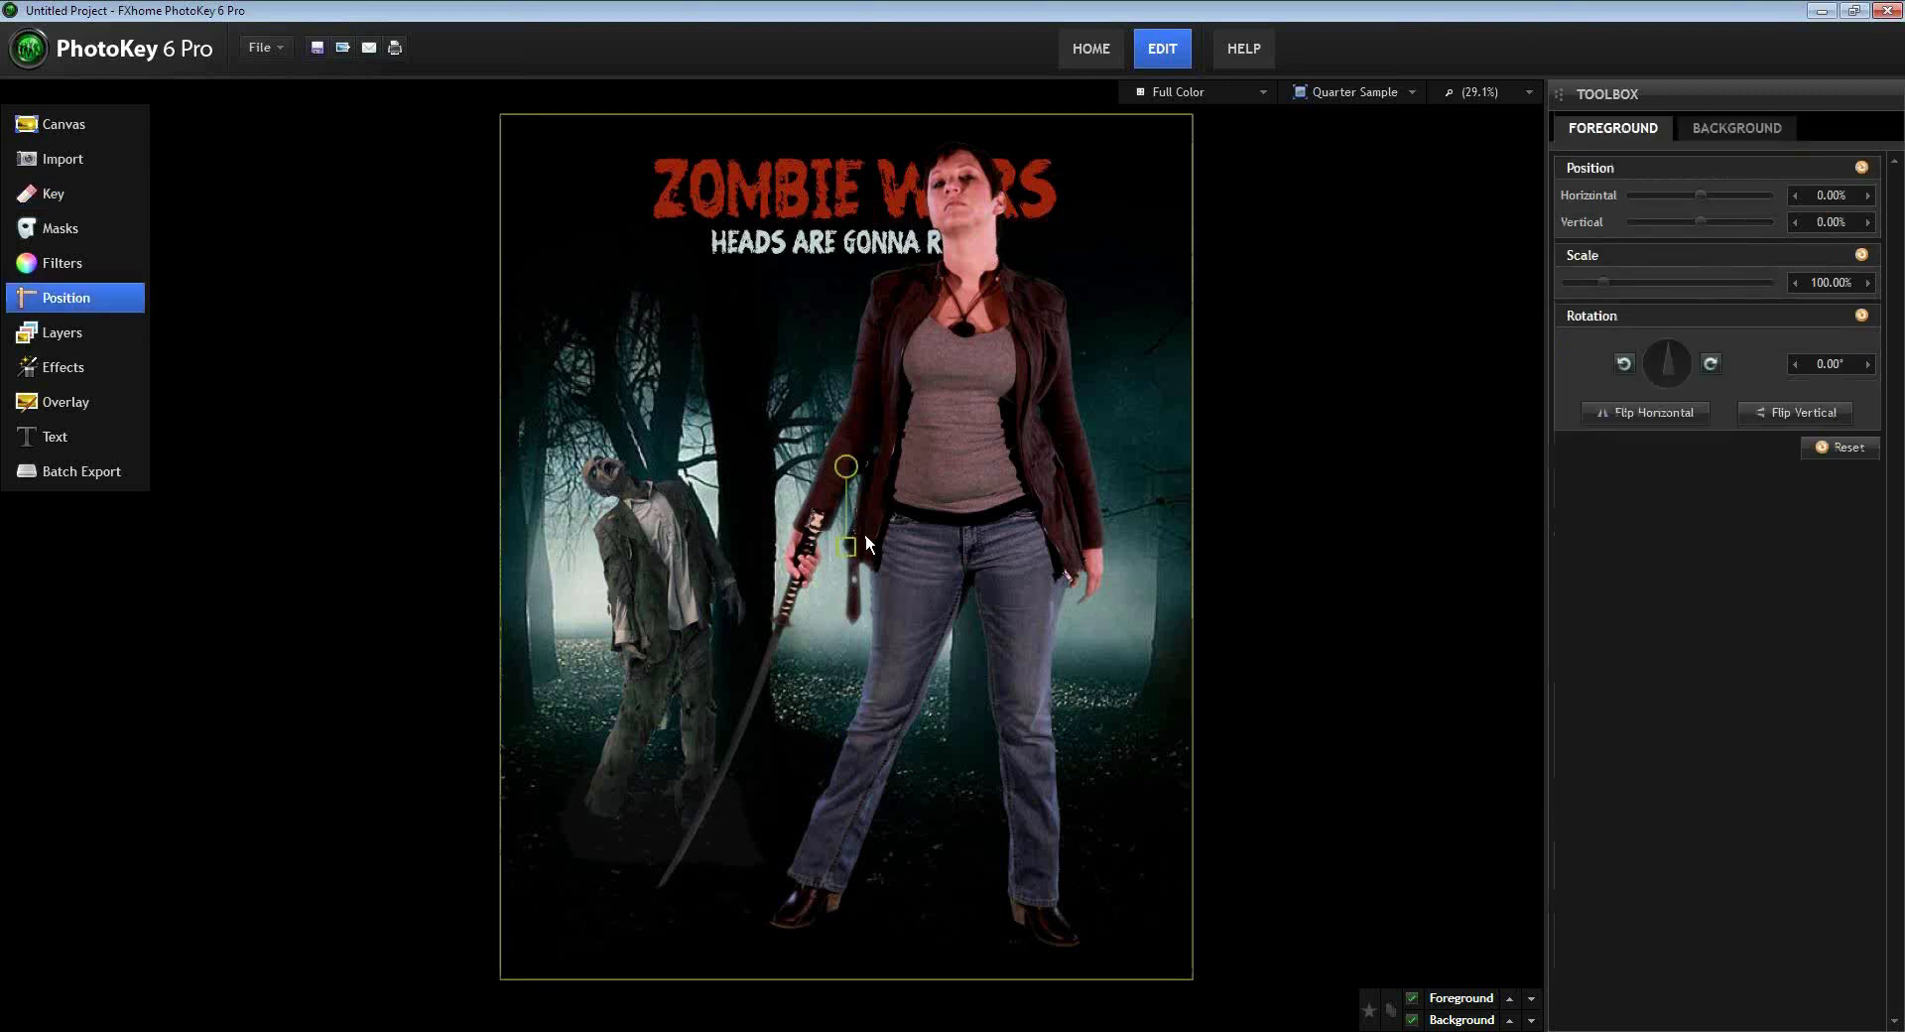
scroll(848, 545, down, 6)
drag(842, 526, 944, 609)
scroll(882, 706, up, 10)
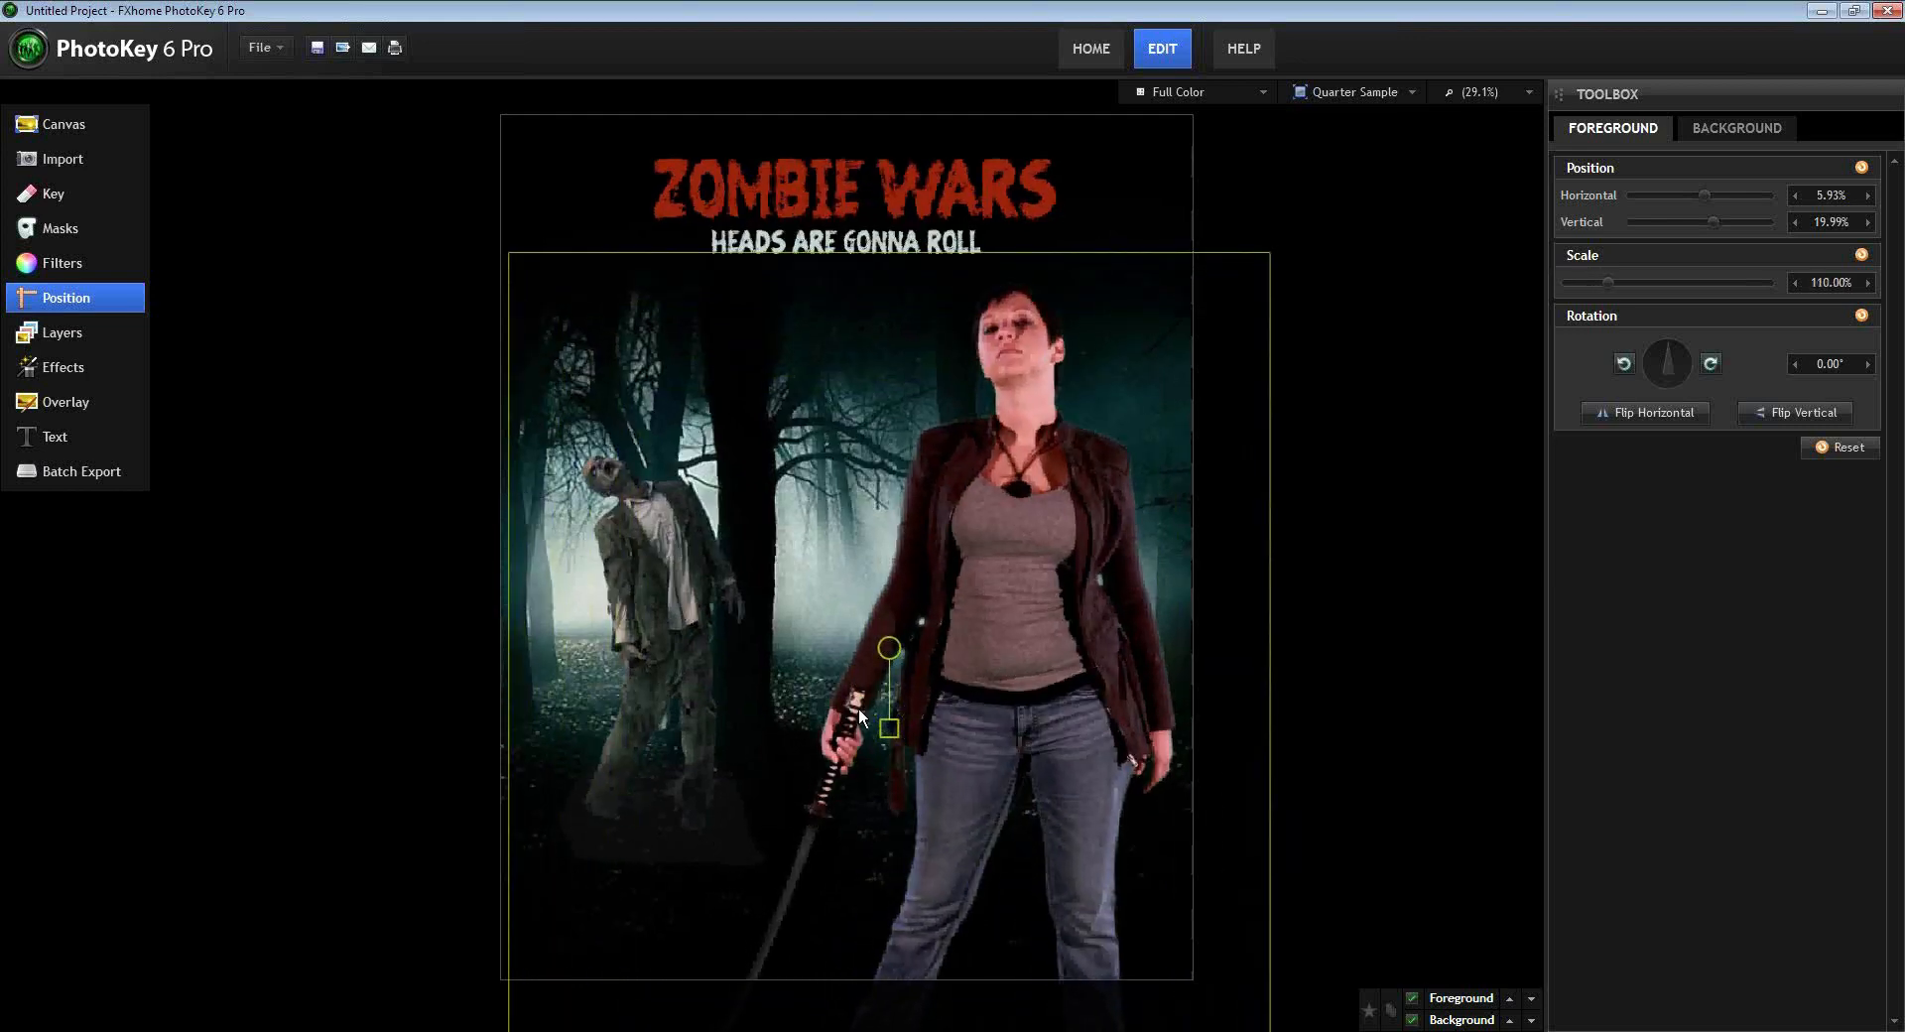
scroll(886, 714, down, 4)
scroll(886, 714, down, 2)
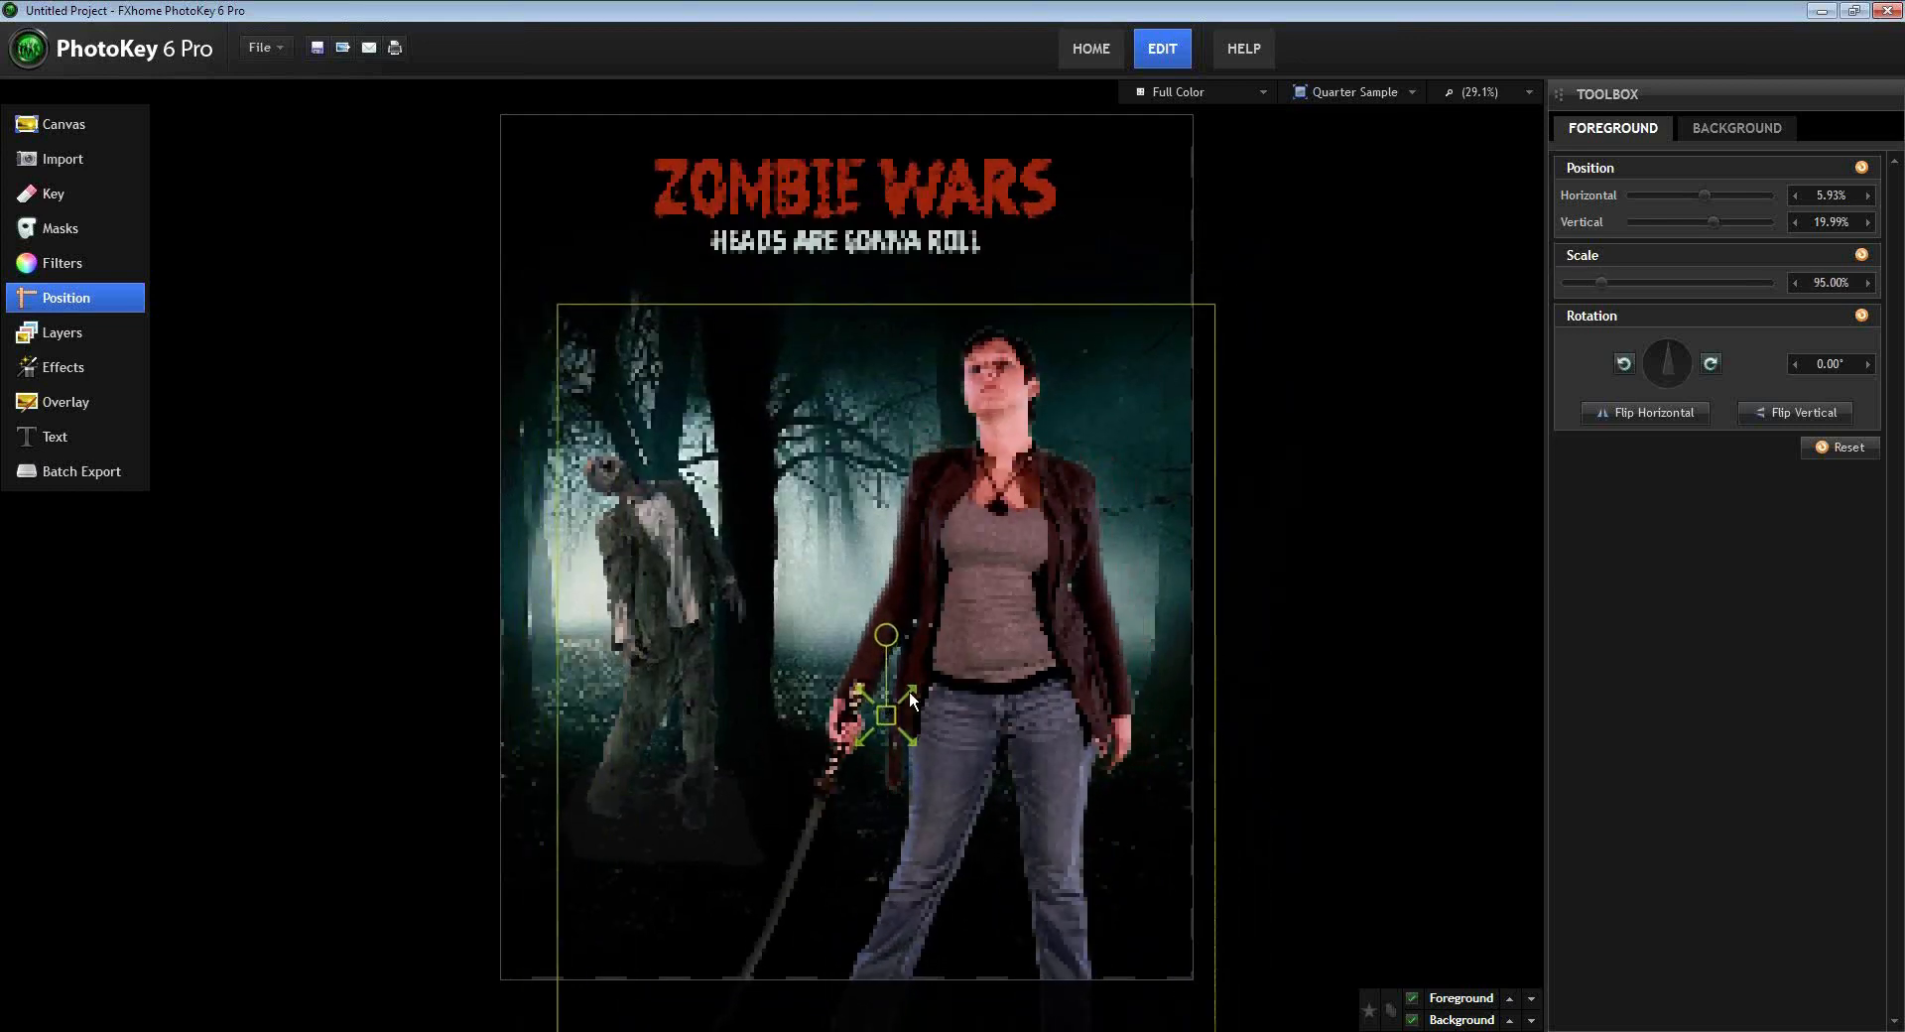
drag(974, 635, 961, 601)
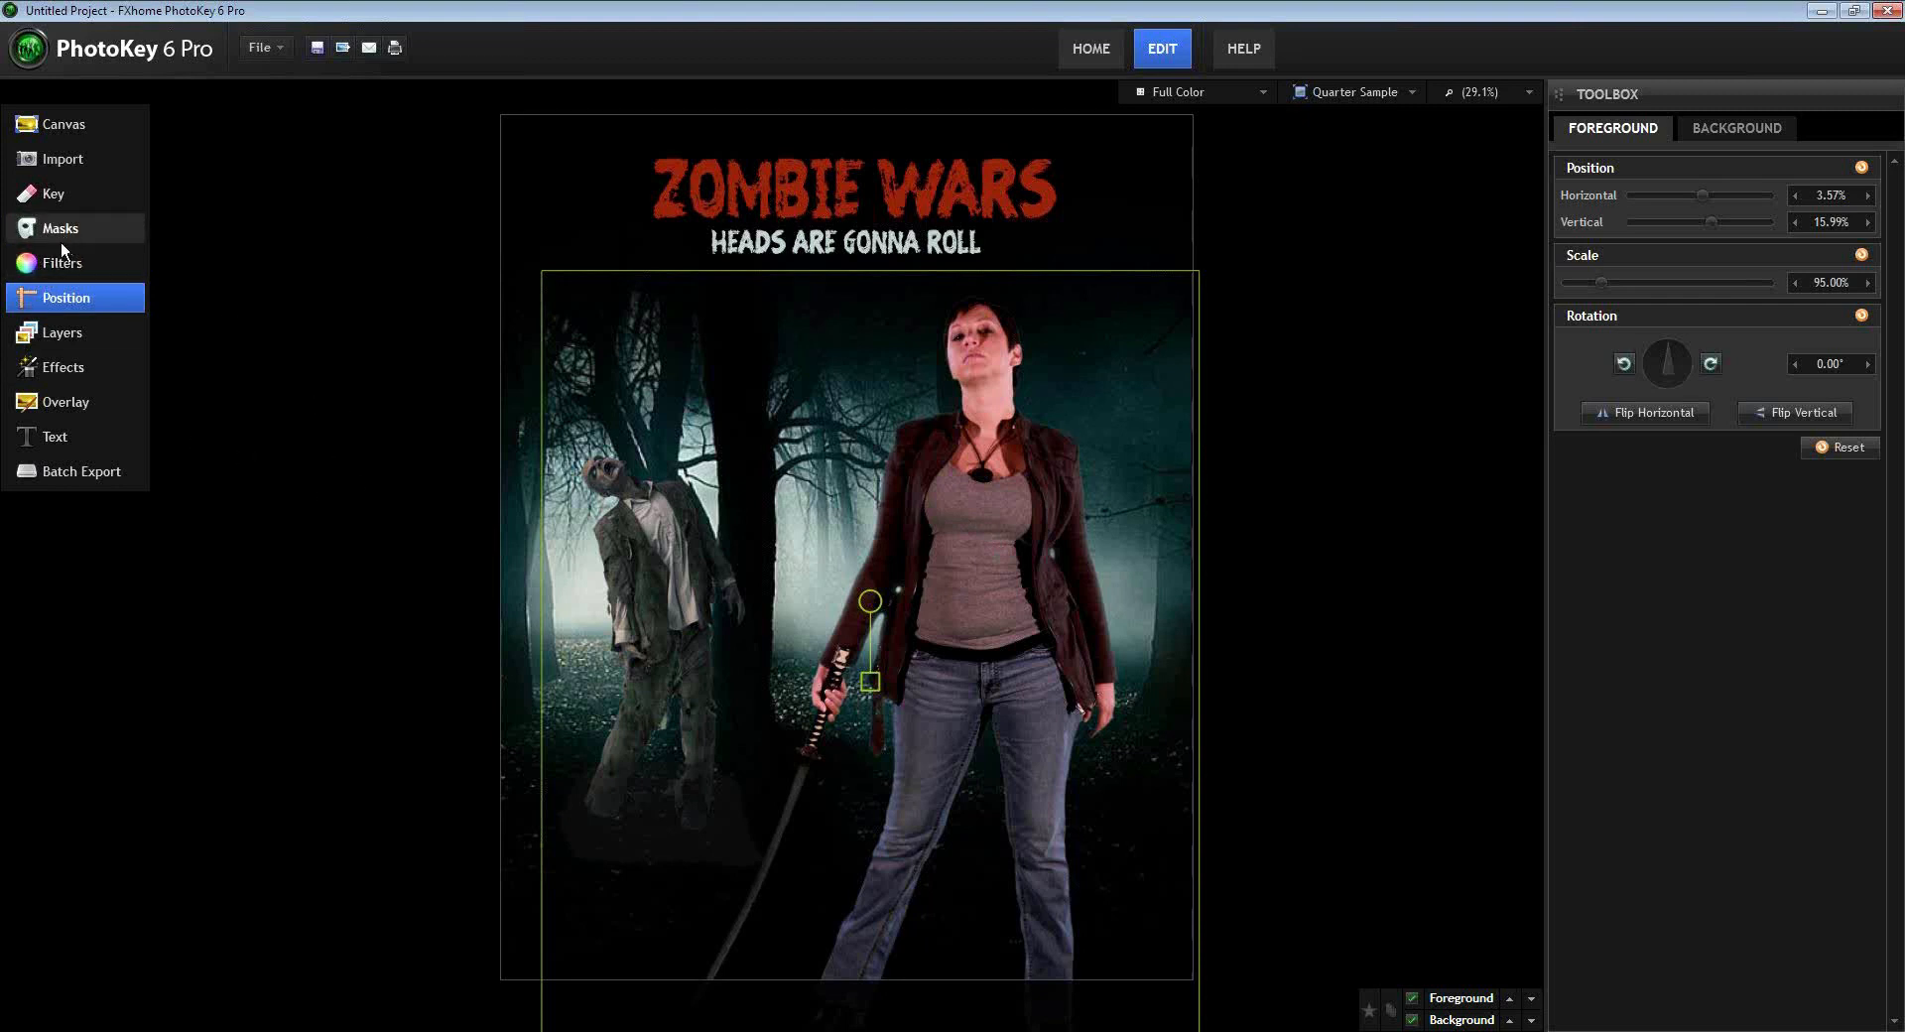
- Return to the key settings, test the light wrap size at 108 and 170, and set it to 64
click(60, 198)
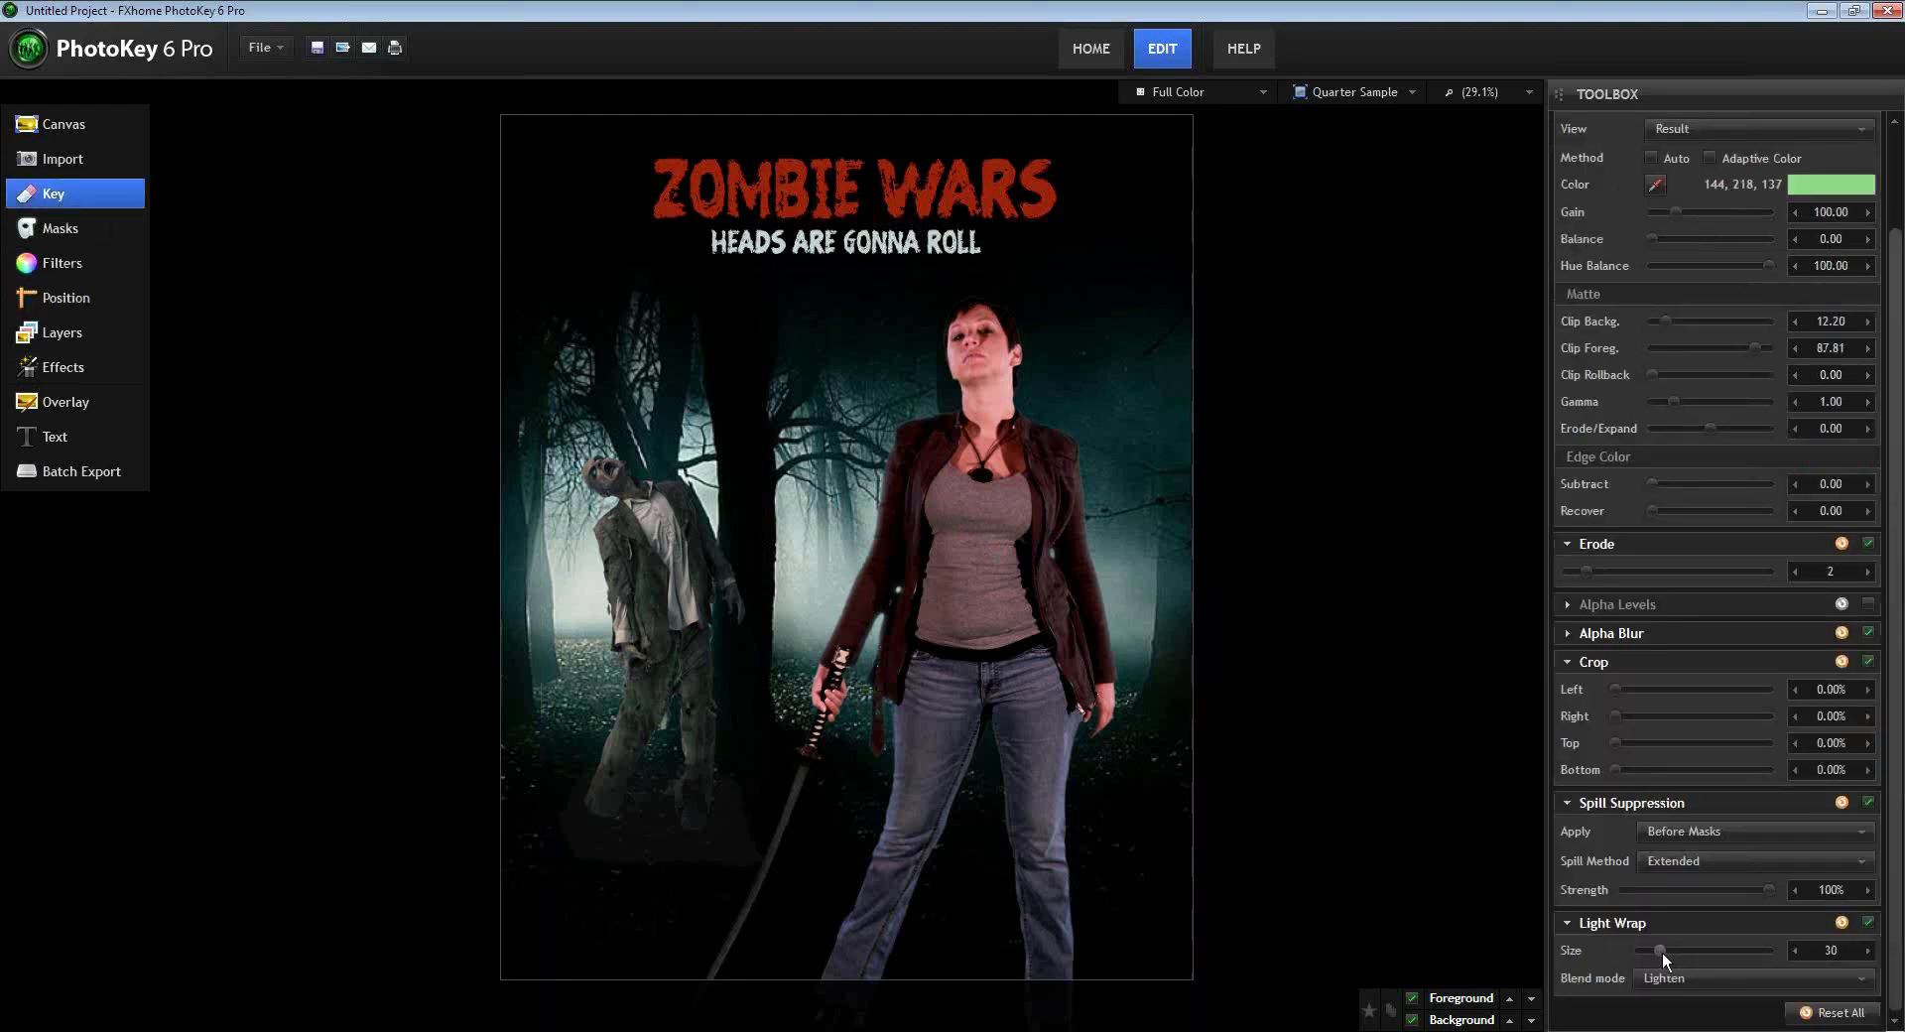
drag(1659, 949, 1710, 945)
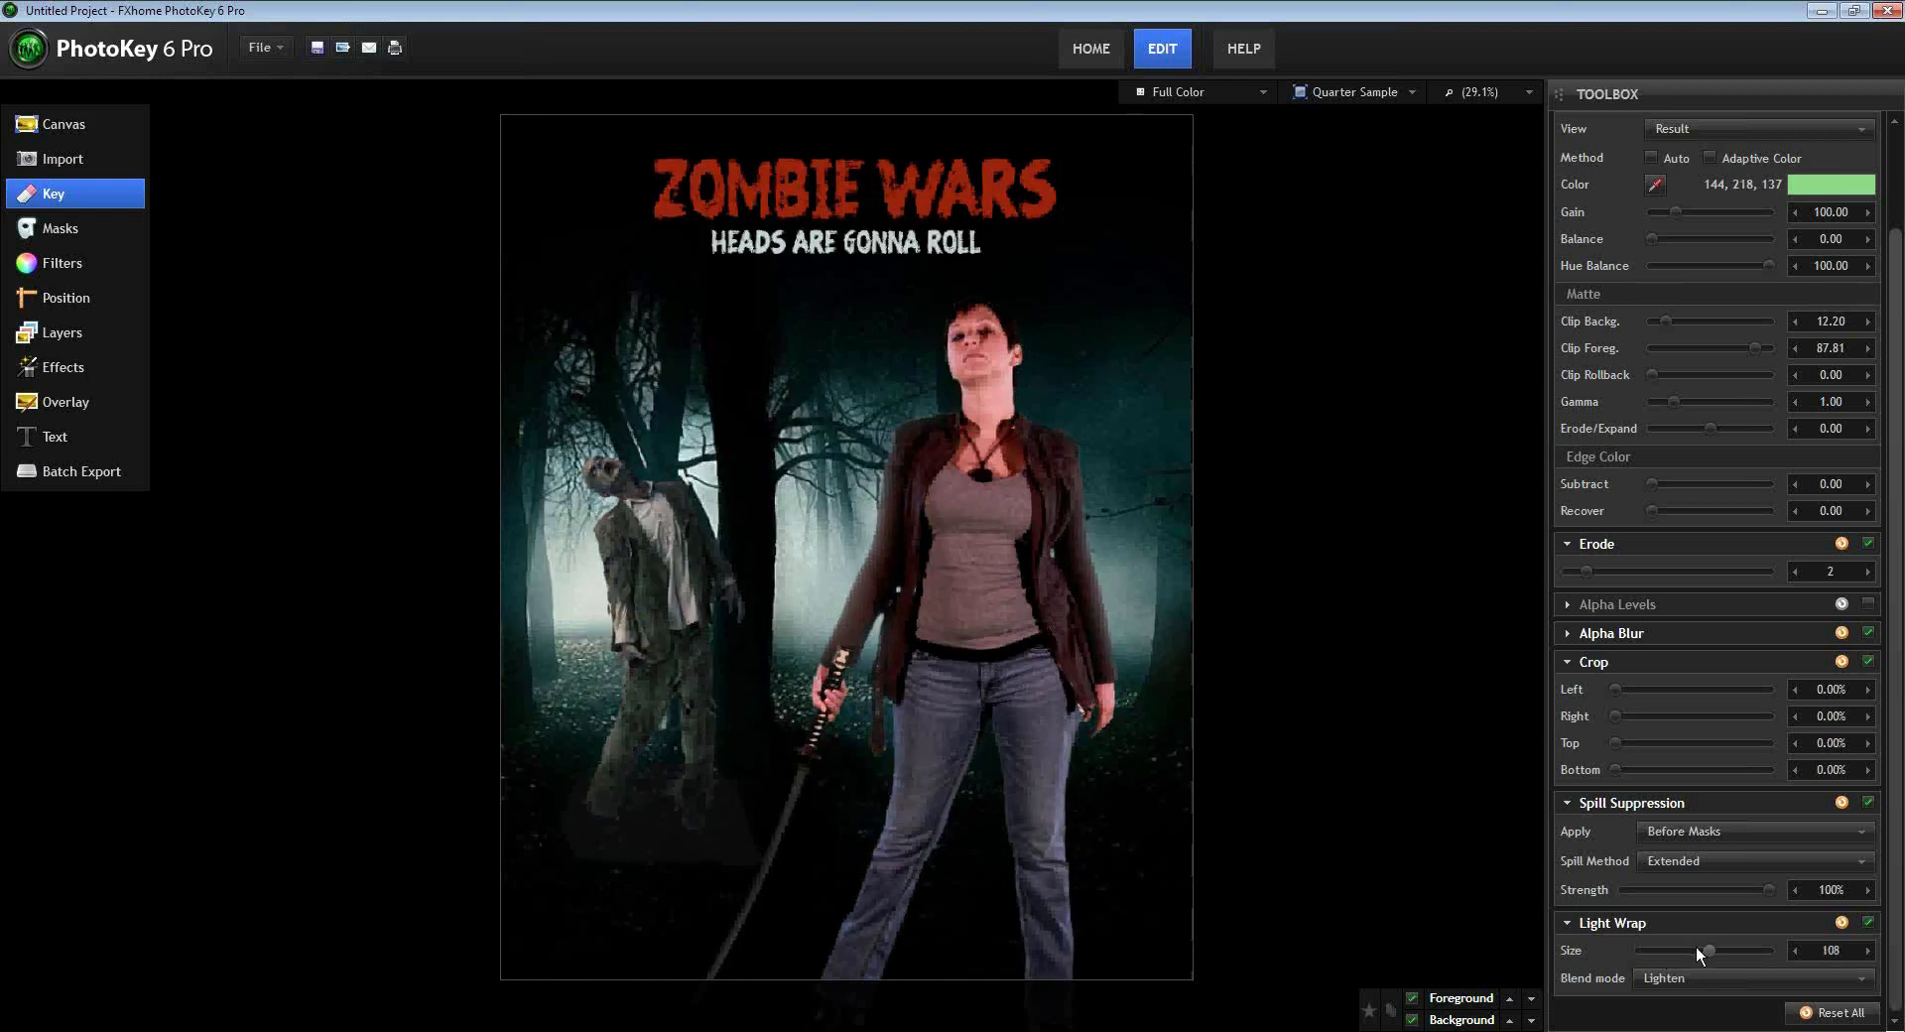
drag(1709, 950, 1718, 951)
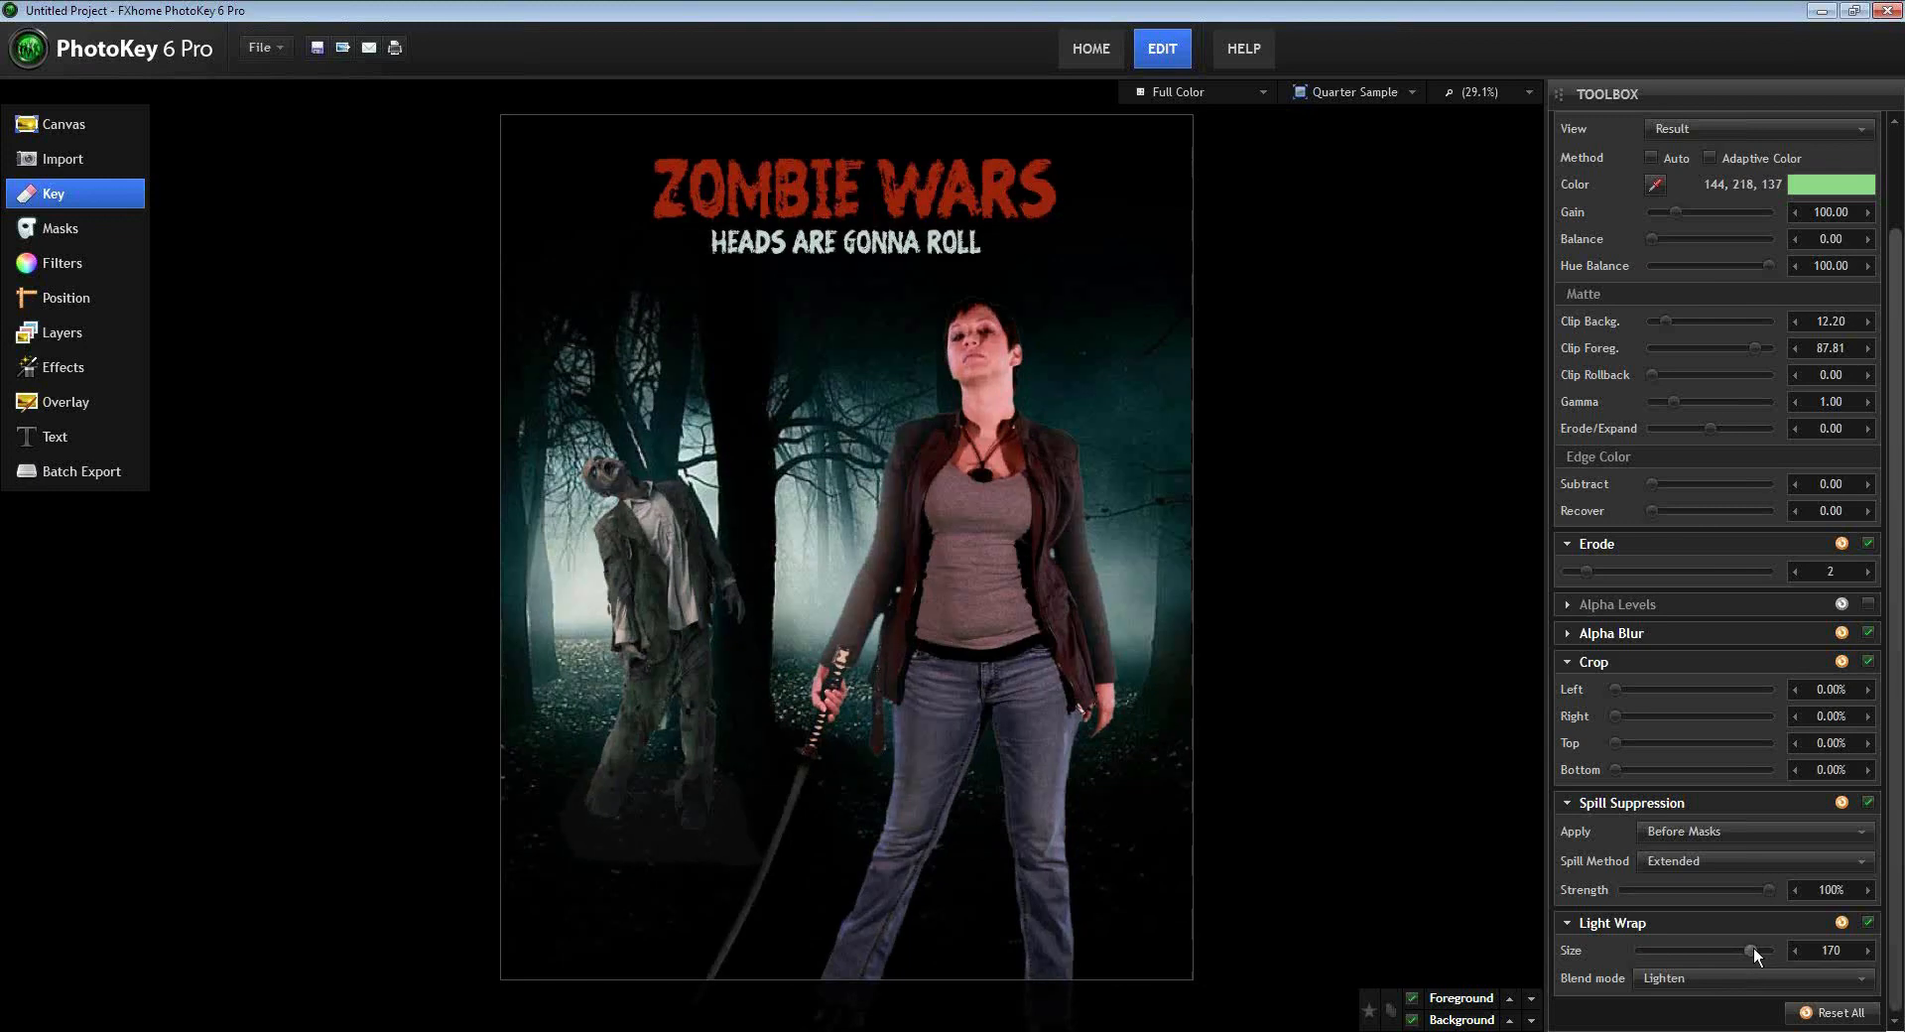
drag(1753, 948, 1694, 949)
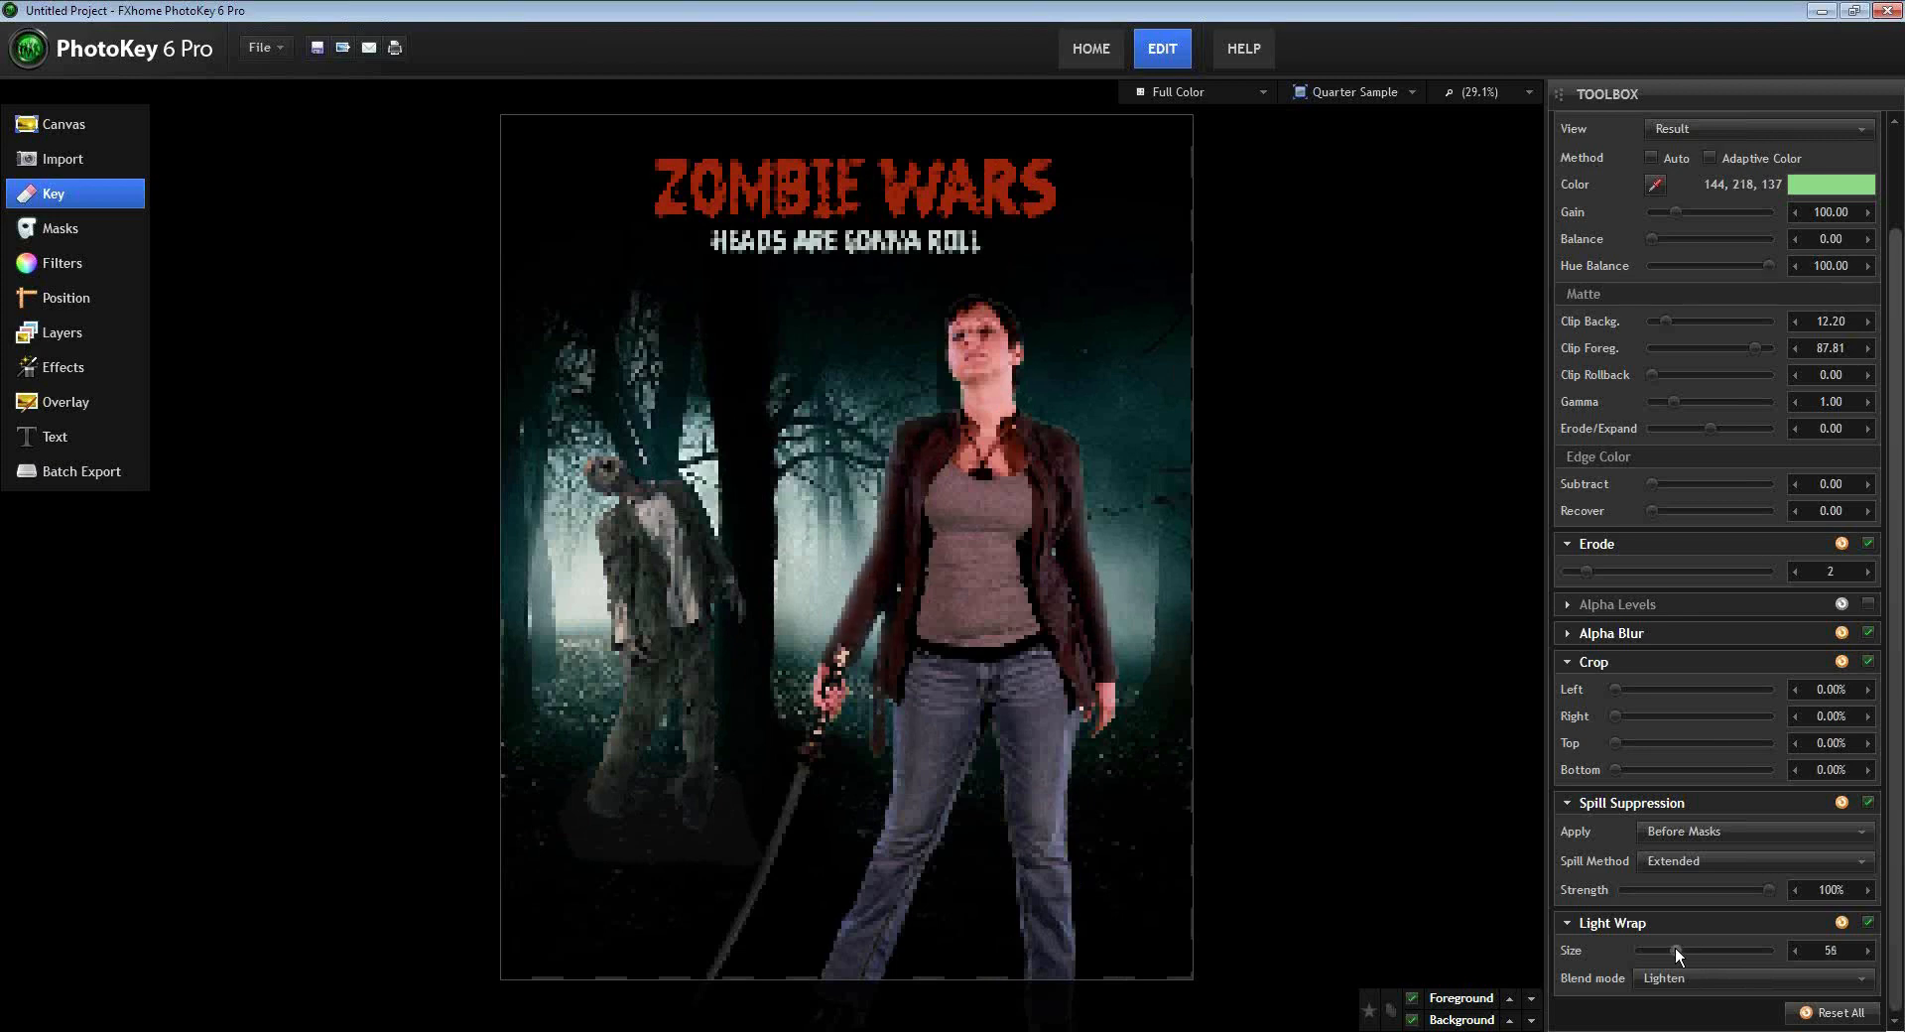
drag(1675, 950, 1678, 950)
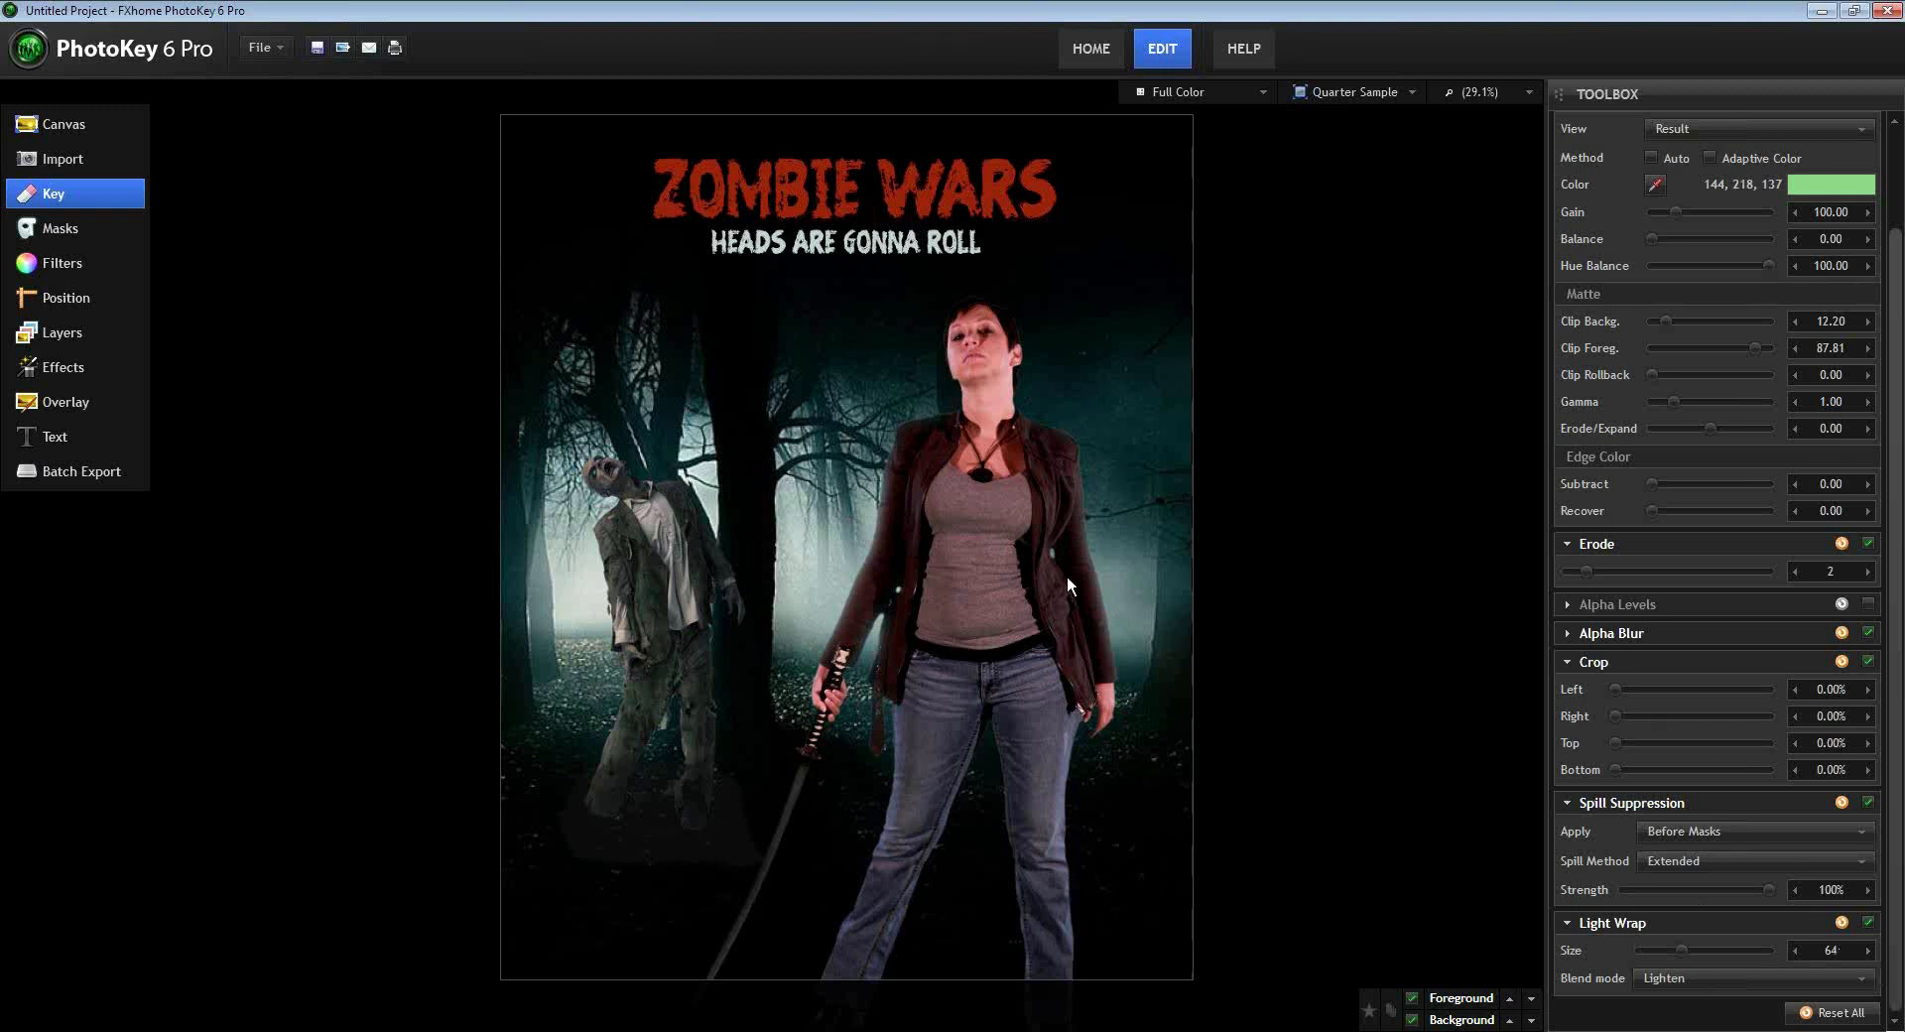
- Set the foreground's Color Balance to red 0.75, green 1.04 and blue 1.08, and switch the filter off and on to compare
click(49, 266)
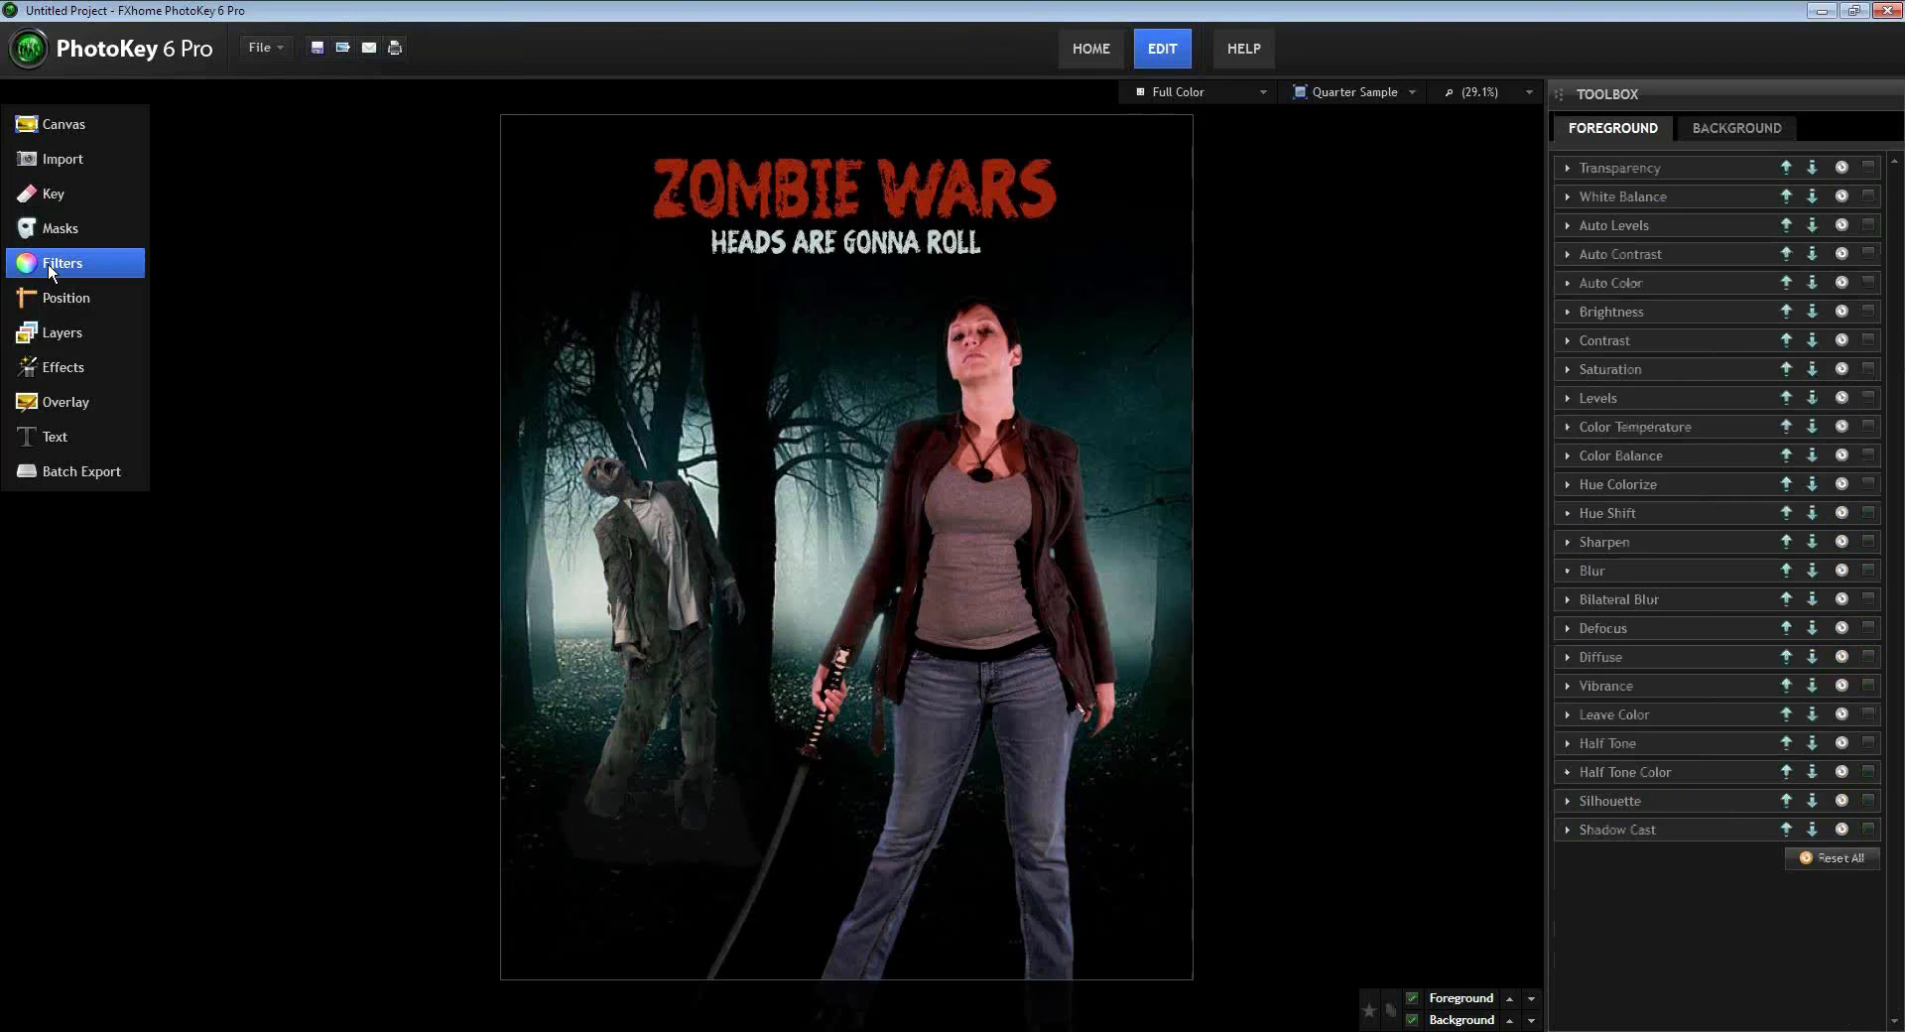
click(1565, 456)
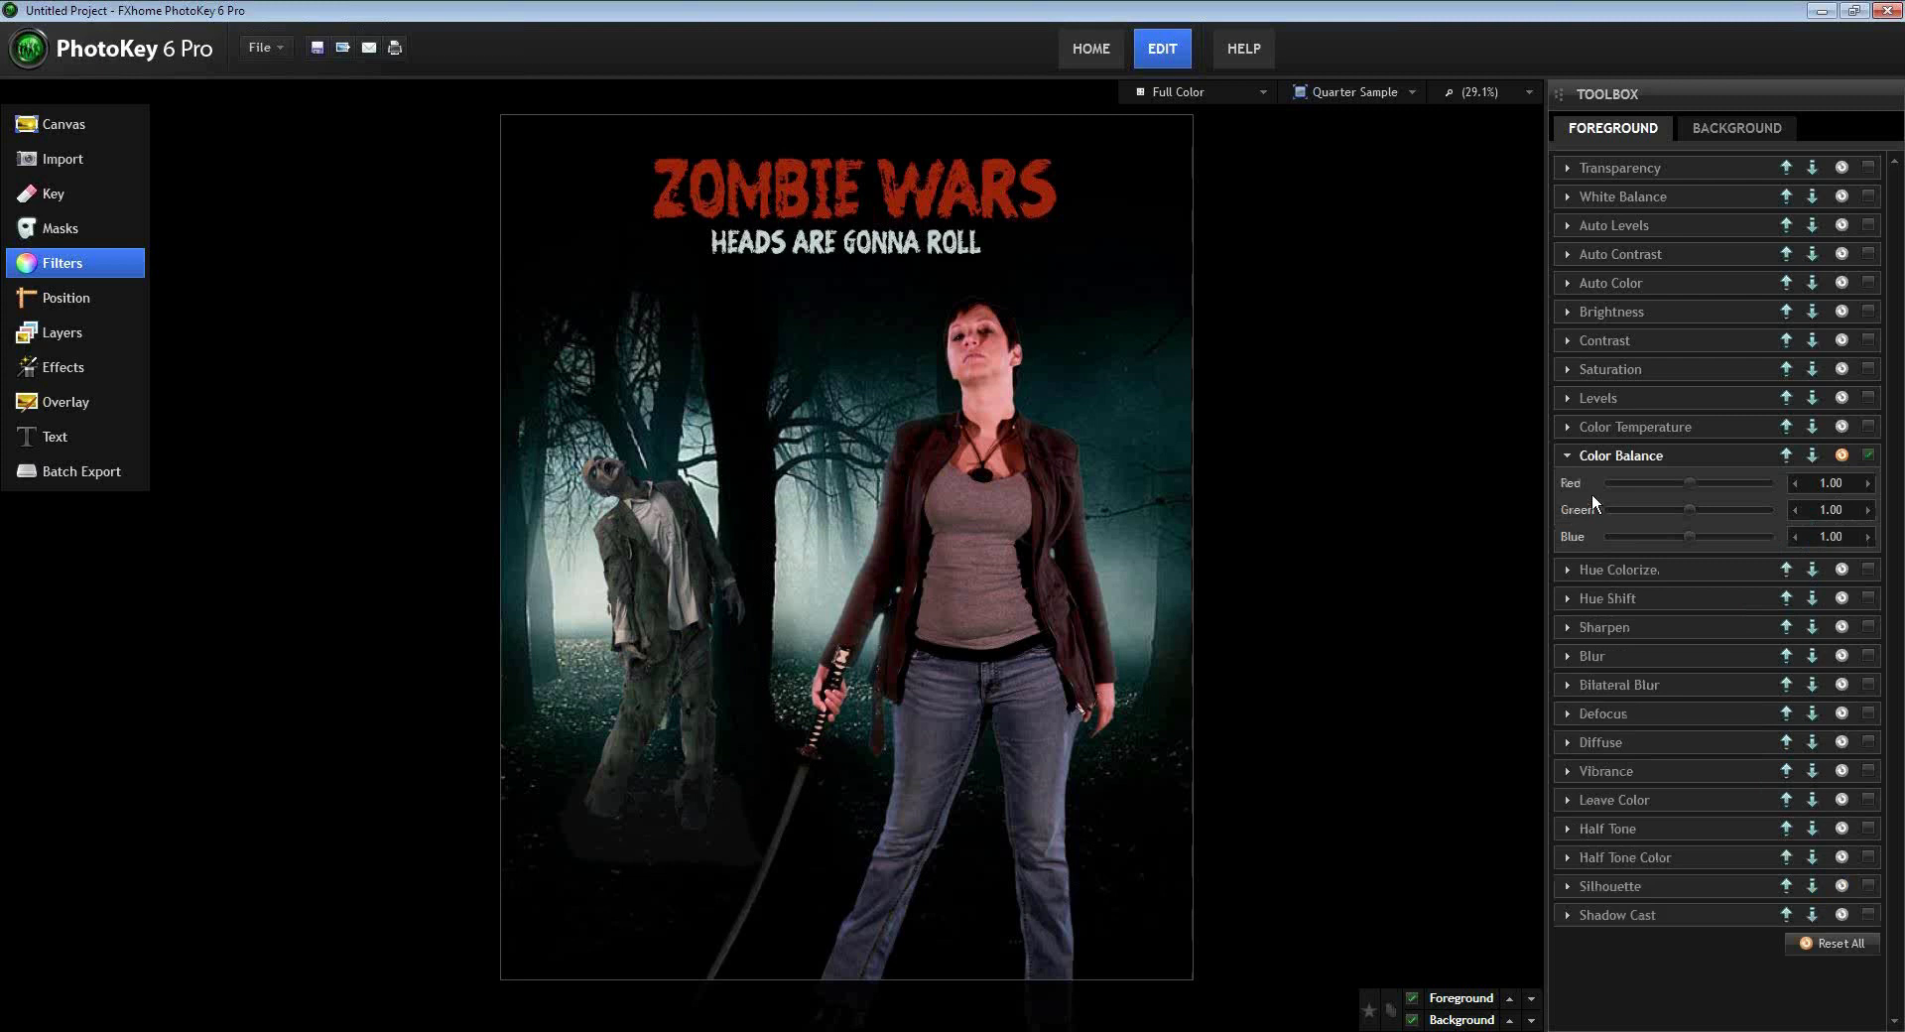
drag(1690, 482, 1685, 482)
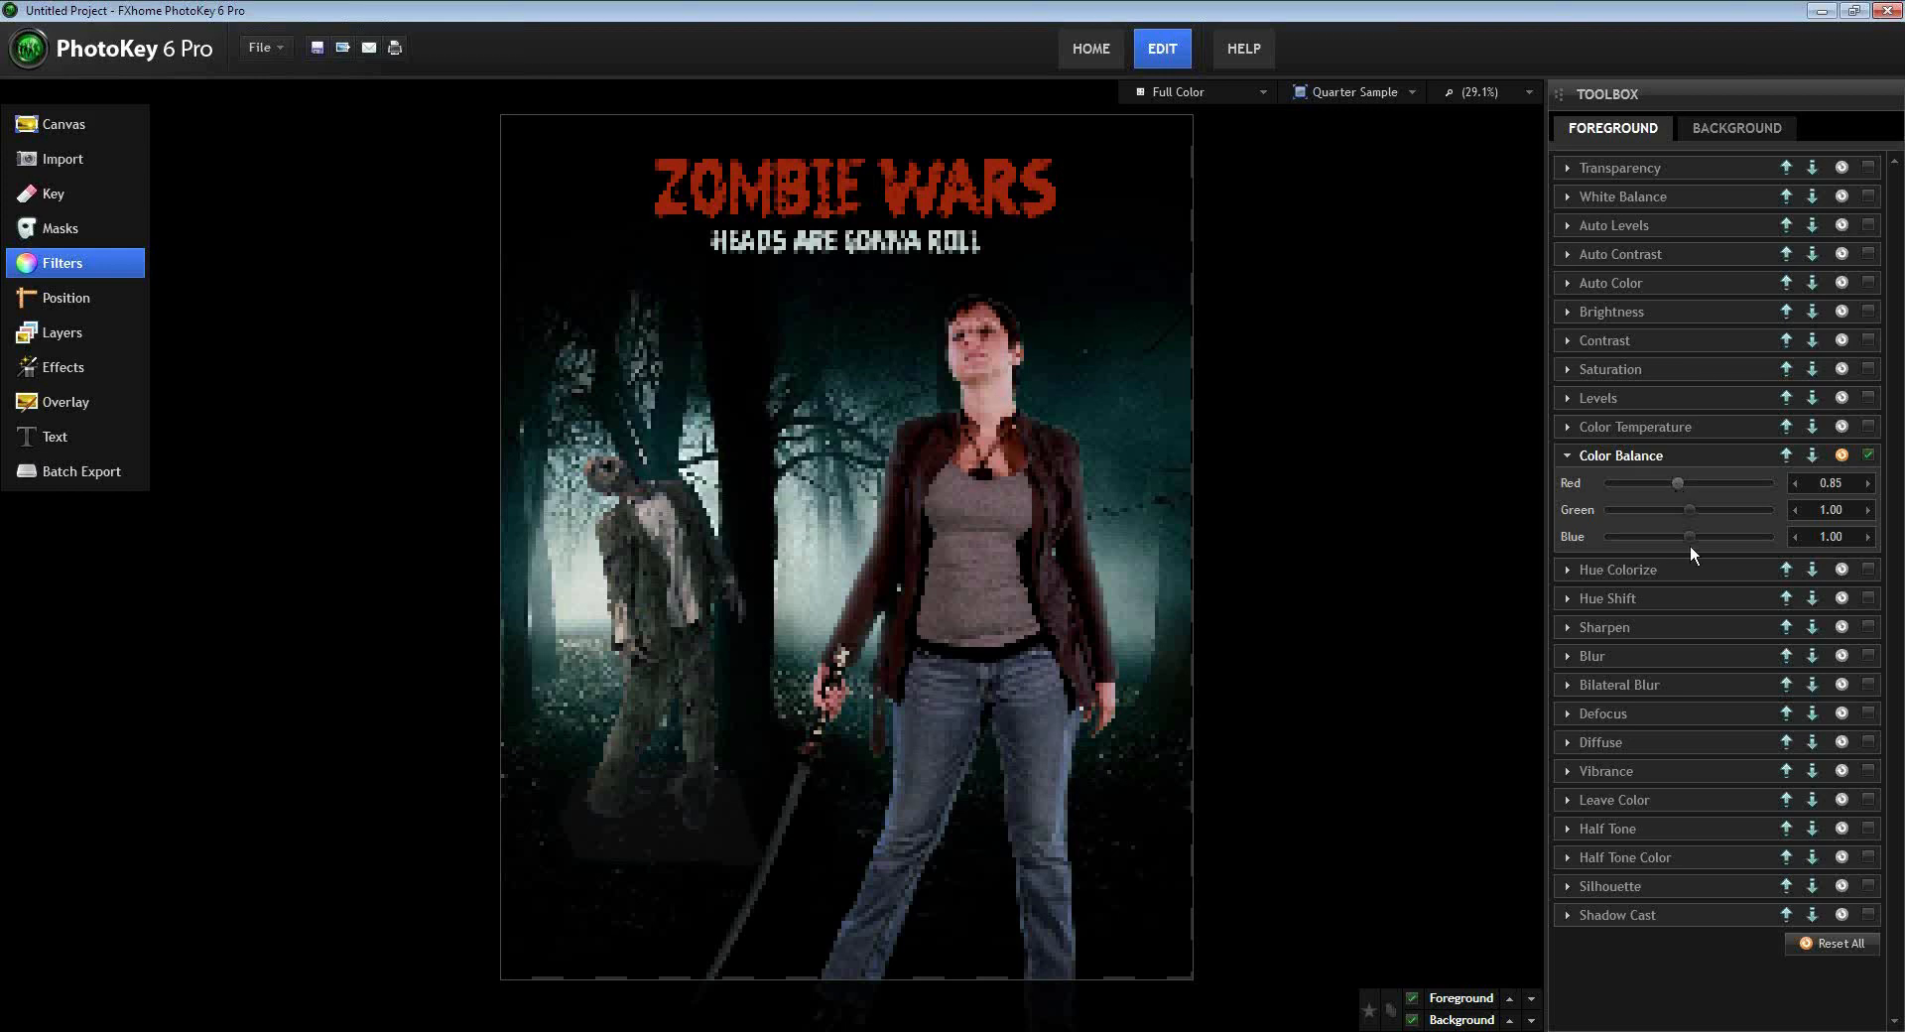
click(1675, 484)
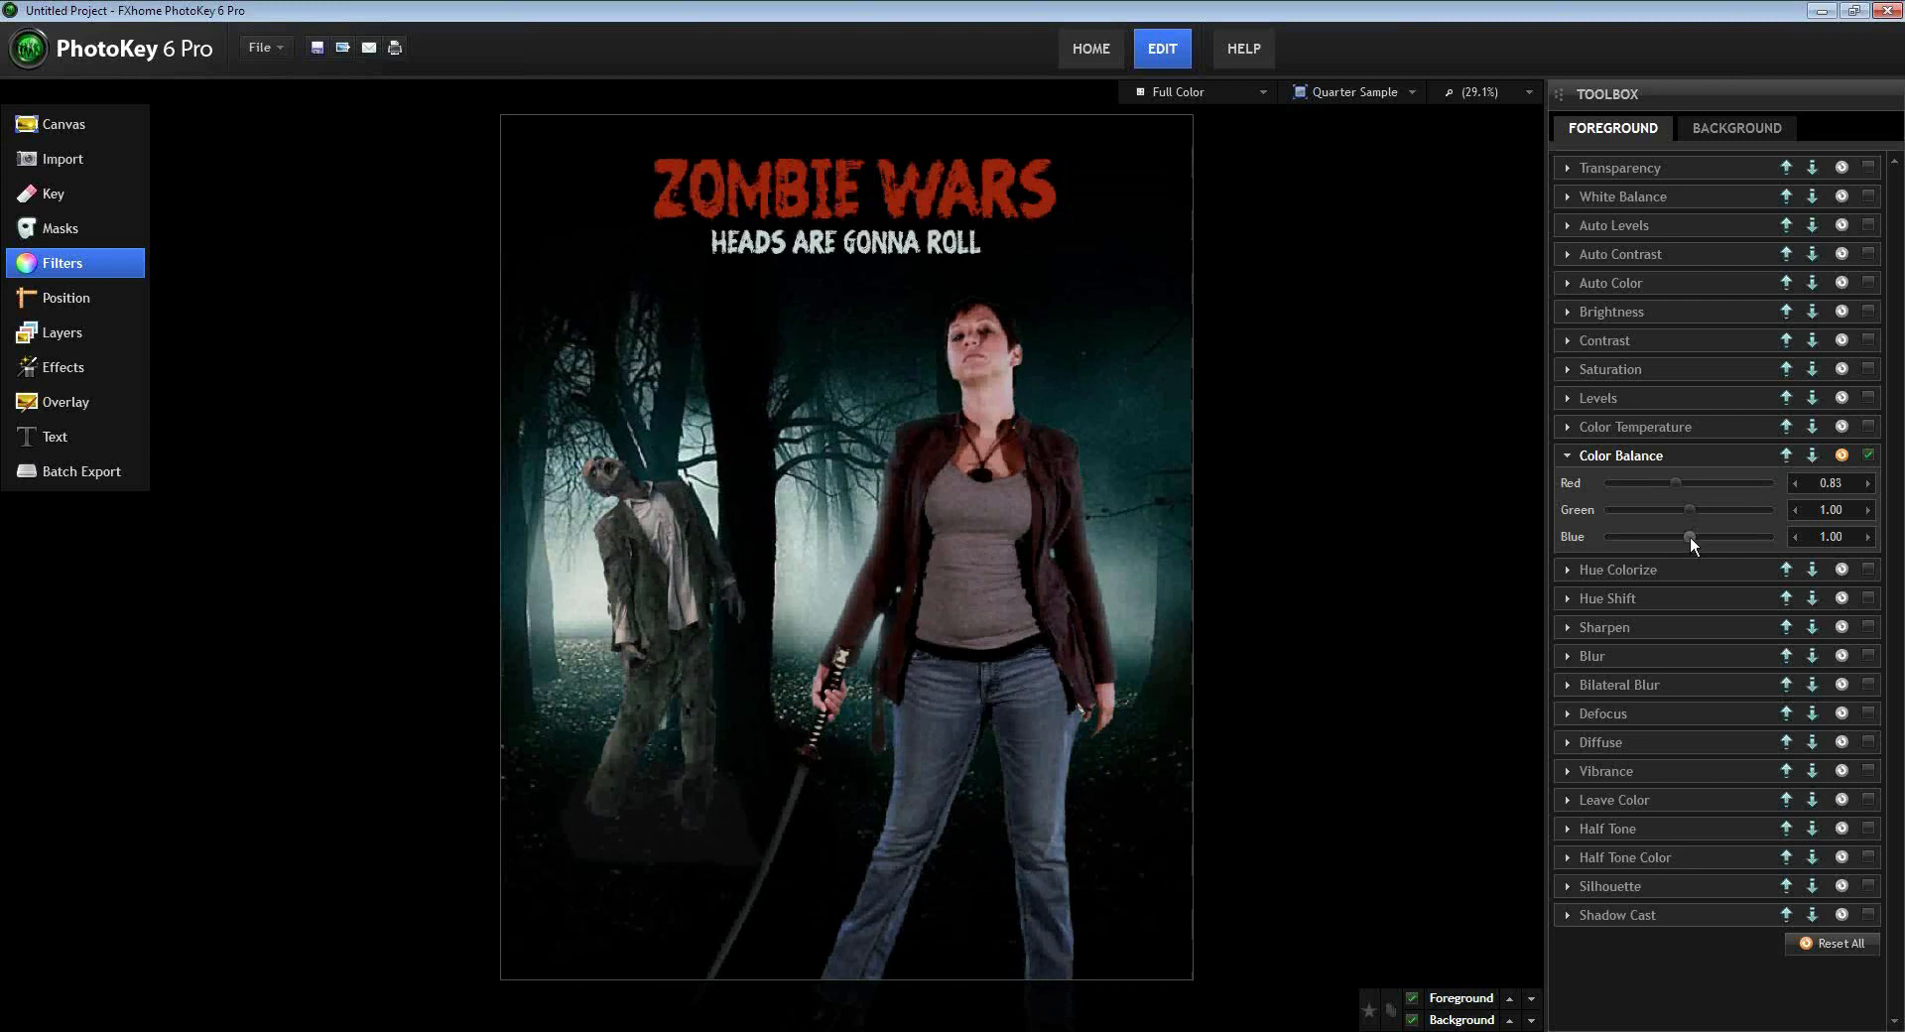
drag(1690, 537, 1693, 538)
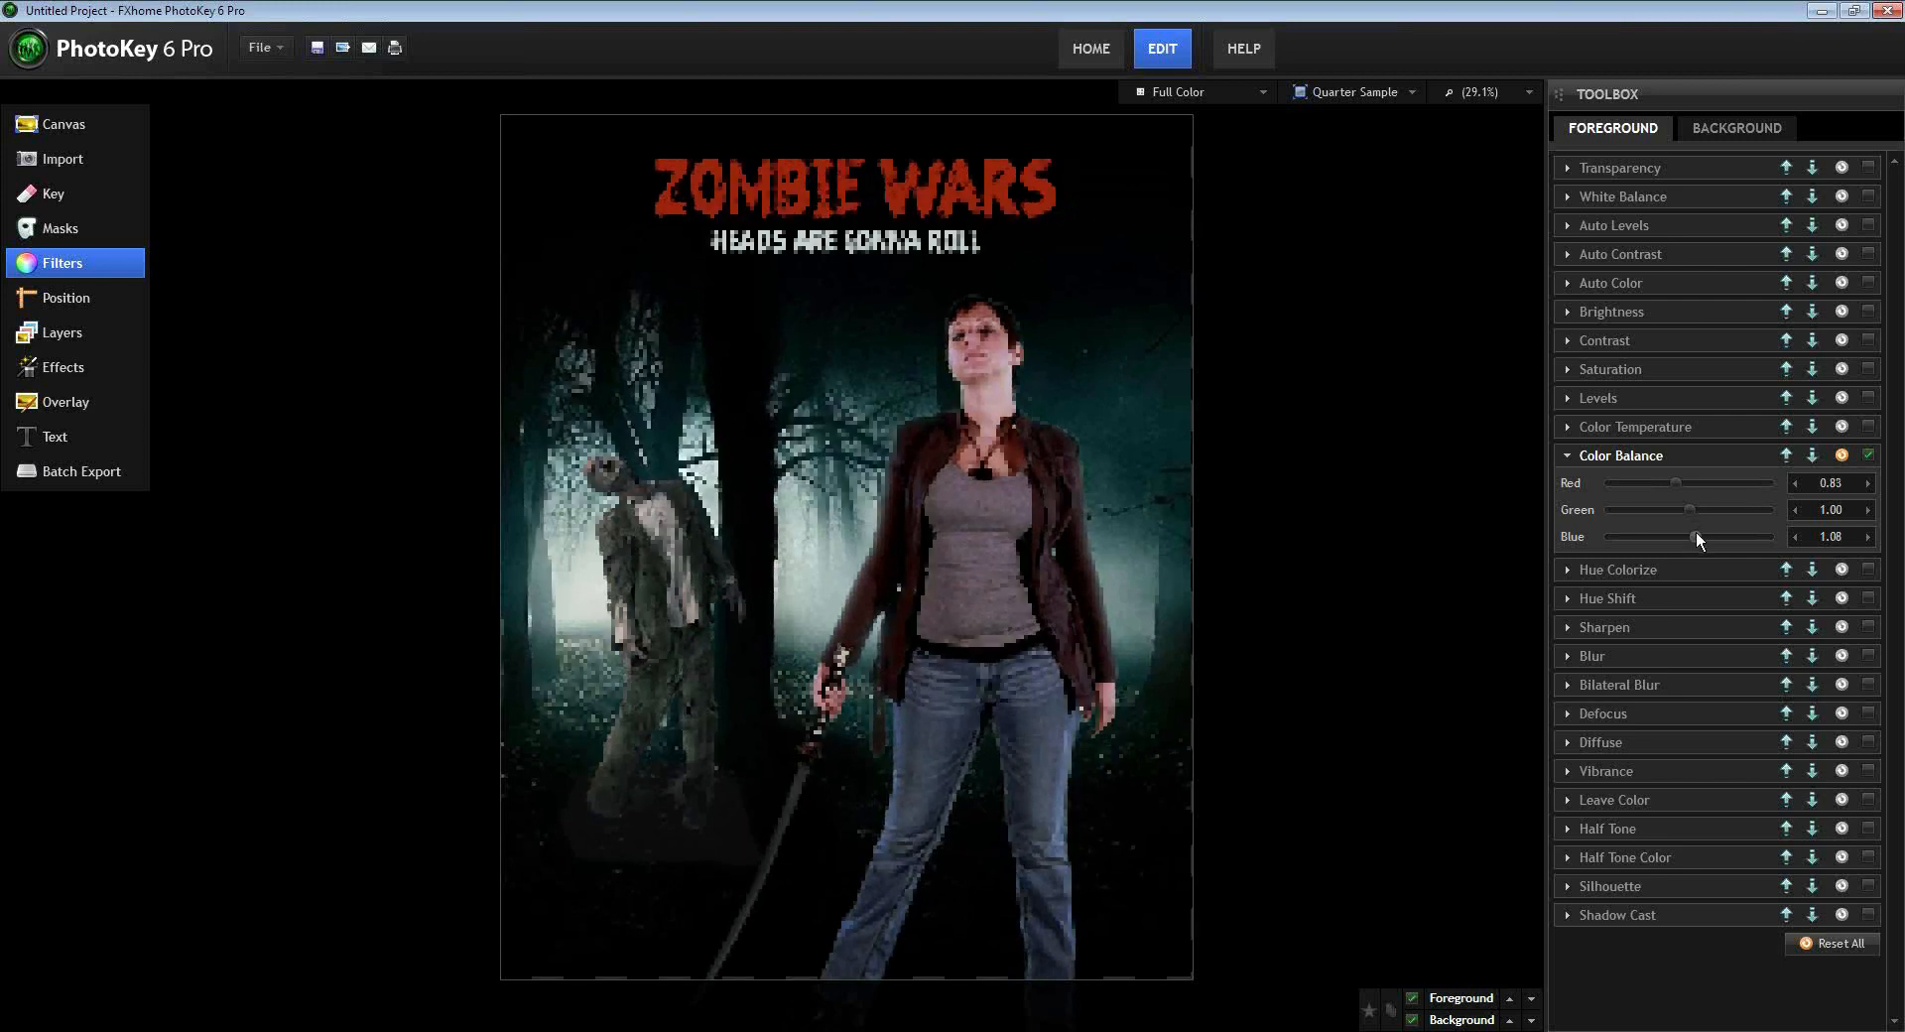
click(1689, 509)
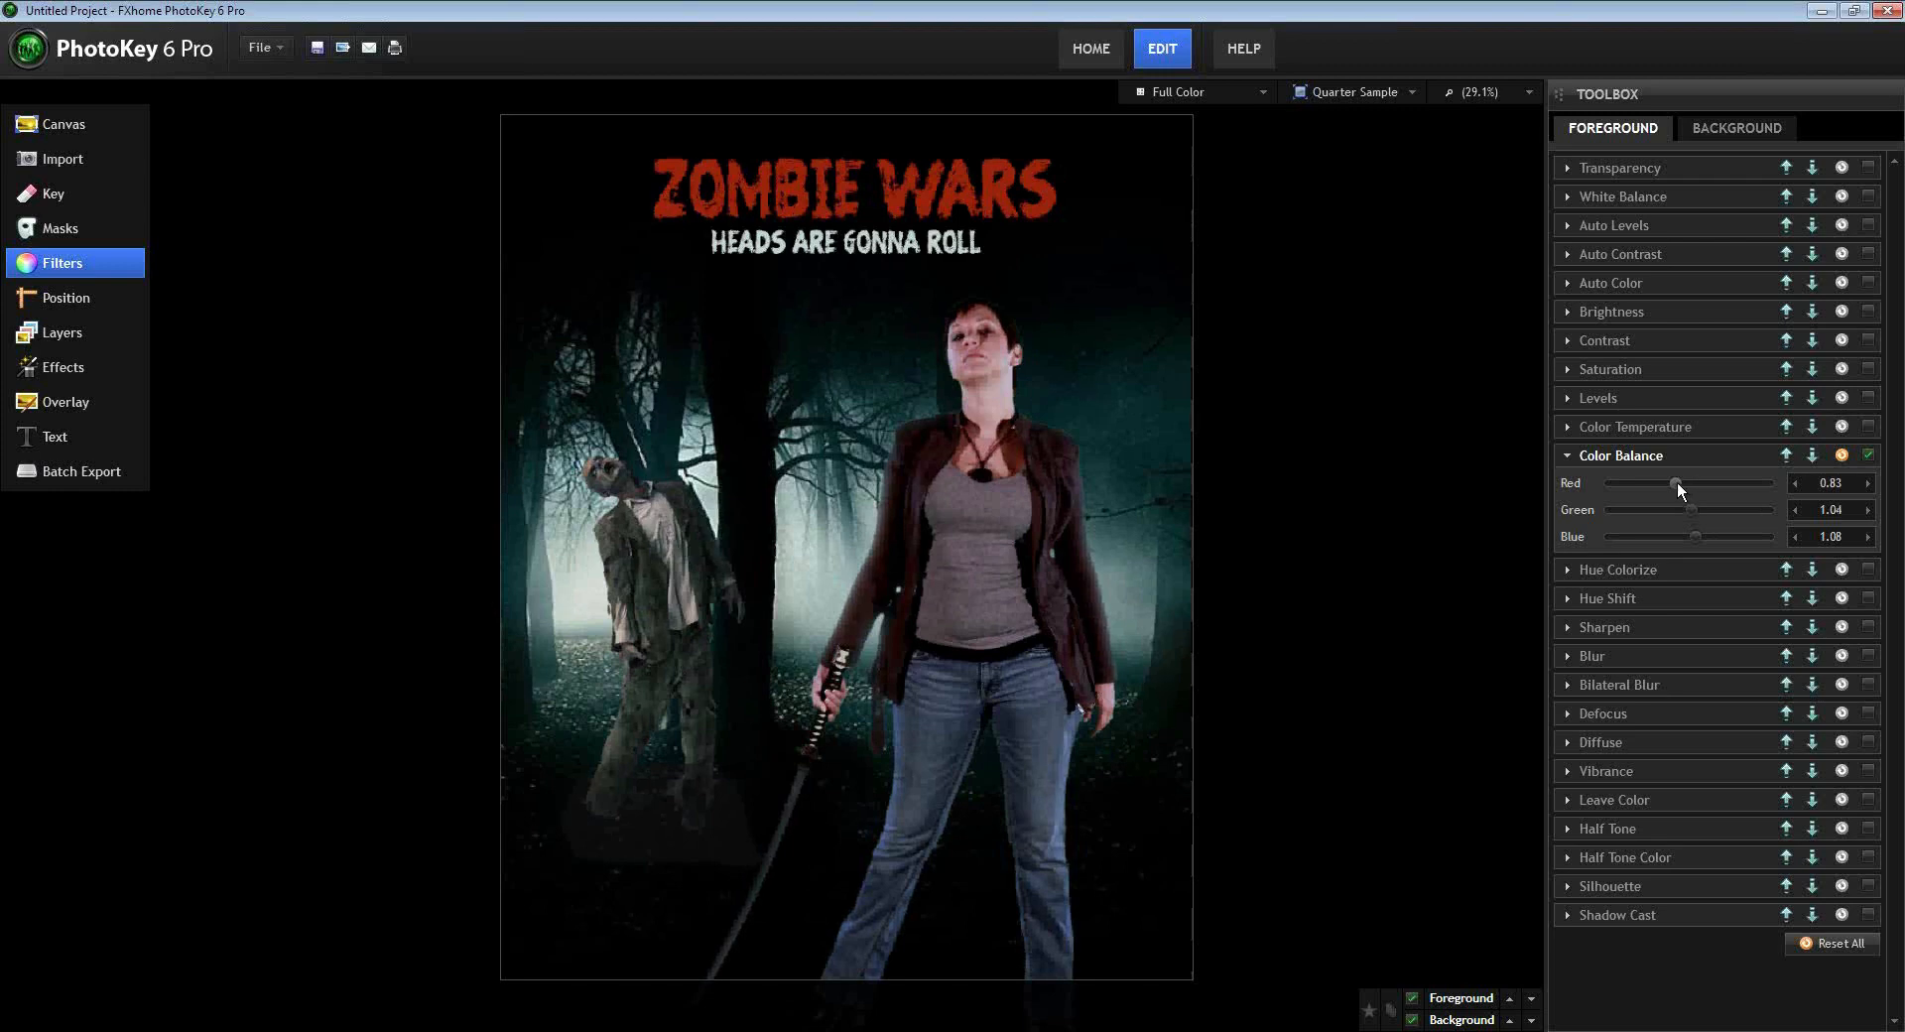
drag(1676, 483, 1678, 484)
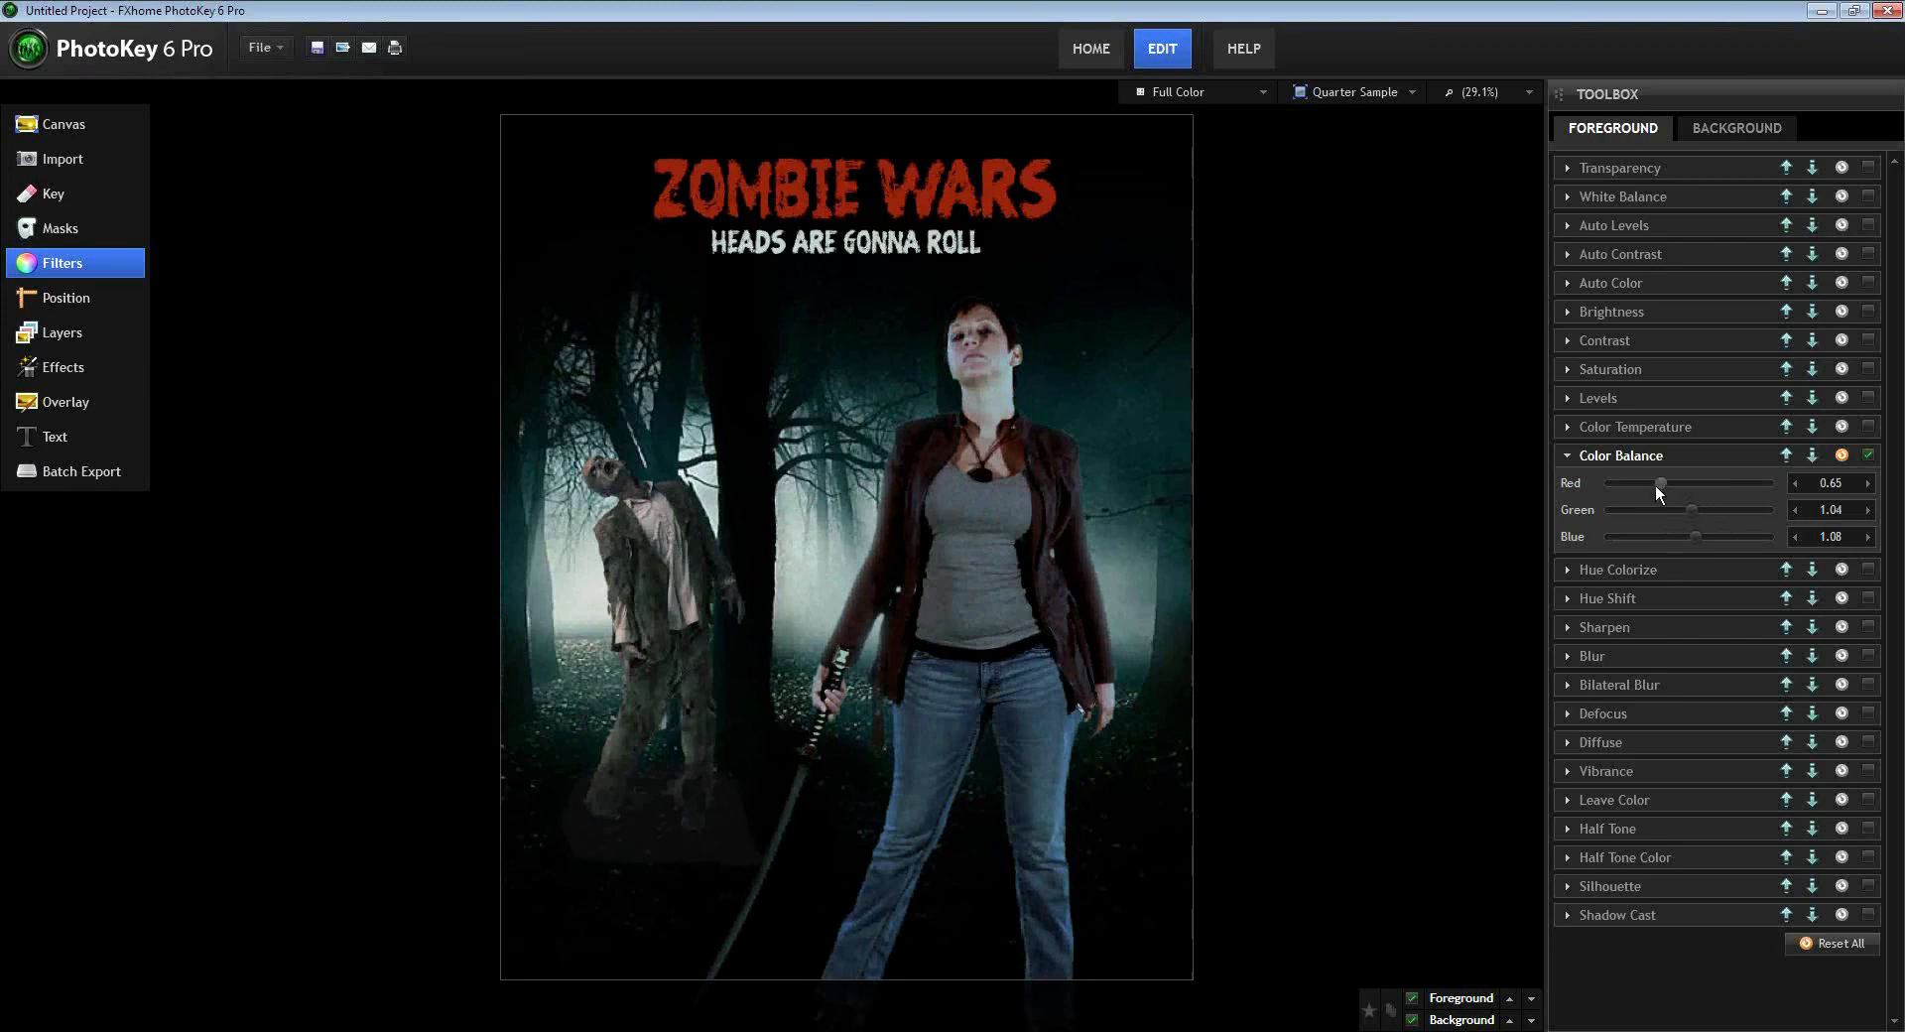
drag(1658, 479, 1667, 479)
click(1868, 456)
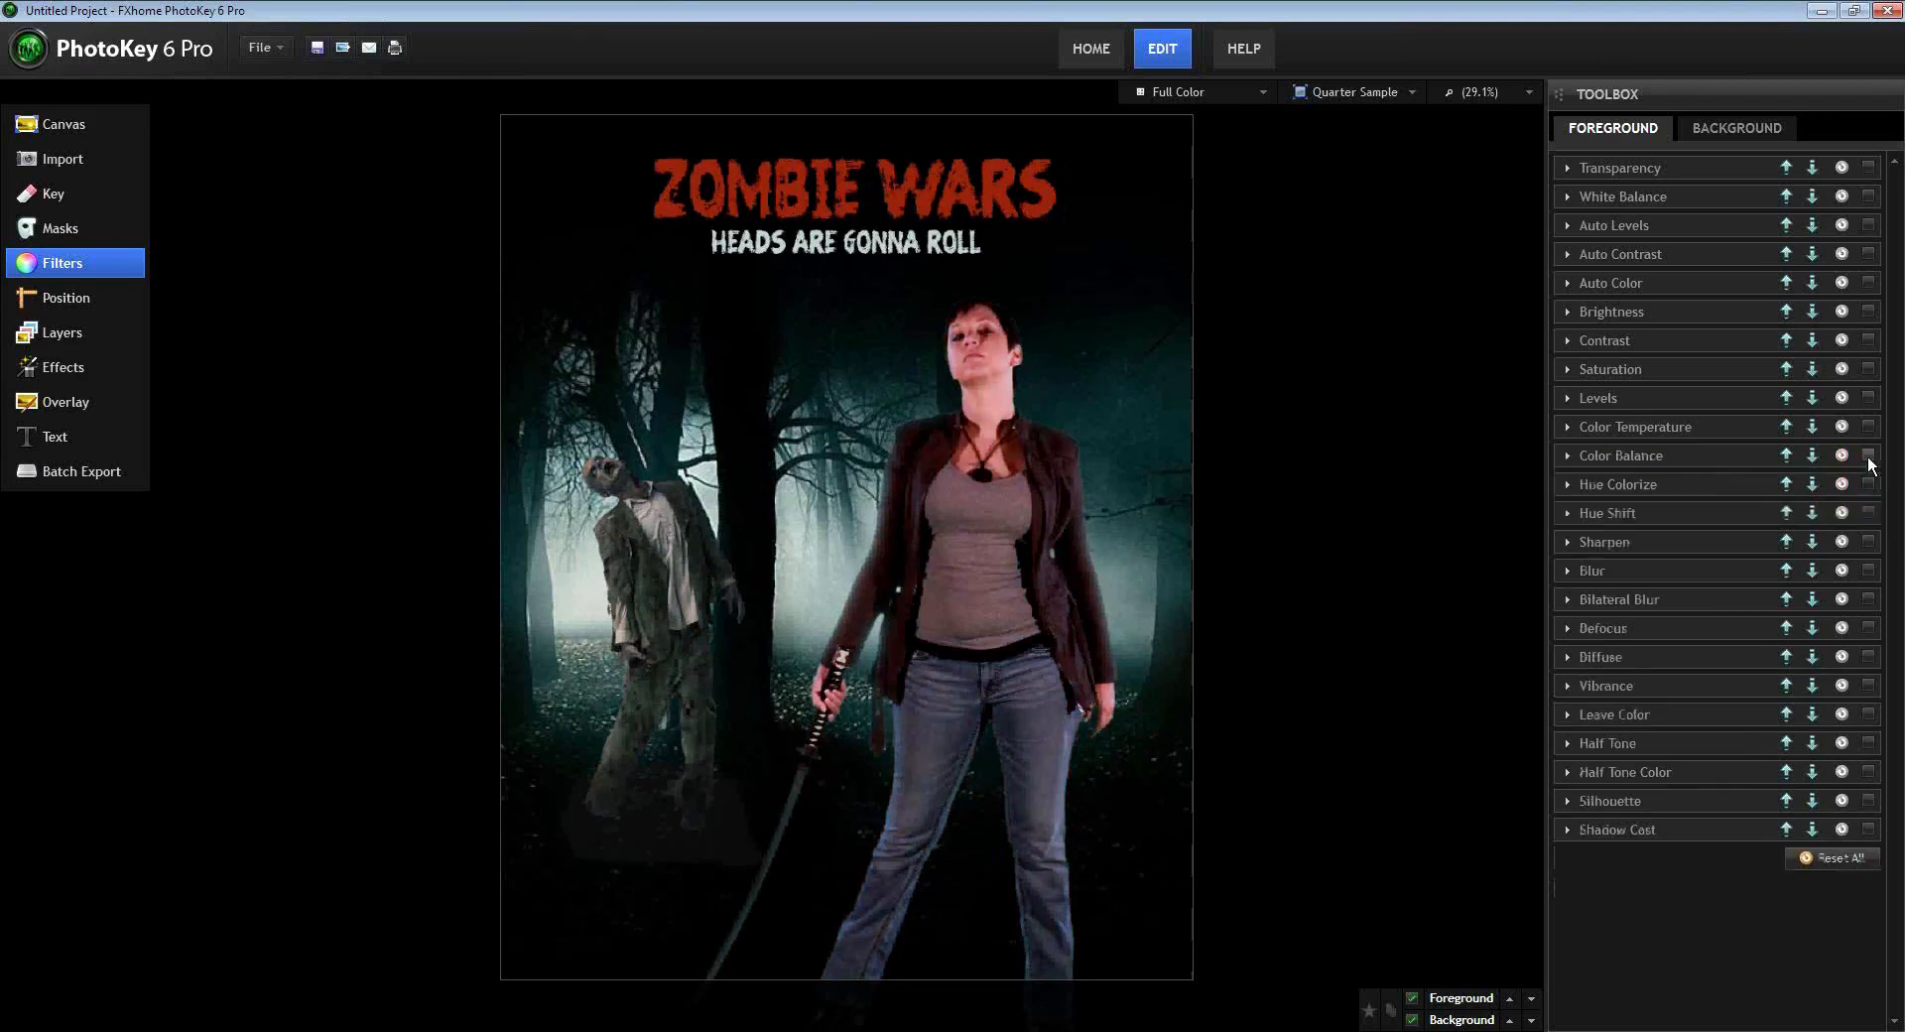
click(1868, 457)
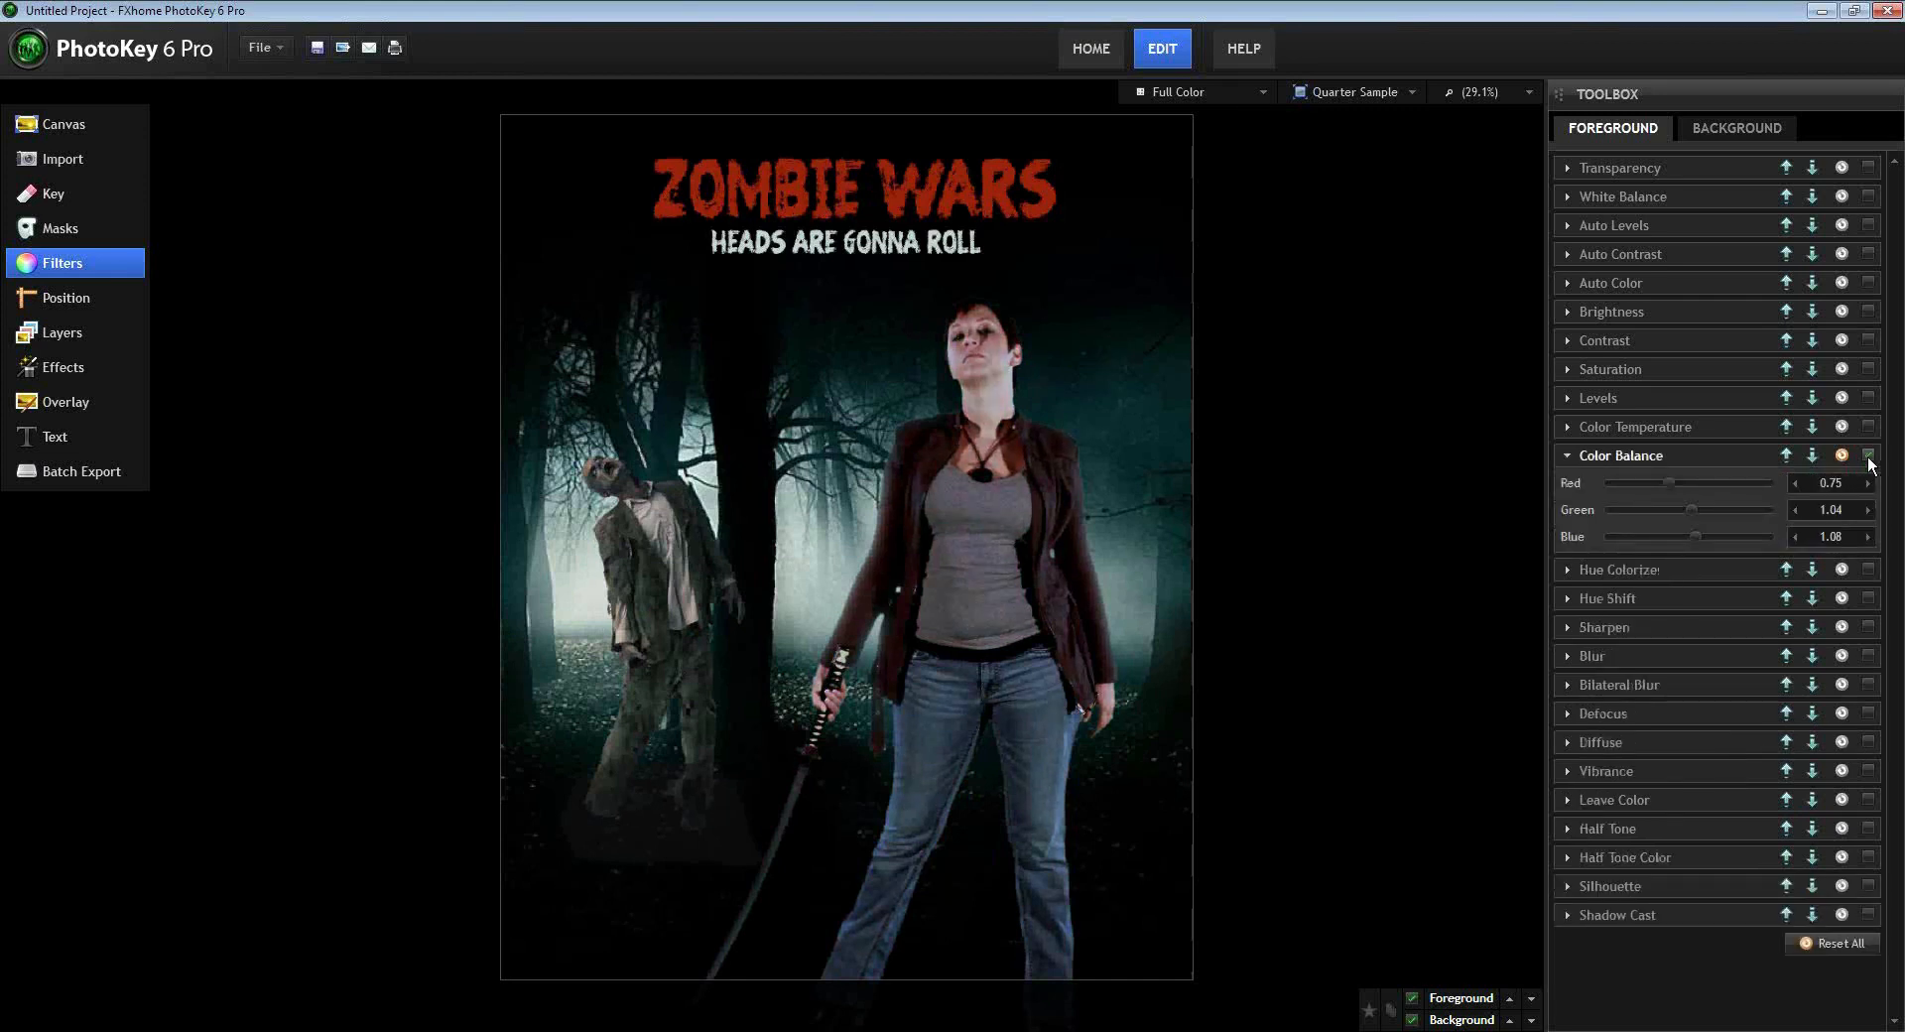
- Enable the foreground's Levels filter, set black to 14% and white to 91%, and collapse its settings
click(1567, 398)
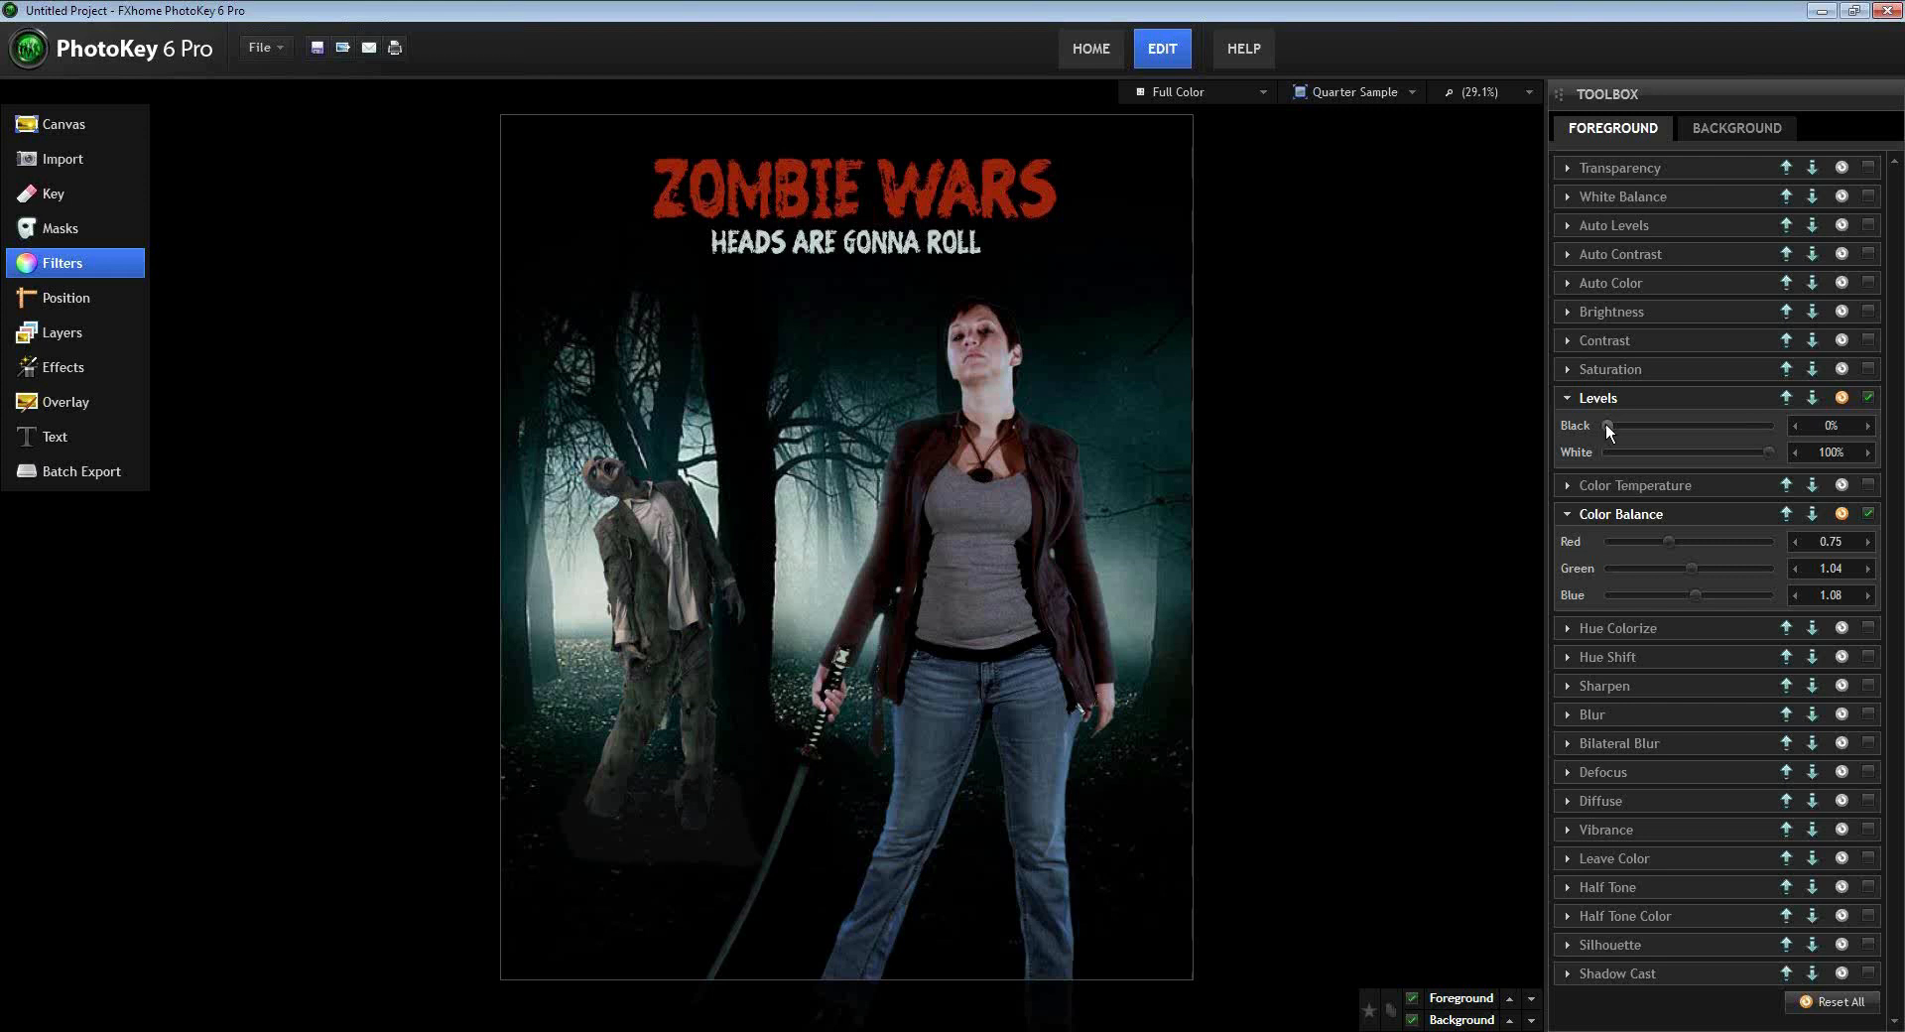
drag(1608, 429, 1611, 429)
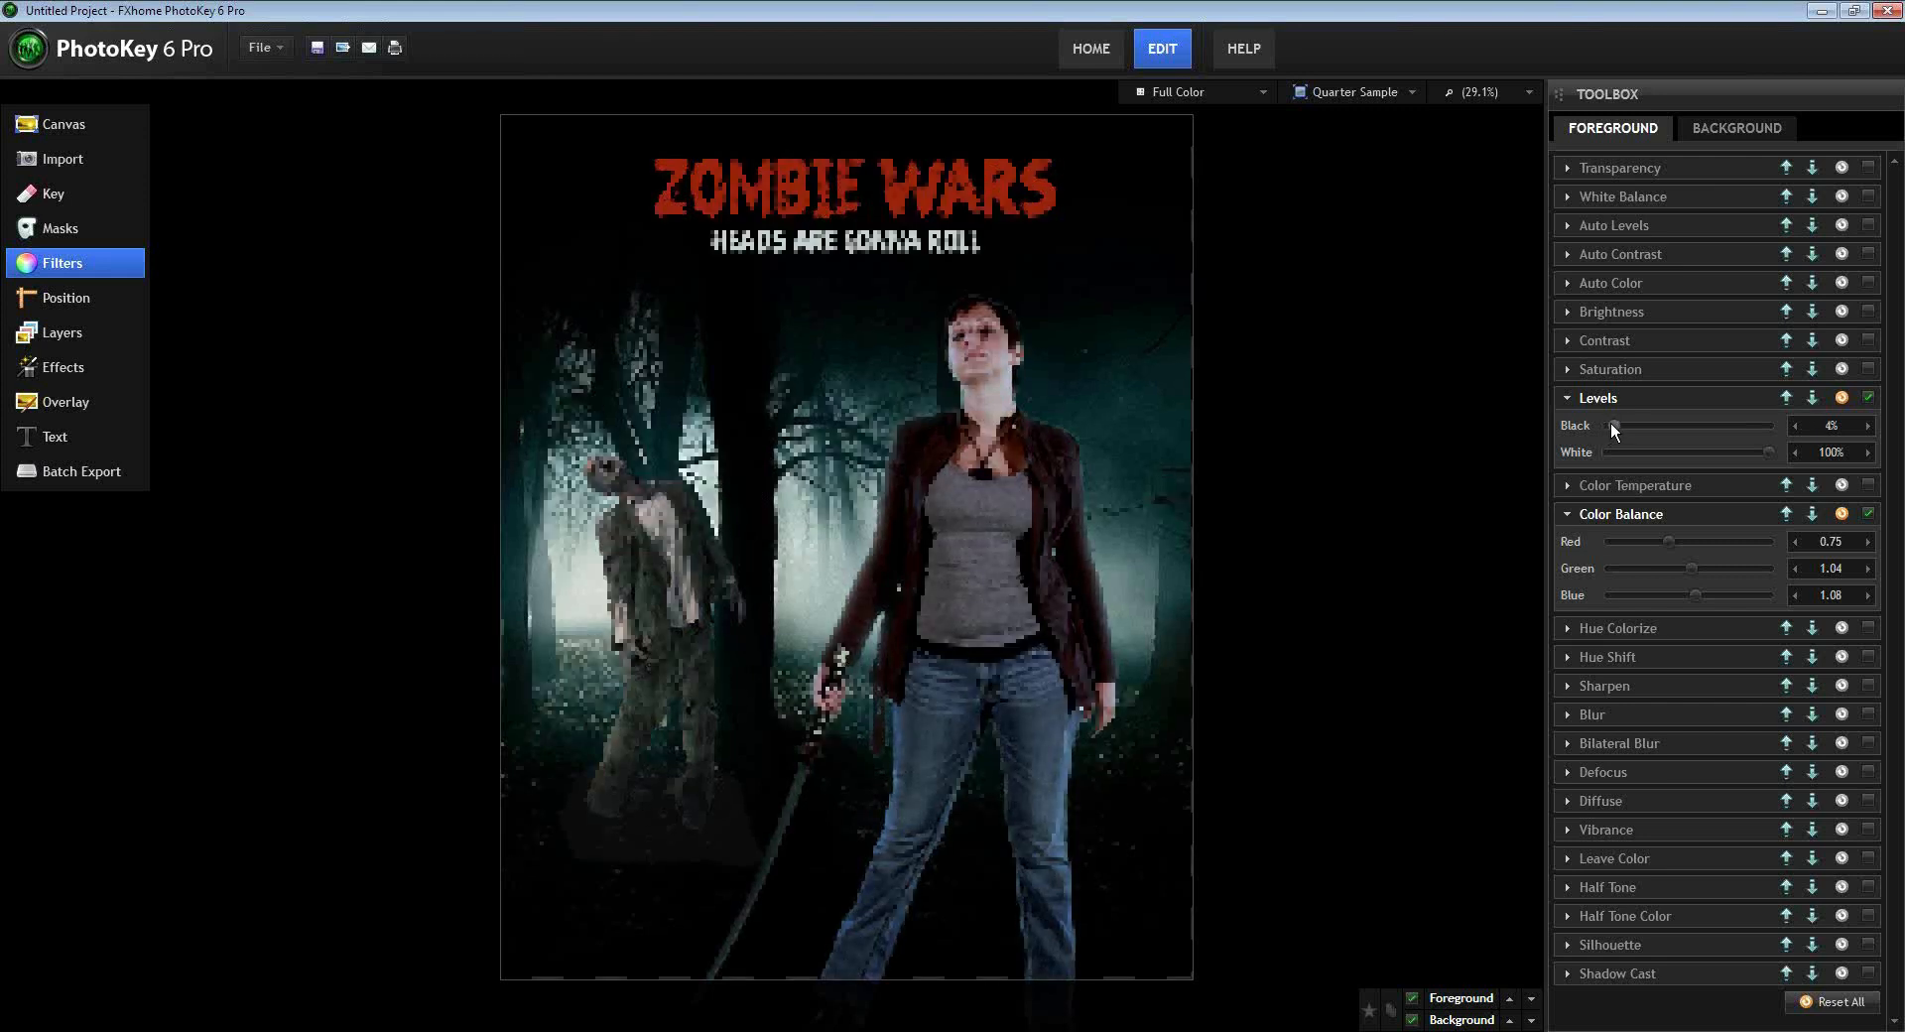
drag(1615, 420, 1645, 423)
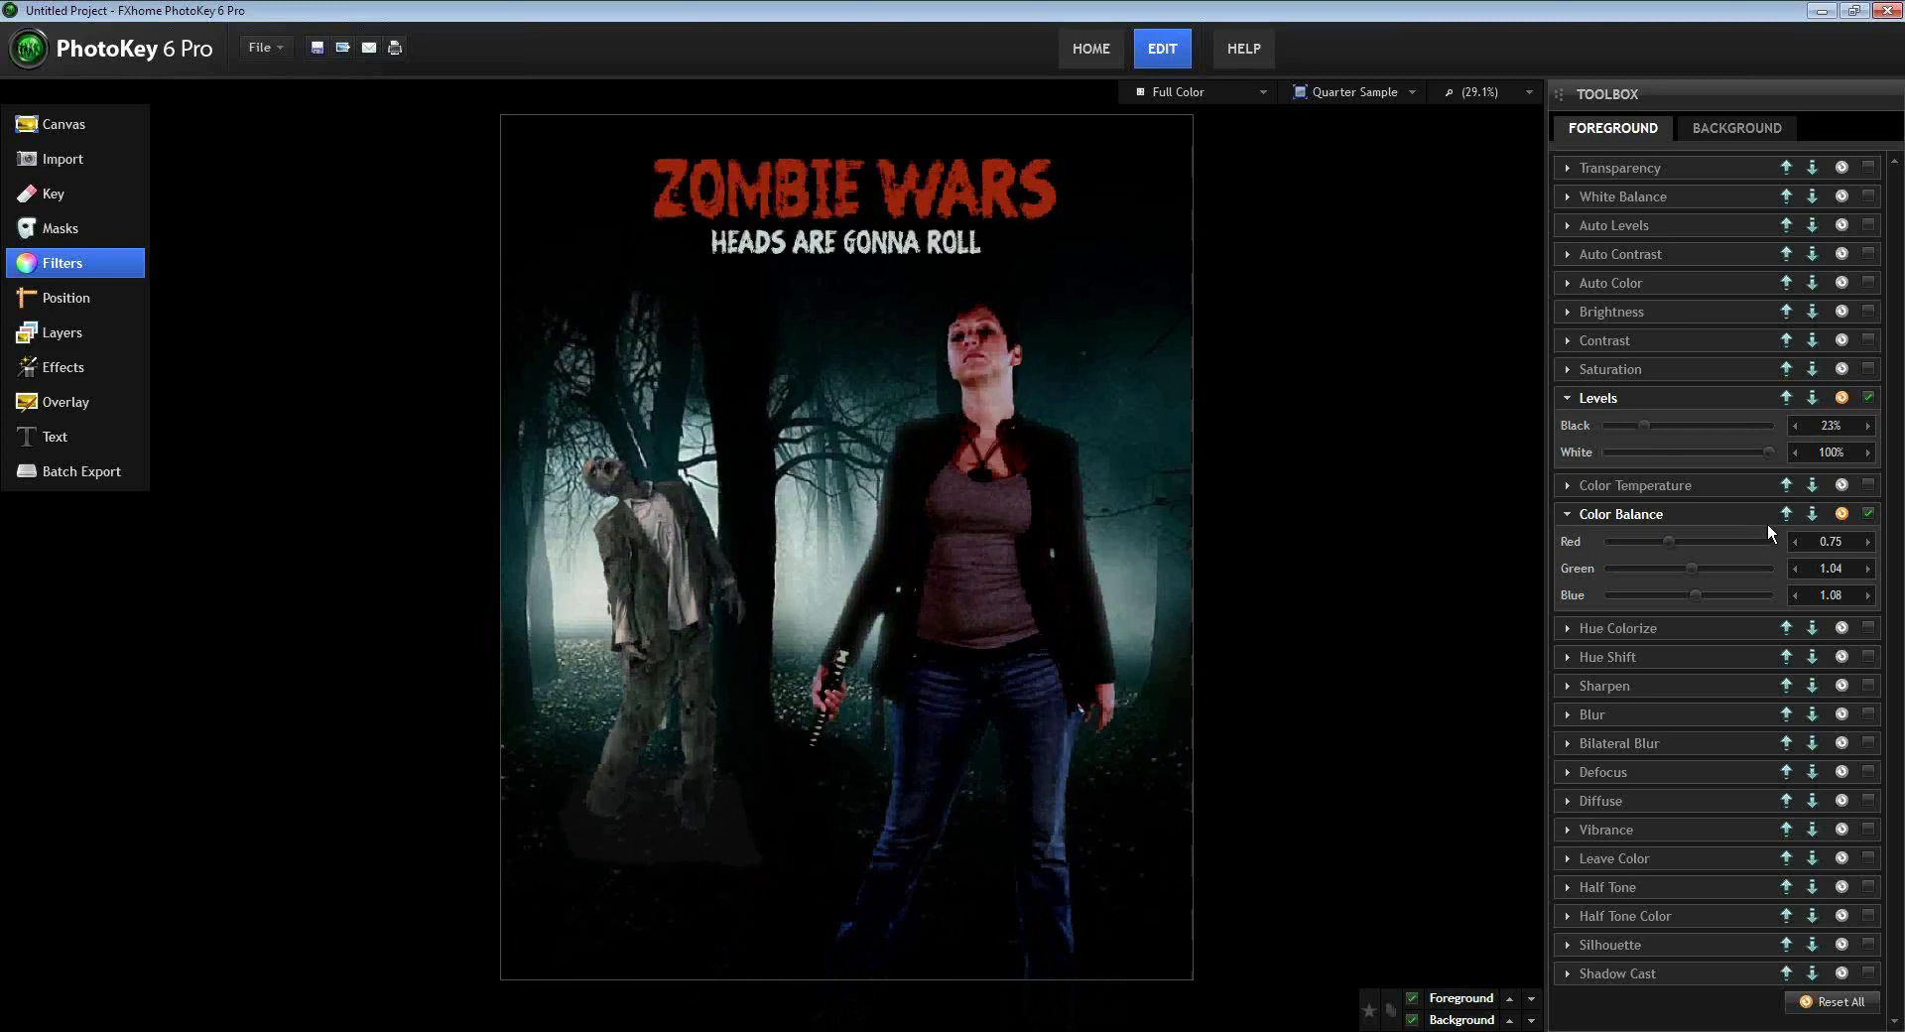
drag(1645, 428, 1613, 424)
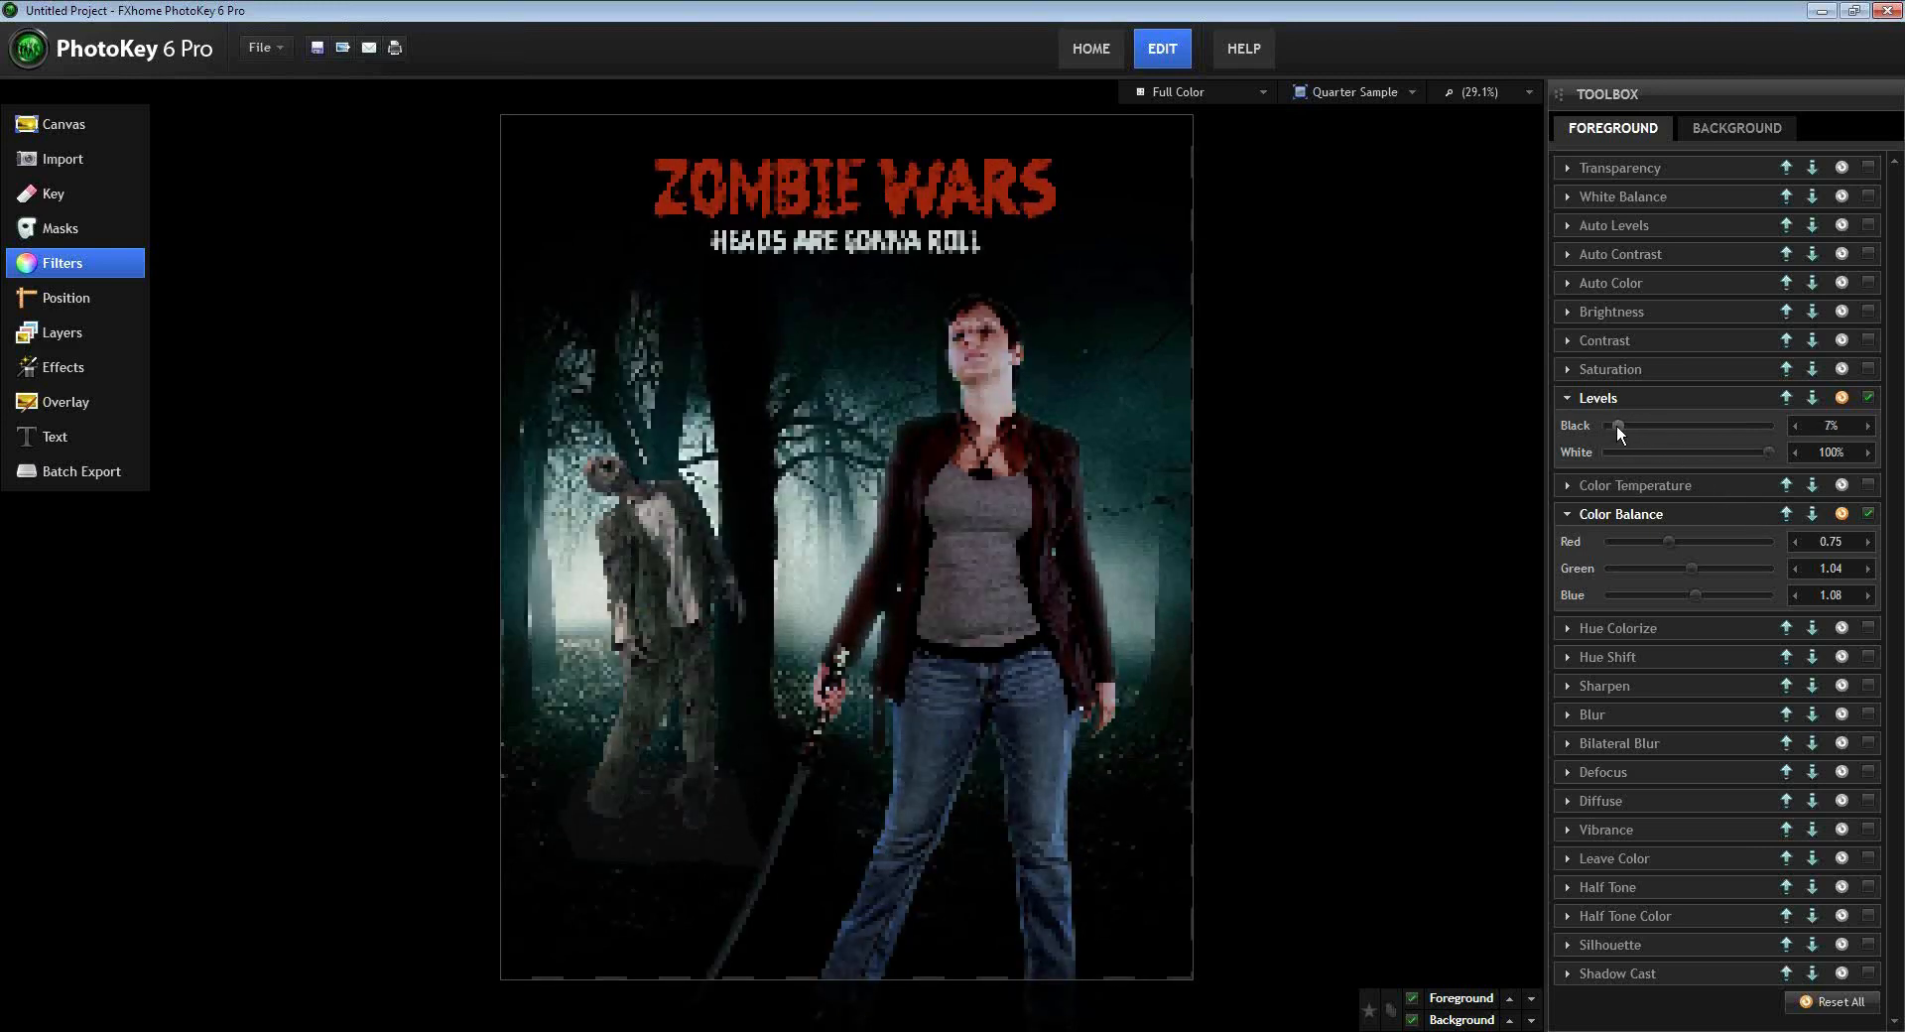
drag(1617, 425, 1617, 425)
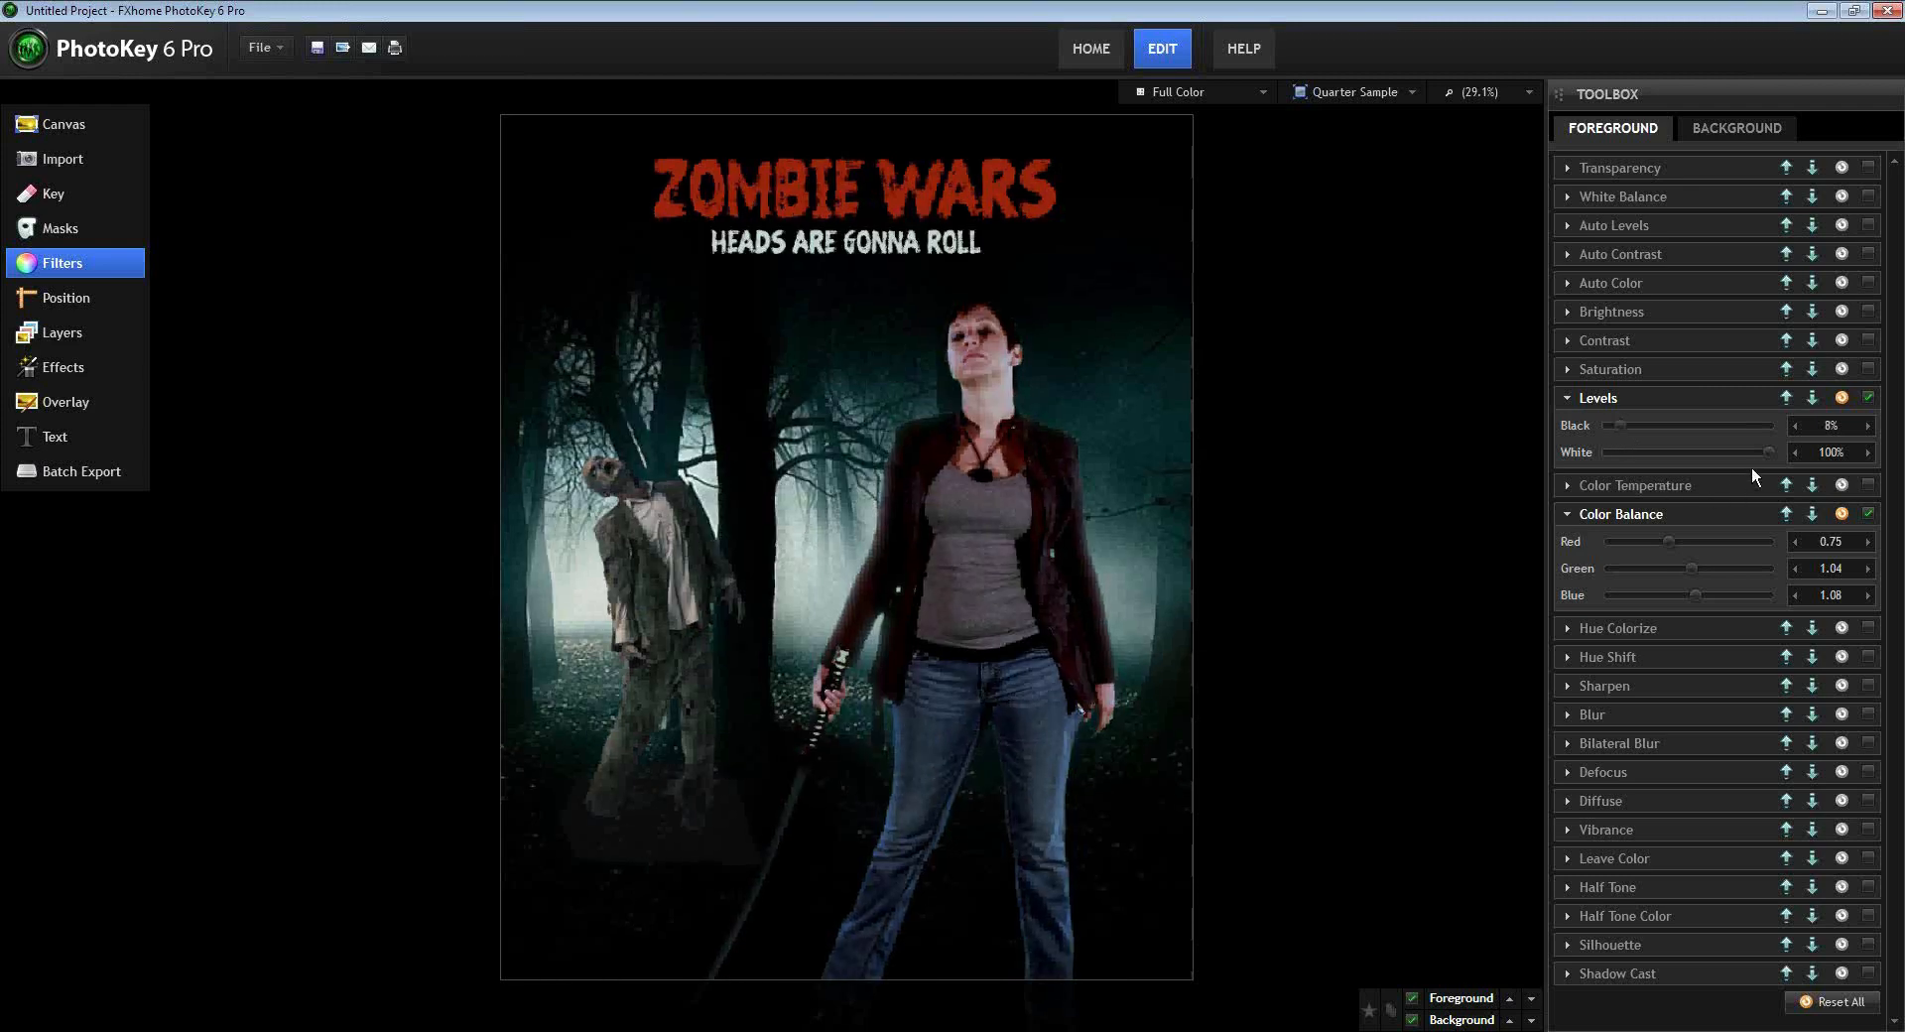
drag(1765, 451, 1758, 451)
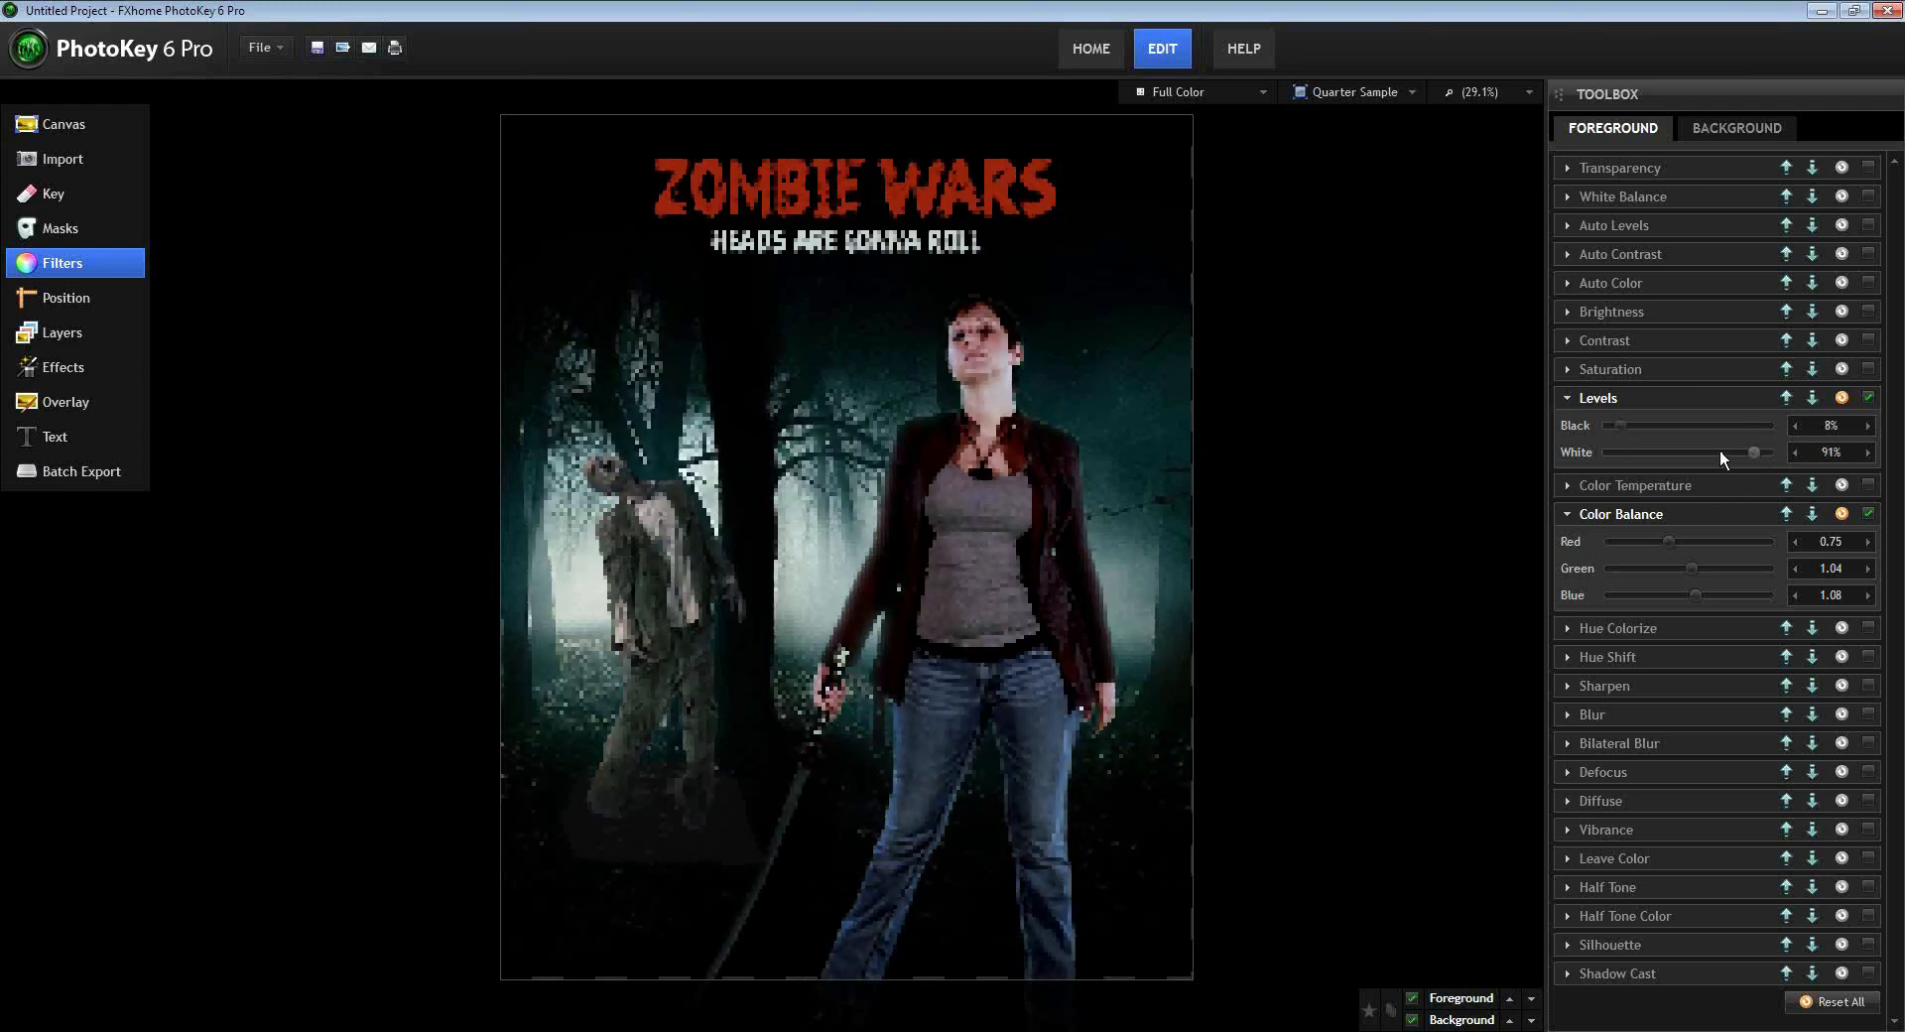
drag(1628, 427, 1627, 425)
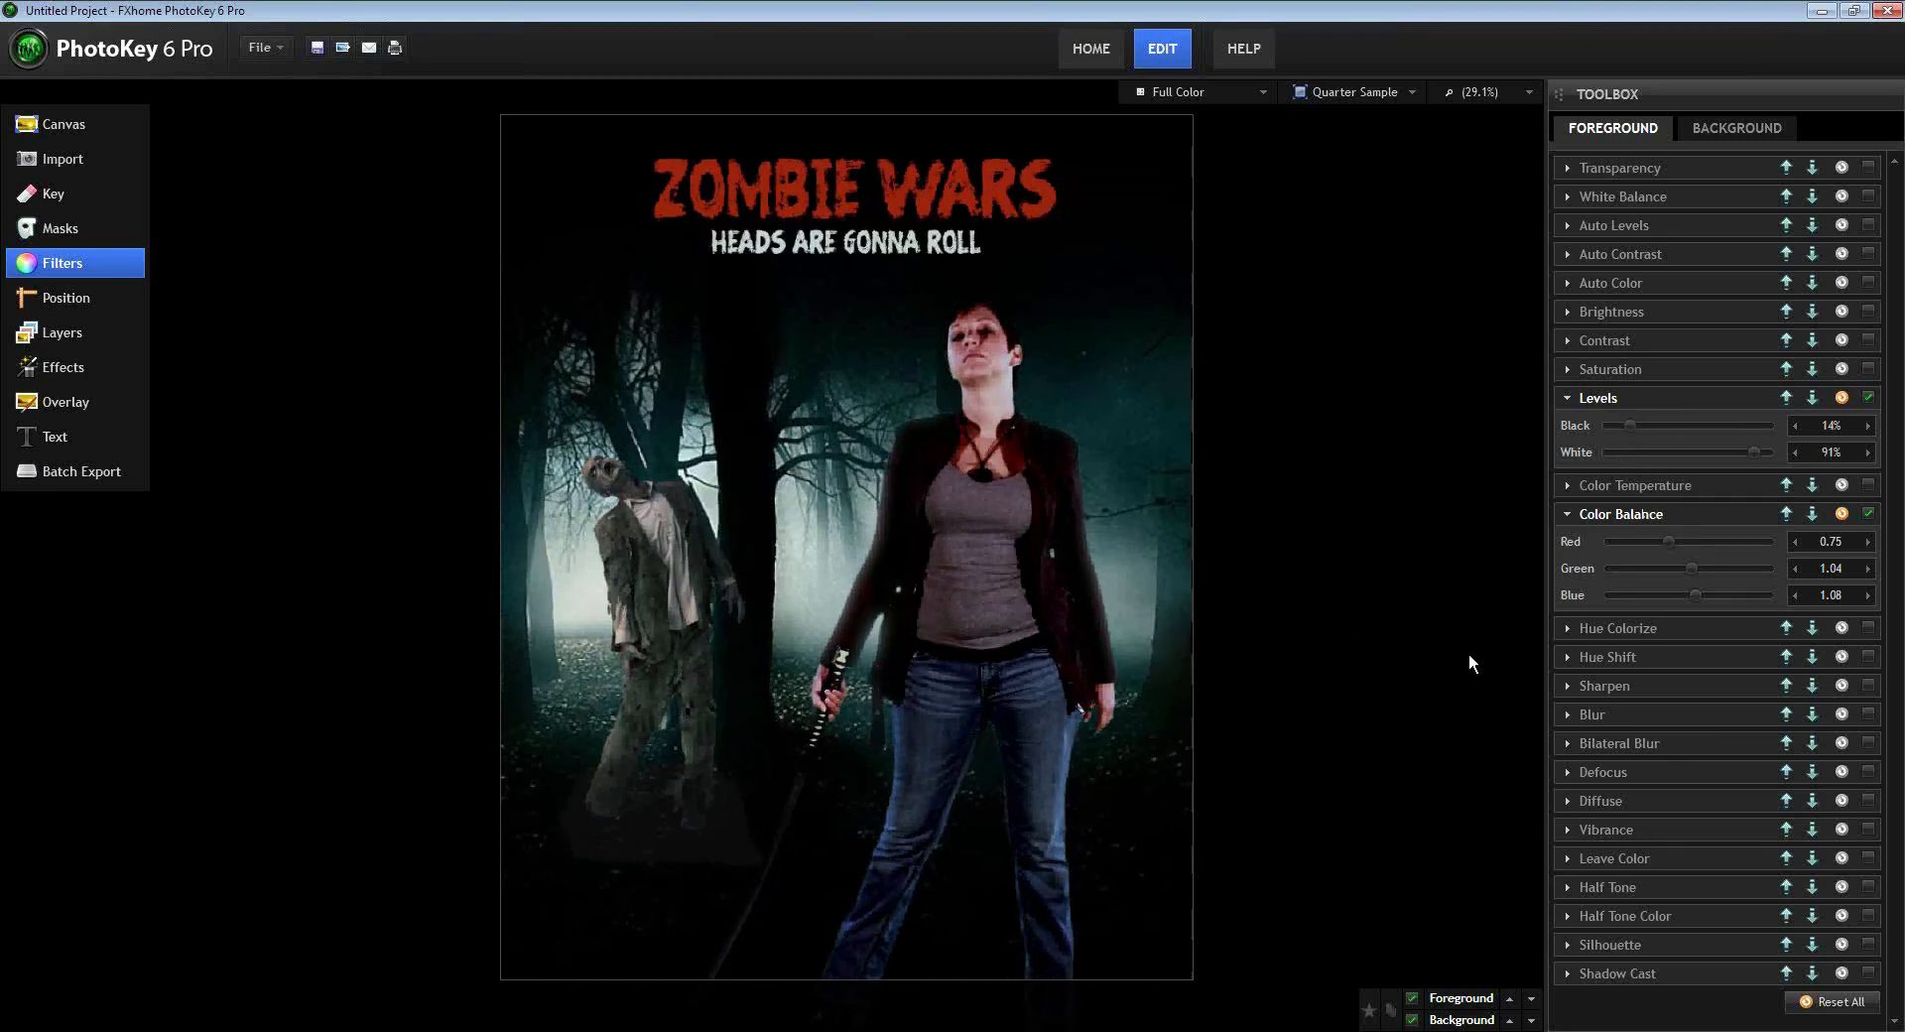
drag(1629, 424, 1627, 426)
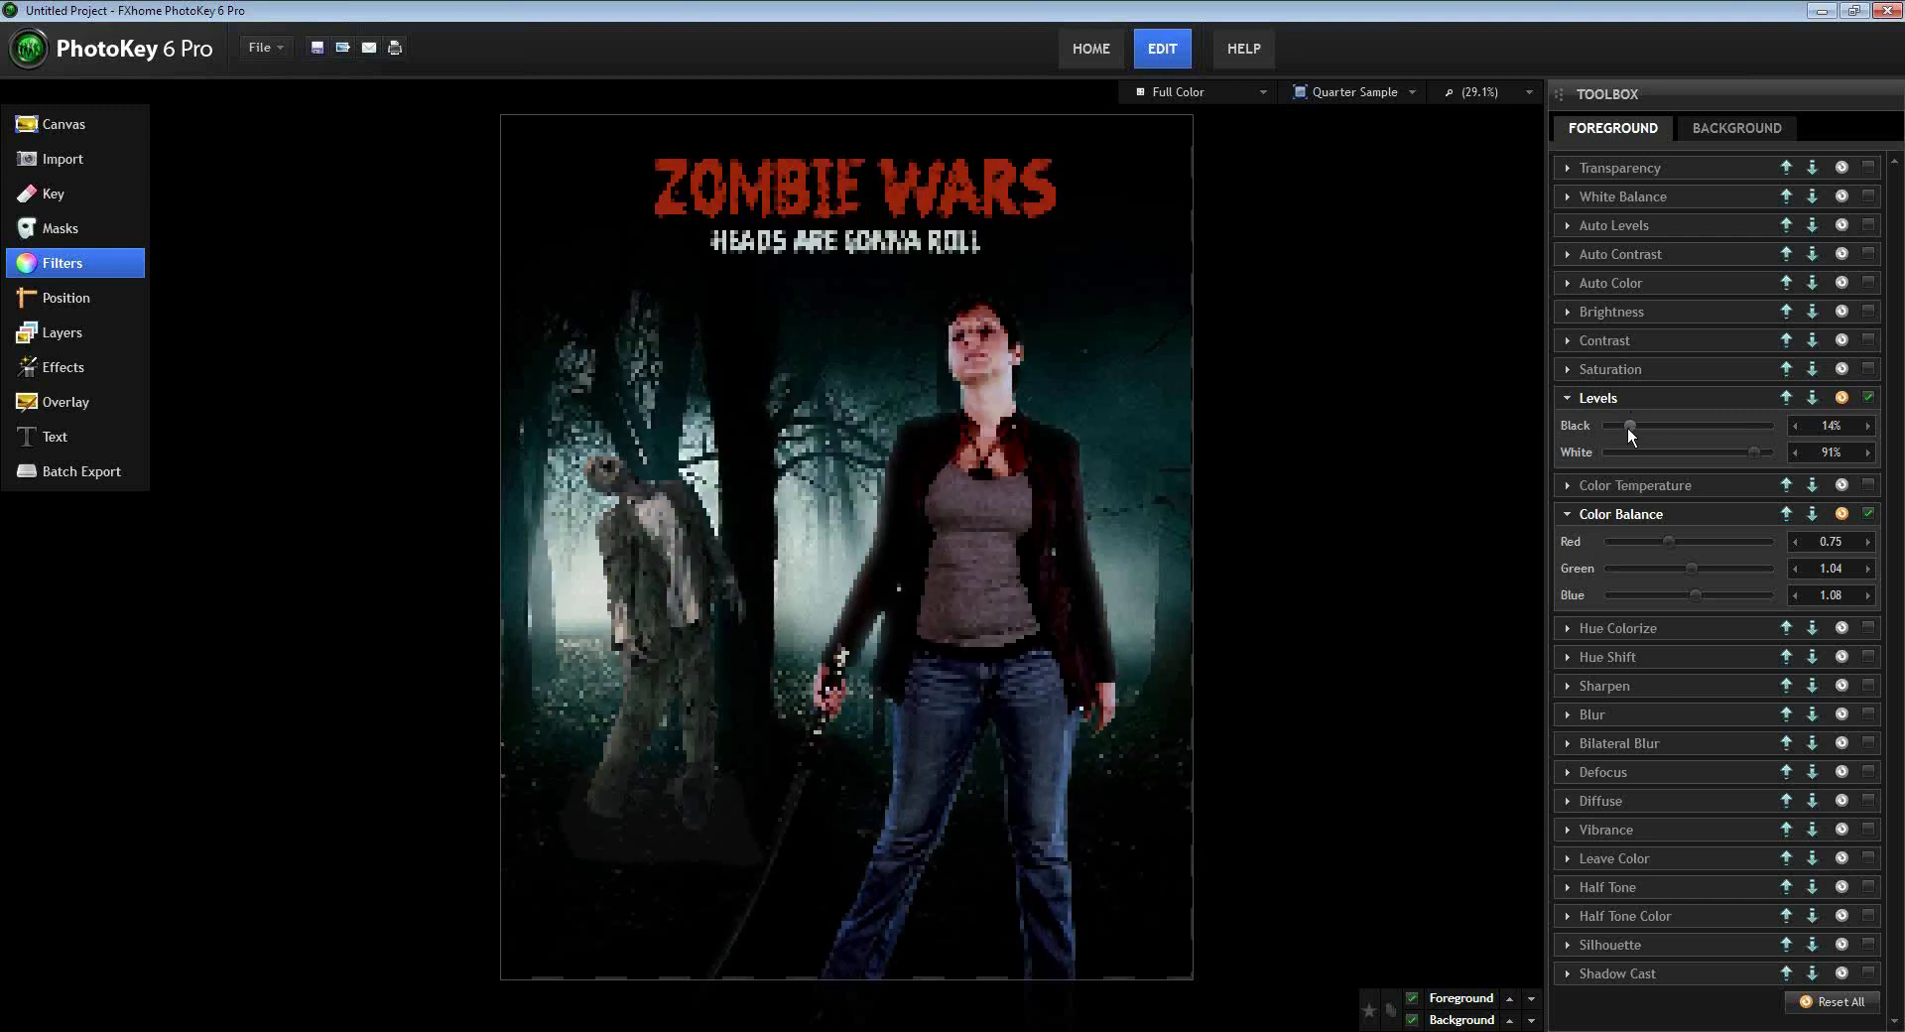
click(1567, 398)
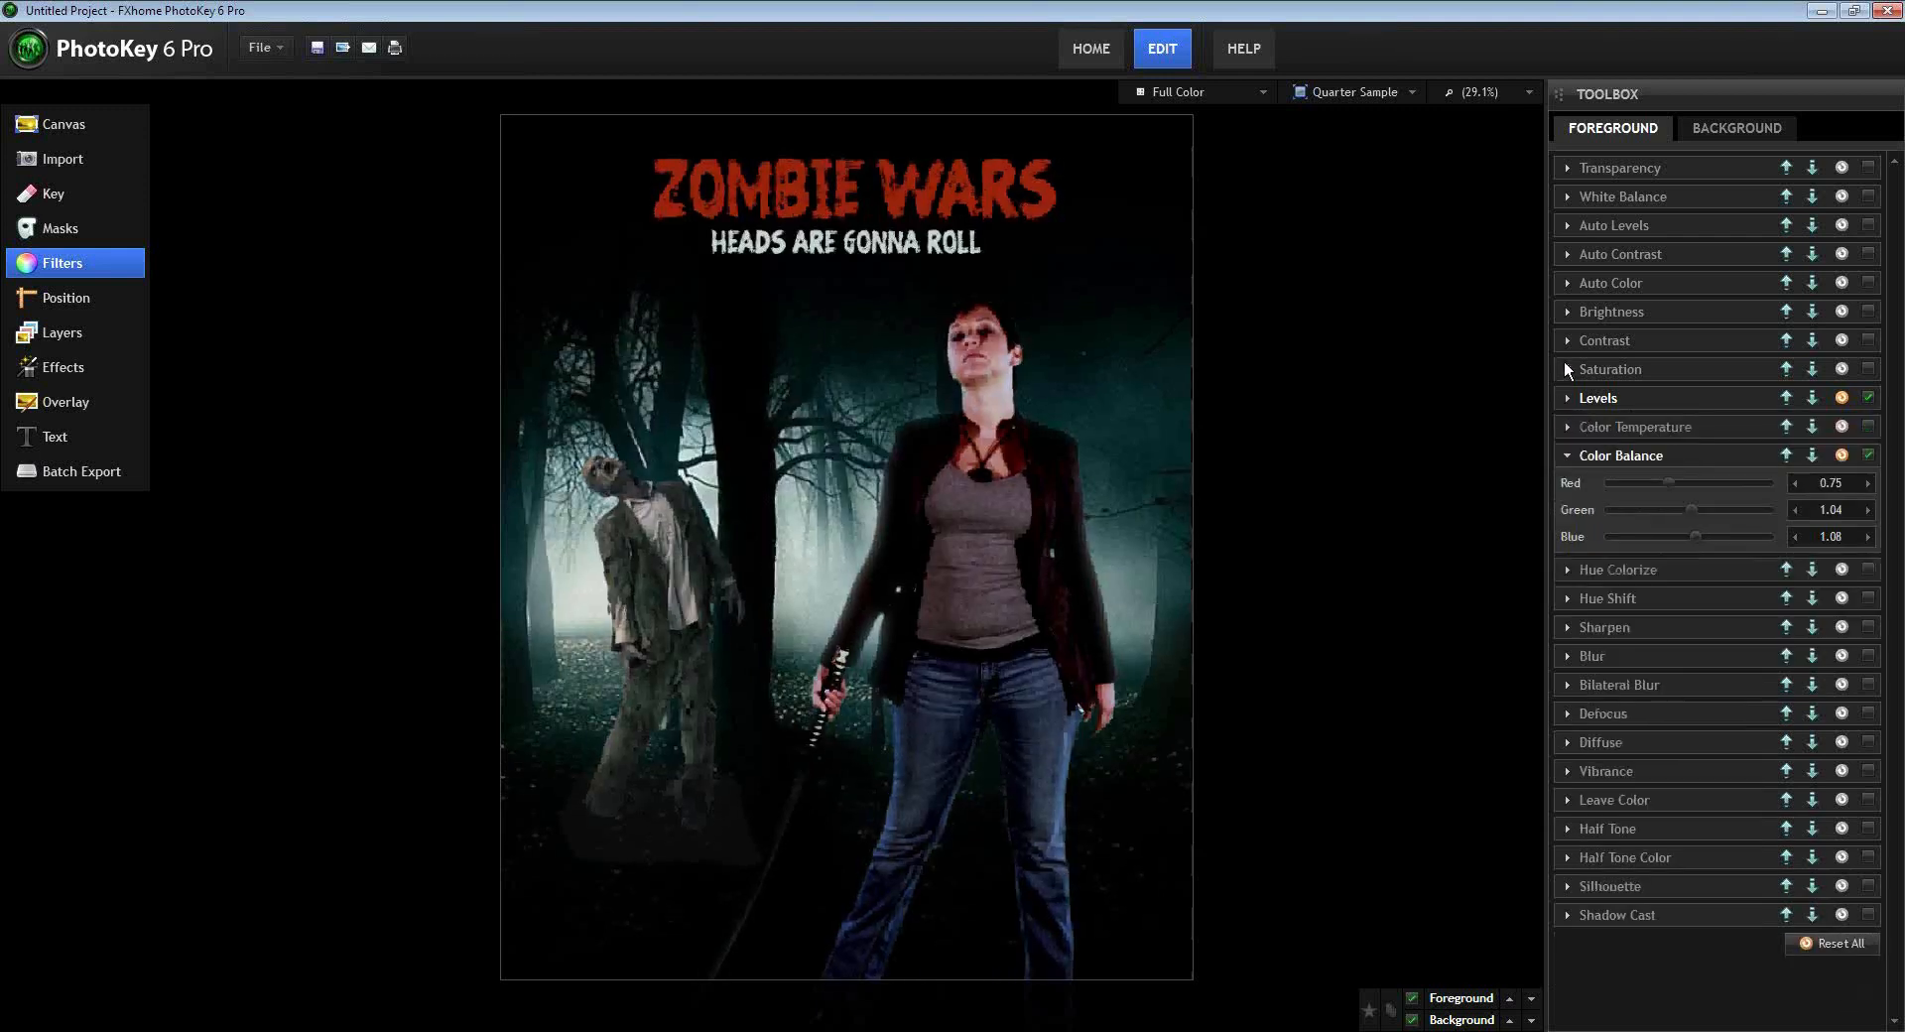
- Enable the foreground's Saturation filter, test it at 1.72 and 0.00, and set it to 0.84
click(1568, 369)
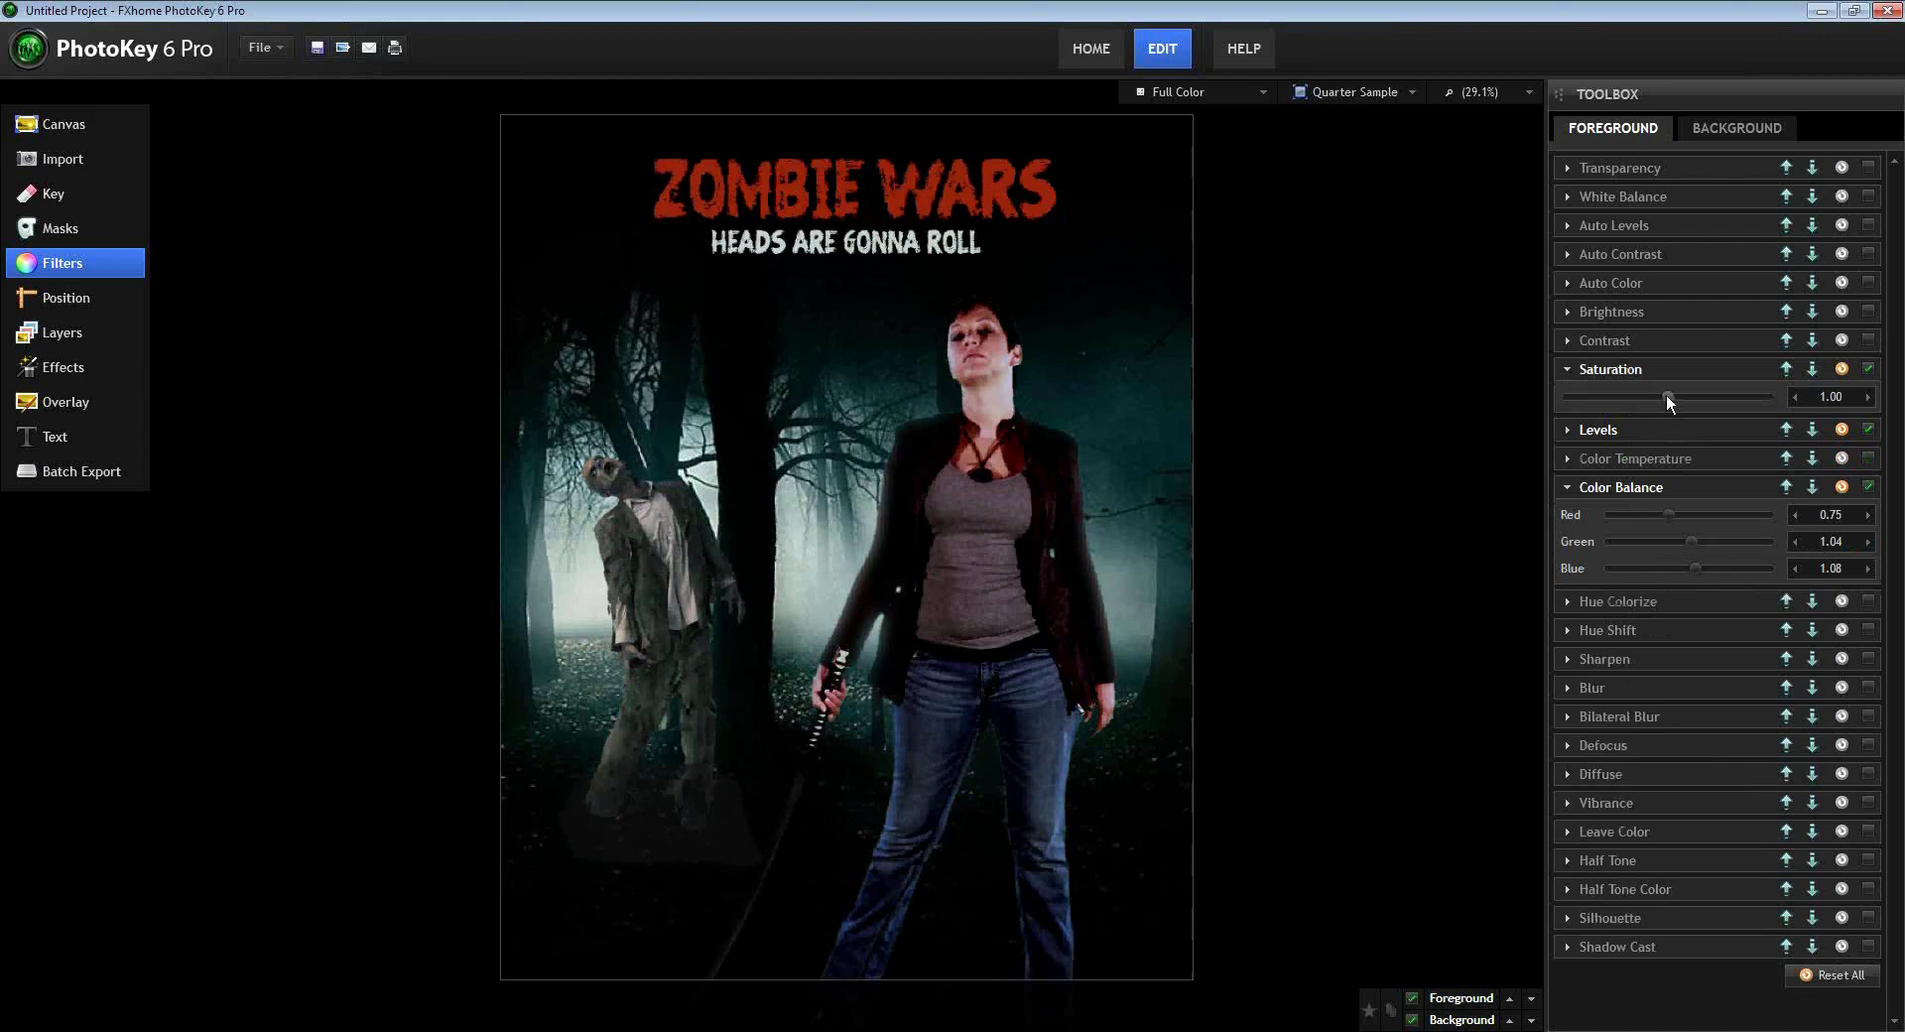
drag(1674, 391, 1741, 392)
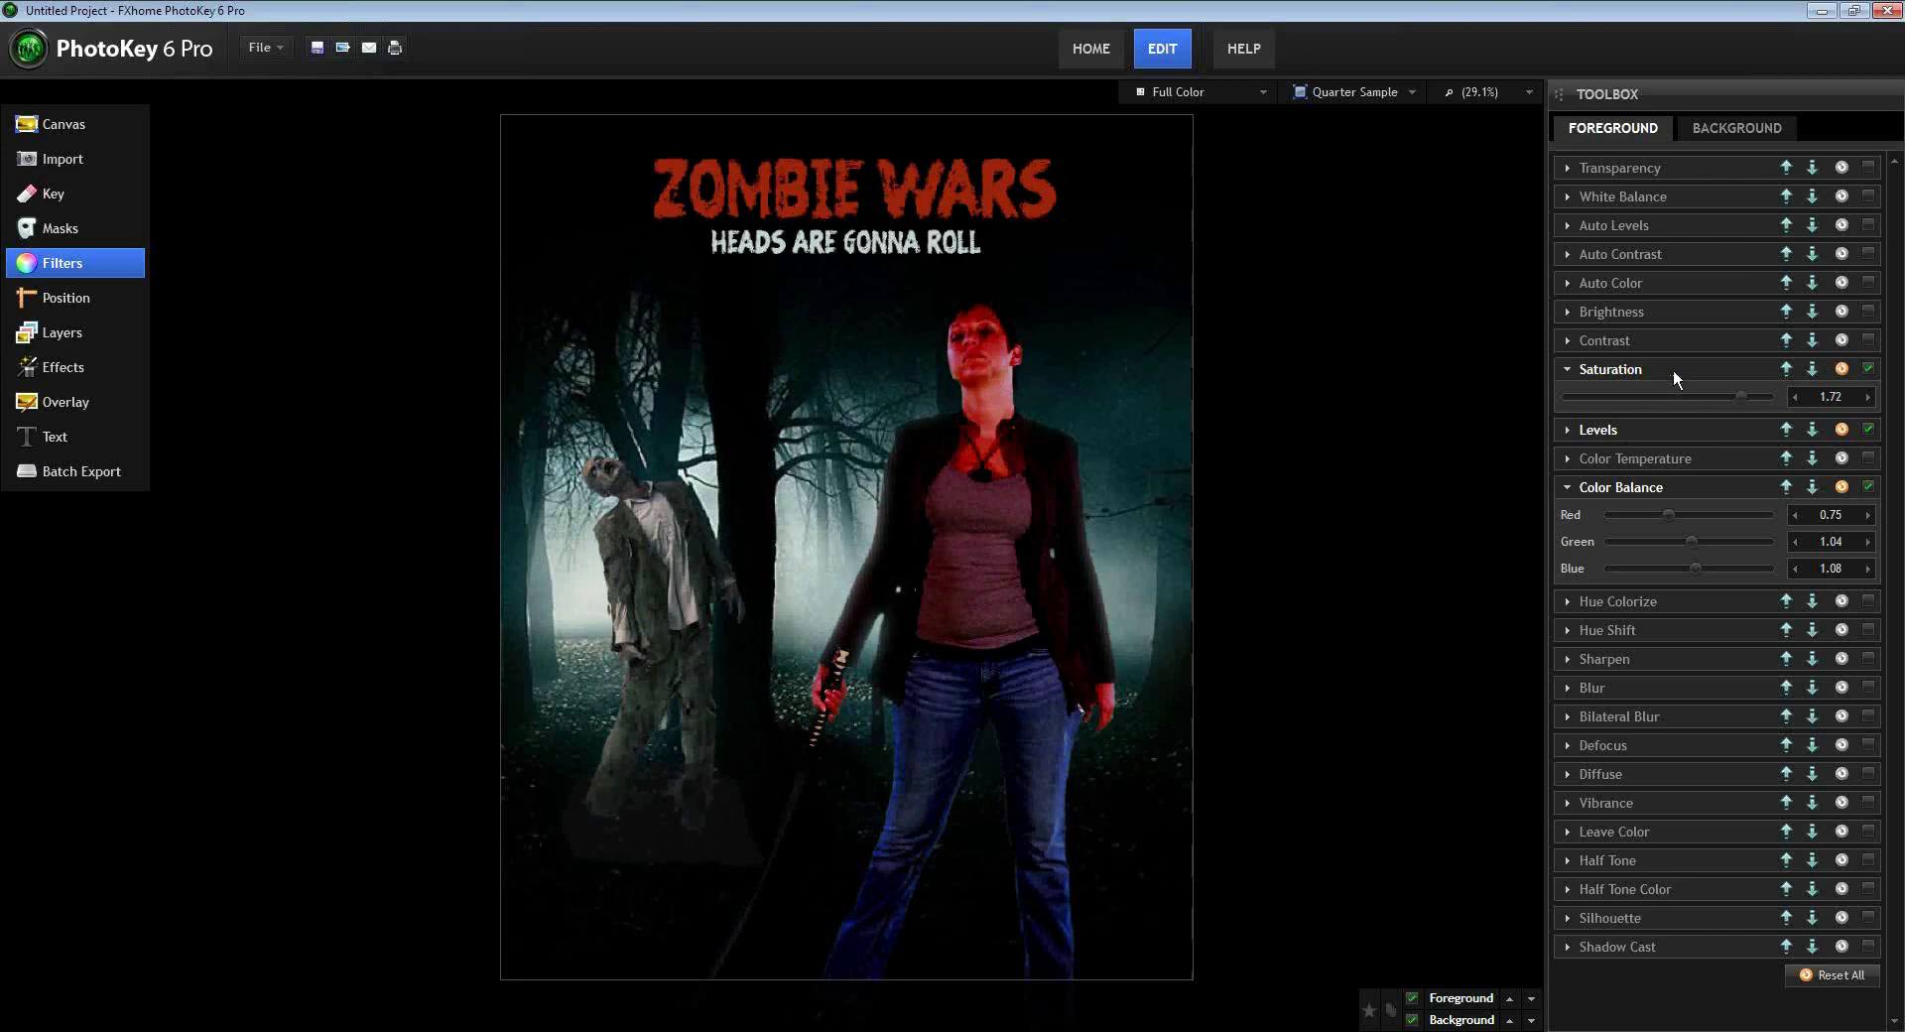
drag(1734, 396, 1533, 389)
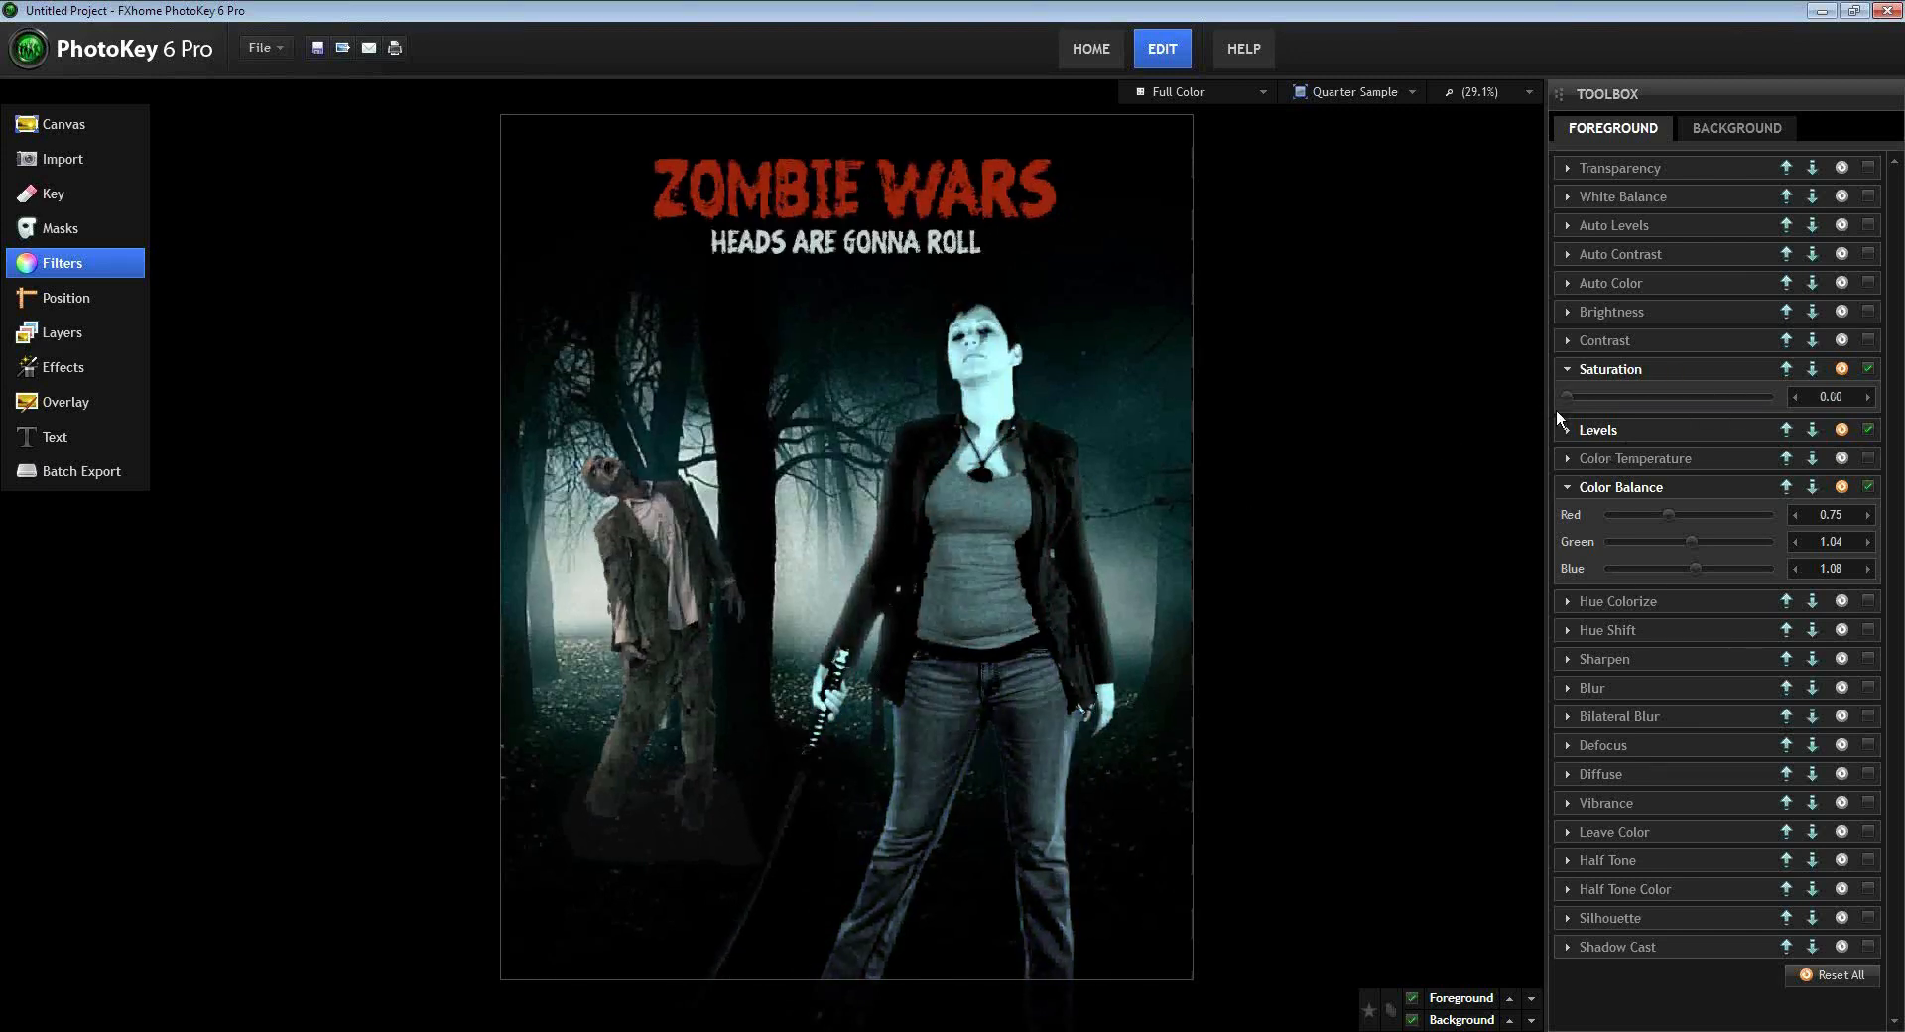
drag(1568, 397, 1651, 398)
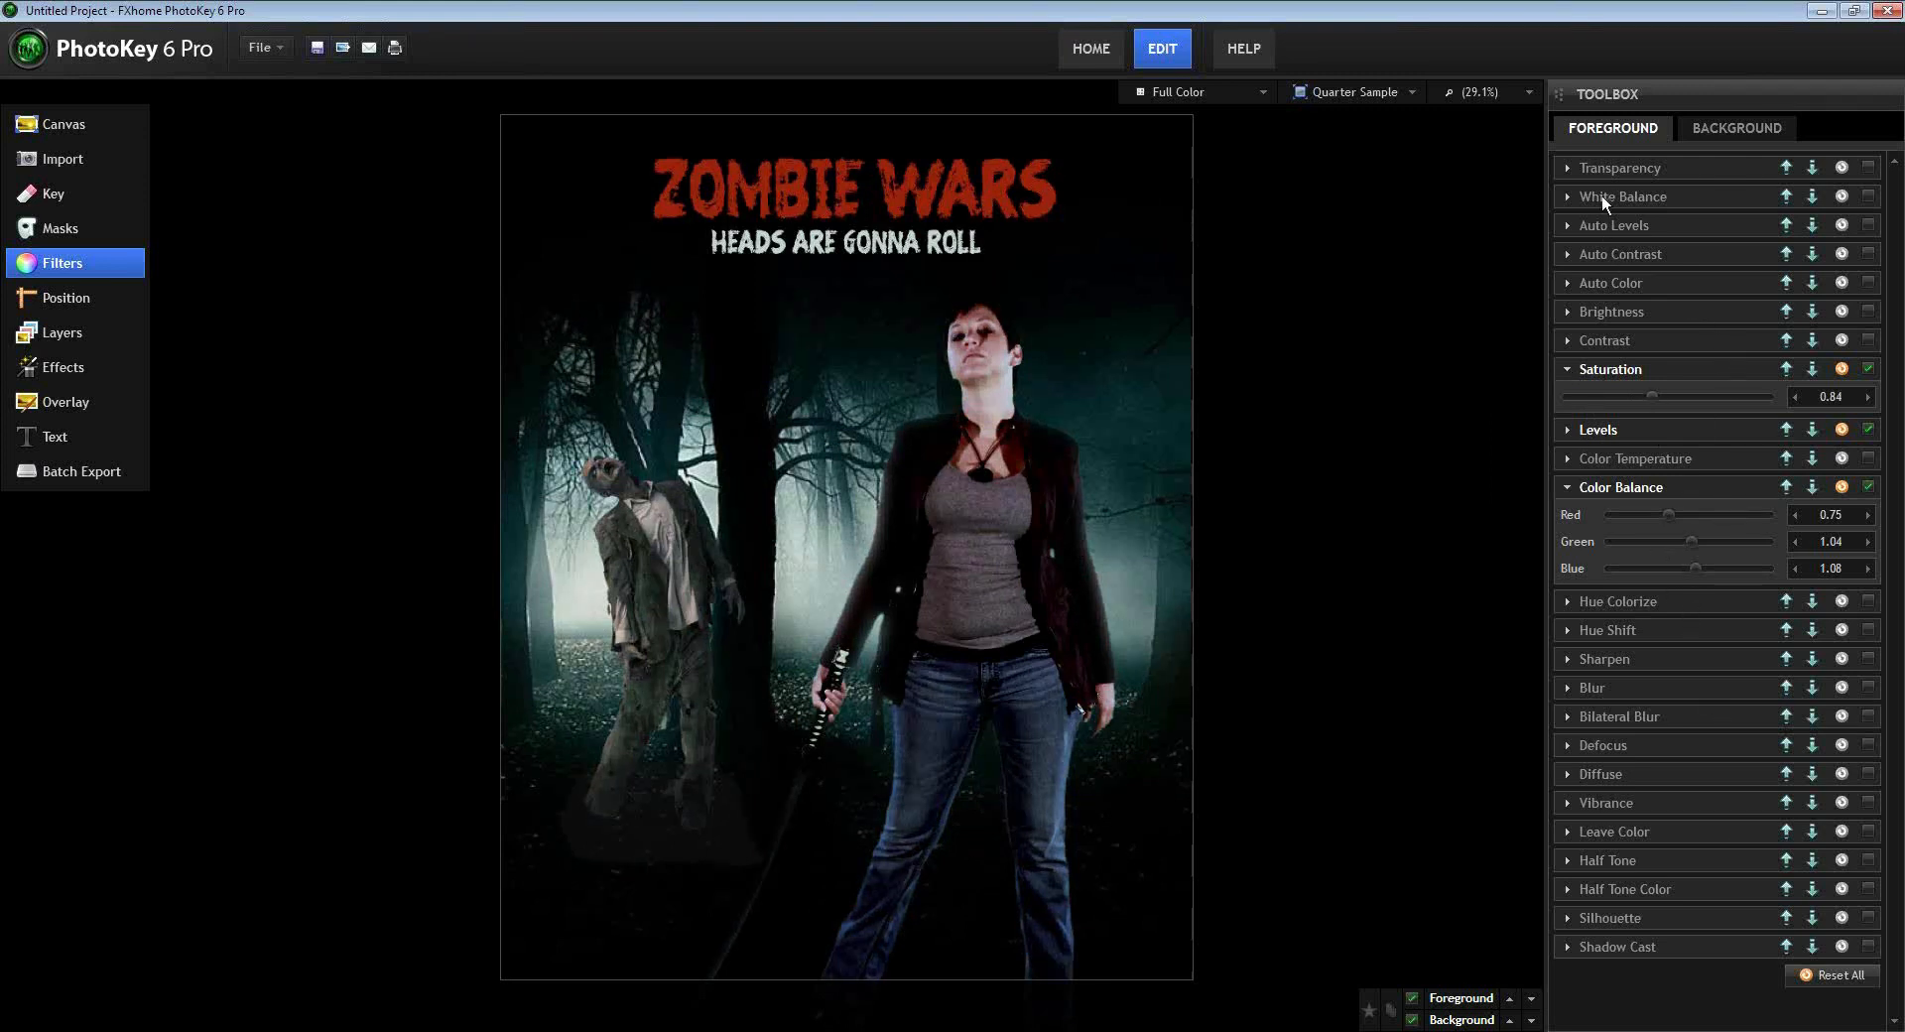
- Enable the Levels filter on the background and set its black level to 7%
click(1736, 127)
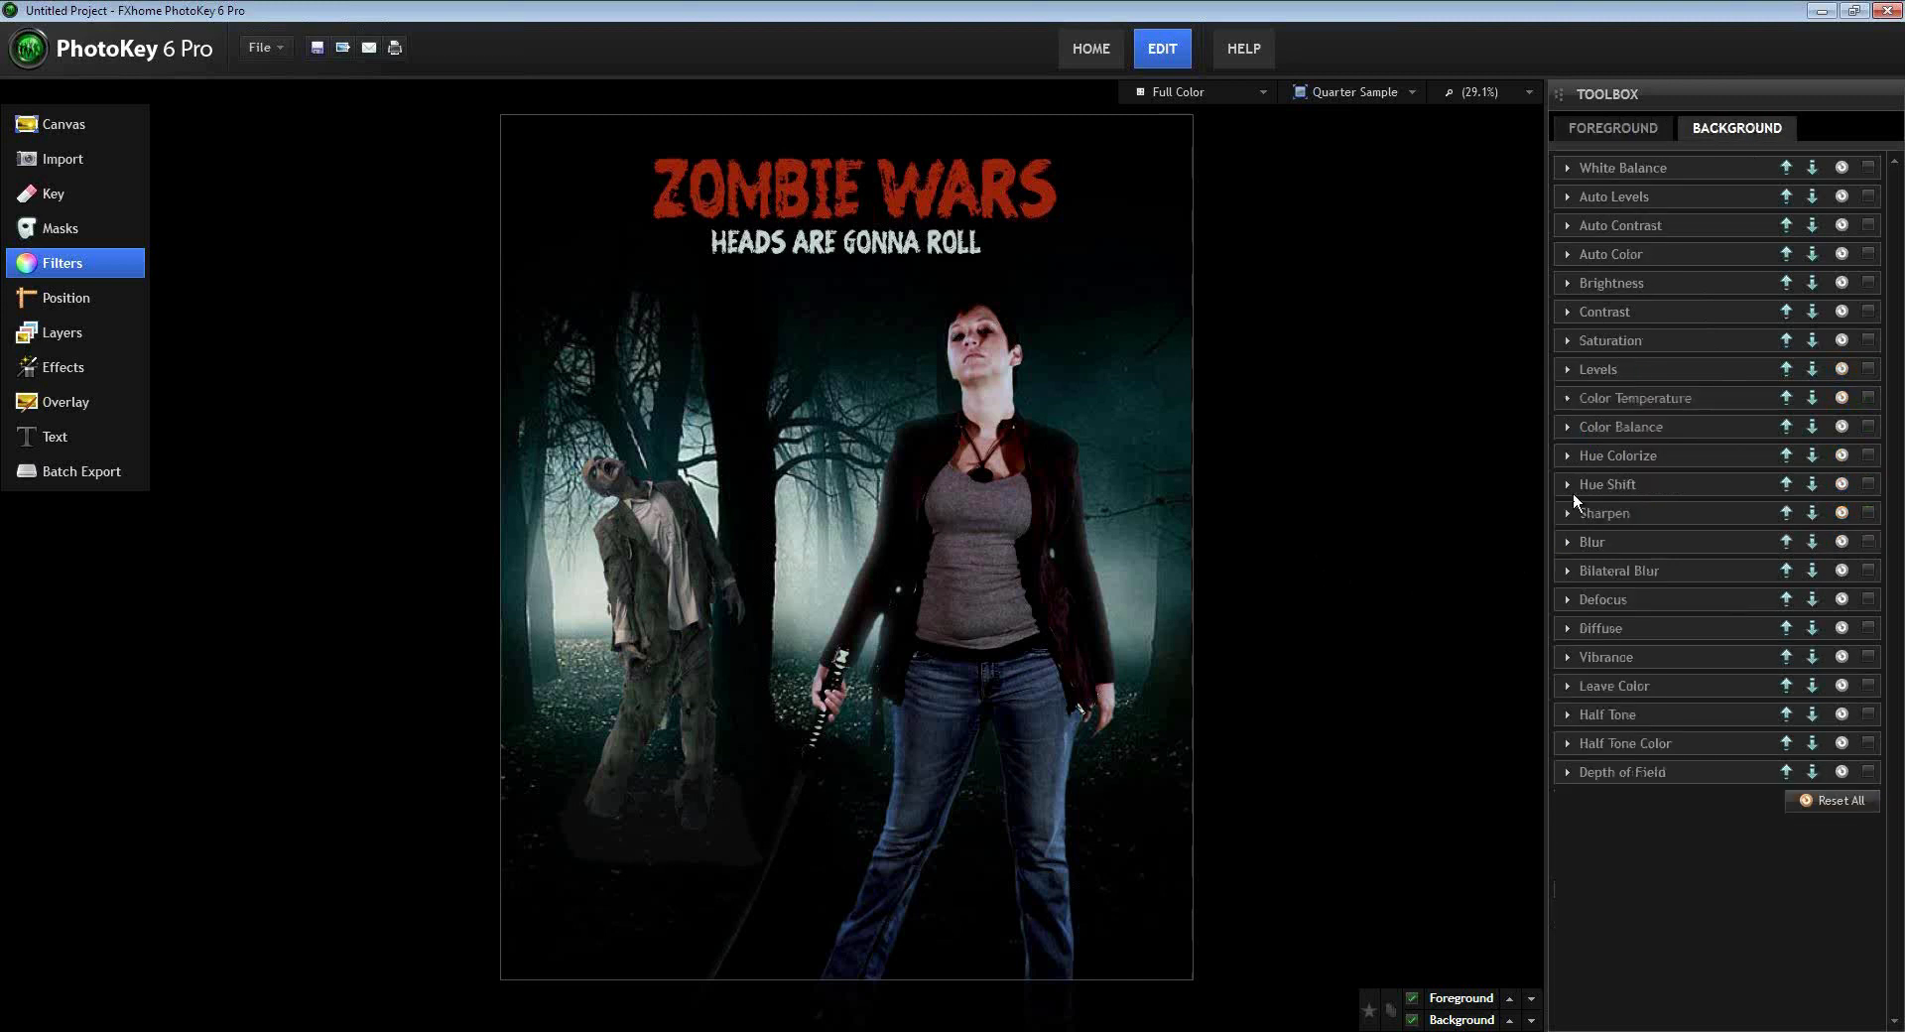
click(1564, 369)
drag(1605, 394, 1605, 395)
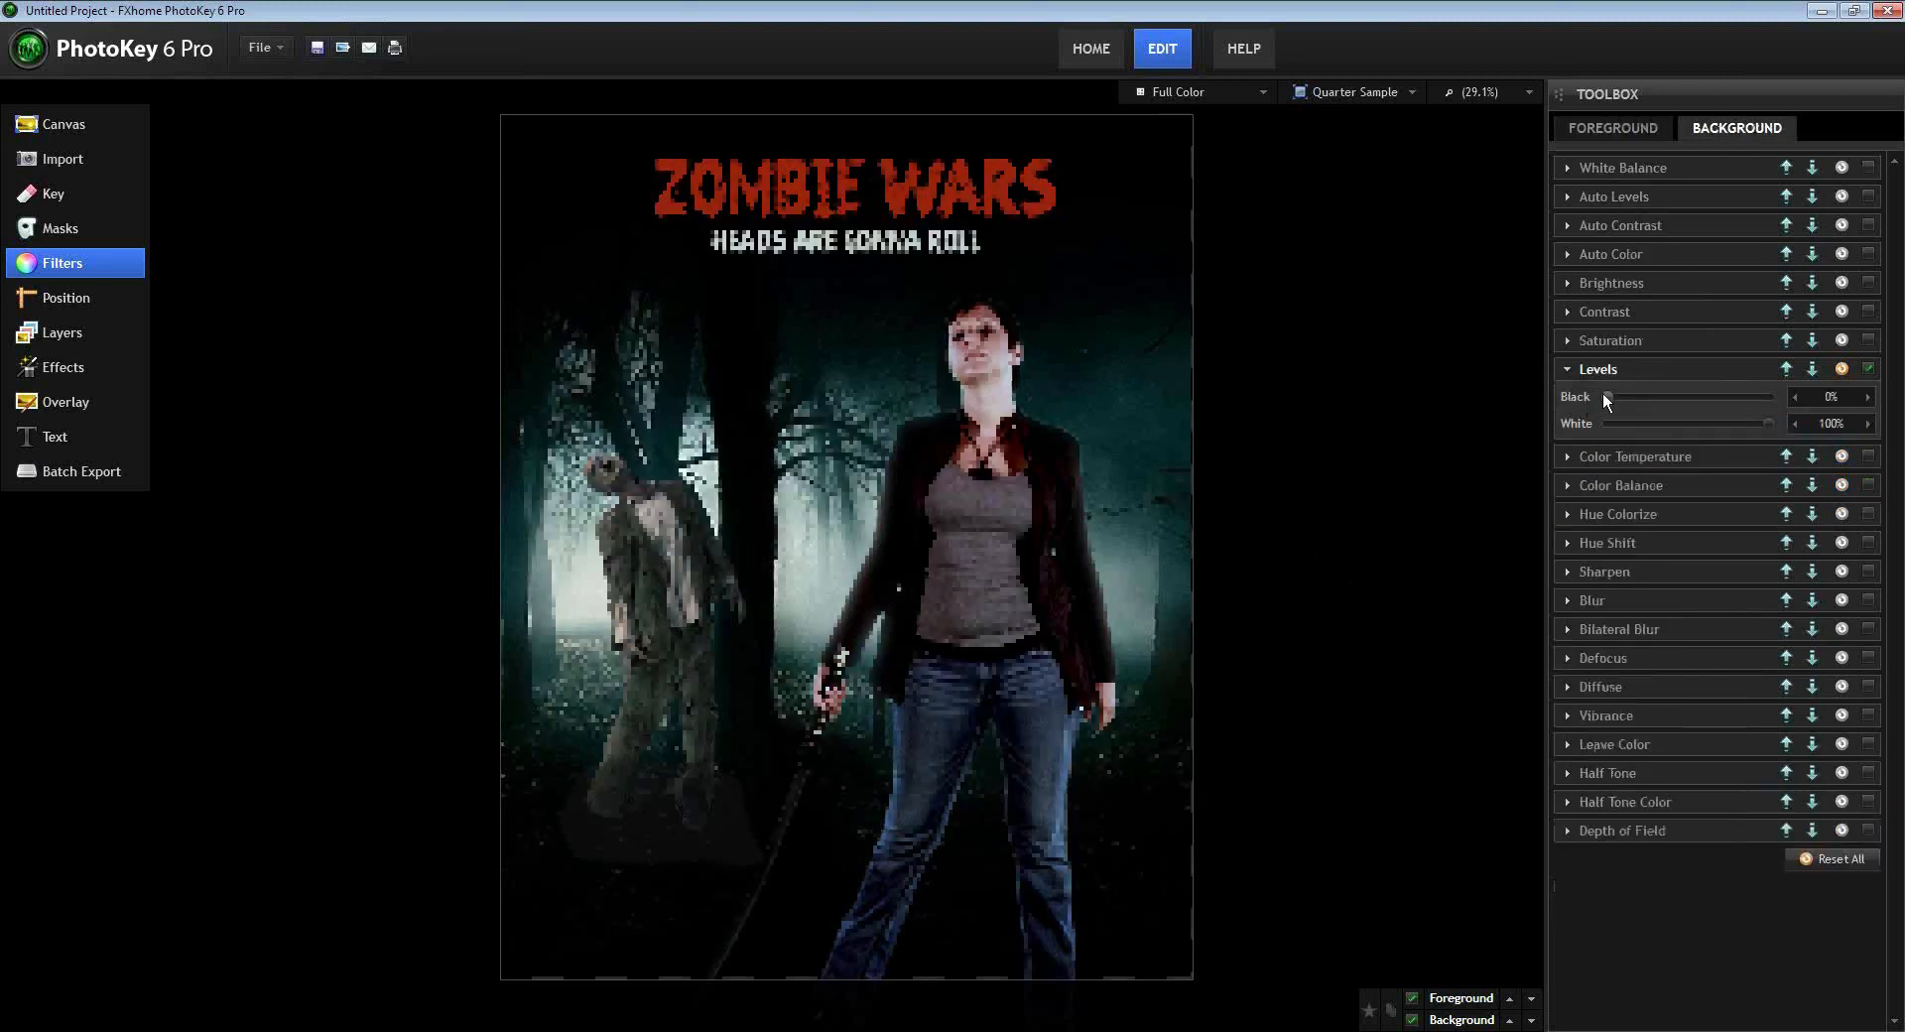
drag(1609, 399, 1615, 392)
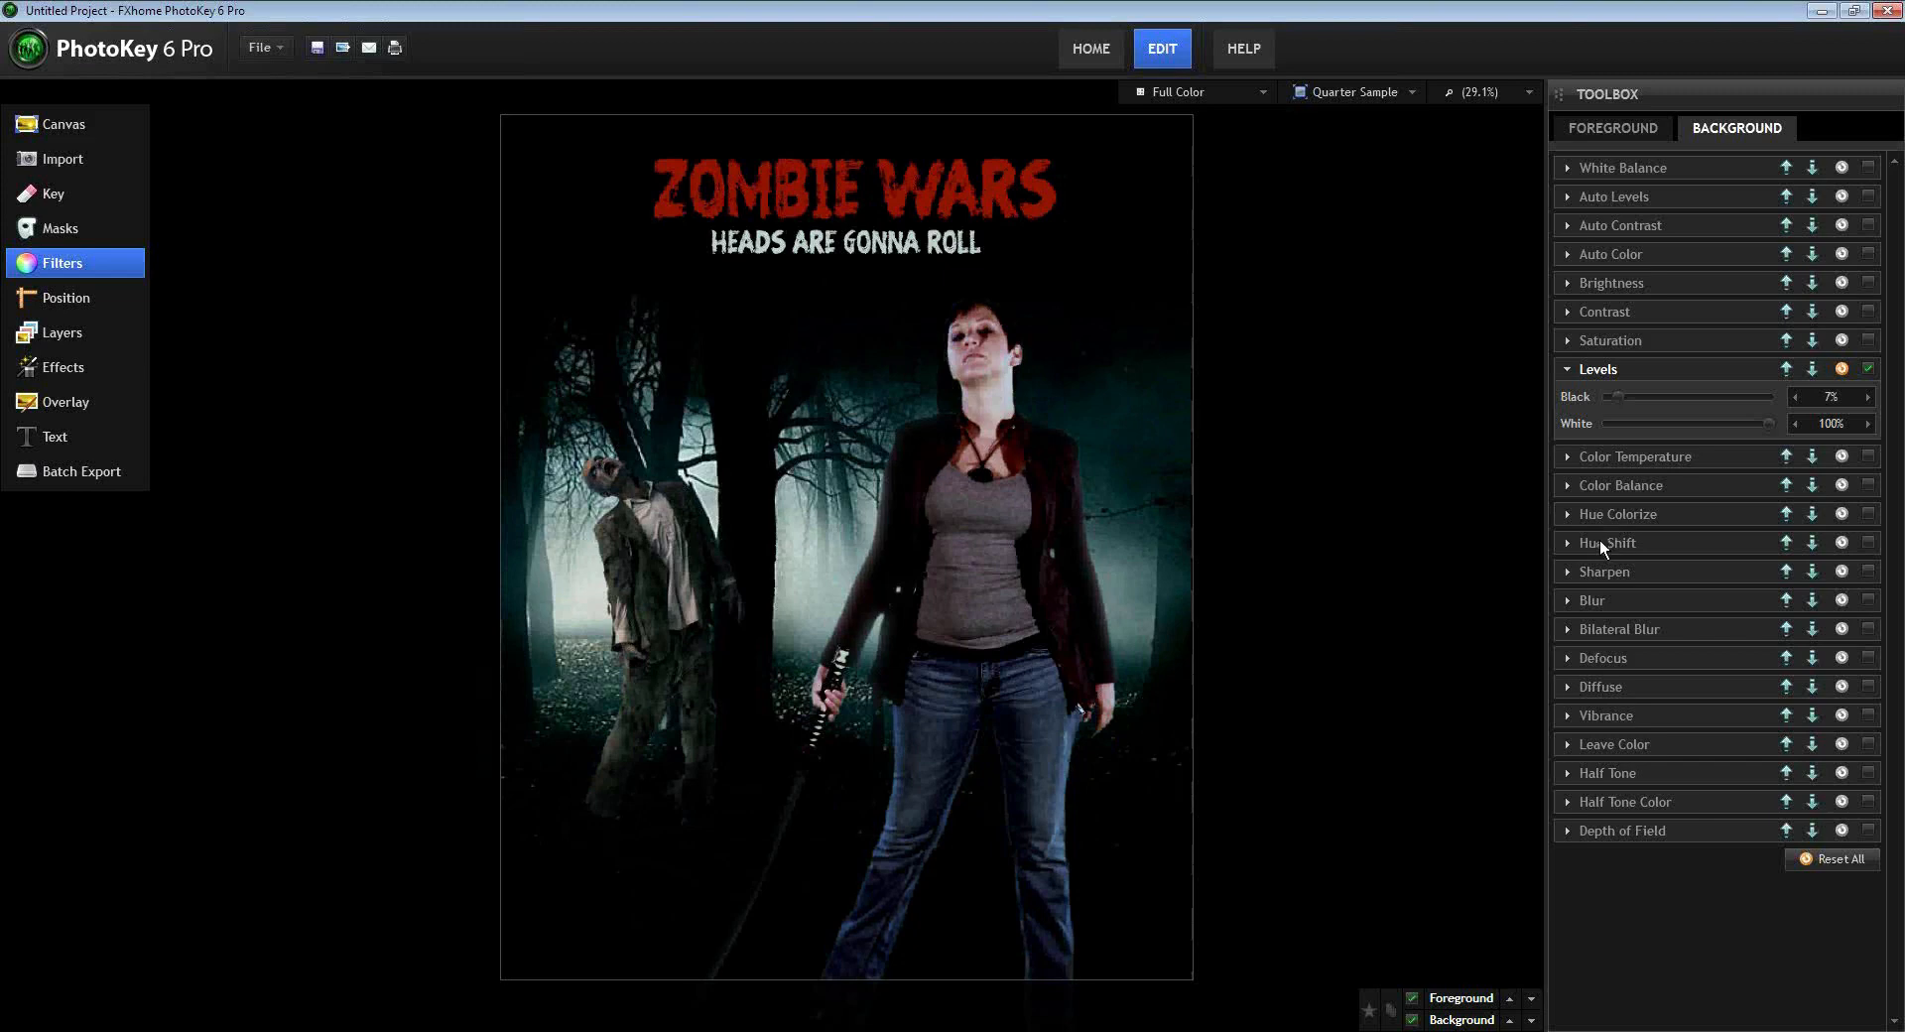
- Return to the foreground filters and collapse the Saturation and Color Balance settings
click(1607, 128)
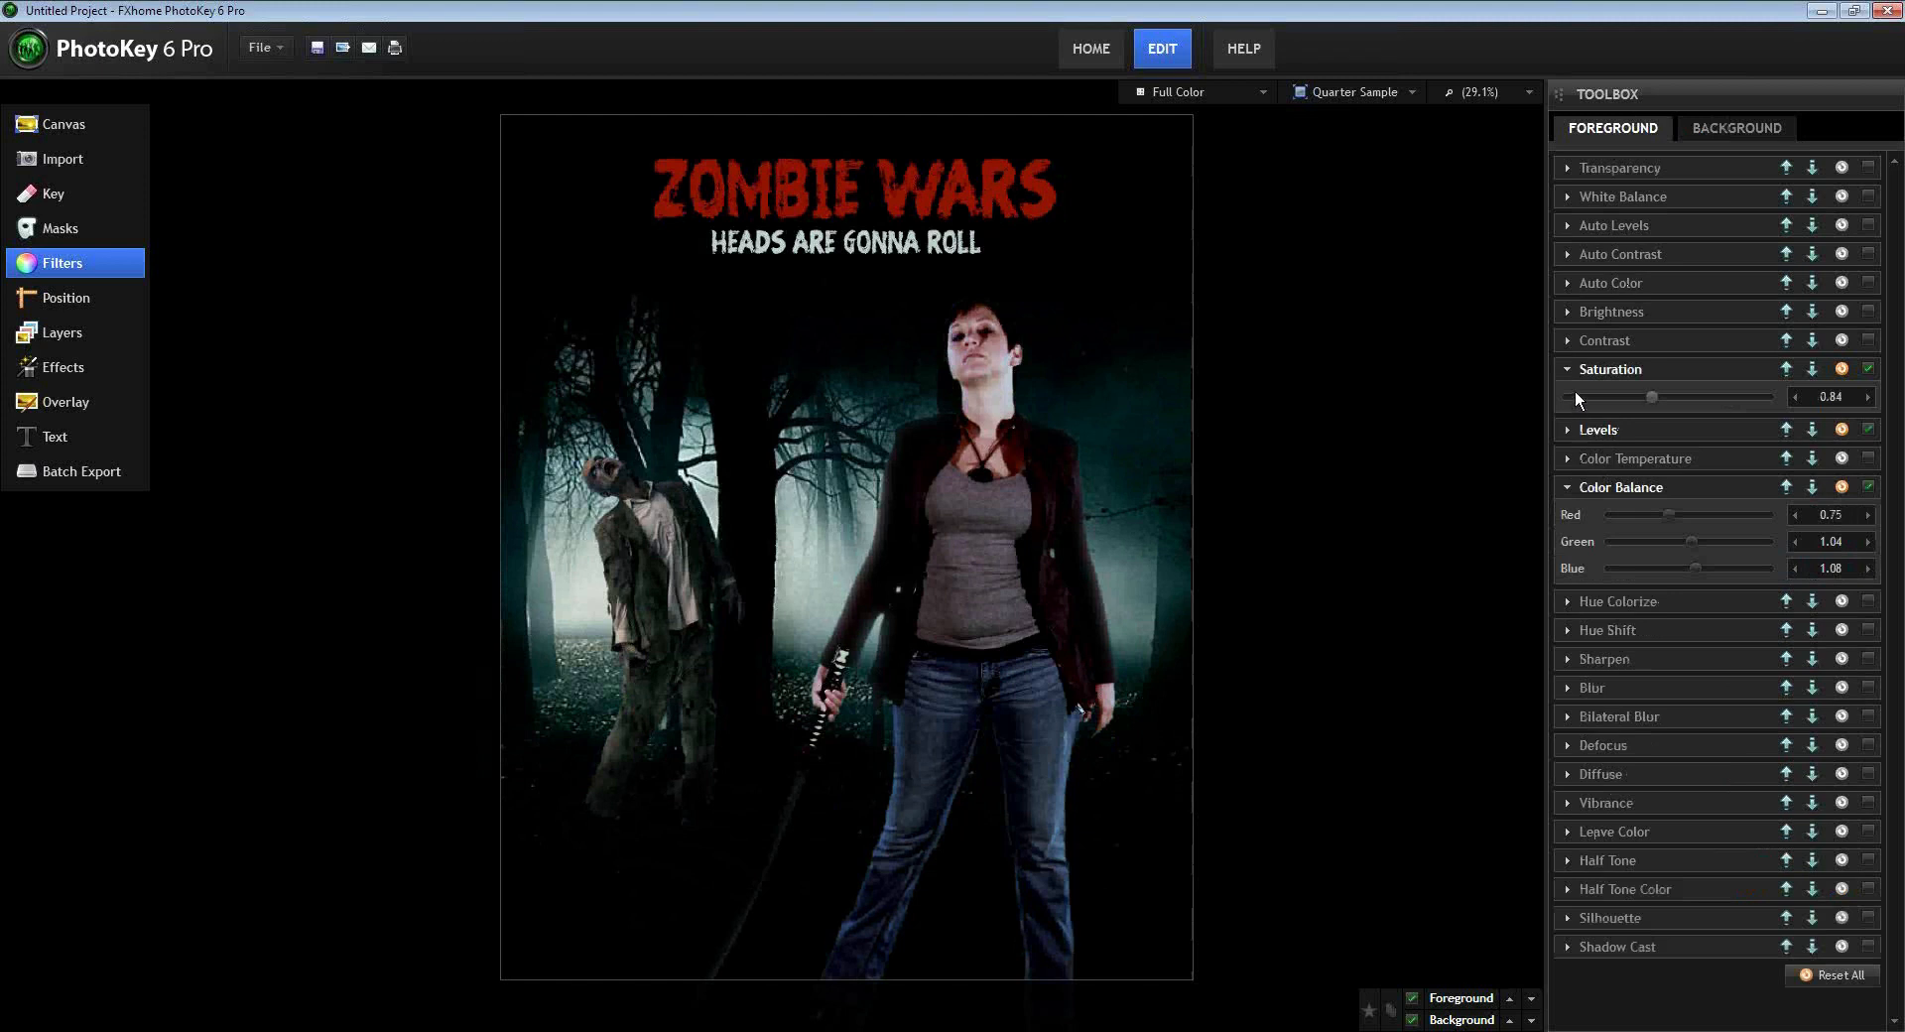
click(1567, 370)
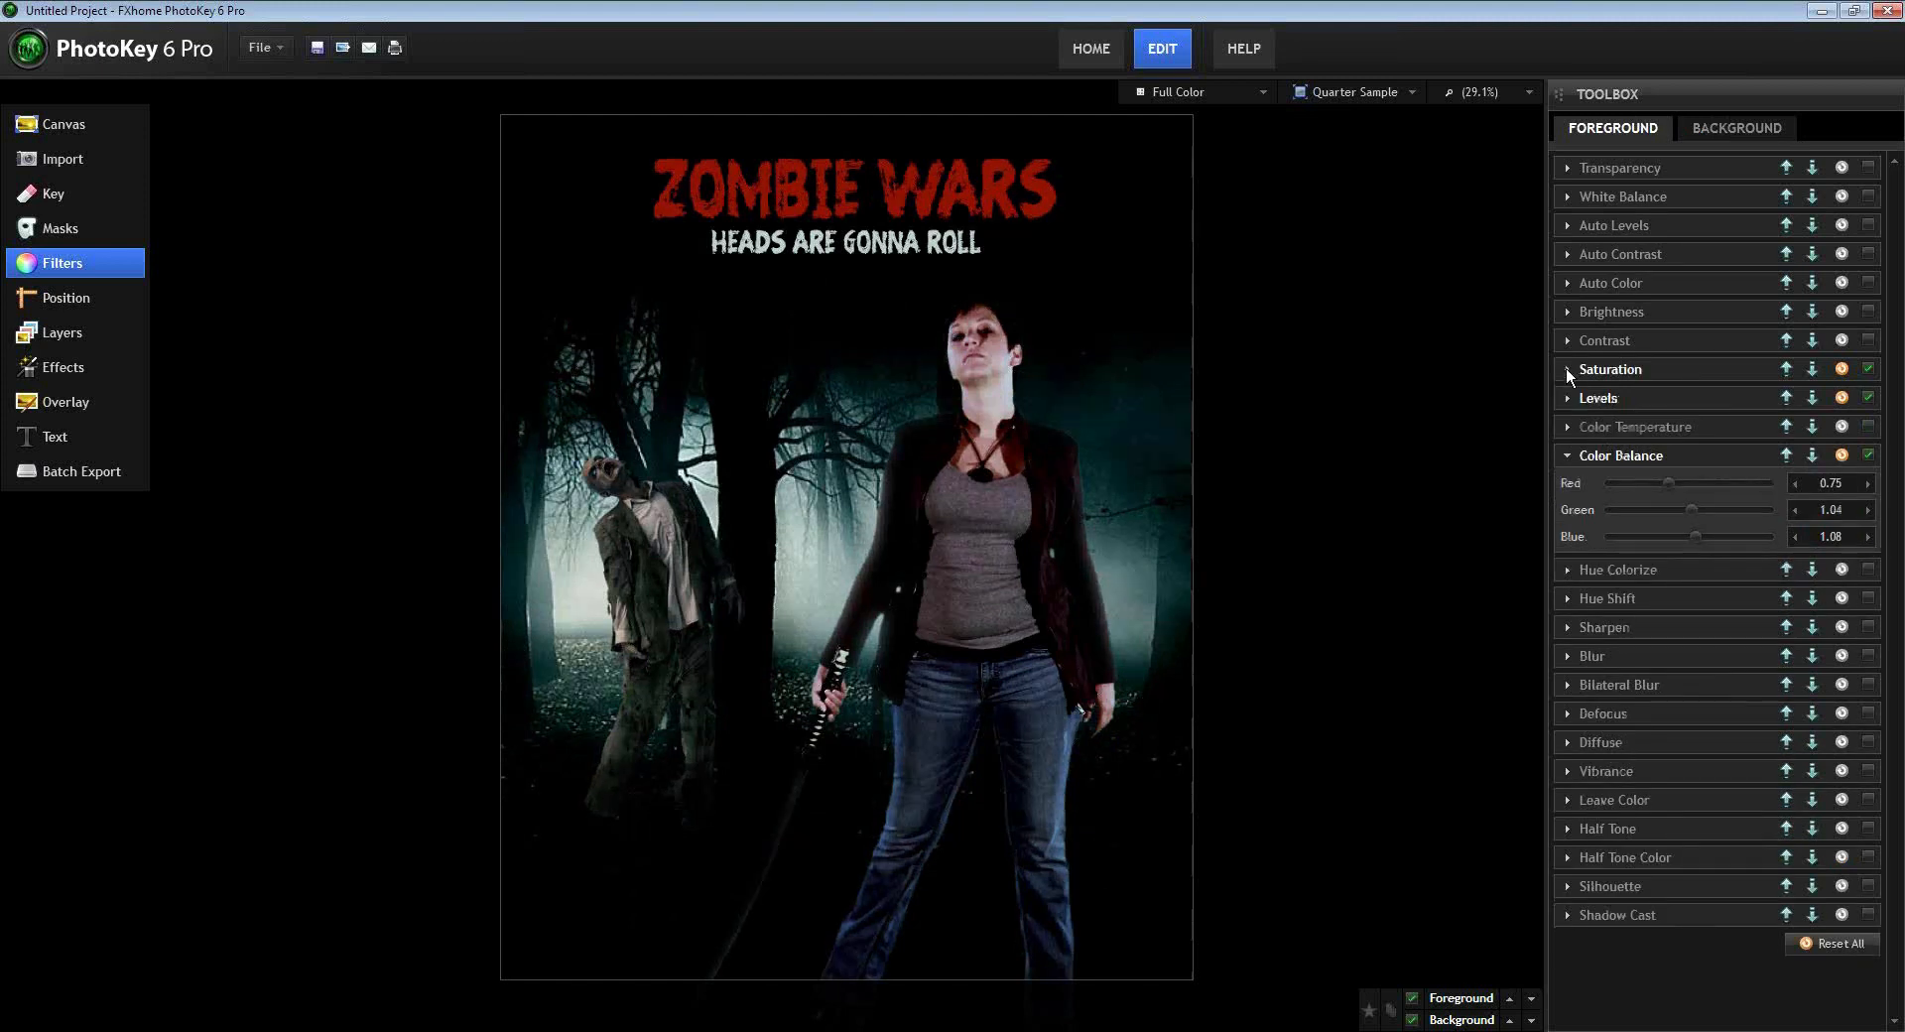
click(1567, 455)
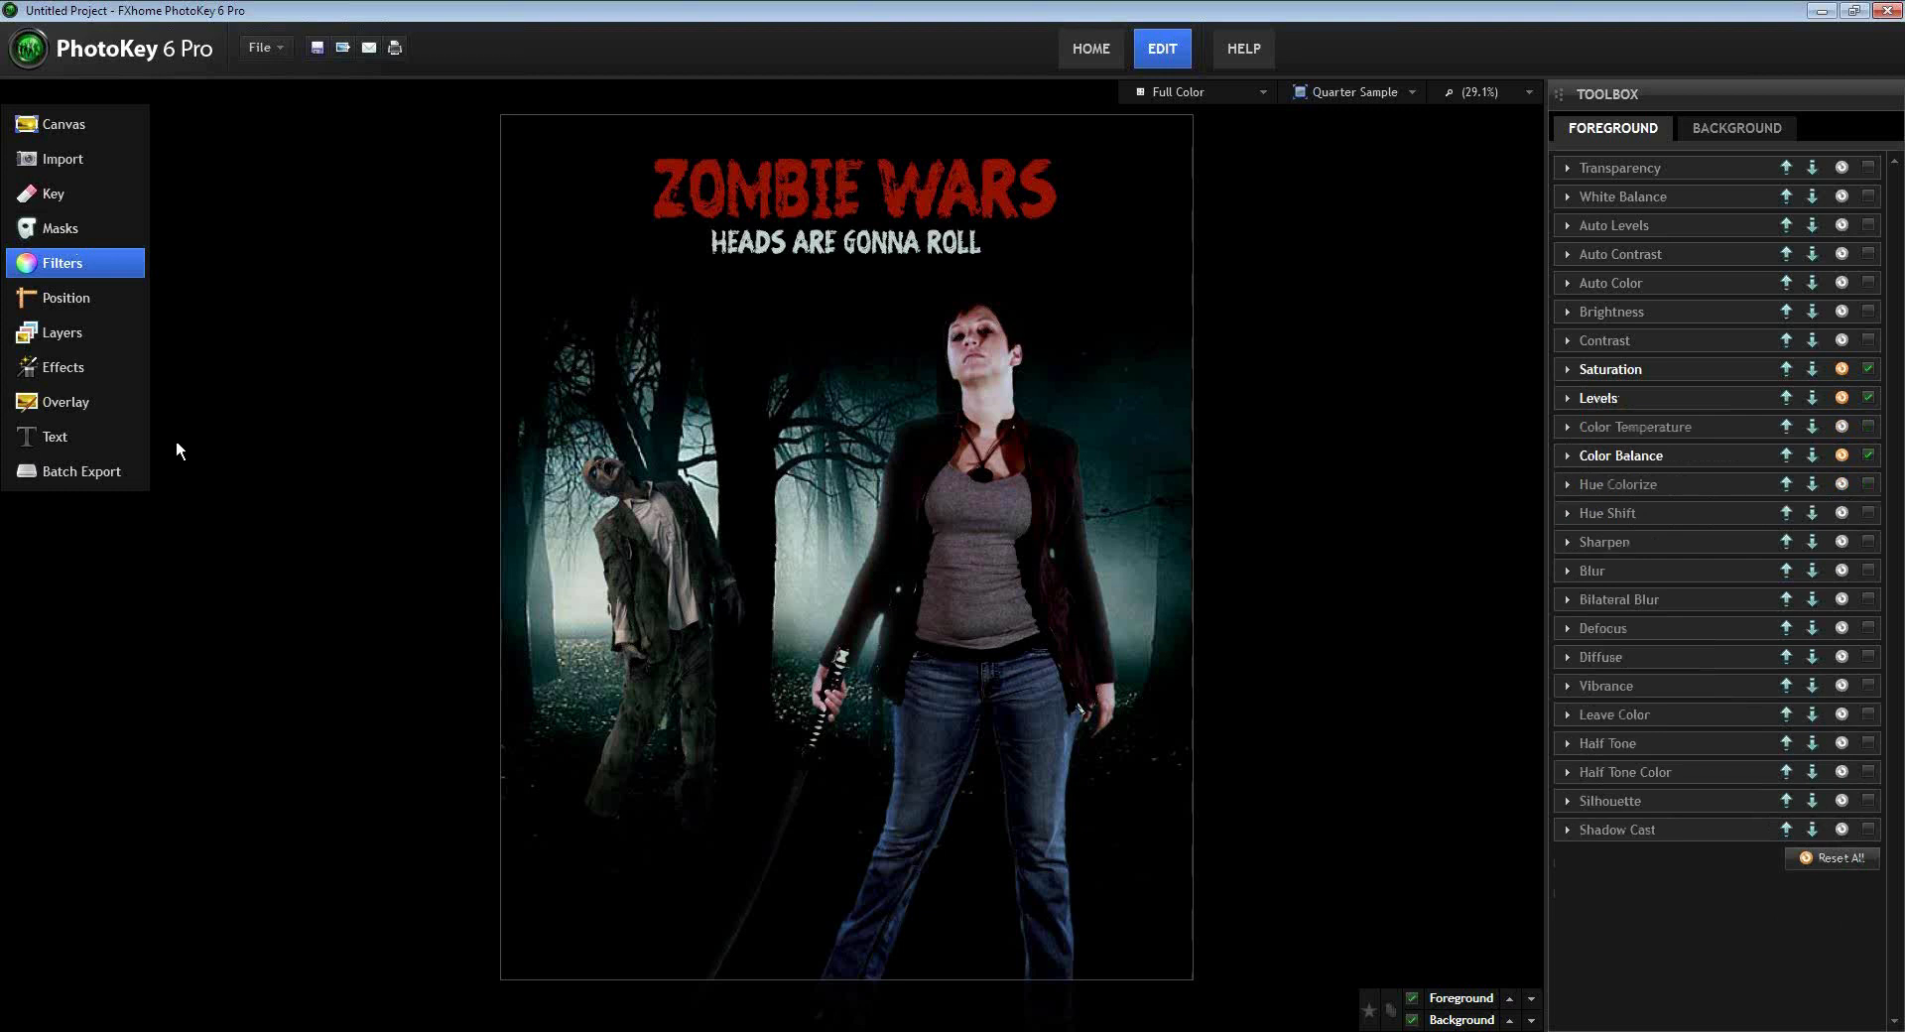
- Add credits_overlay.png from the Webinar Assets folder as the poster's overlay
click(88, 403)
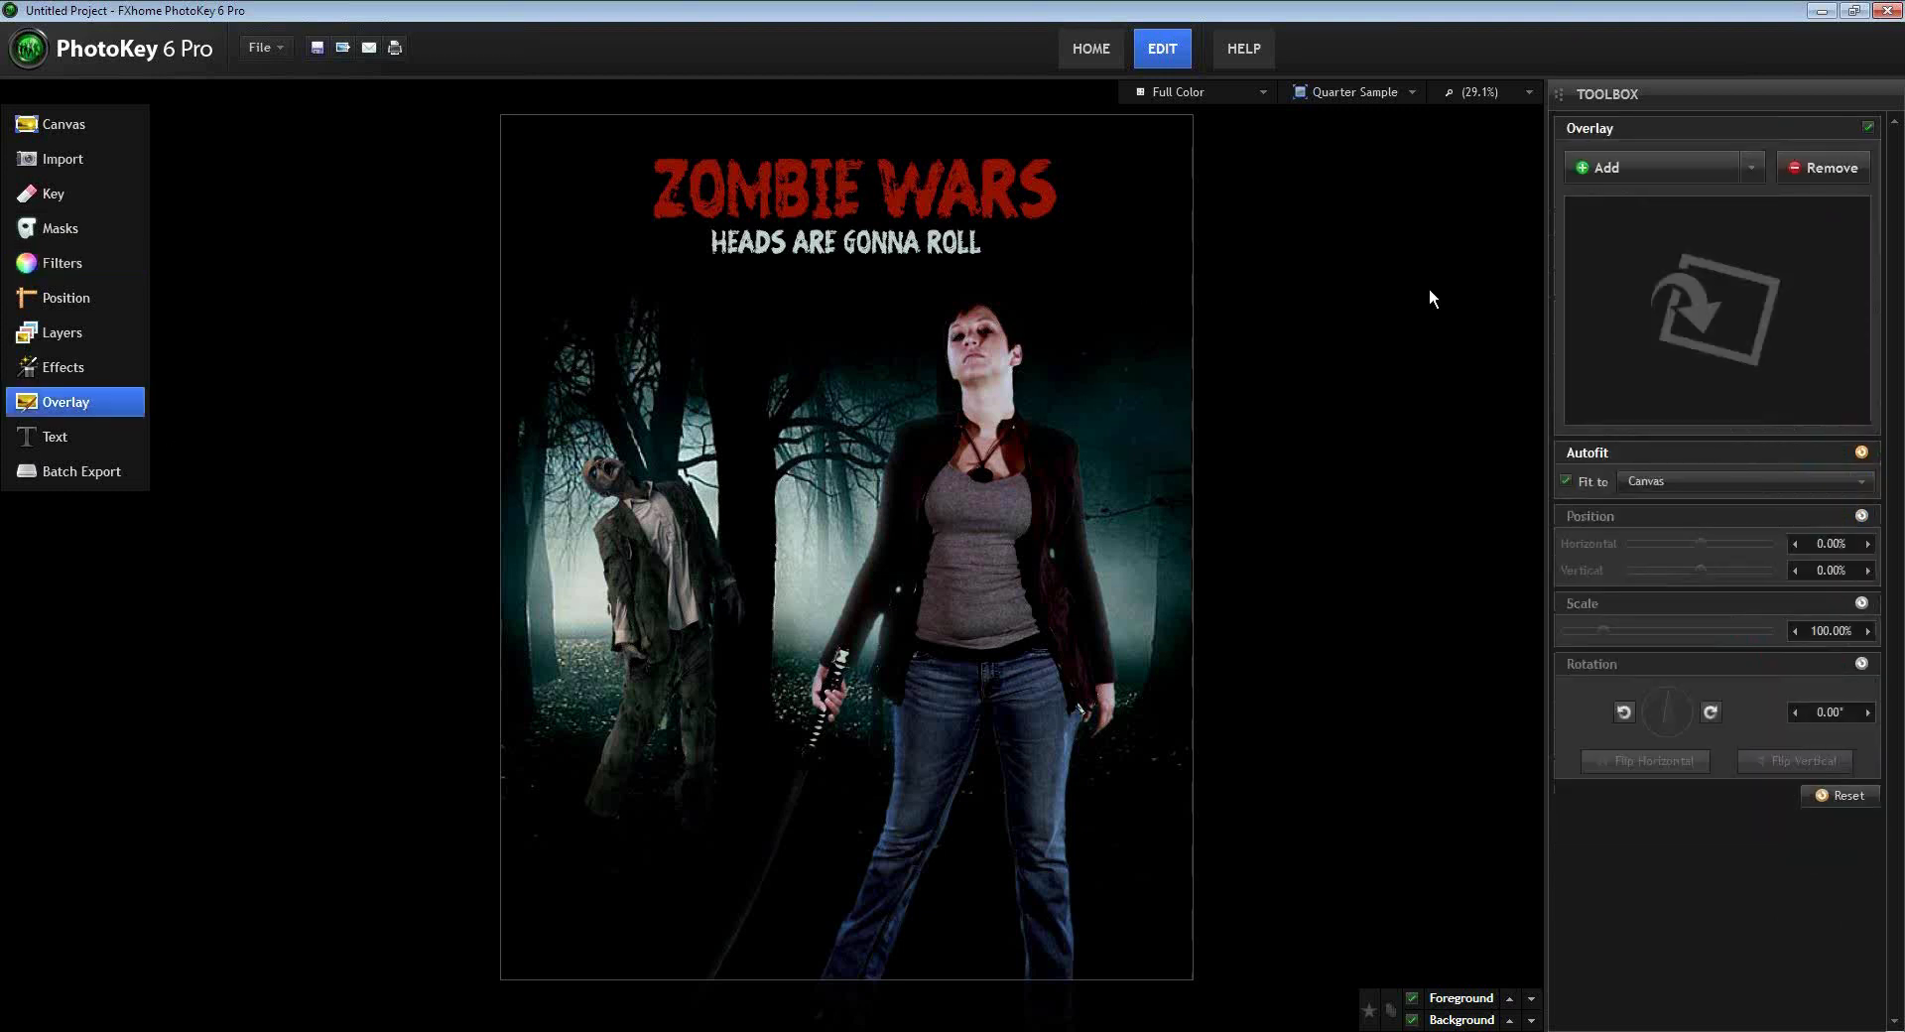
click(1616, 169)
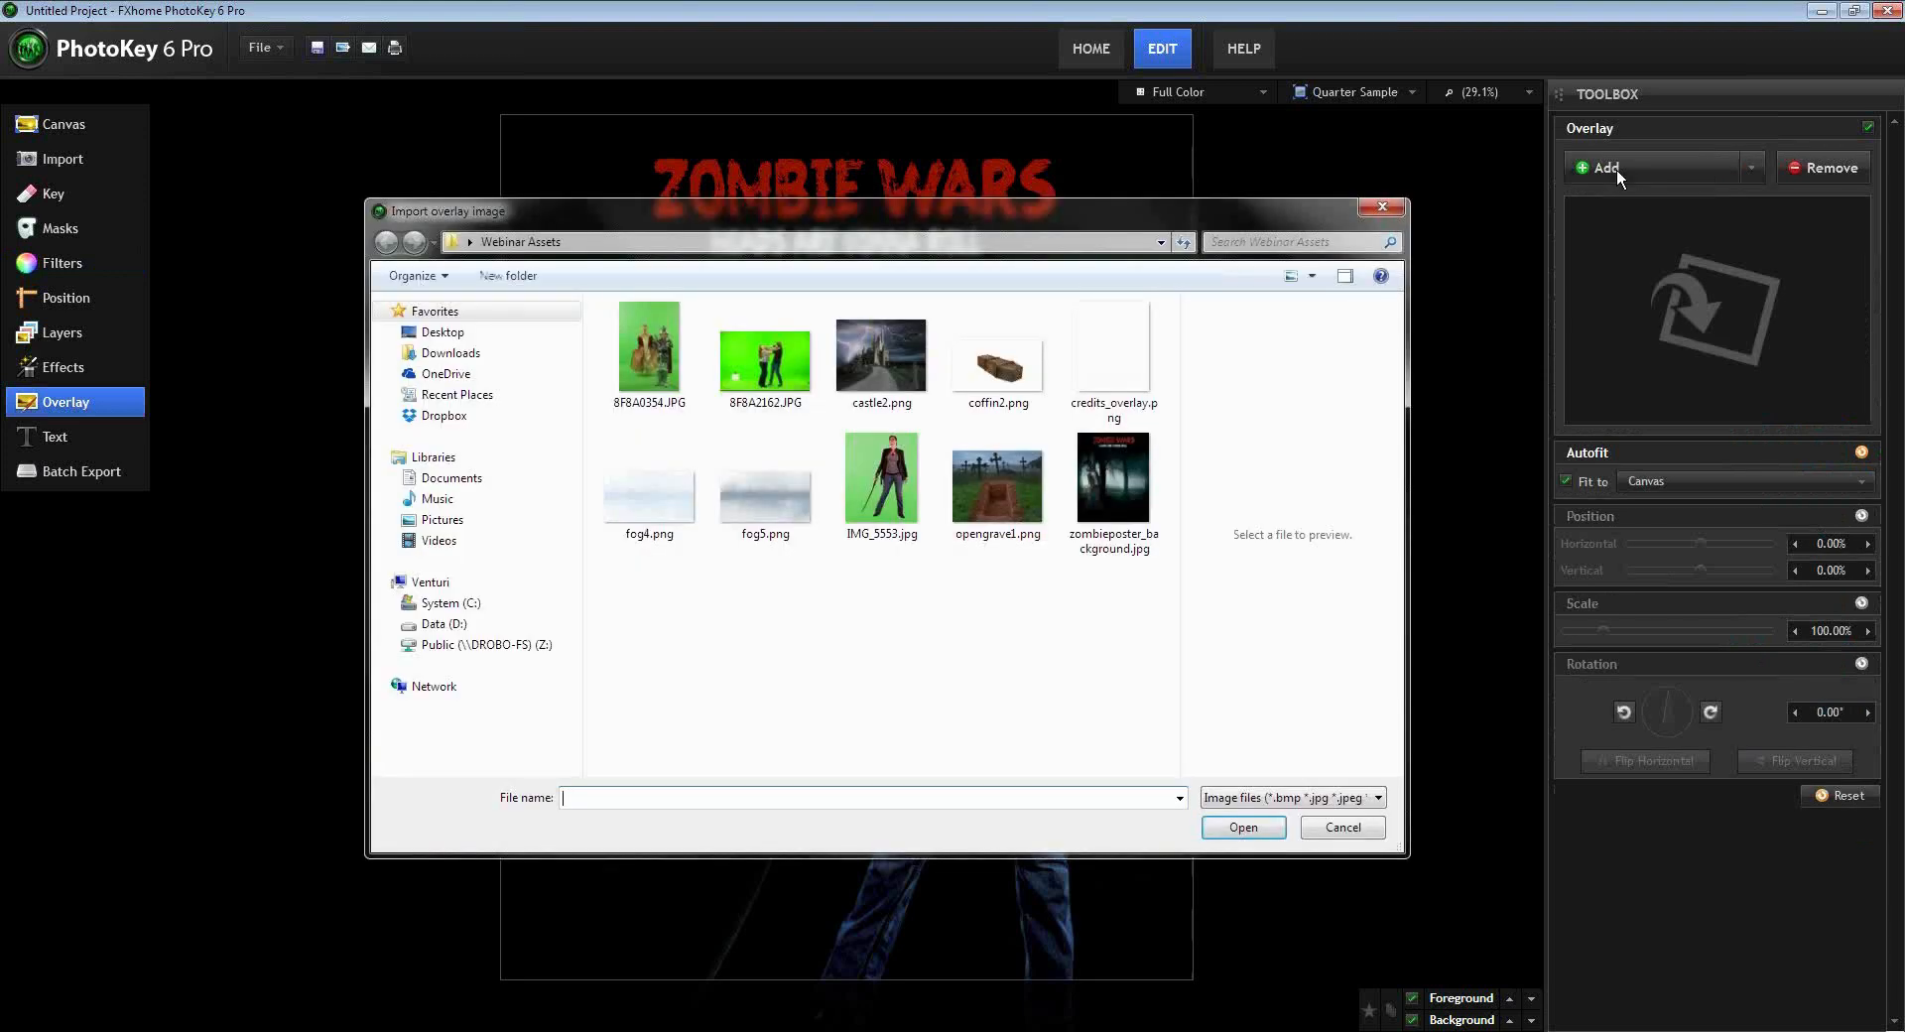
click(1113, 352)
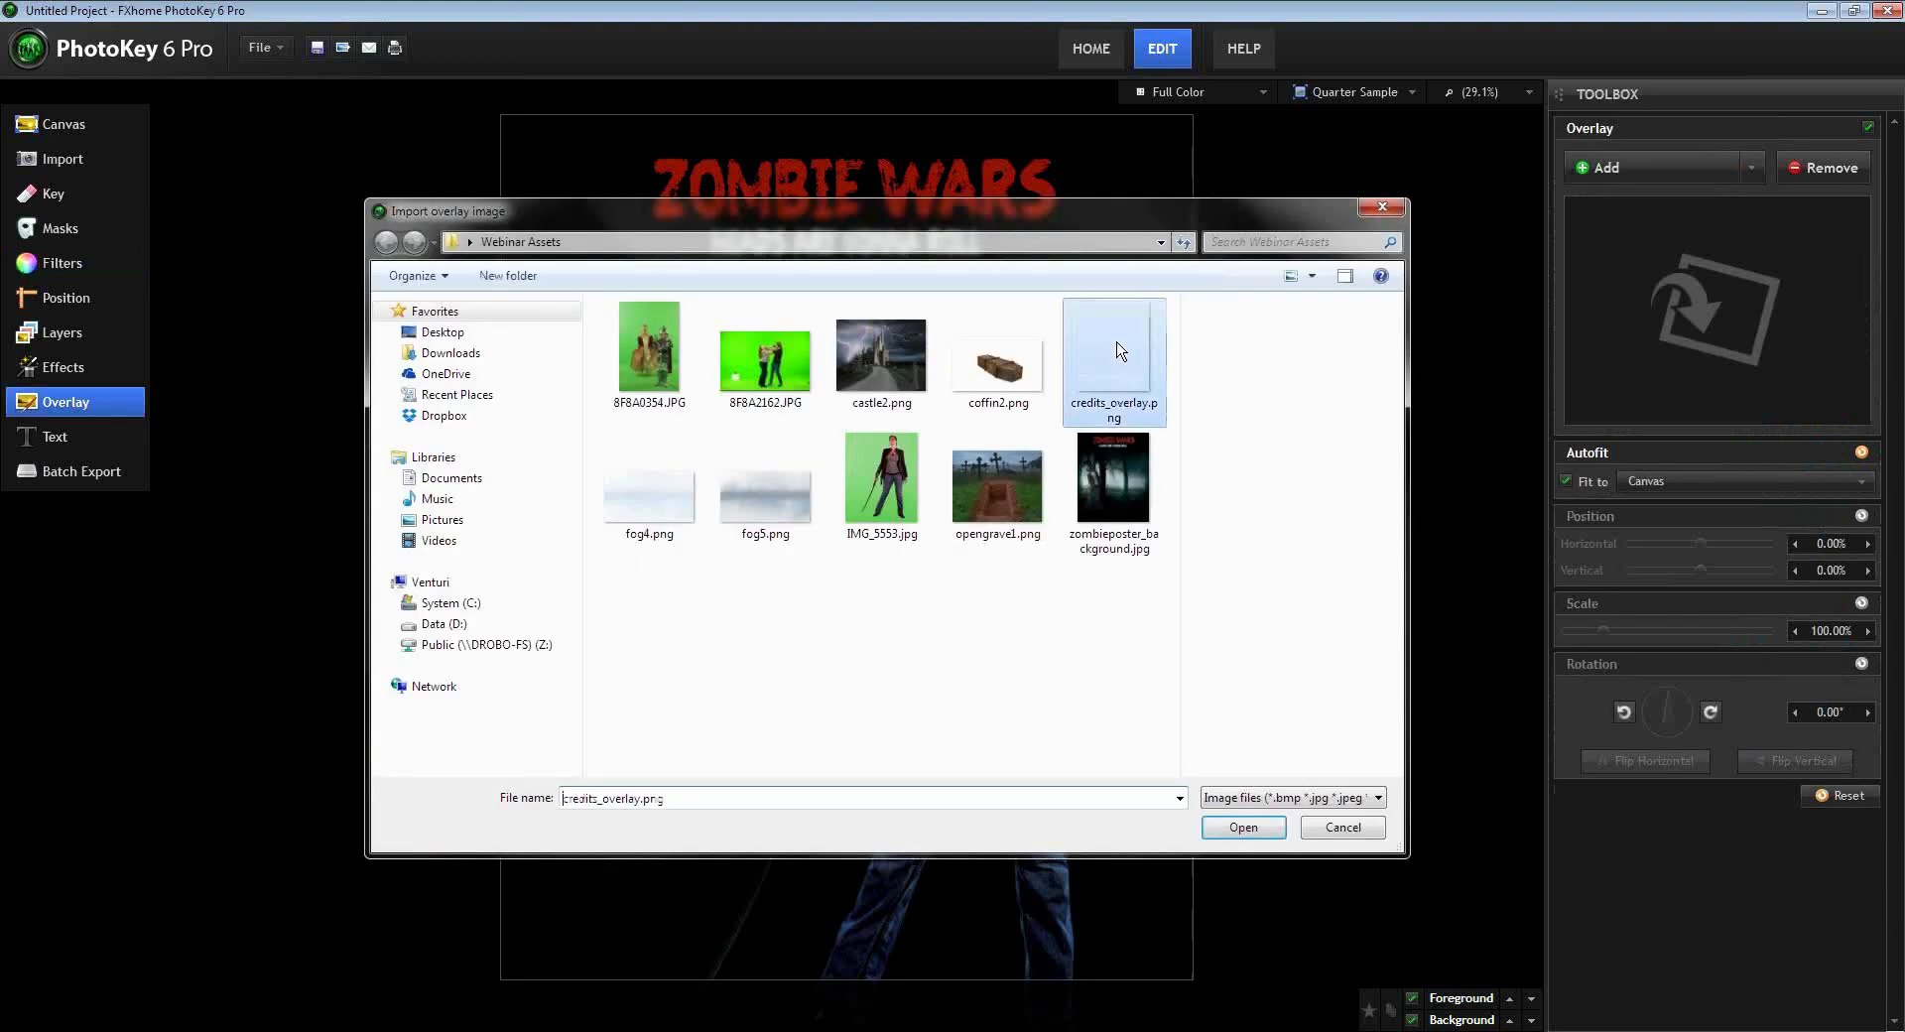
click(1245, 827)
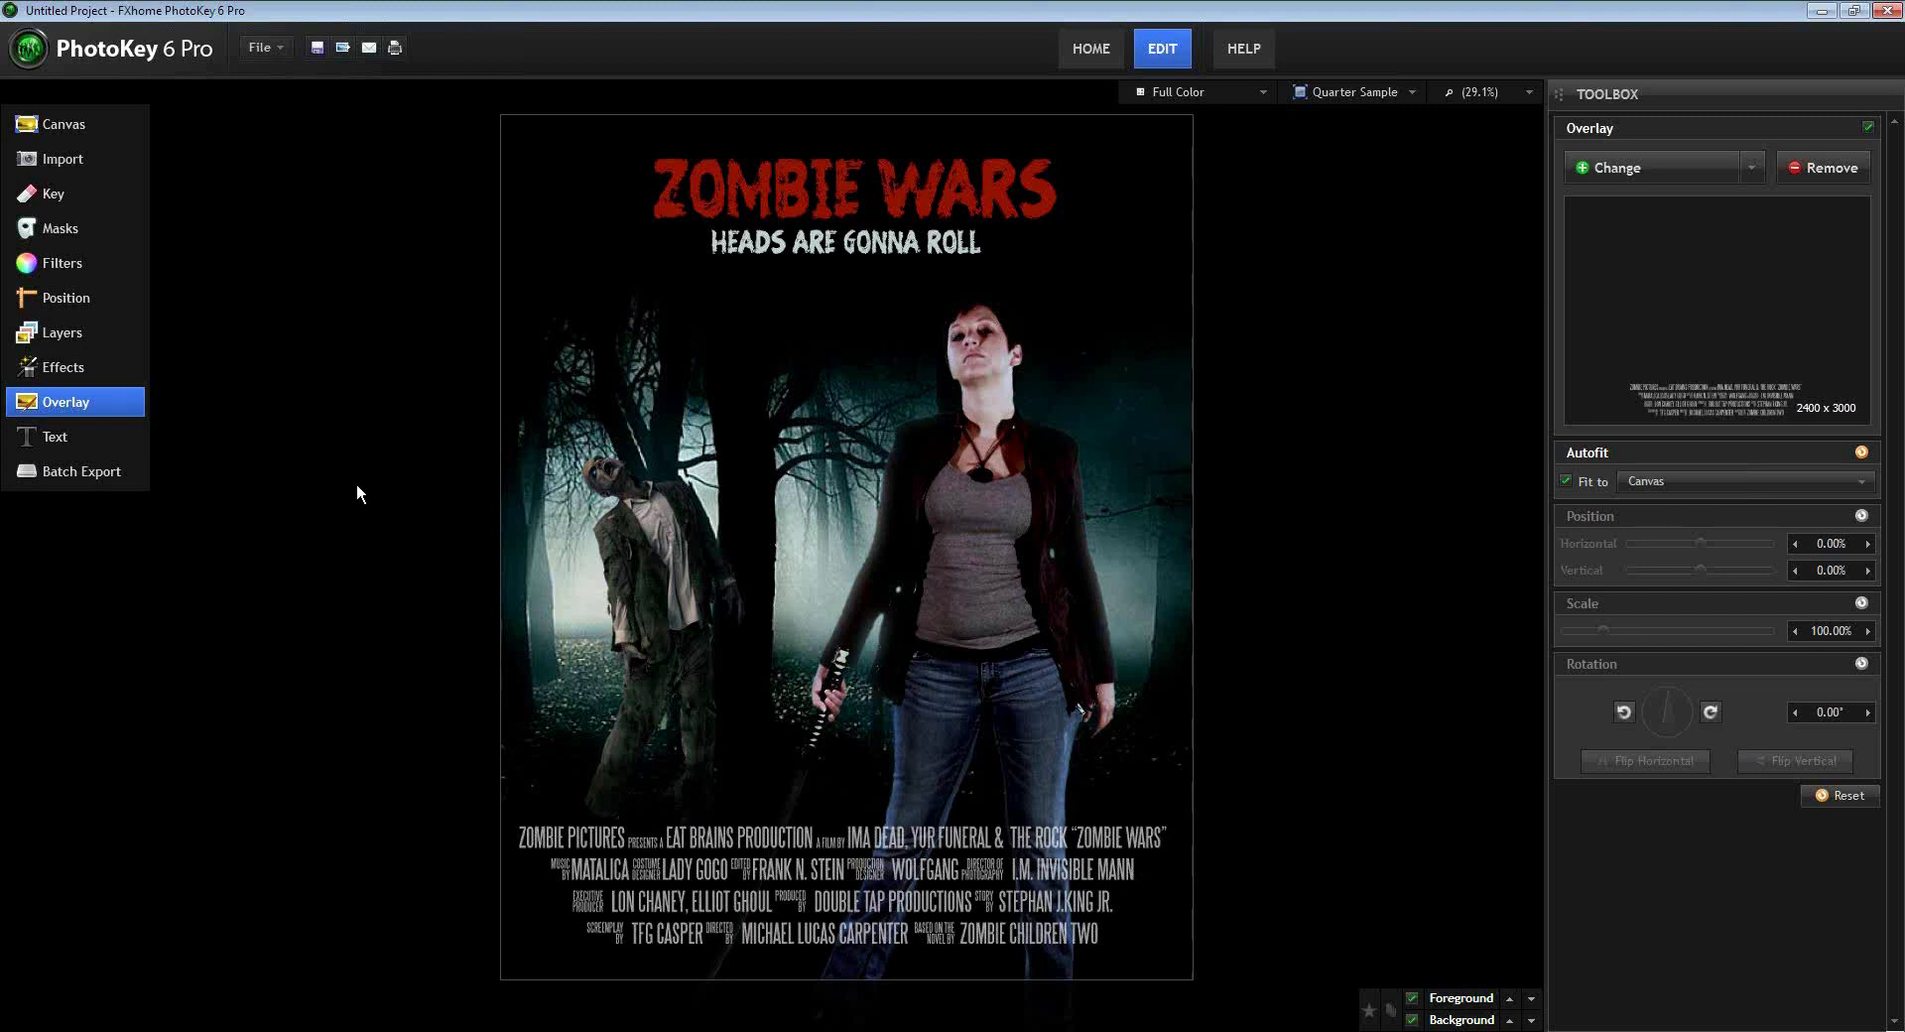
- Try the Bleach Bypass effect on the poster with its strength at 13%, and switch it off
click(61, 367)
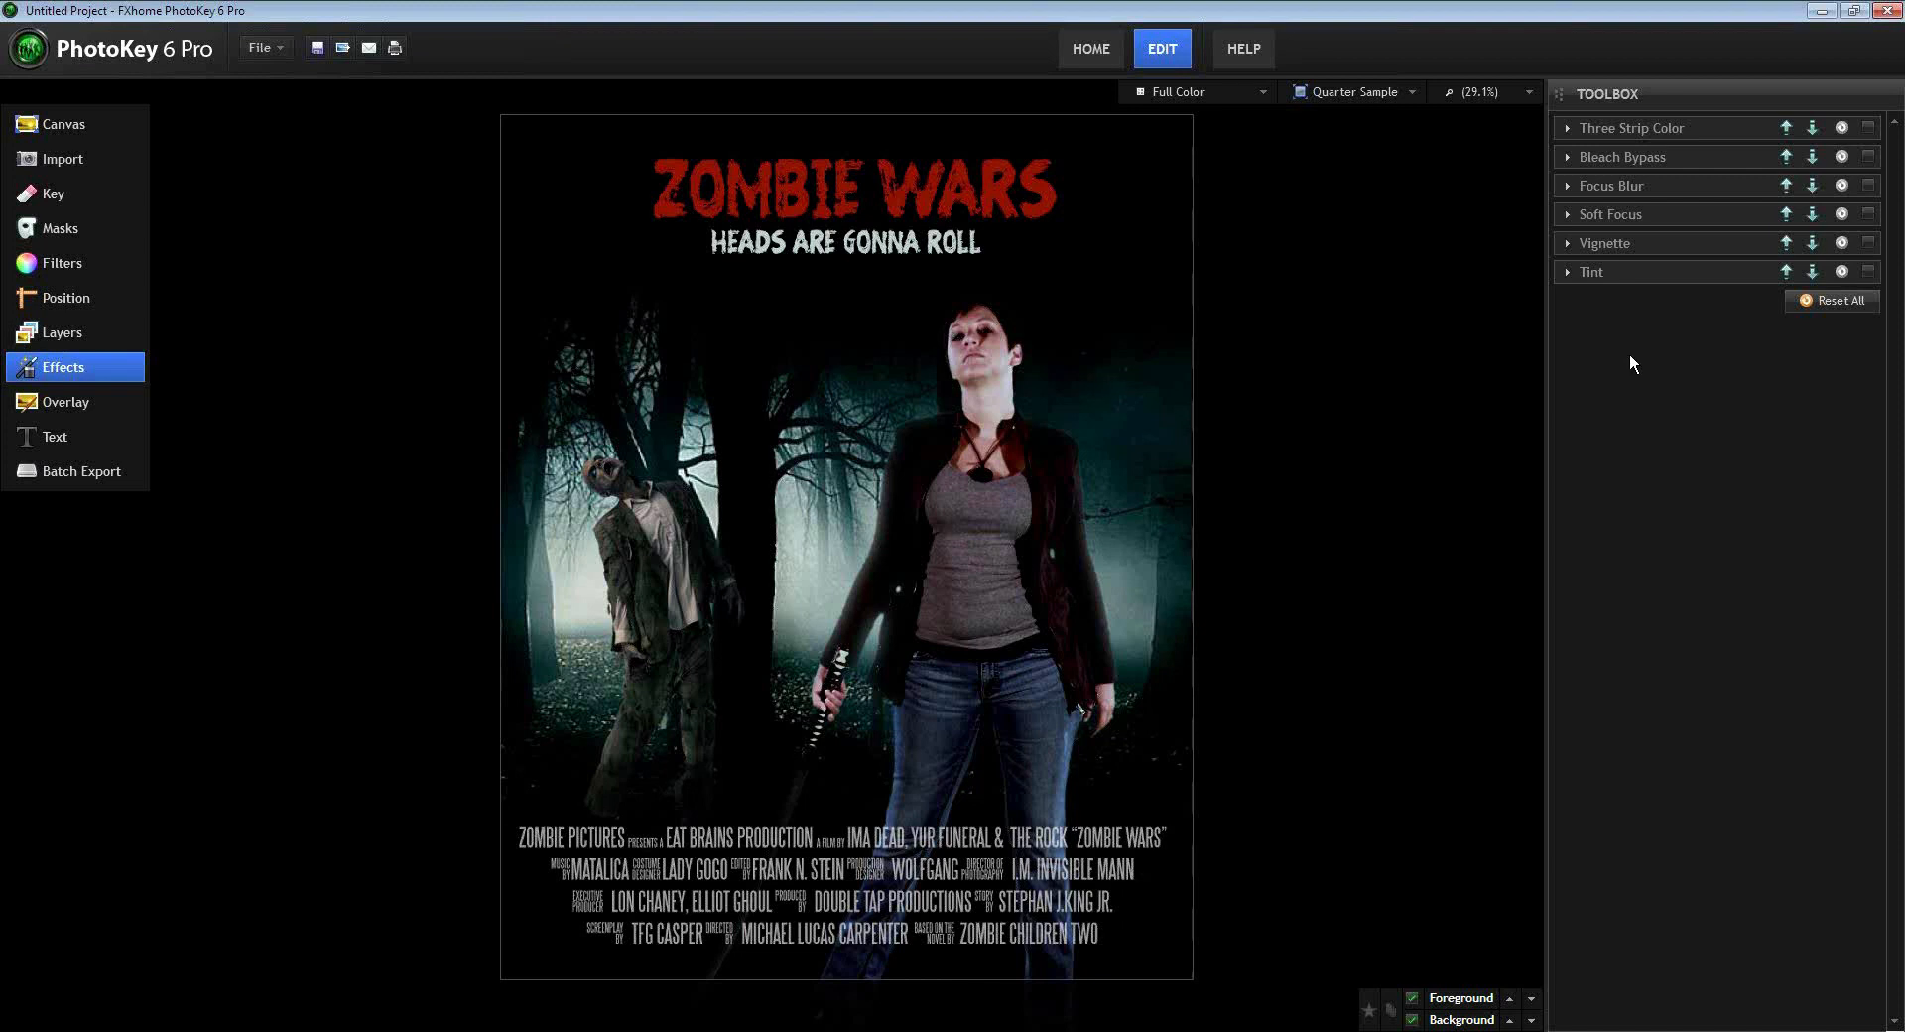
click(1867, 156)
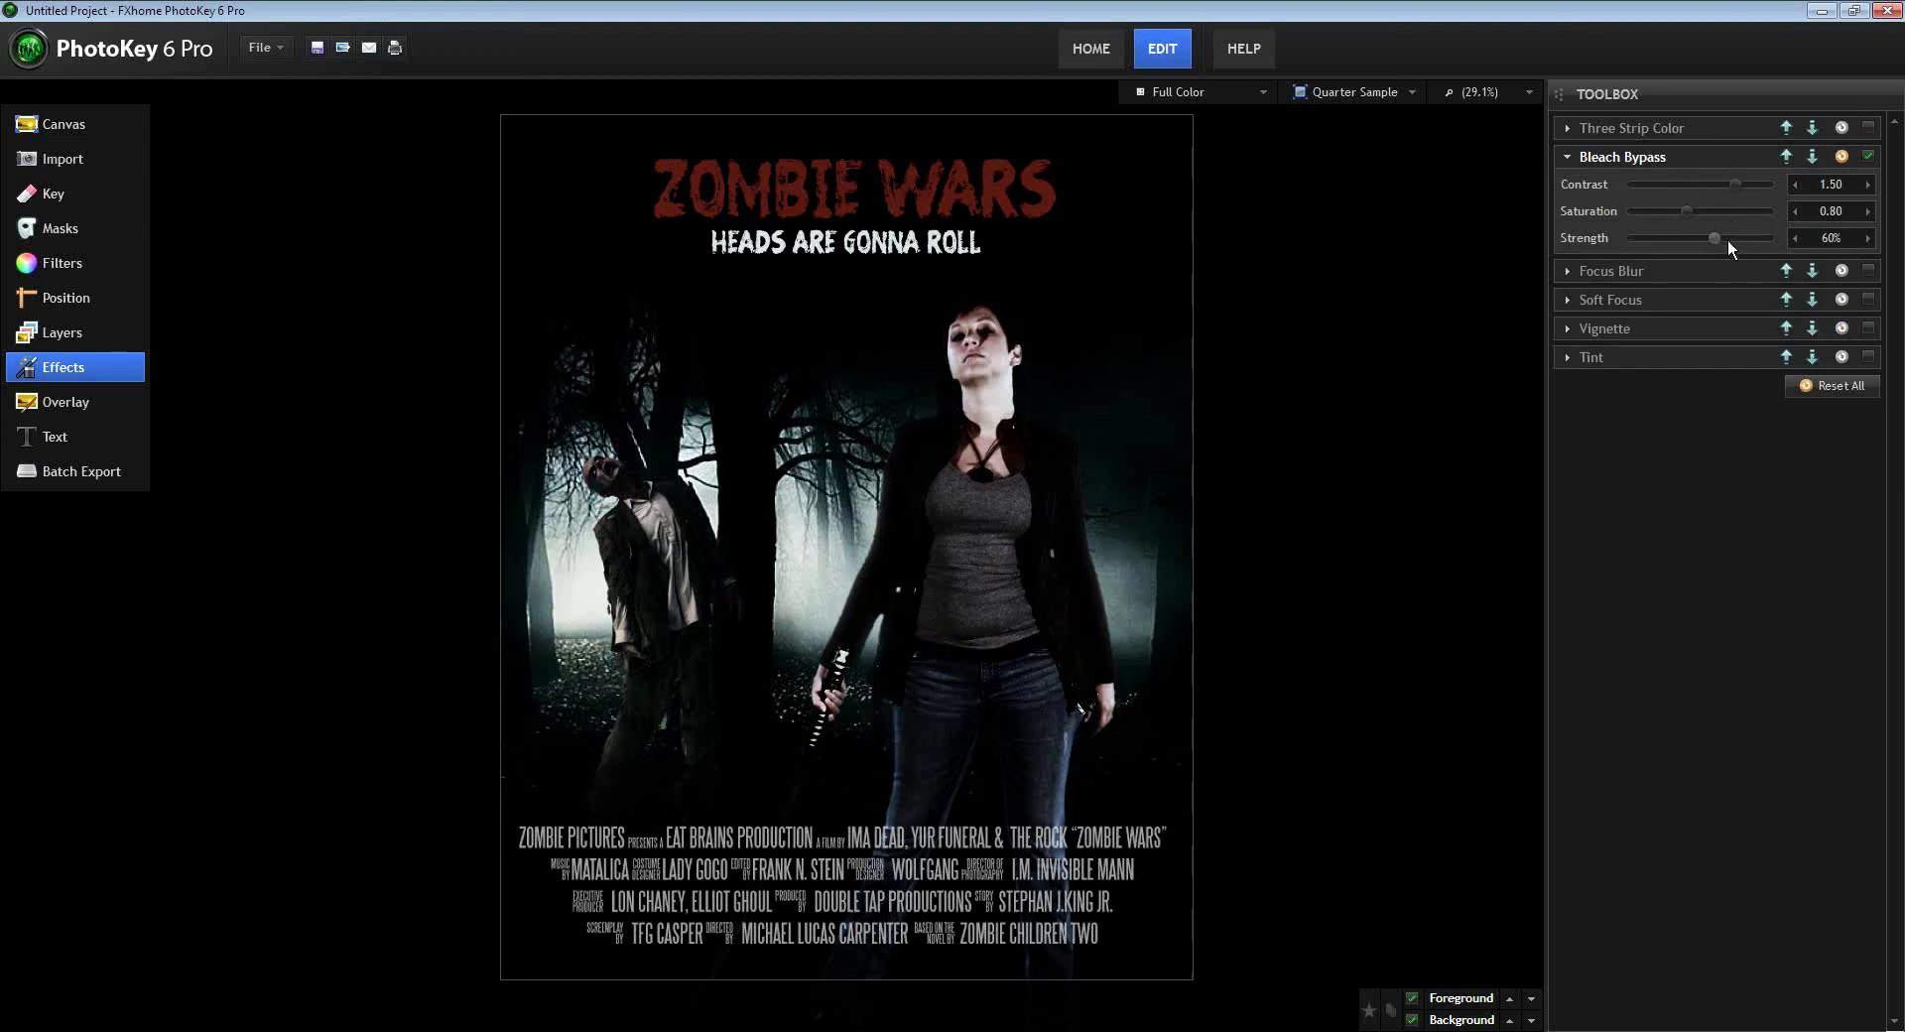
drag(1717, 239, 1649, 241)
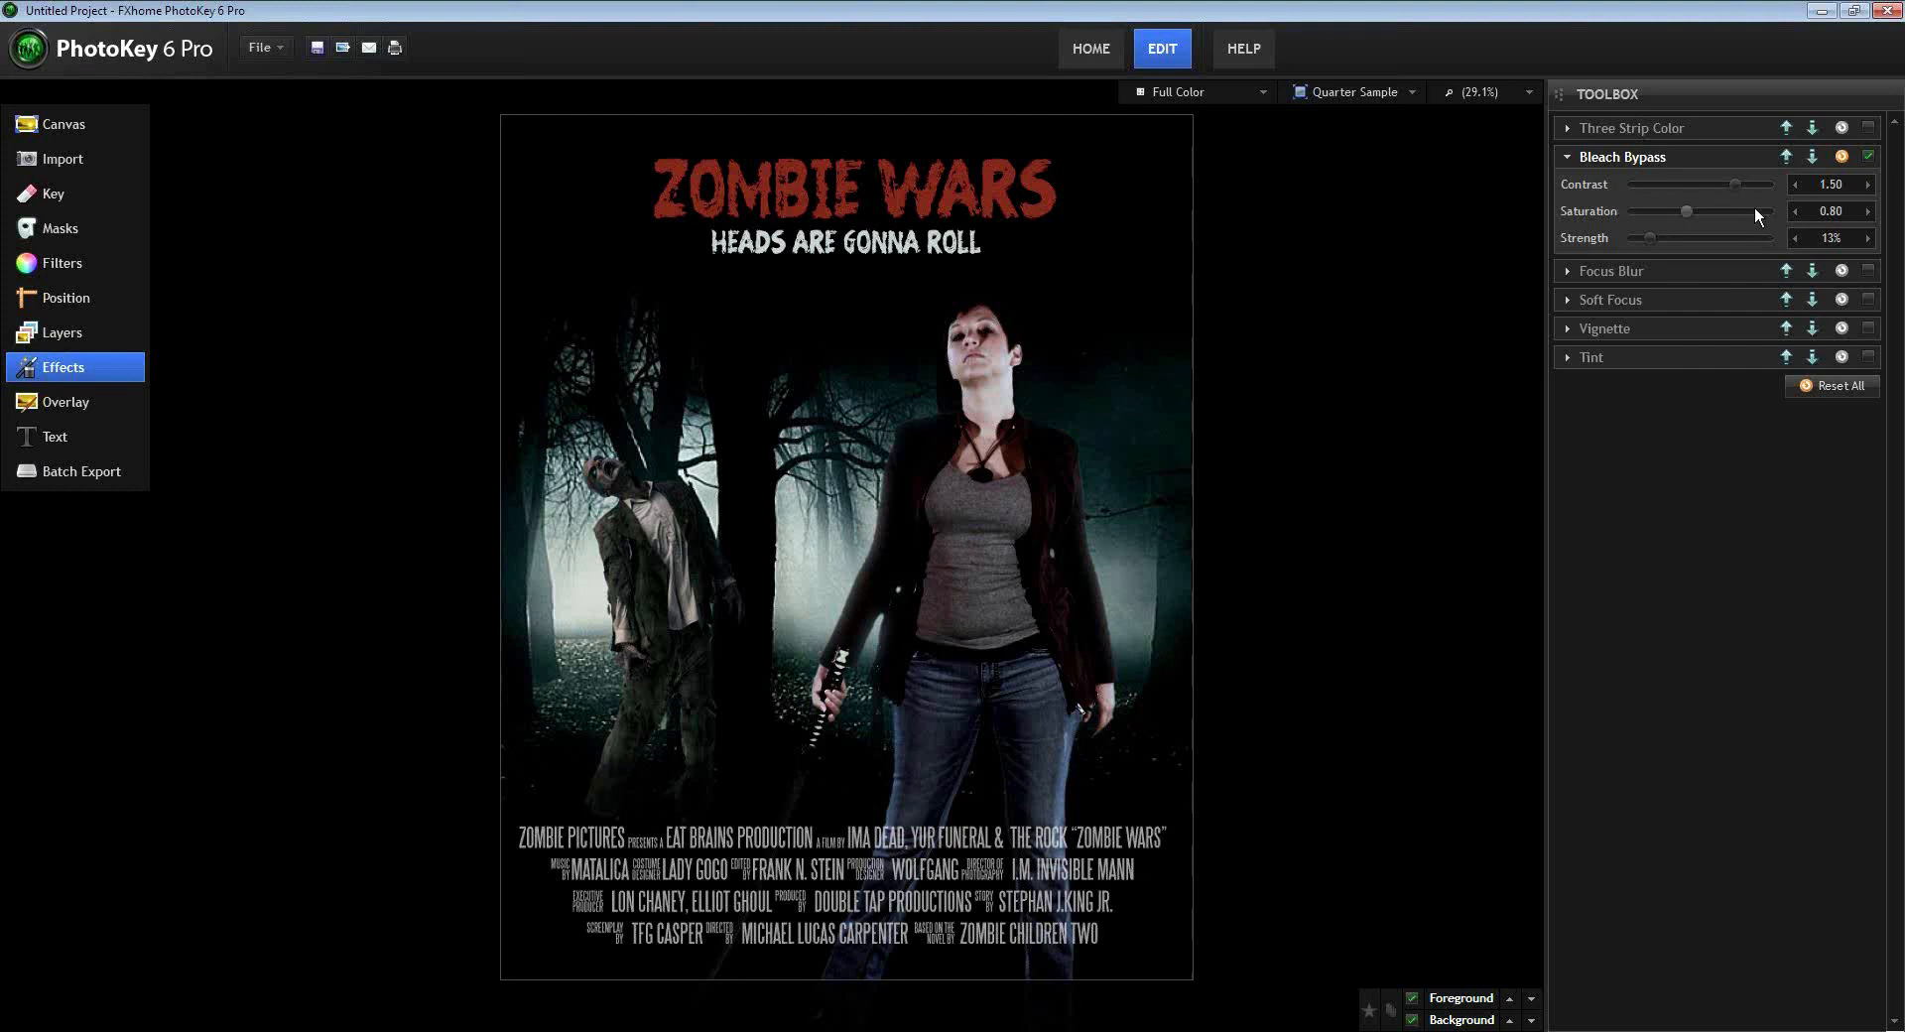
click(1866, 157)
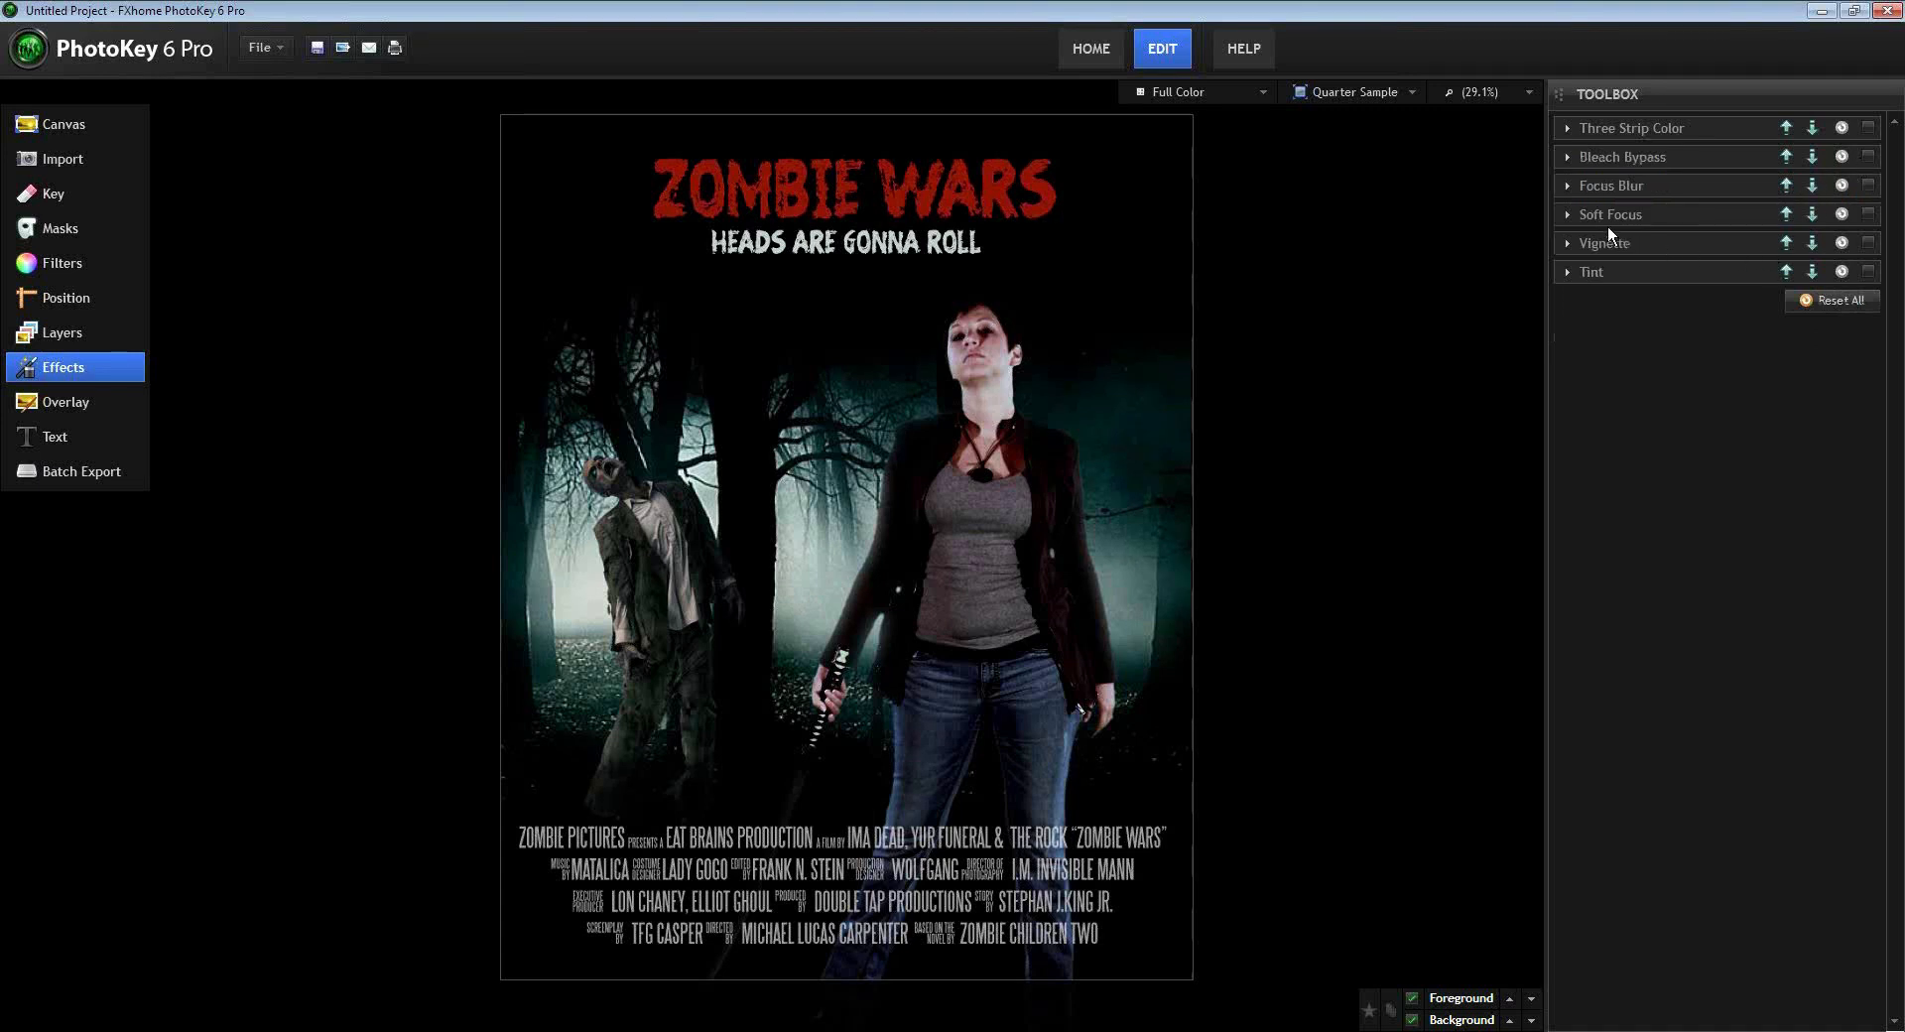
- Try a radial Focus Blur centred on the woman's face with 20% spread, and switch it off
click(1867, 185)
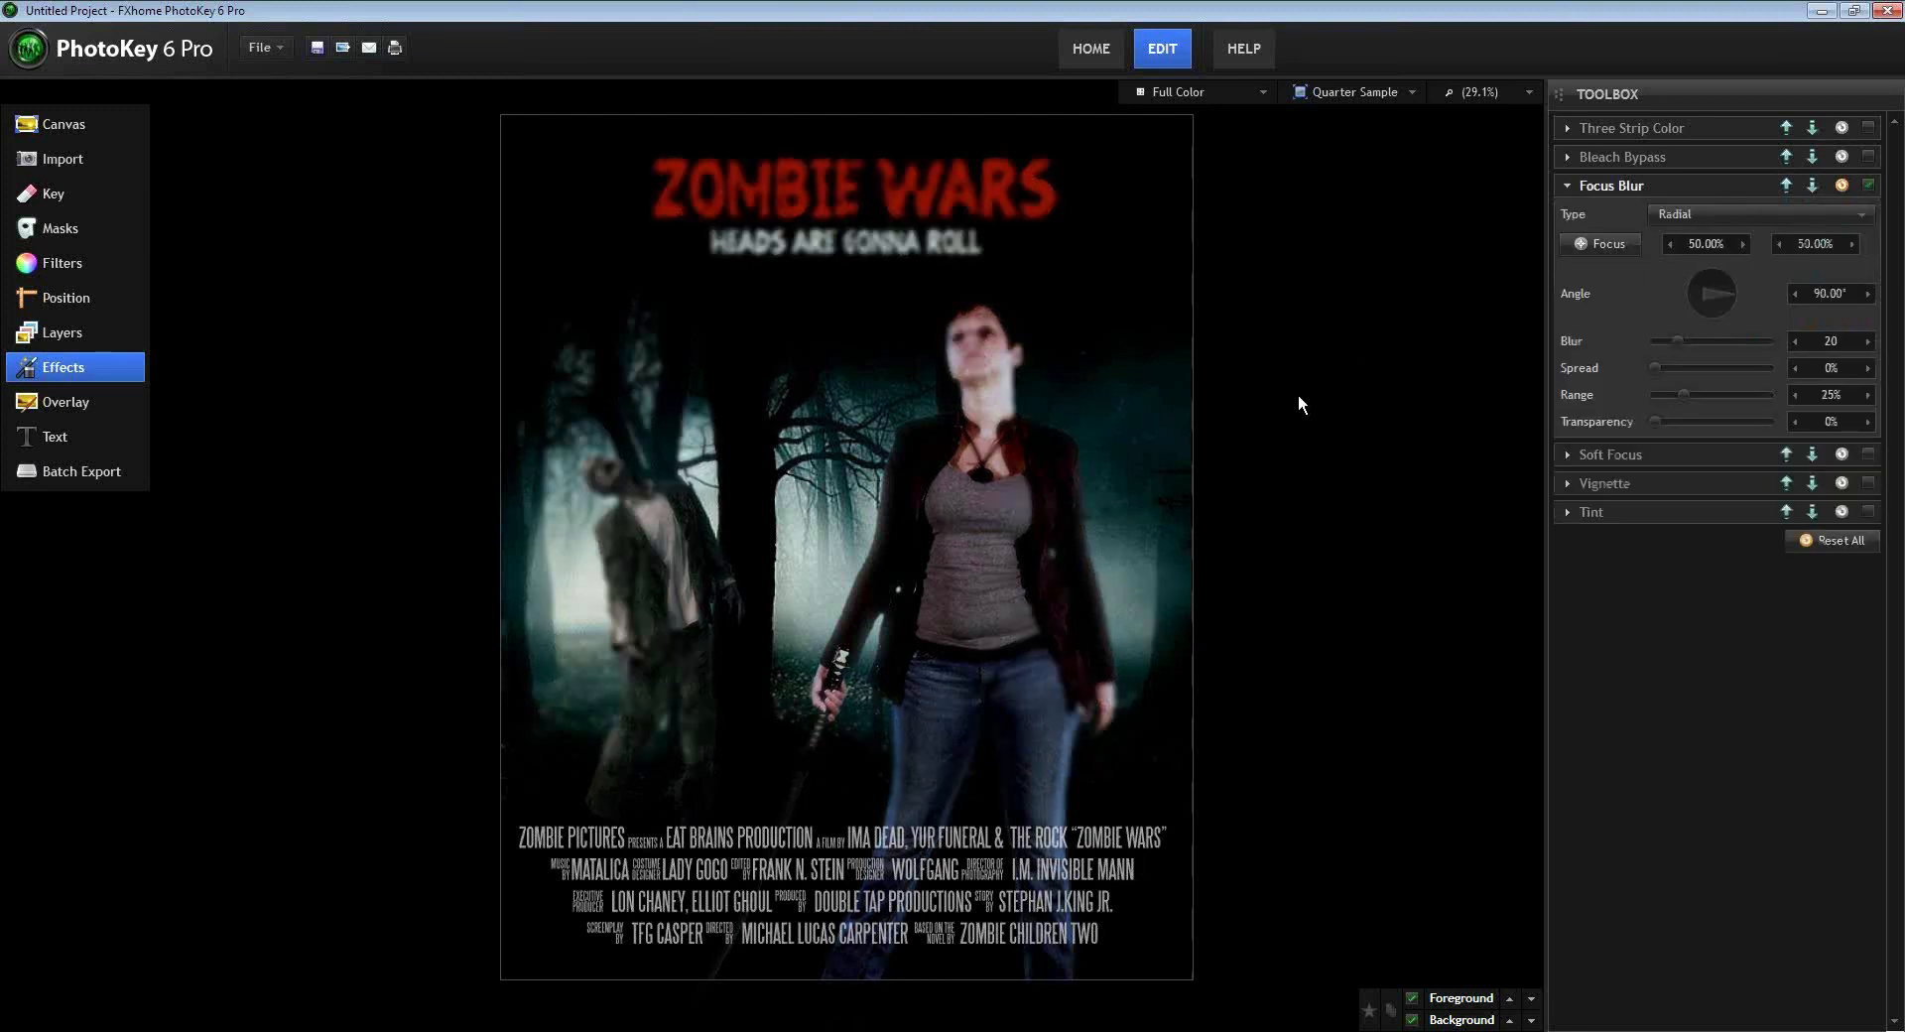
click(1580, 241)
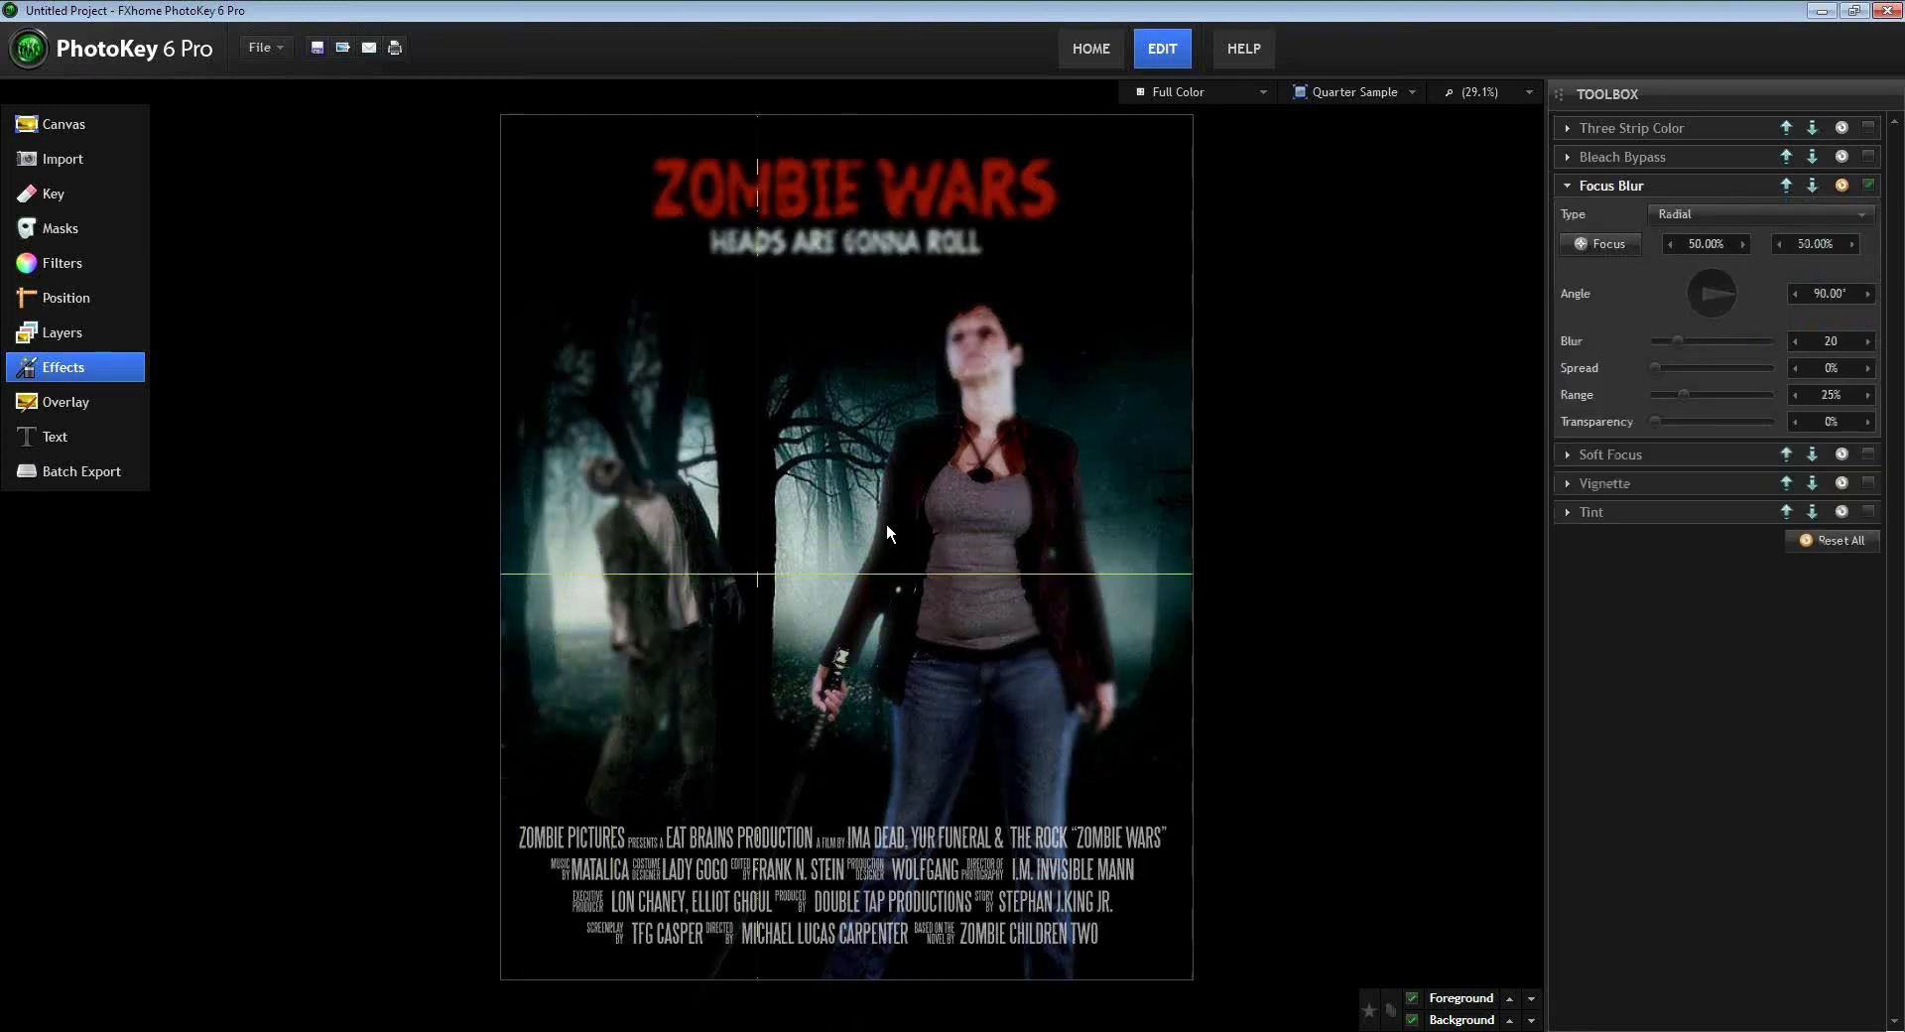
click(974, 355)
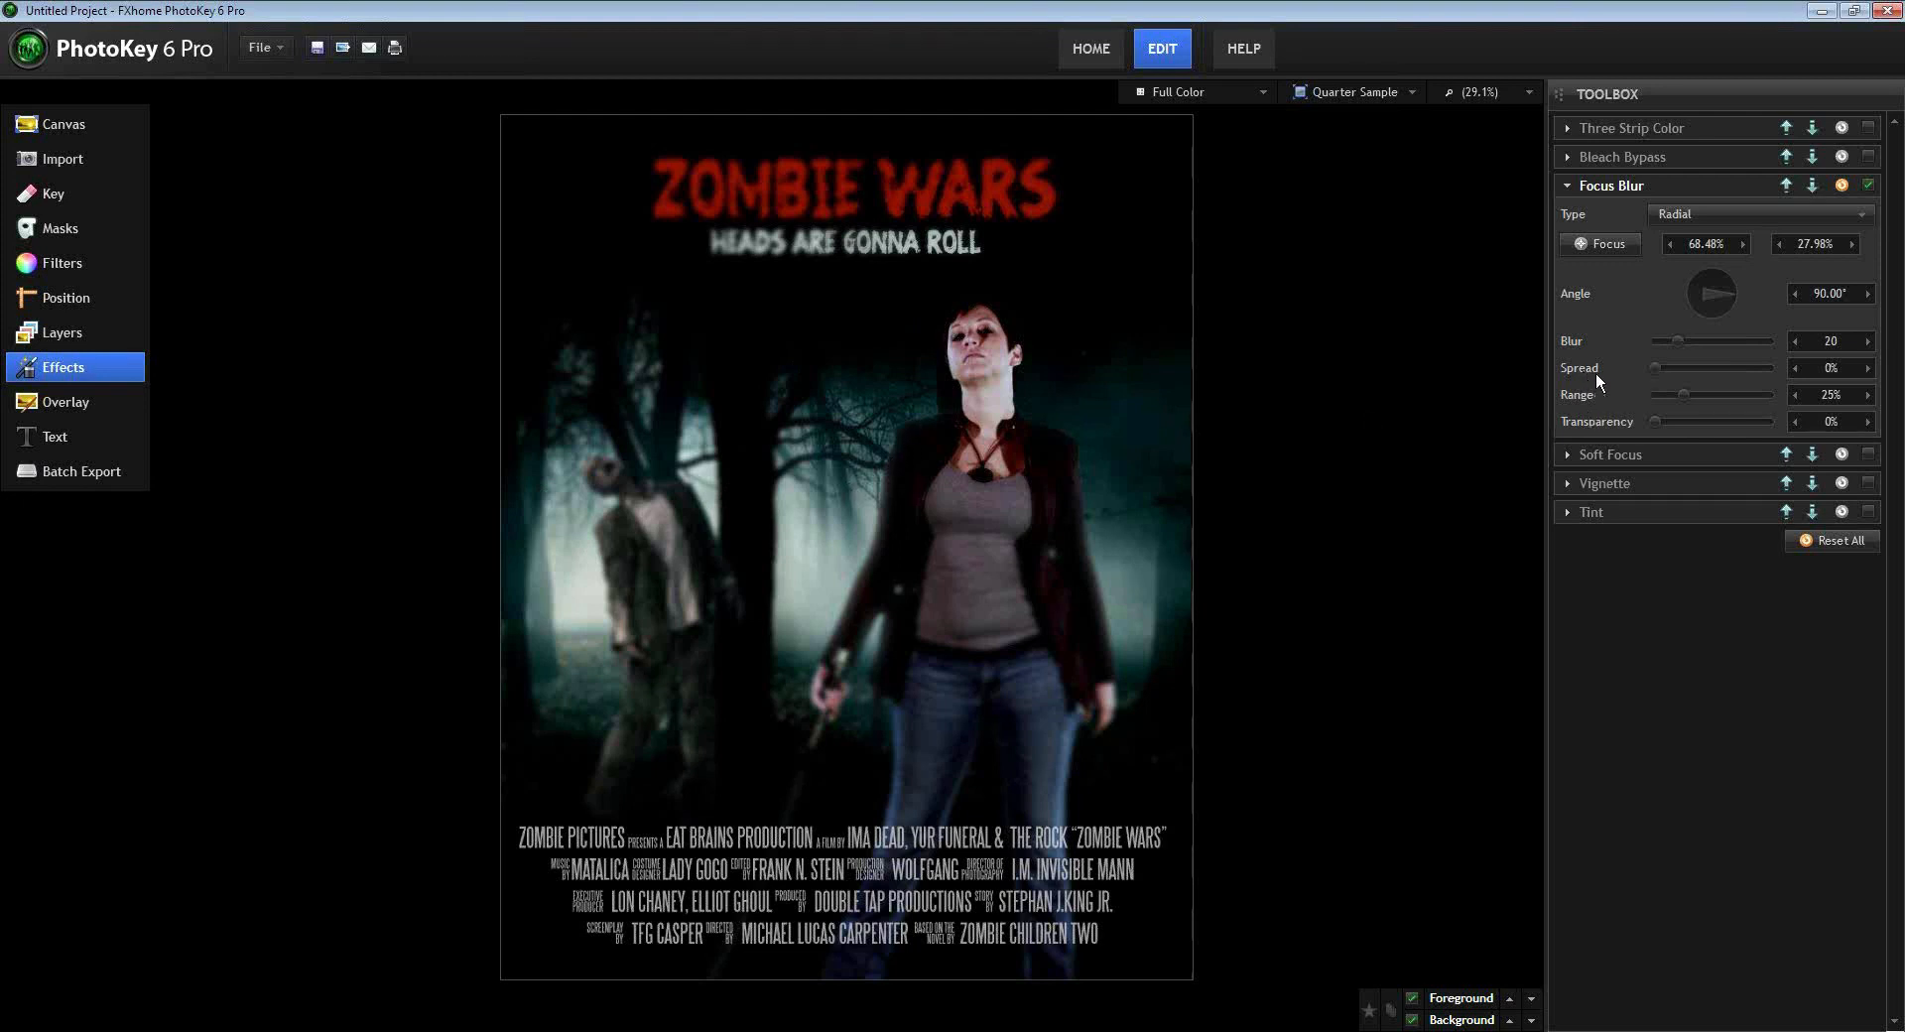
drag(1654, 369, 1677, 370)
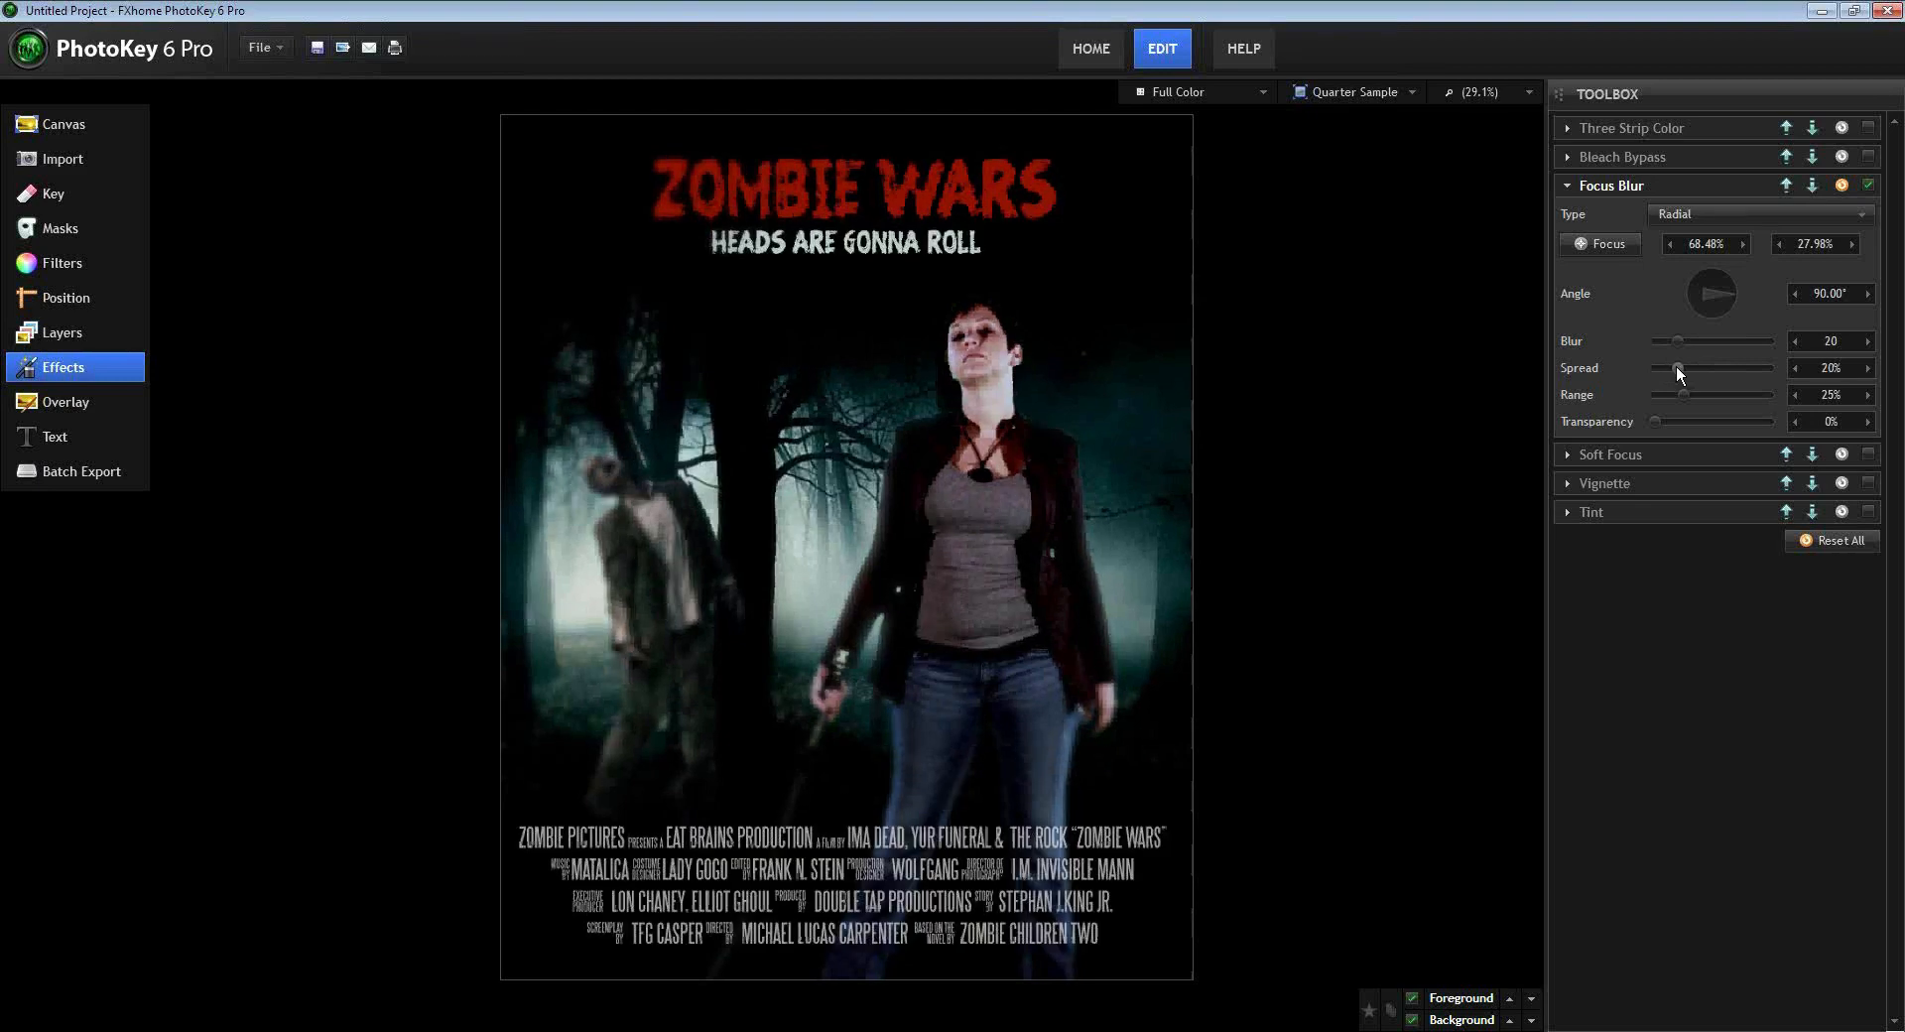
click(1868, 185)
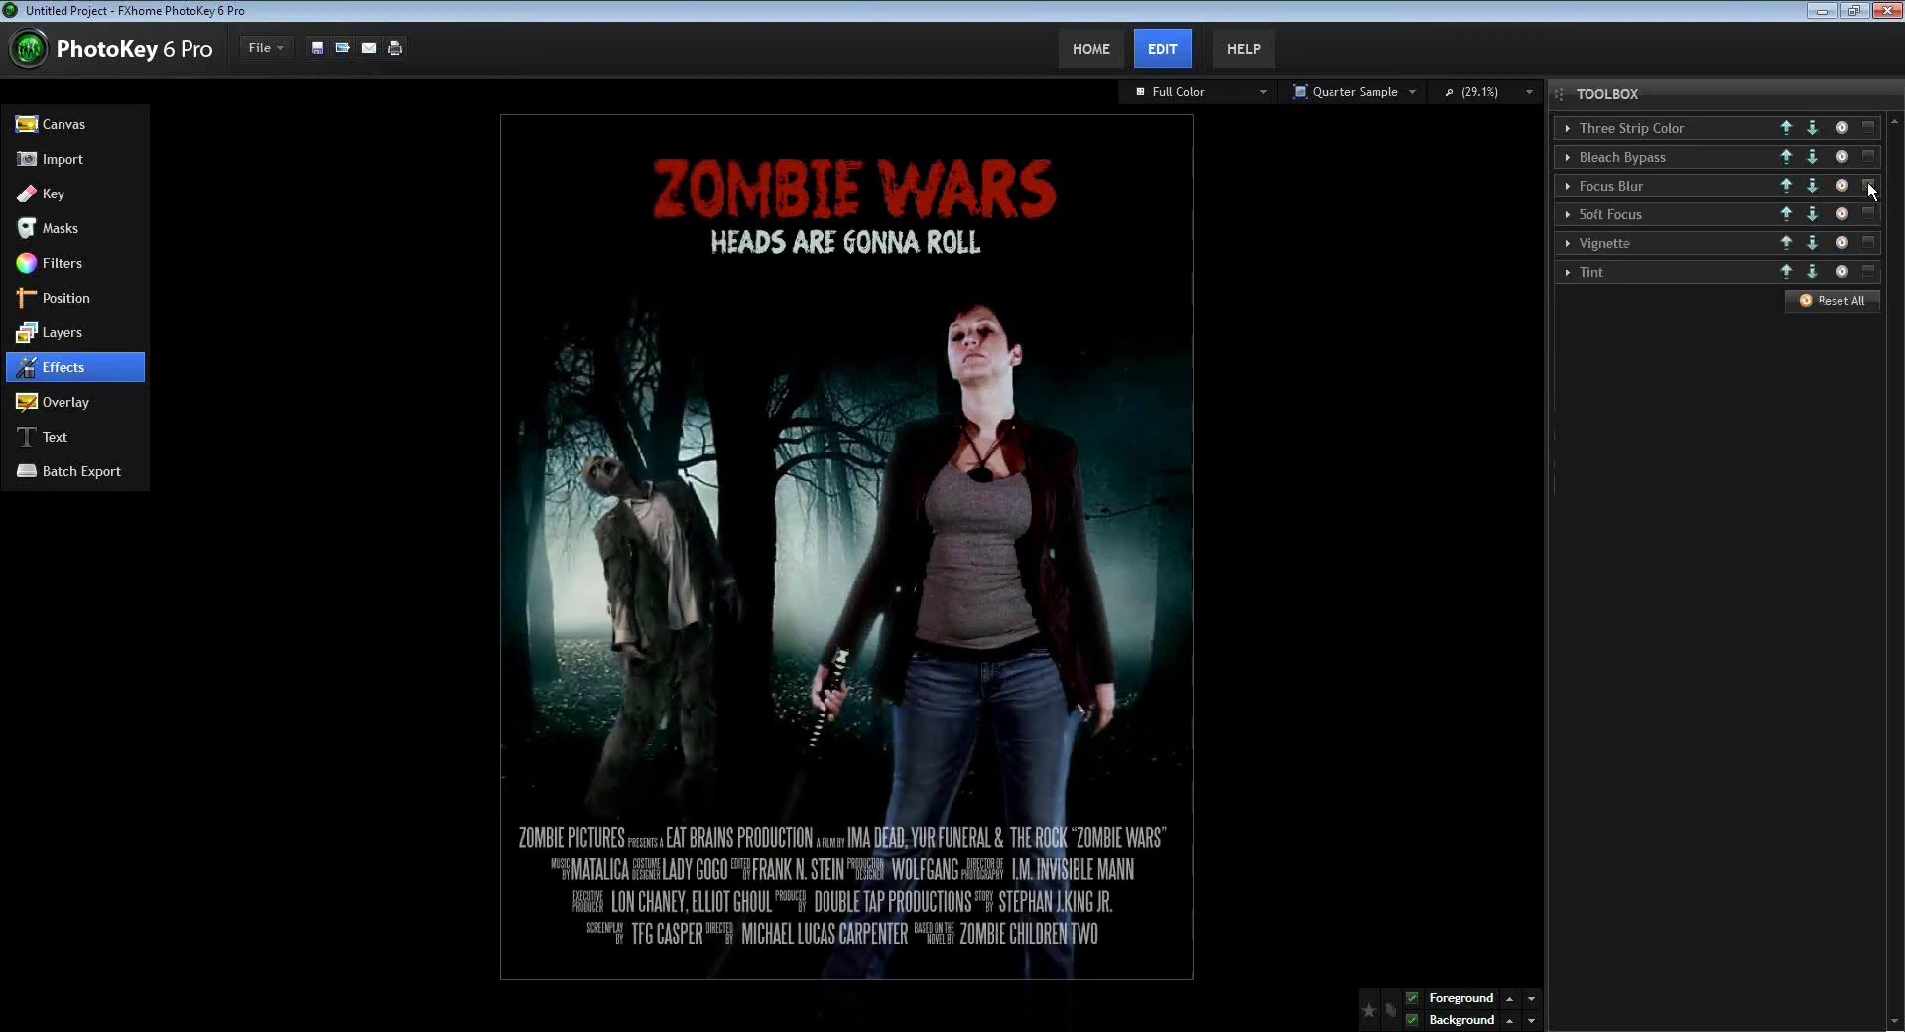
- Try the Vignette effect with the Bold and Light presets, and switch it off
click(1567, 243)
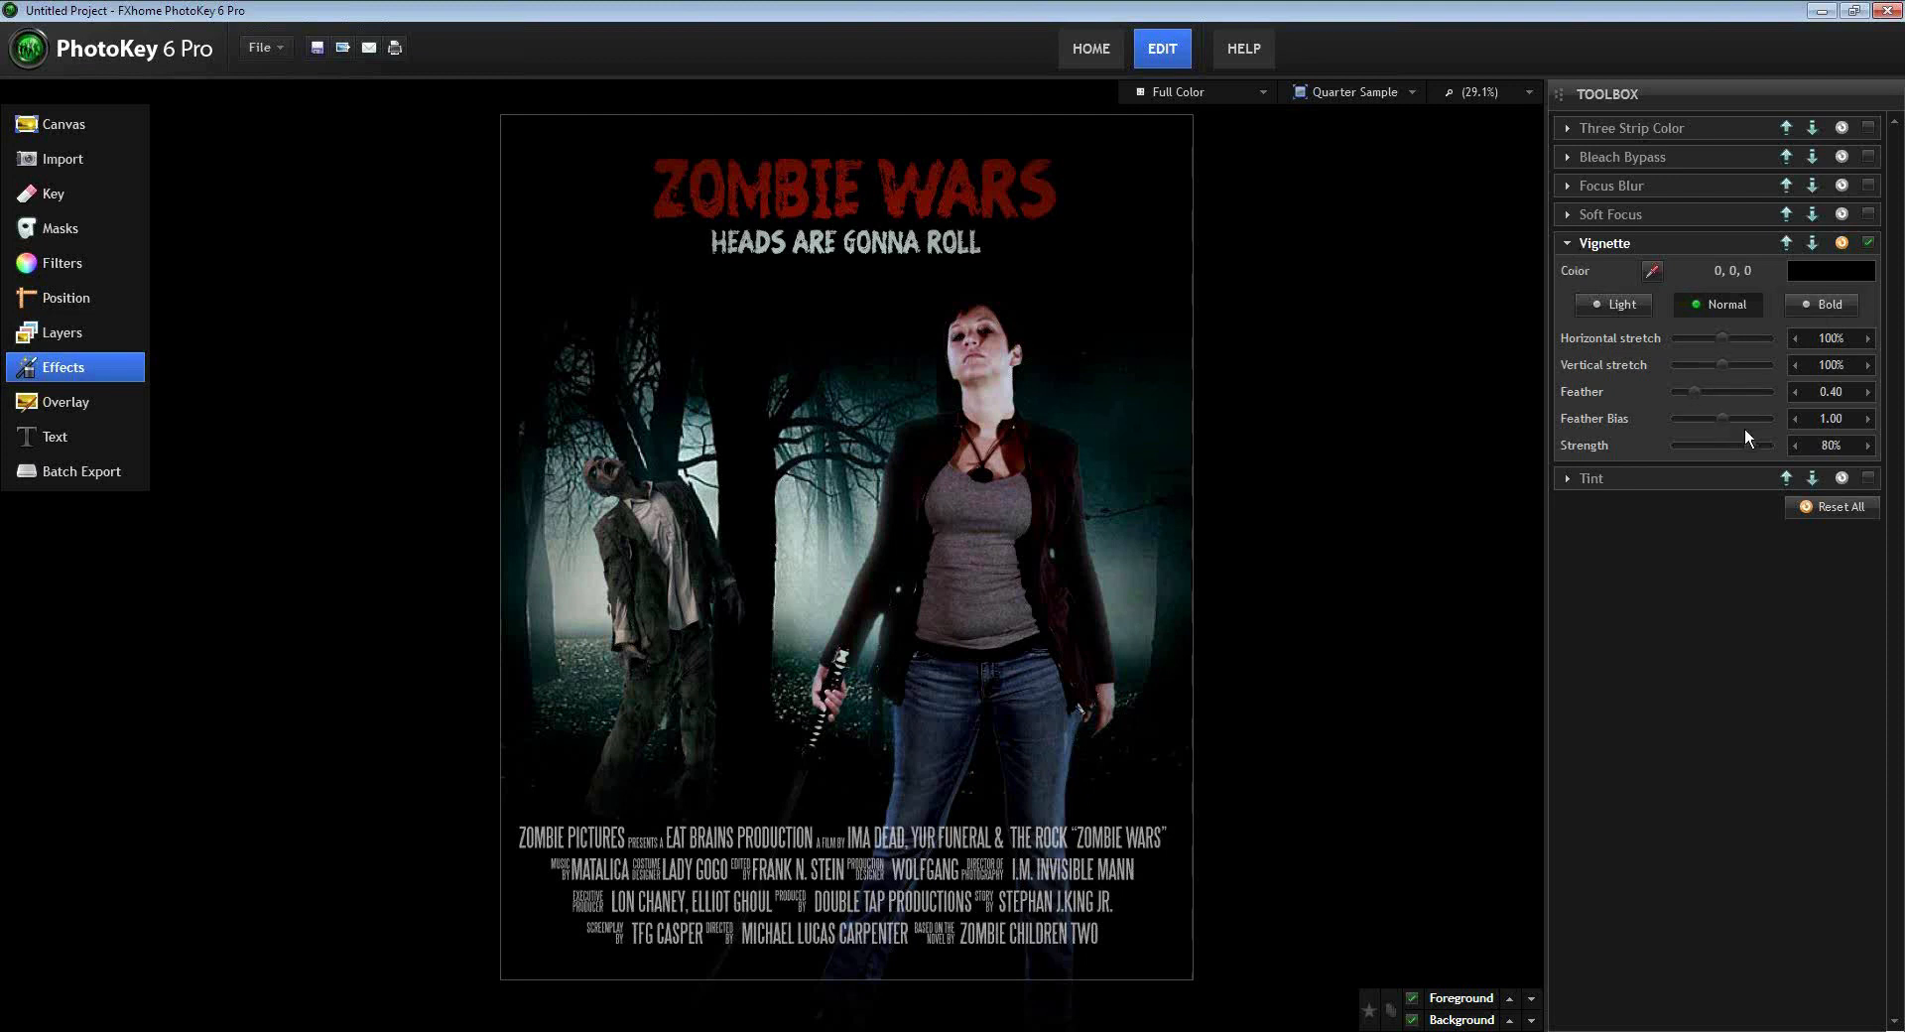
click(1803, 306)
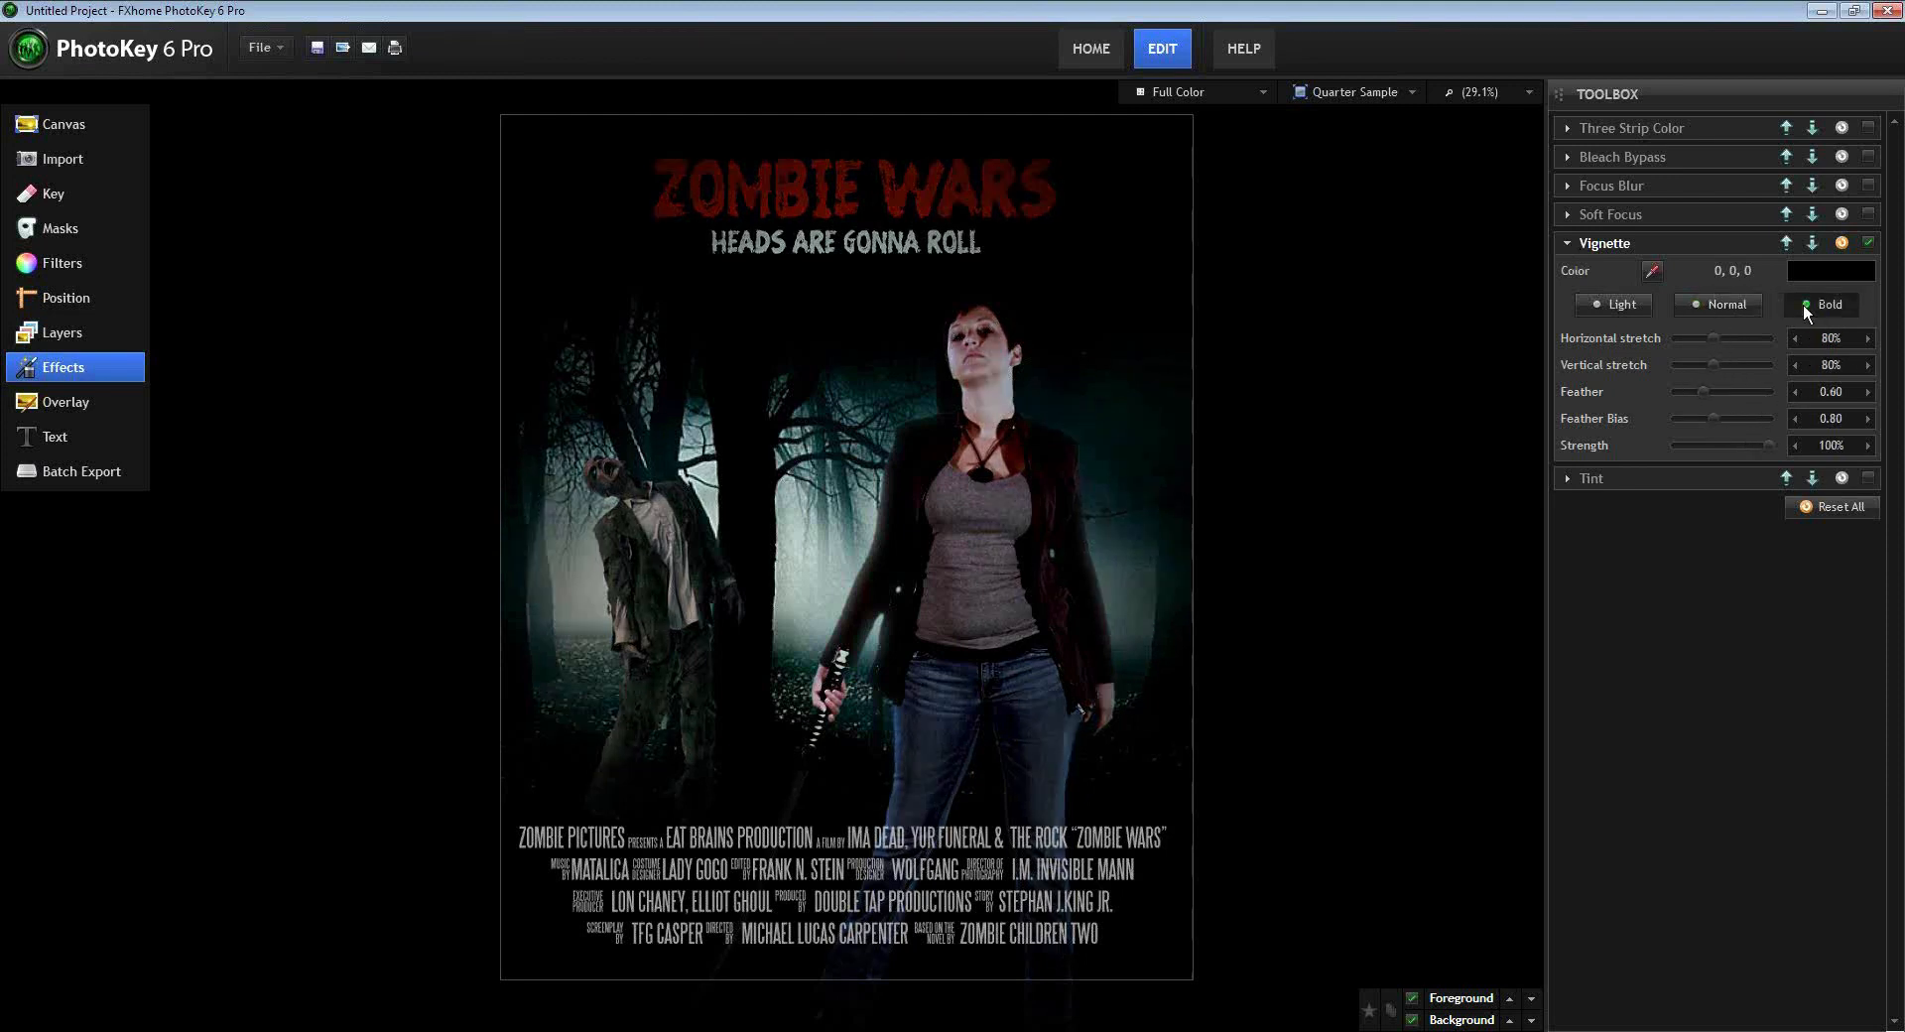
click(1723, 305)
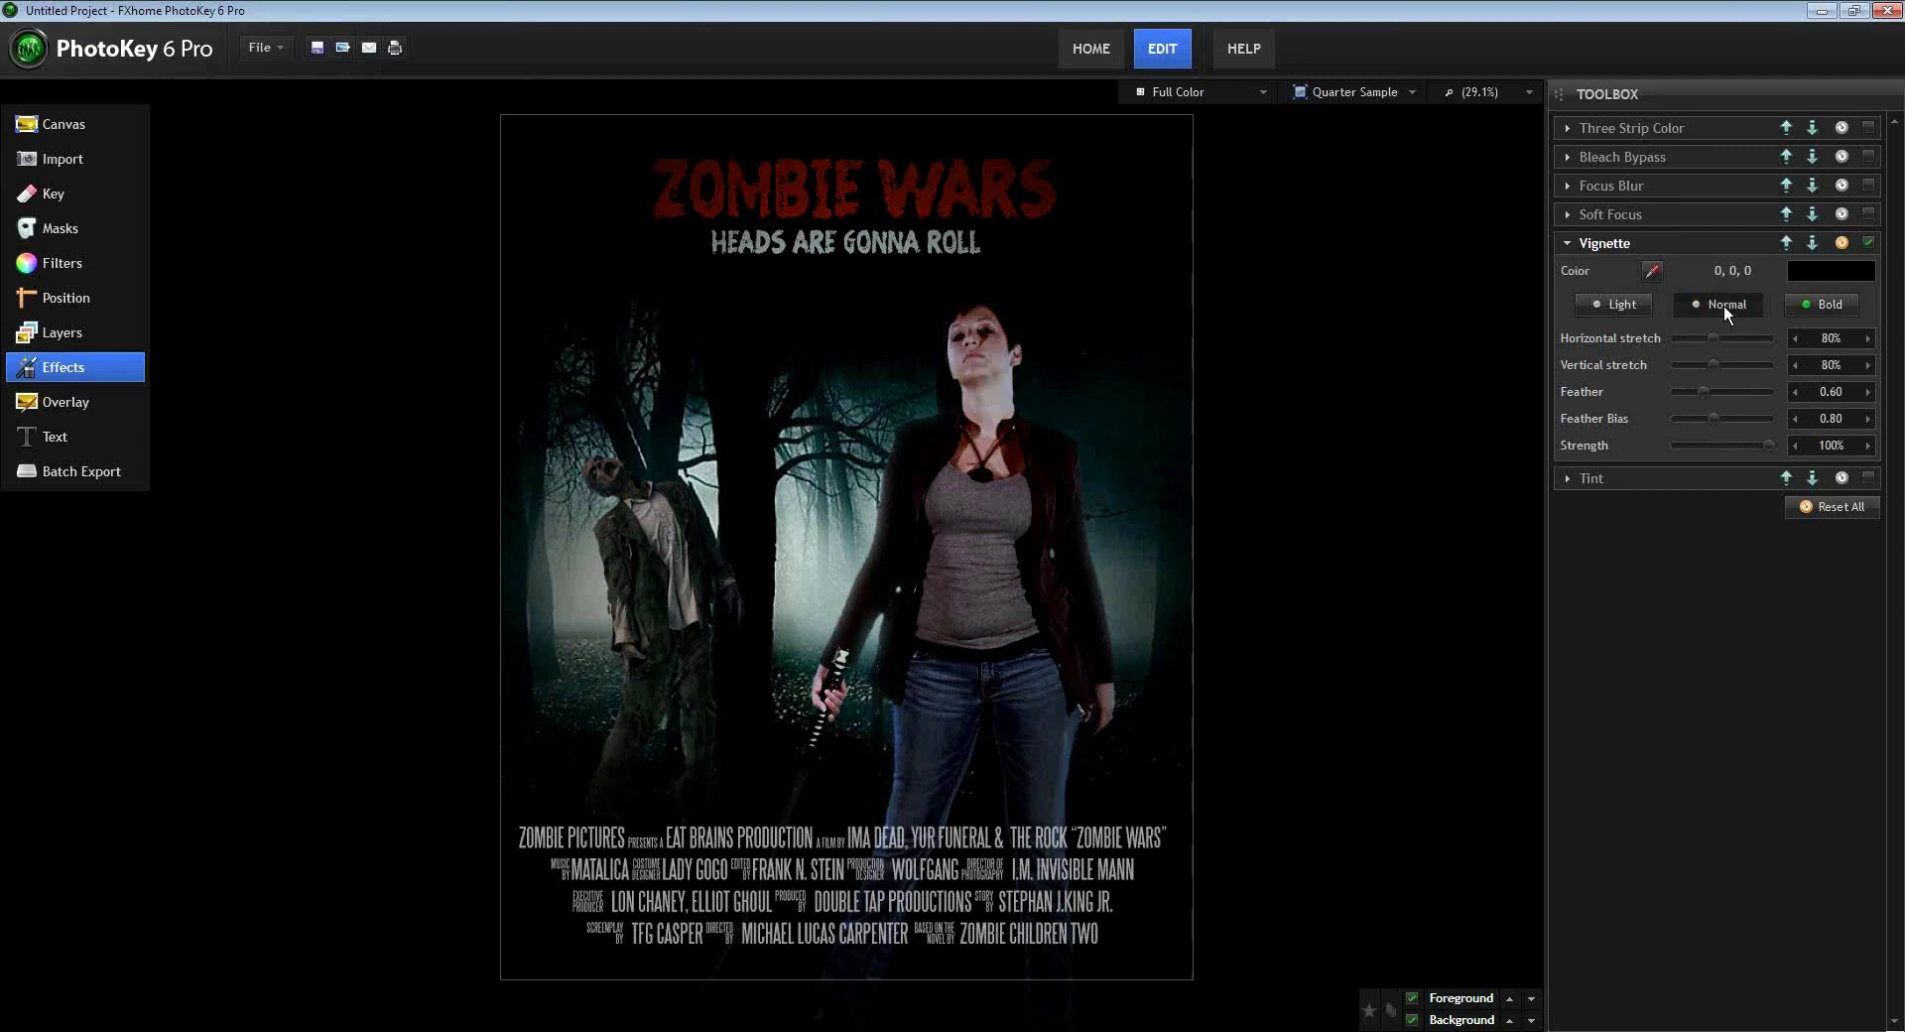
click(1635, 303)
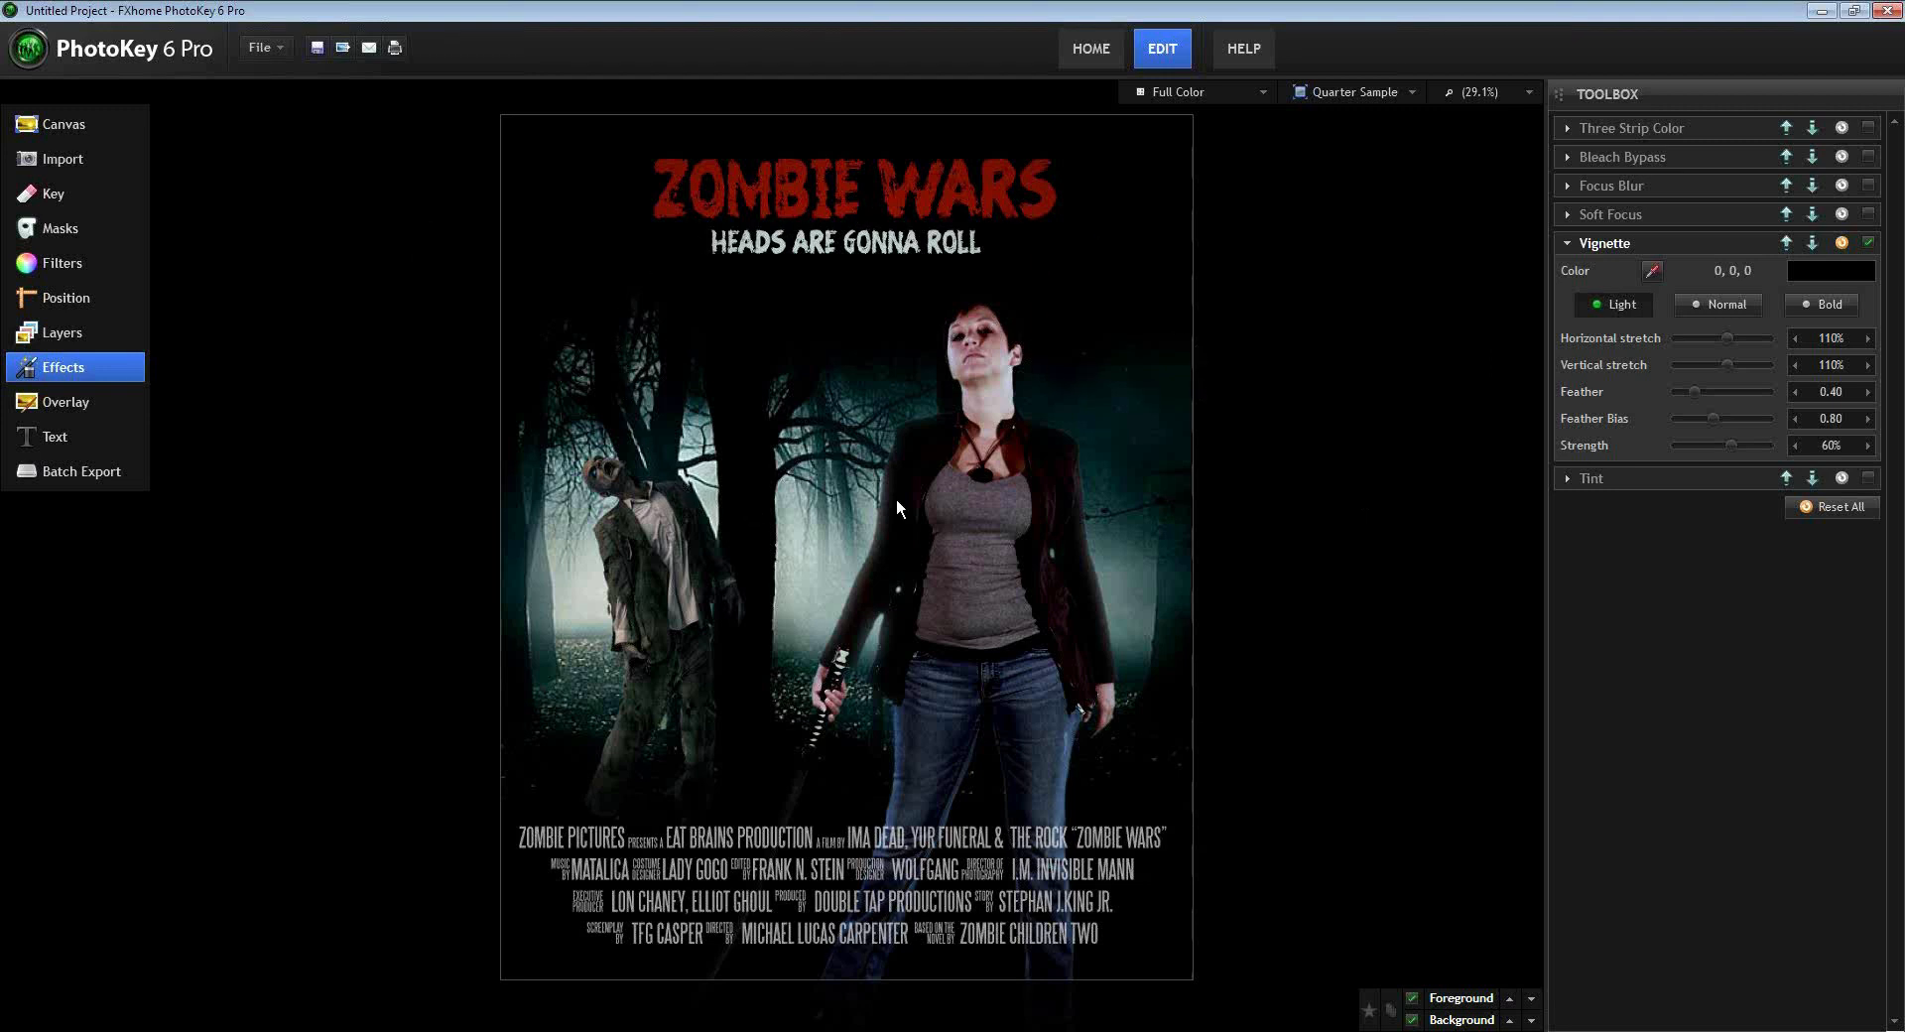
click(1868, 247)
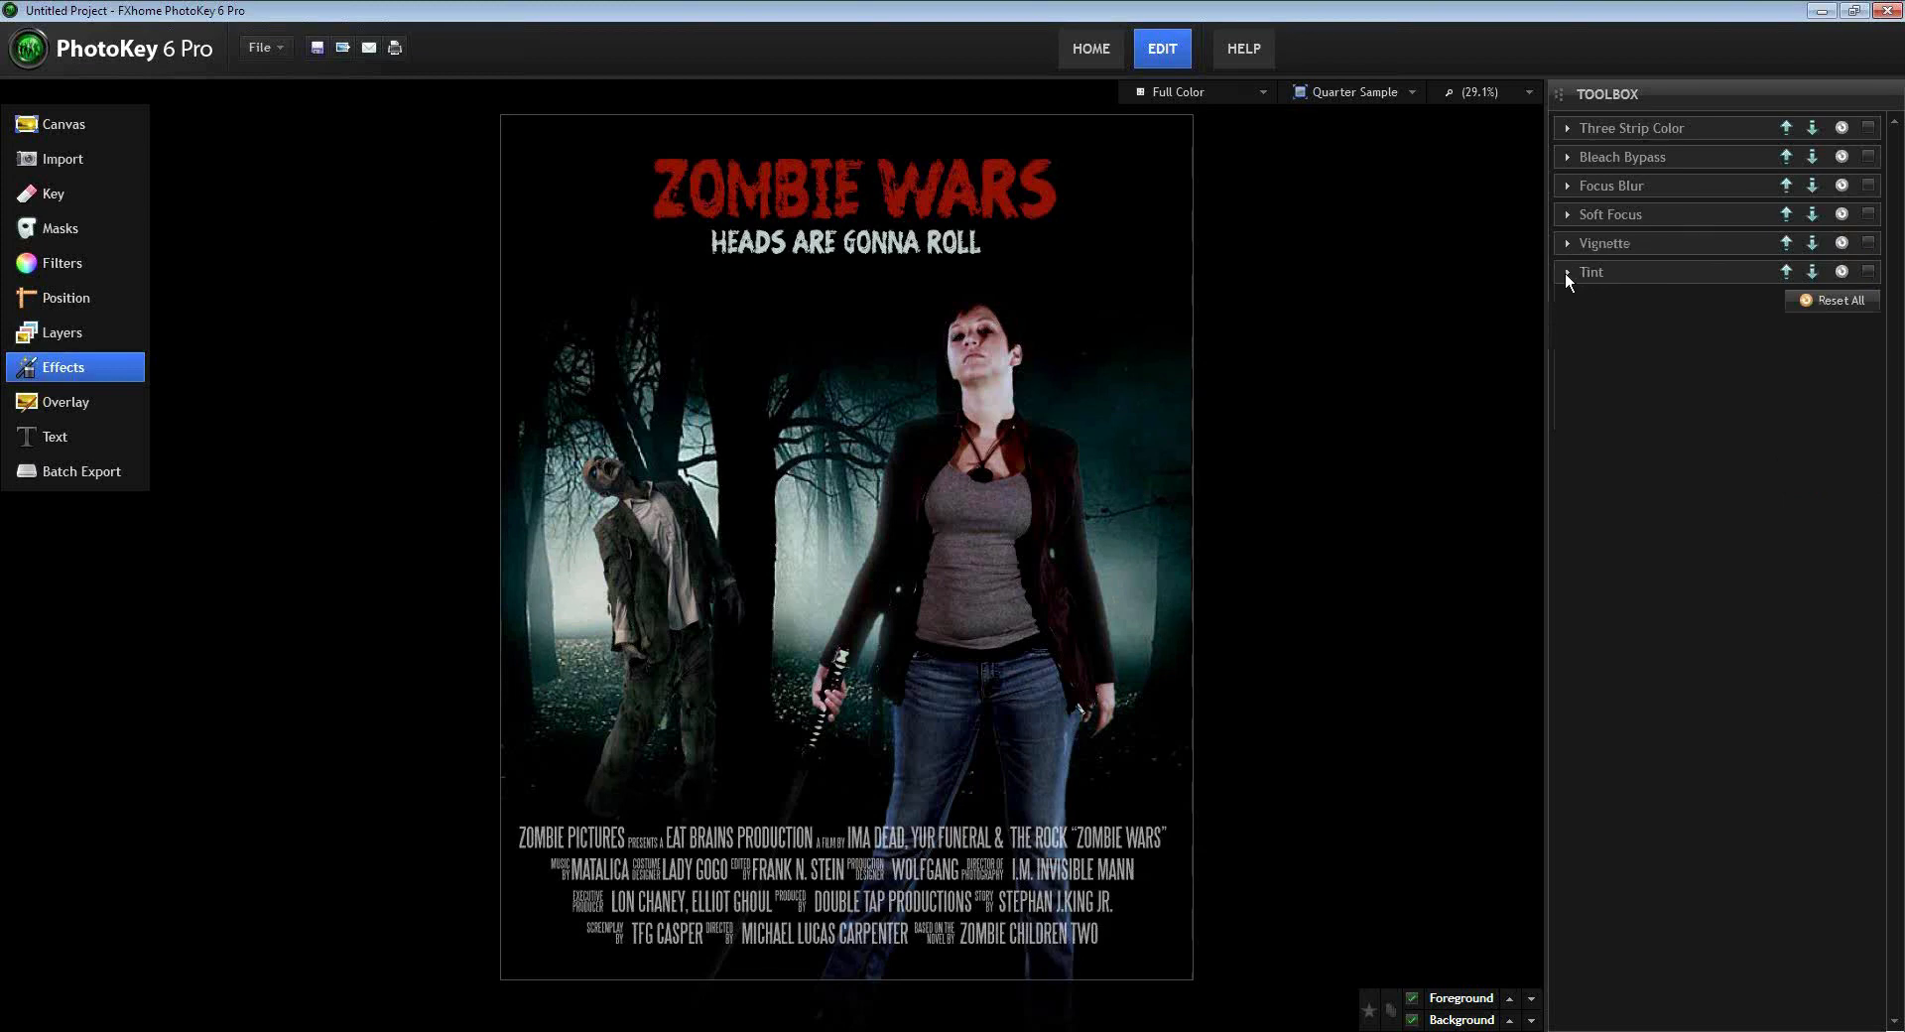
- Enable the Tint effect, try Black & White, and choose Bronze at 55% strength
click(1564, 273)
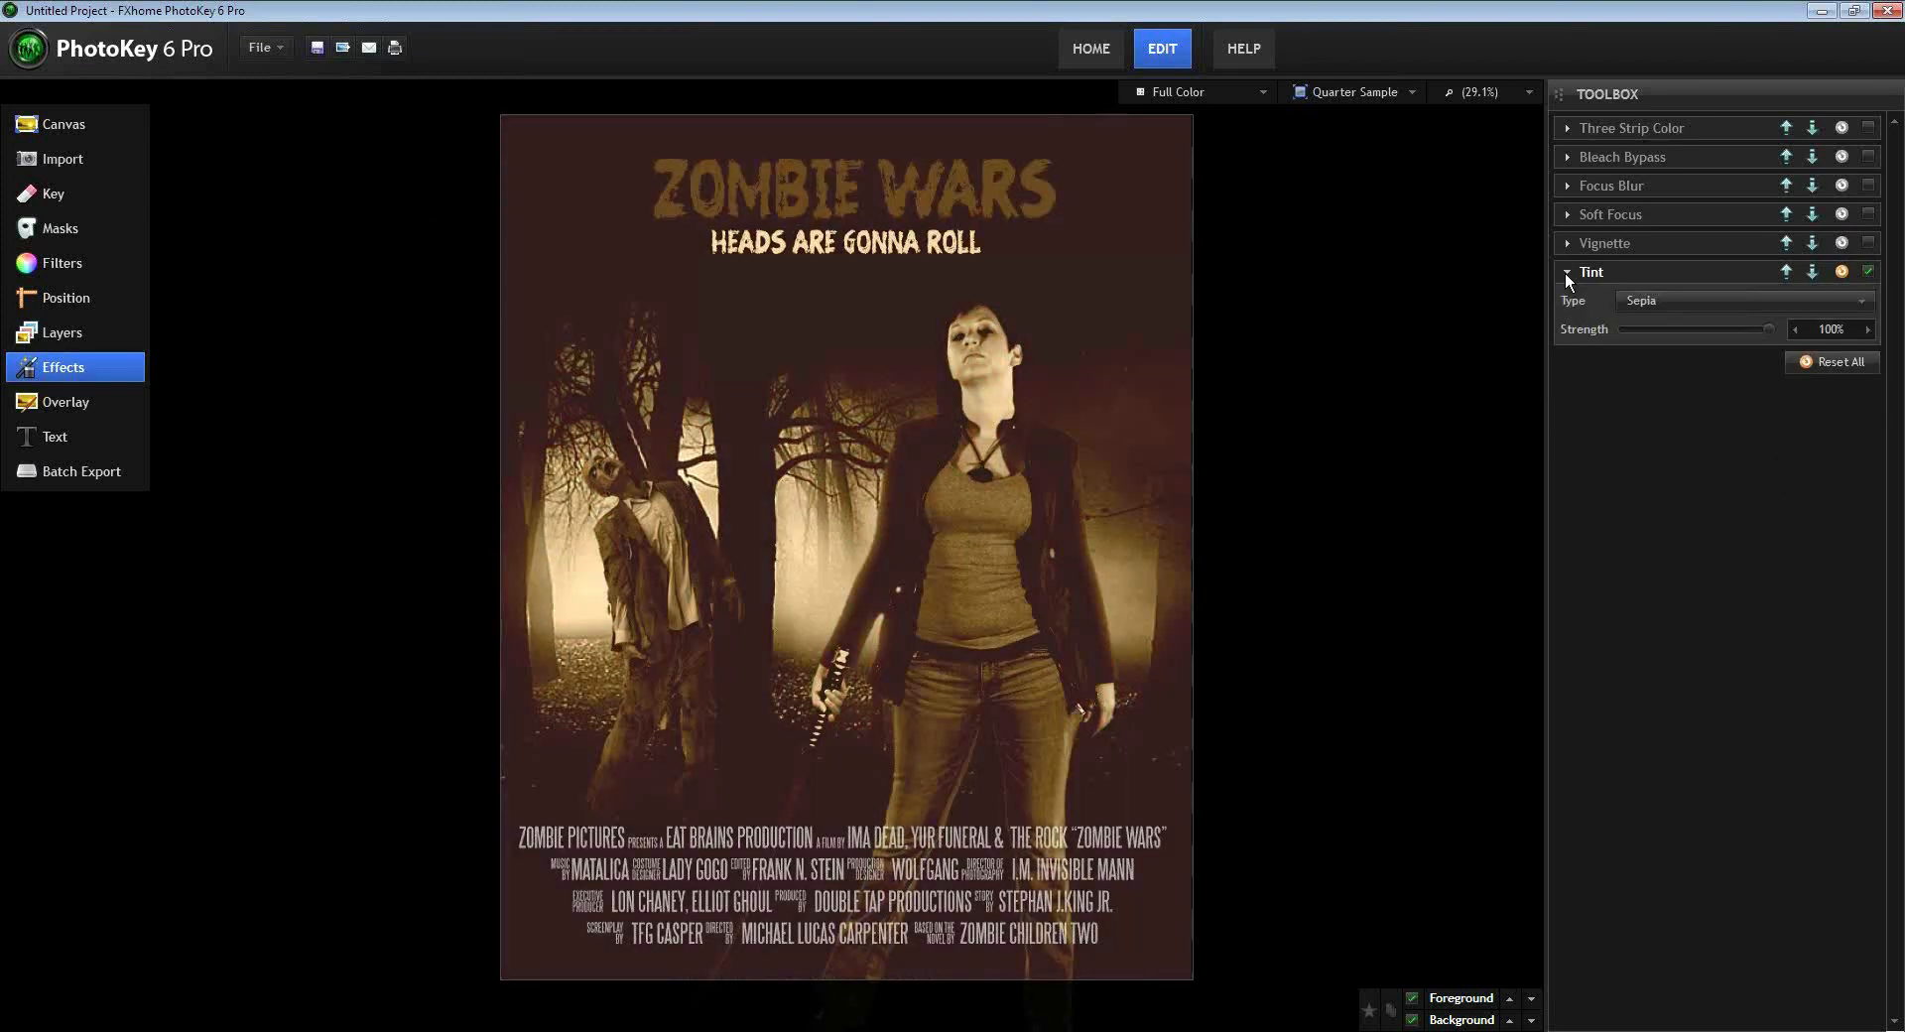
click(1659, 306)
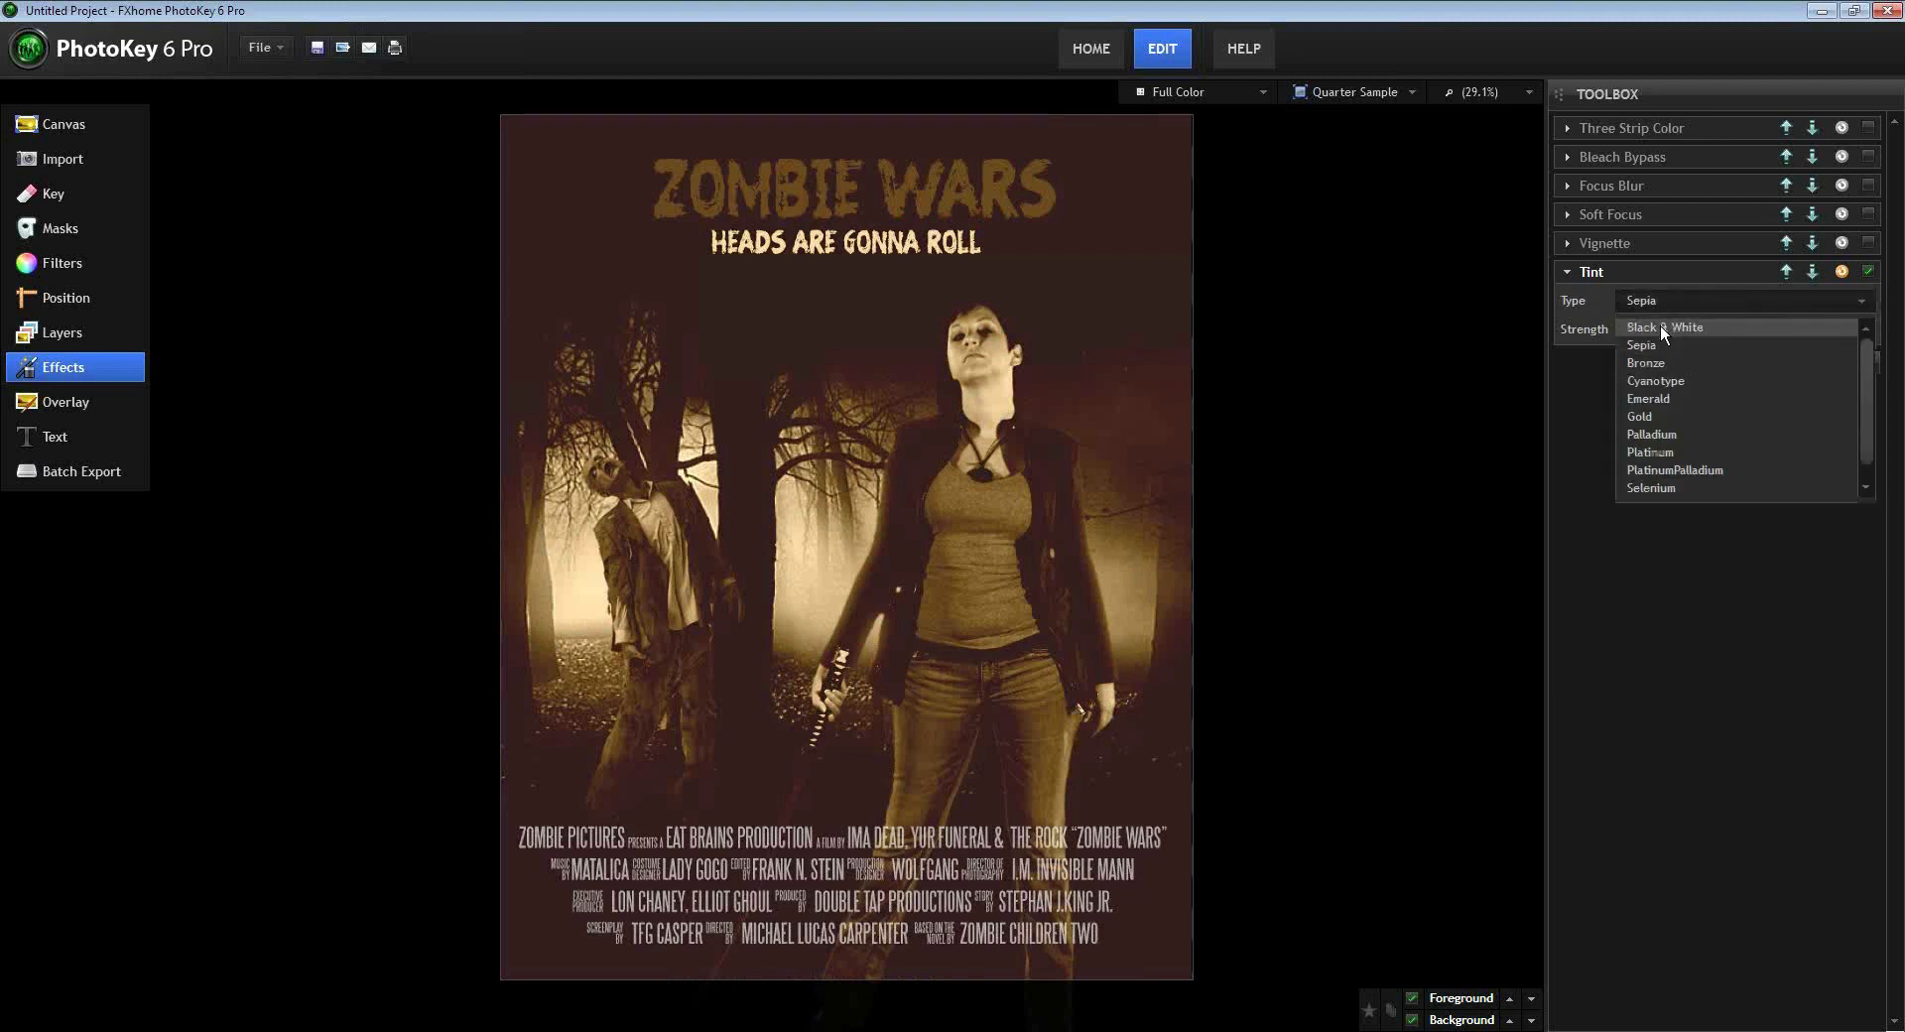
click(1658, 326)
click(1658, 301)
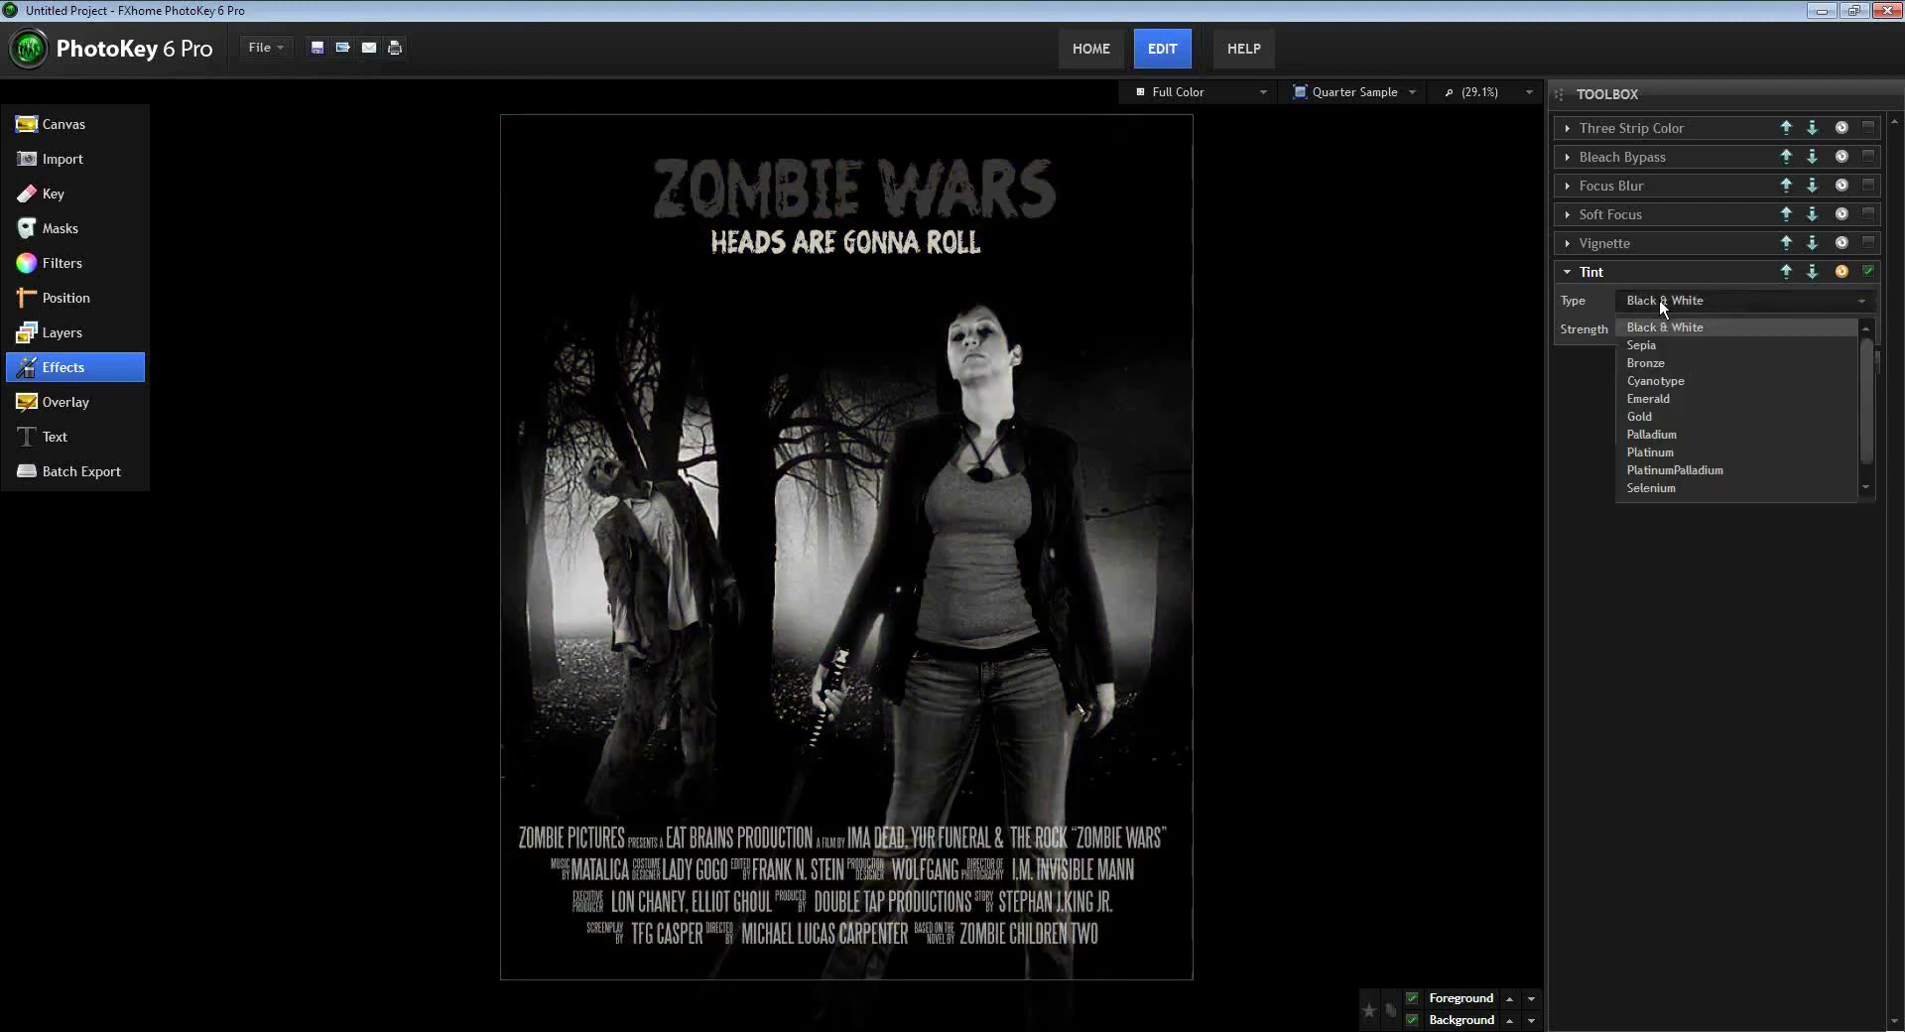
click(1653, 361)
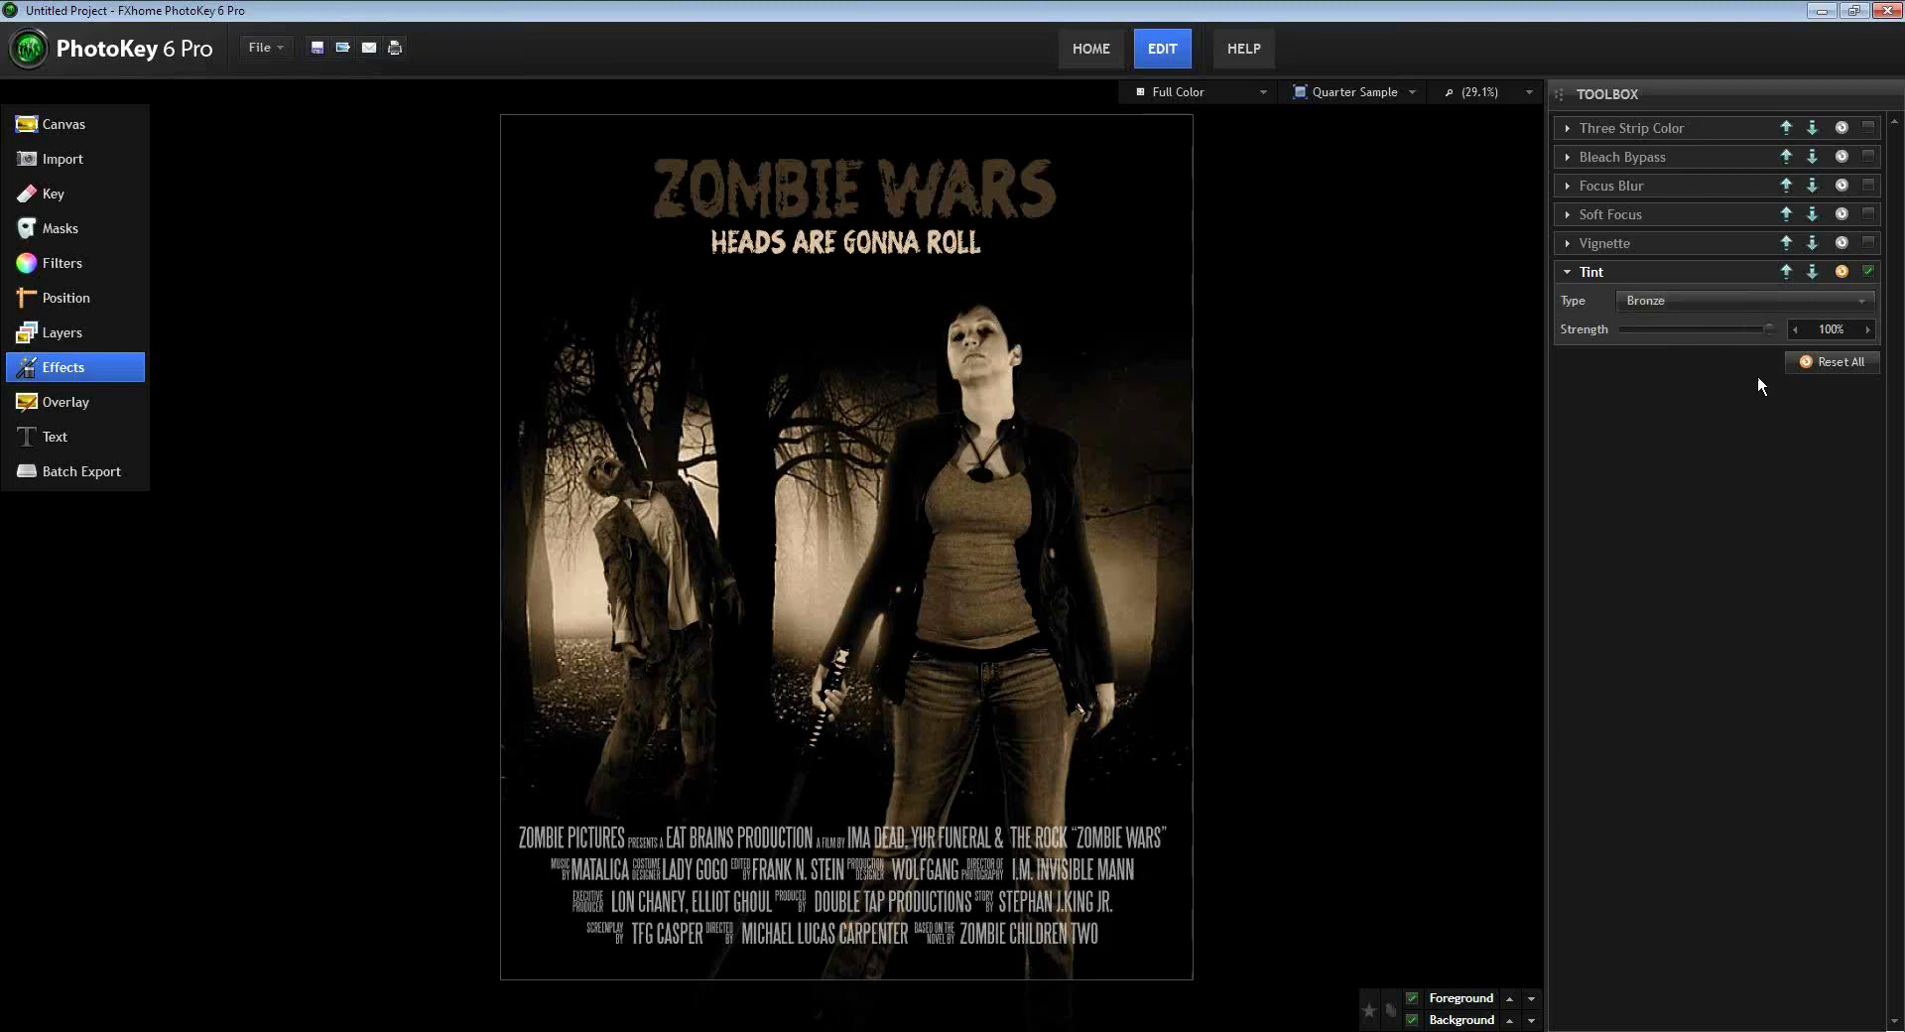
drag(1768, 330, 1766, 330)
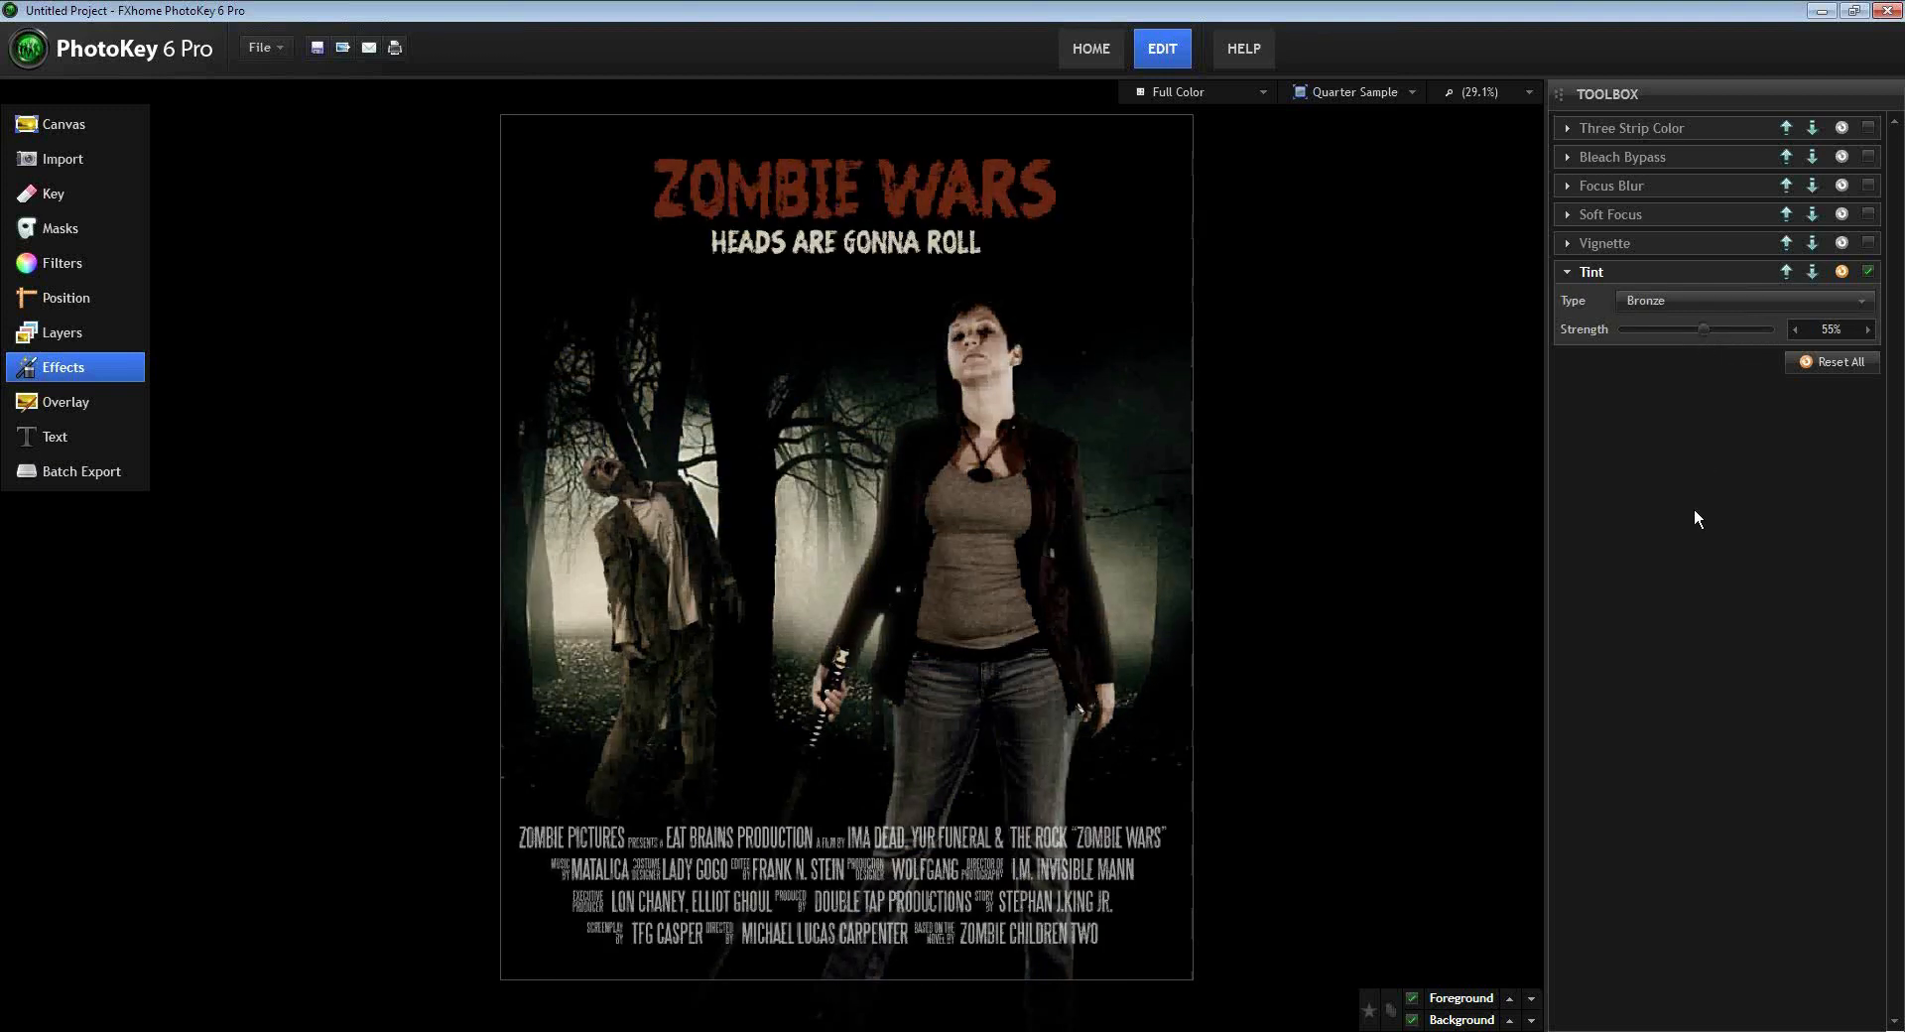
- Change the tint type to Sepia and switch the effect off and on to compare
click(1666, 301)
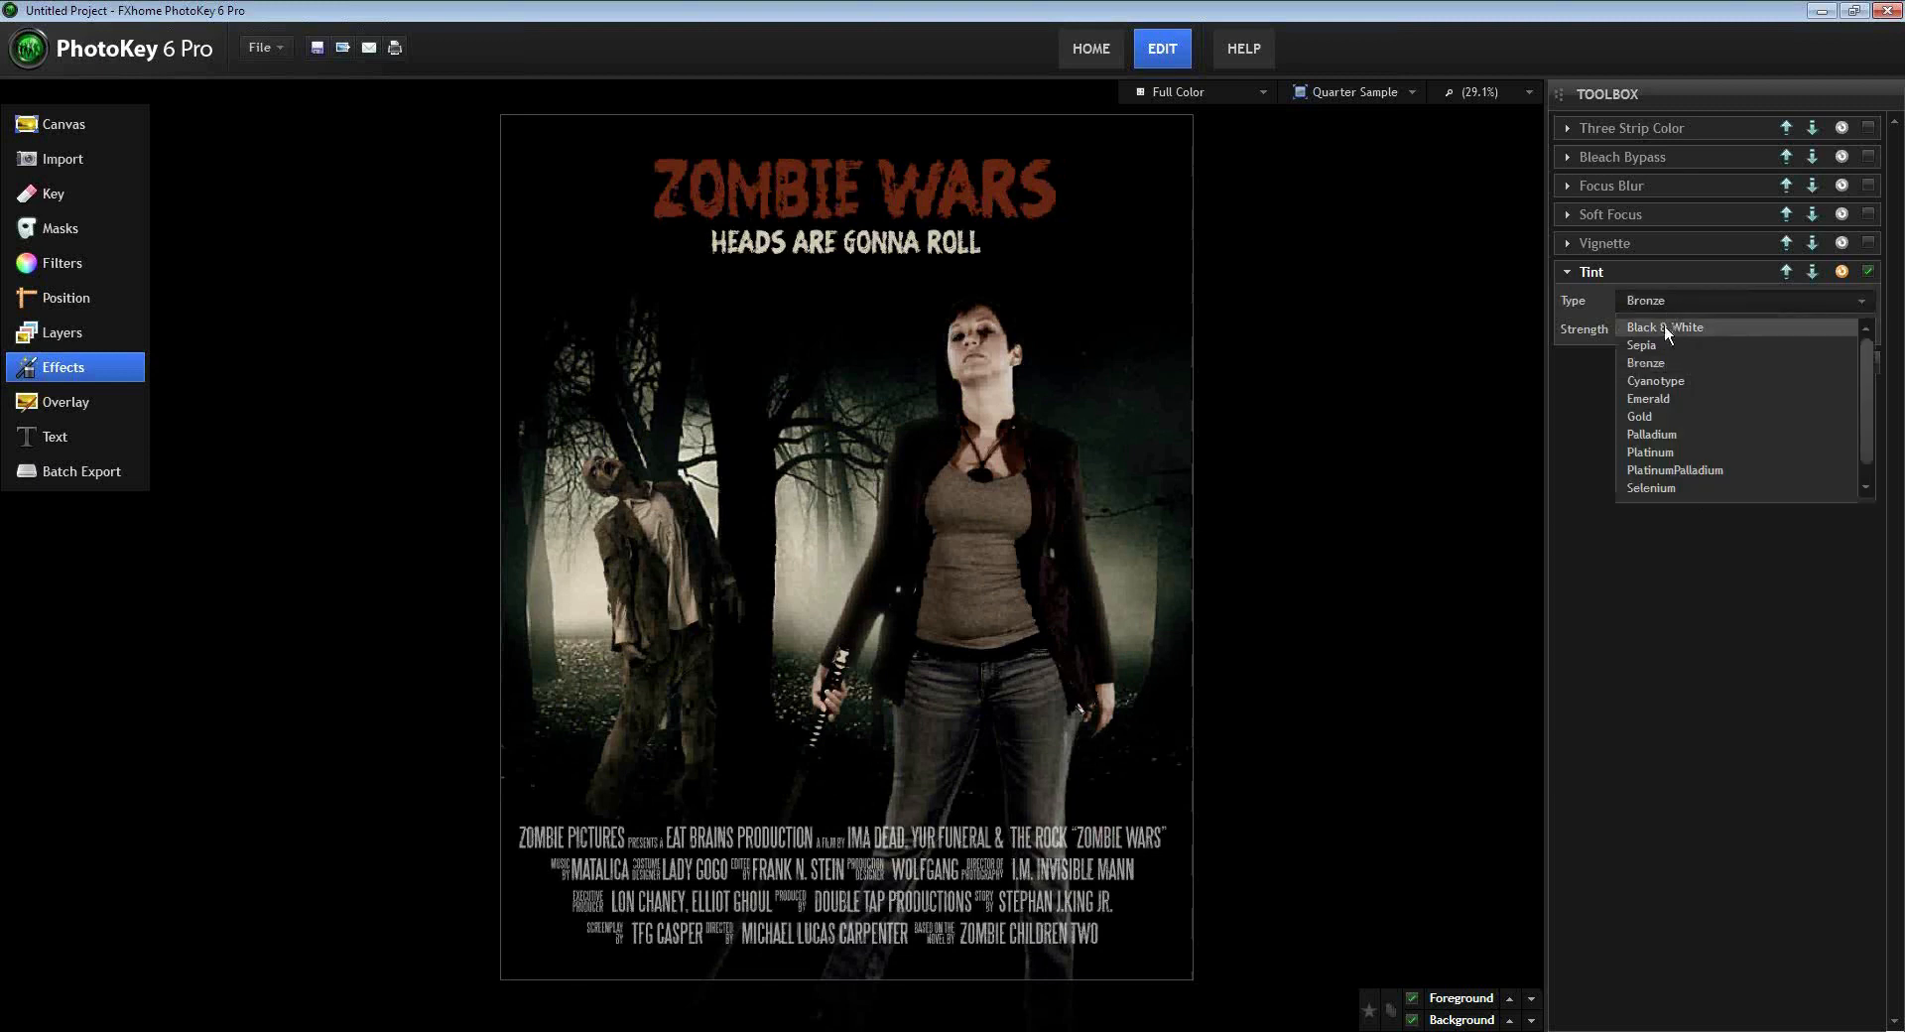
click(1655, 362)
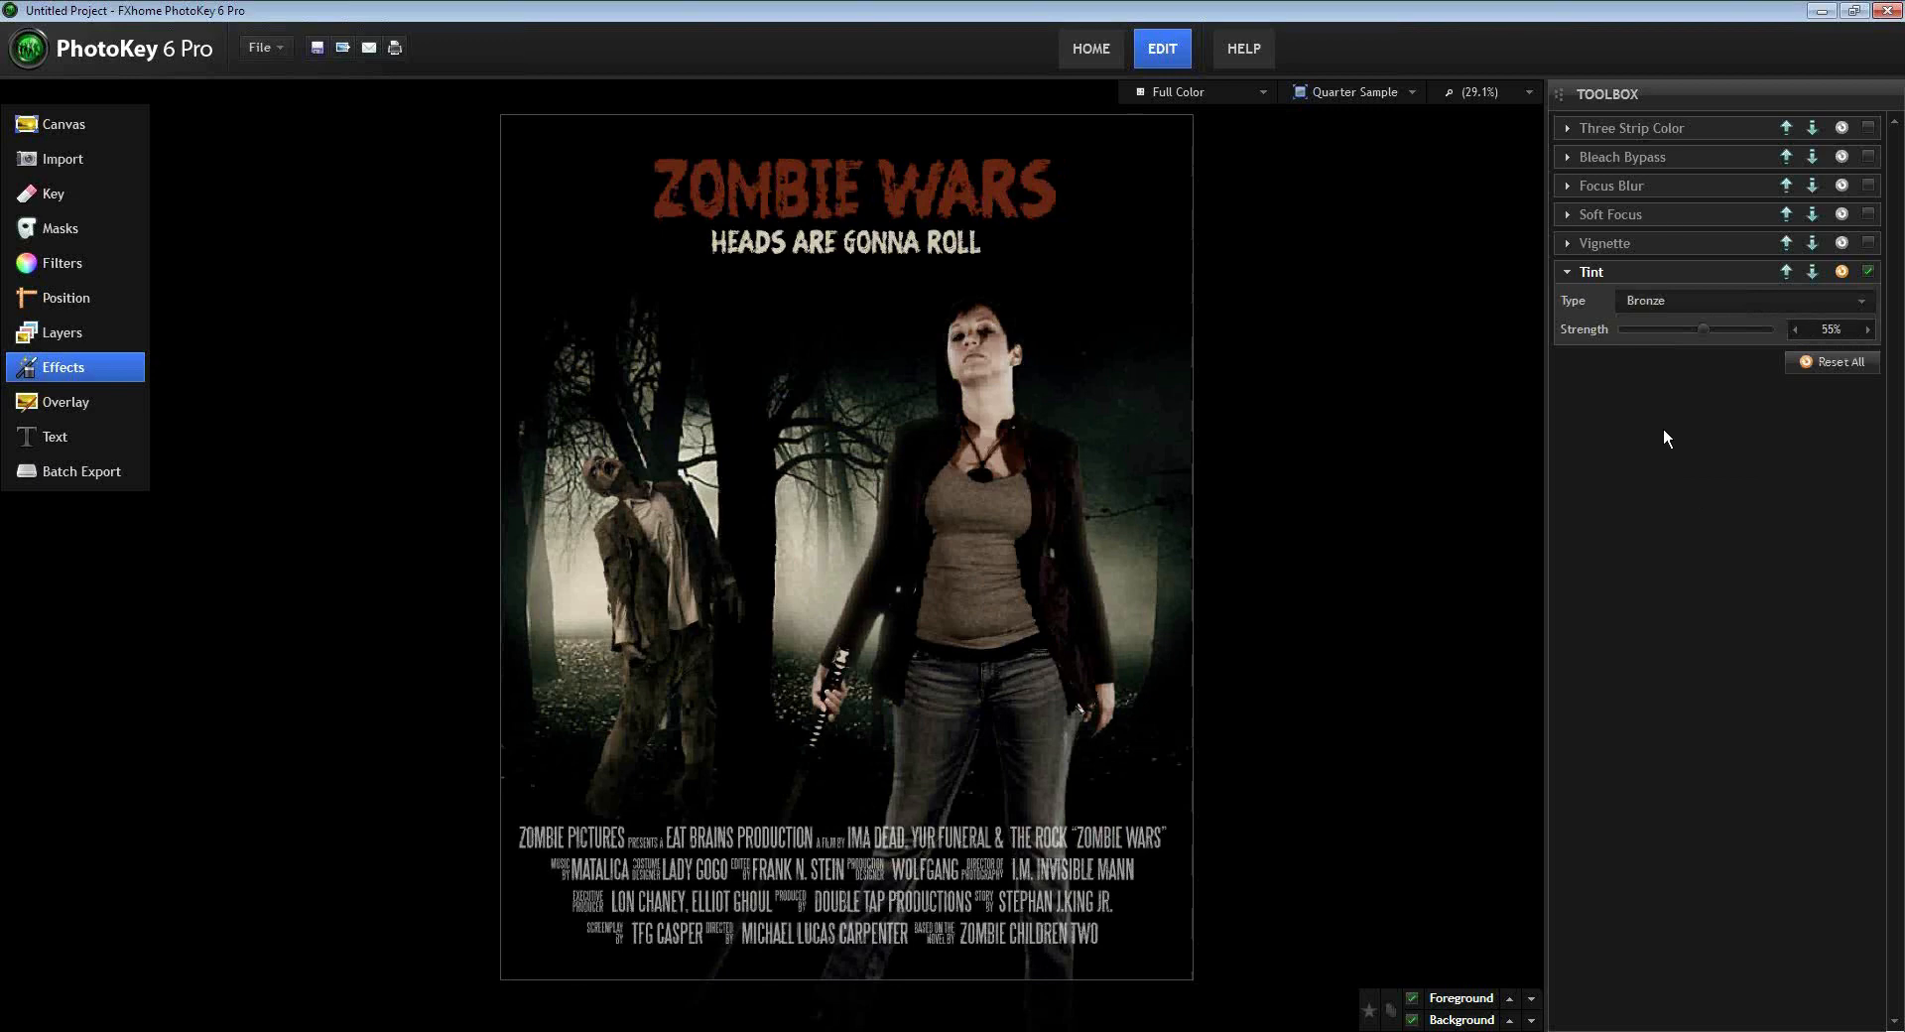
key(Down)
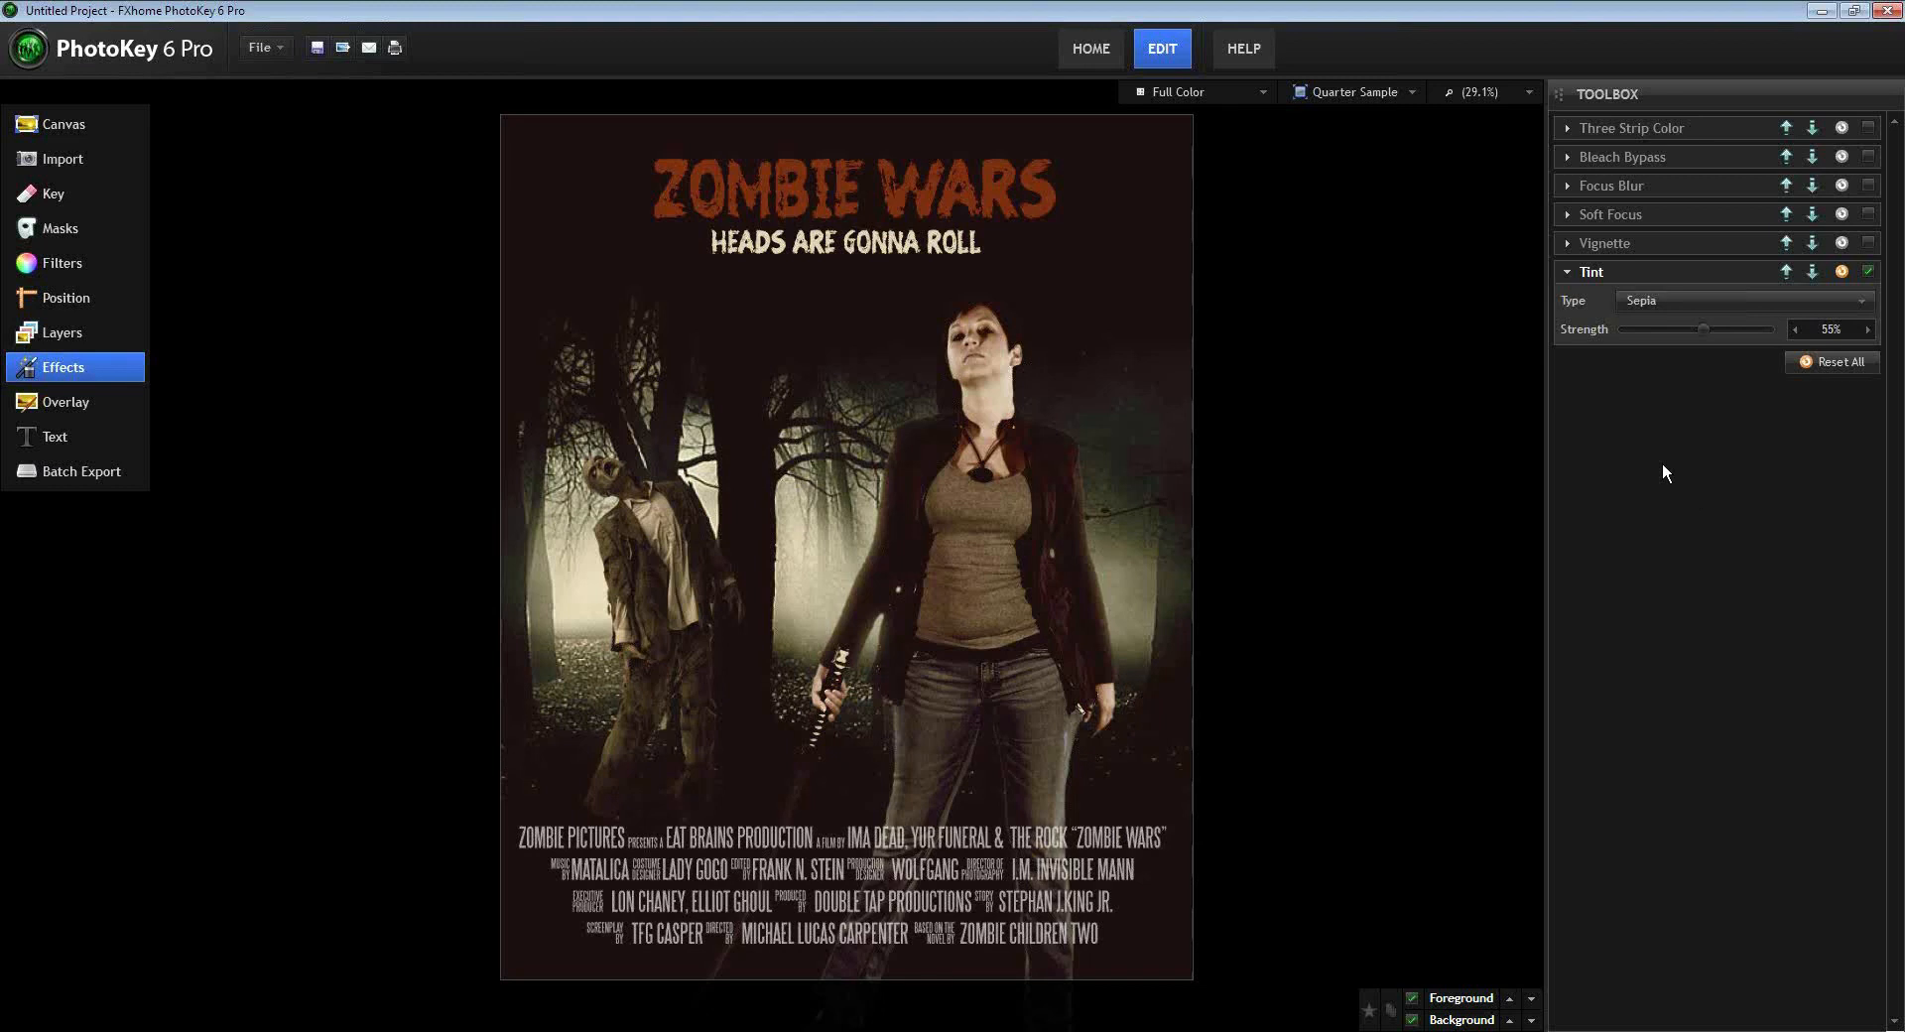
click(1868, 271)
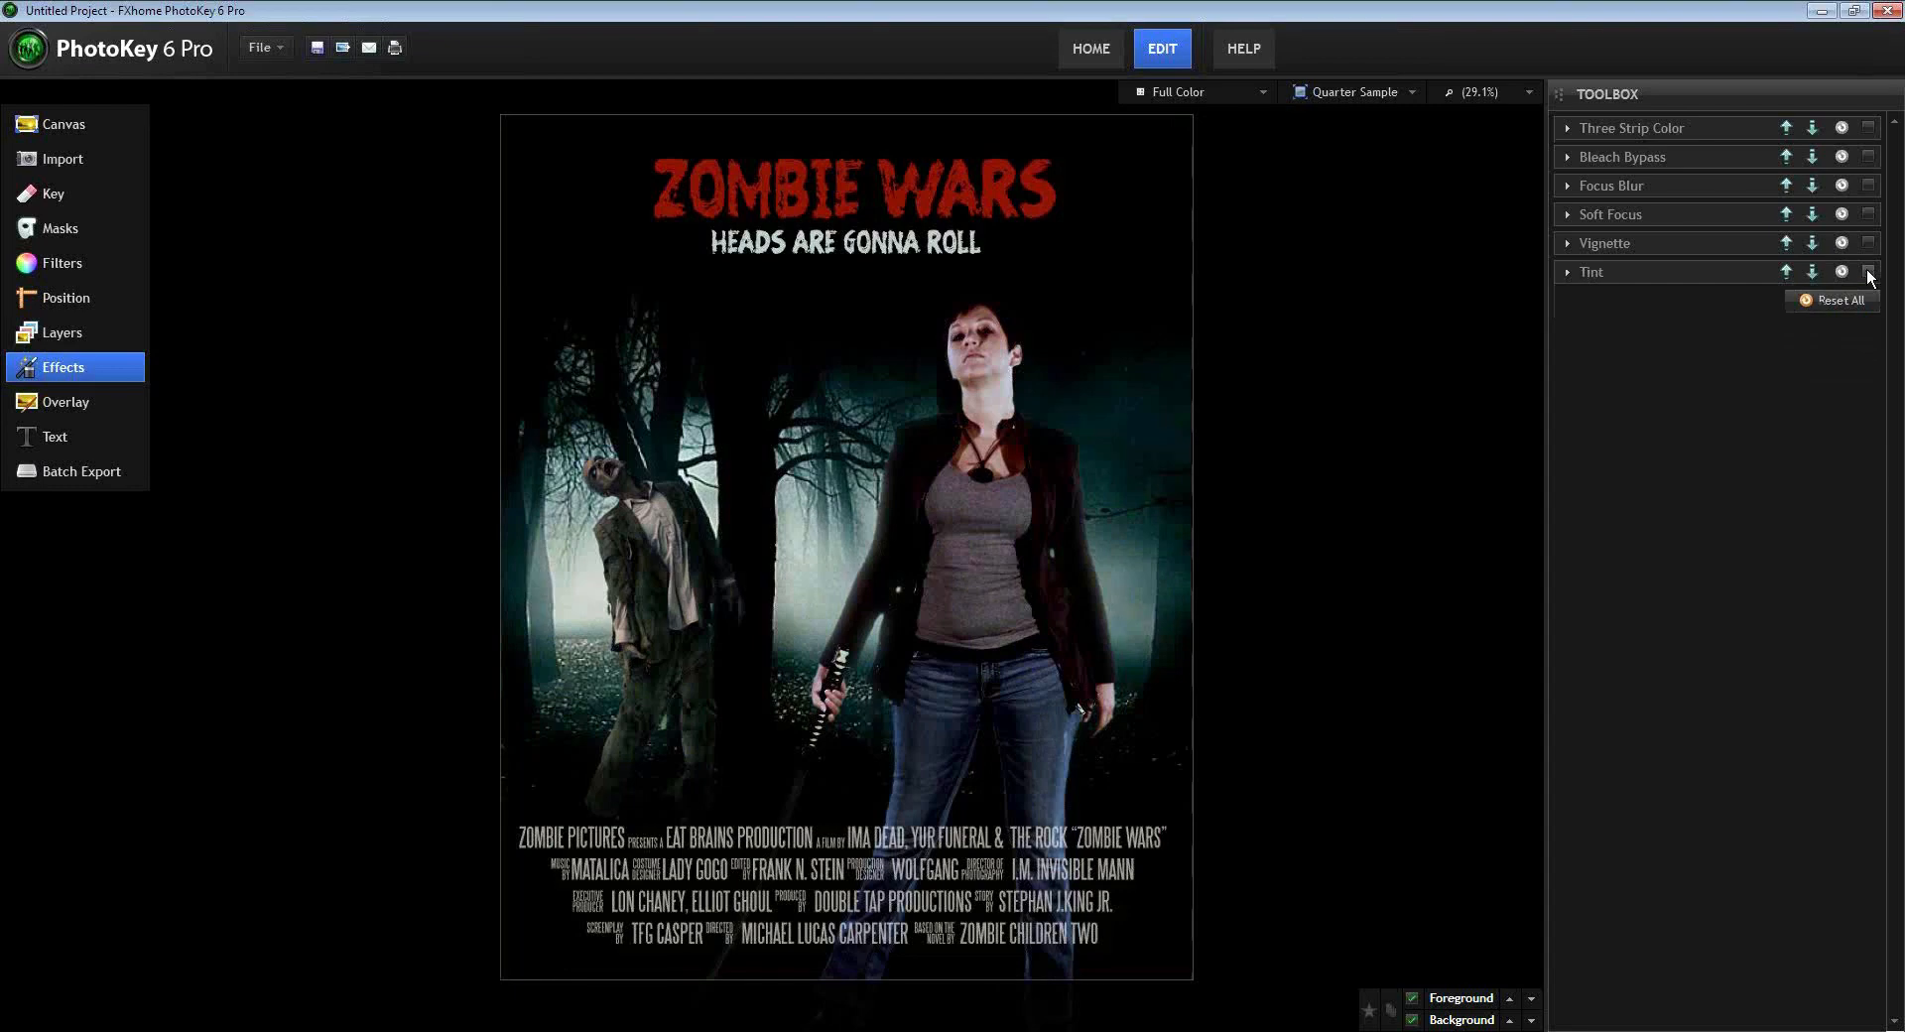
click(1868, 272)
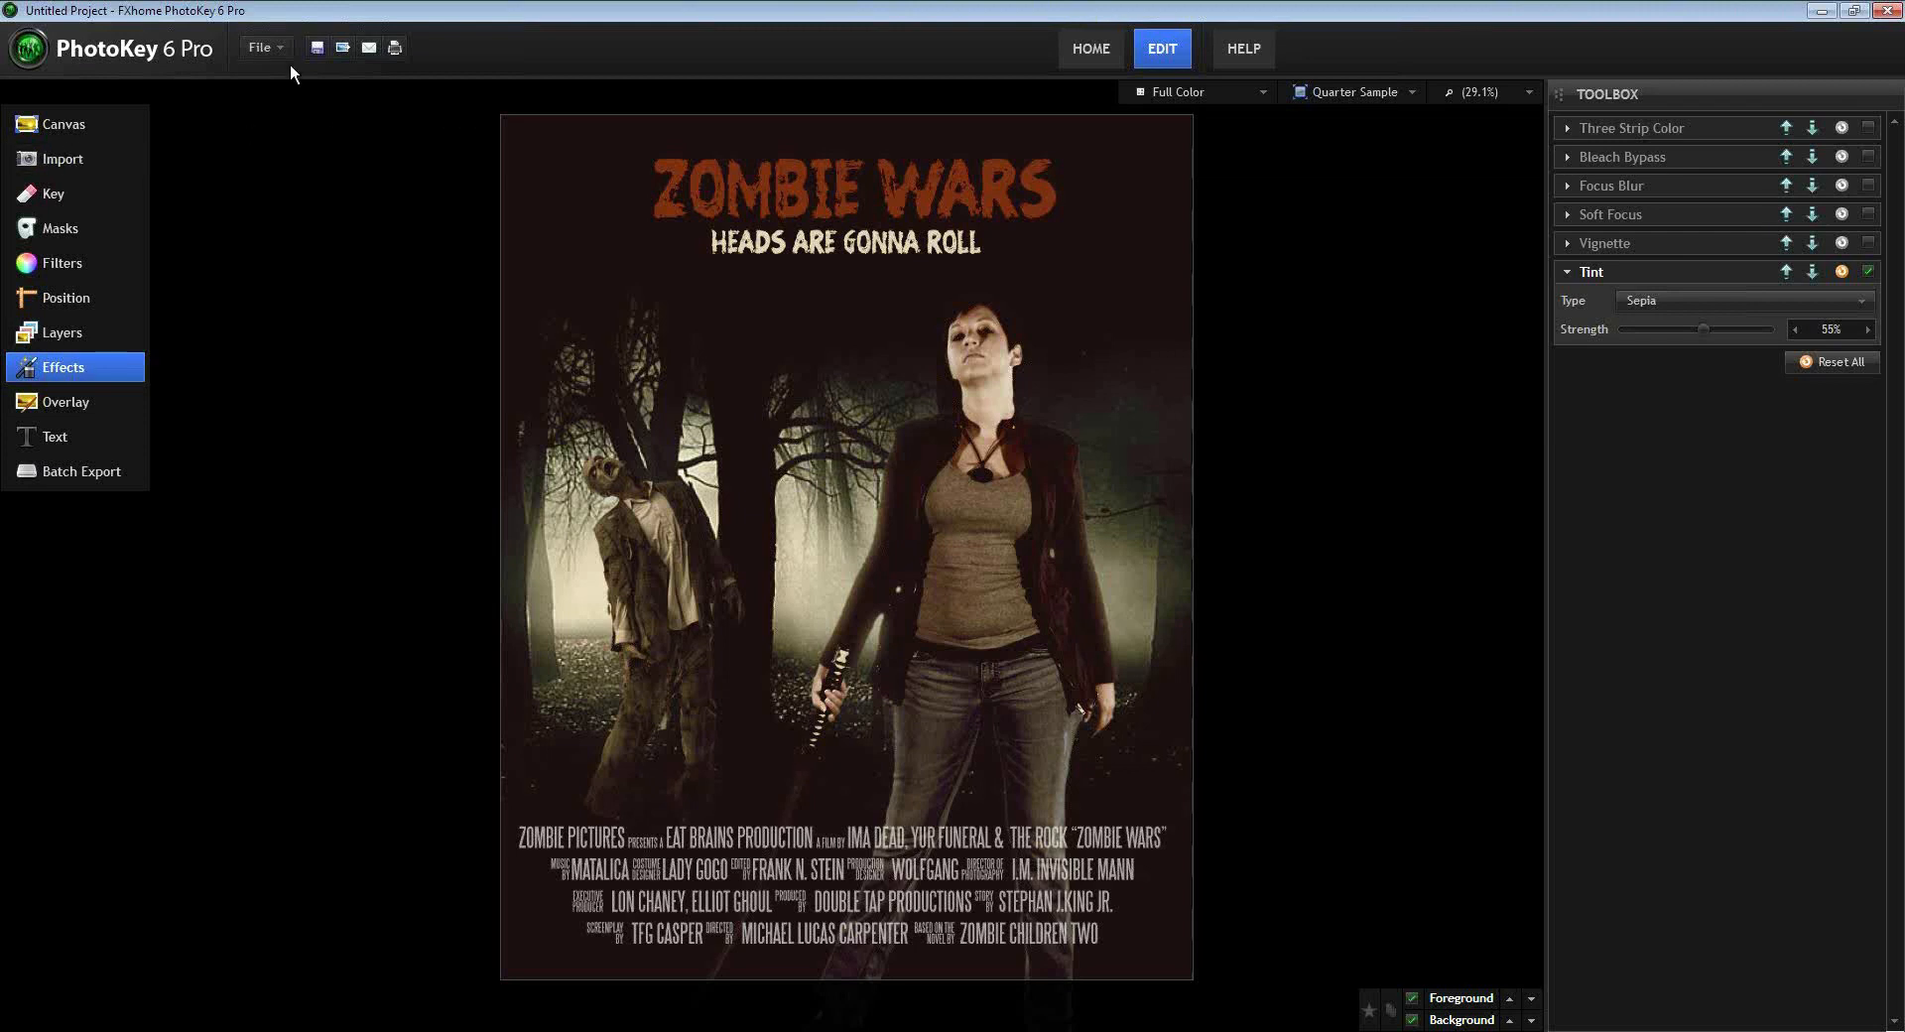
- Start a new project and import castle2.png from the Webinar Assets folder as the background
click(261, 47)
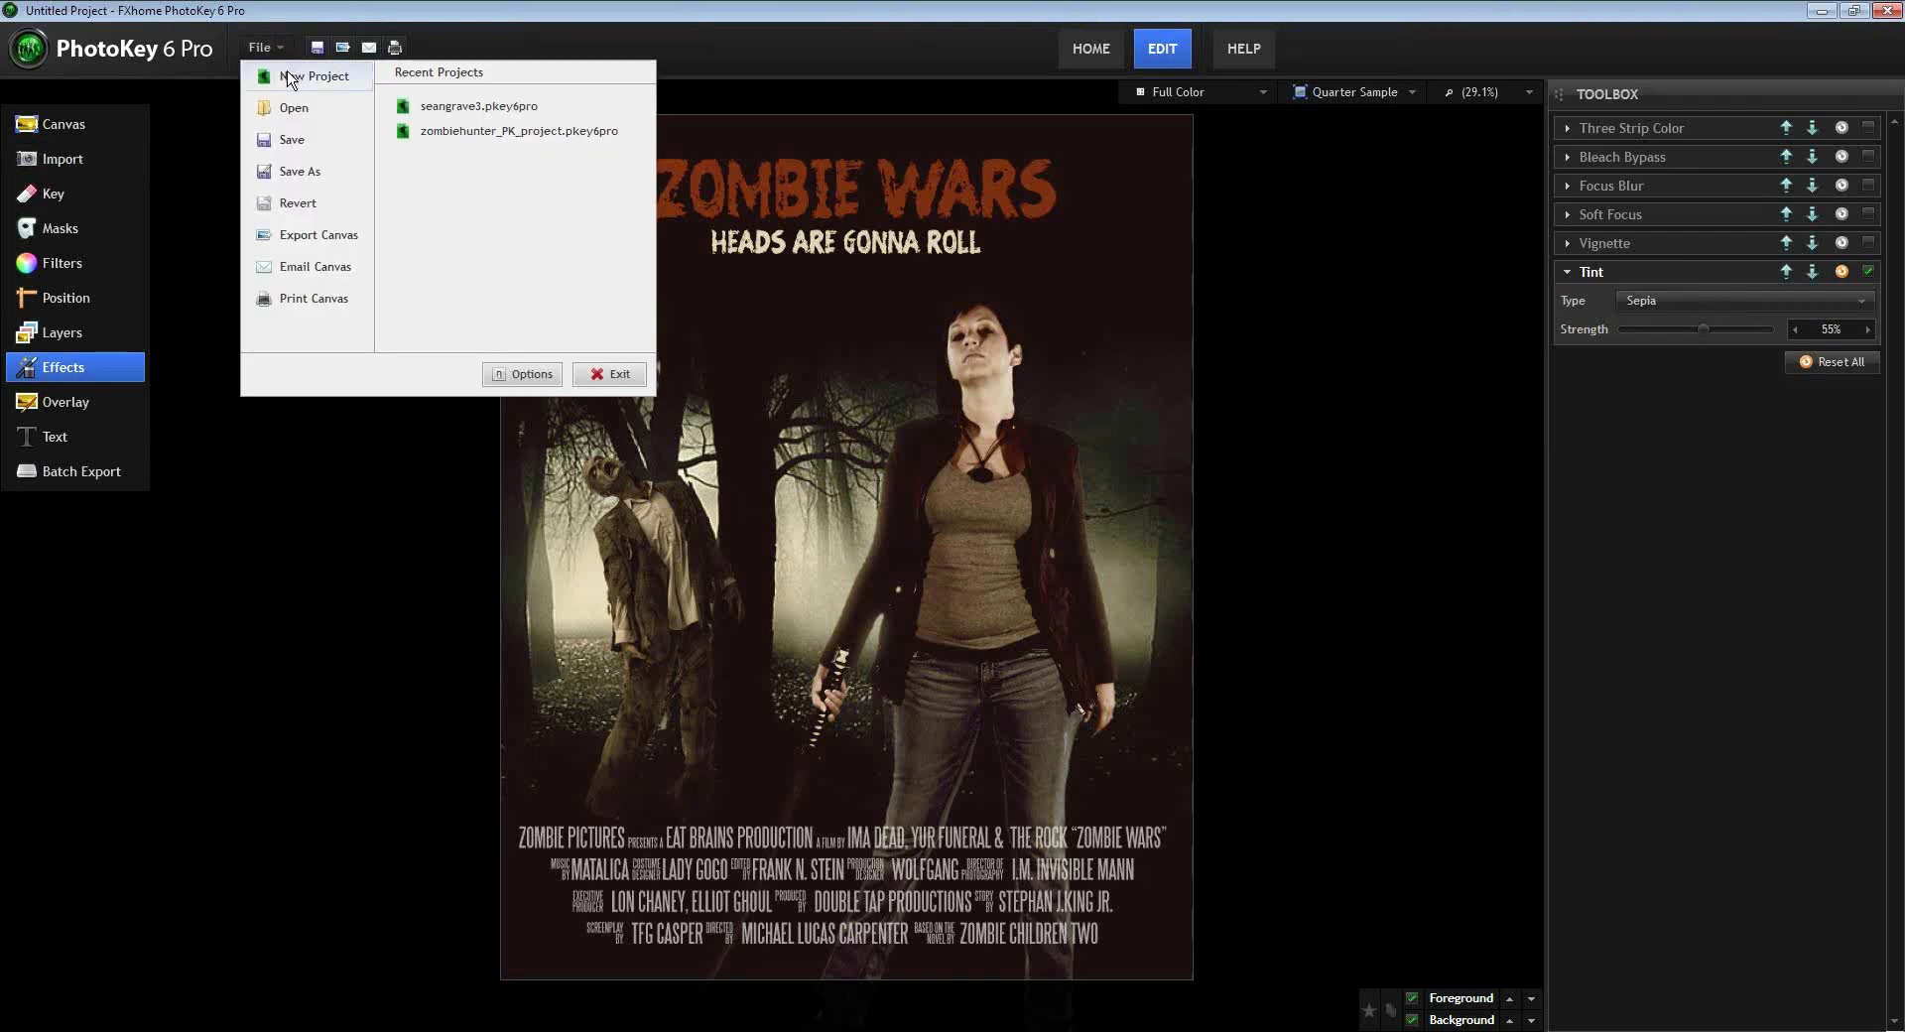
click(291, 78)
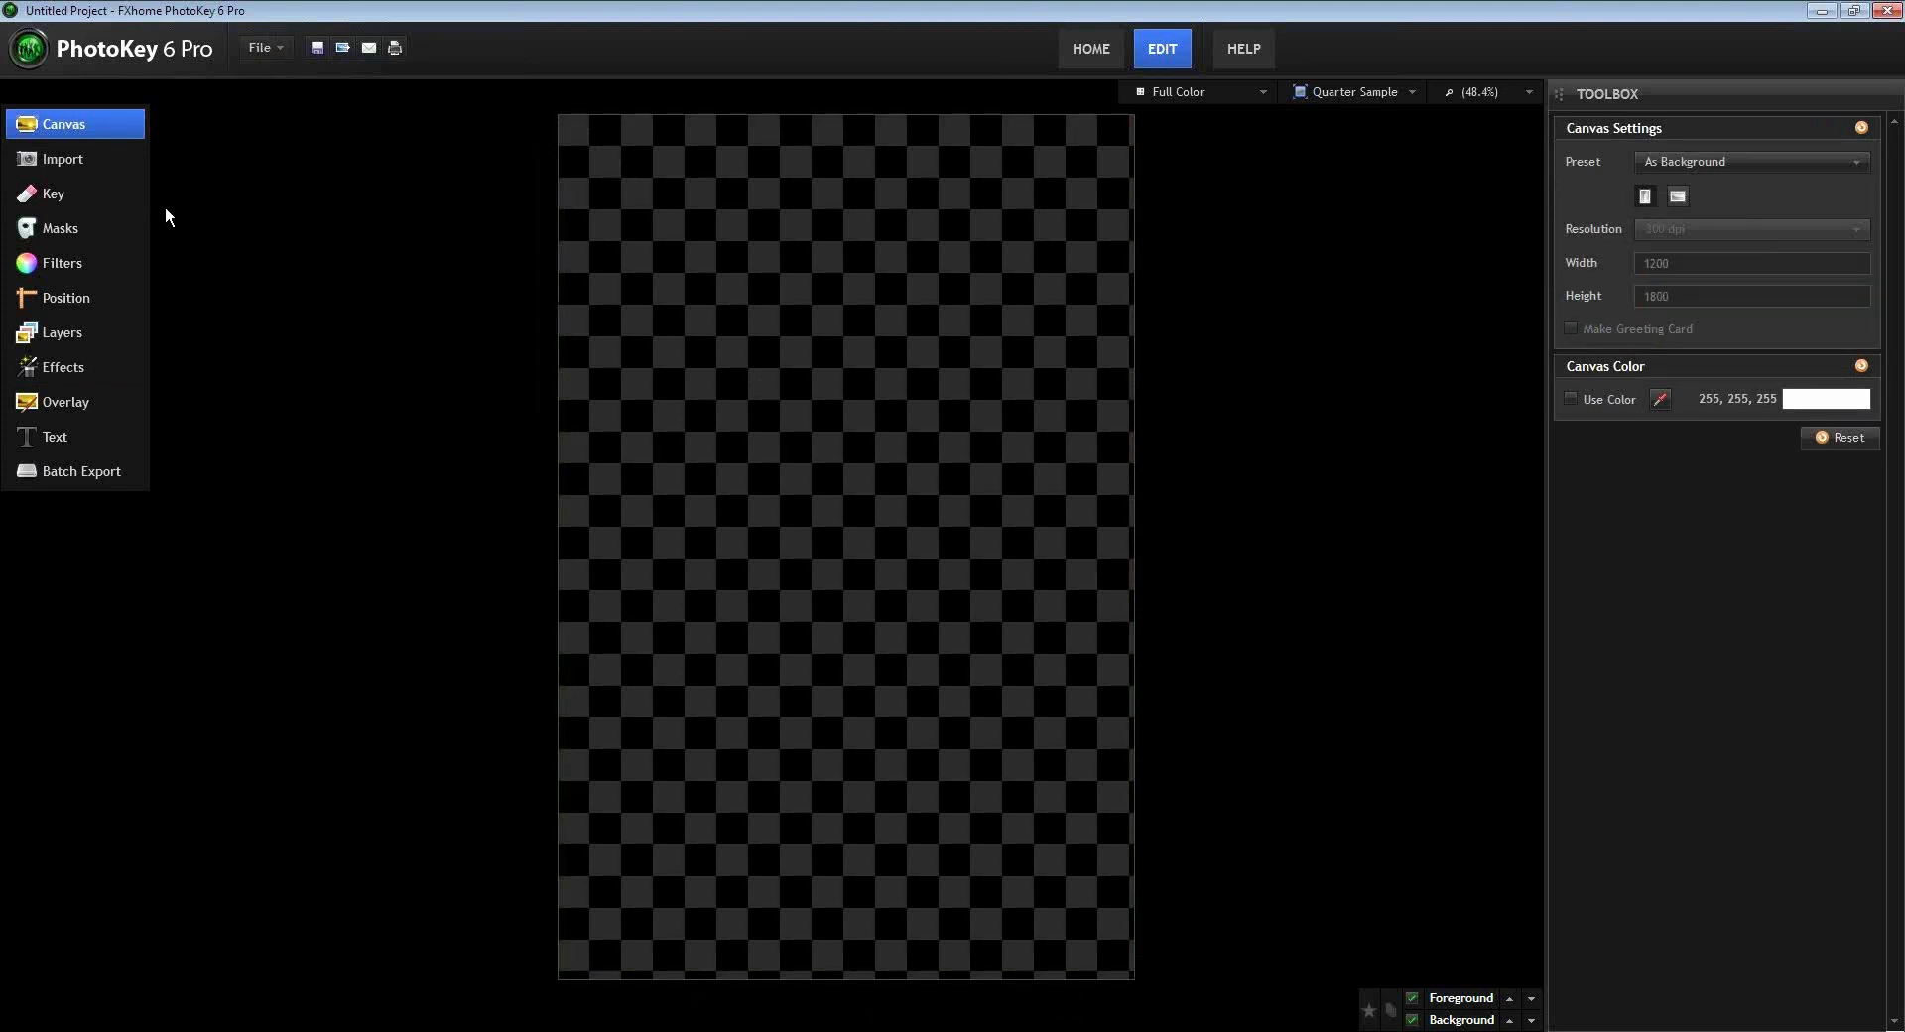
click(71, 164)
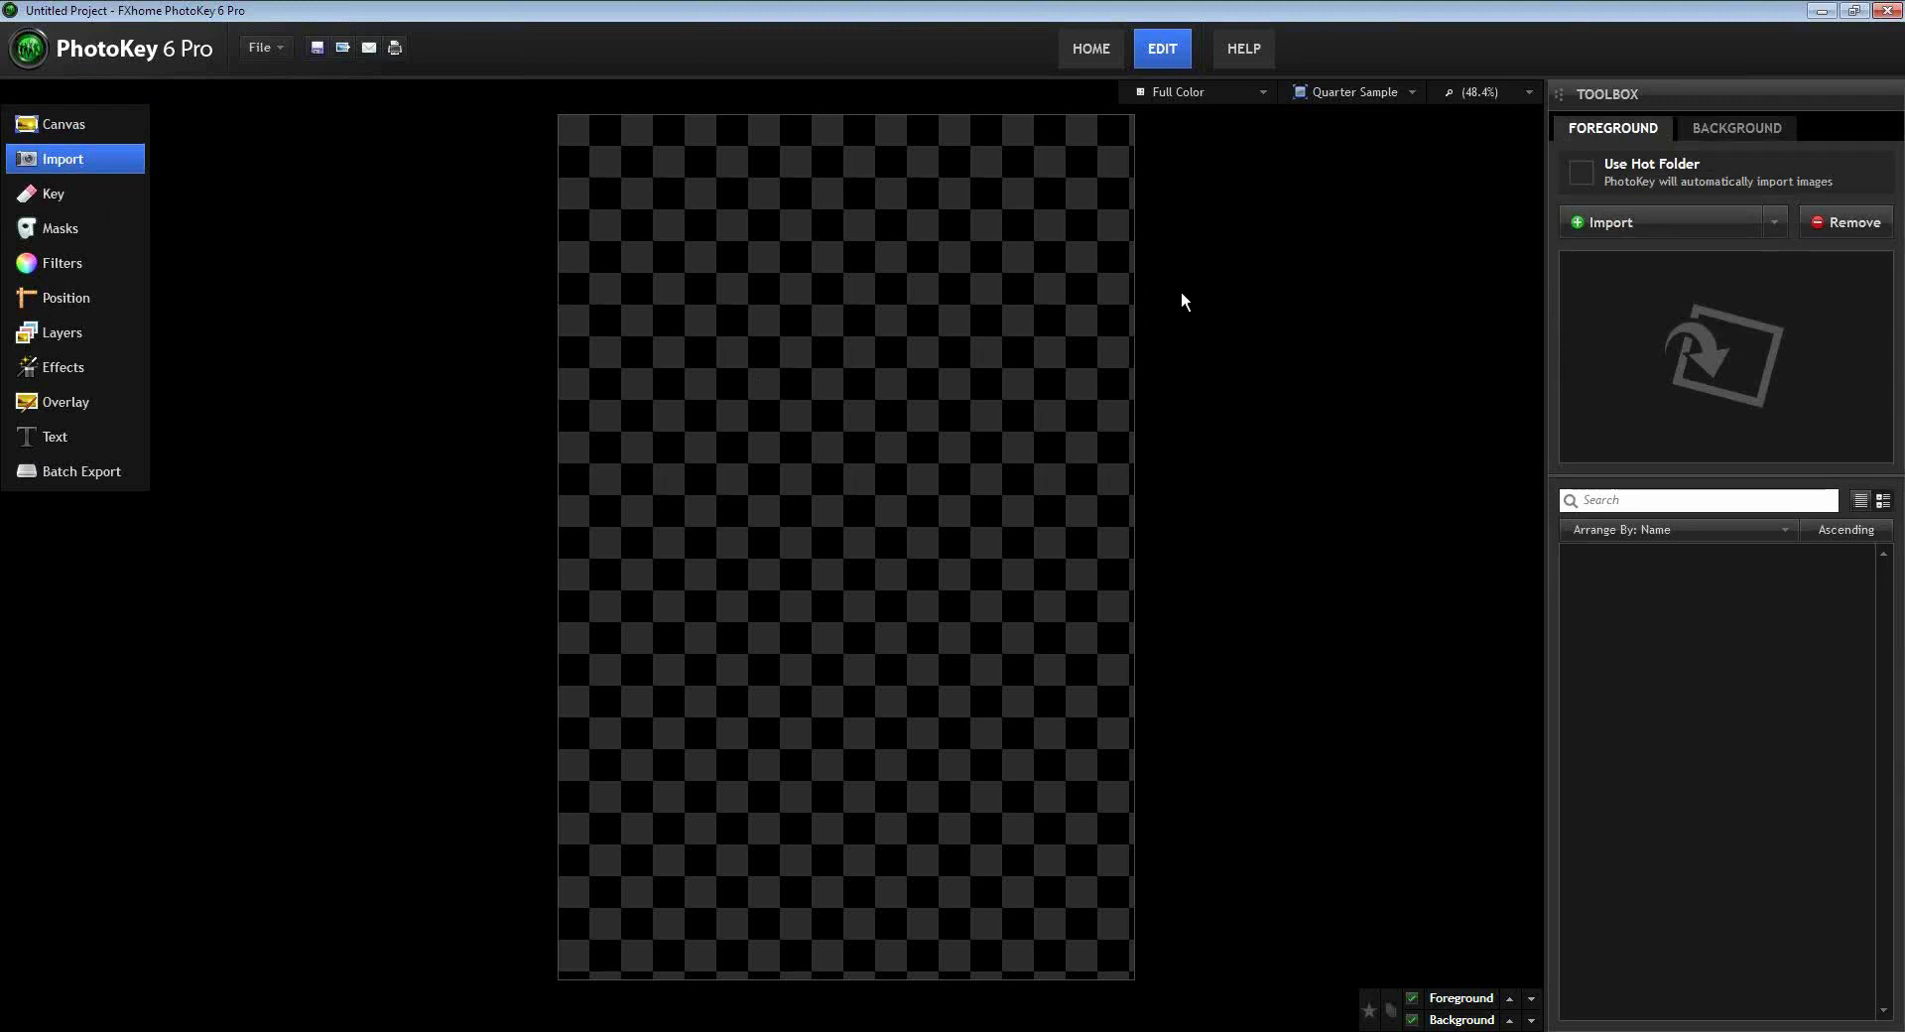
click(1750, 129)
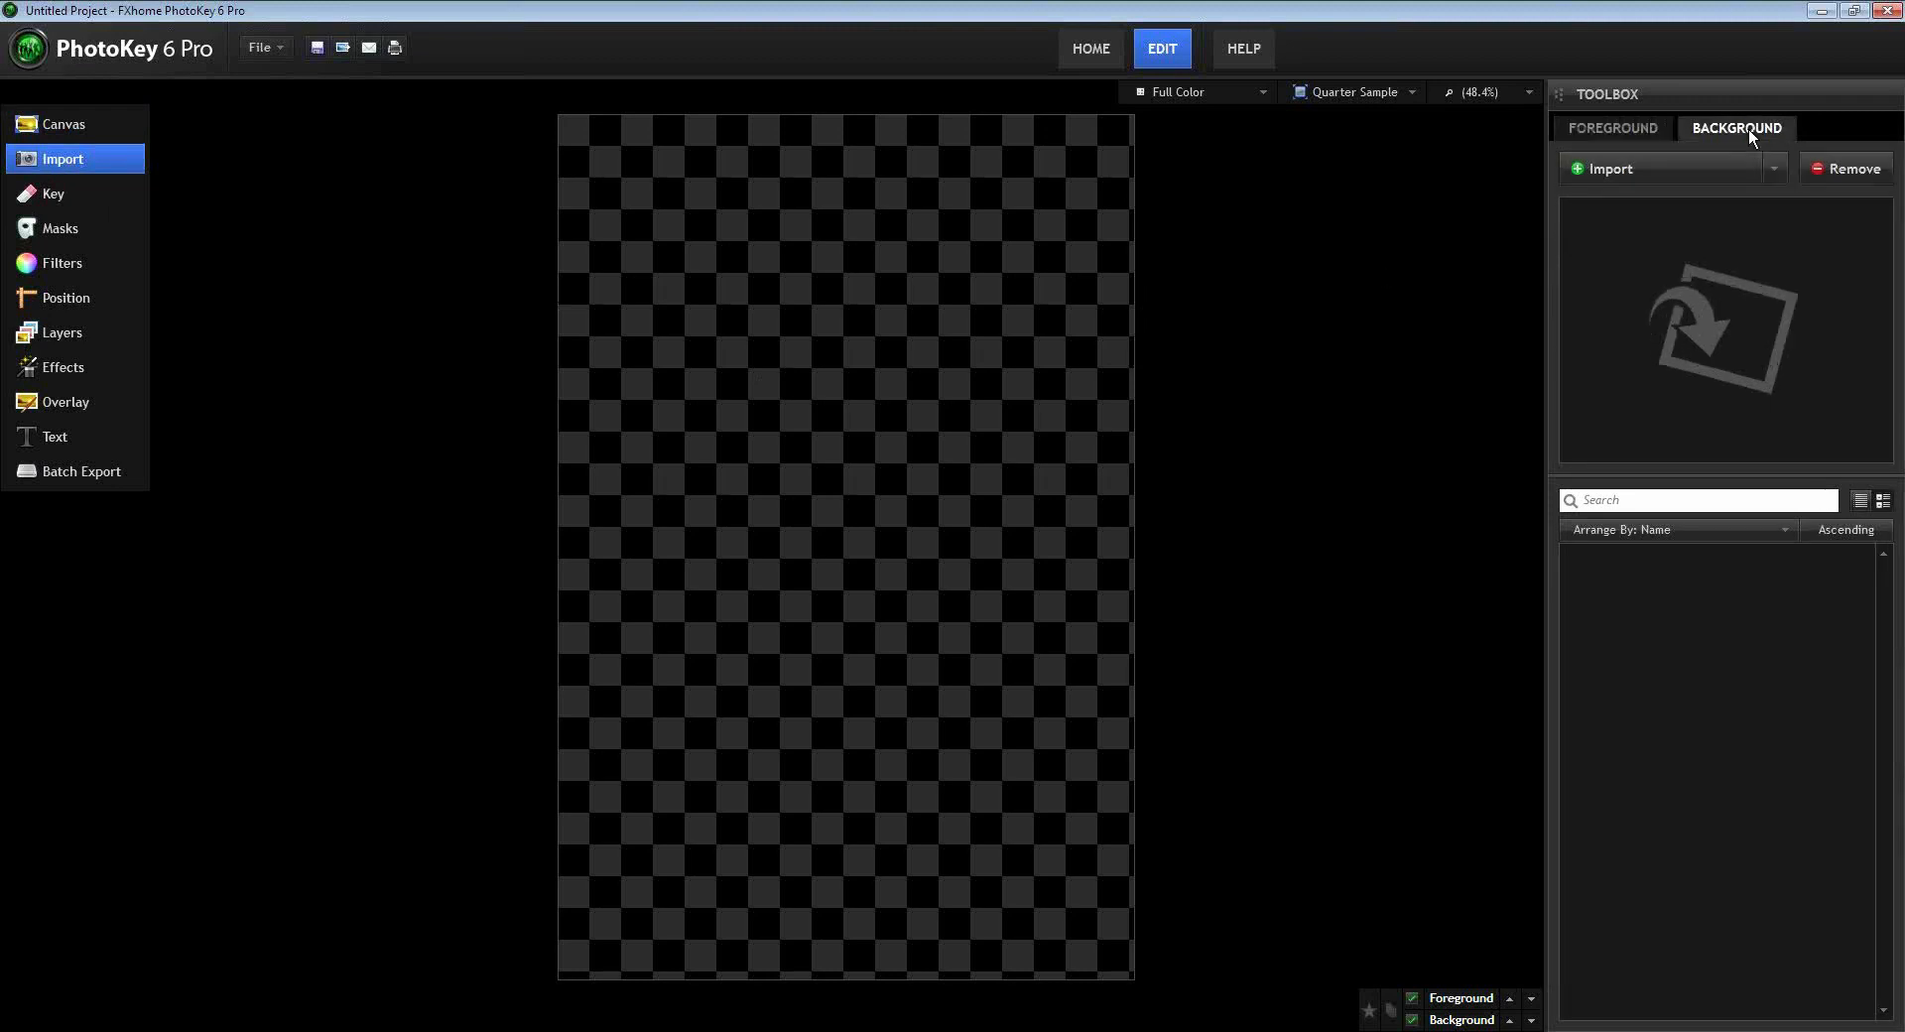
click(1616, 173)
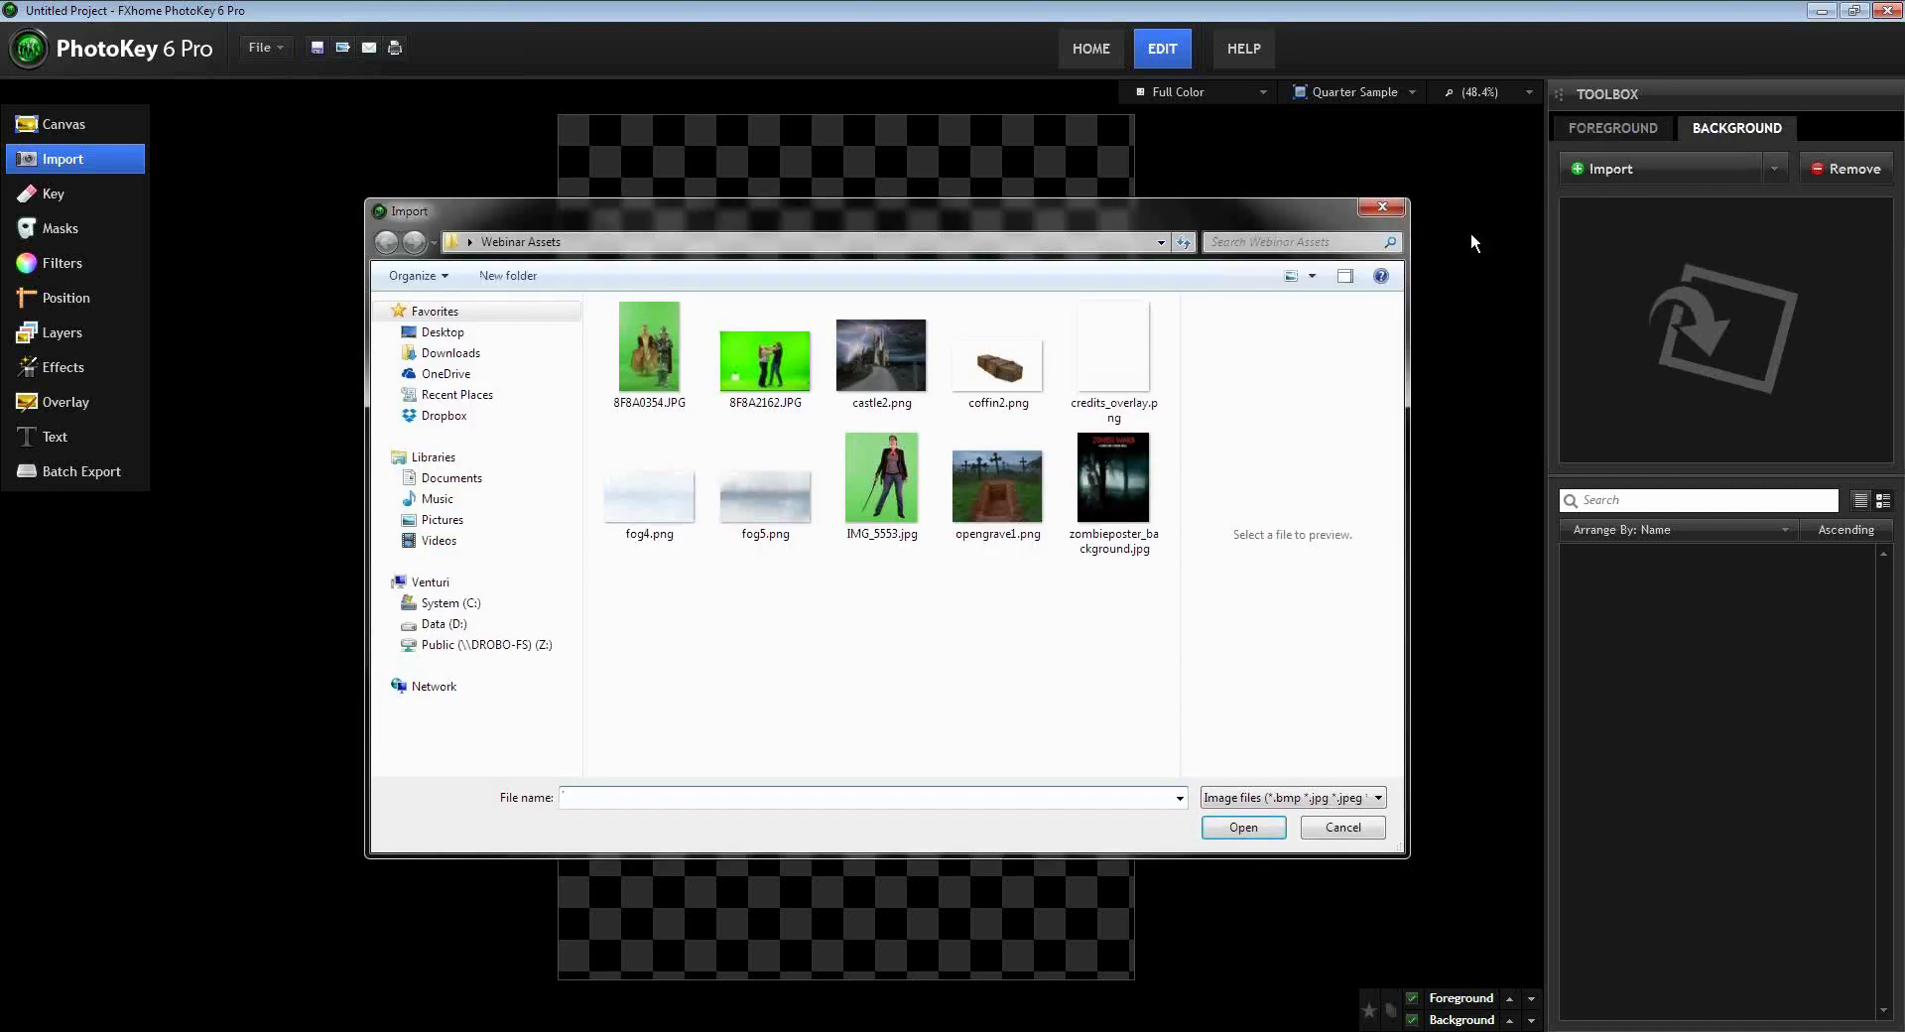
click(880, 359)
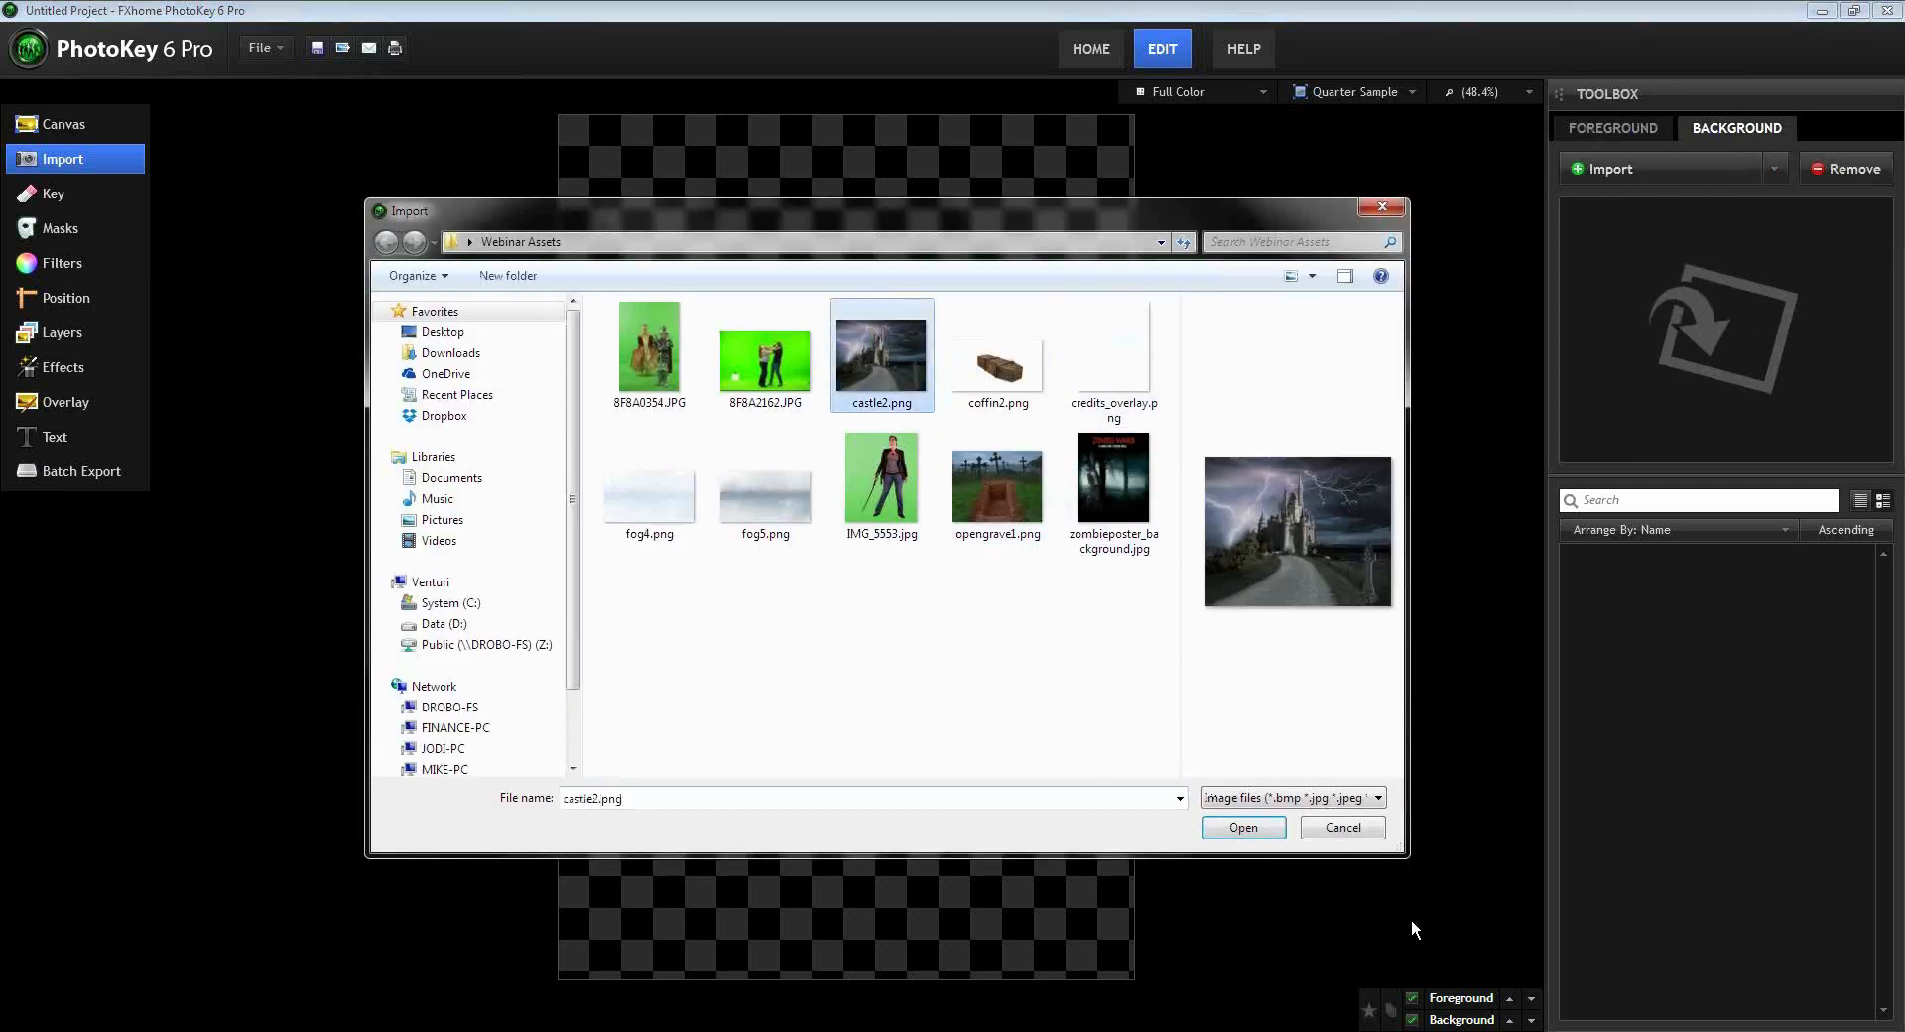
click(1258, 829)
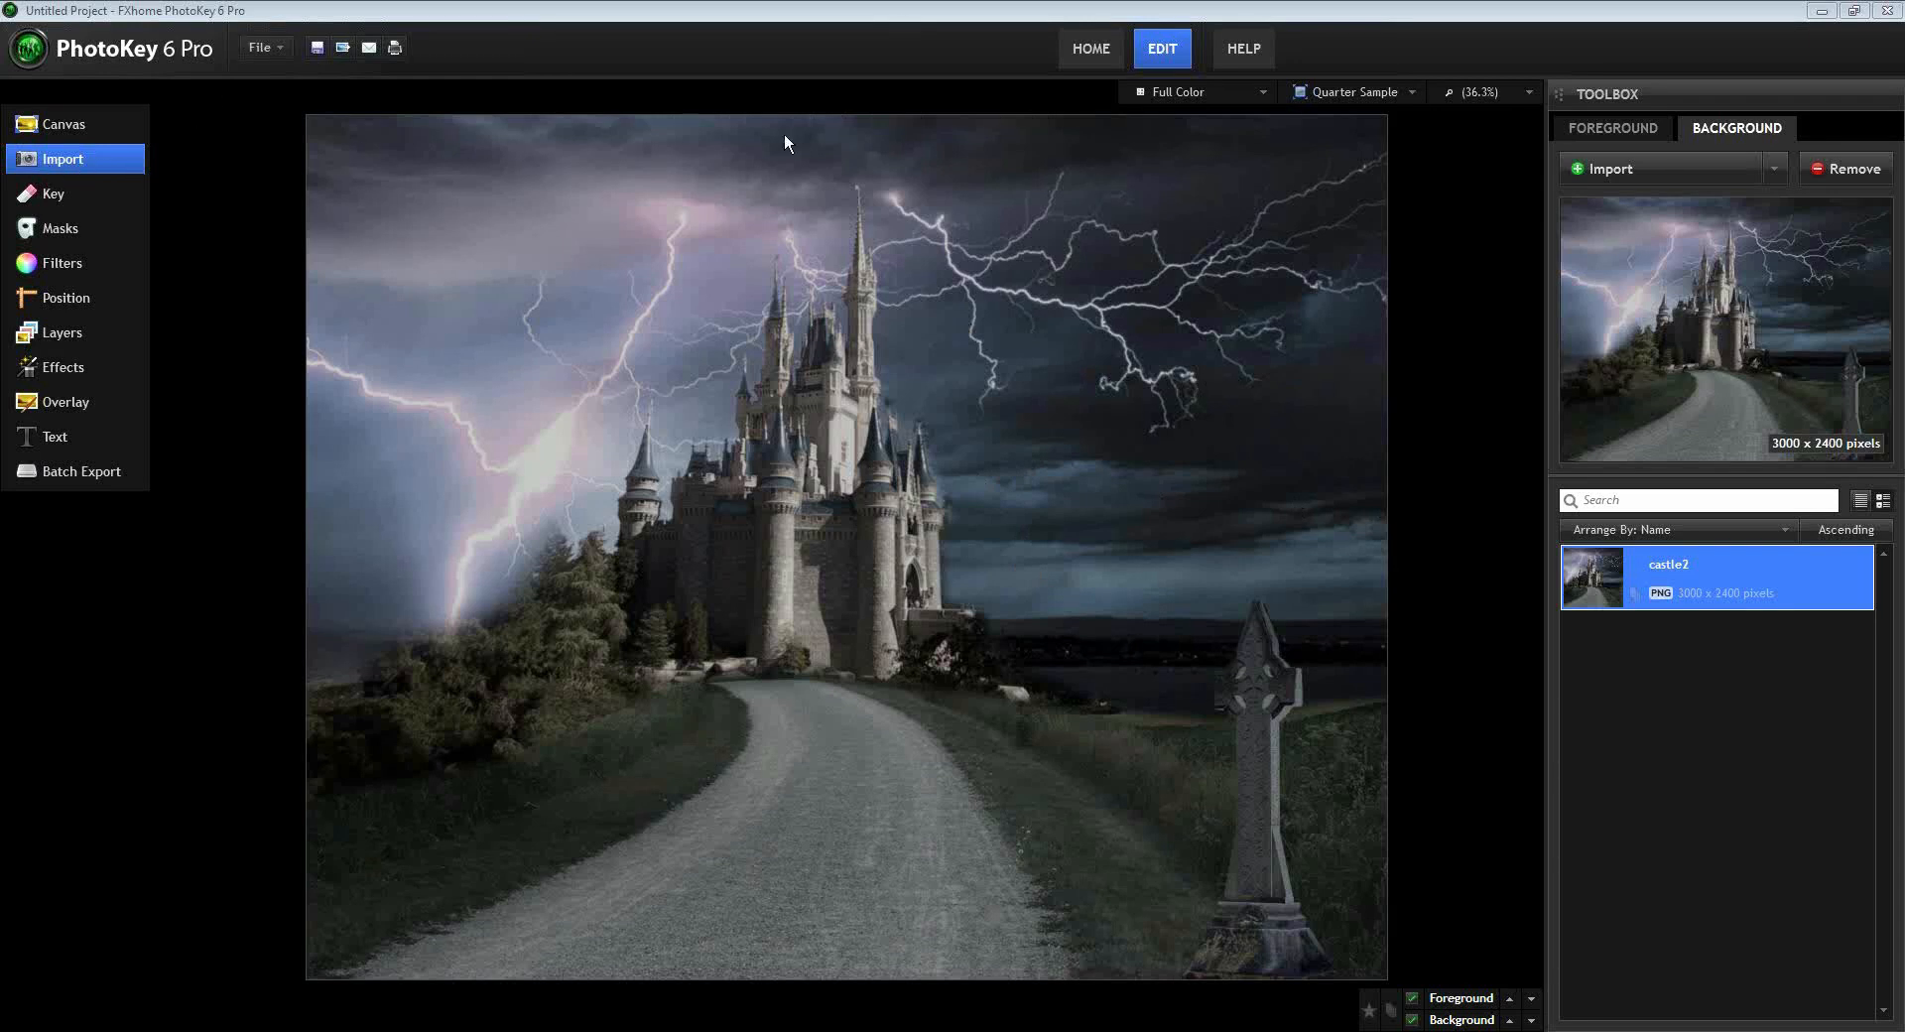
- Import 8F8A0354.JPG as the foreground and scale it down to 45% over the castle scene
click(1588, 129)
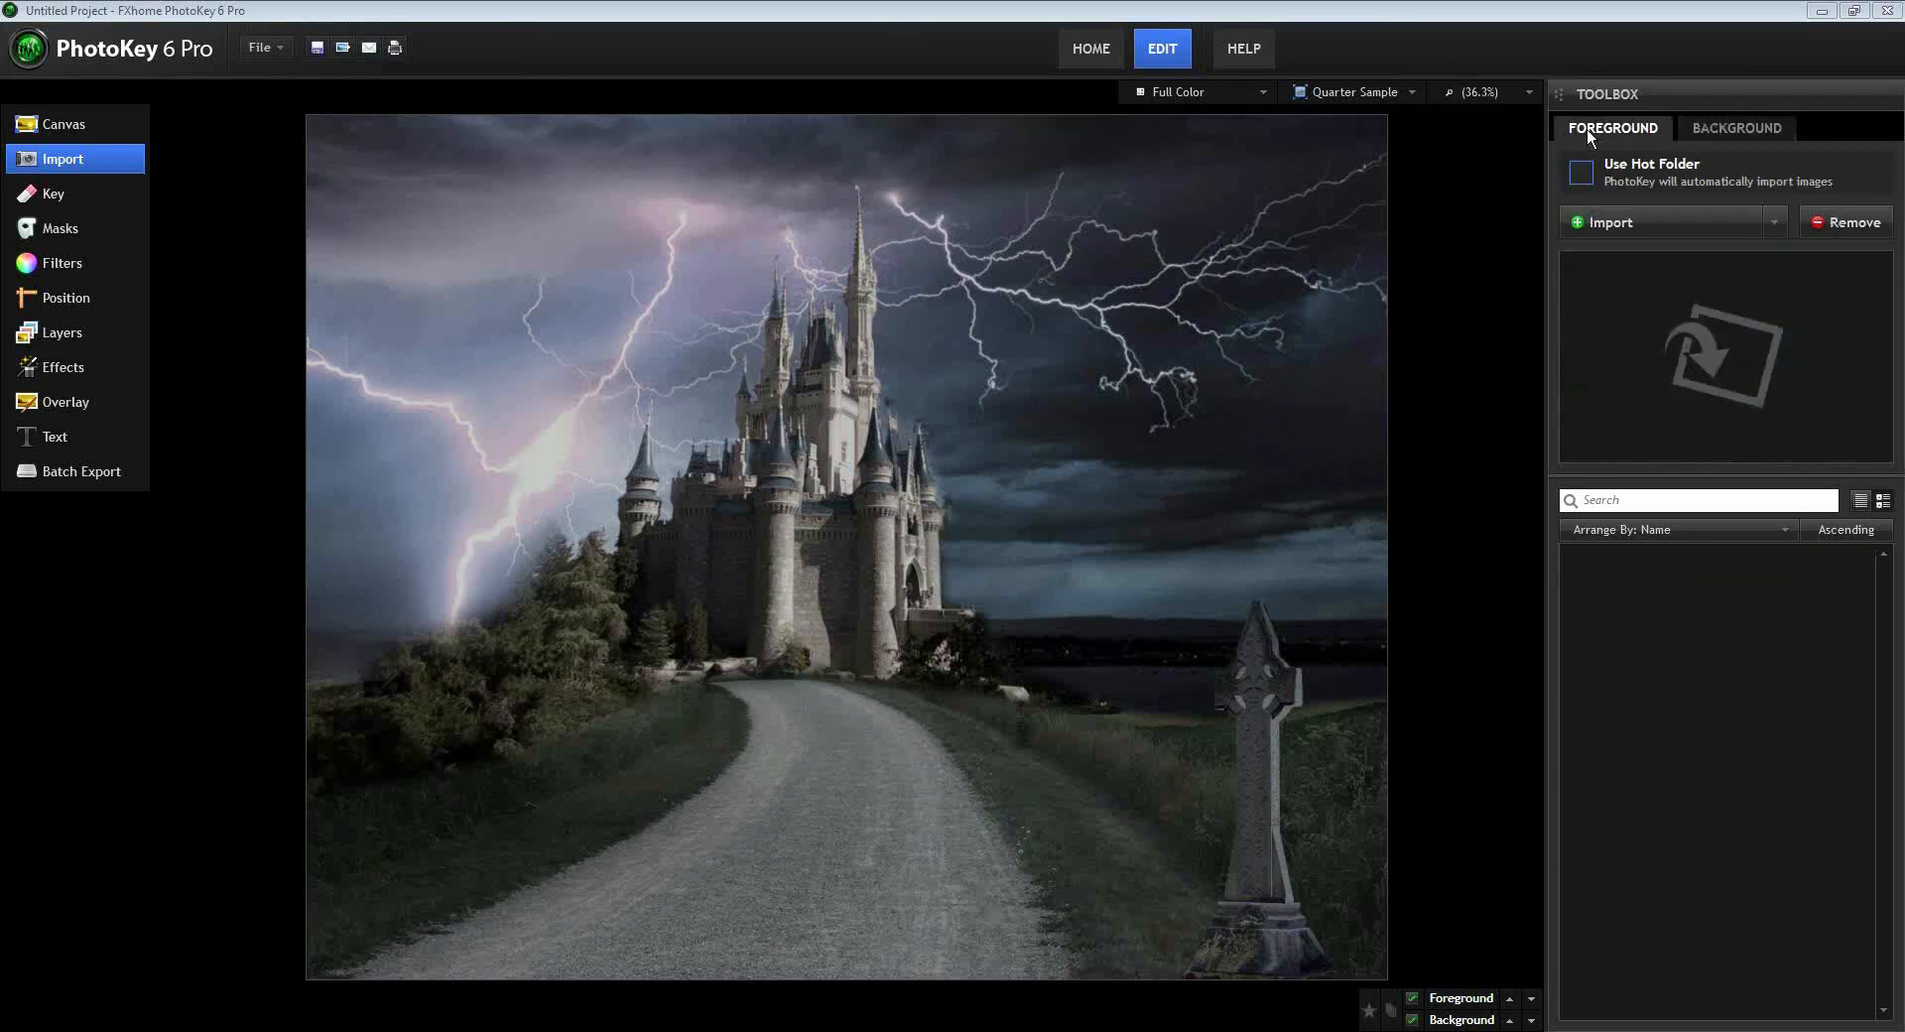
click(1619, 223)
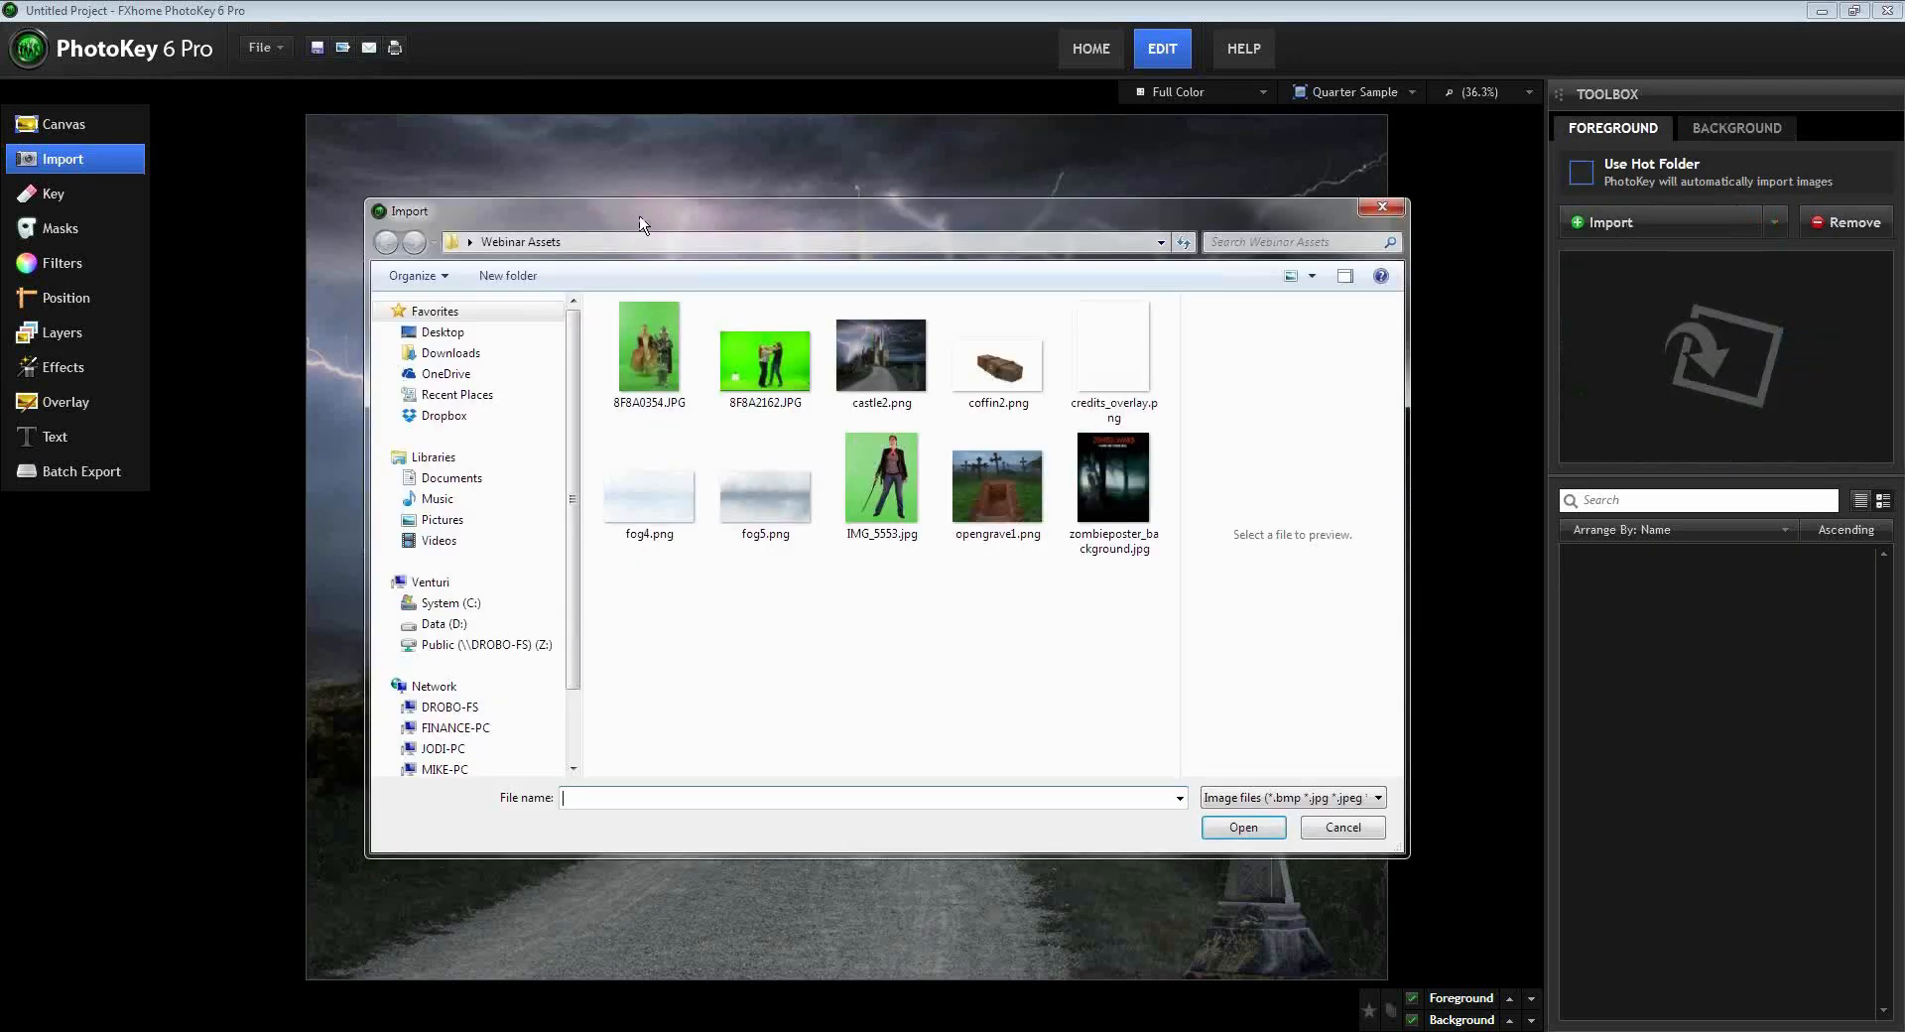
click(640, 341)
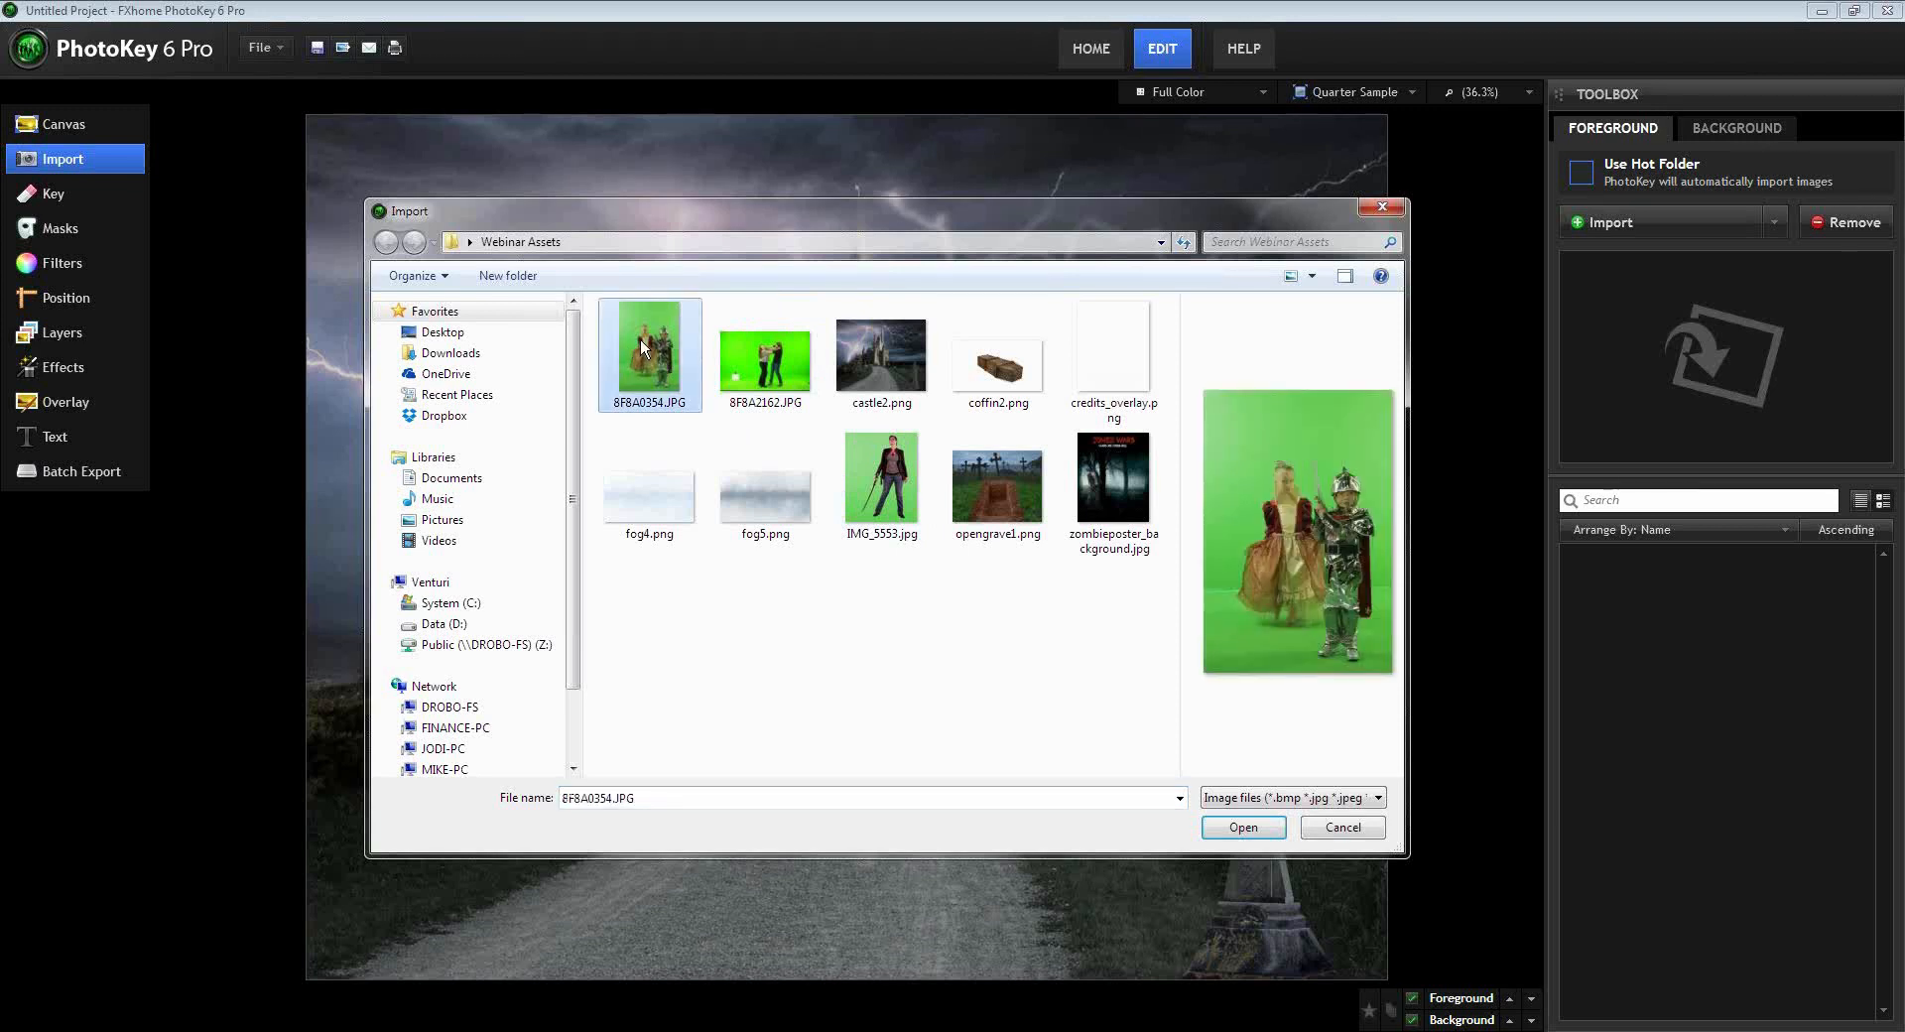
click(1258, 833)
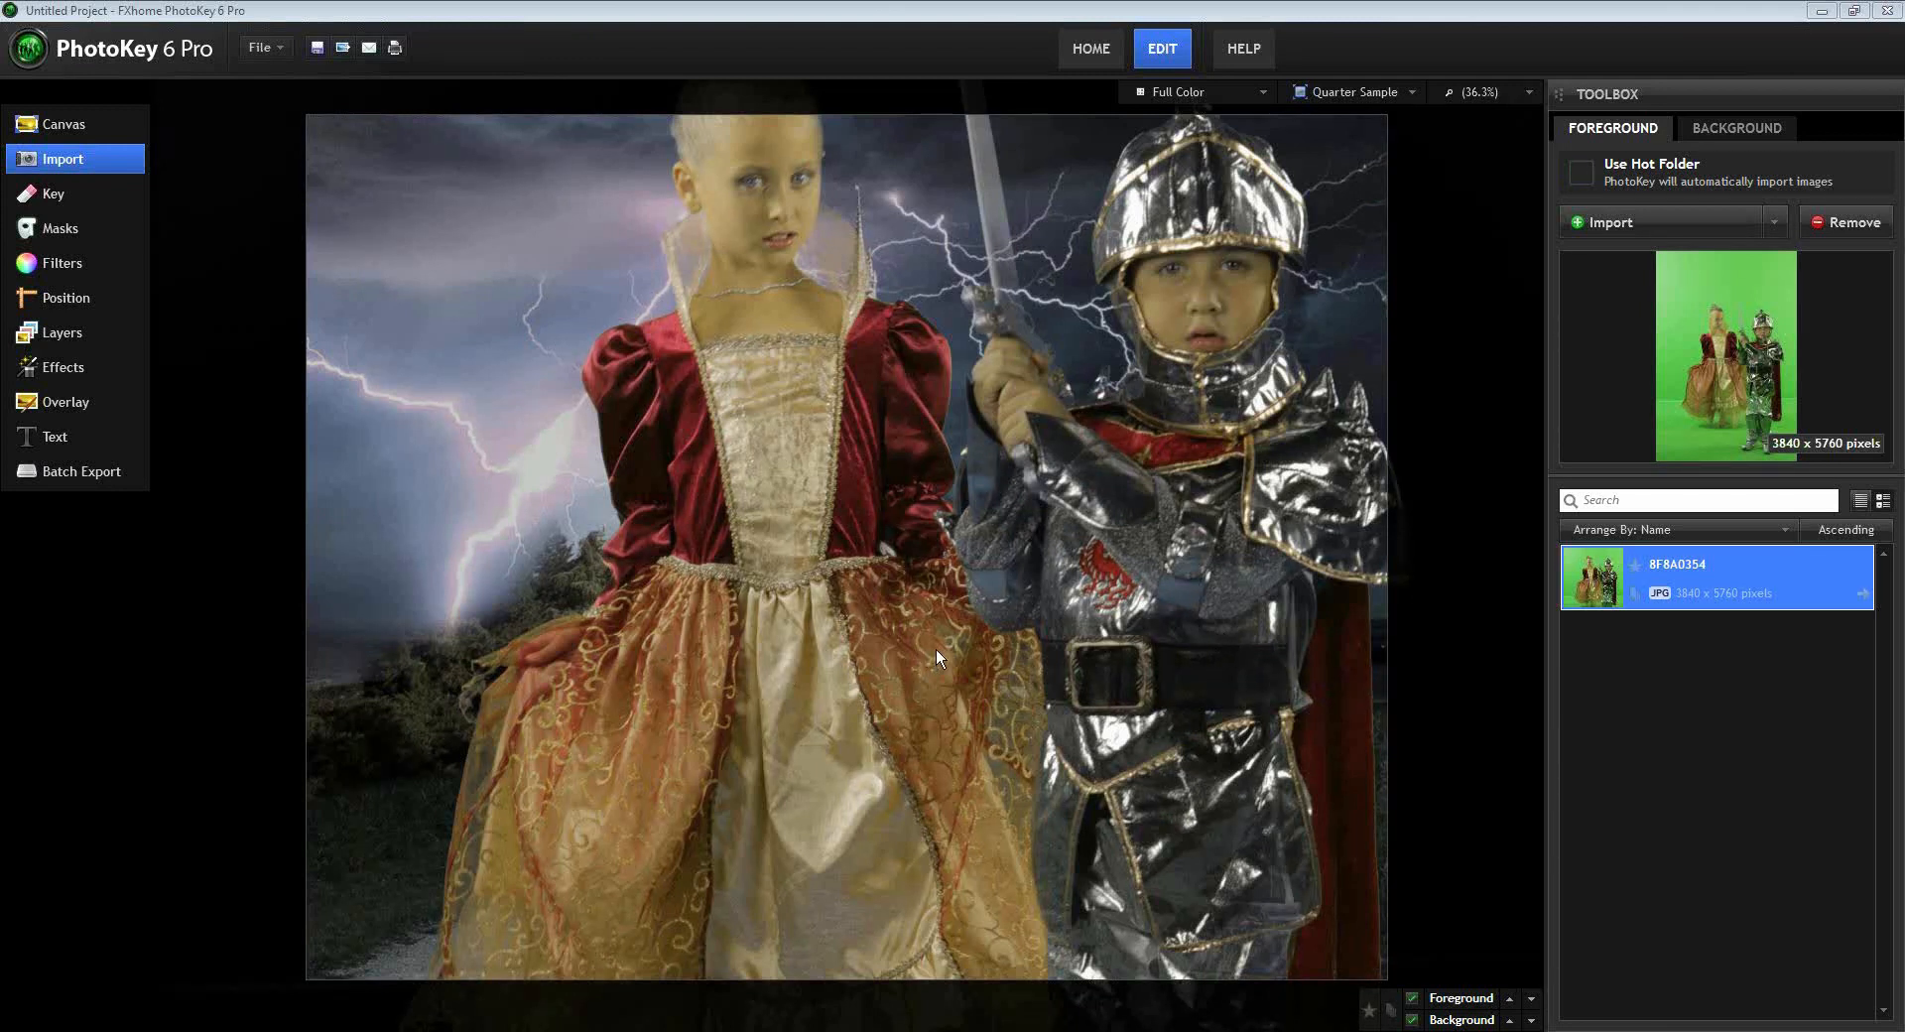
click(47, 306)
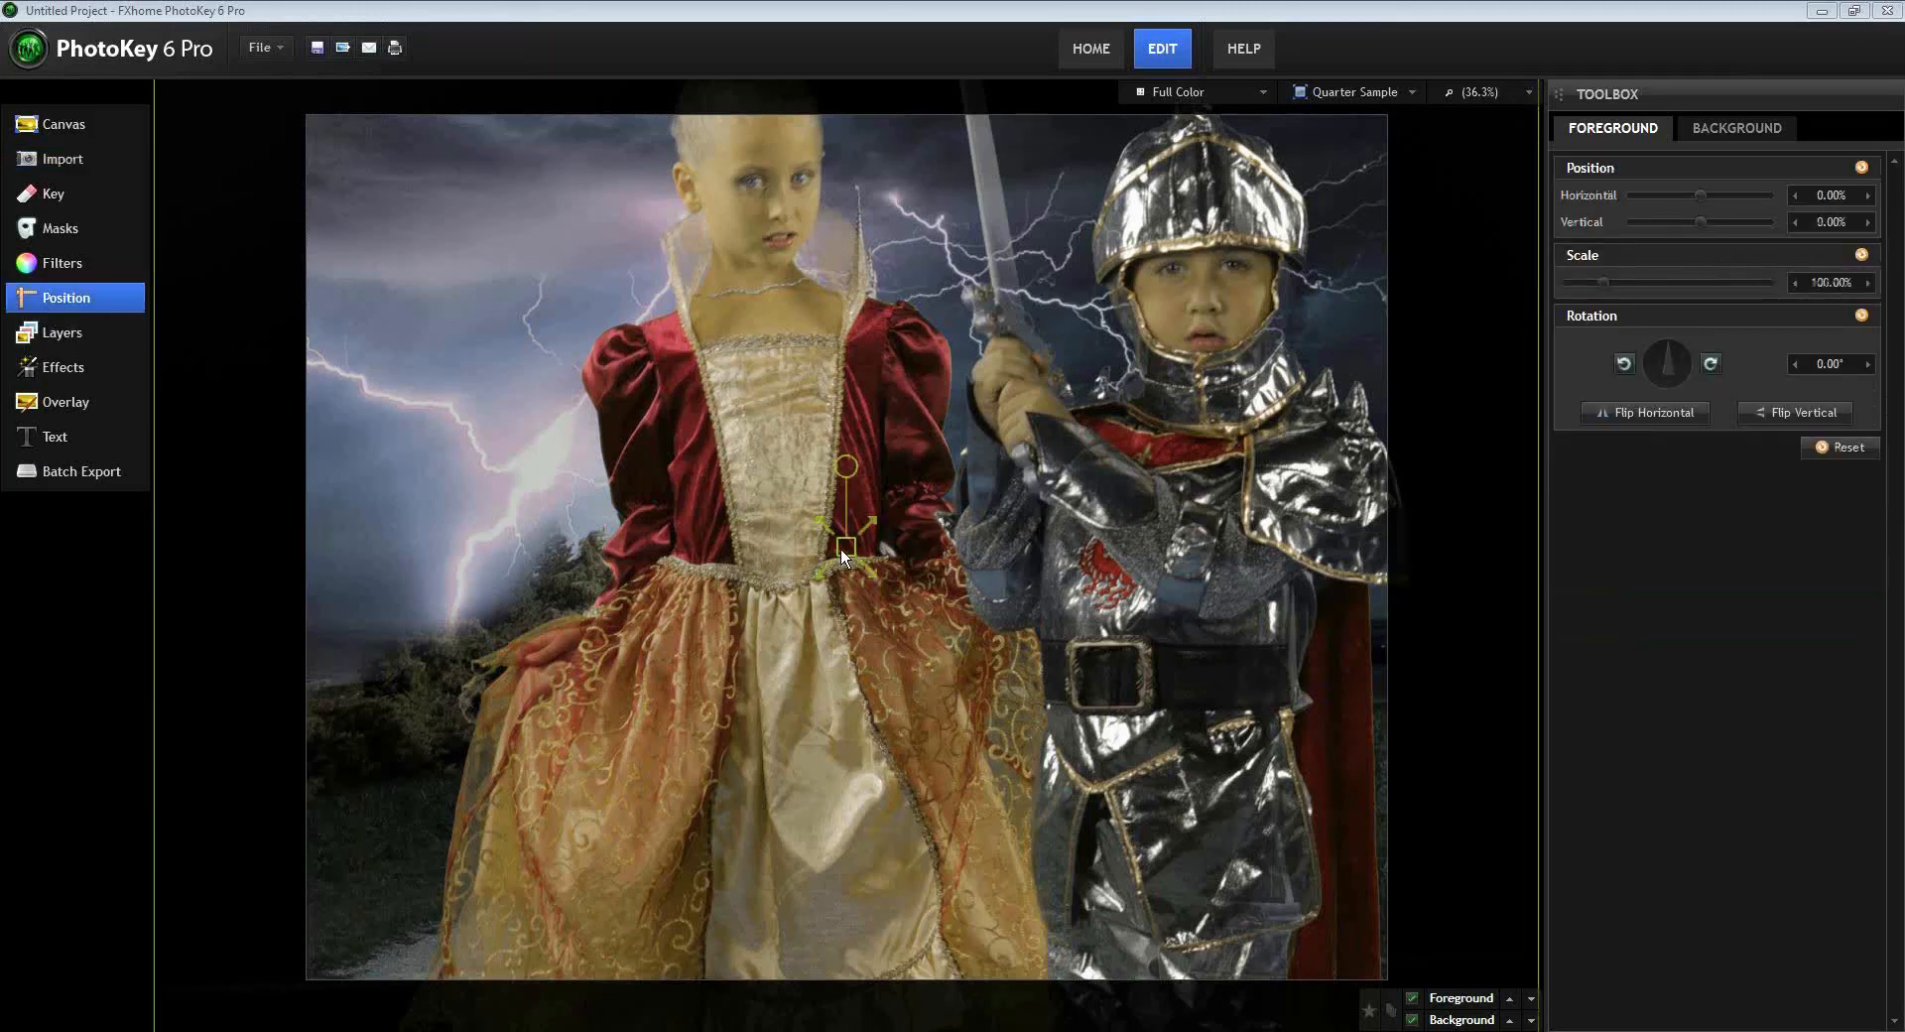
drag(848, 549, 837, 494)
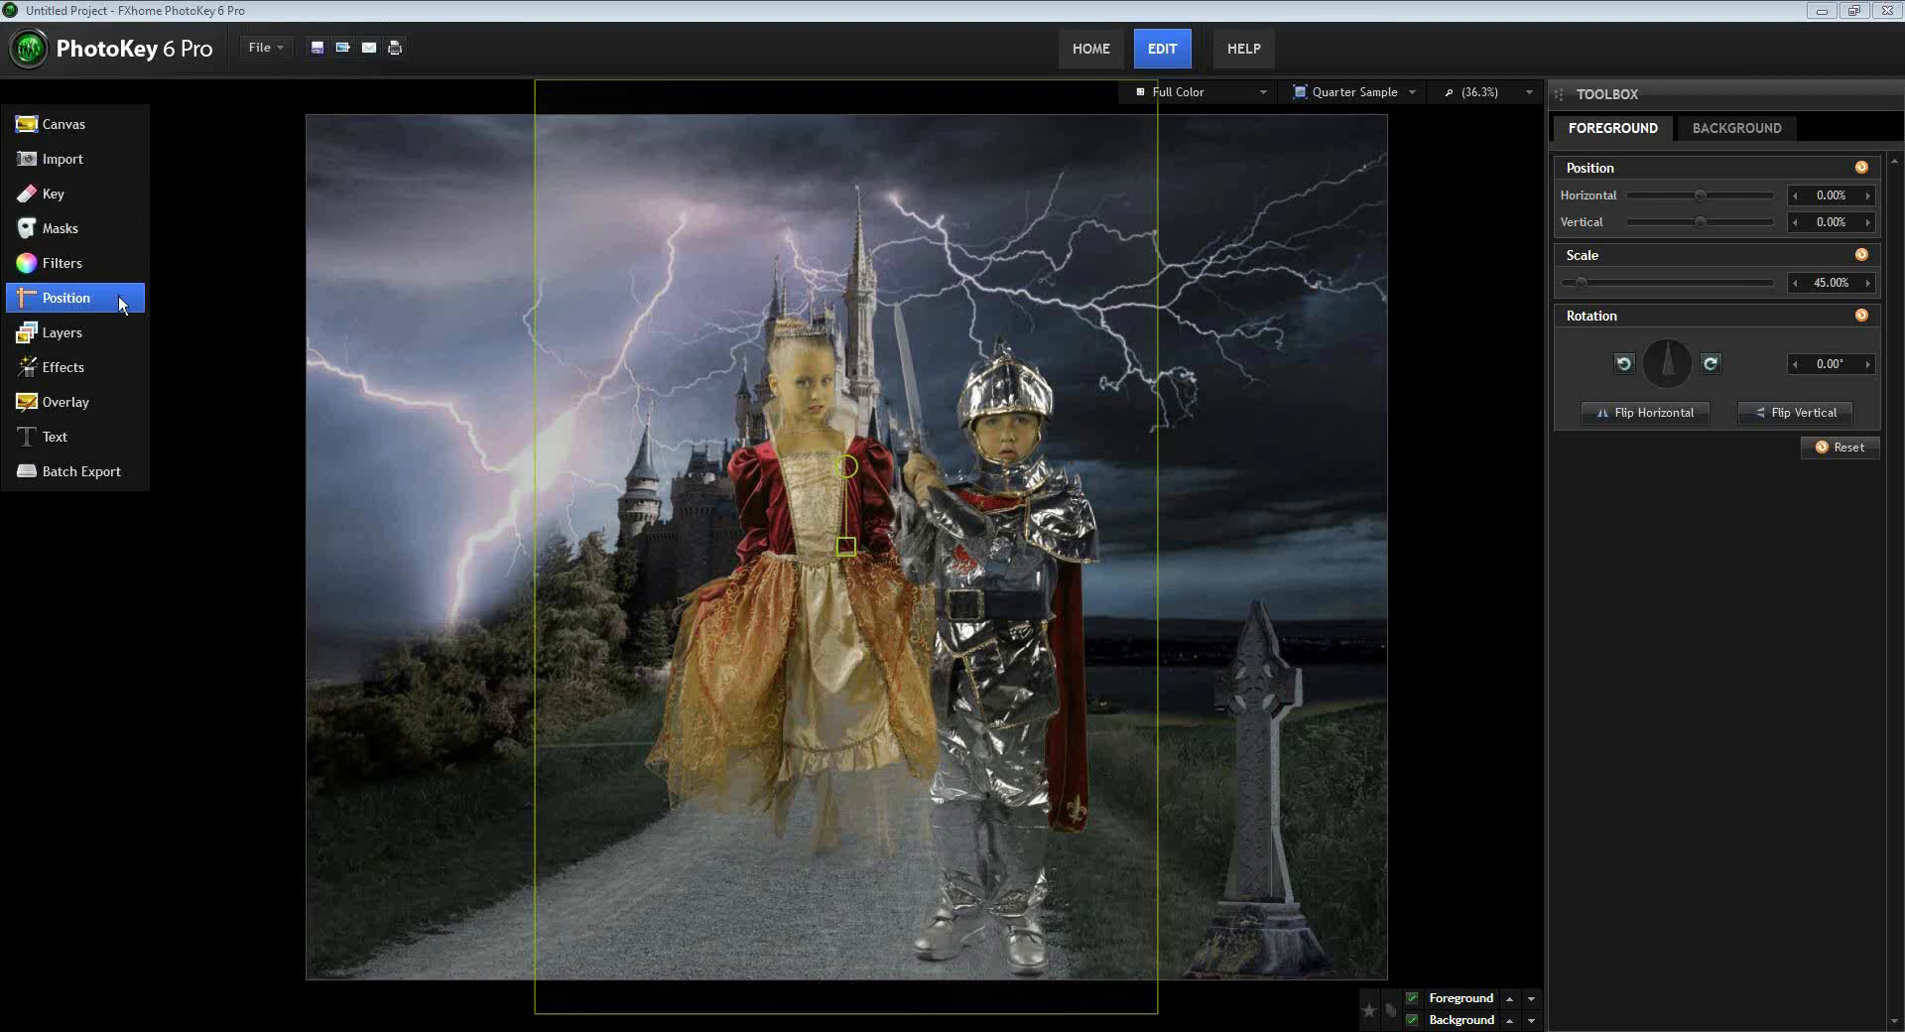
- Switch off the Auto Chroma Key, Spill Suppression and Light Wrap on the foreground photo
click(57, 199)
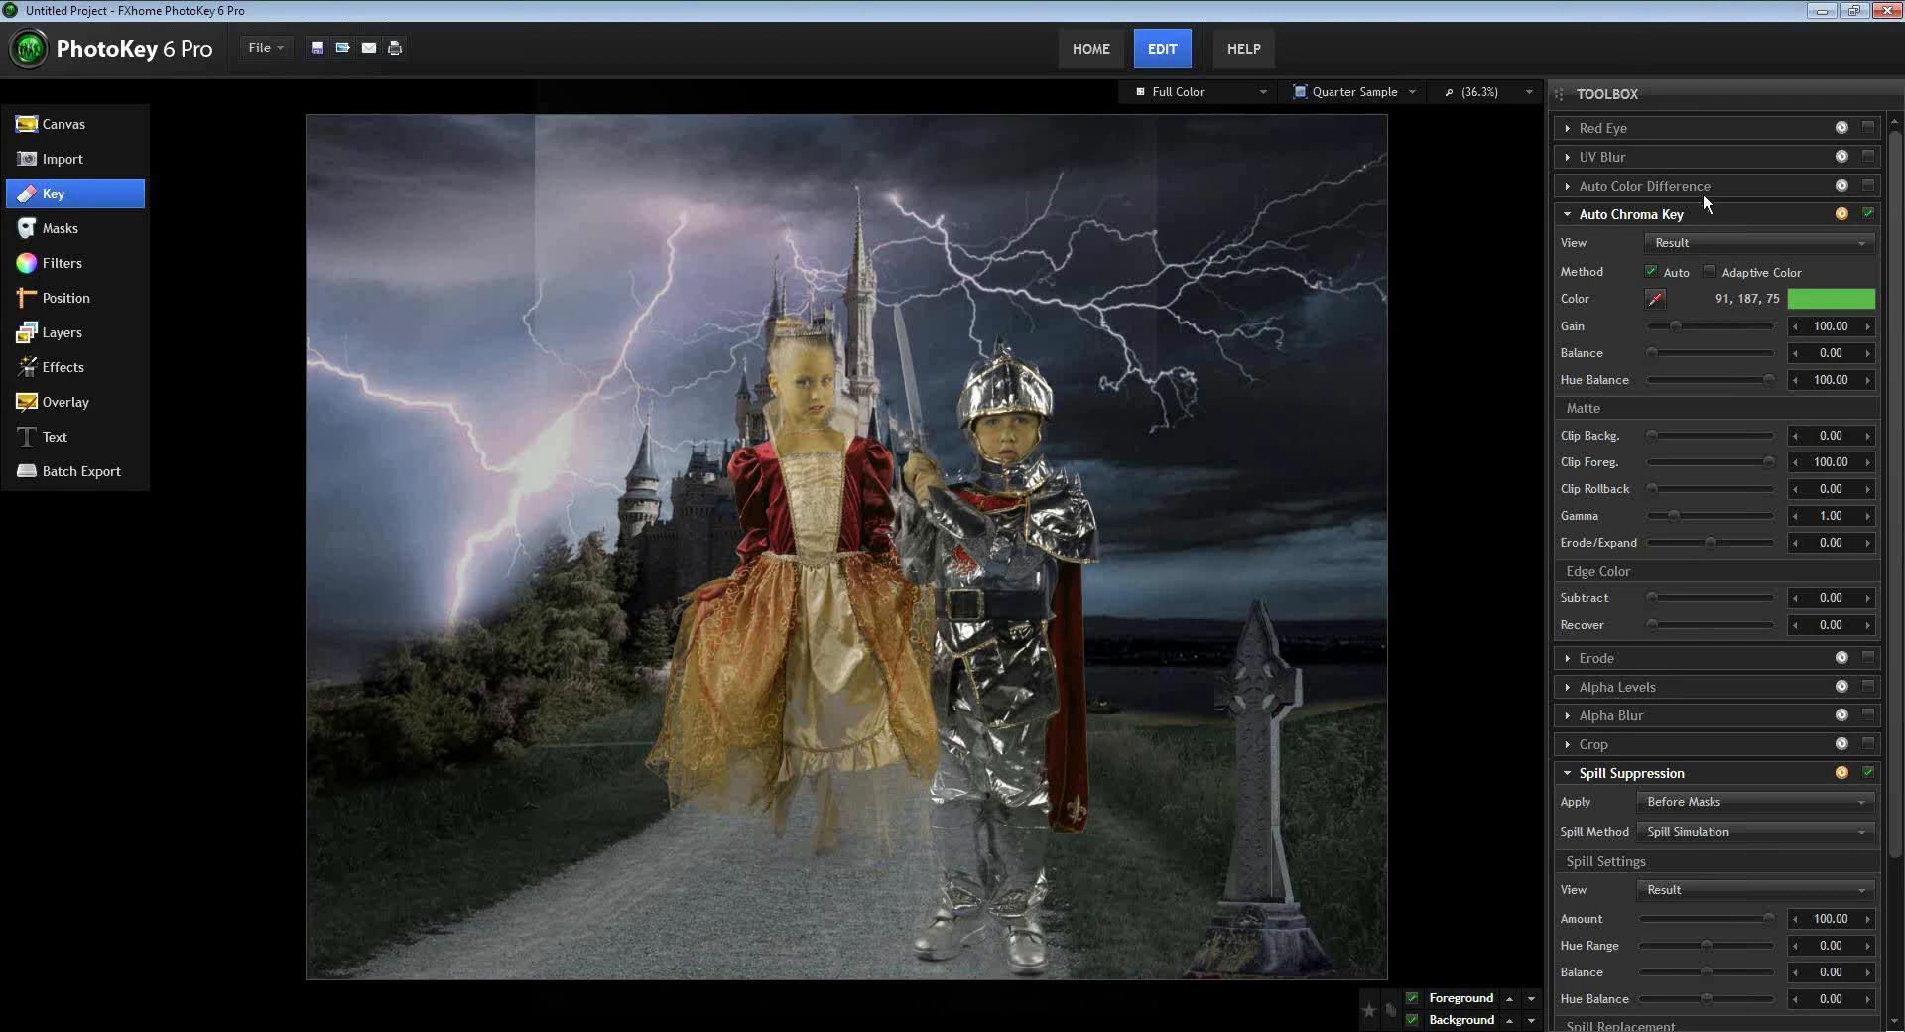
click(1867, 214)
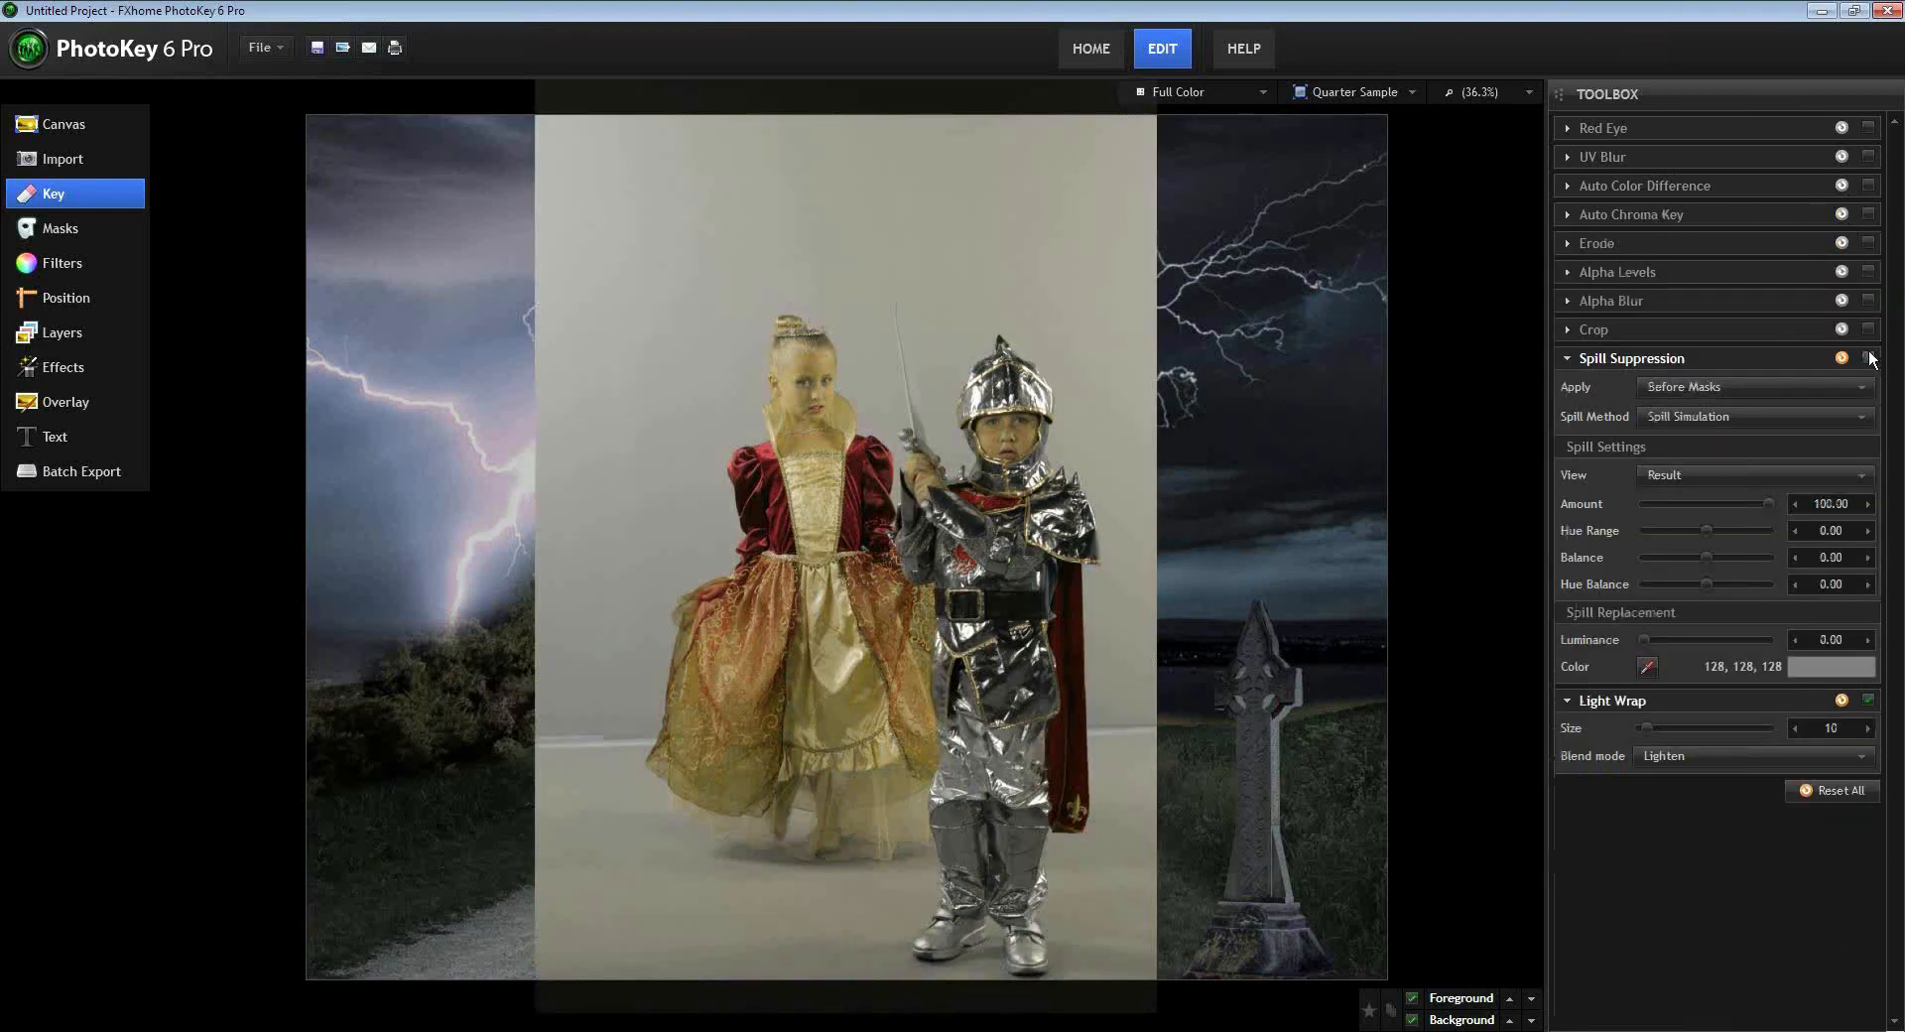
click(1857, 358)
click(1871, 363)
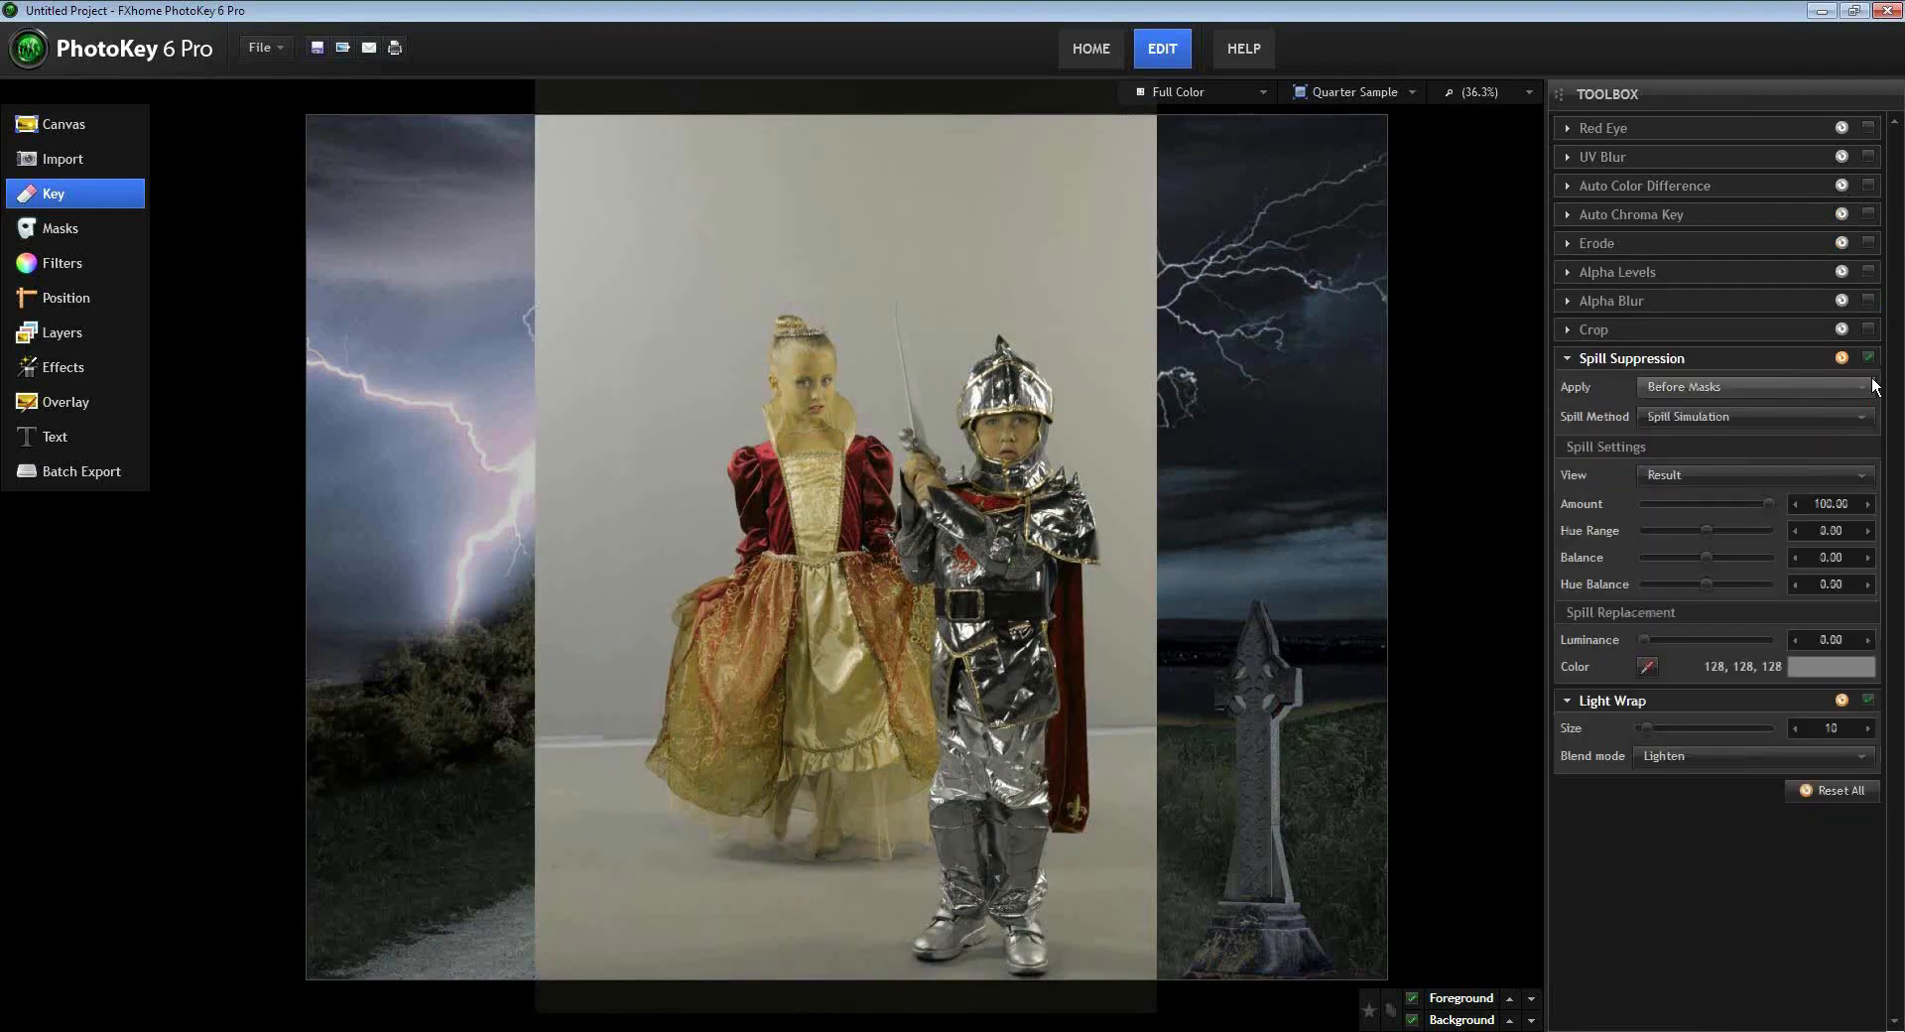
click(1868, 358)
click(1869, 388)
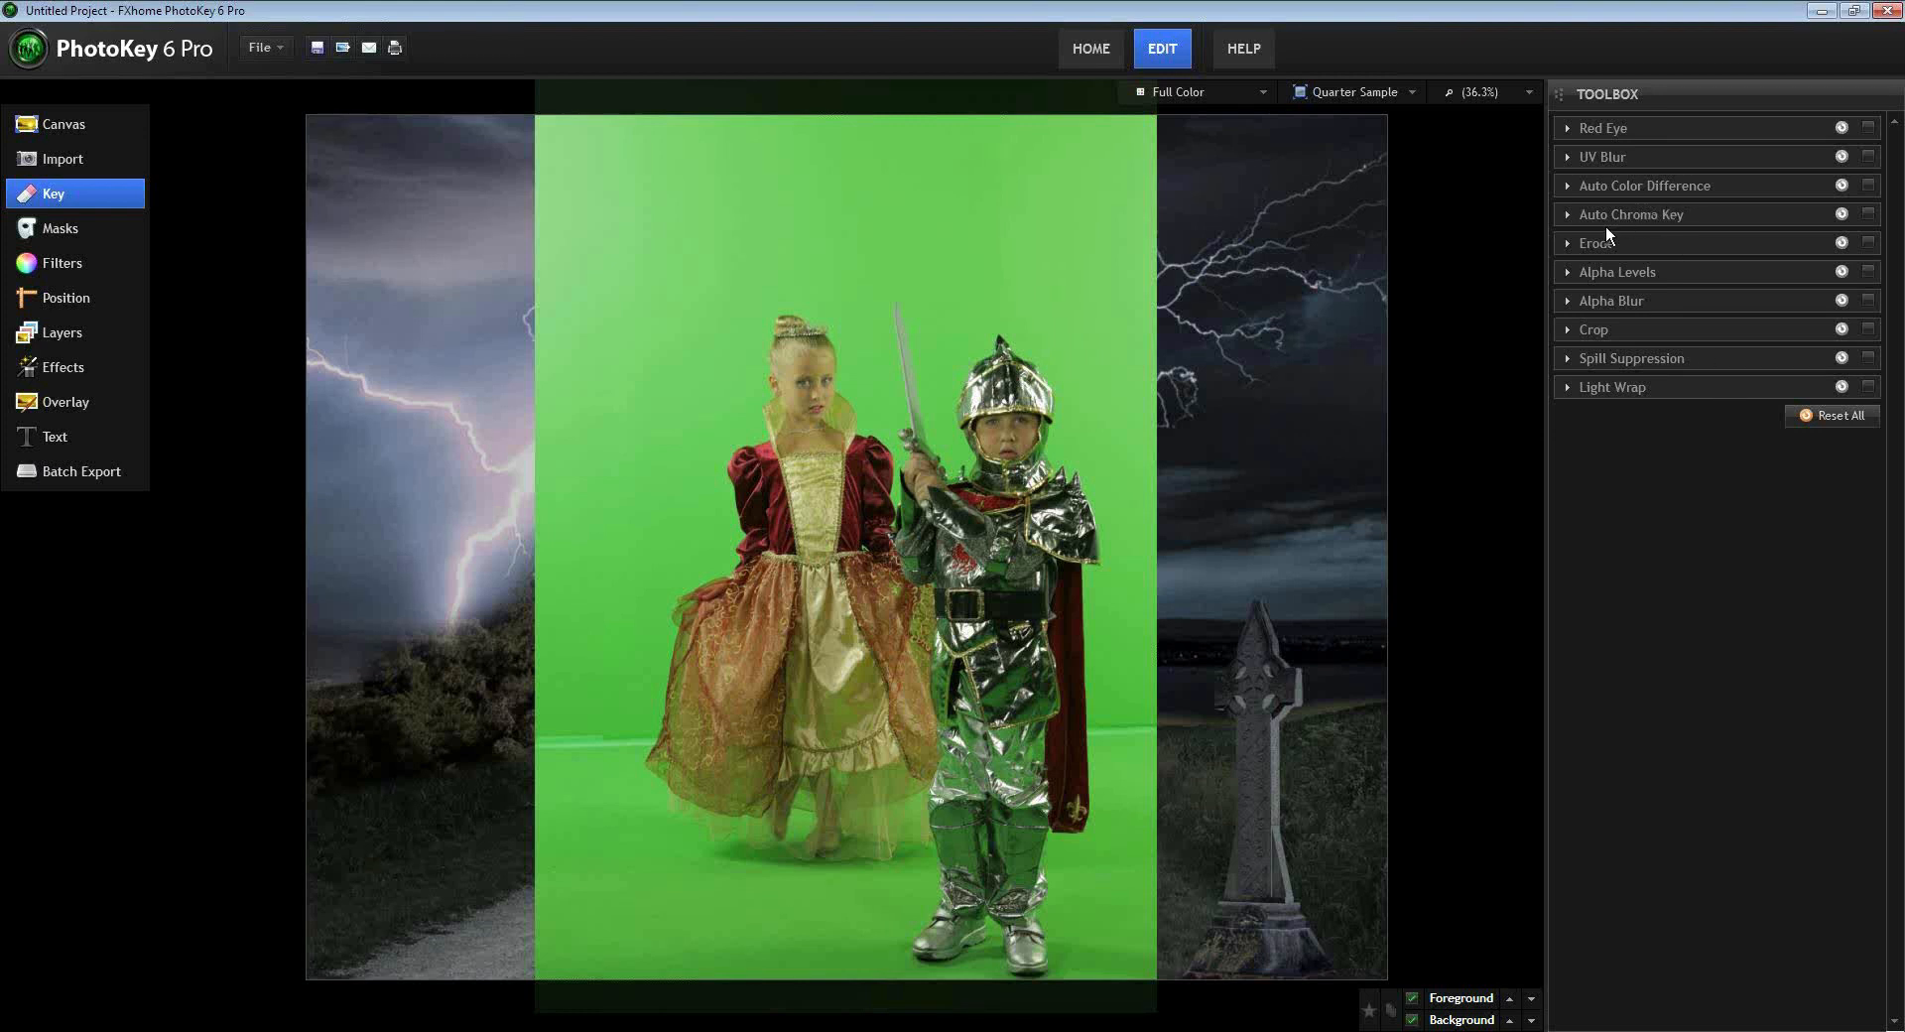
- Enable Auto Chroma Key again and sample the green screen beside the princess as the key color
click(1866, 213)
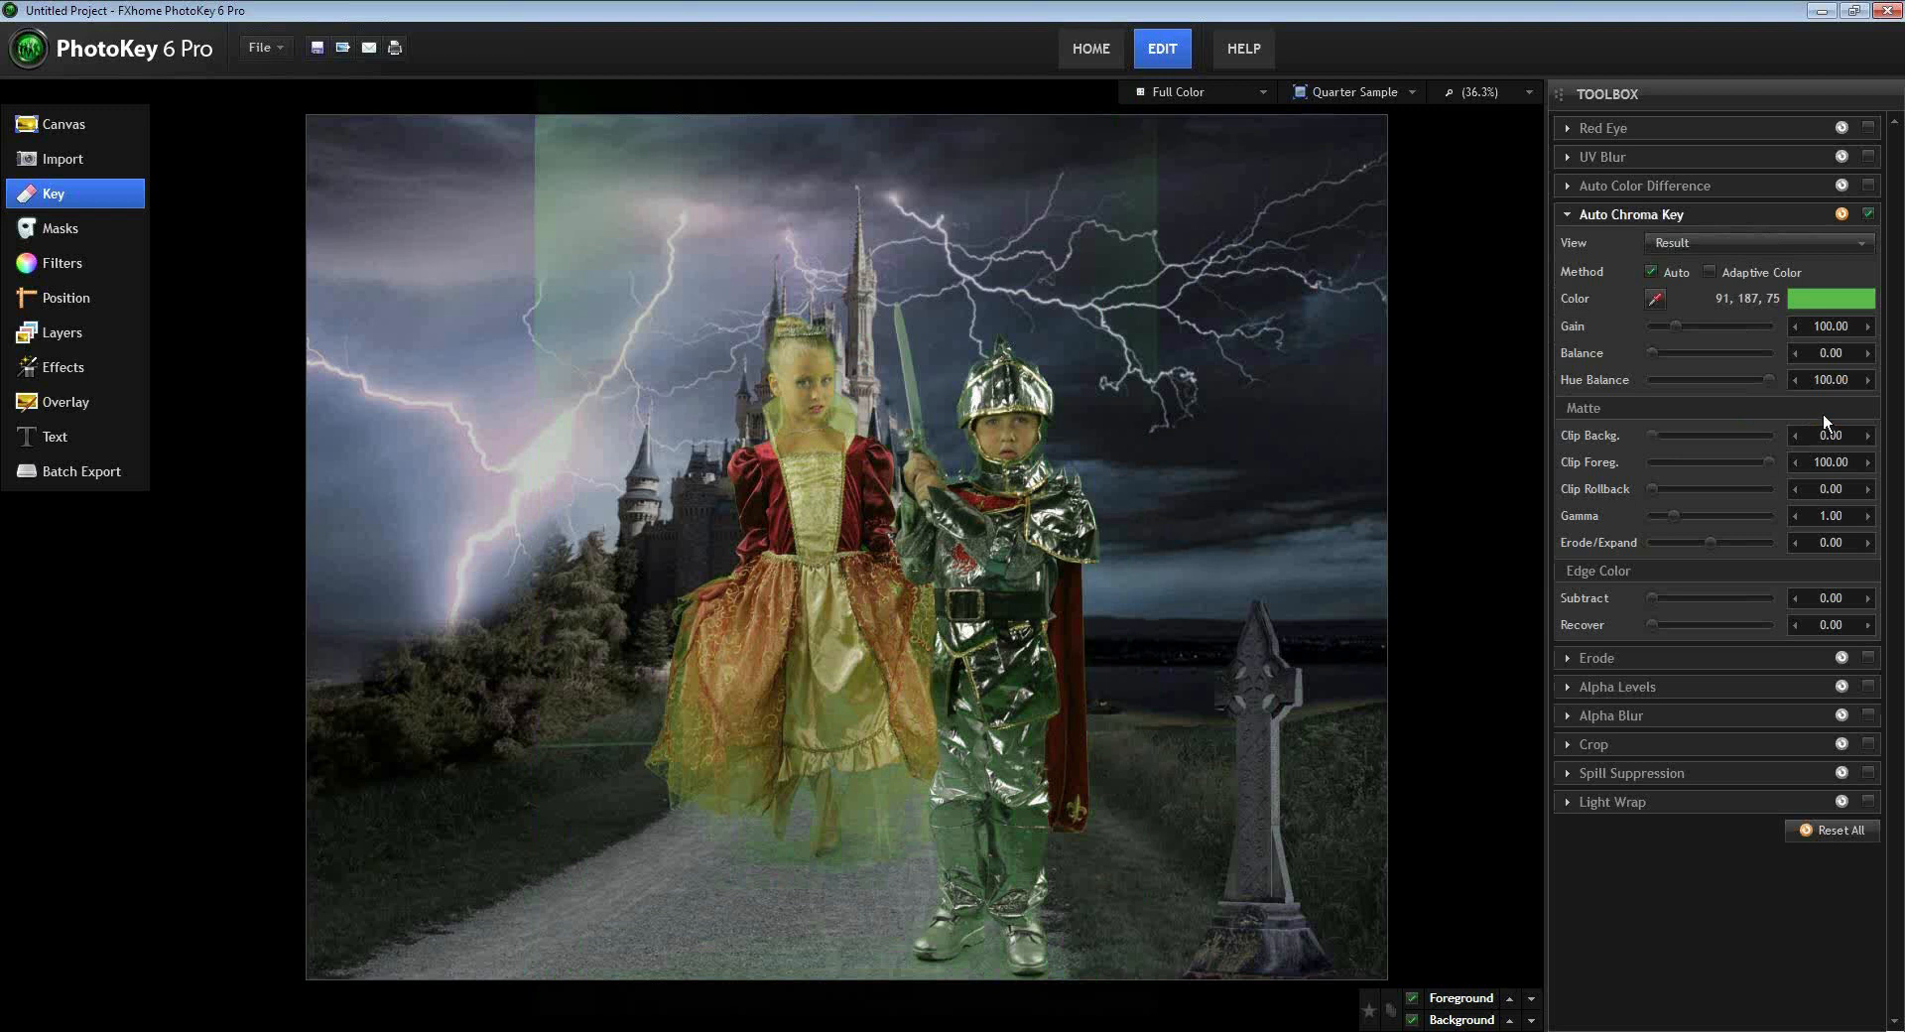
click(1654, 299)
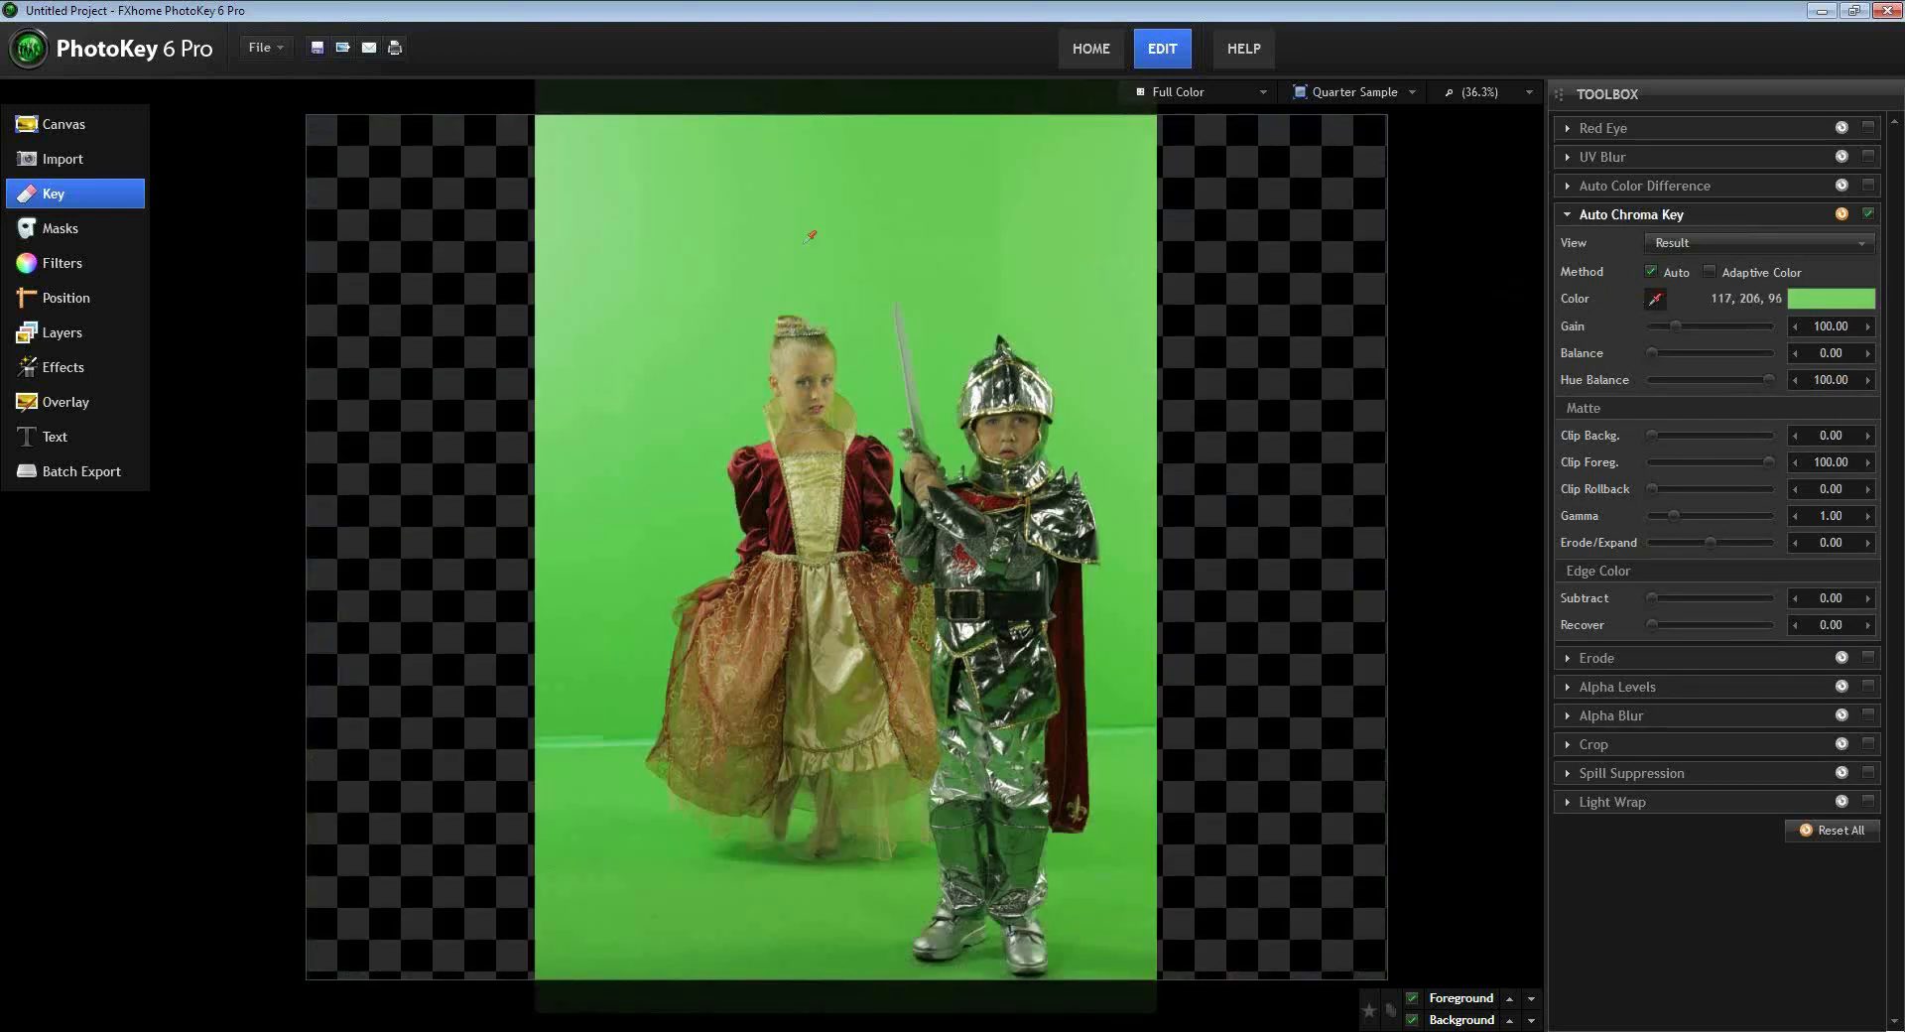
click(689, 484)
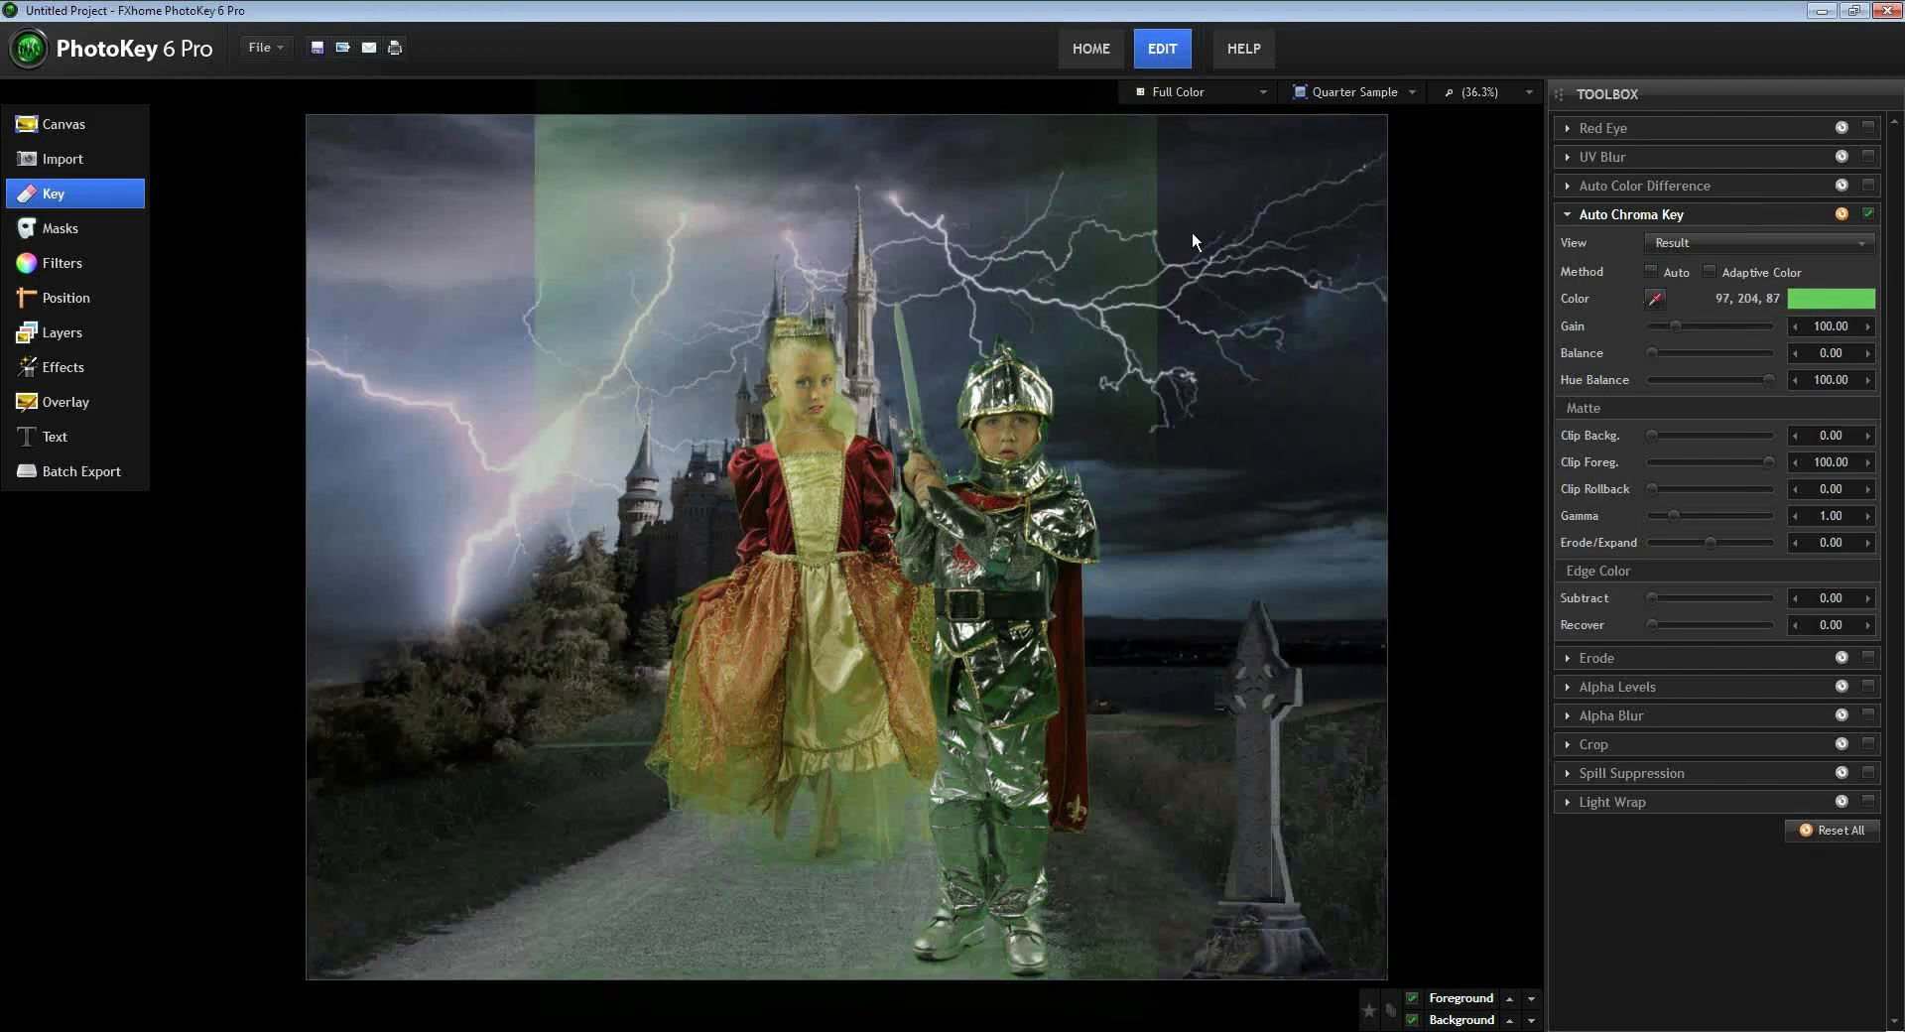
- Show the chroma key as a matte, try clipping the background at 37.40, and set Clip Background to 5.69
click(1670, 241)
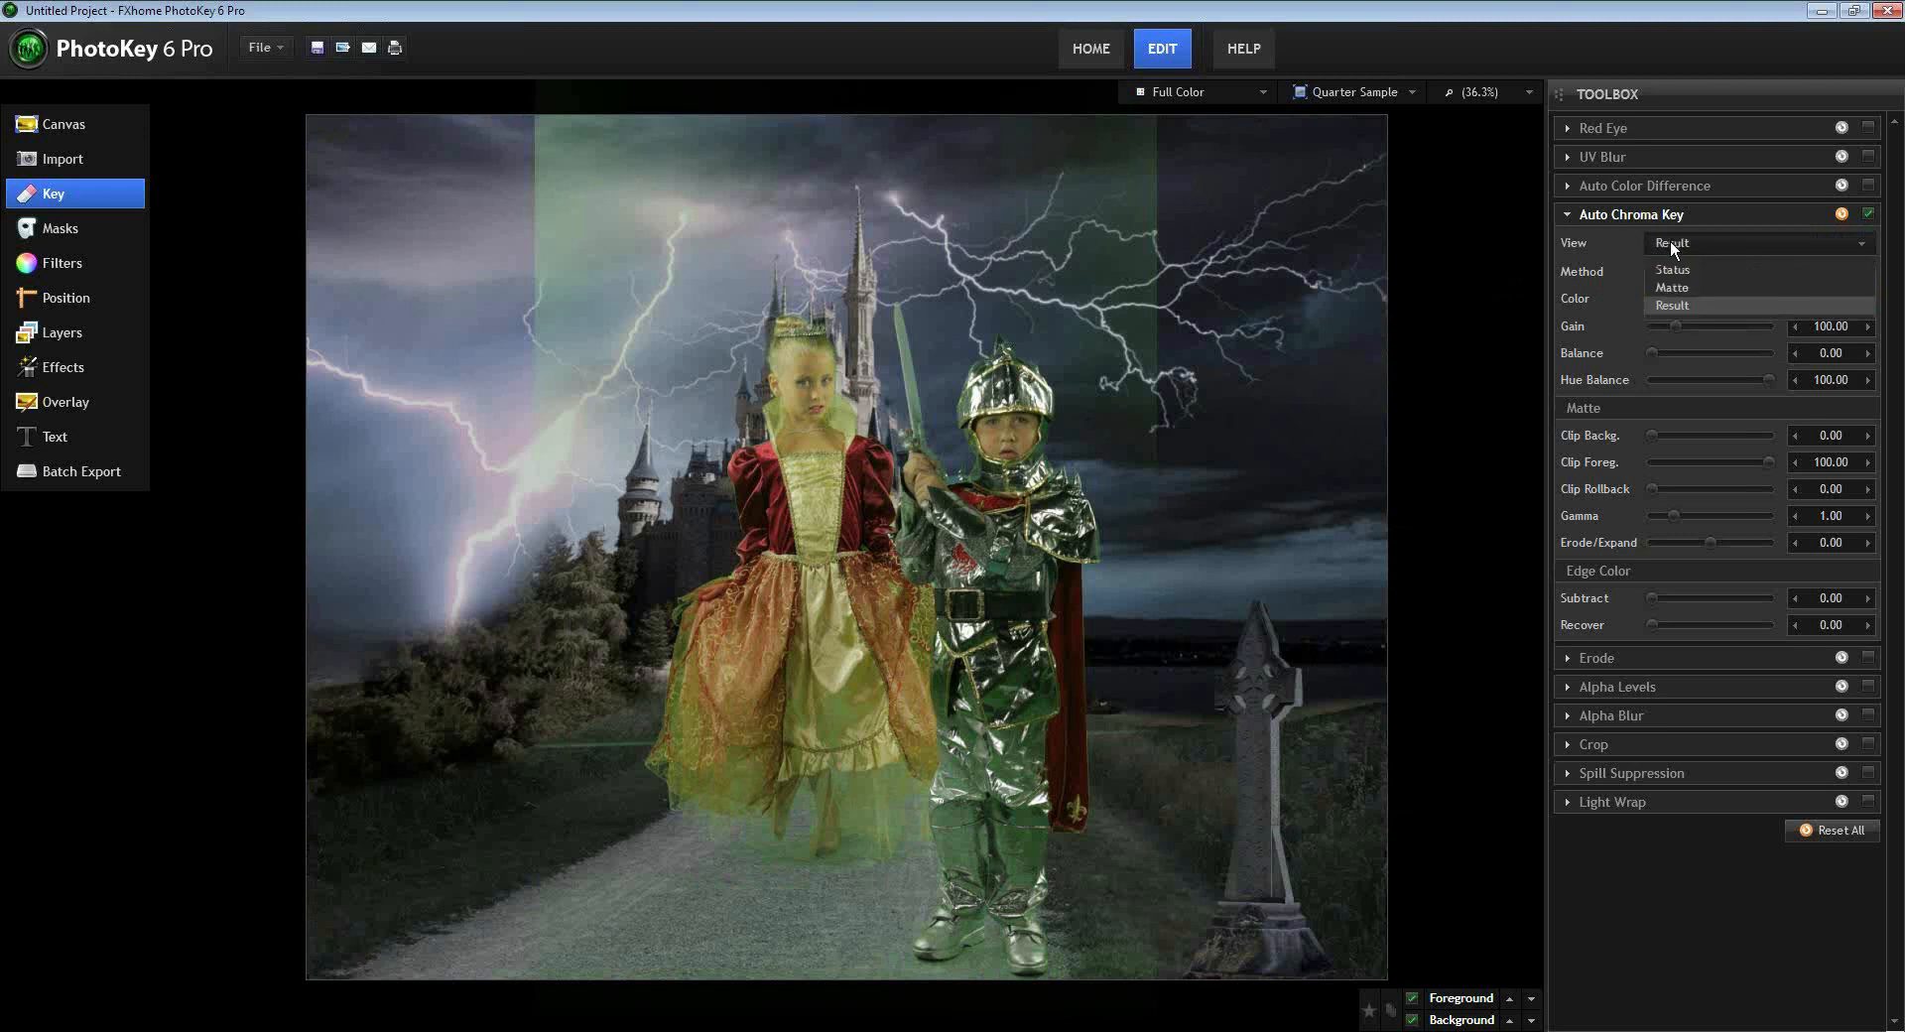
click(1674, 287)
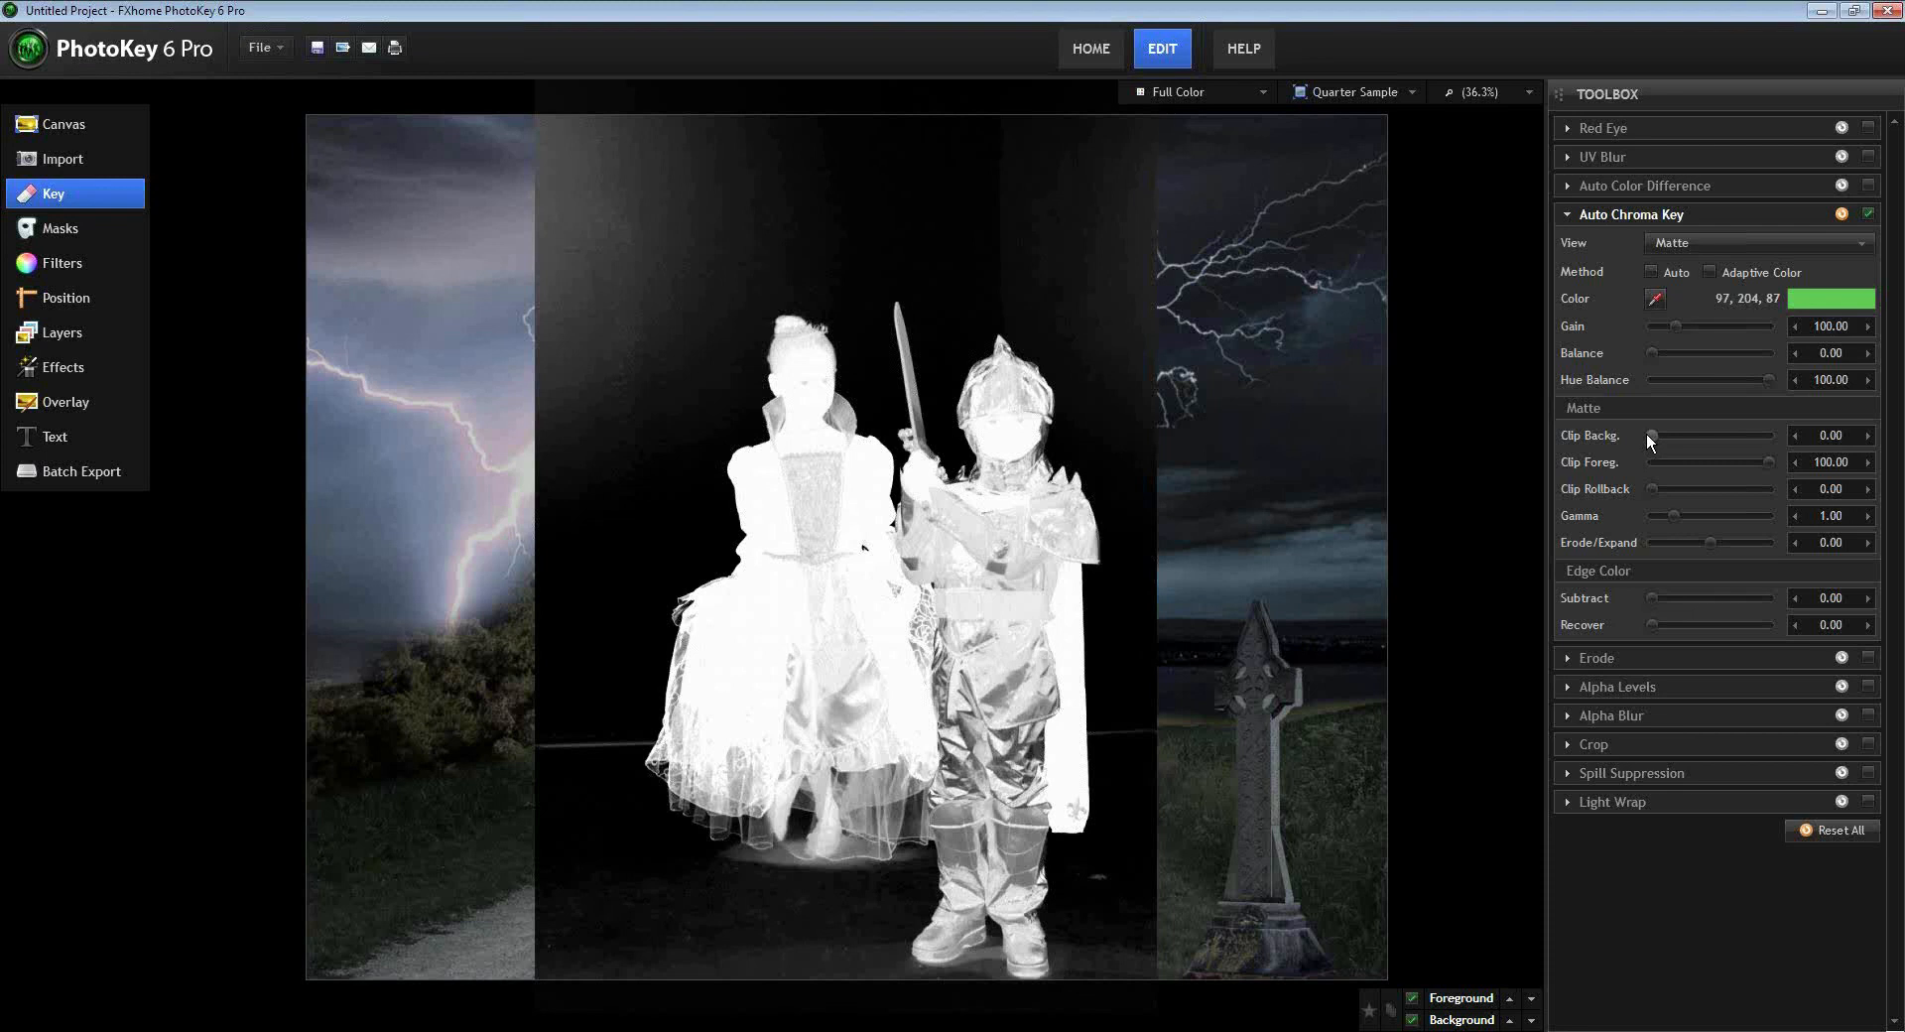
drag(1647, 434, 1656, 433)
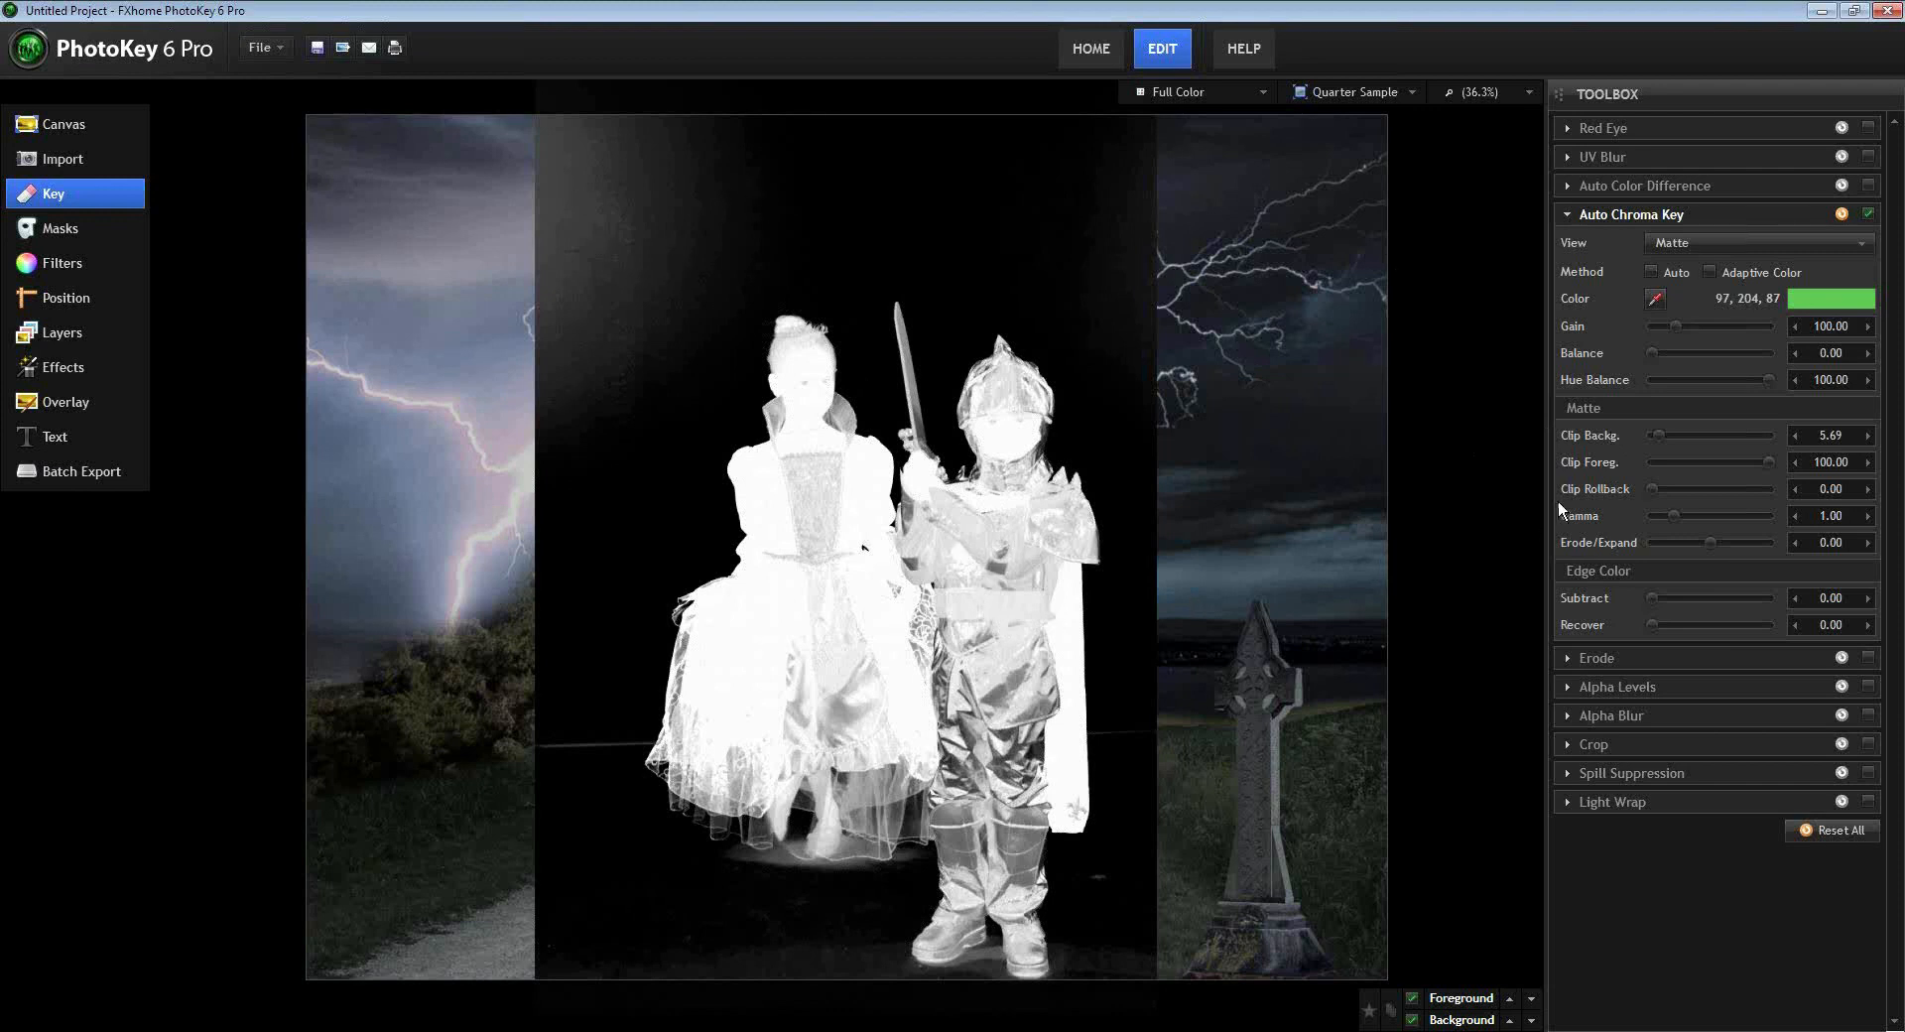
drag(1663, 437, 1695, 434)
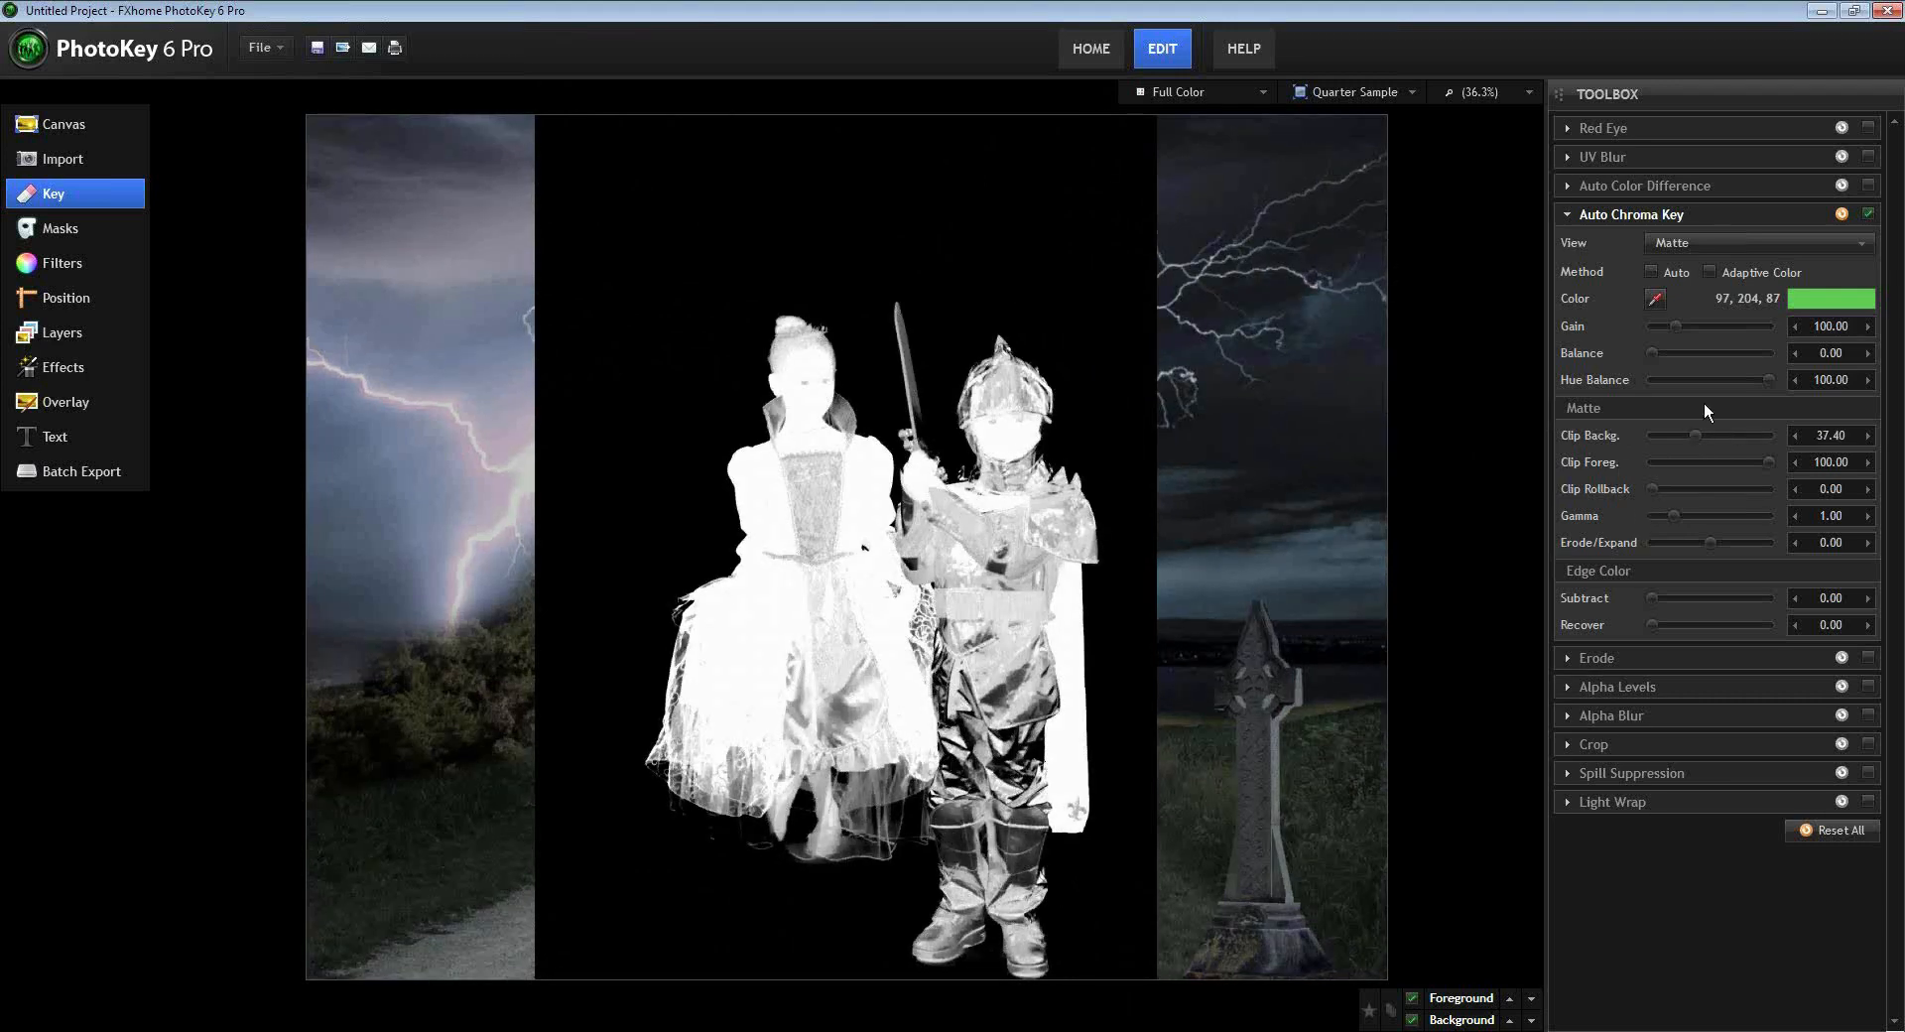
drag(1692, 434, 1656, 437)
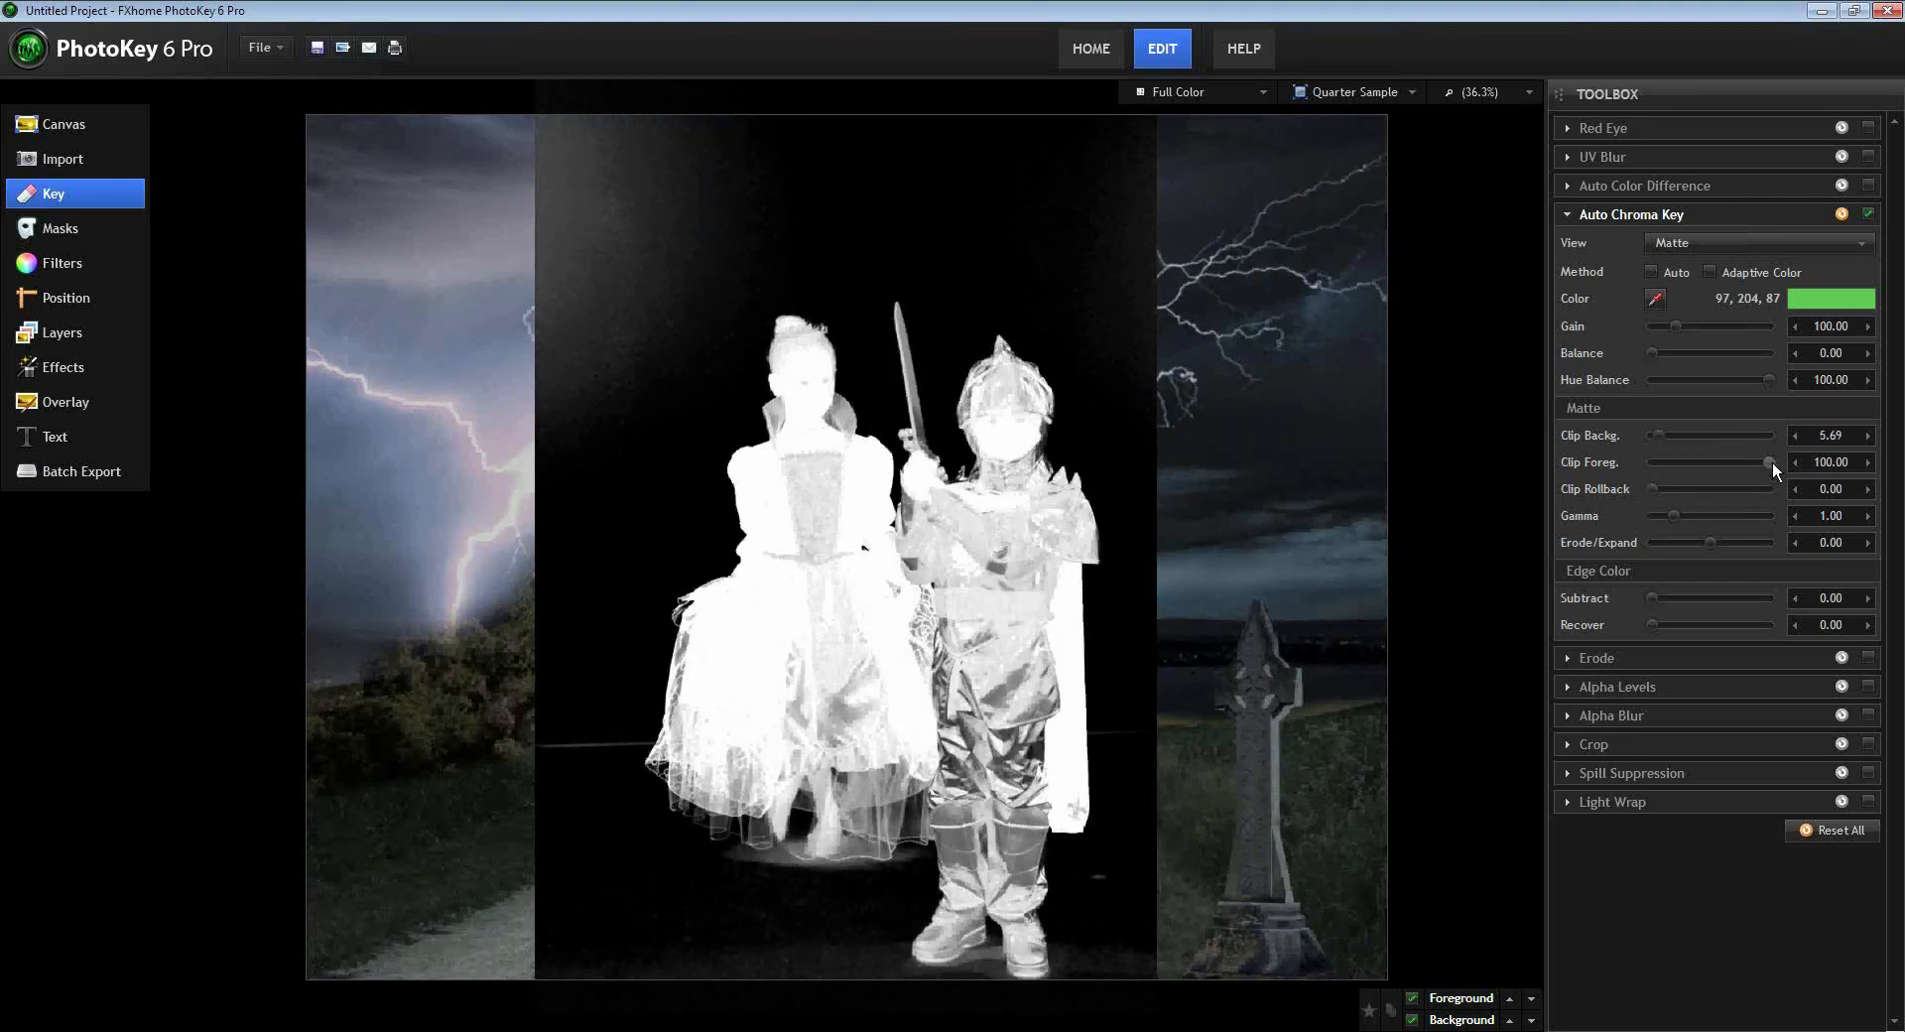
- Refine the children's matte by setting Clip Foreground to 48.78 and Clip Background to 12.20
drag(1772, 460, 1705, 463)
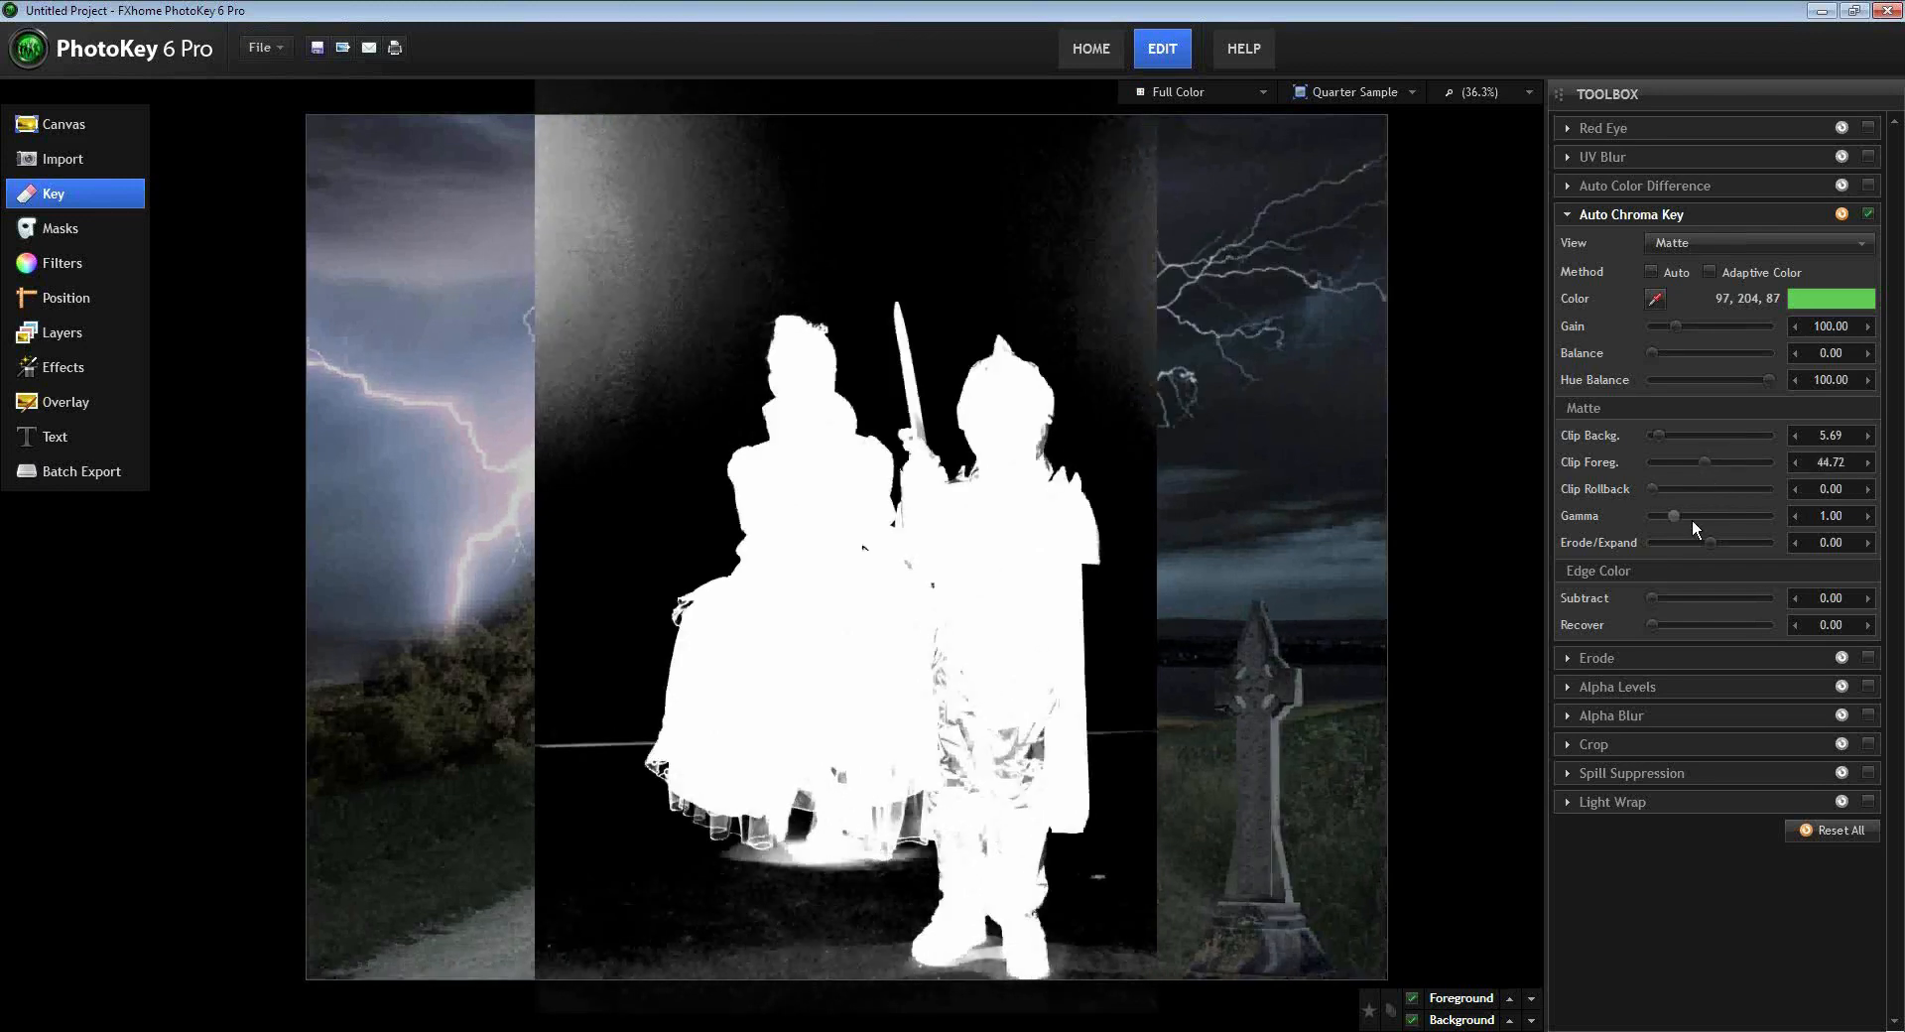
drag(1659, 437, 1664, 436)
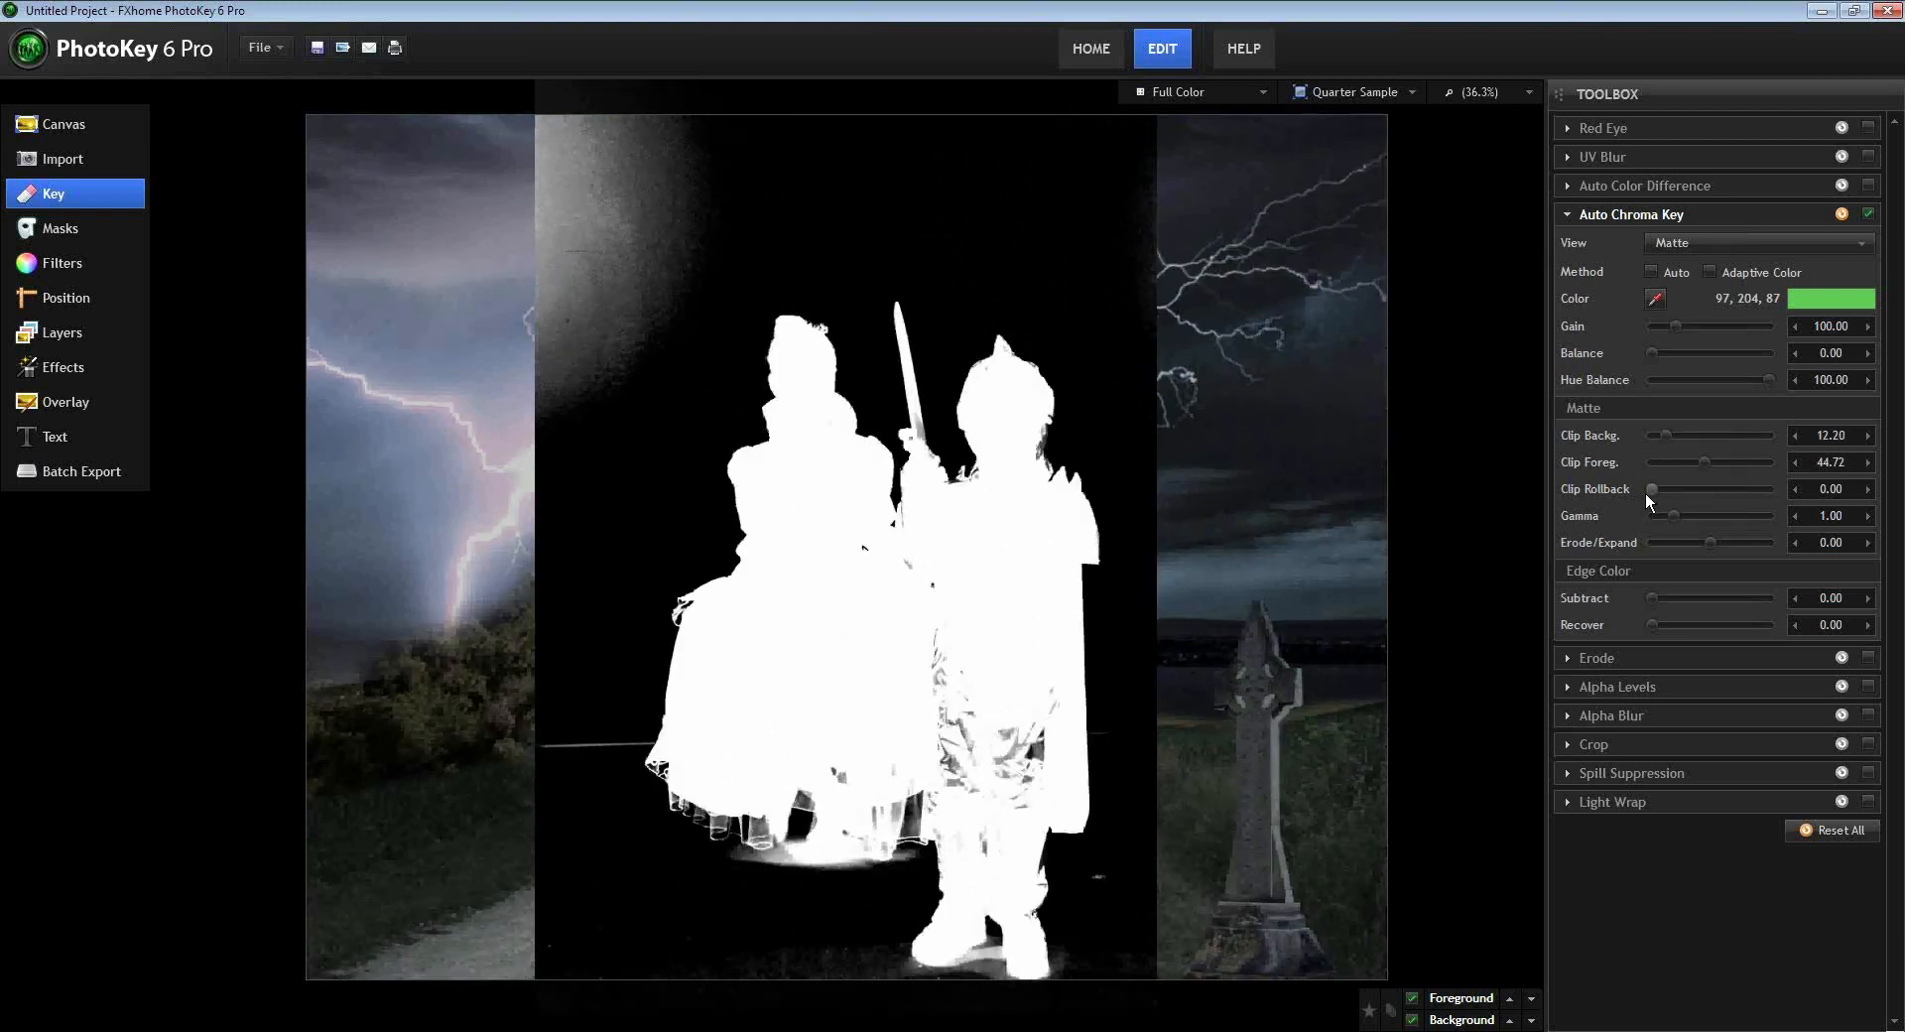
drag(1702, 462, 1707, 463)
drag(1704, 467, 1711, 467)
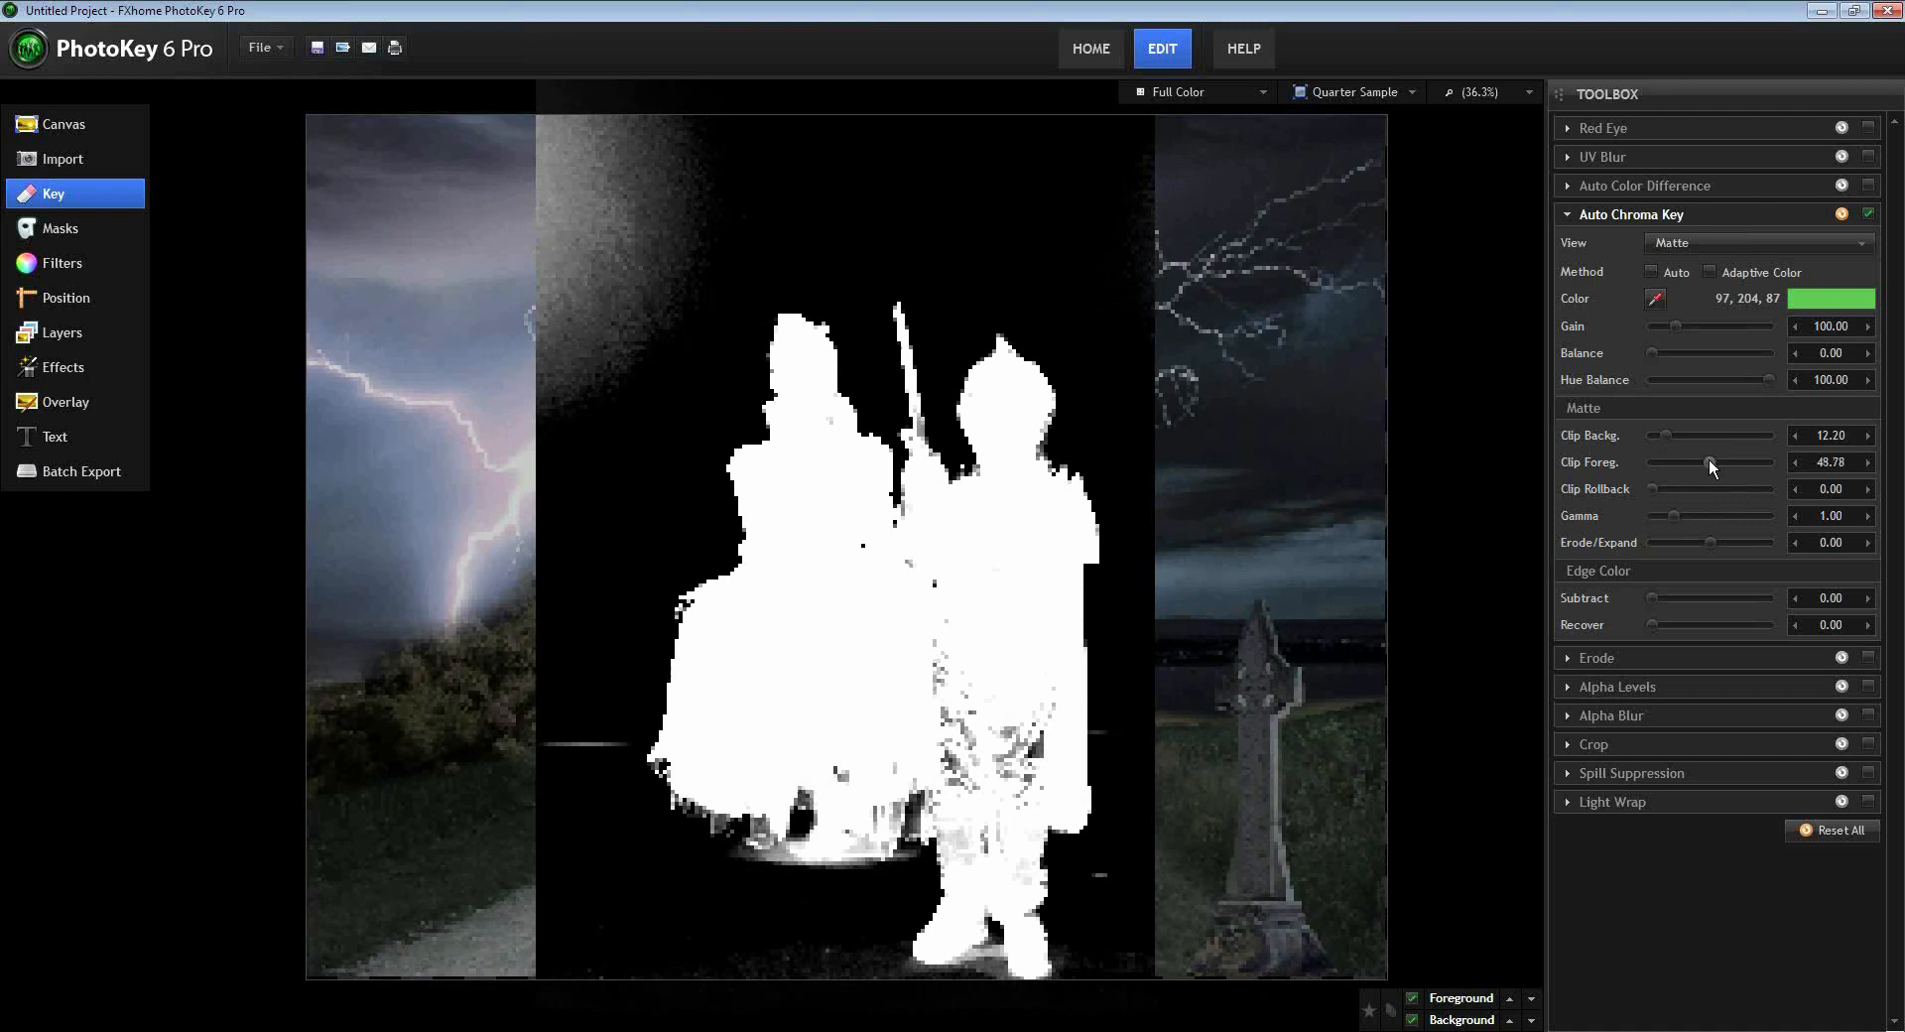
drag(1709, 456, 1707, 461)
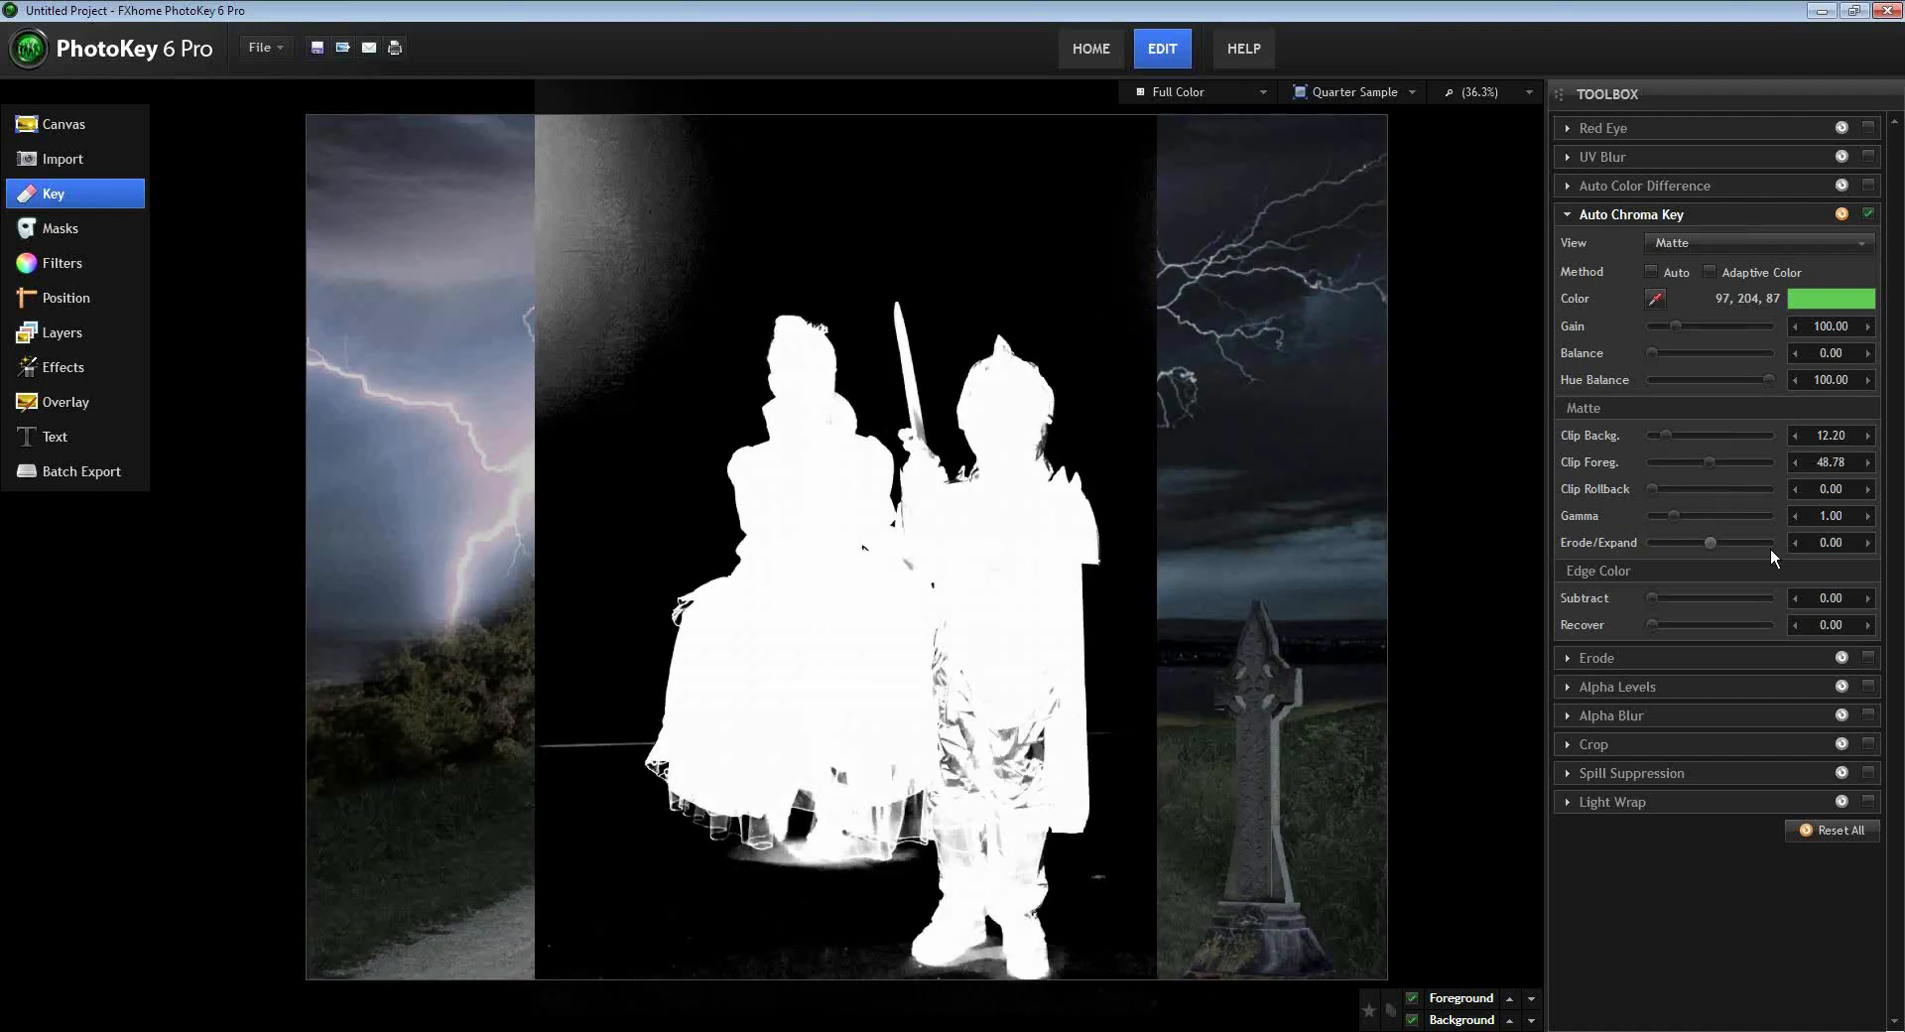
- Inspect the chroma key in the Status view and return to the Result view
click(1709, 245)
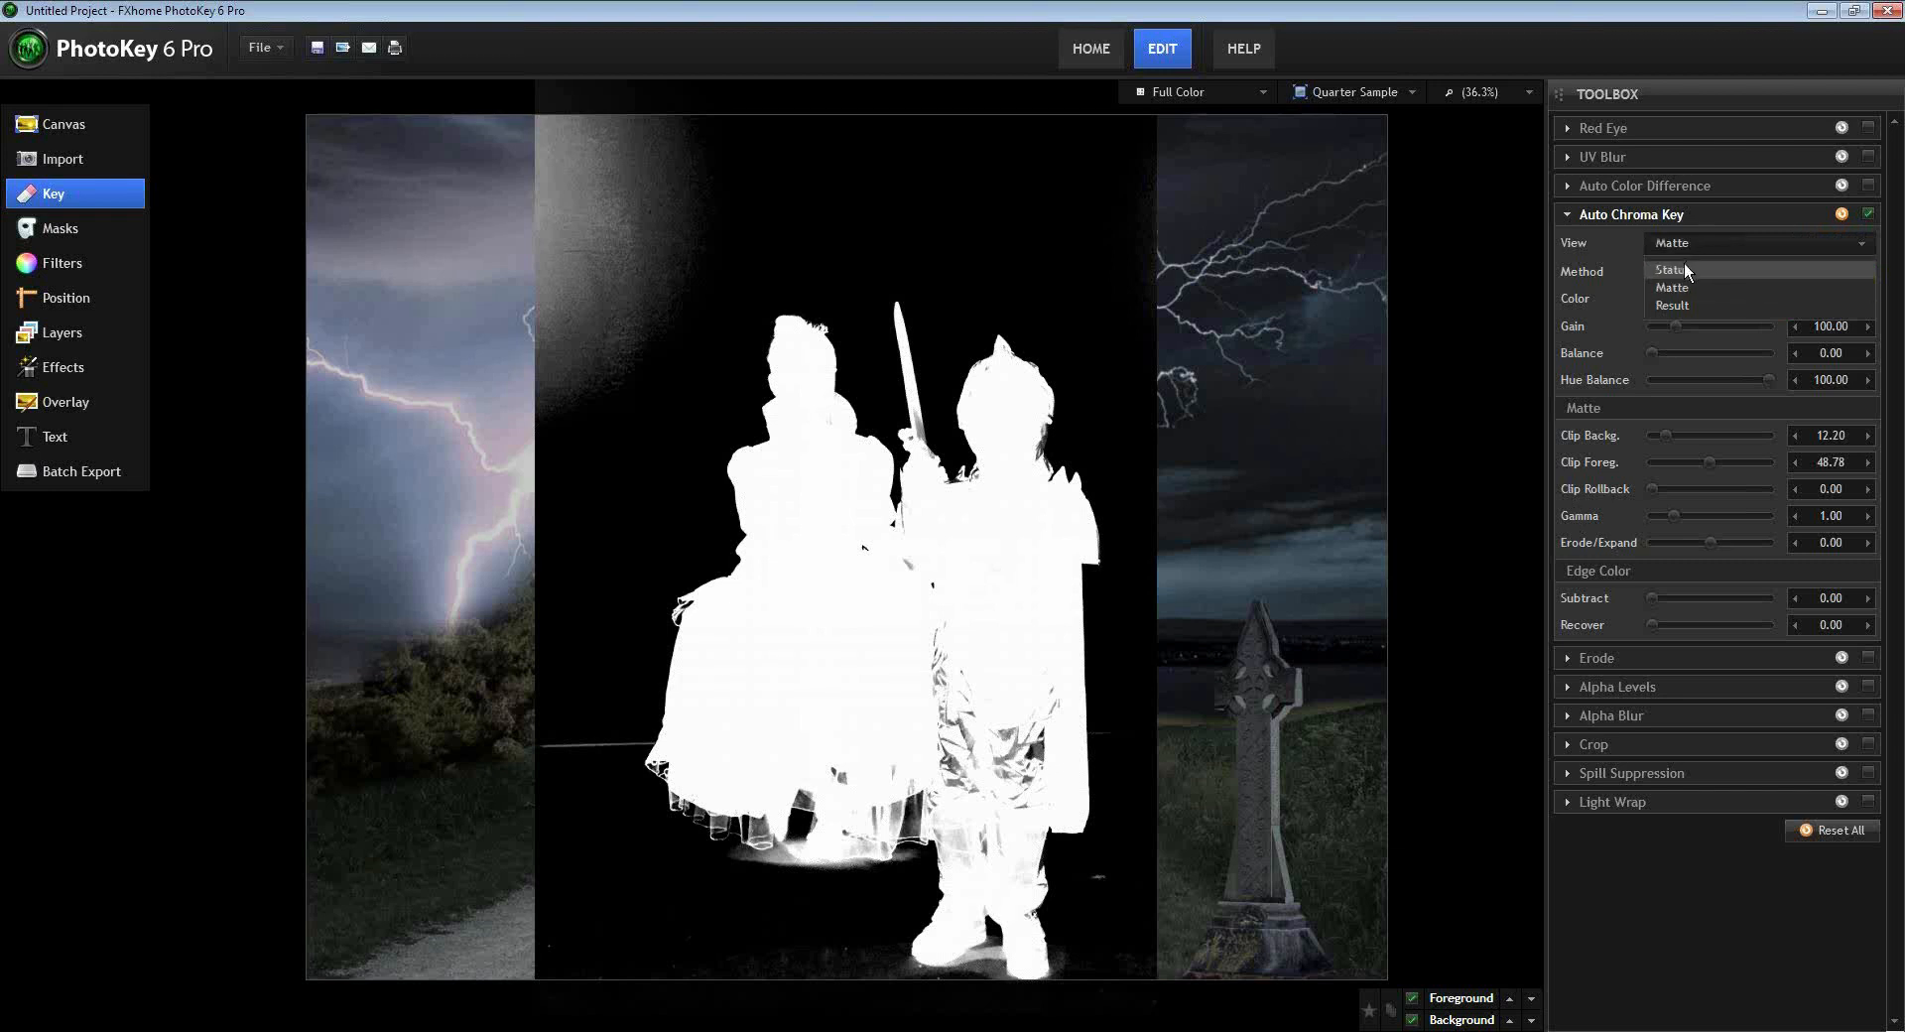
click(1671, 269)
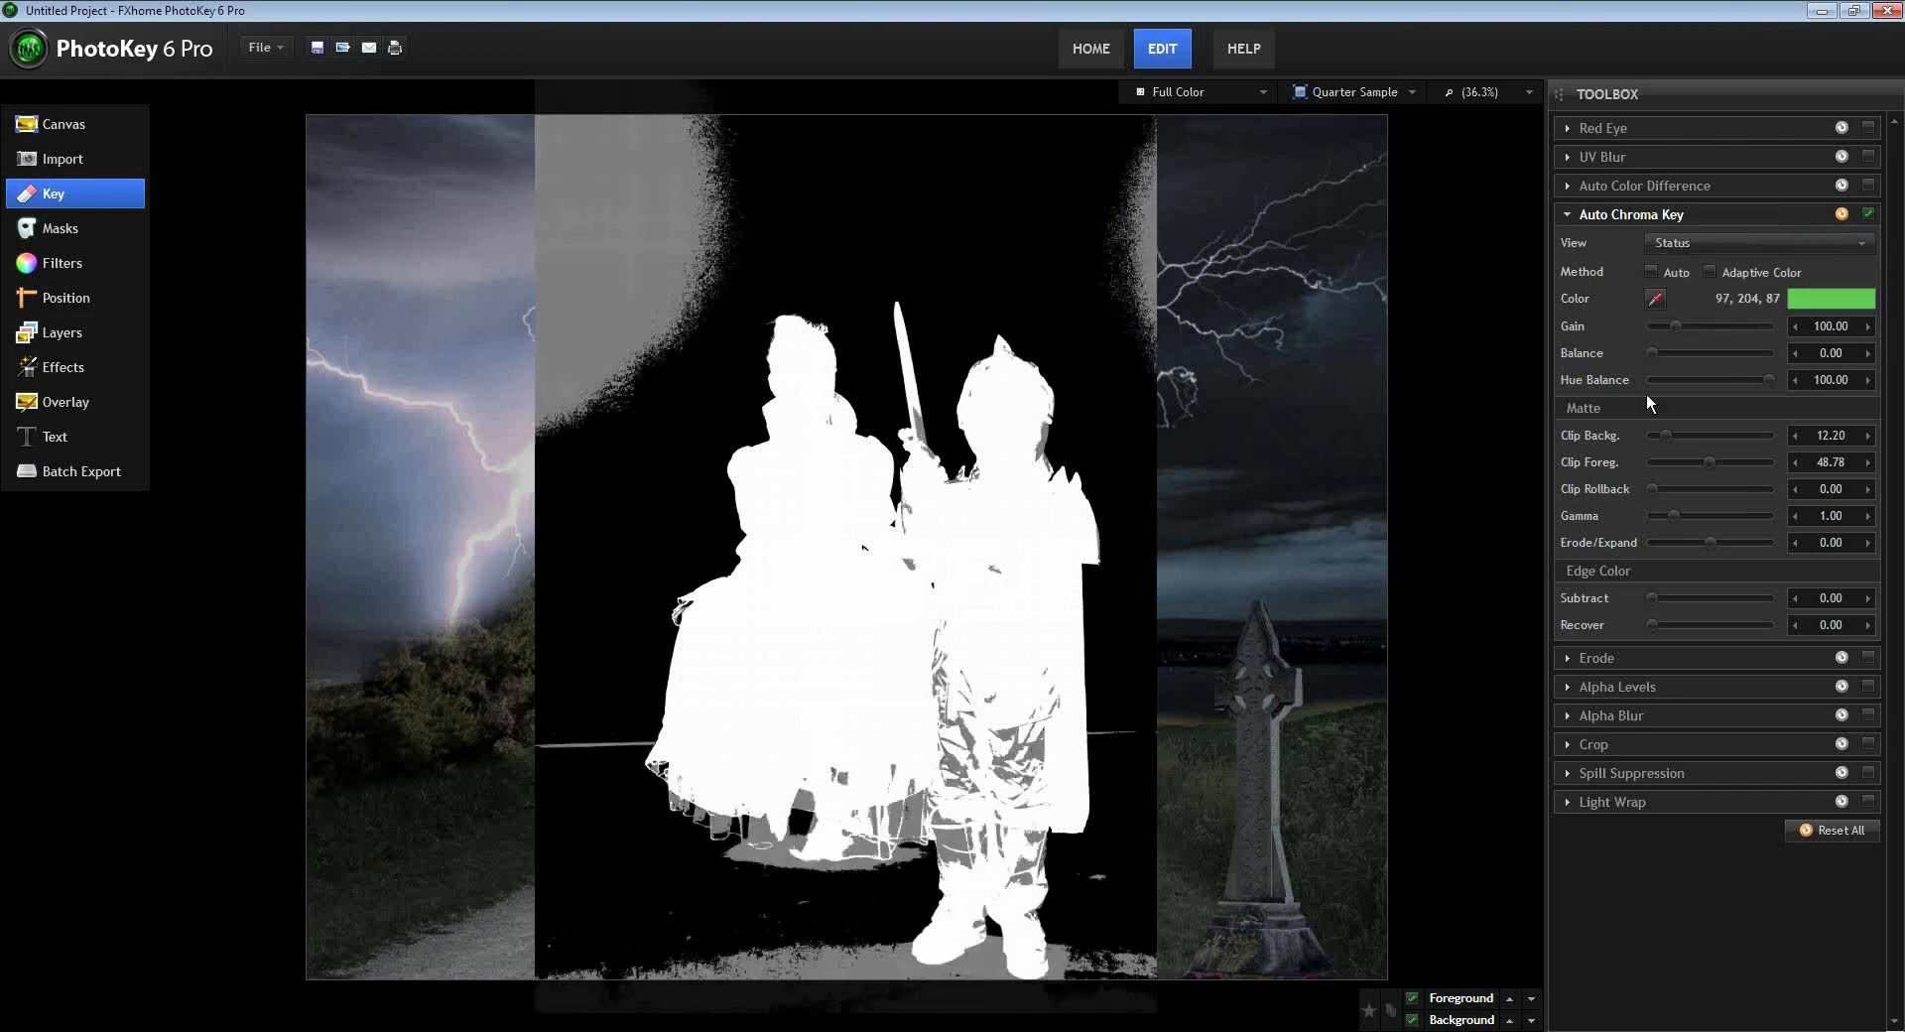
click(1688, 247)
click(1676, 301)
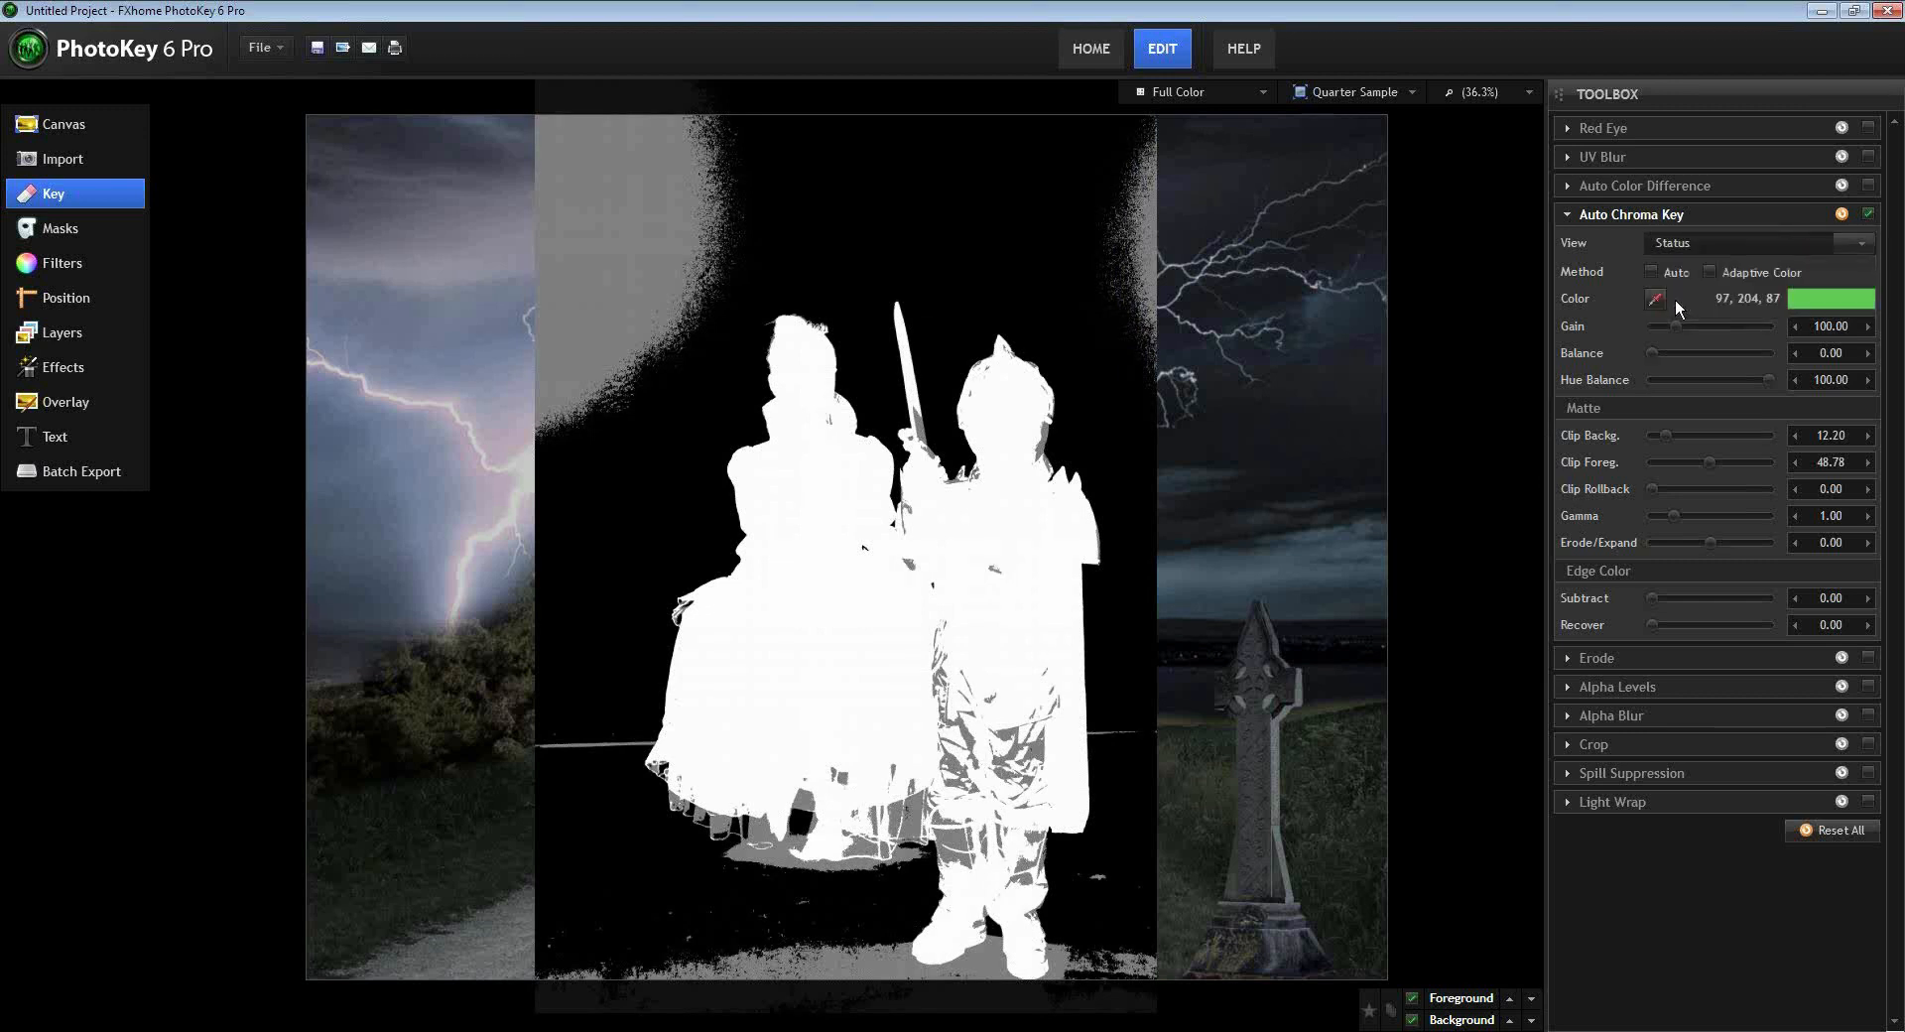
- Apply Erode with a value of 2 to the foreground key and enable Alpha Blur
click(1567, 659)
drag(1565, 687, 1567, 687)
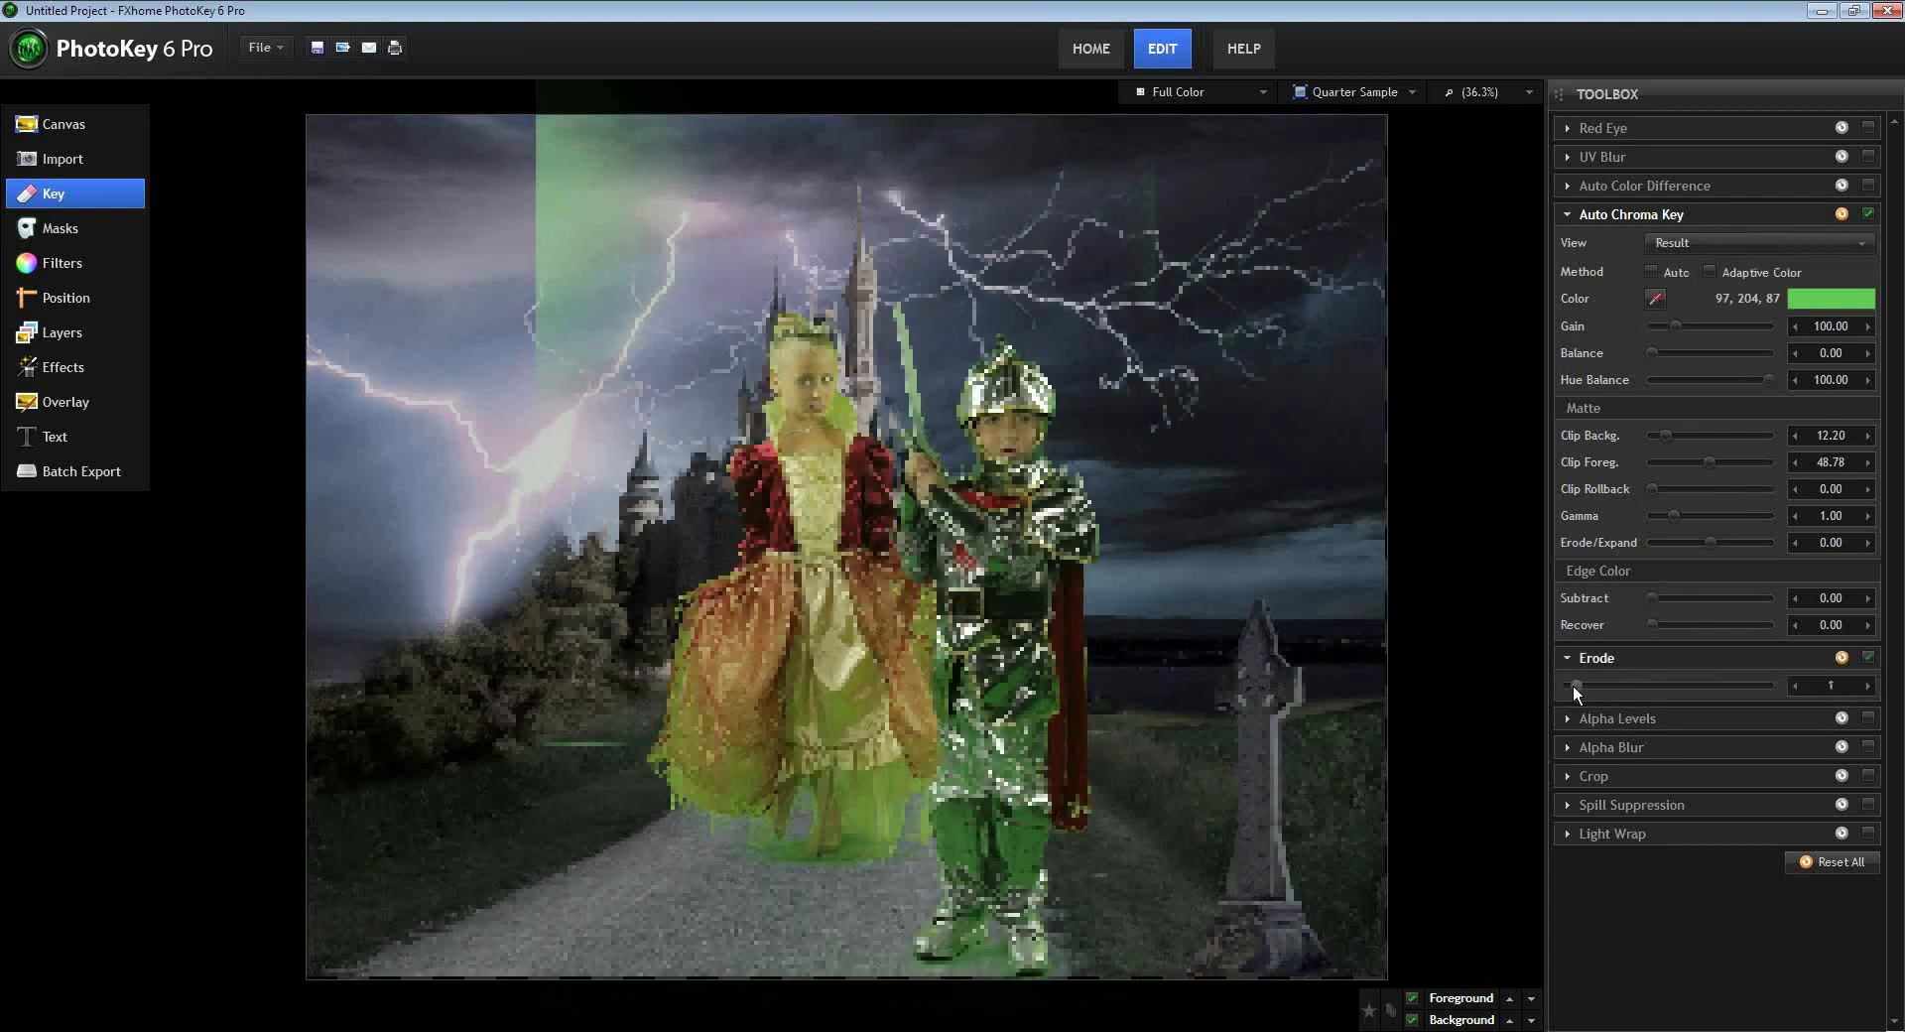
drag(1582, 683, 1588, 712)
click(1568, 746)
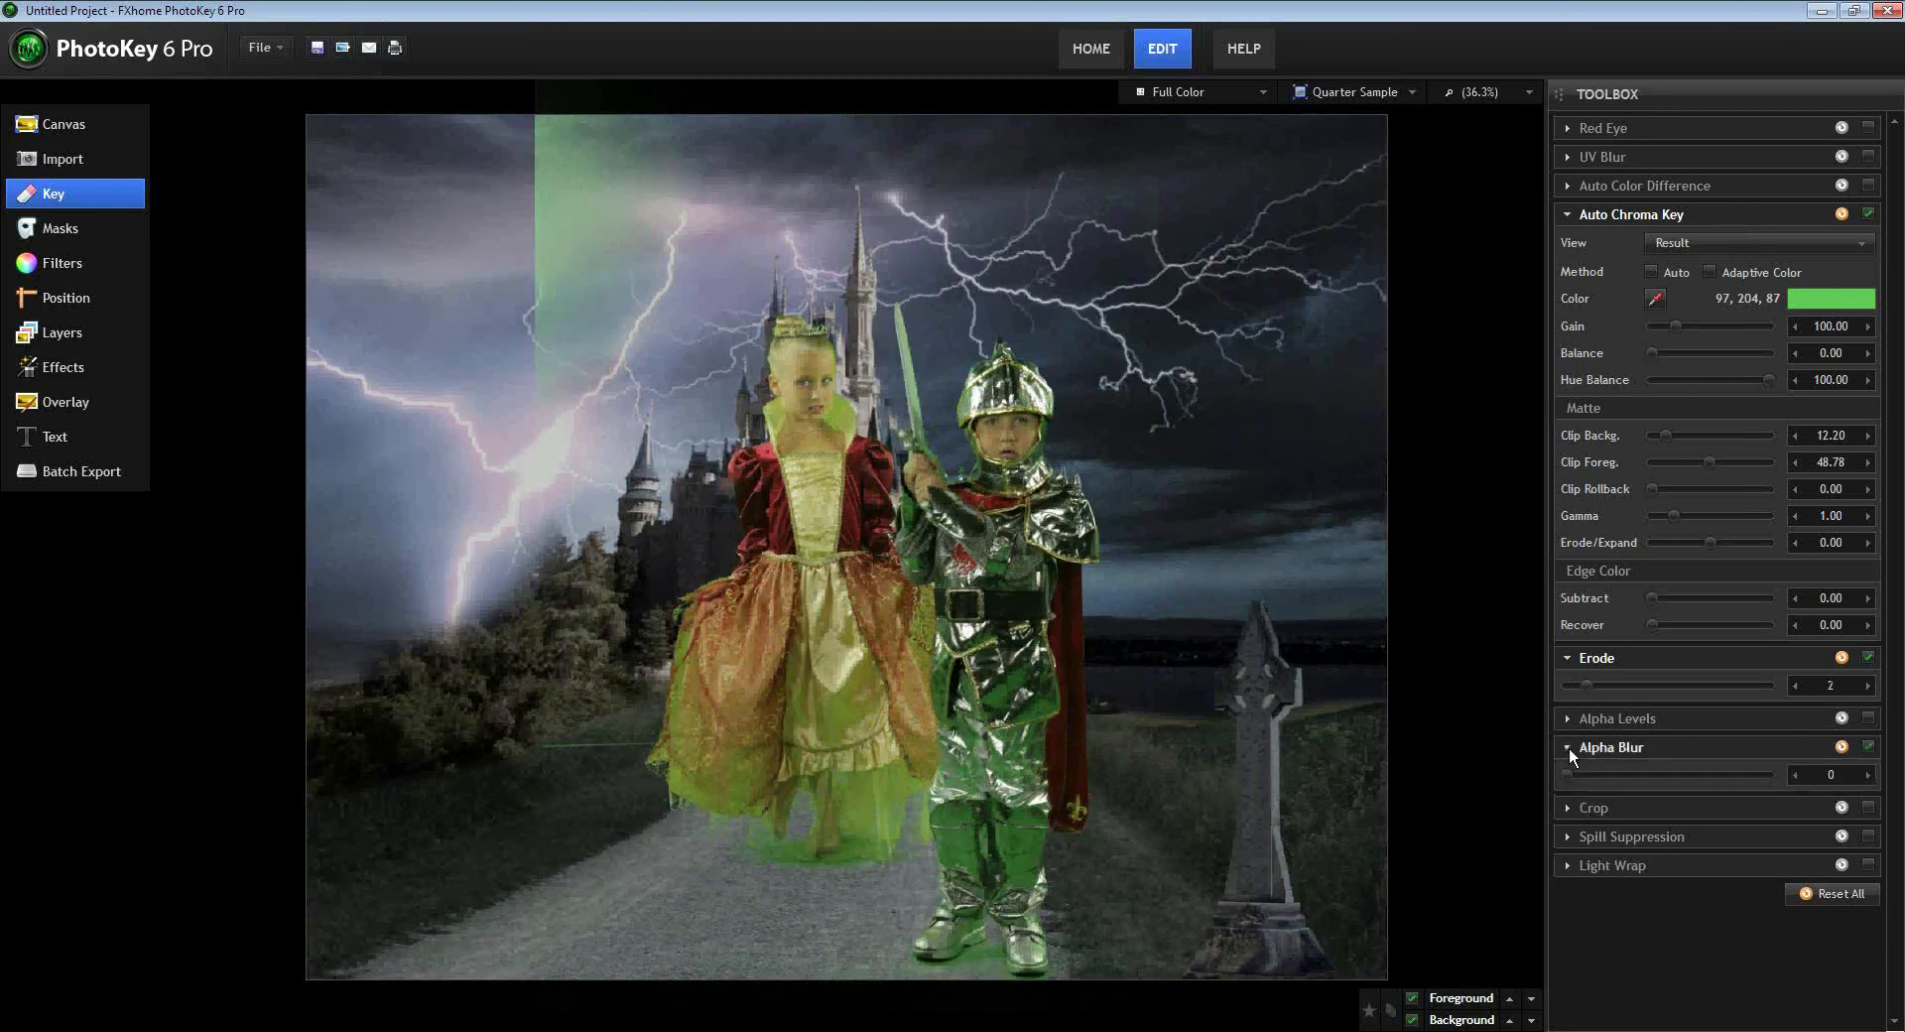
drag(1570, 775, 1572, 777)
click(1568, 746)
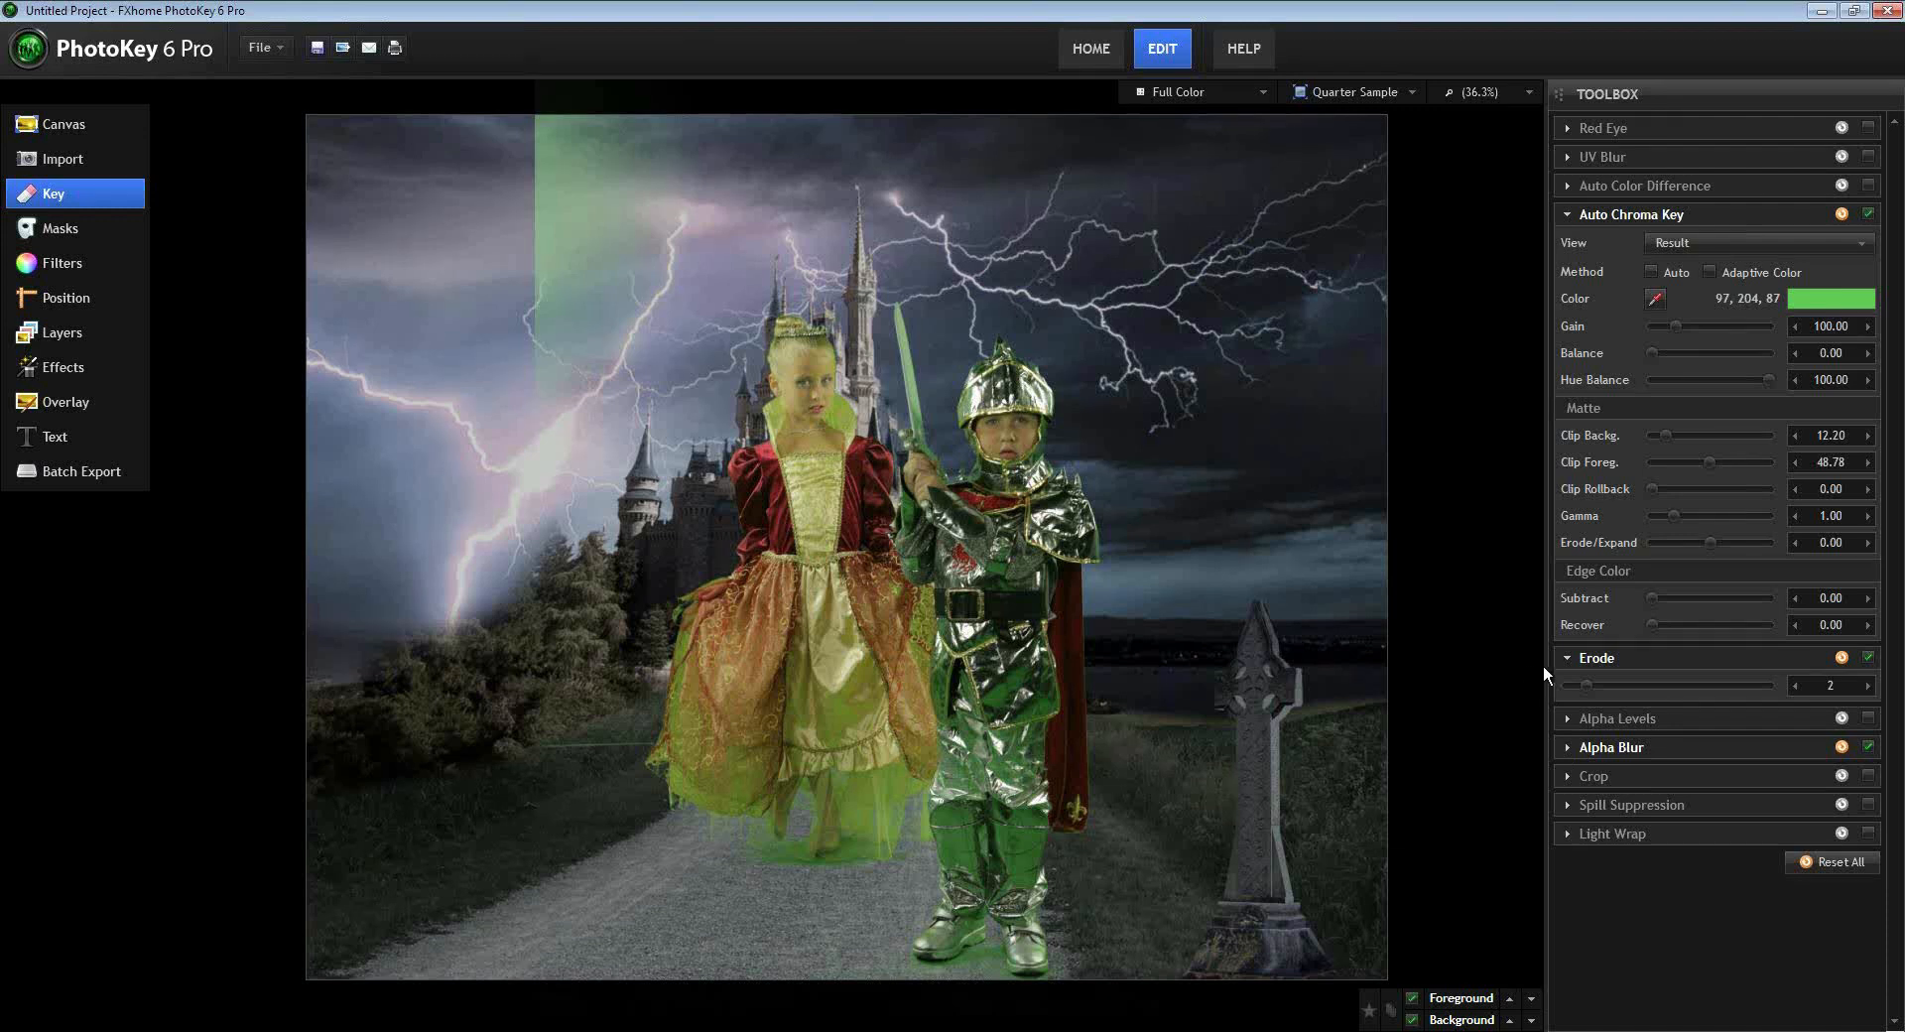
- Crop the foreground's left side by 16.88% and set the chroma key's Clip Background to 19.51
click(1566, 776)
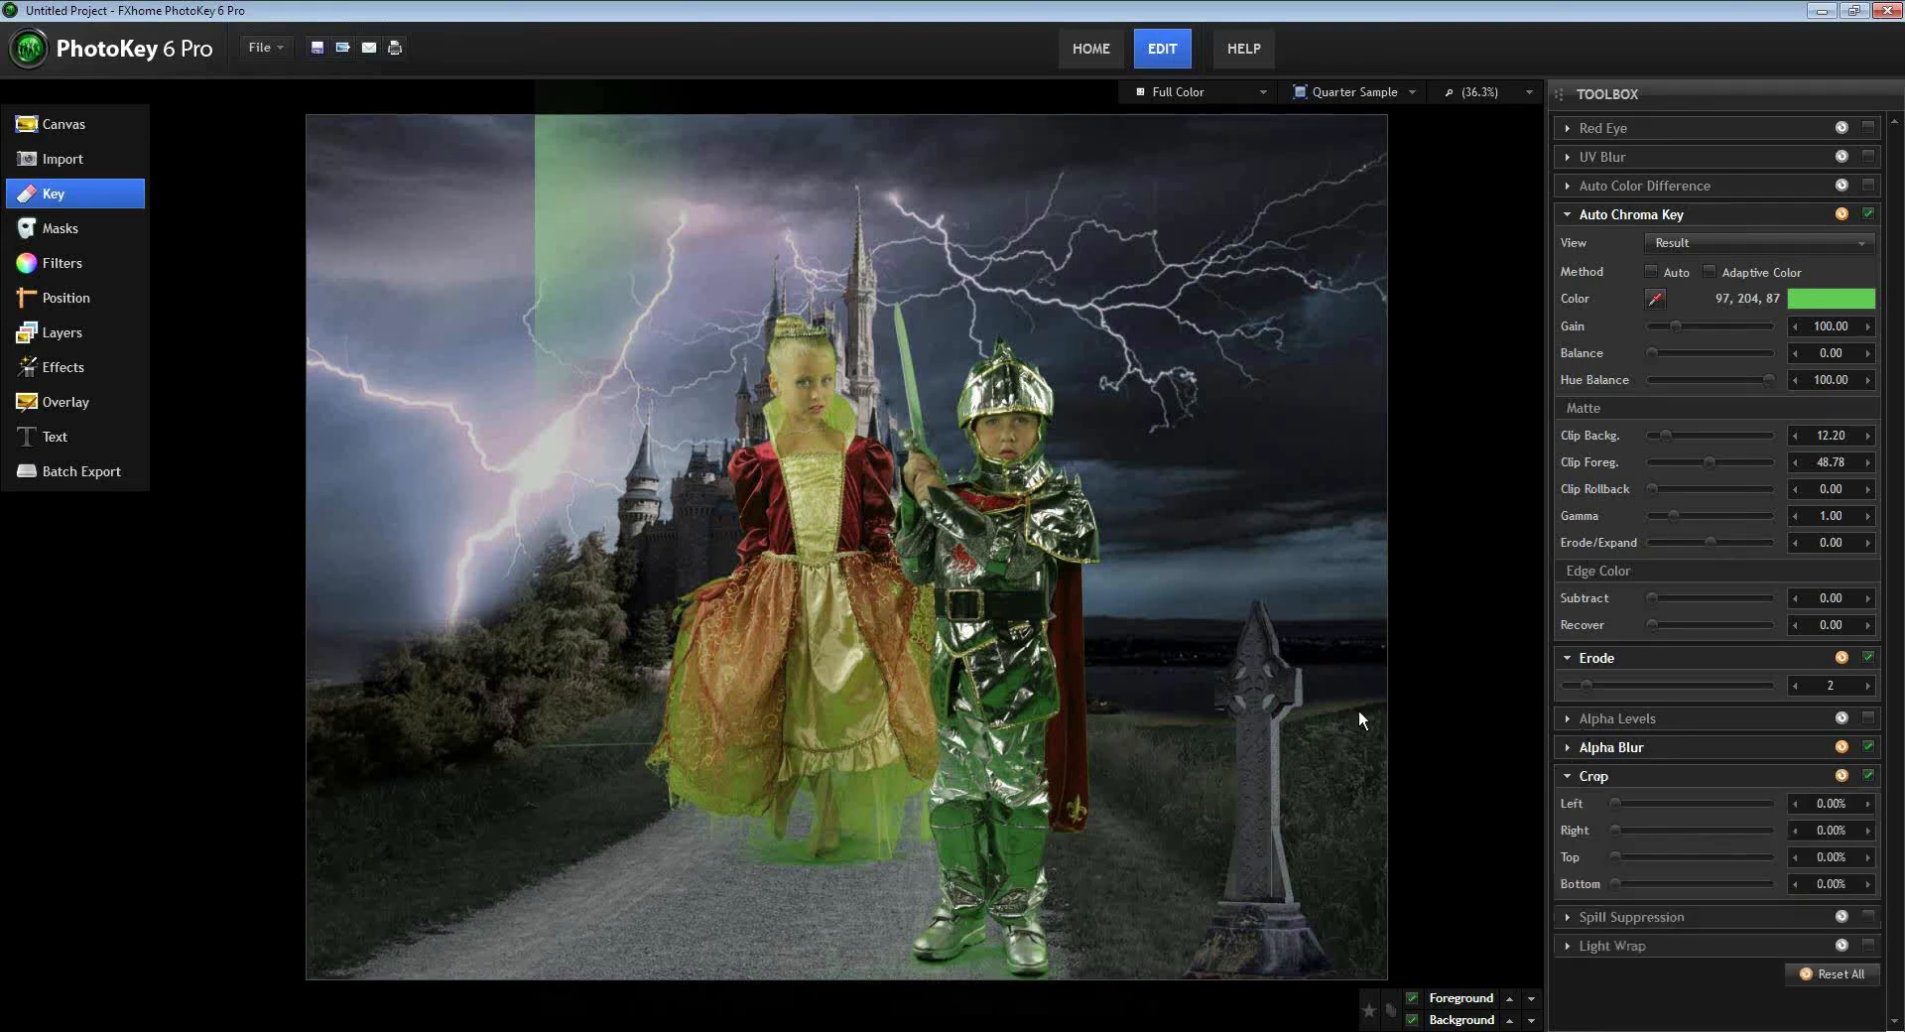
drag(1615, 804, 1639, 794)
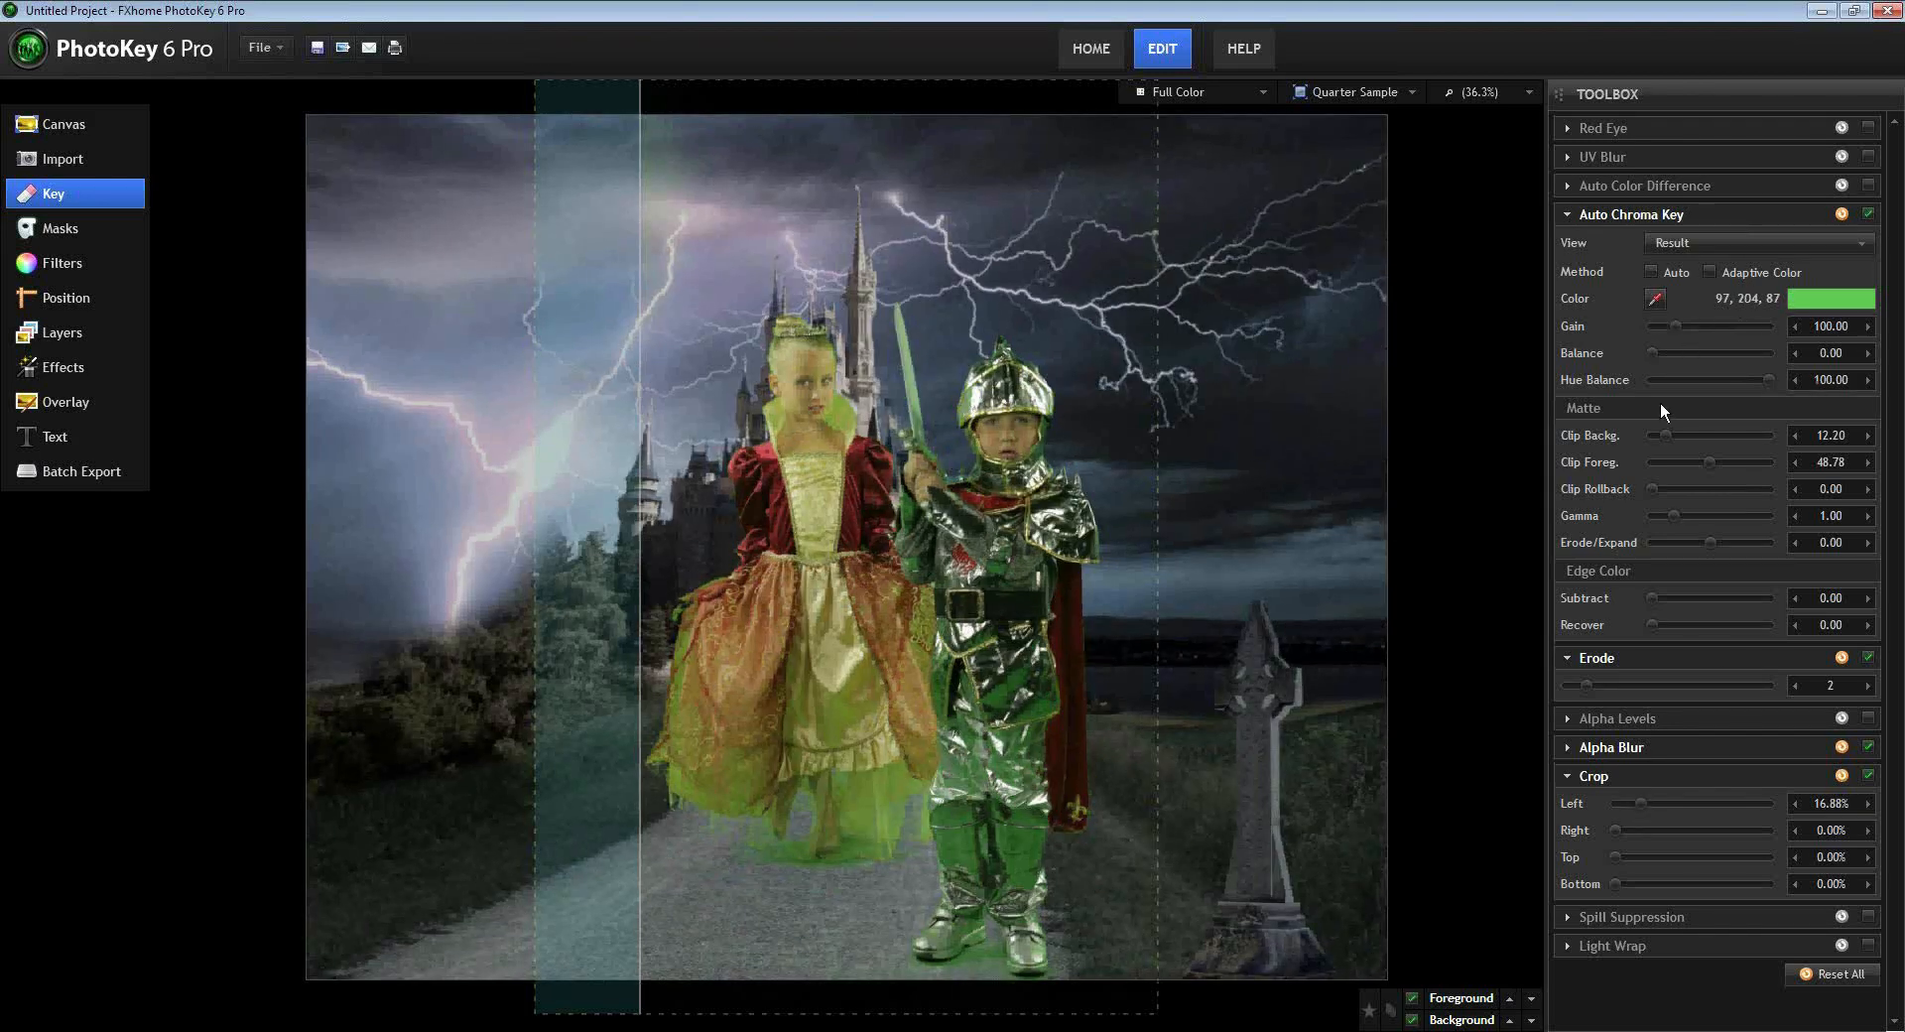
drag(1667, 437, 1673, 436)
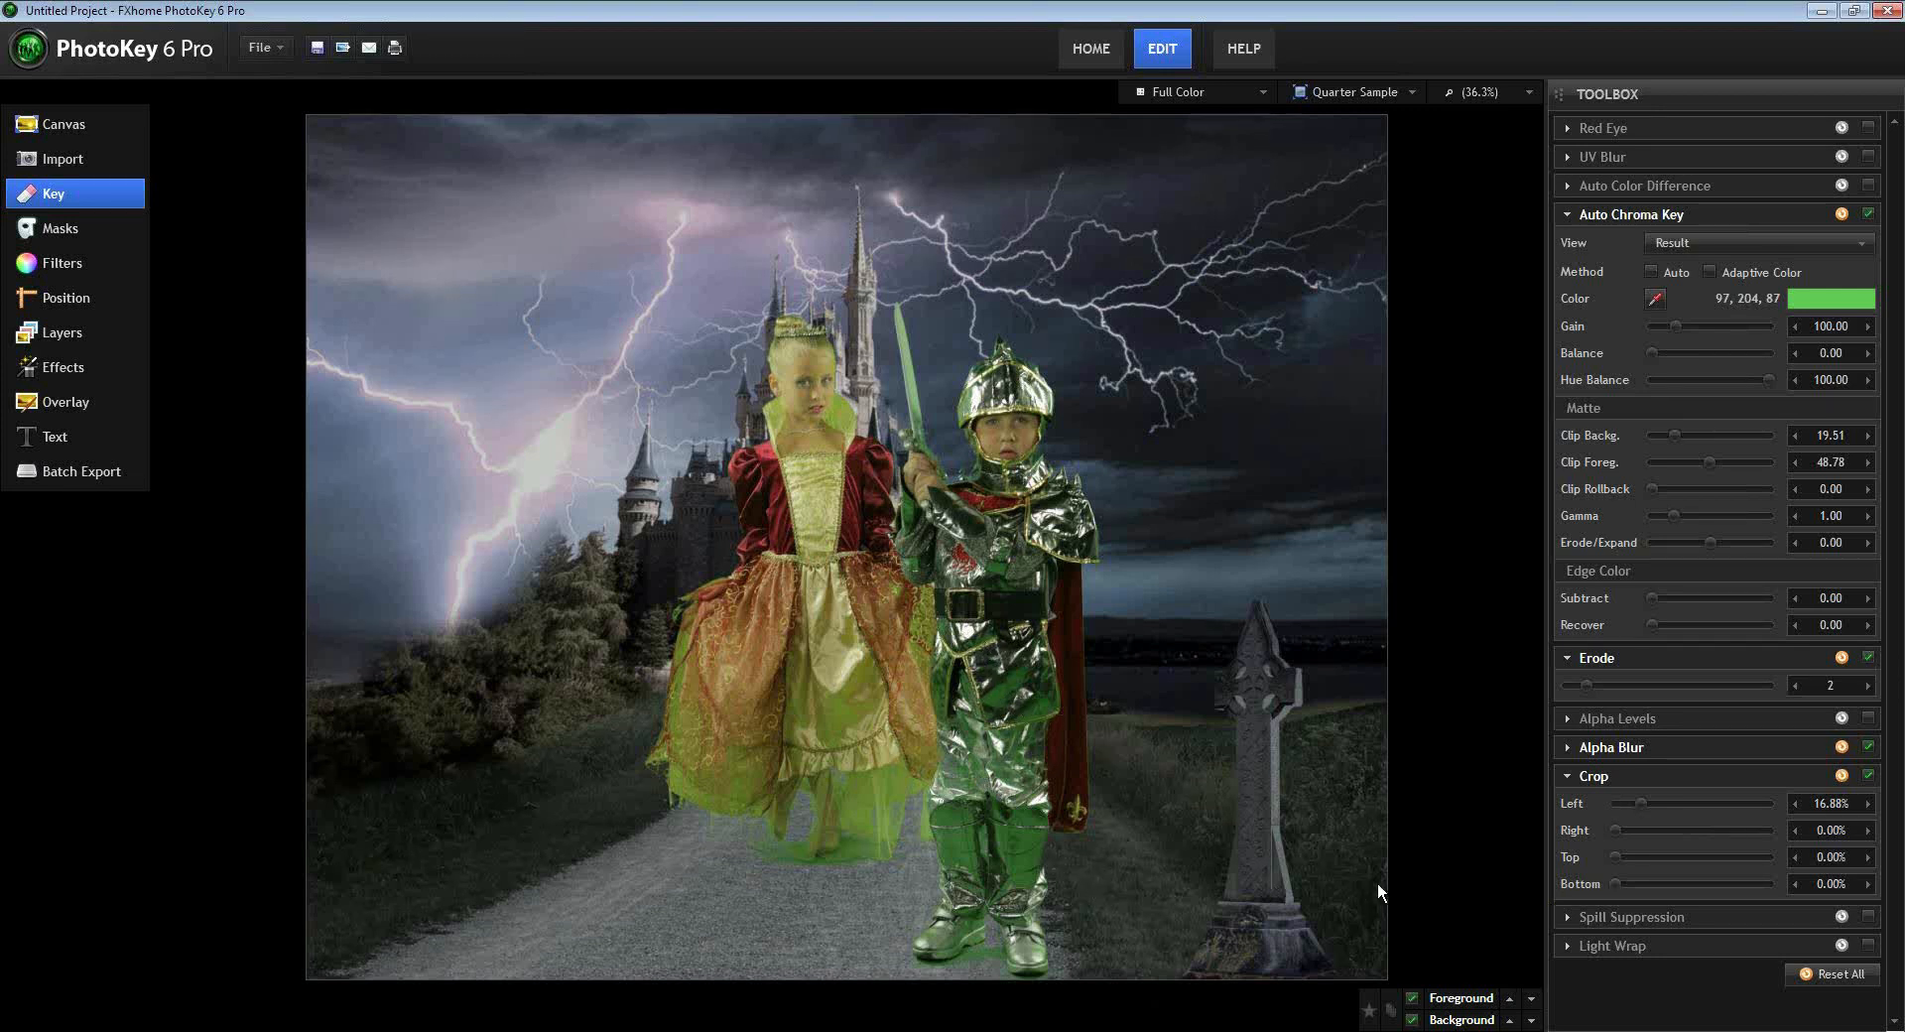
- Enable Spill Suppression on the foreground with the Extended spill method to neutralize the green cast
click(1566, 916)
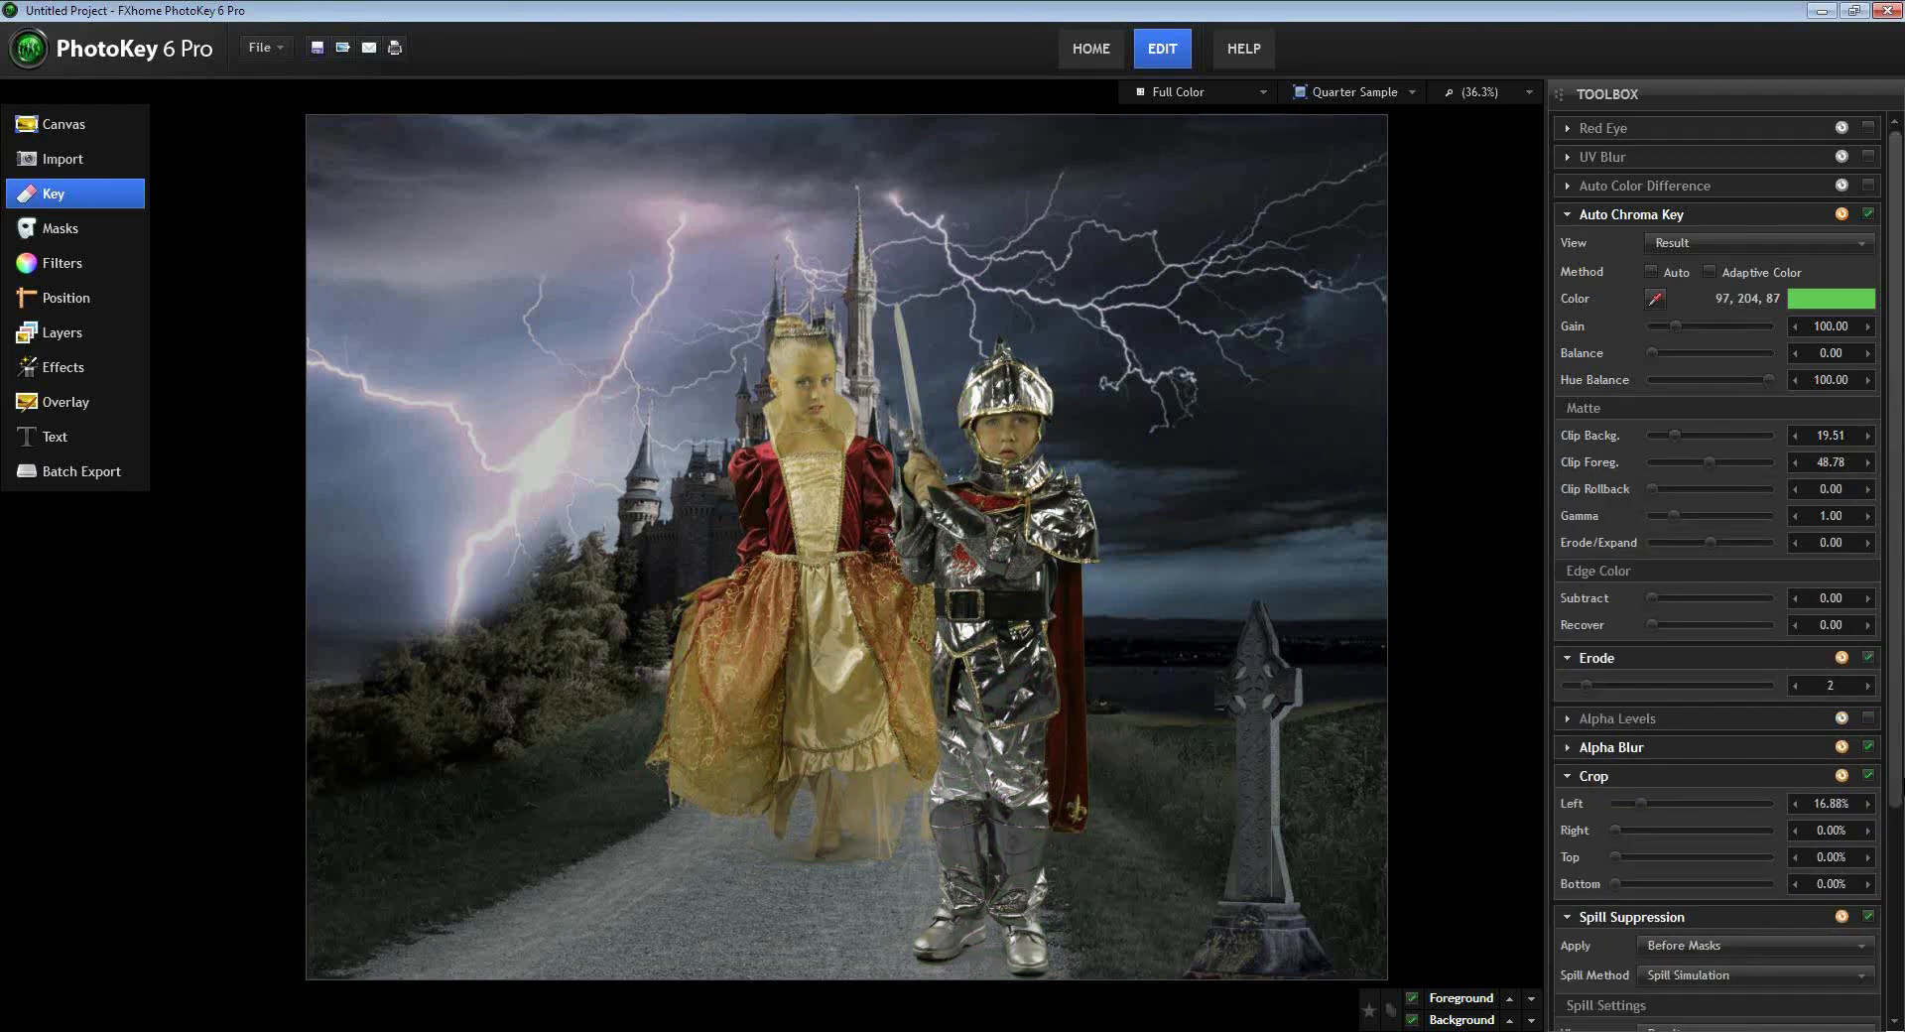
drag(1900, 778, 1898, 947)
click(1731, 746)
click(1702, 784)
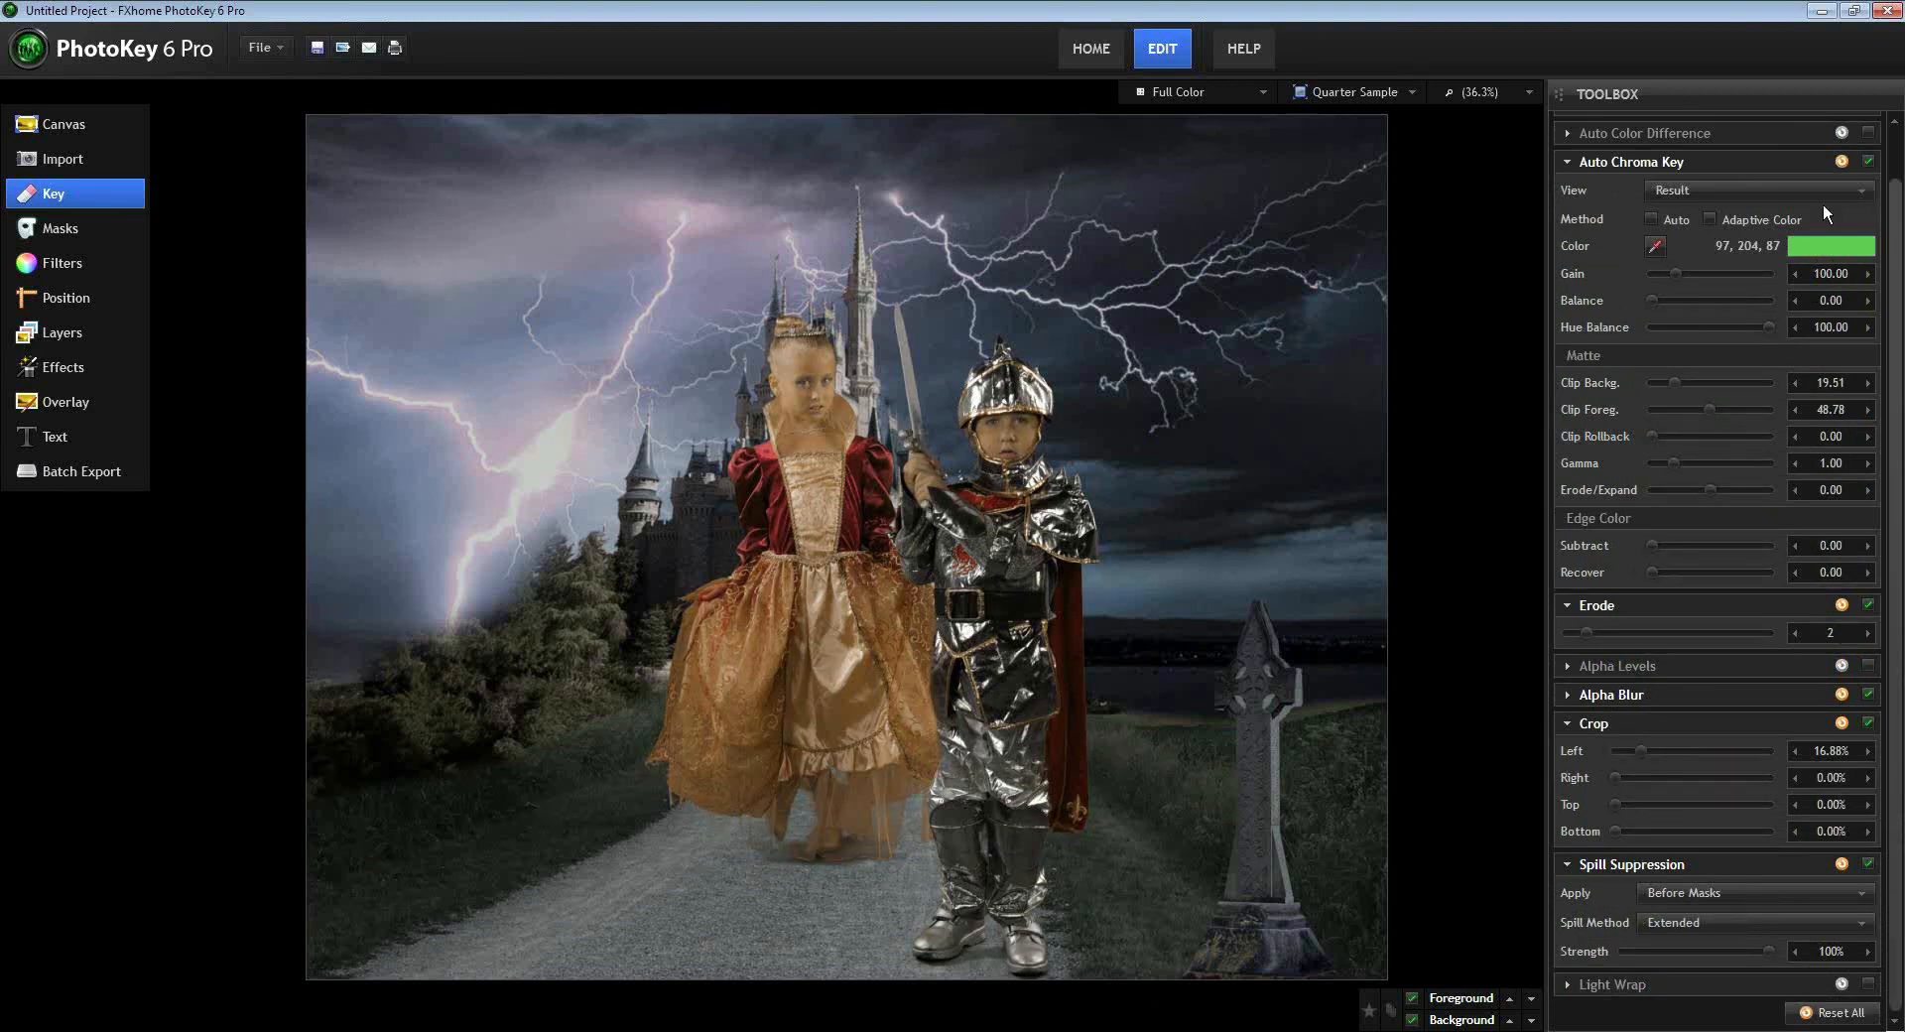
click(1567, 161)
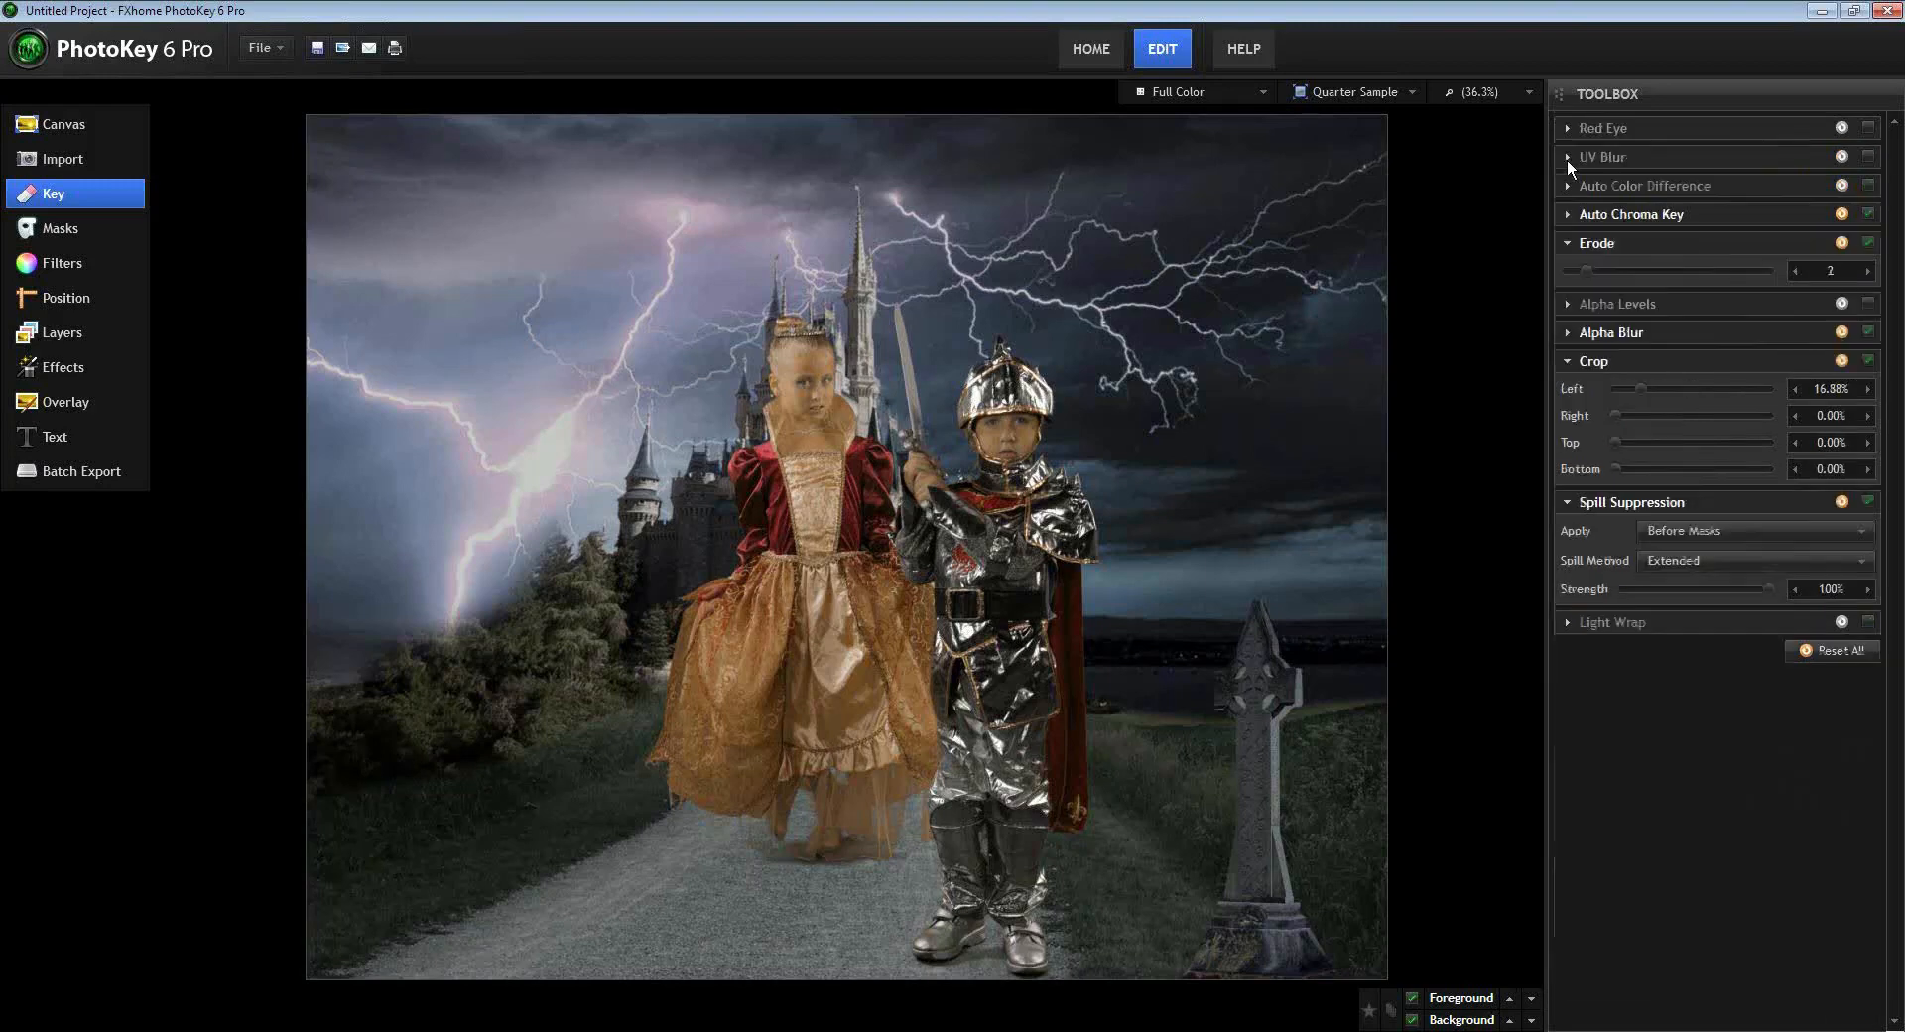
click(1568, 244)
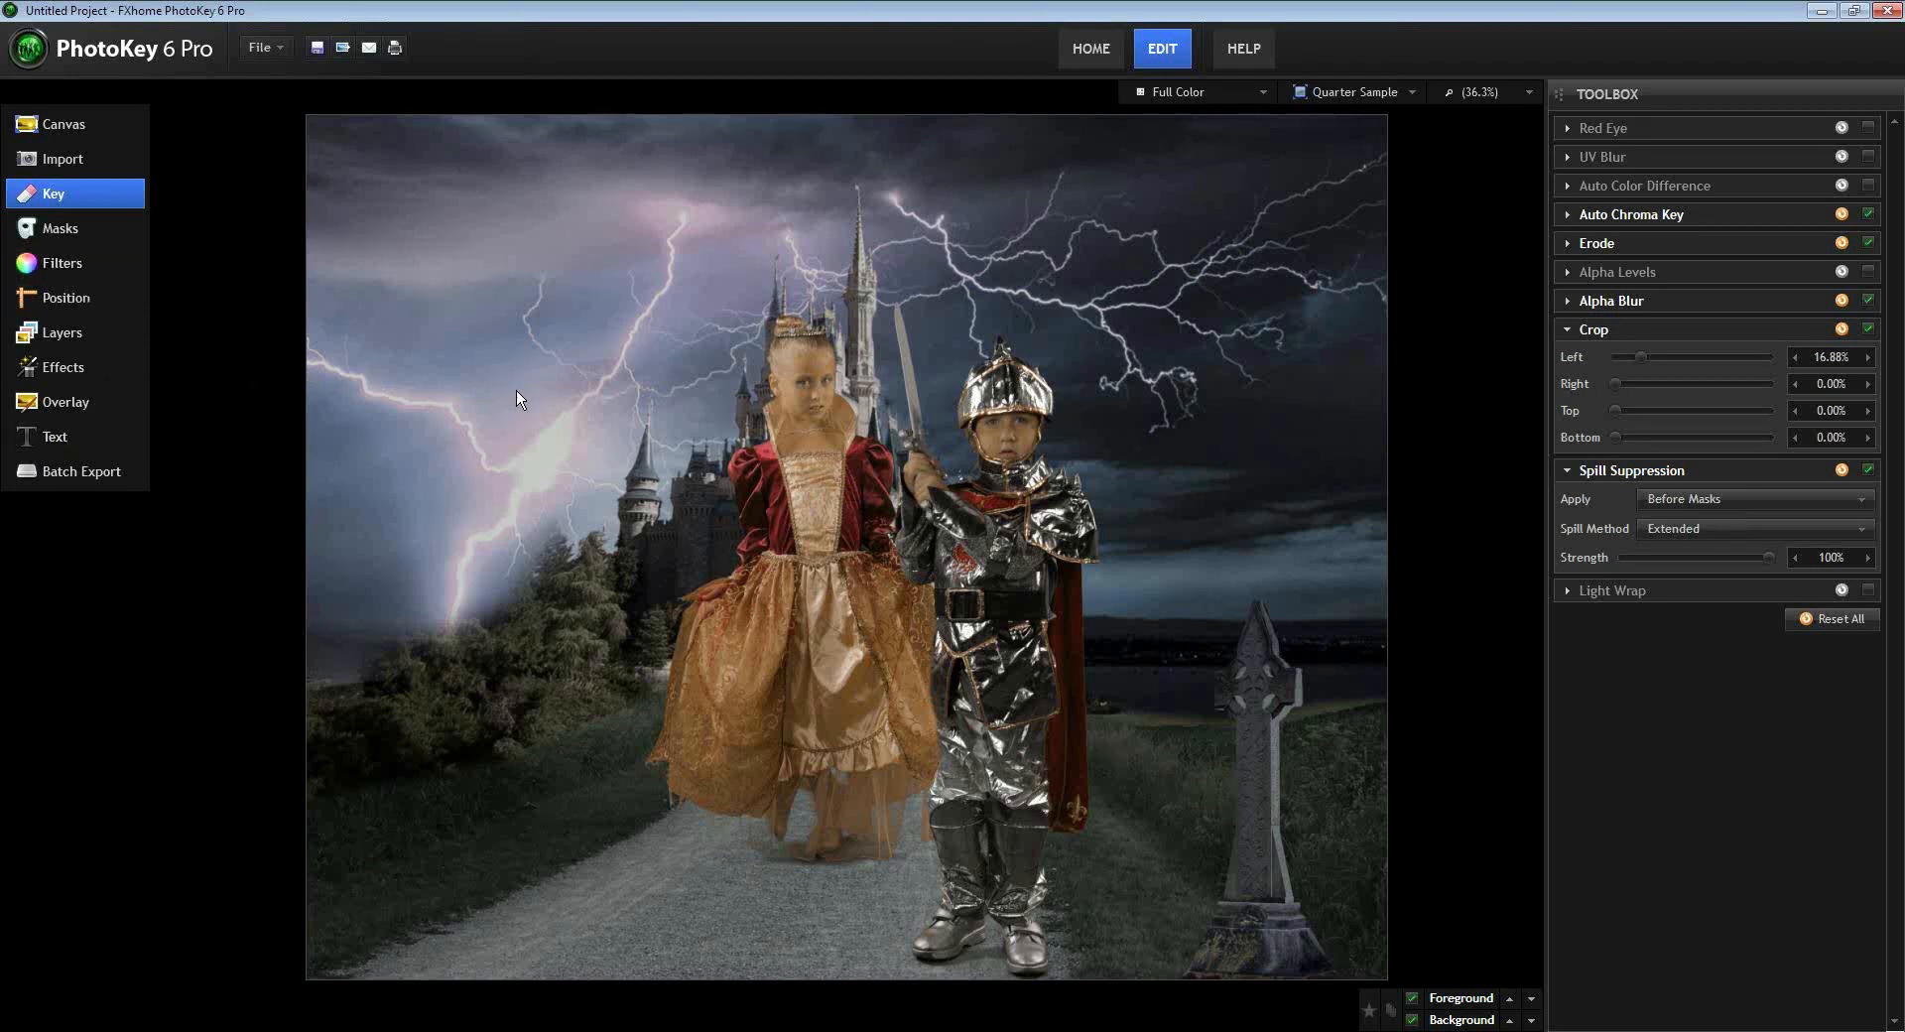
- Scale the children to 27% and place them on the castle path at -9.17% horizontal and 20.58% vertical
click(50, 301)
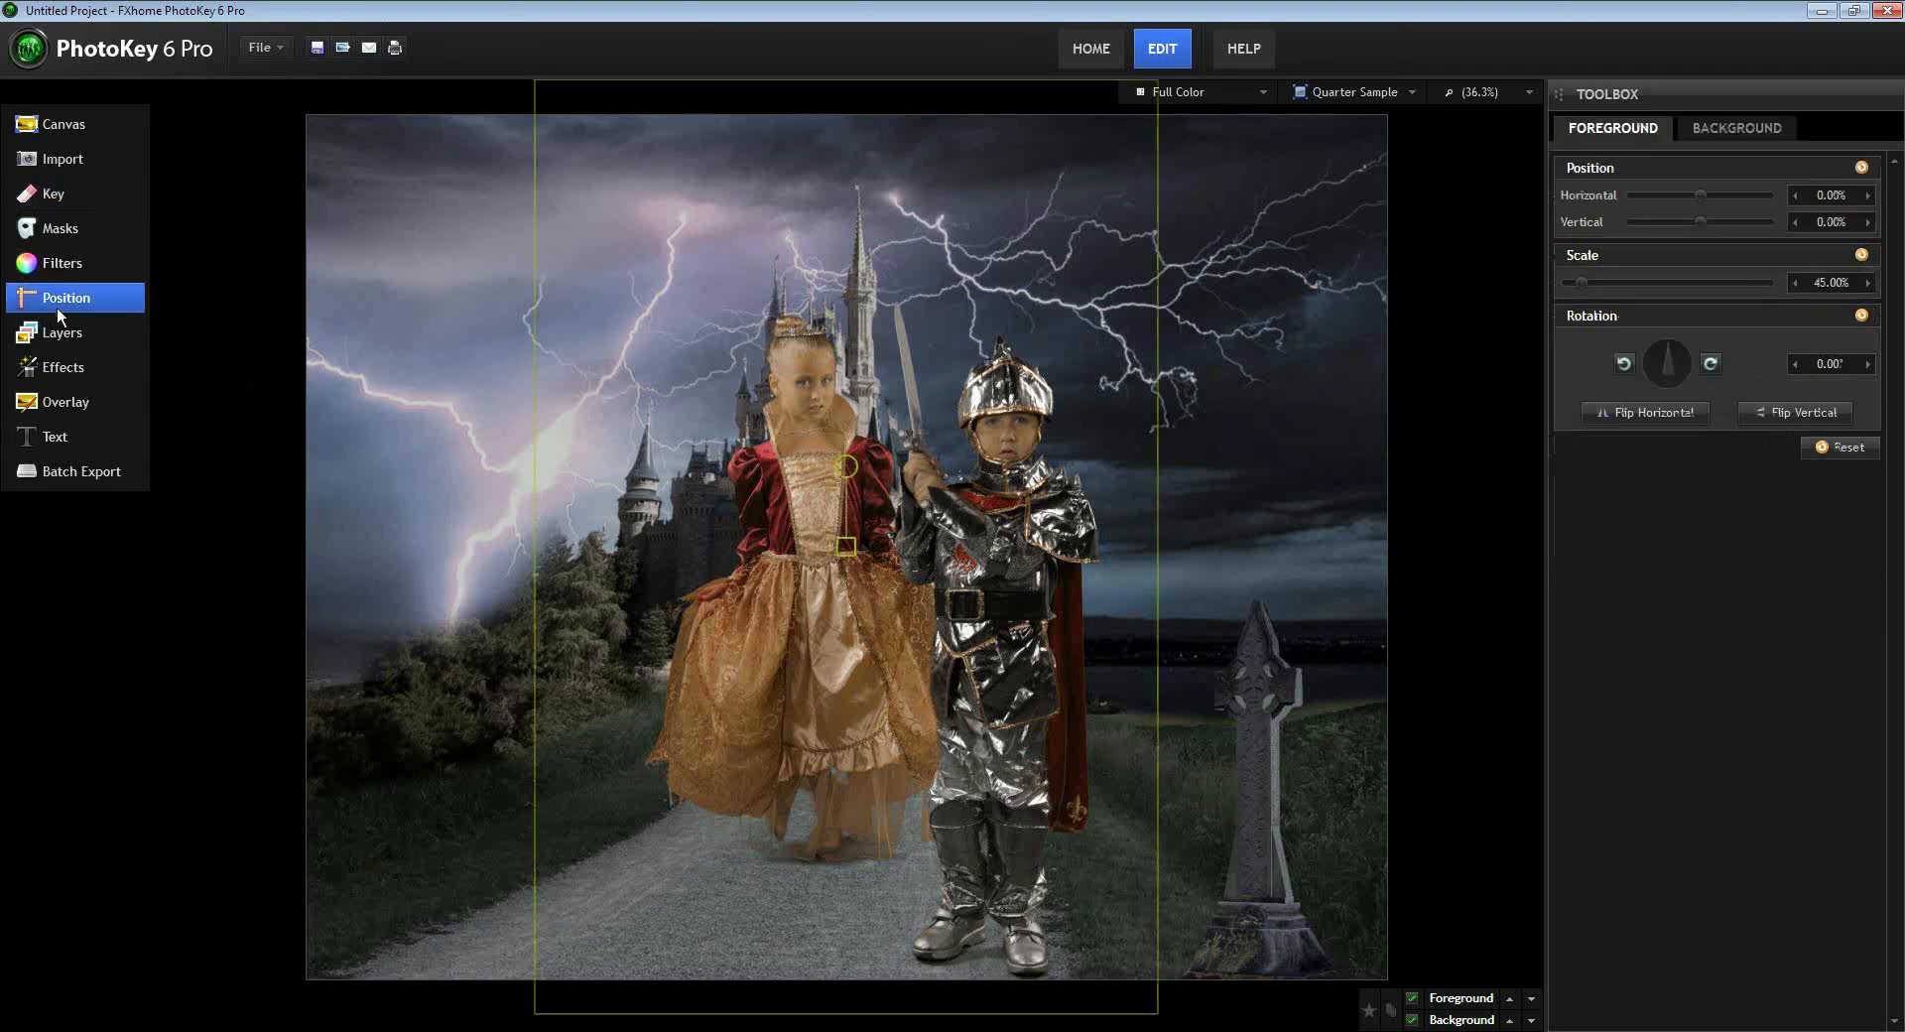
scroll(840, 526, down, 5)
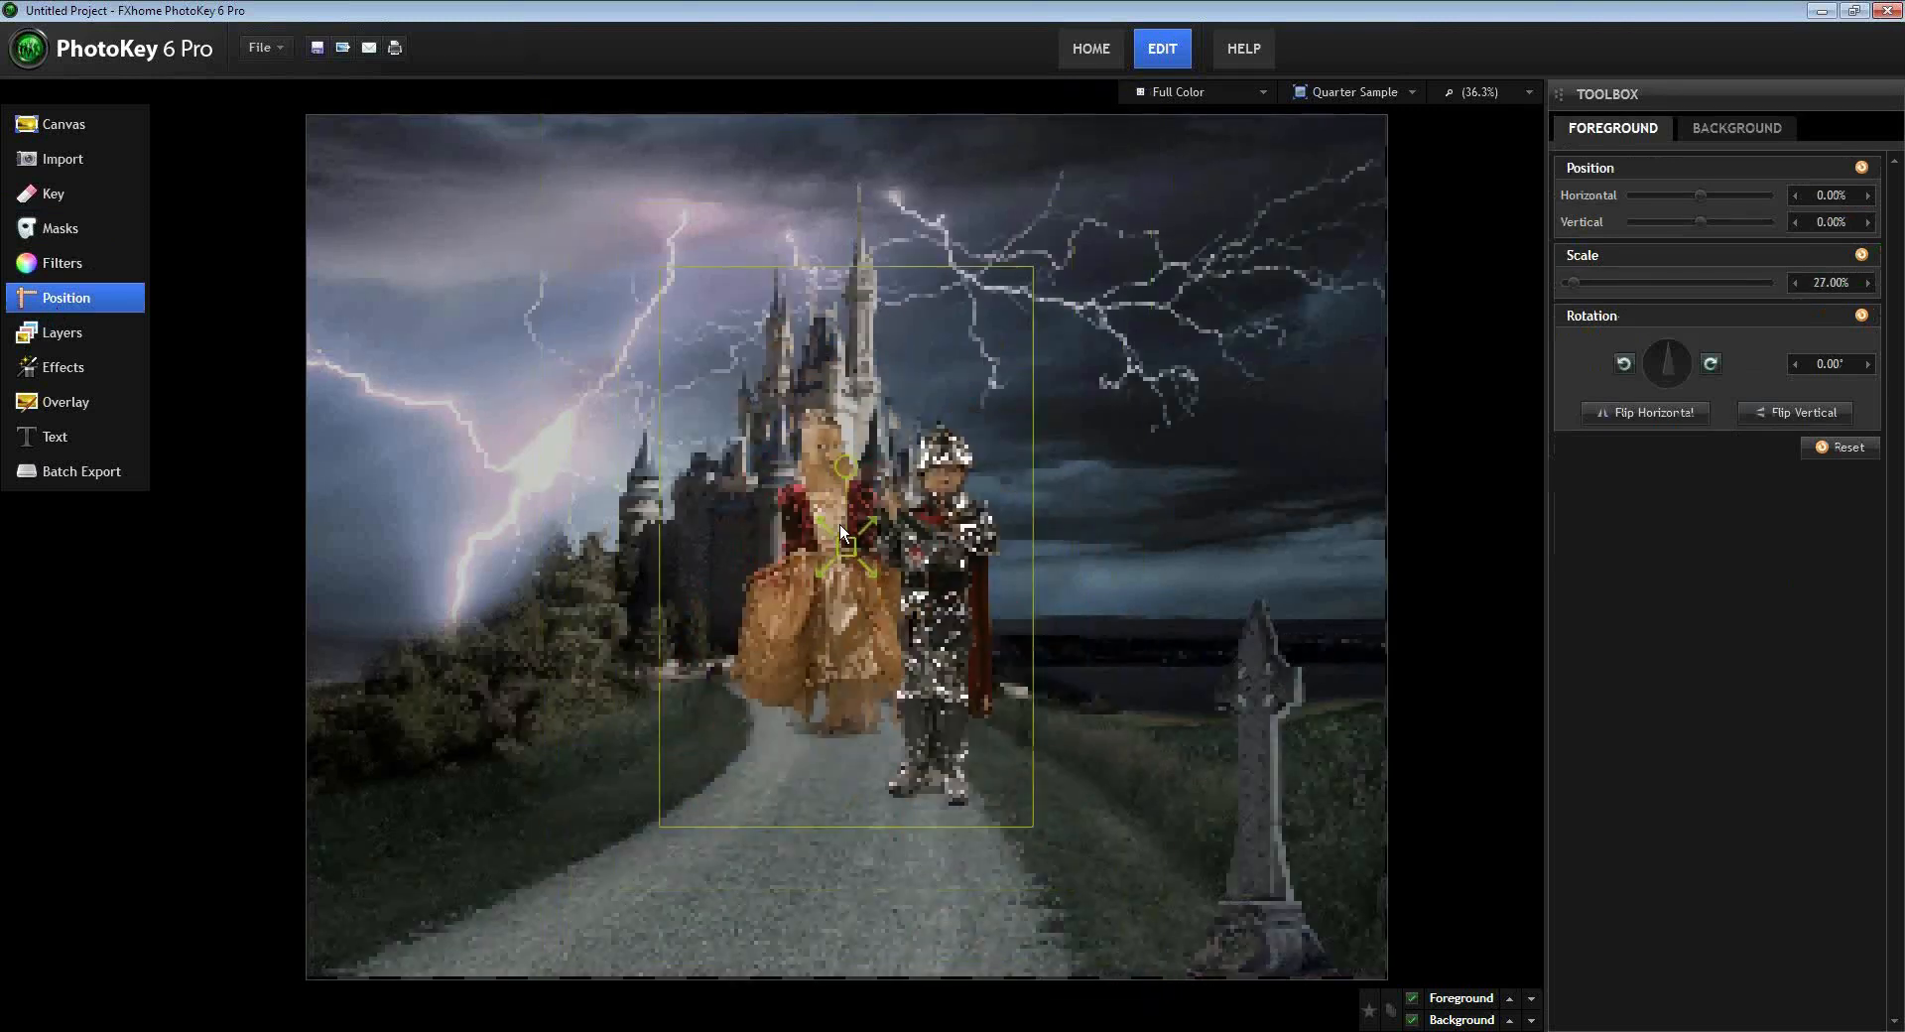
scroll(839, 528, up, 2)
drag(814, 587, 762, 719)
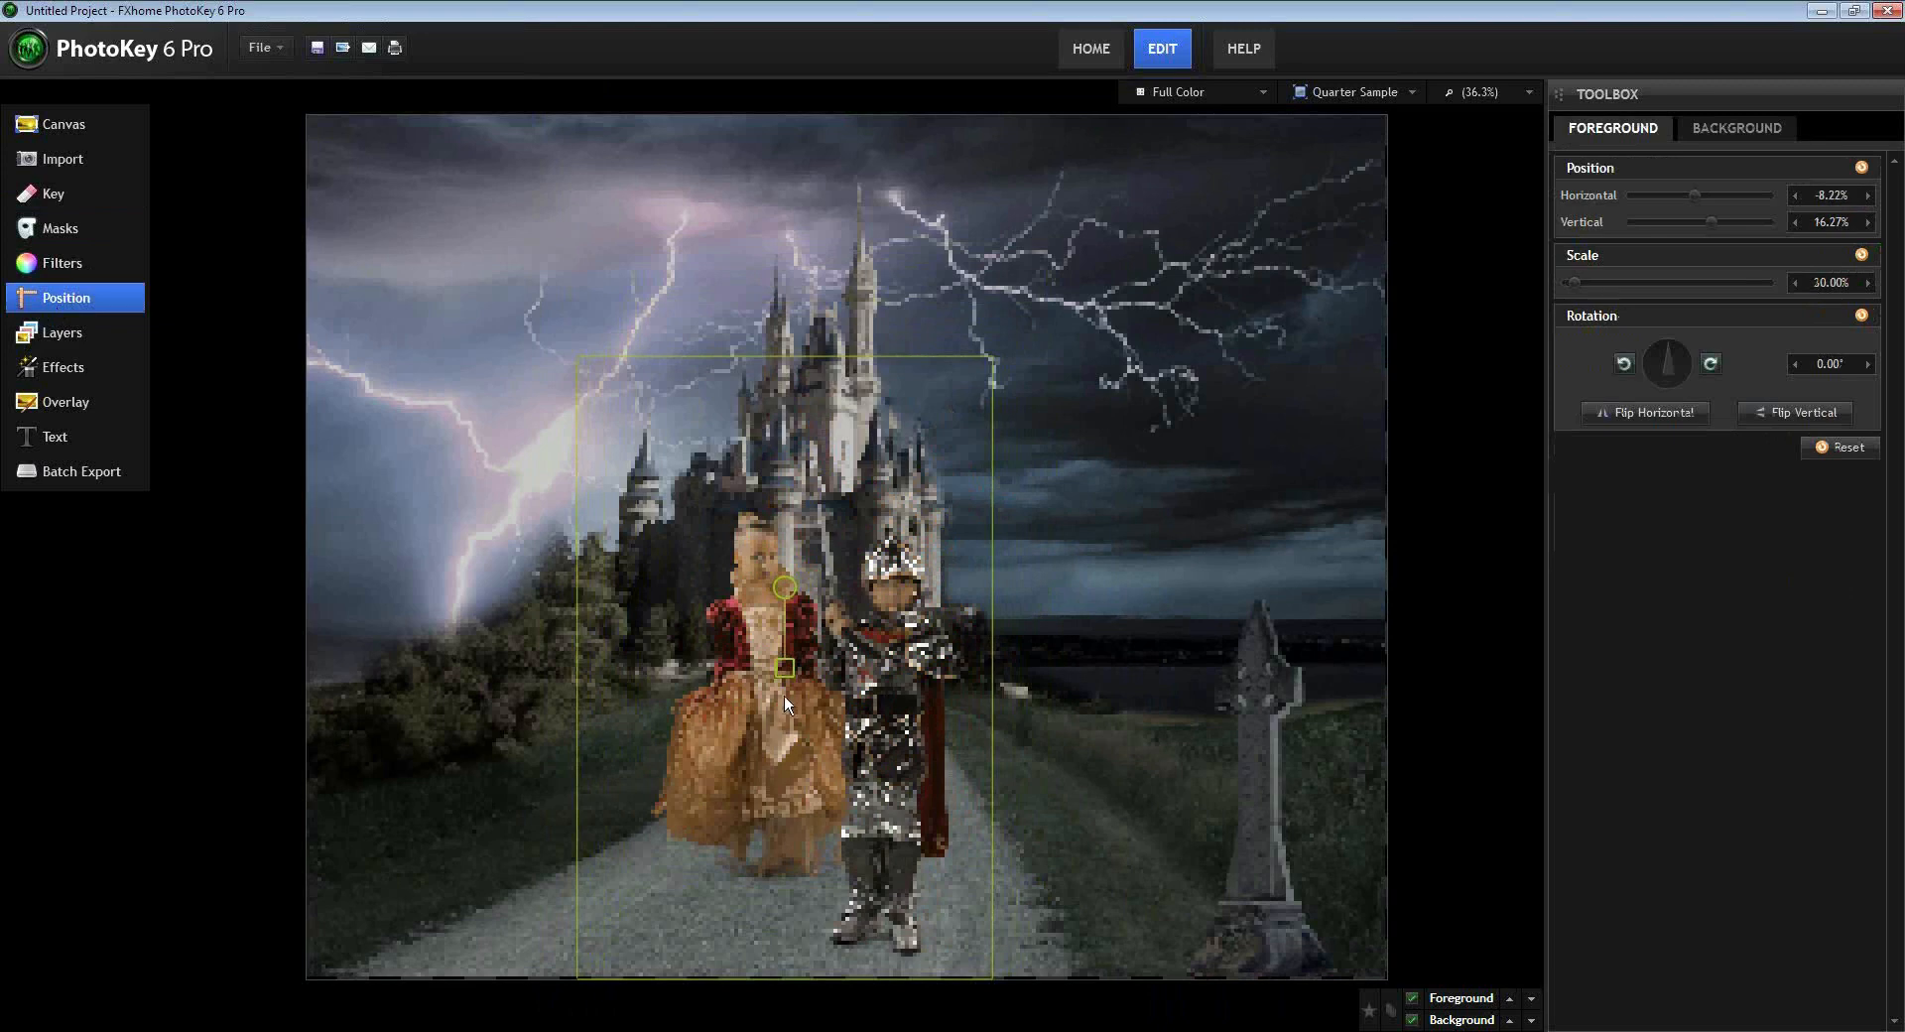
scroll(782, 671, down, 1)
scroll(781, 671, down, 2)
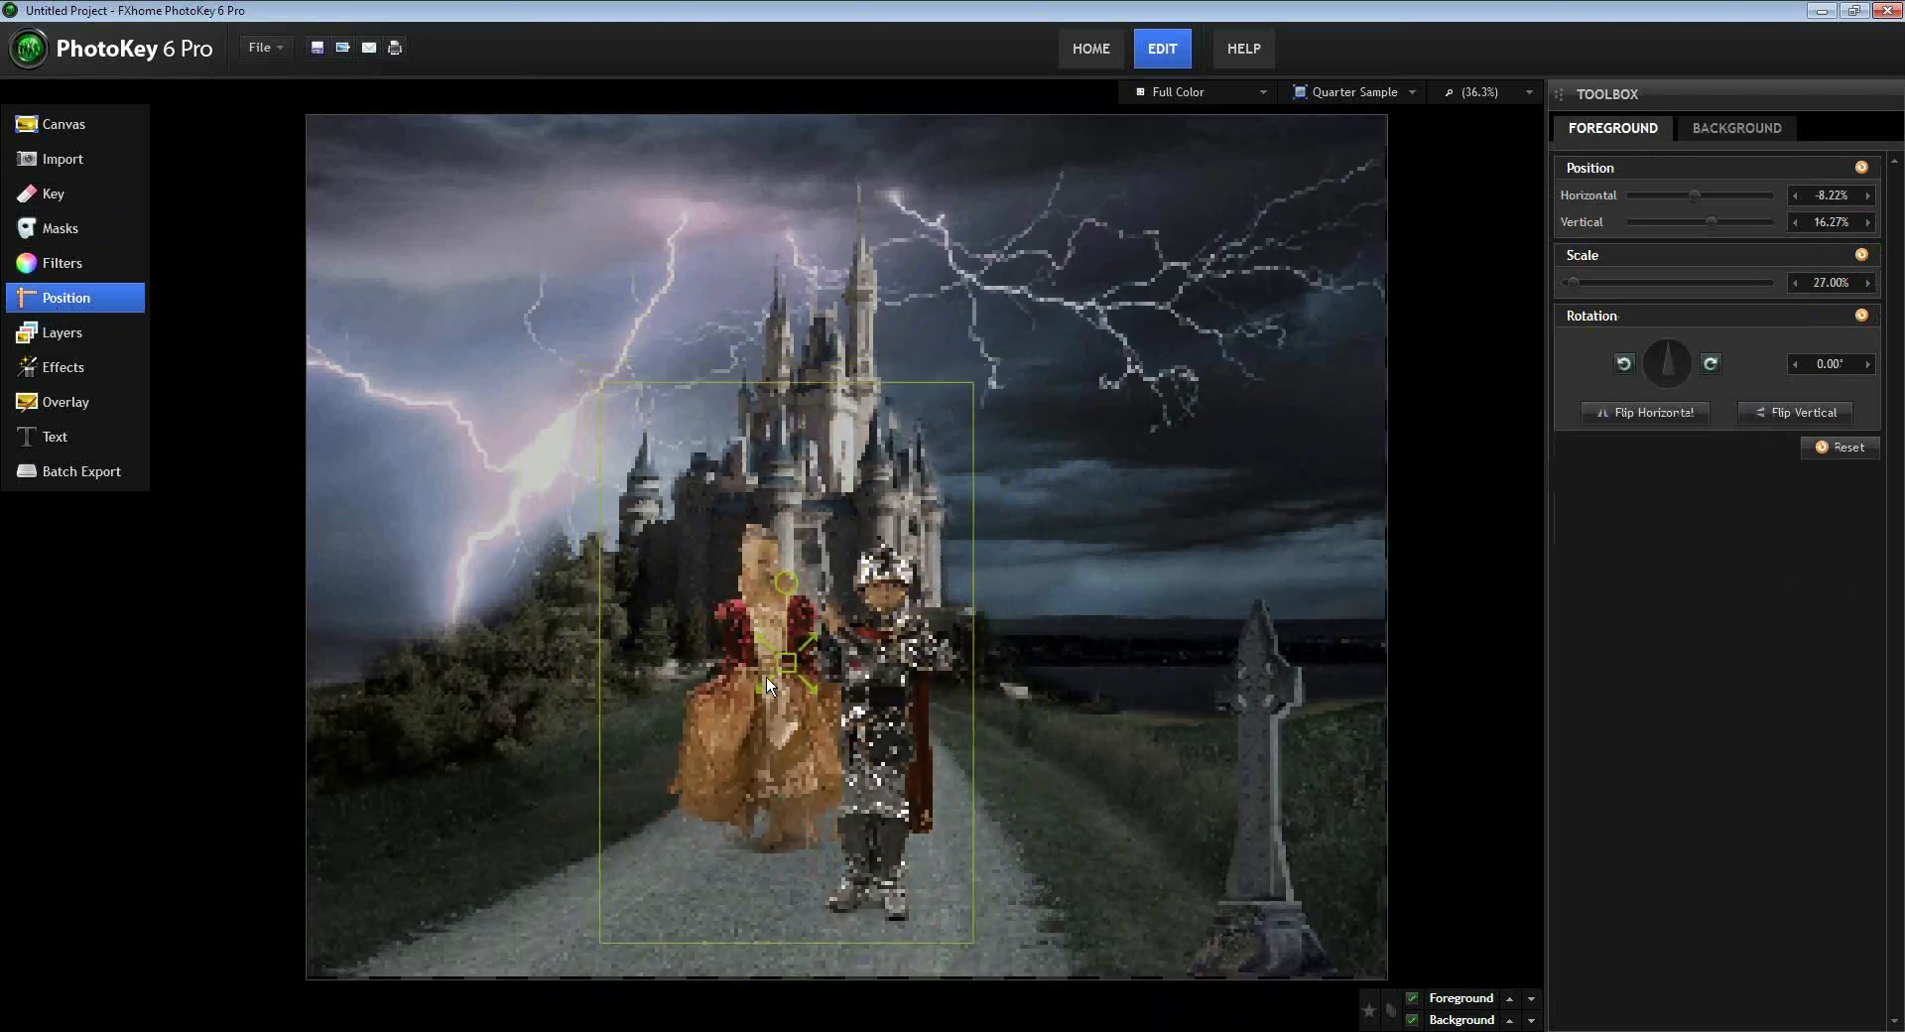
drag(779, 720, 772, 747)
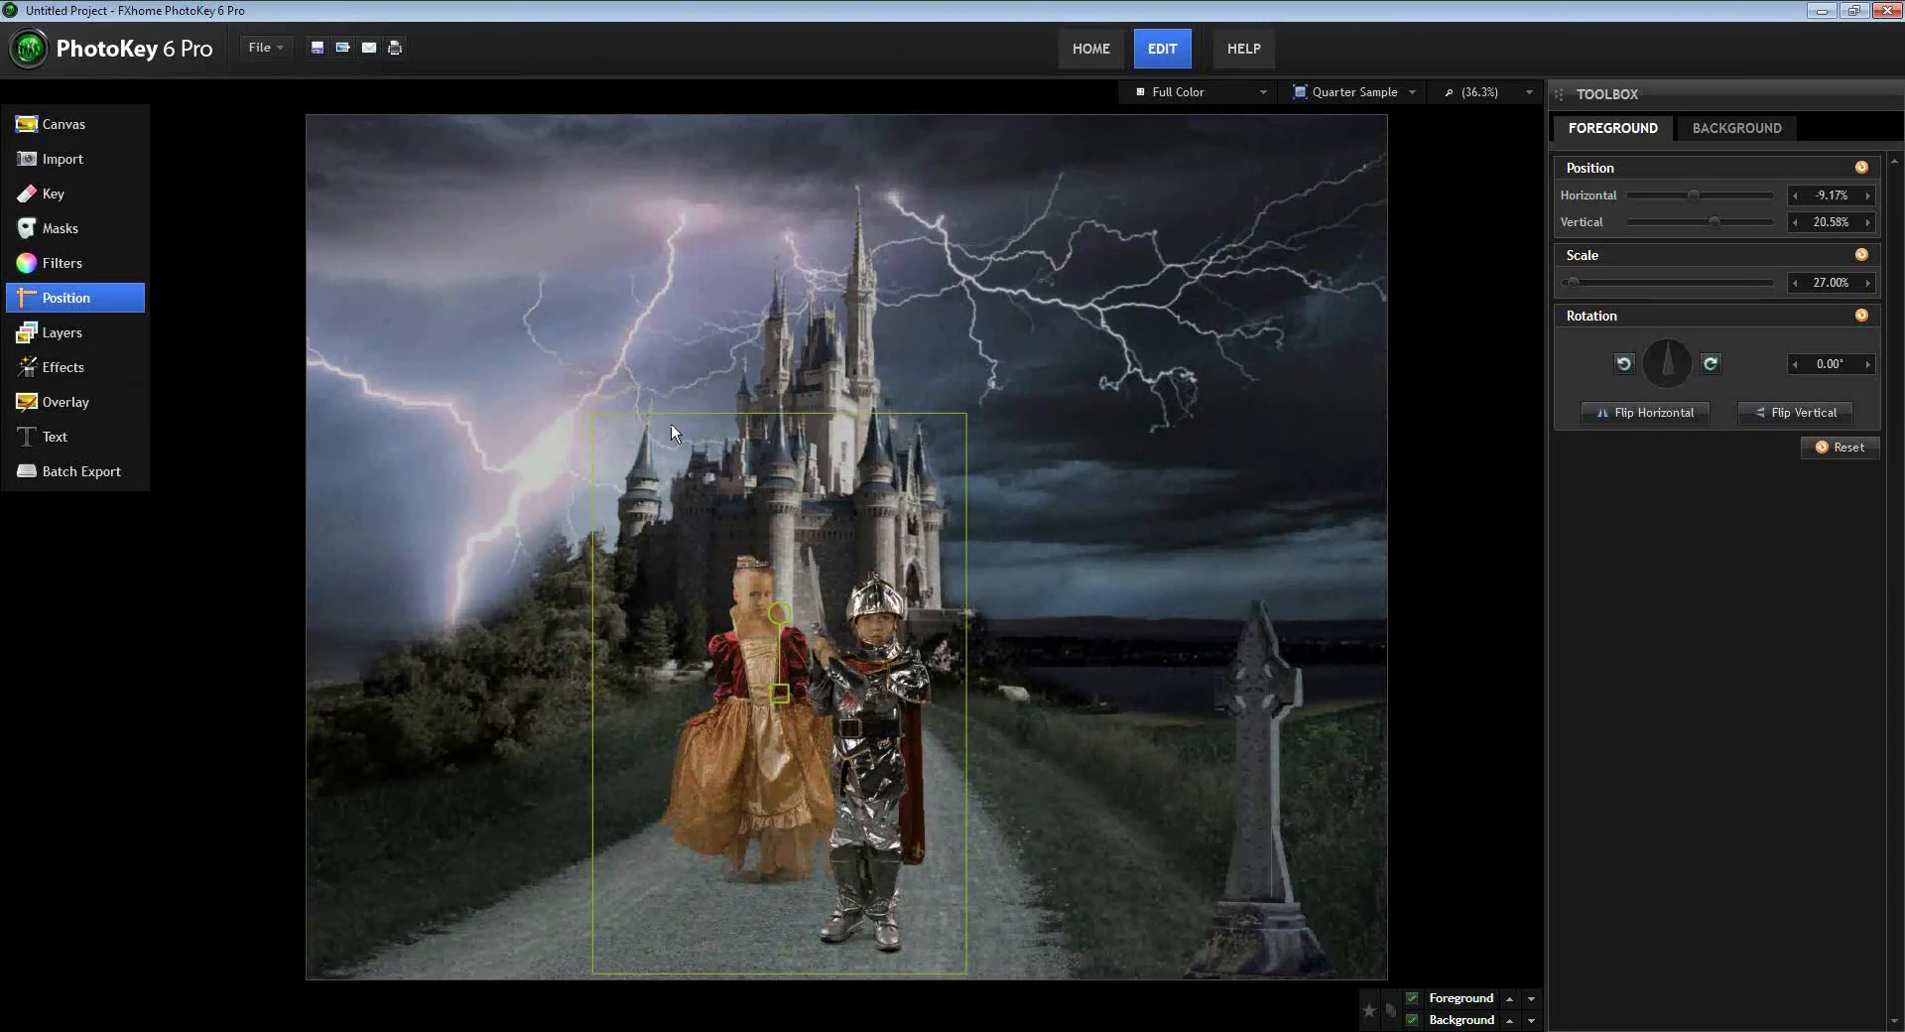
- Add a Shadow Cast filter to the children using the Shadow Right shape and pull the shadow's far edge closer to the knight
click(62, 264)
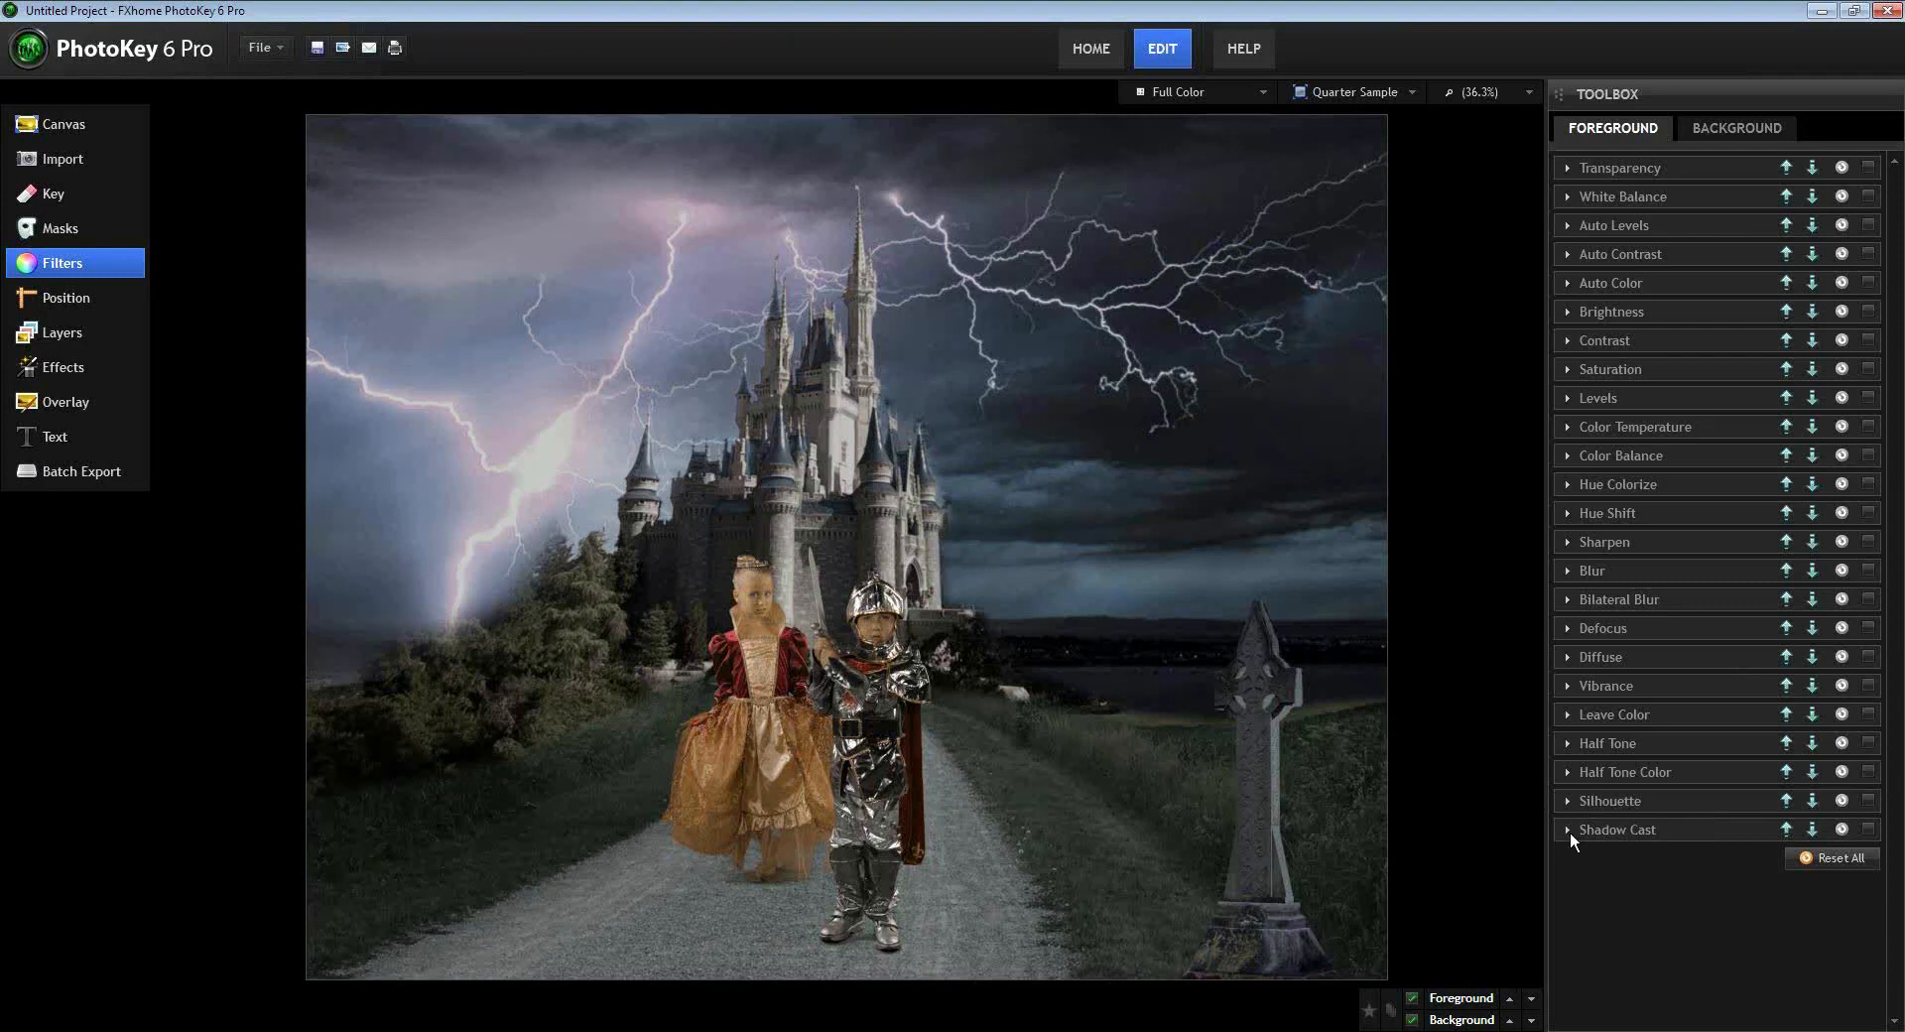
click(1568, 830)
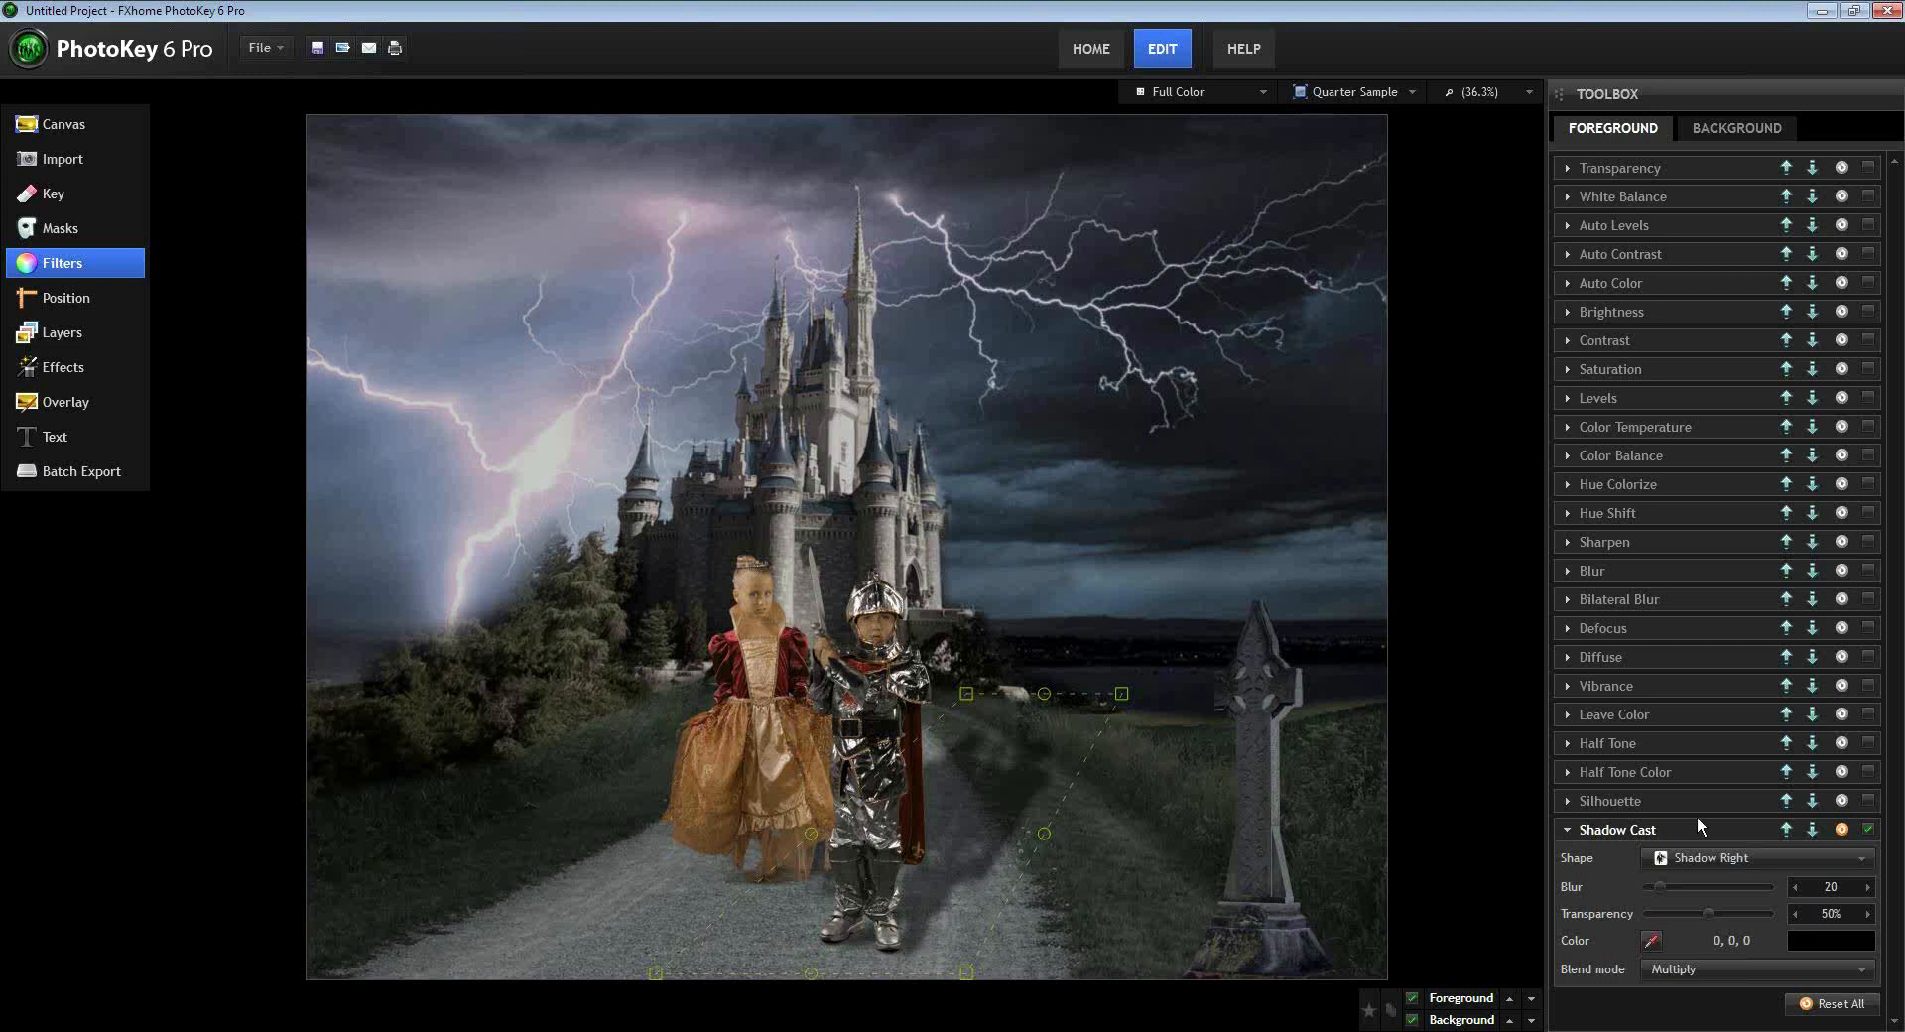
click(1724, 860)
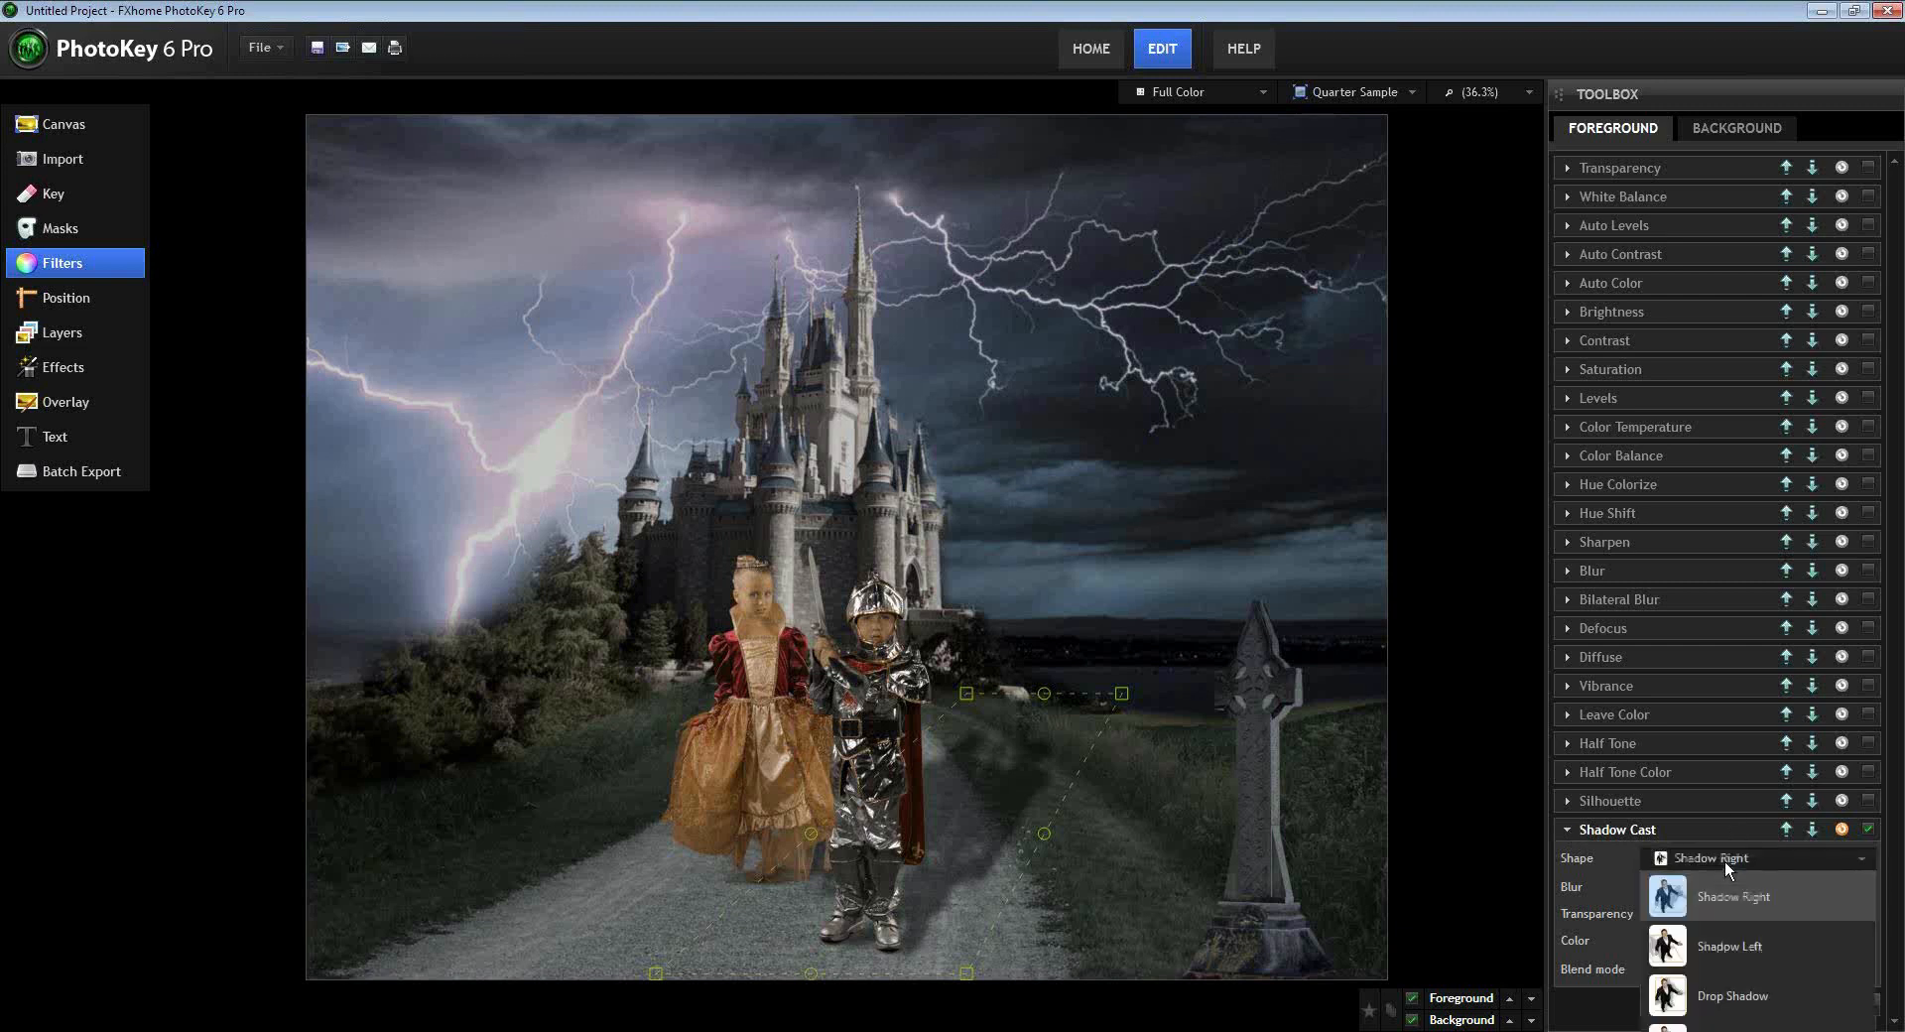
click(1721, 945)
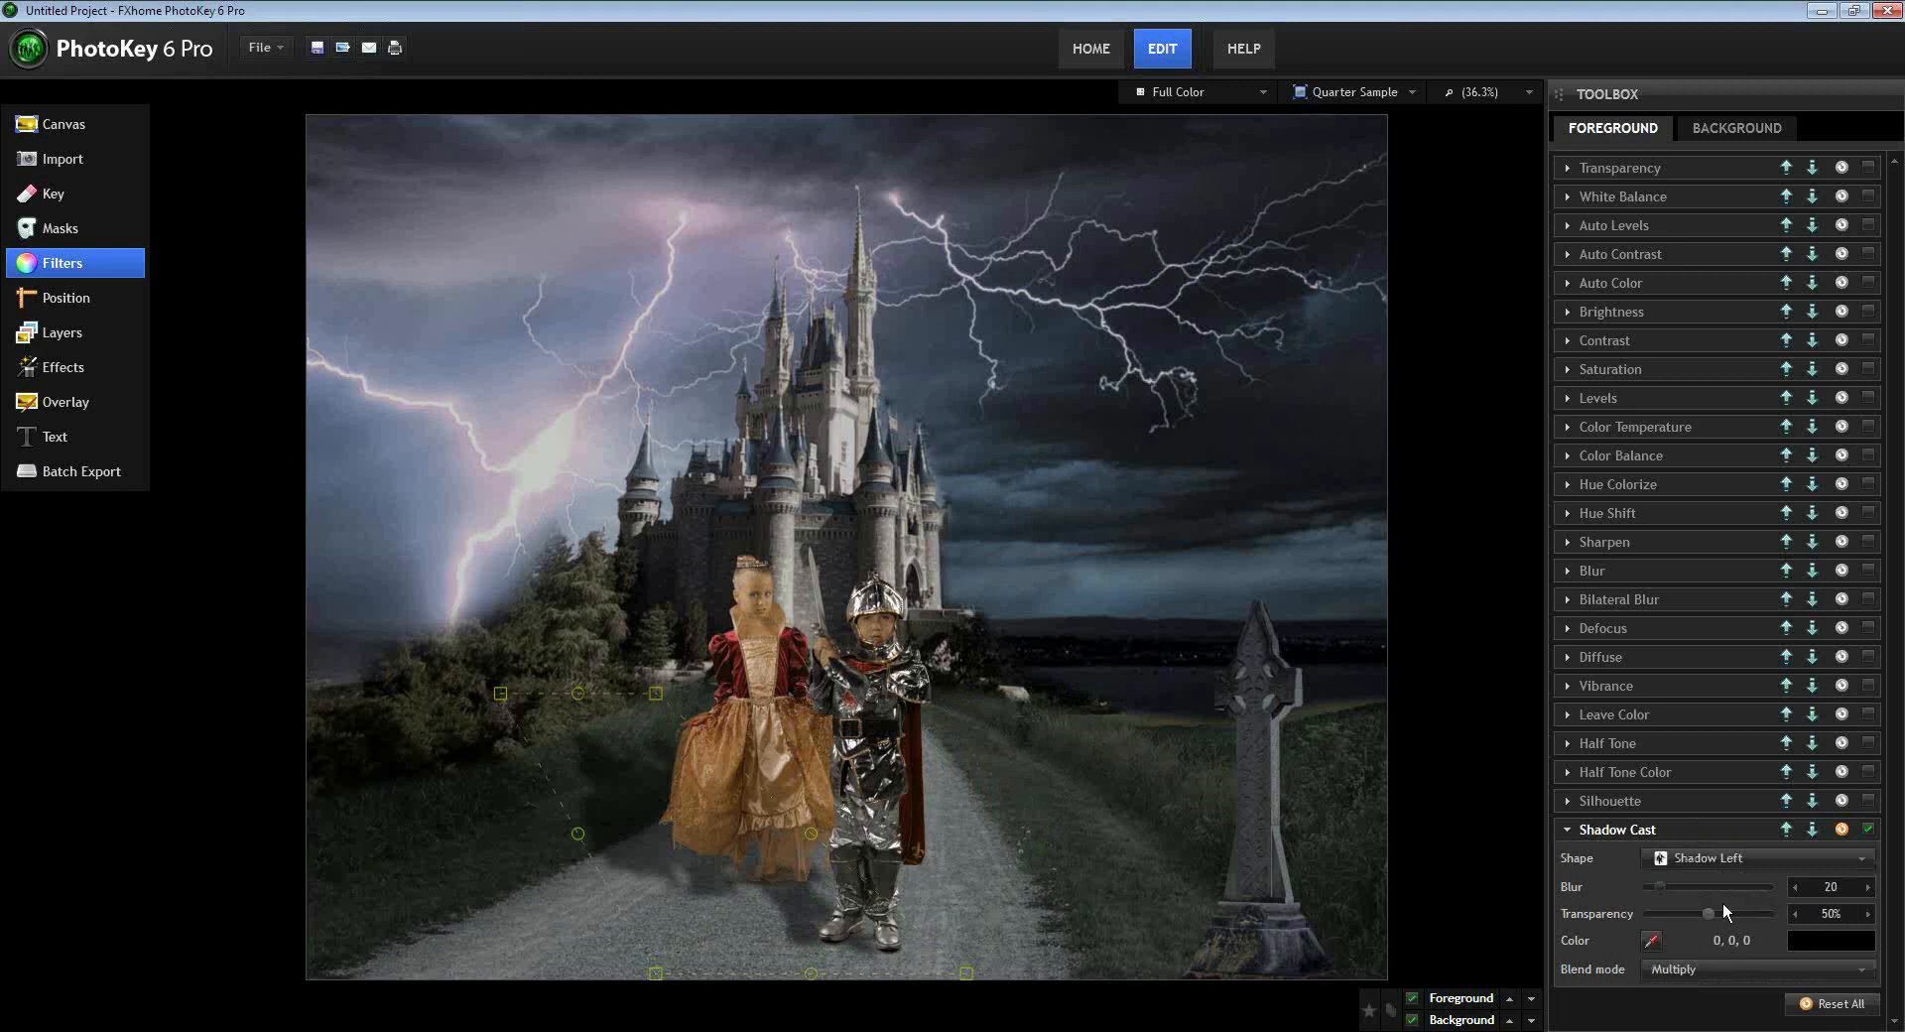
click(1717, 857)
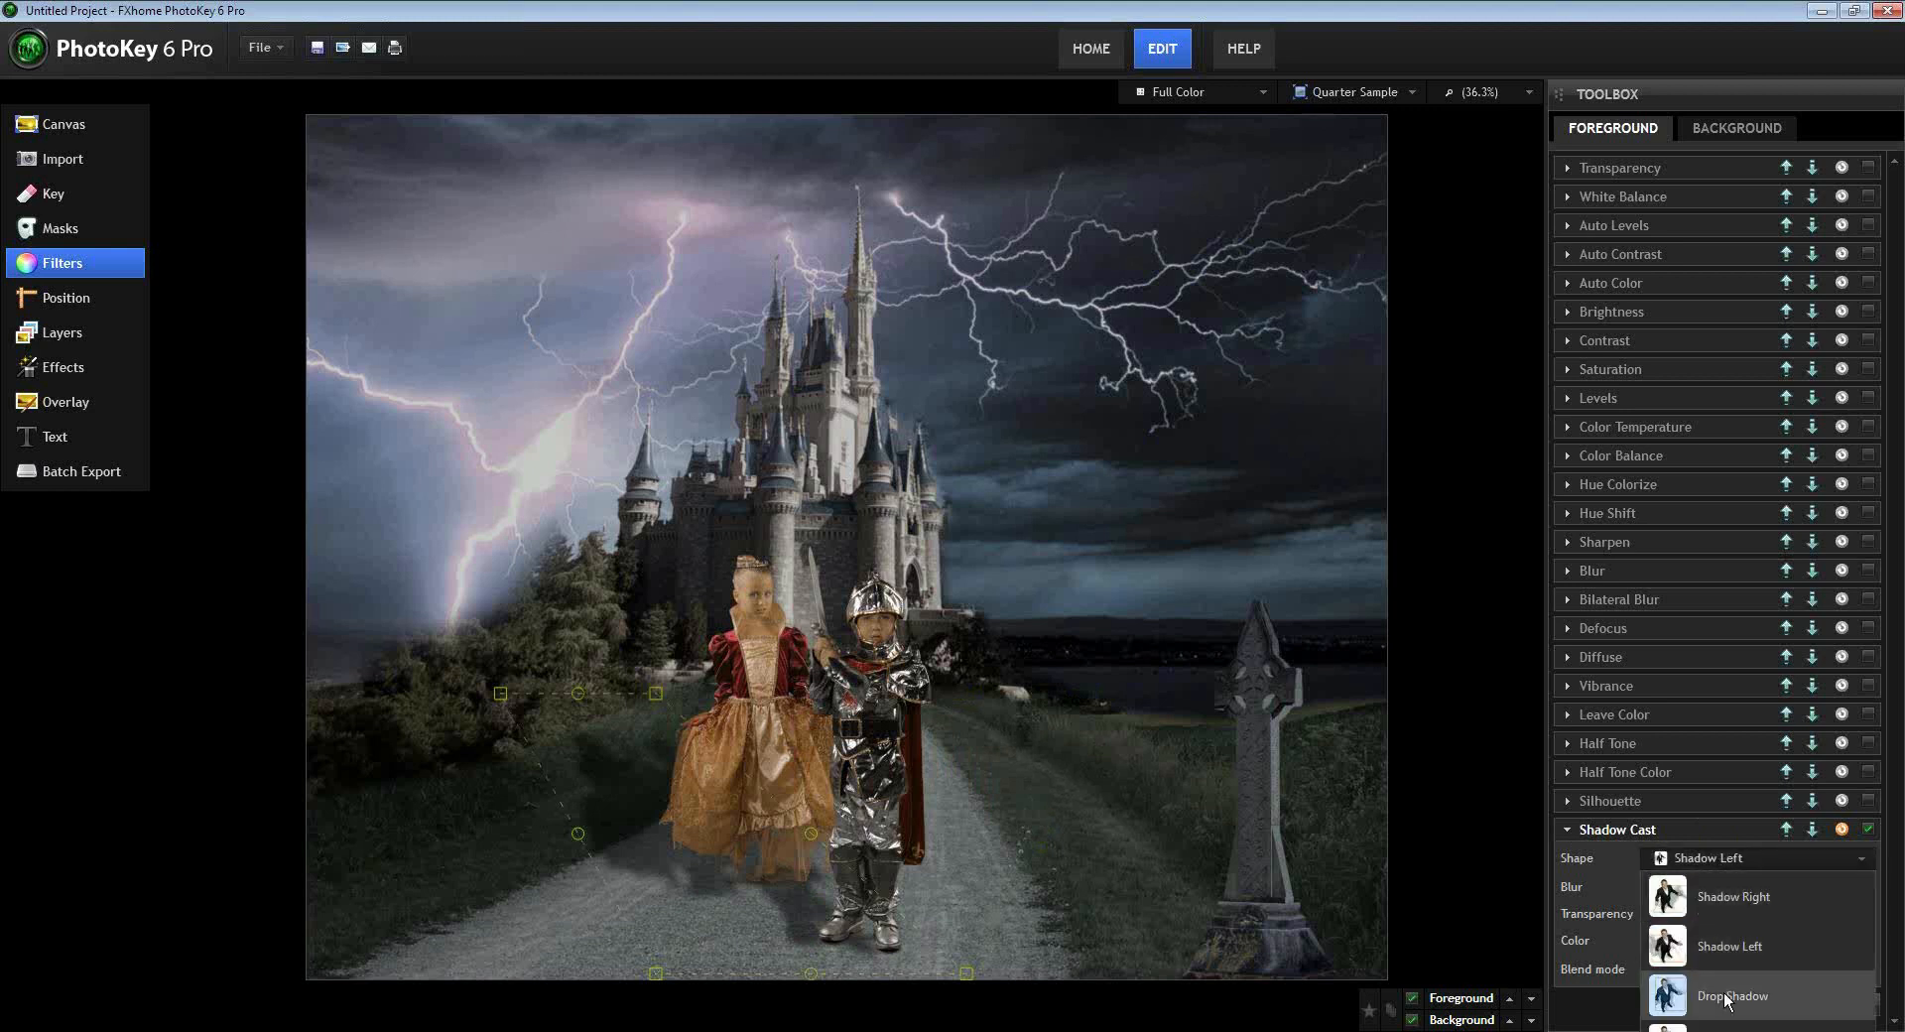
click(1735, 897)
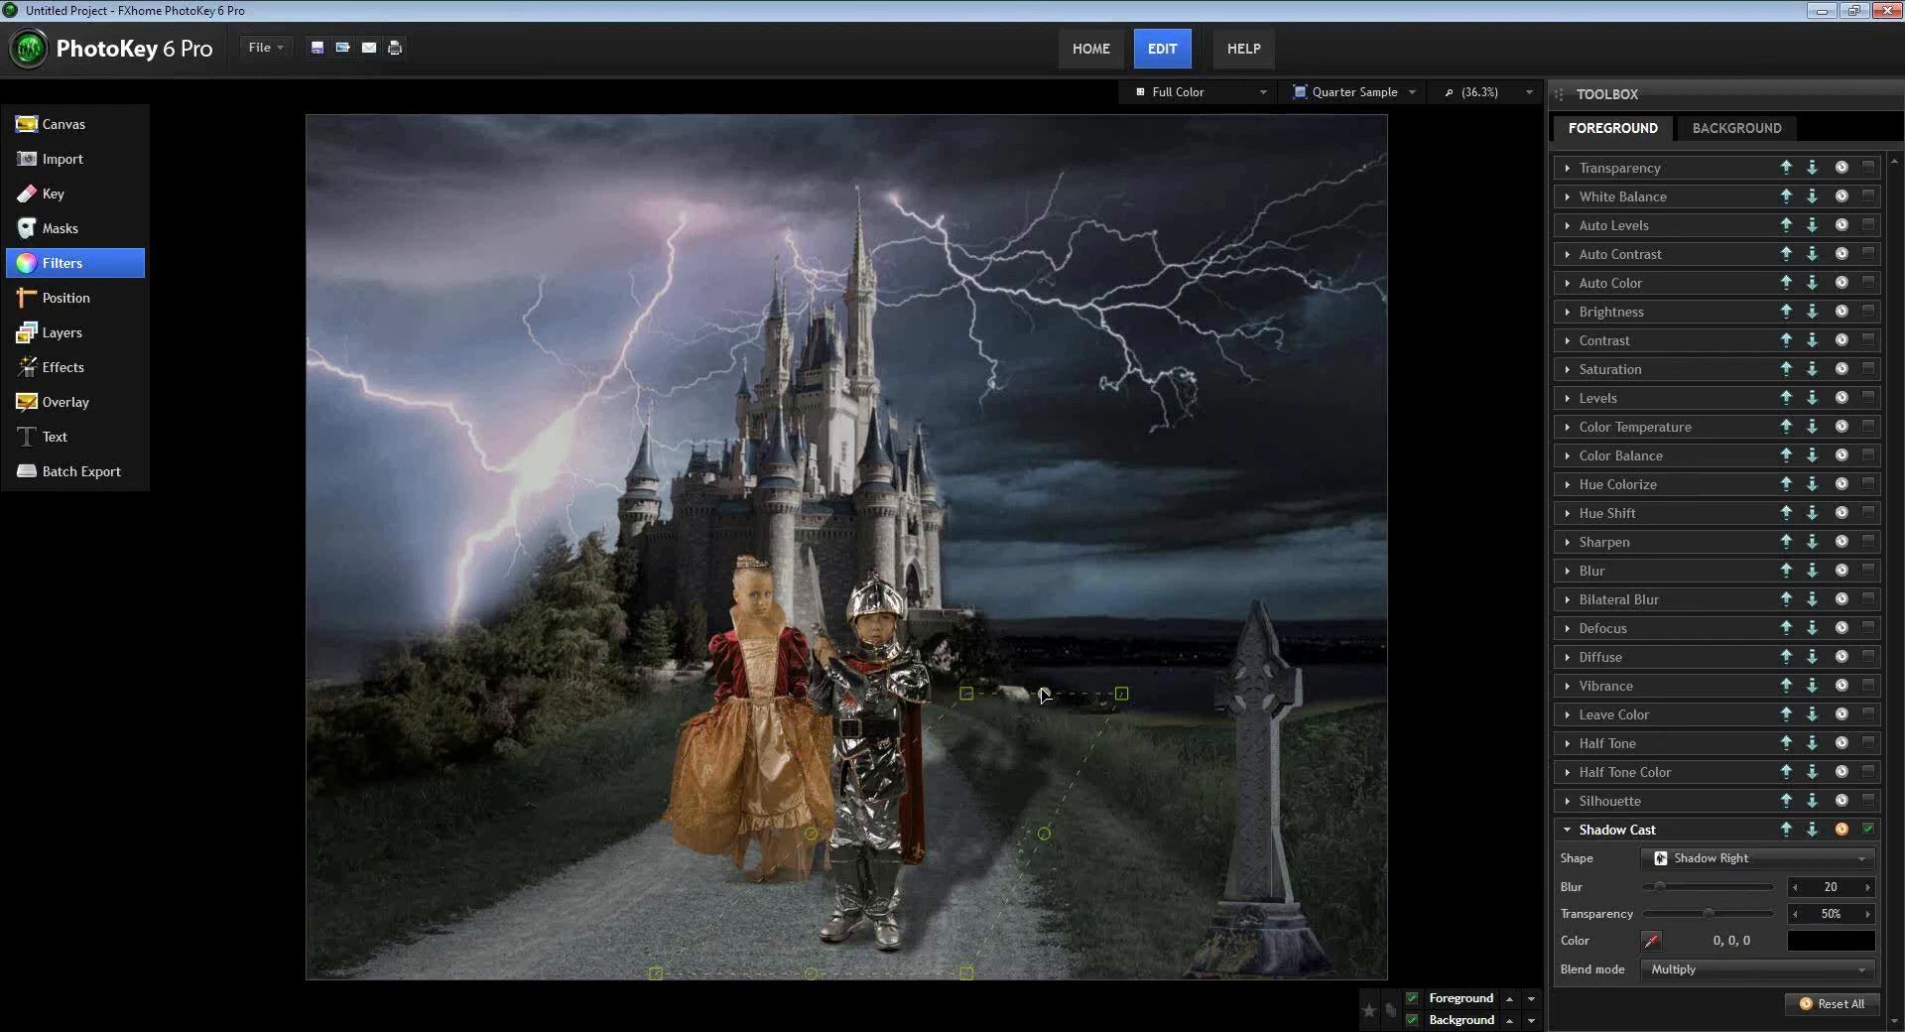
drag(1044, 693, 984, 711)
- Soften the cast shadow with a Blur of 49 and set its Transparency to 40%
drag(1657, 883, 1709, 881)
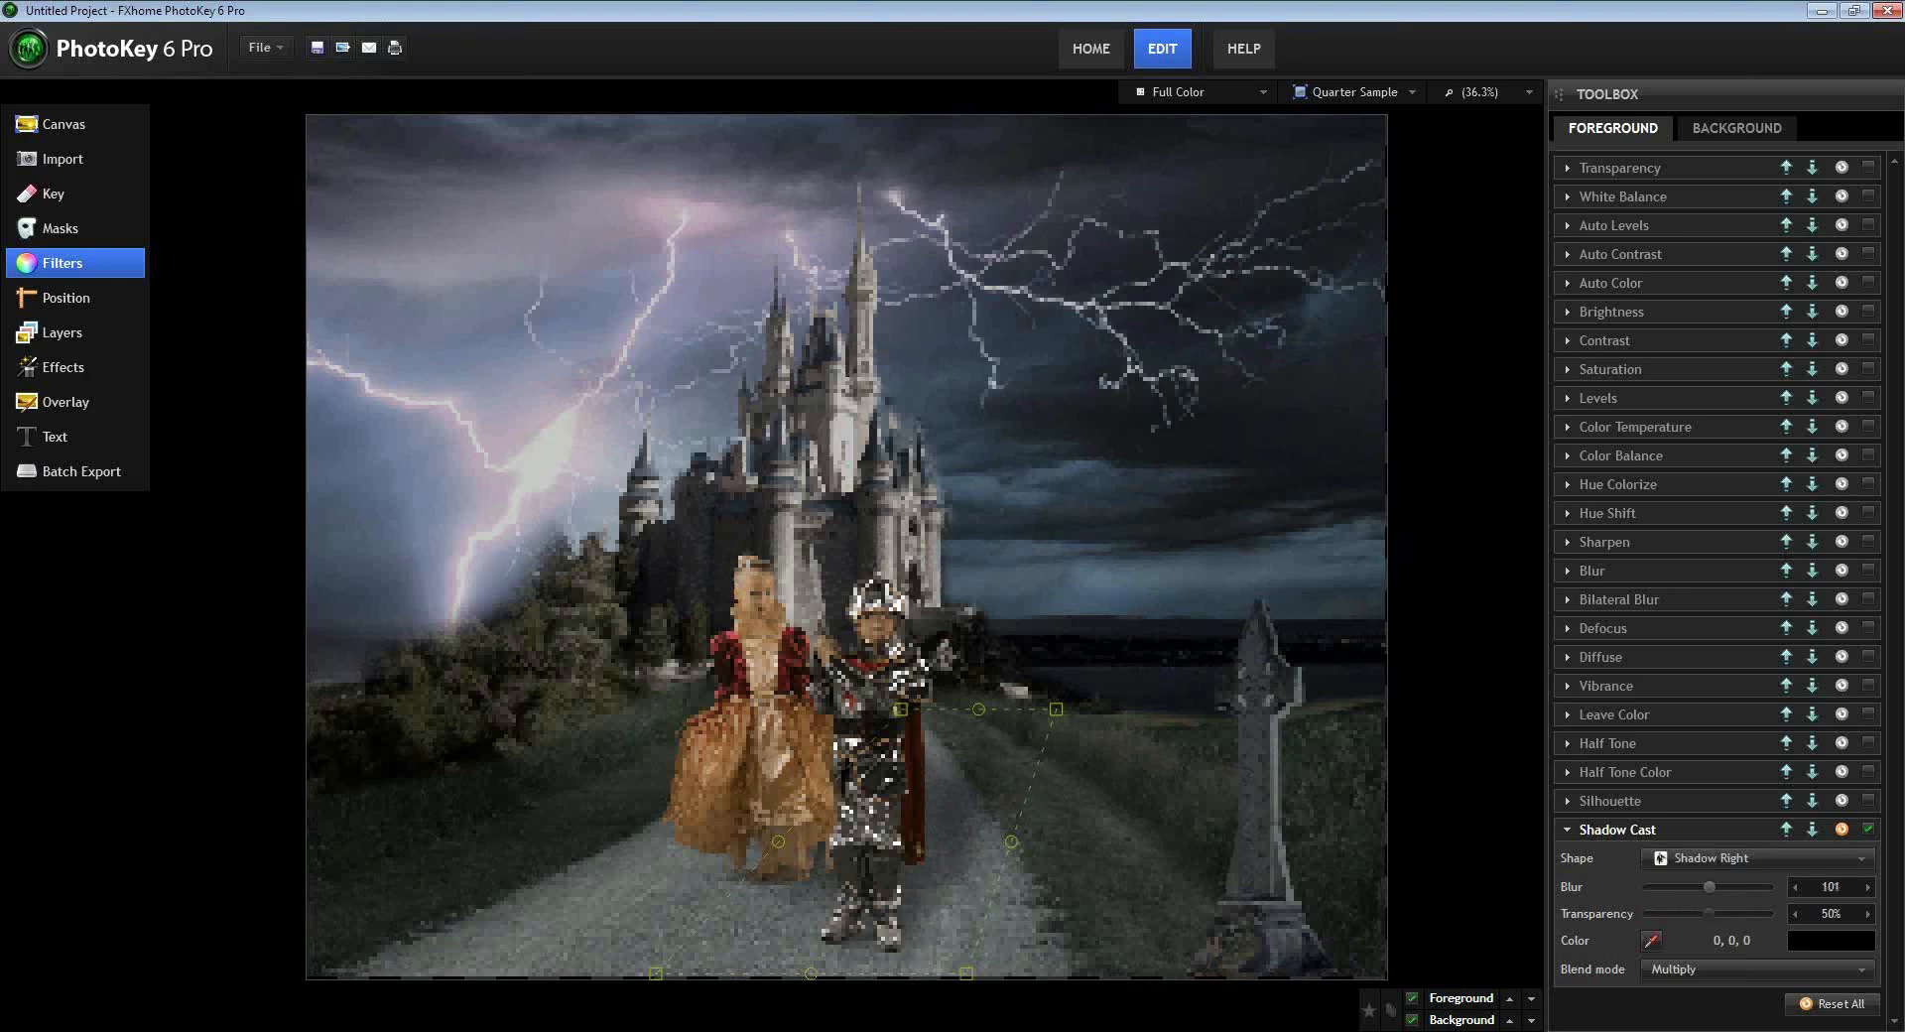
drag(1707, 885, 1642, 894)
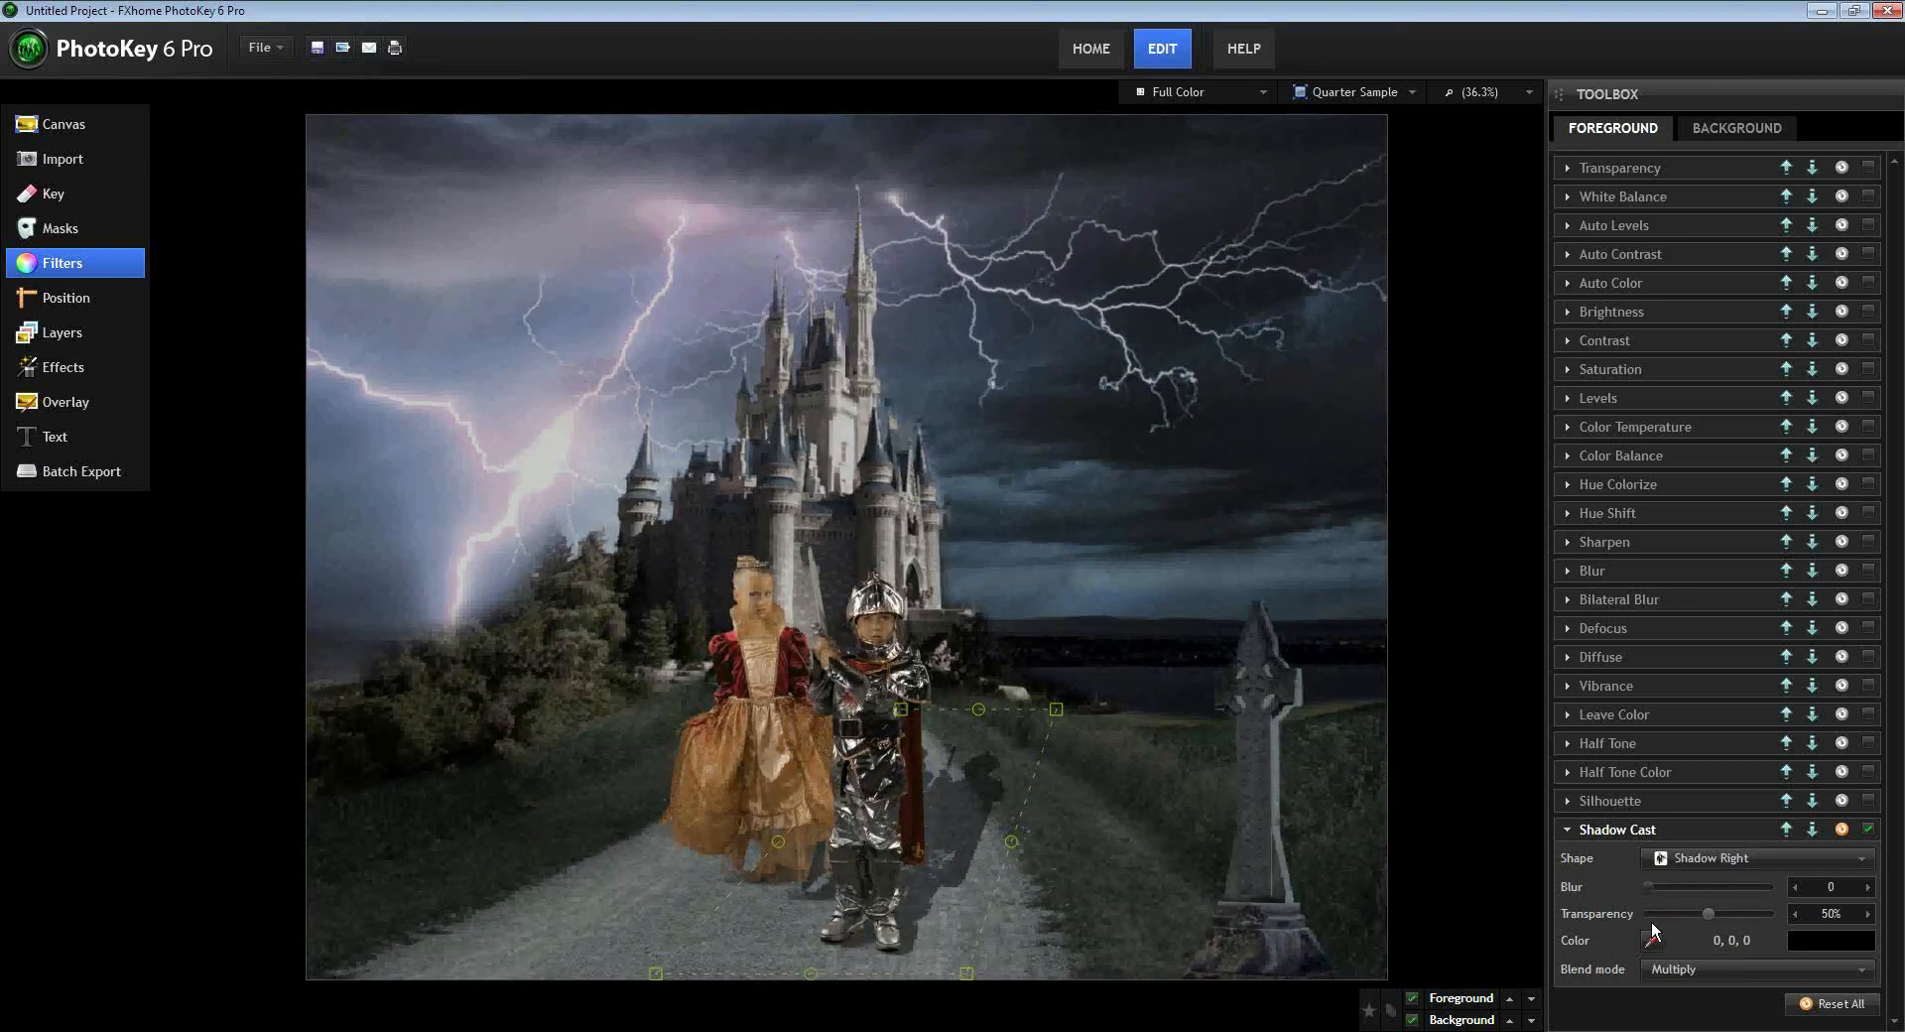
drag(1652, 889, 1675, 885)
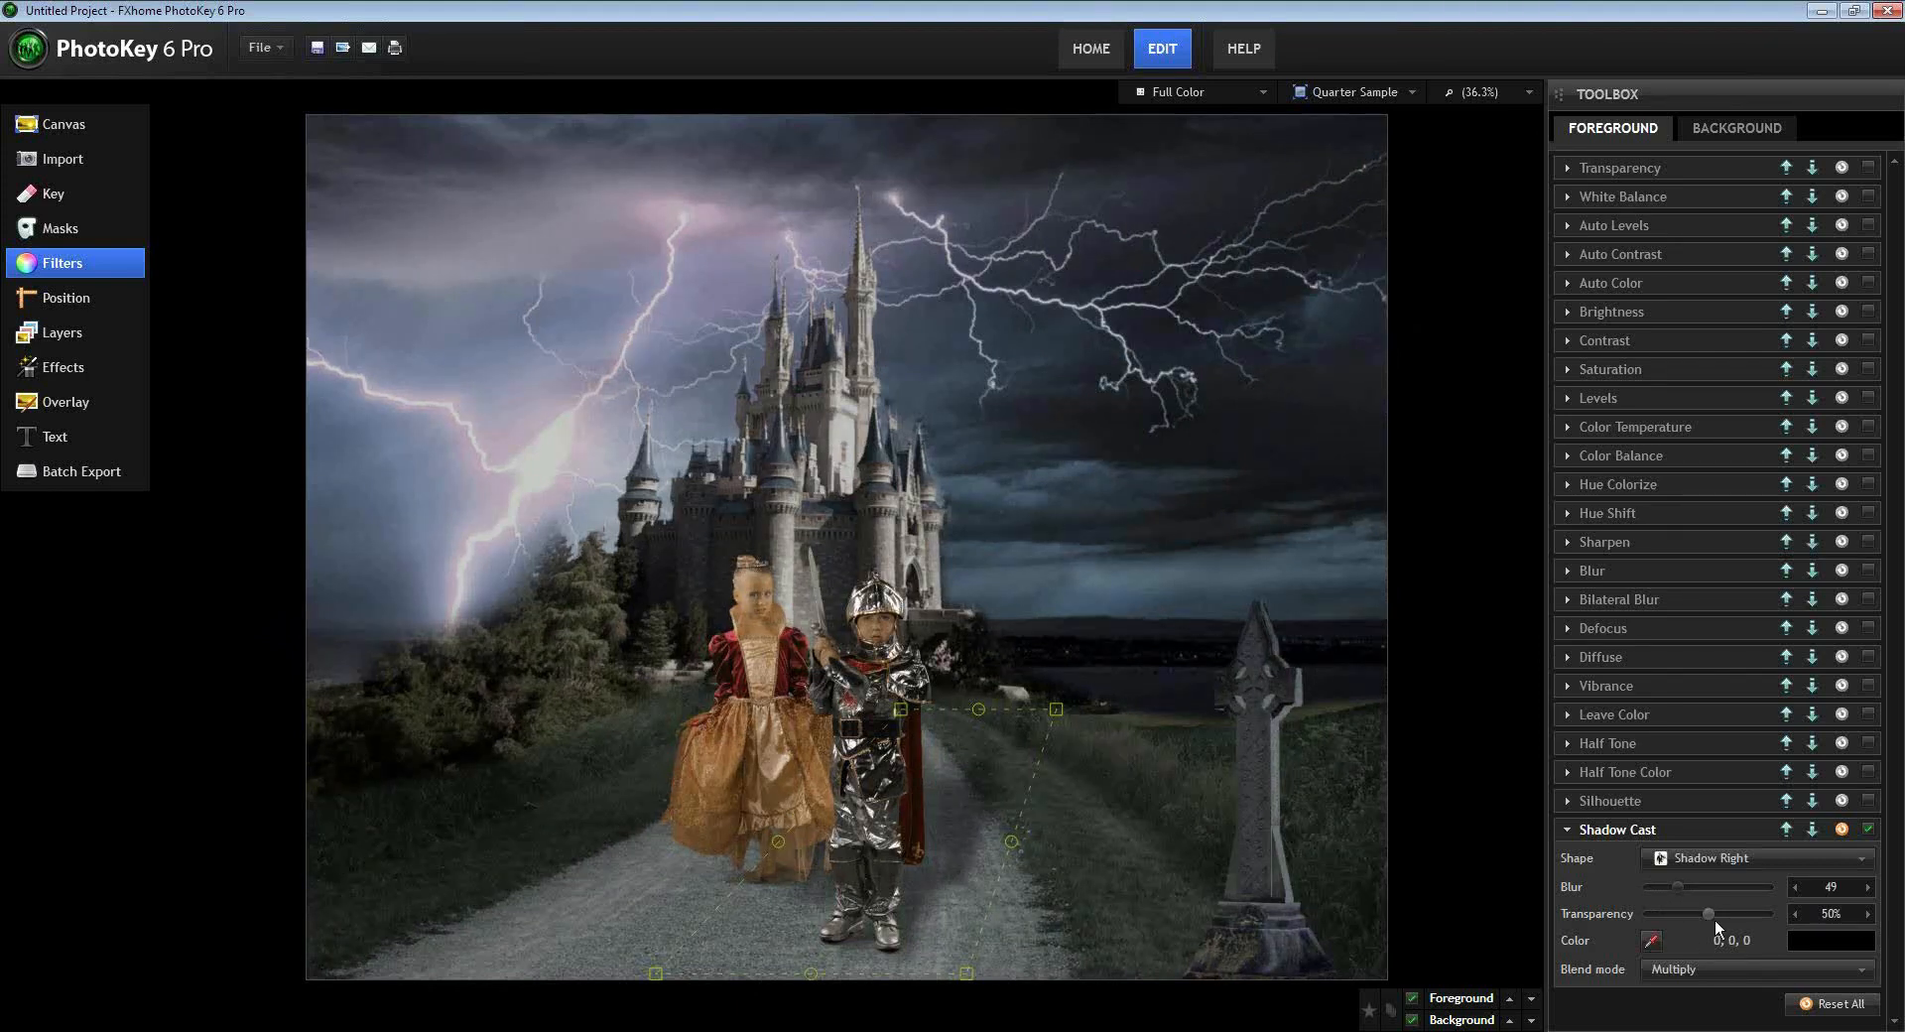
drag(1705, 915, 1736, 914)
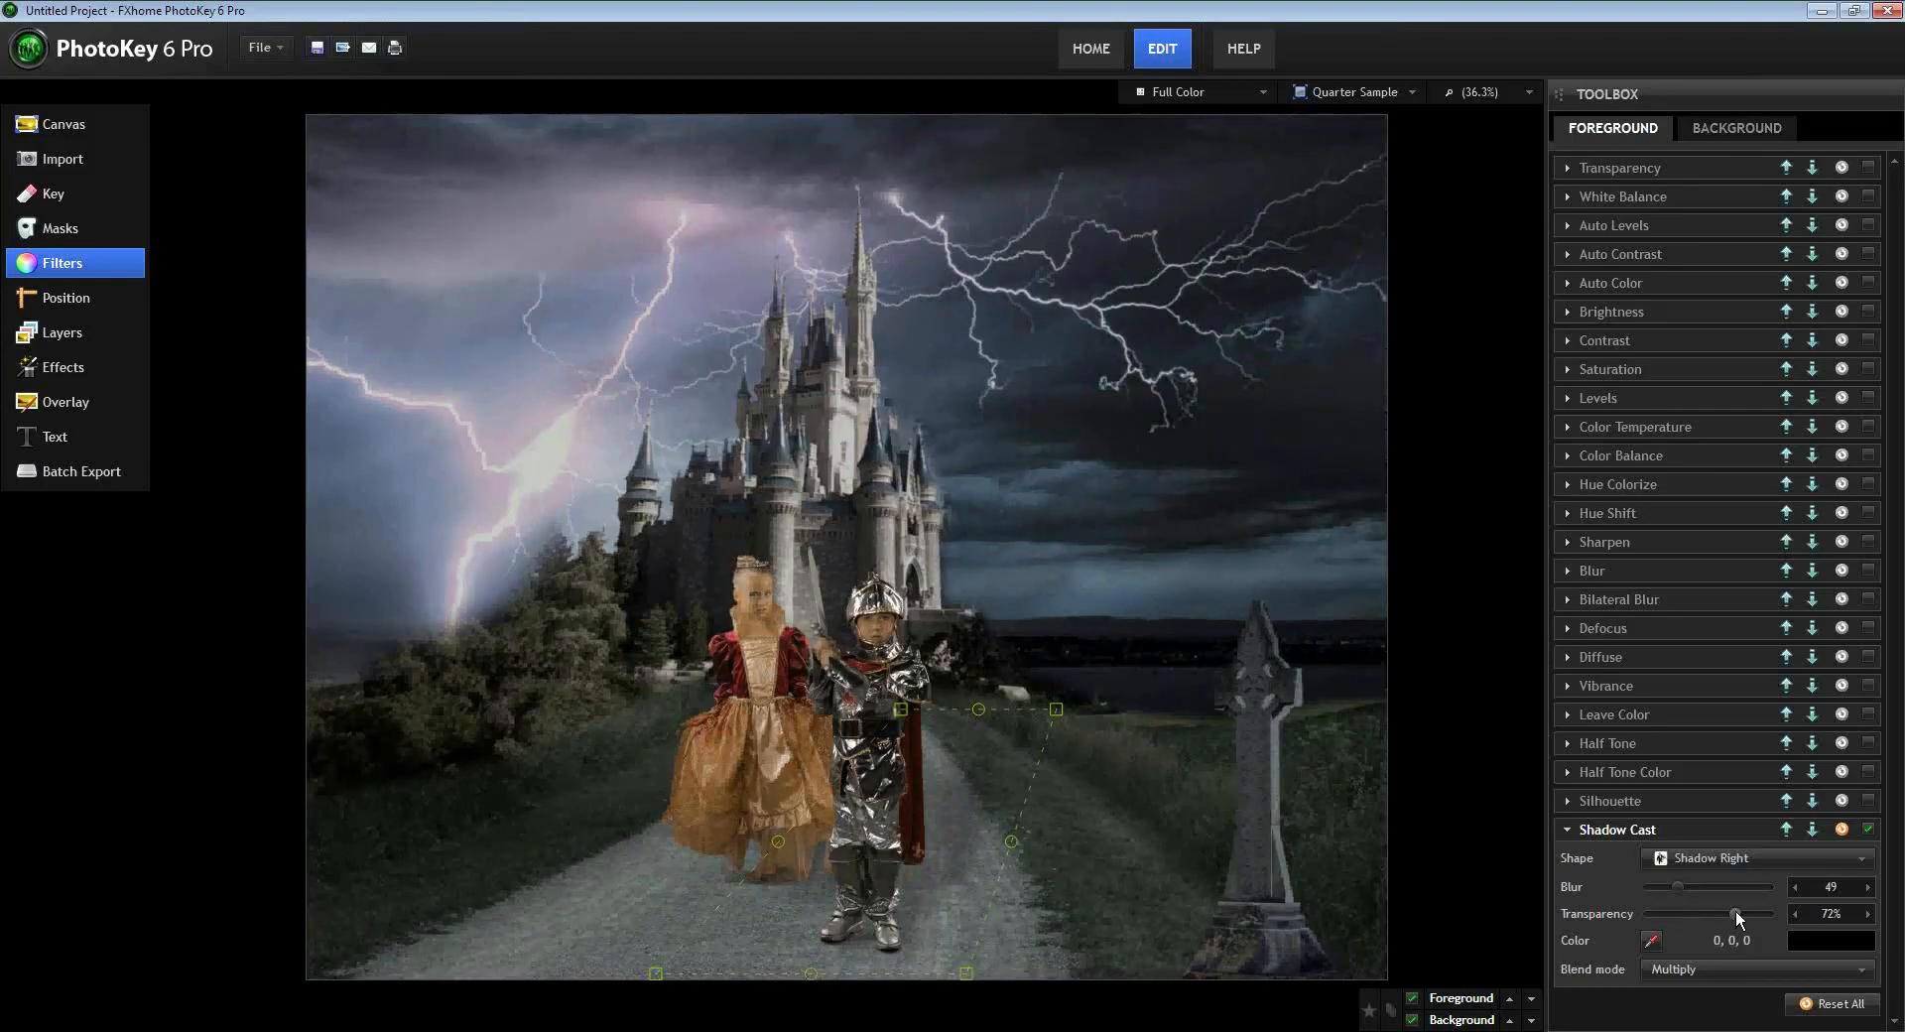
drag(1735, 908, 1635, 911)
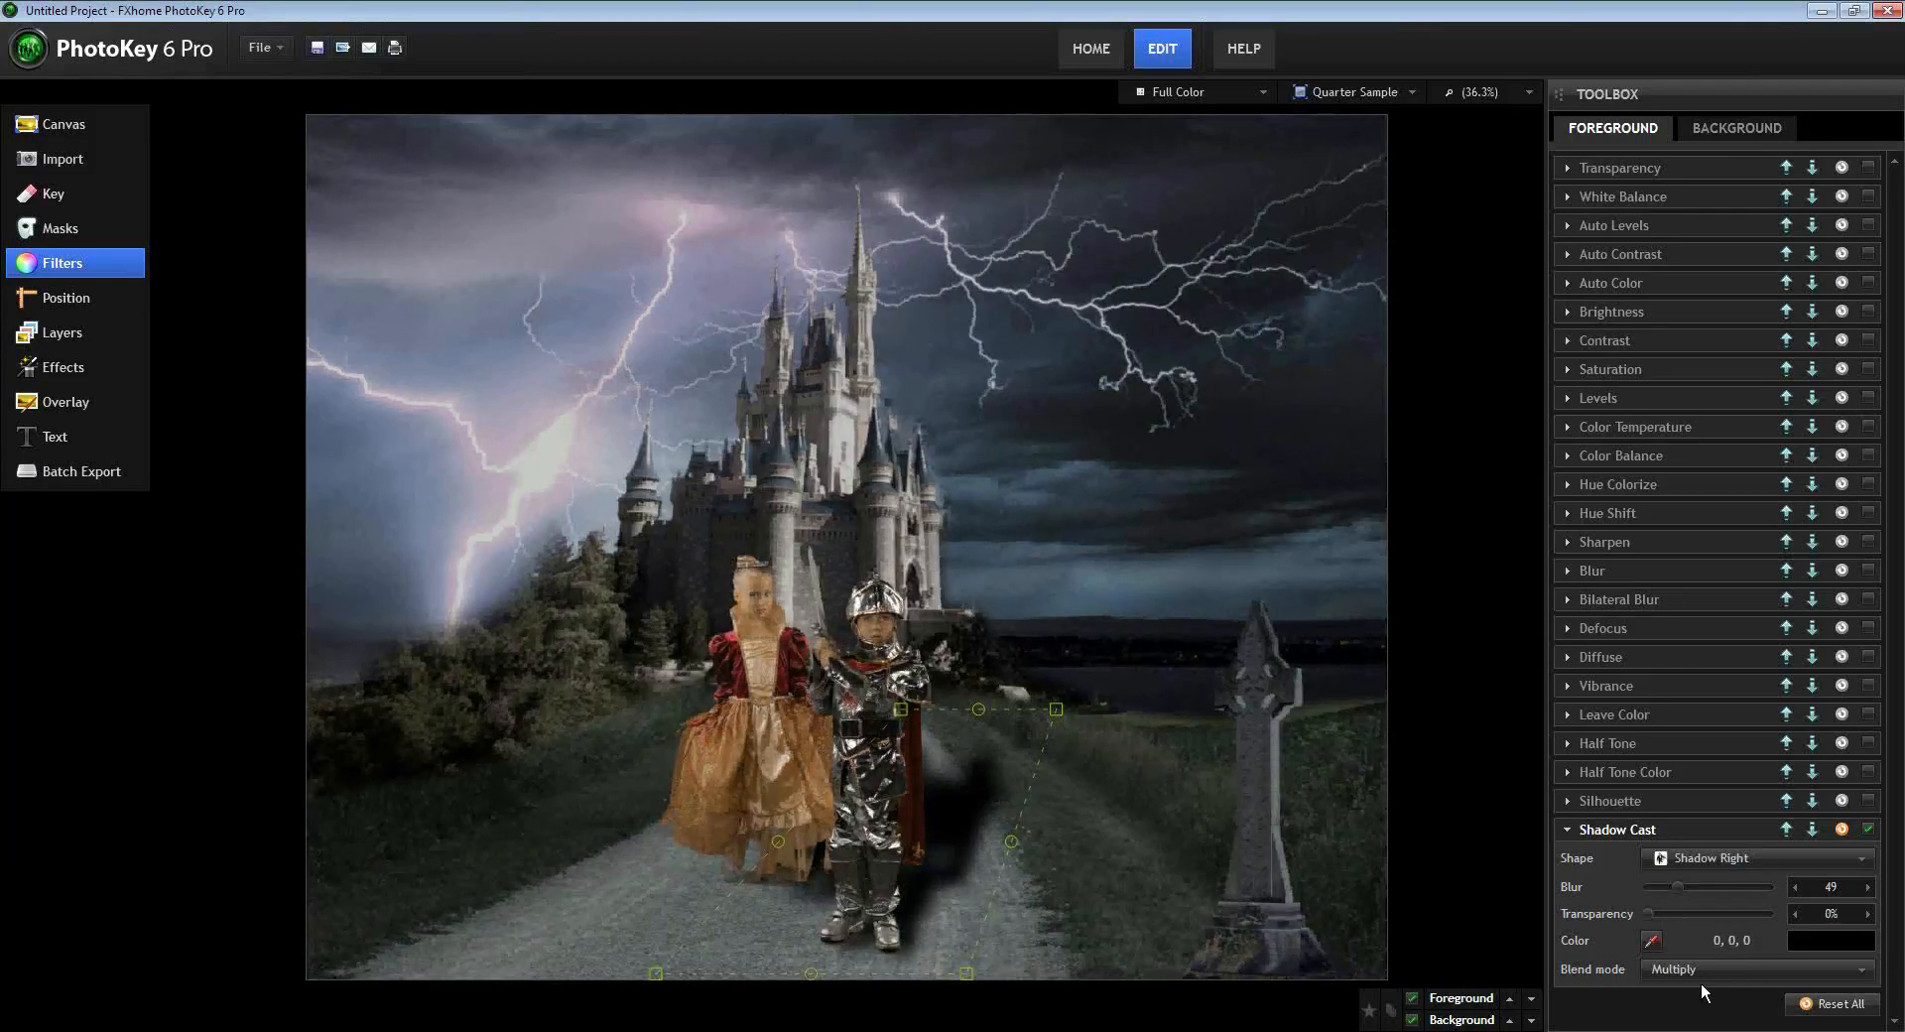
drag(1647, 913, 1681, 914)
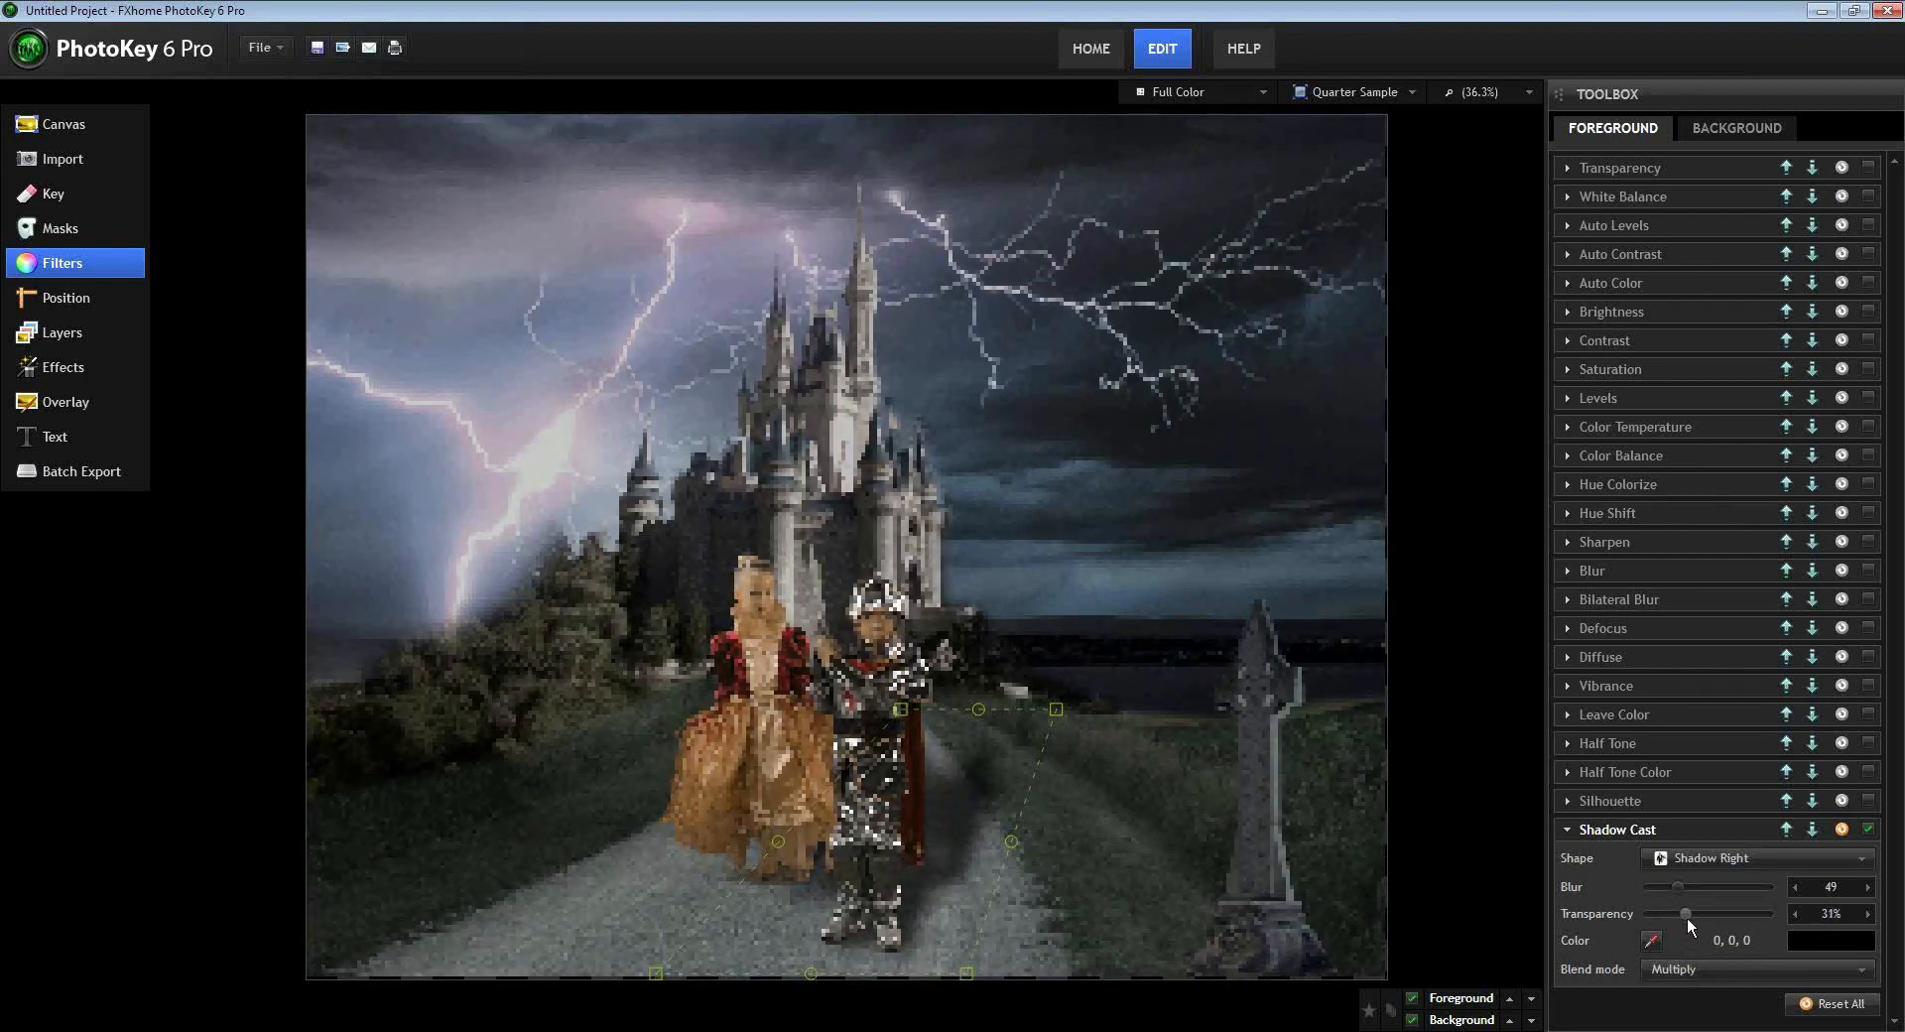
drag(1687, 915, 1693, 913)
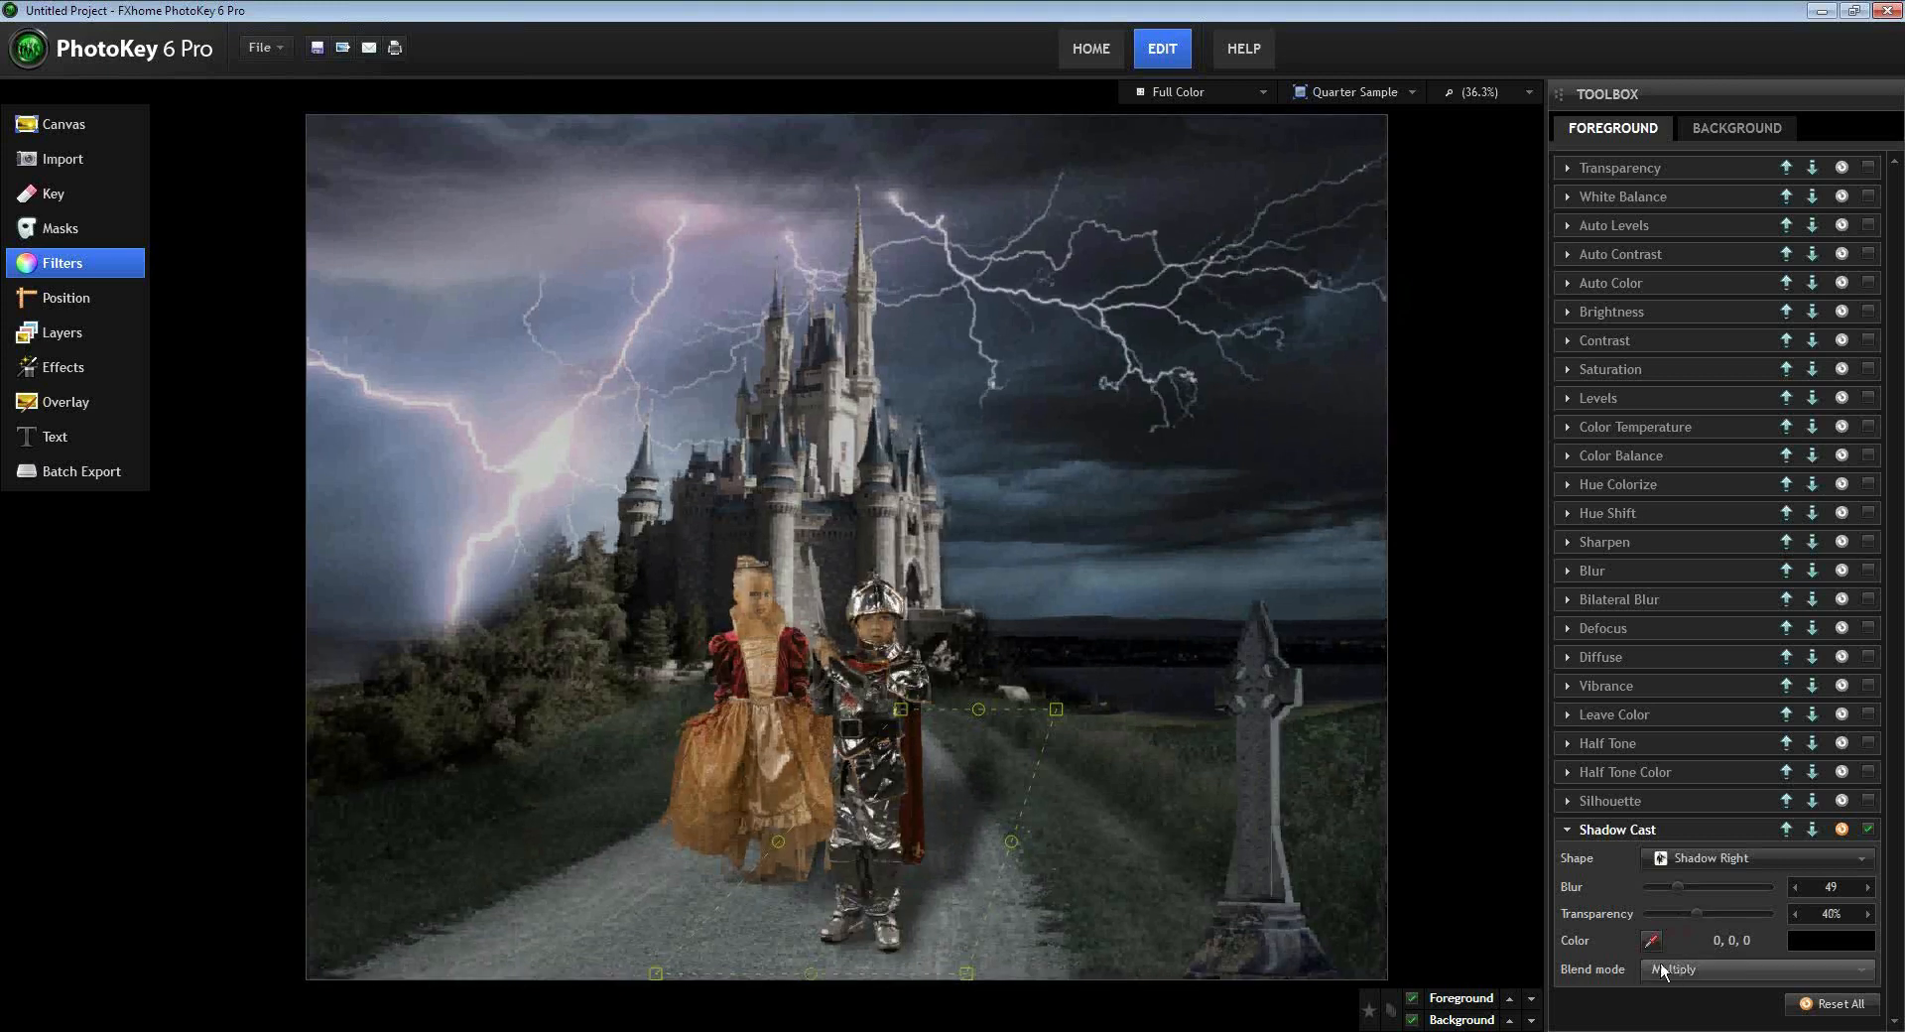
click(74, 301)
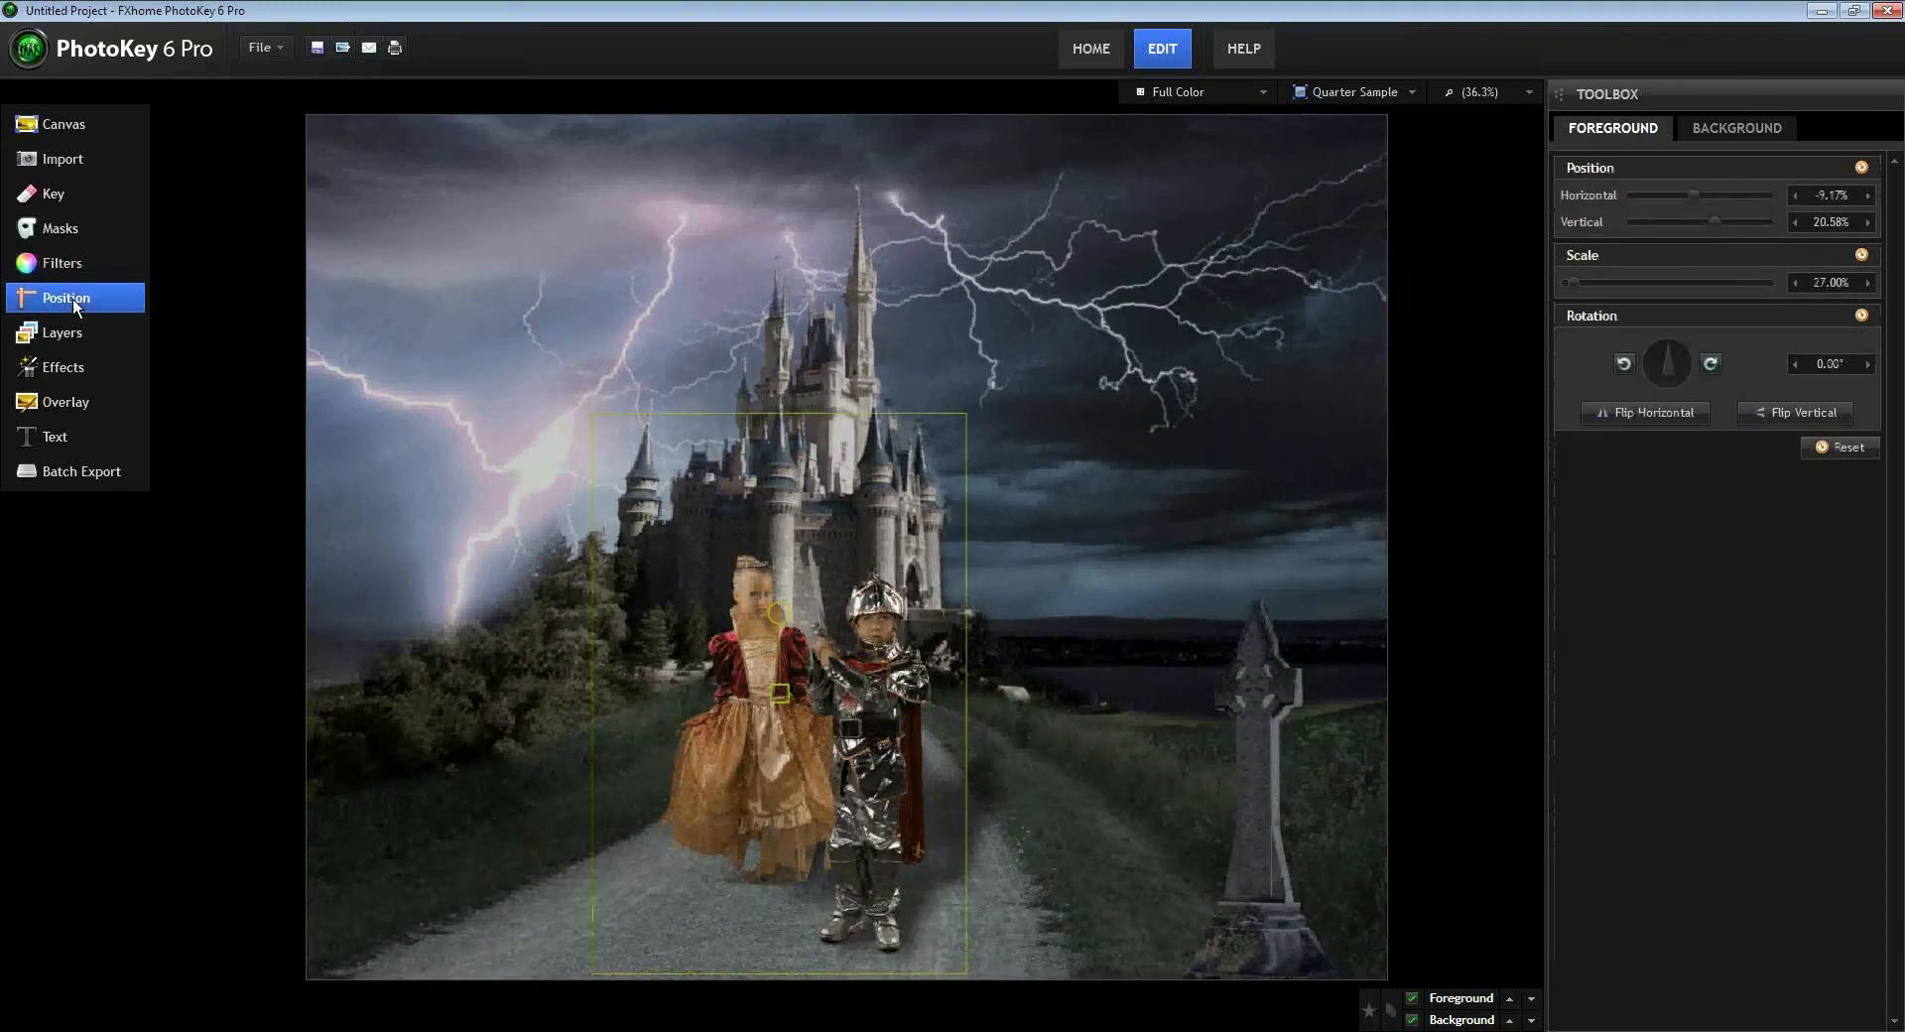
click(68, 228)
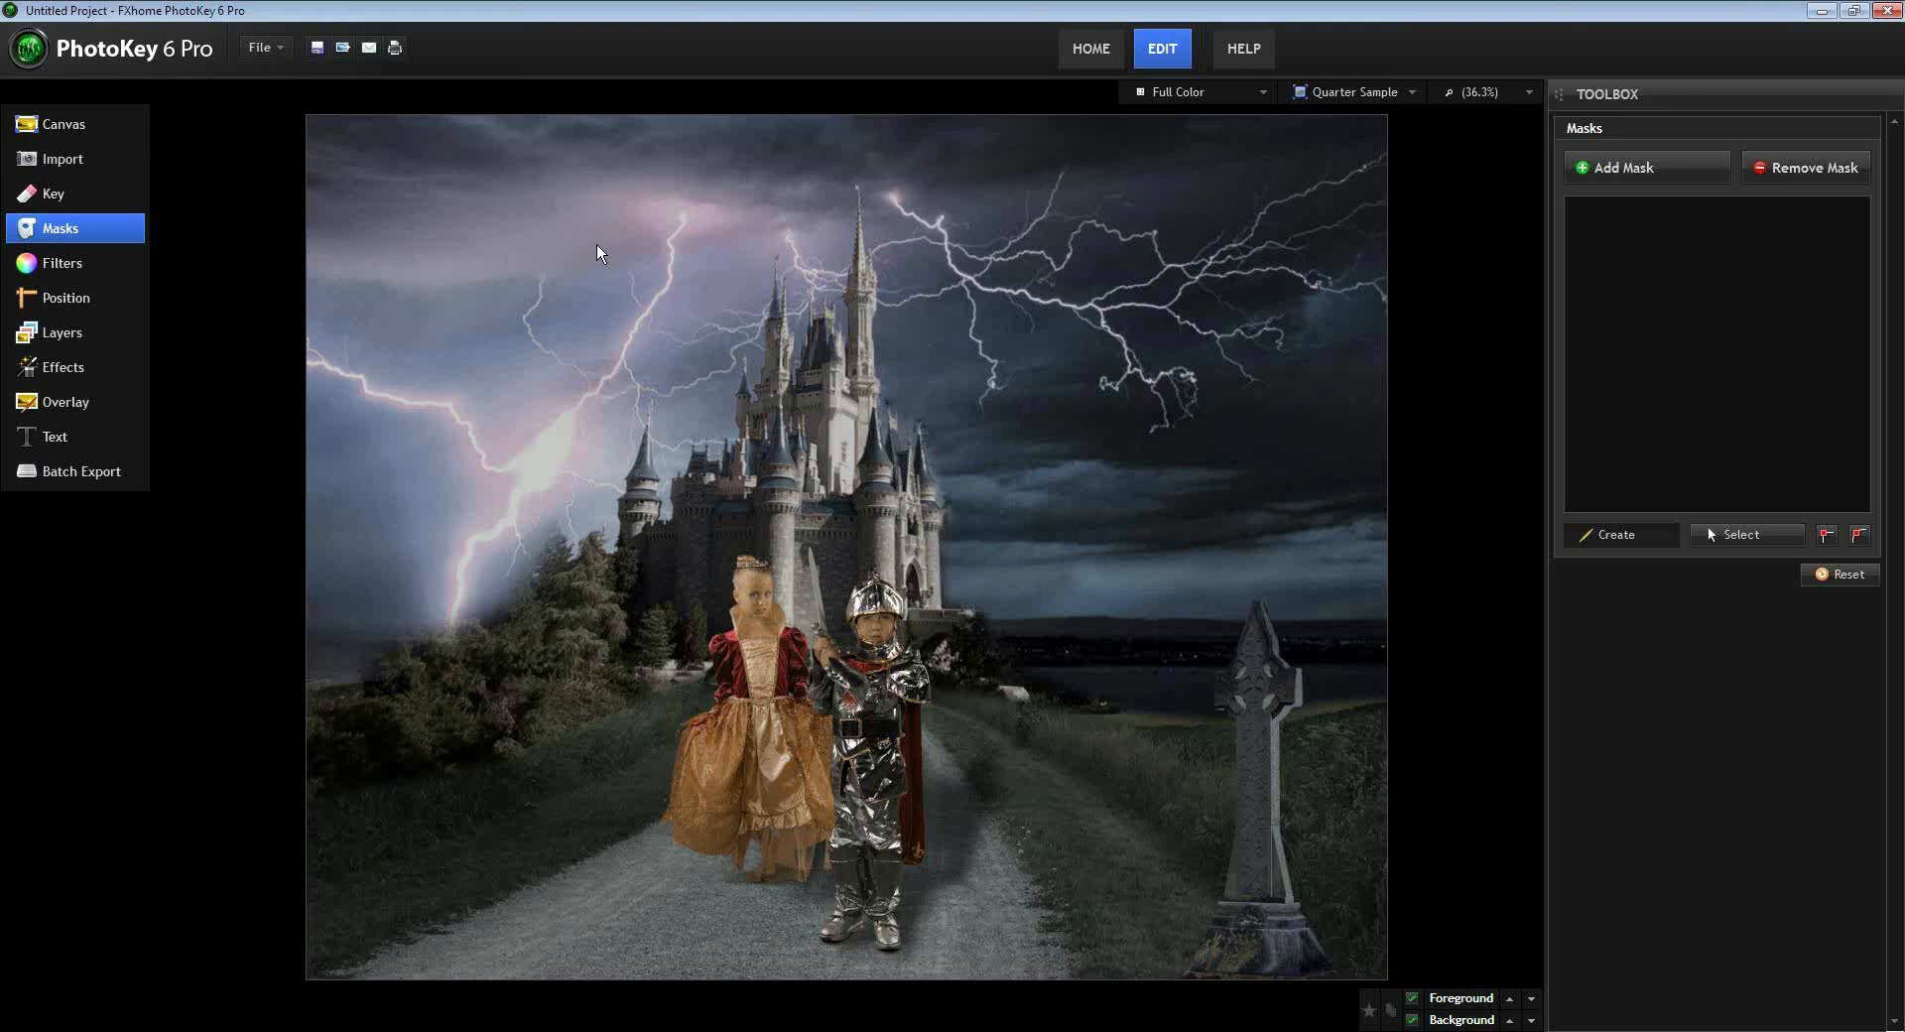
click(76, 136)
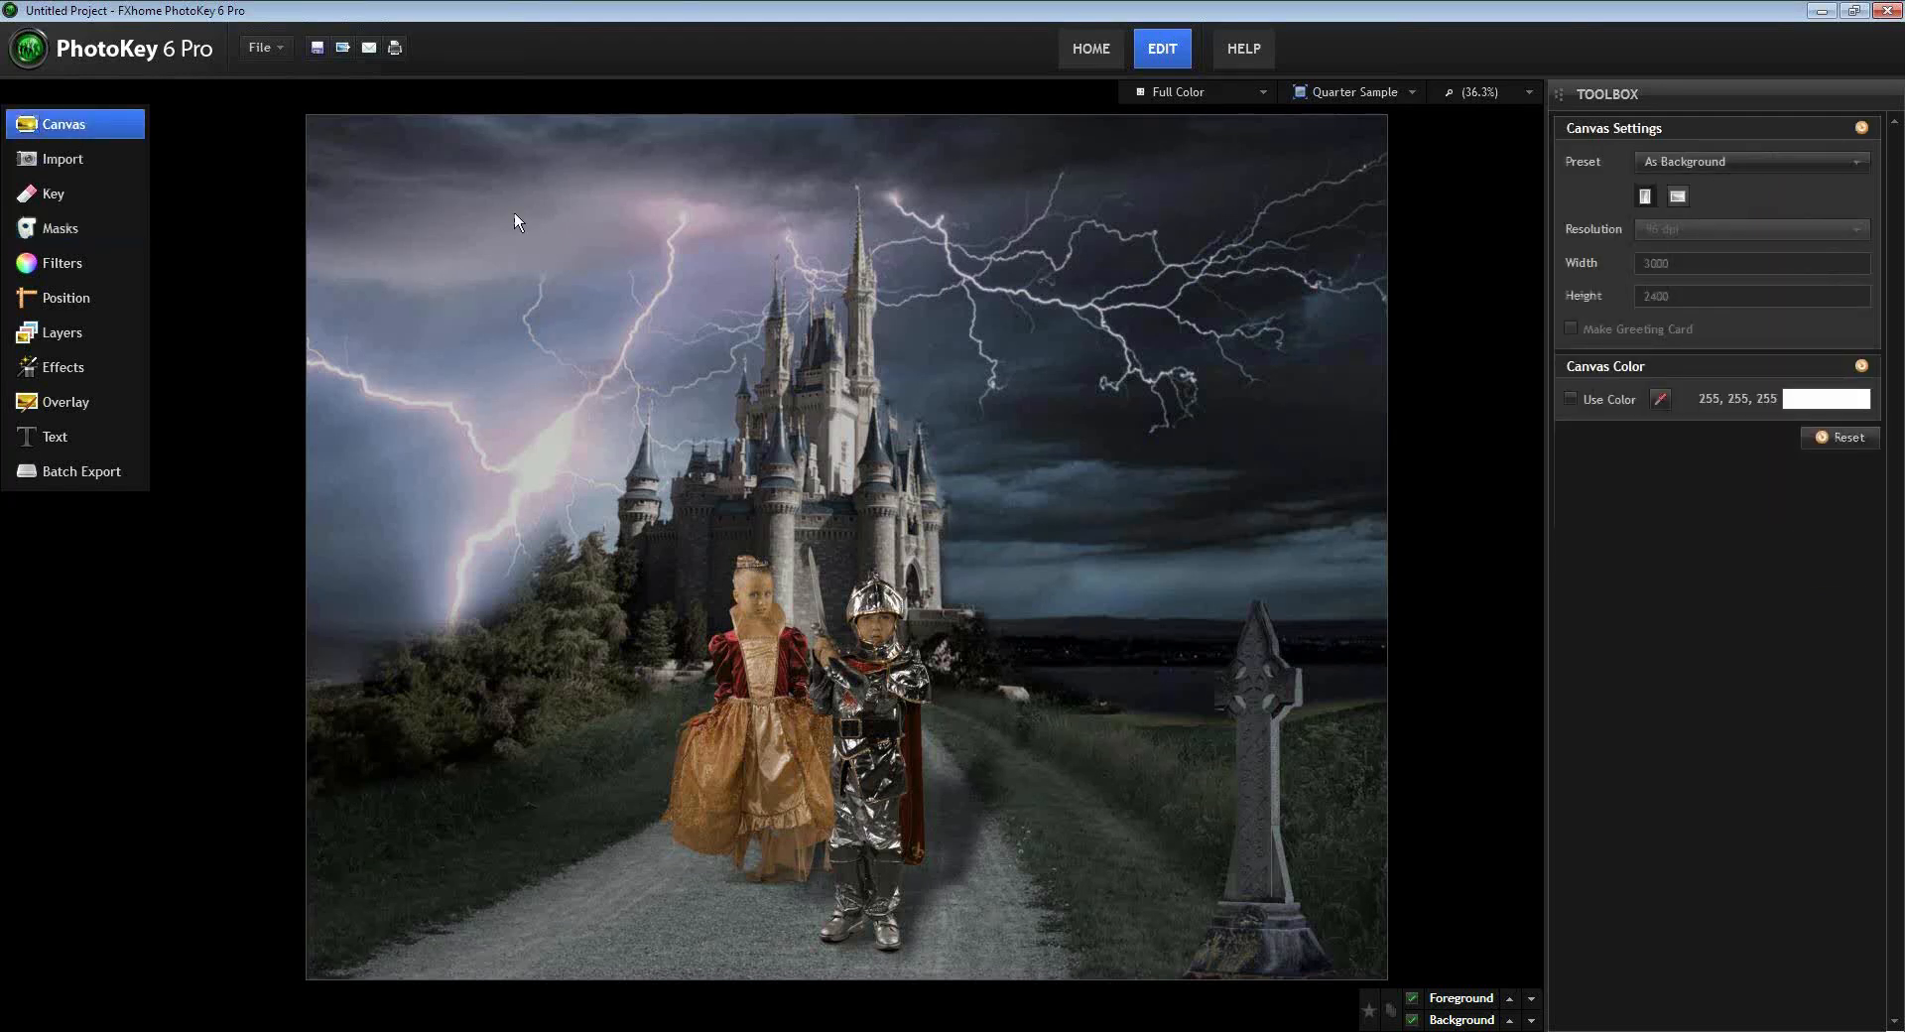
- Import opengrave1.png as a second background and use it behind the children in place of the castle
click(61, 159)
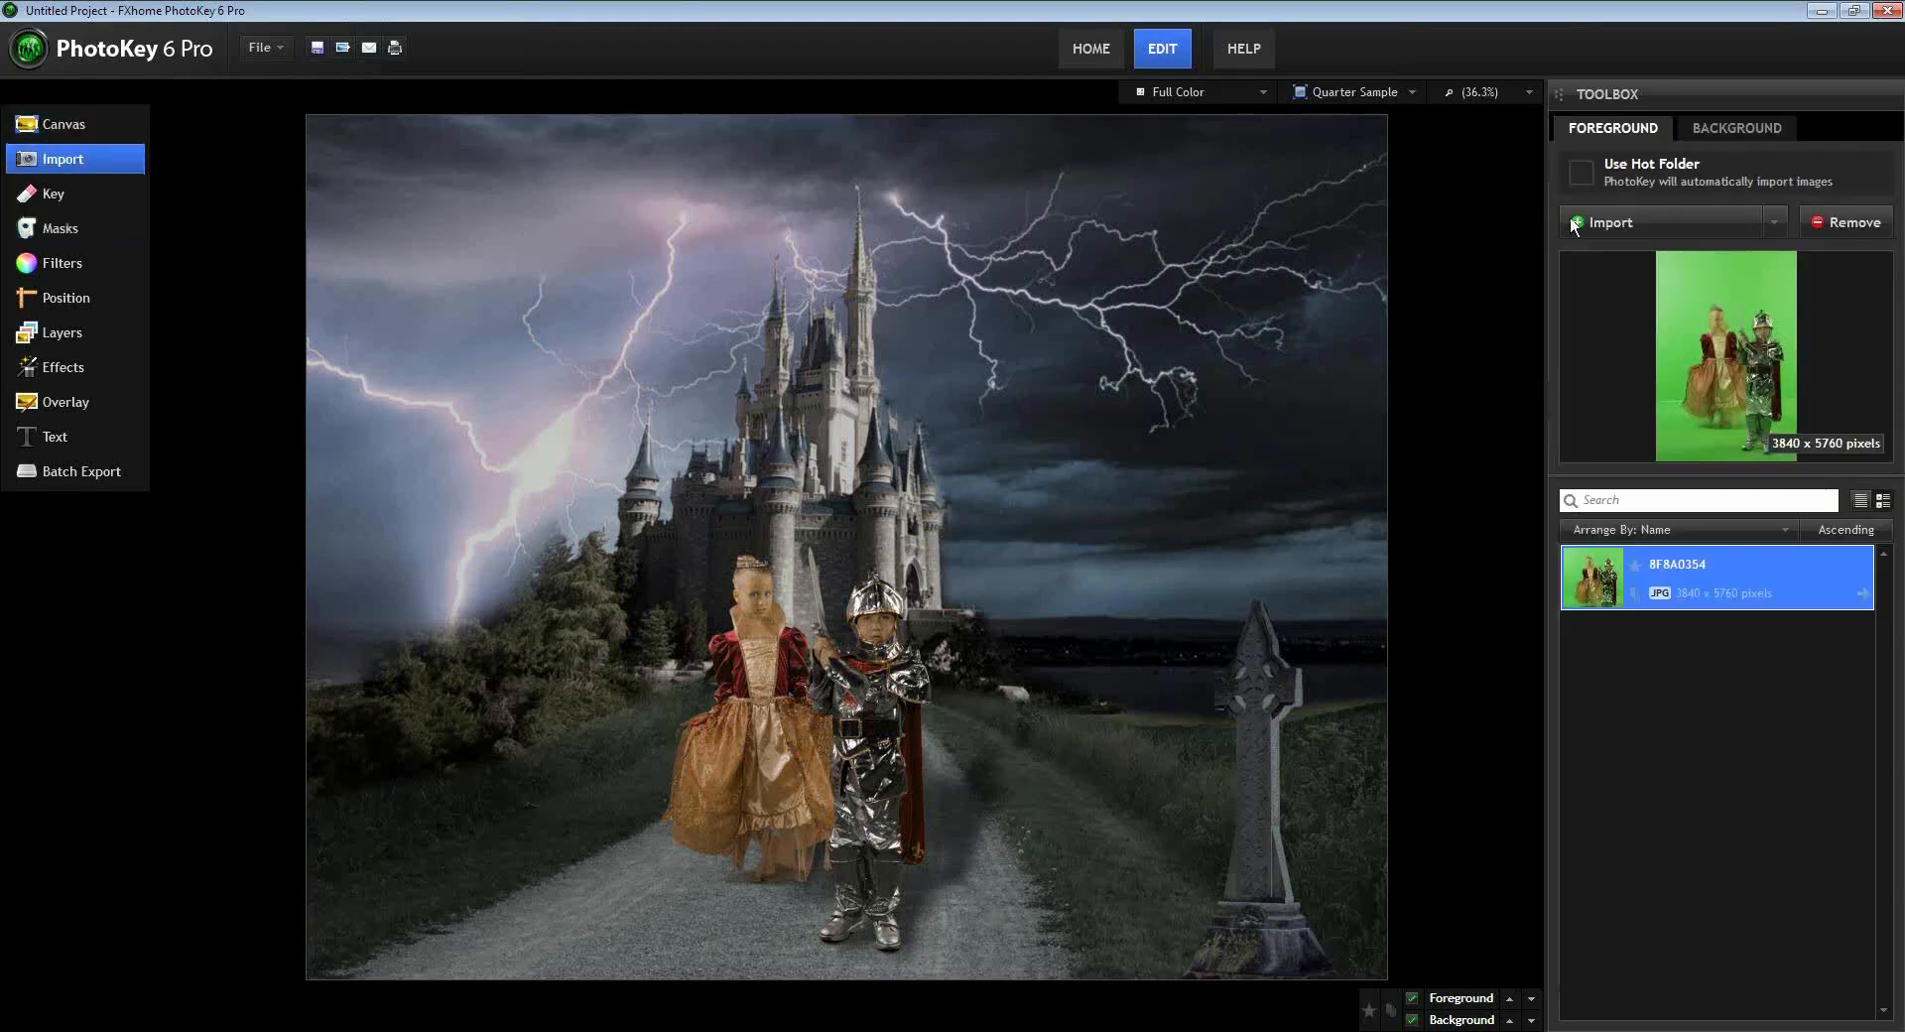
click(1736, 127)
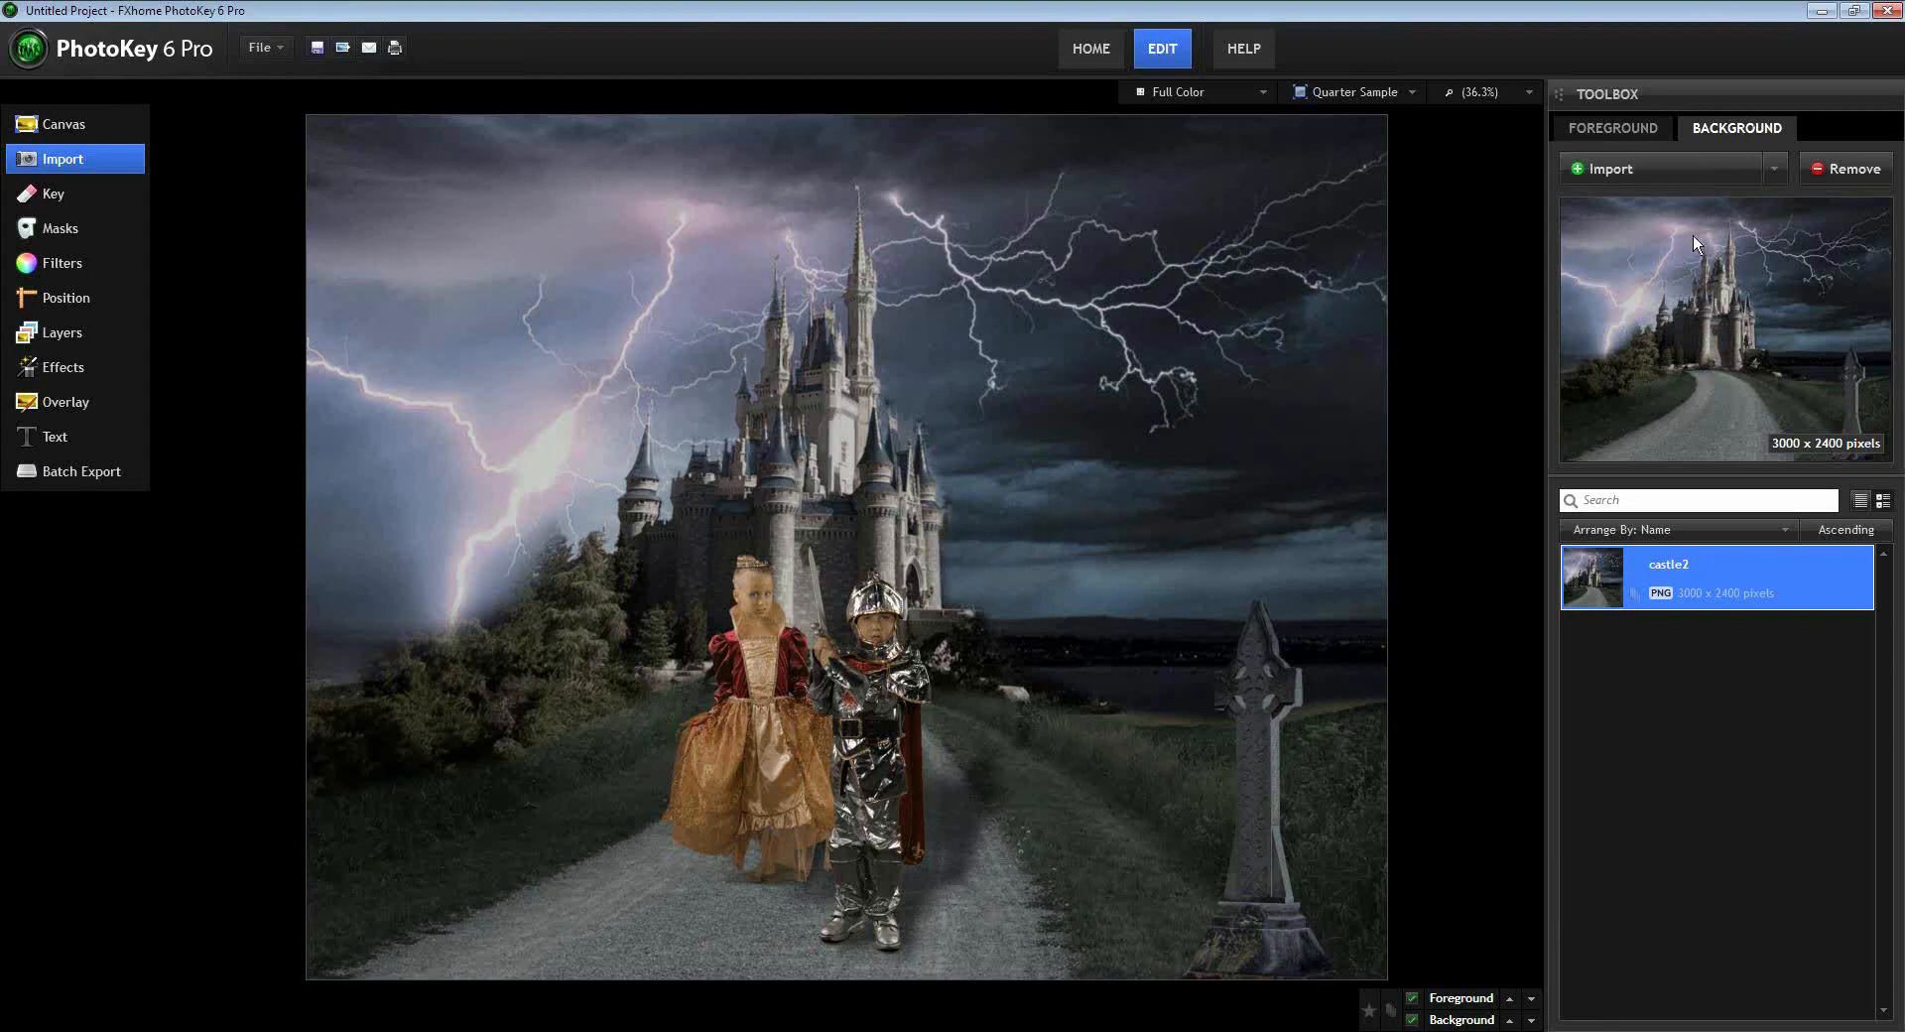
click(1659, 171)
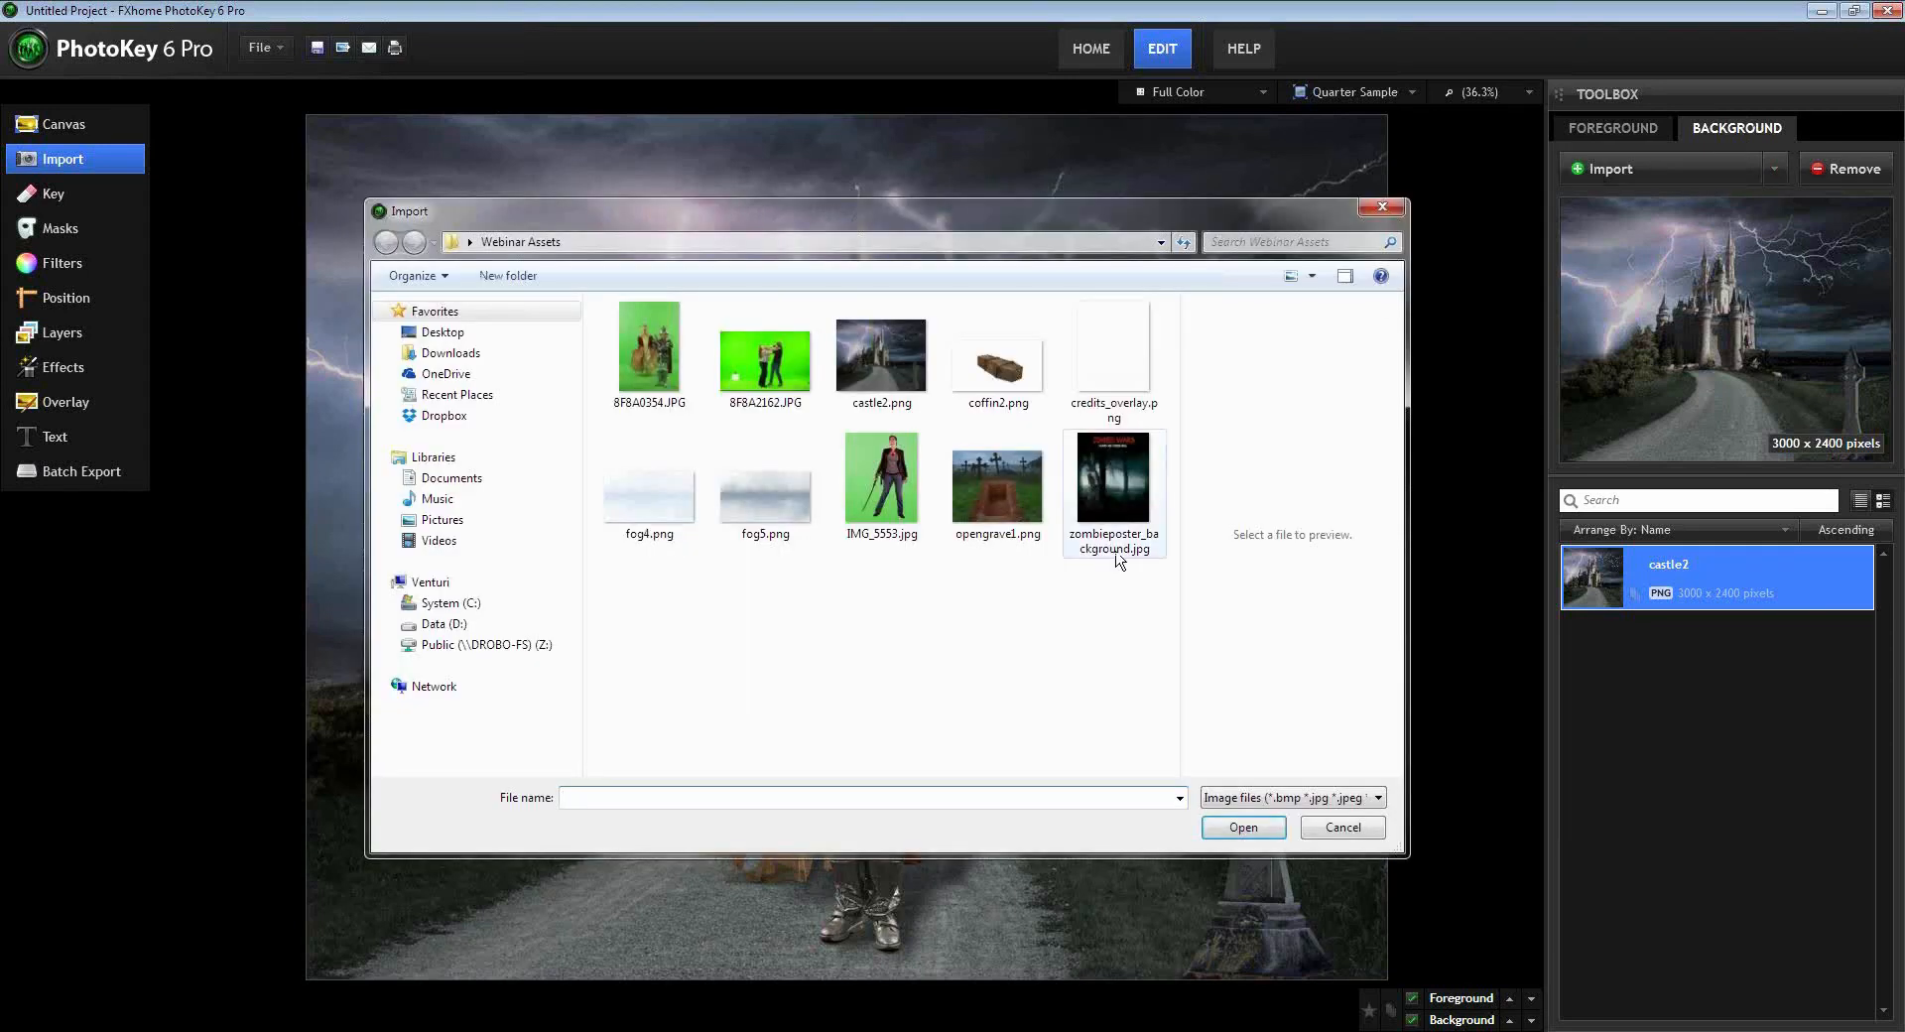
click(1003, 481)
click(1227, 821)
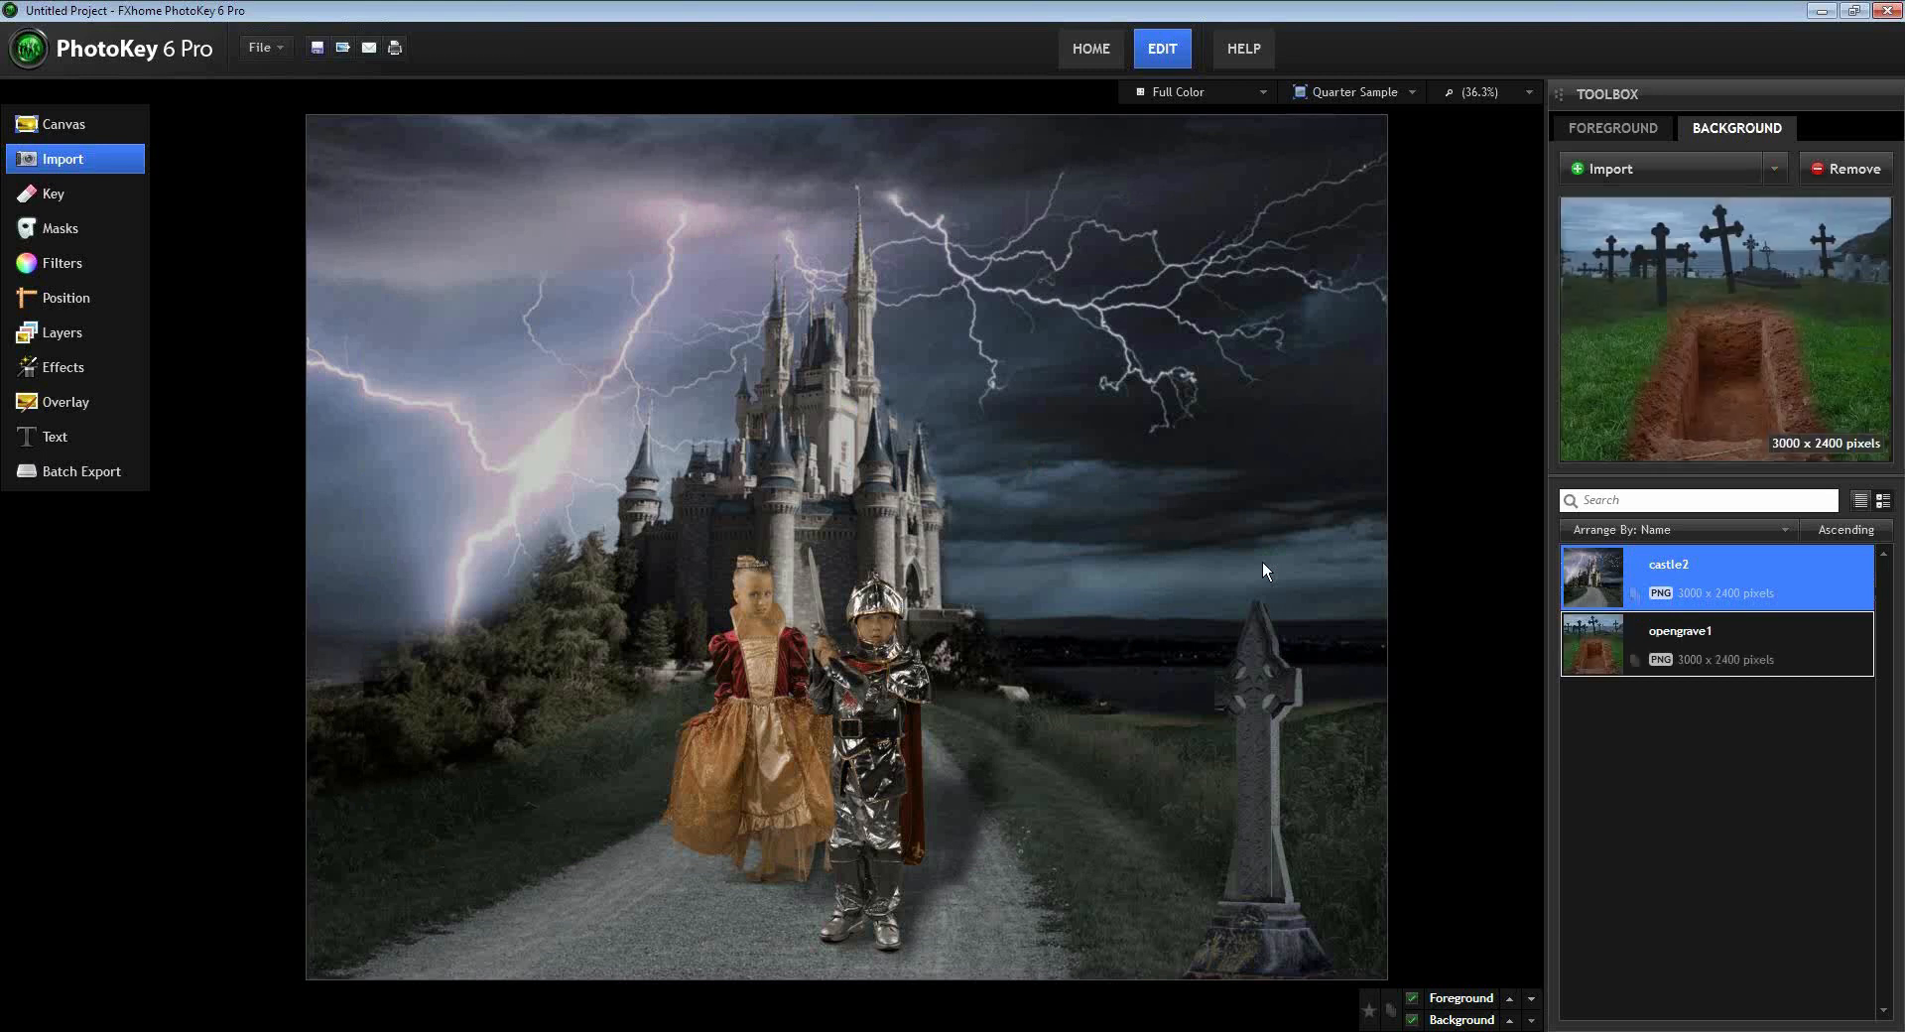
click(1594, 629)
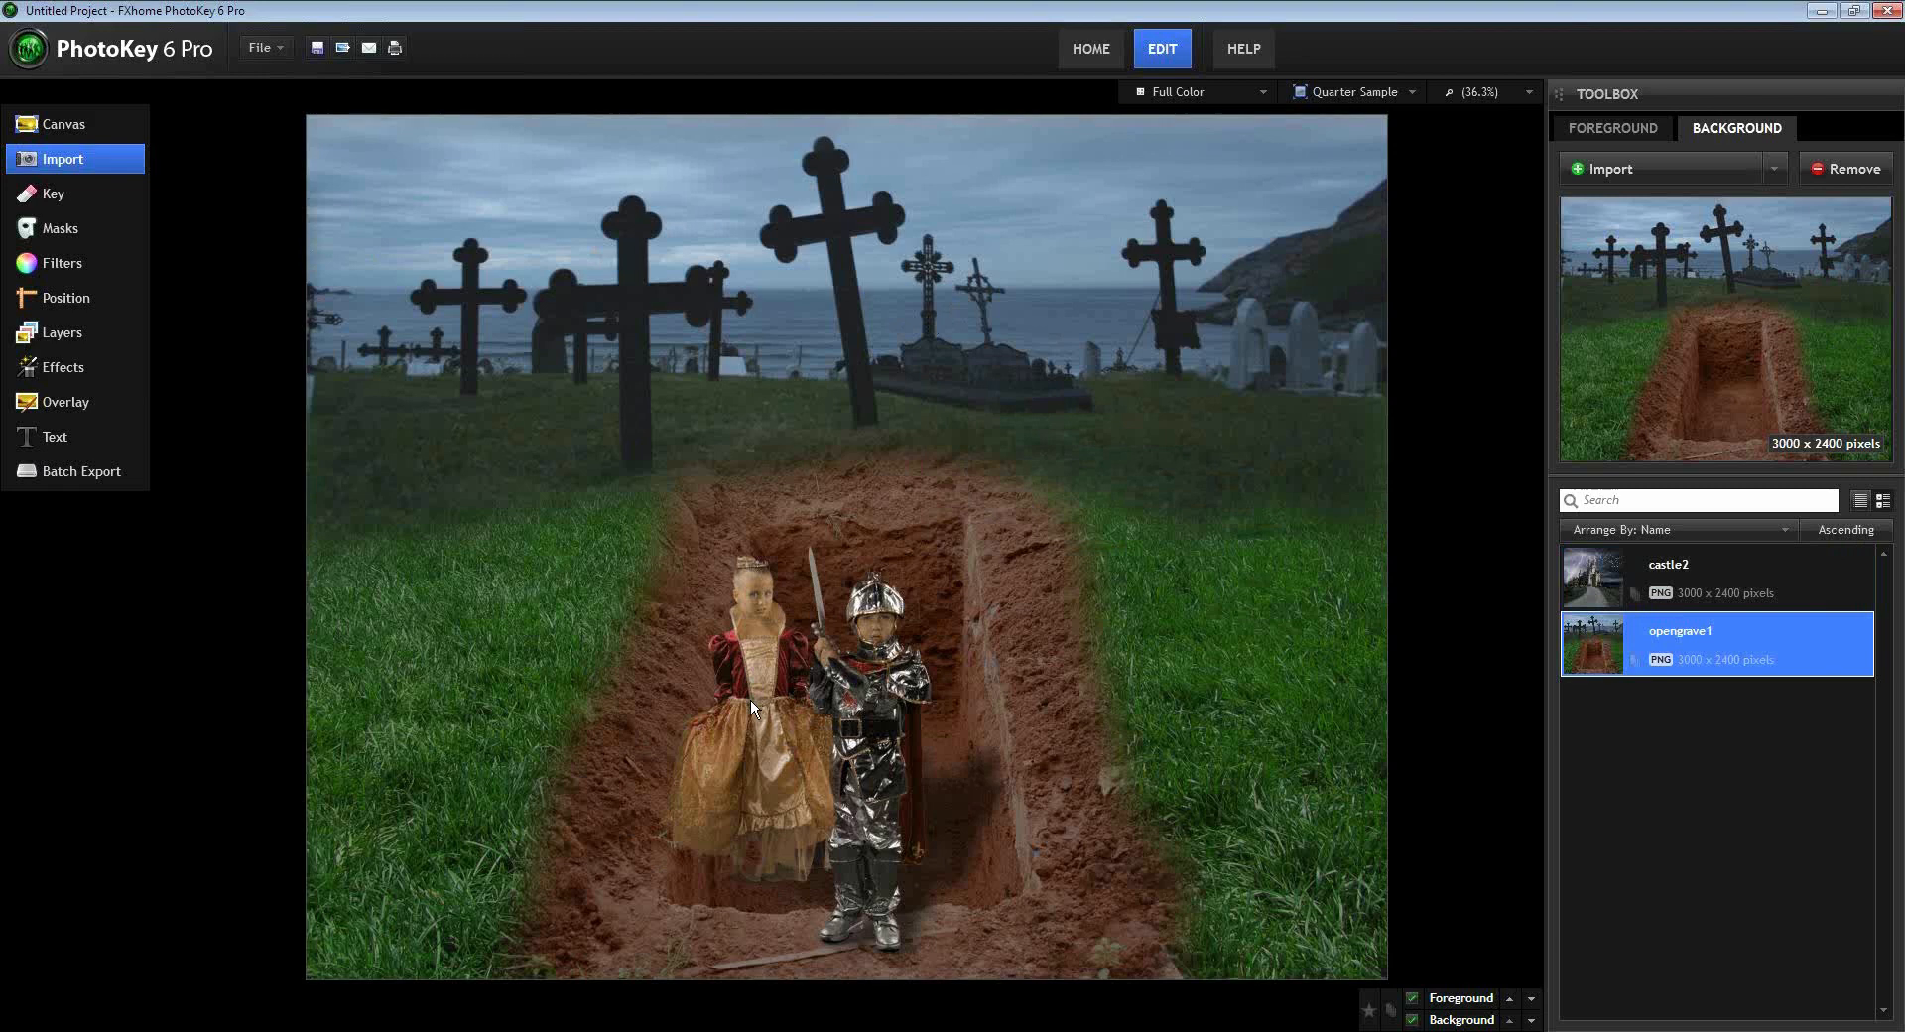
- Scale the children to 41%, place them beside the grave at 34.71% horizontal and 5.12% vertical, and realign the background with the canvas
click(69, 300)
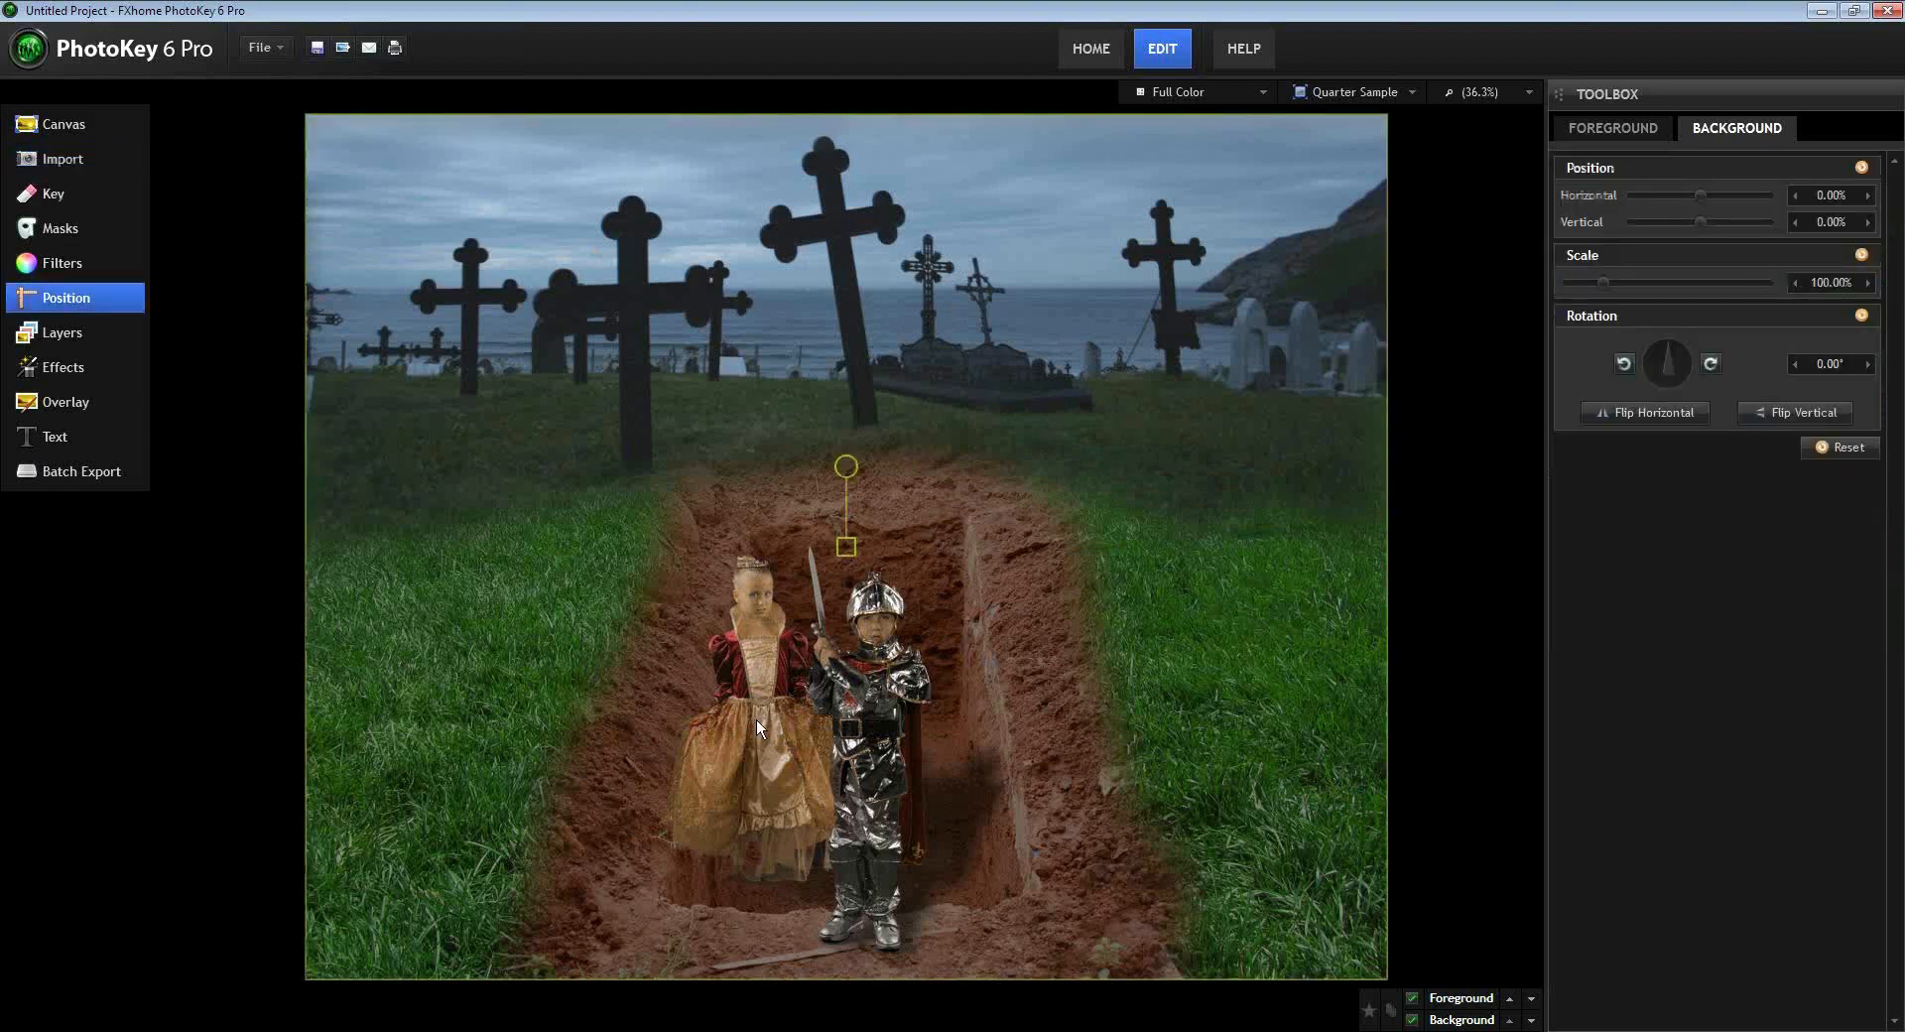
drag(817, 707, 762, 716)
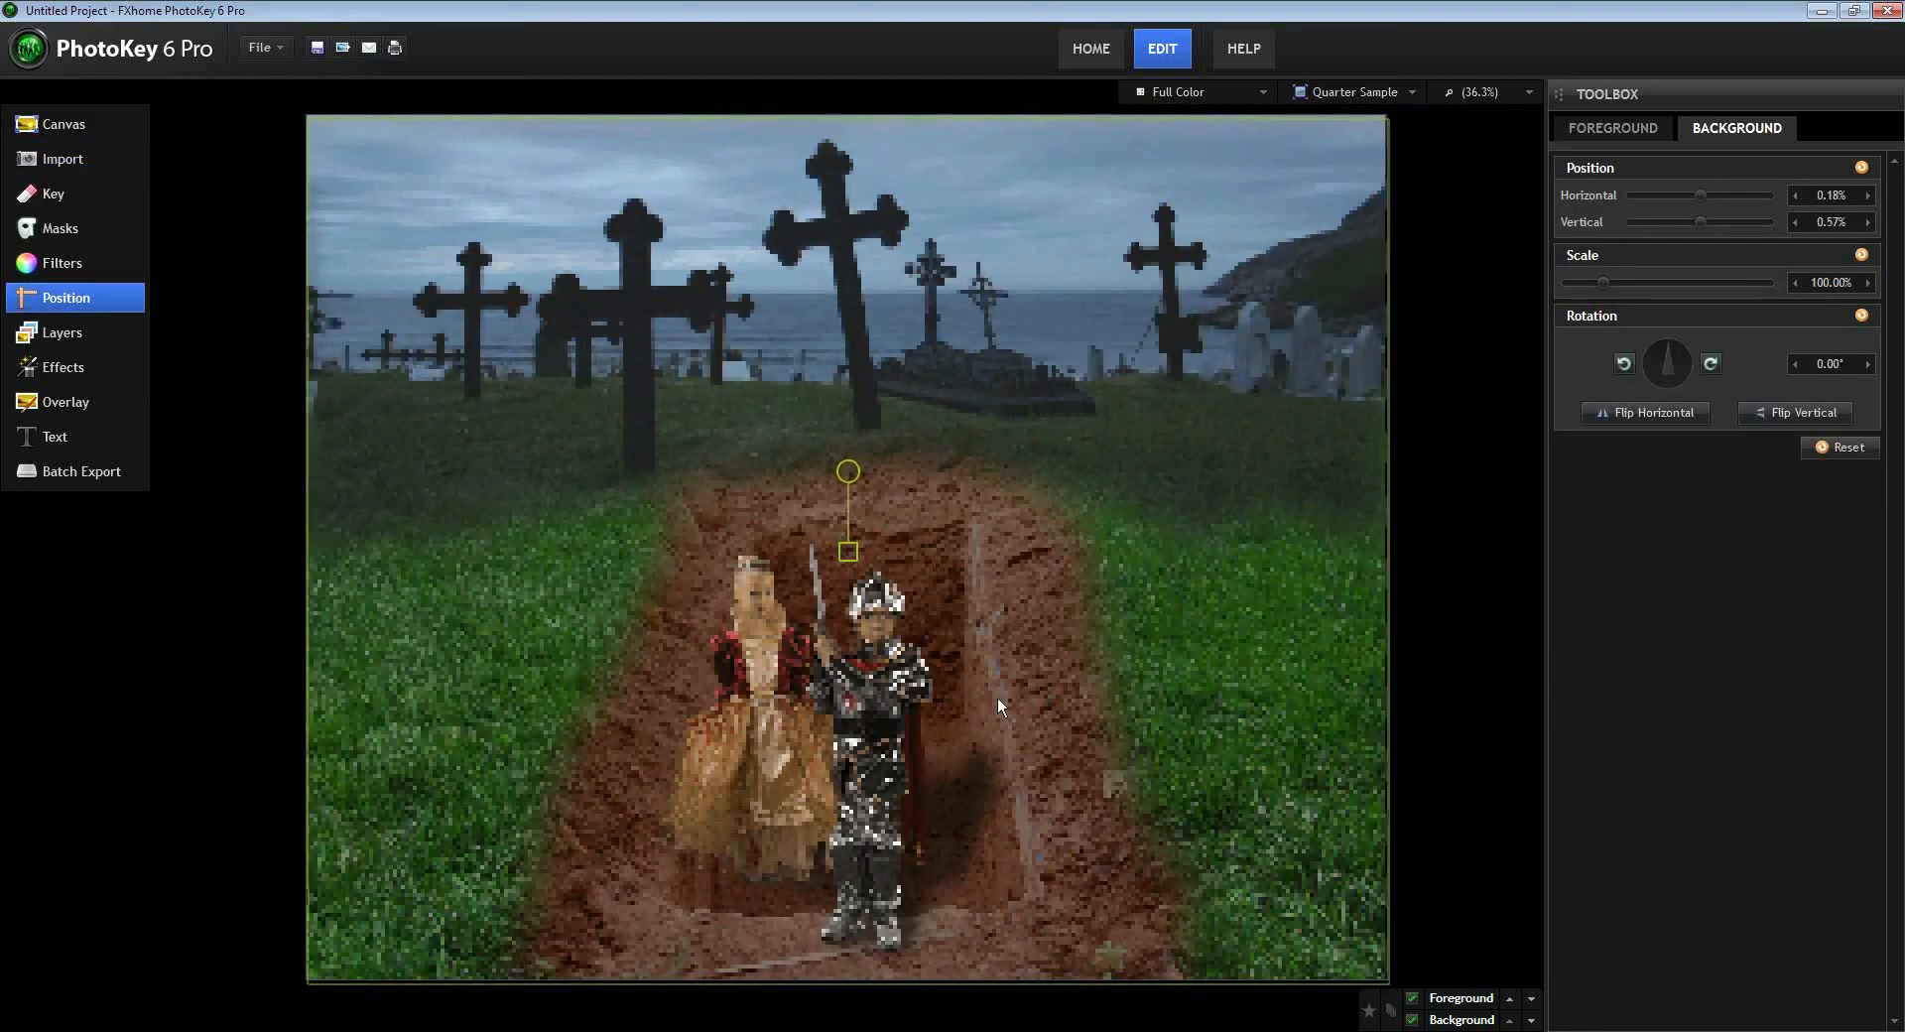
click(1612, 129)
drag(748, 726, 1105, 687)
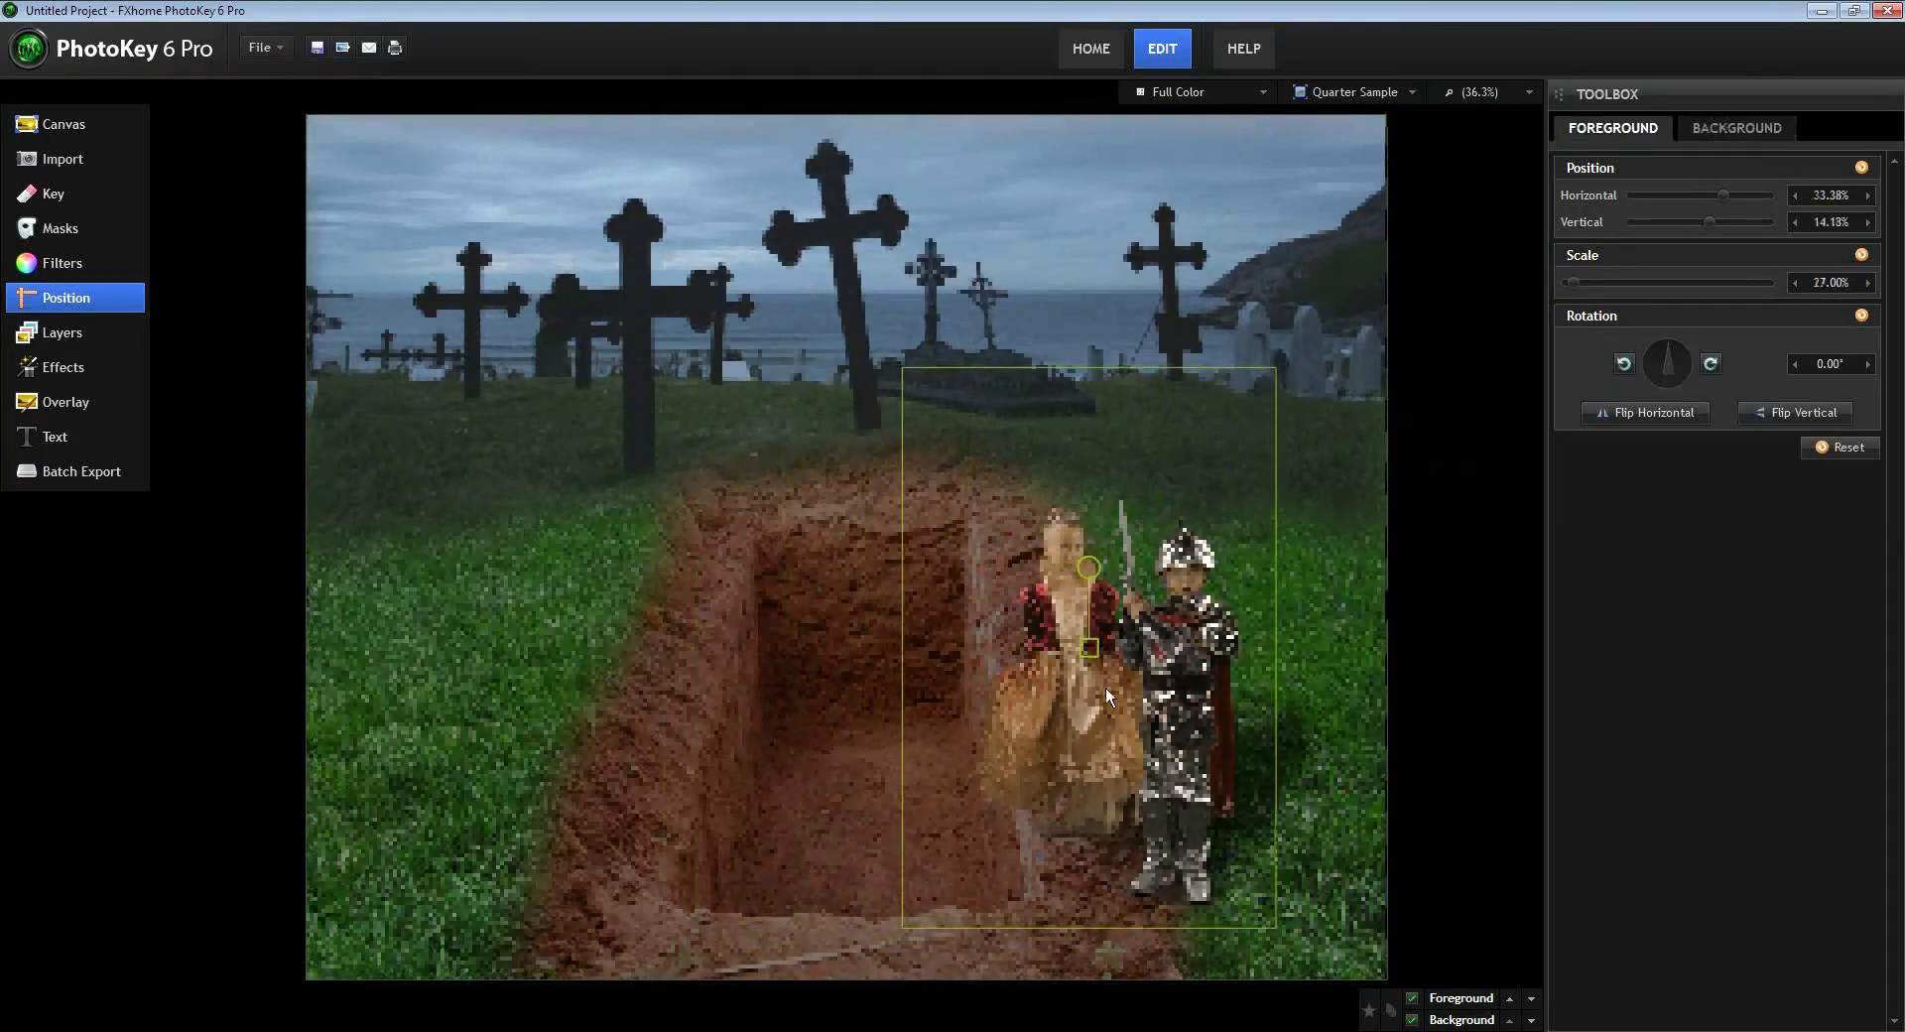
scroll(1091, 667, up, 7)
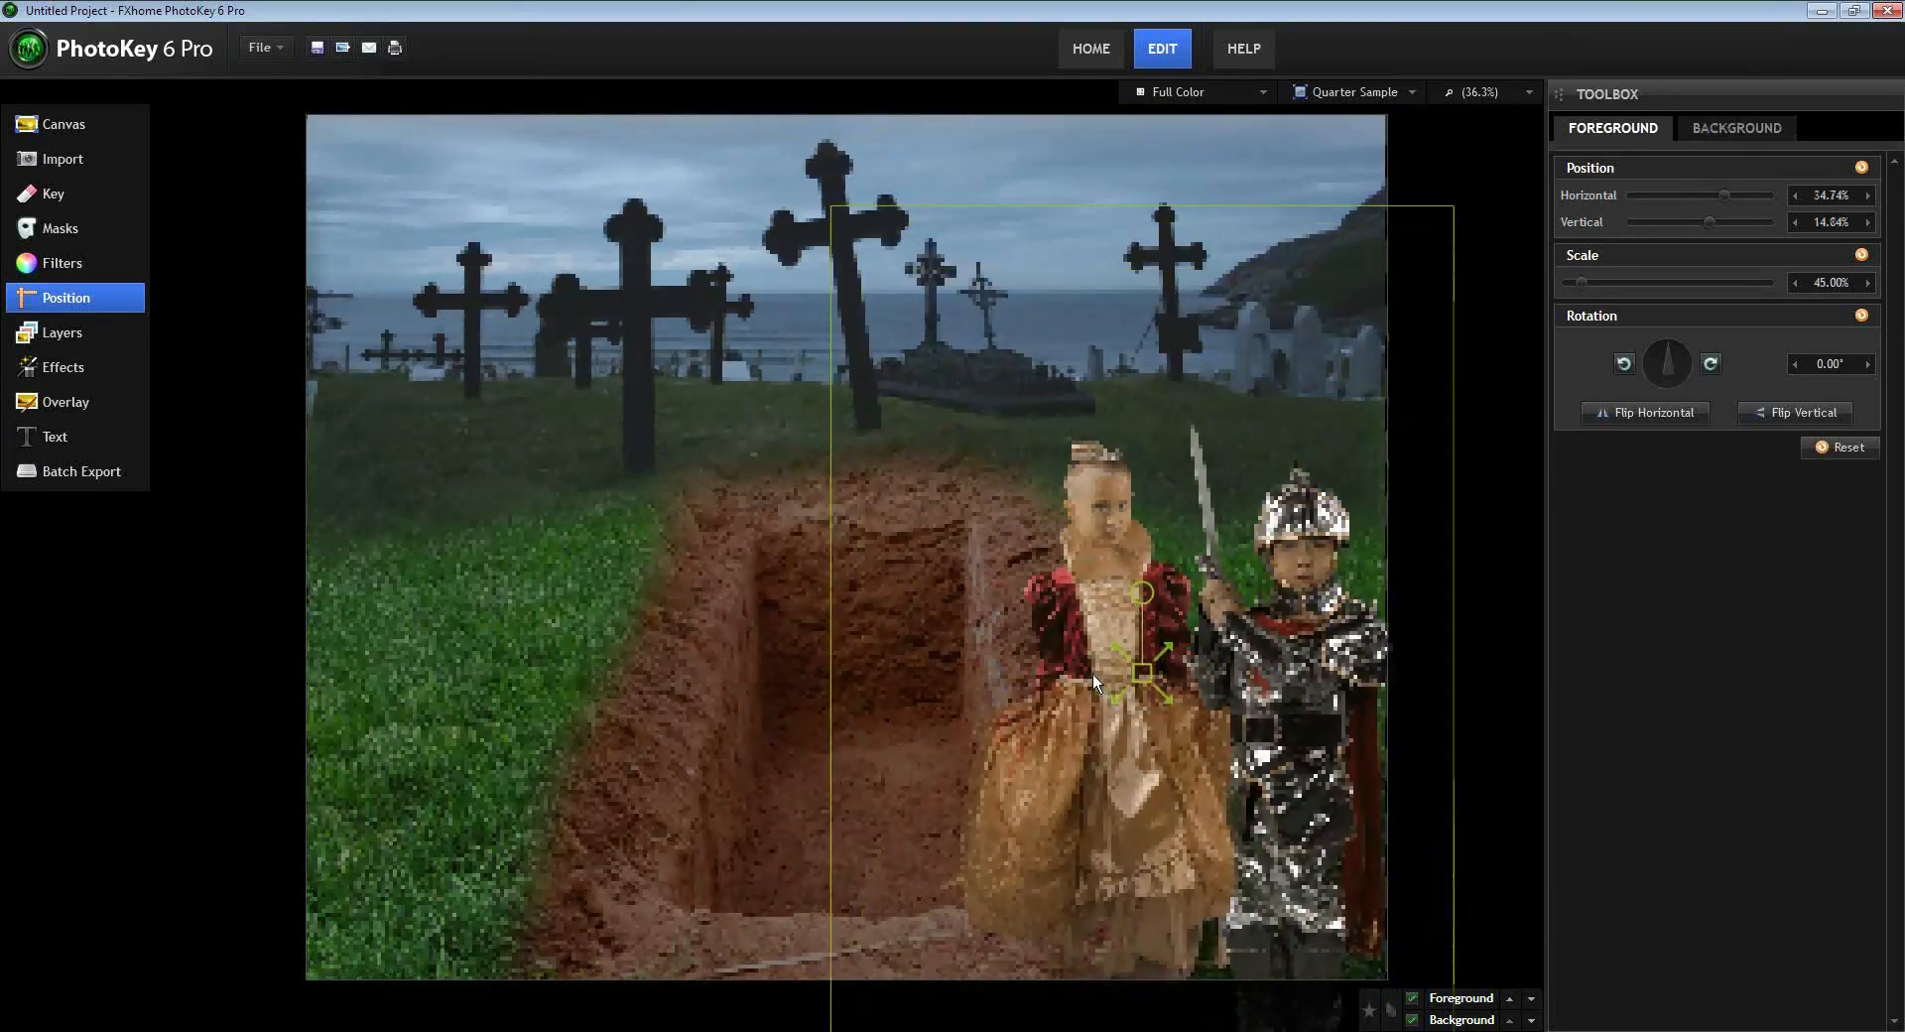
drag(1144, 701, 1121, 621)
scroll(1131, 601, down, 3)
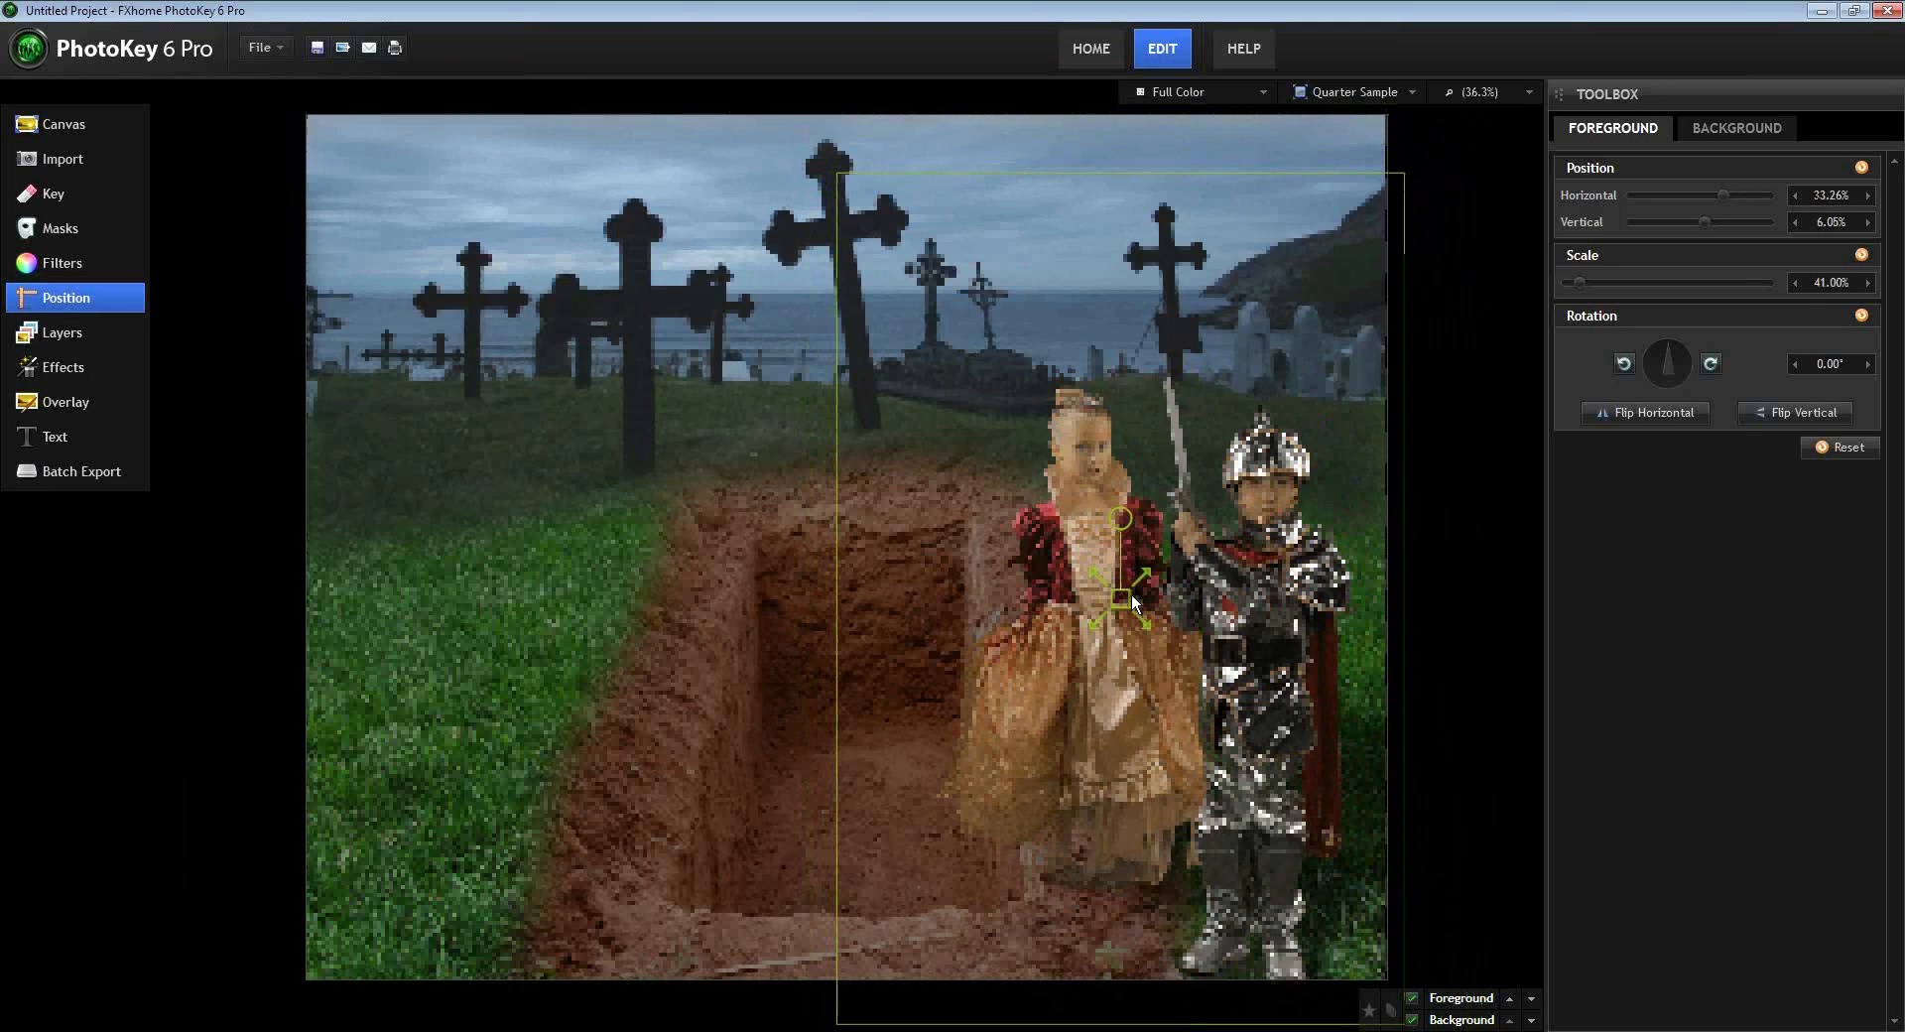
drag(1088, 663, 1105, 655)
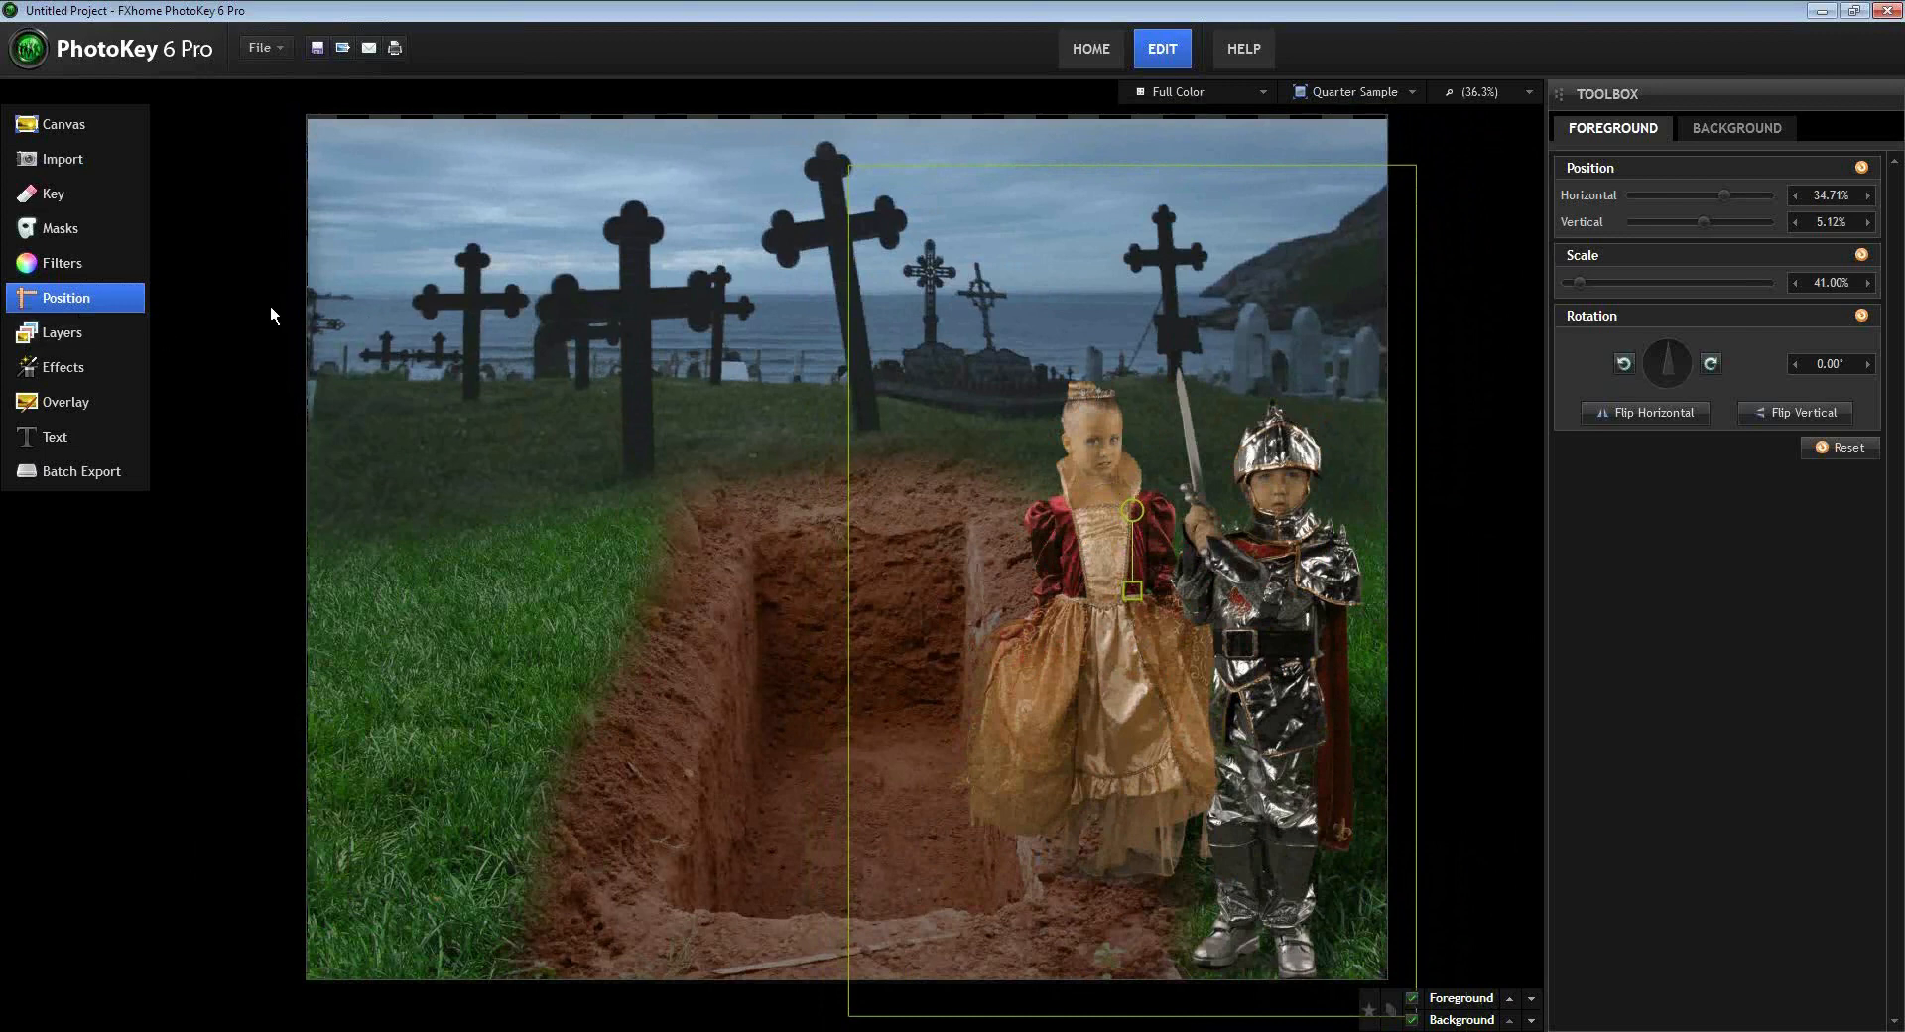
click(1738, 128)
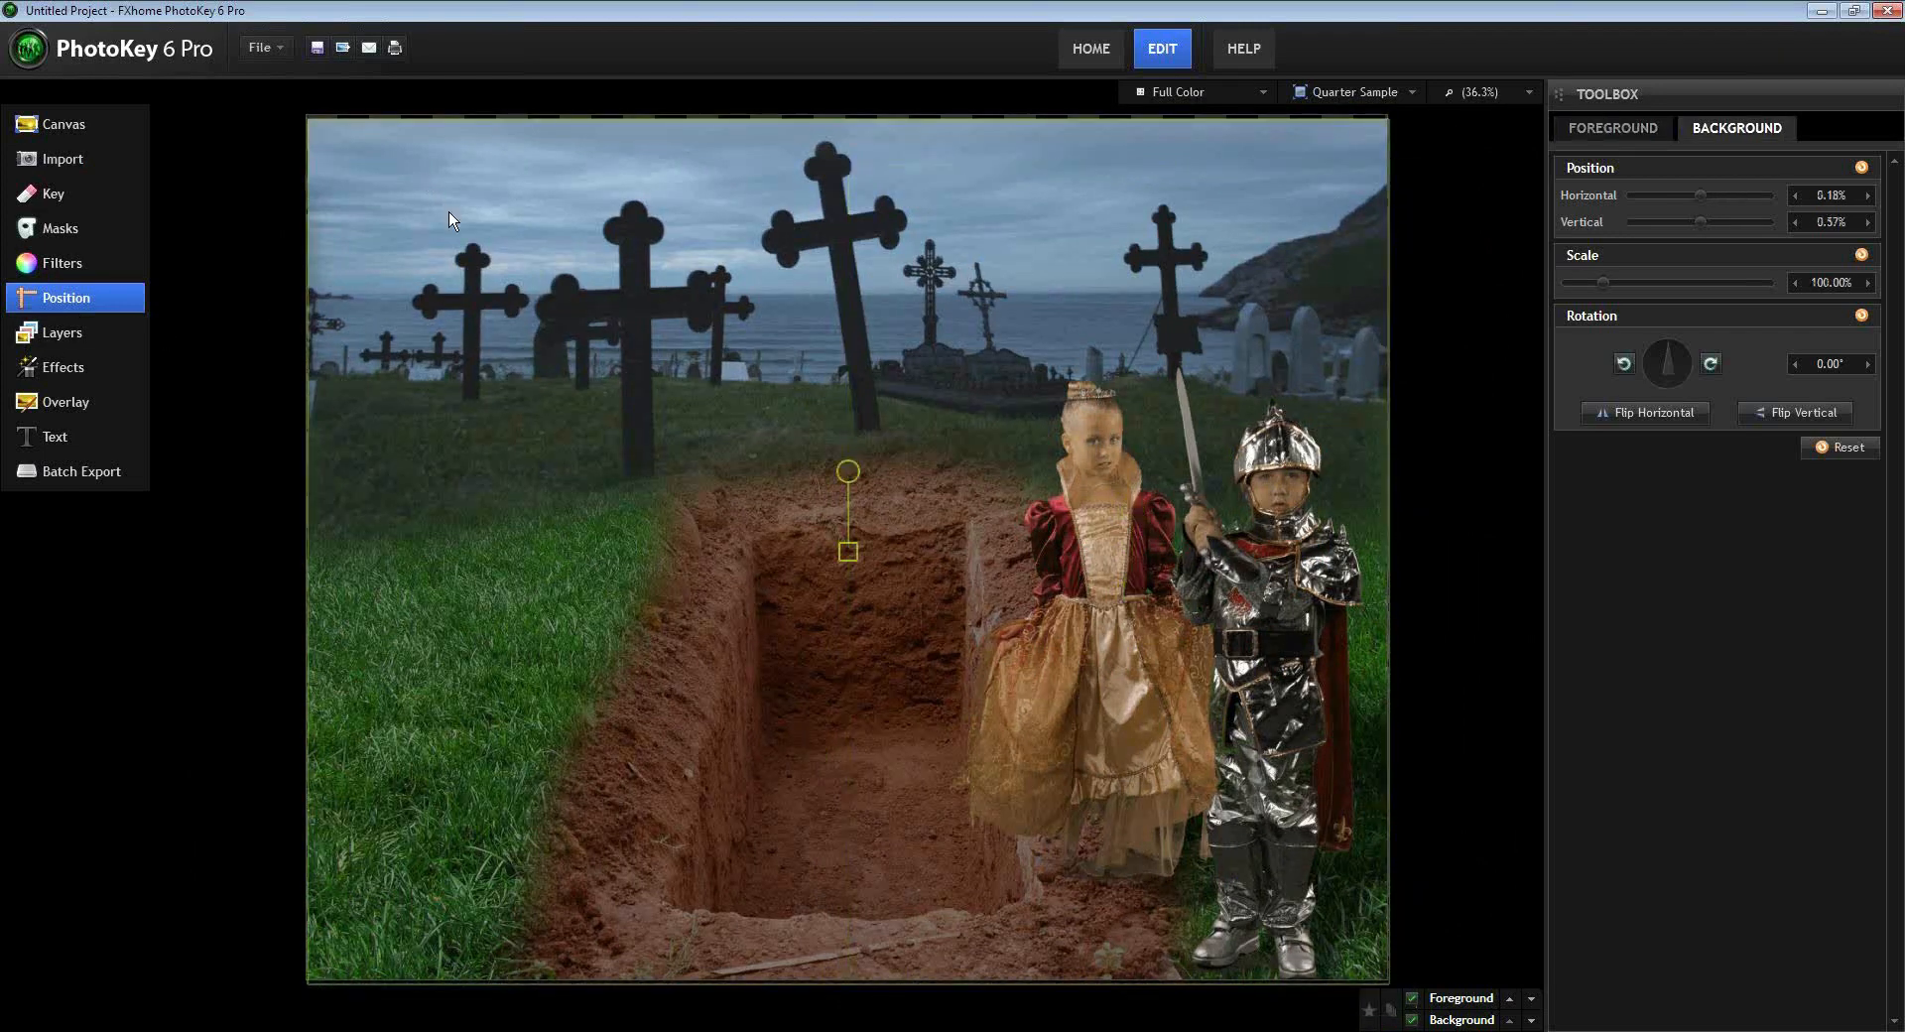
drag(448, 211, 449, 207)
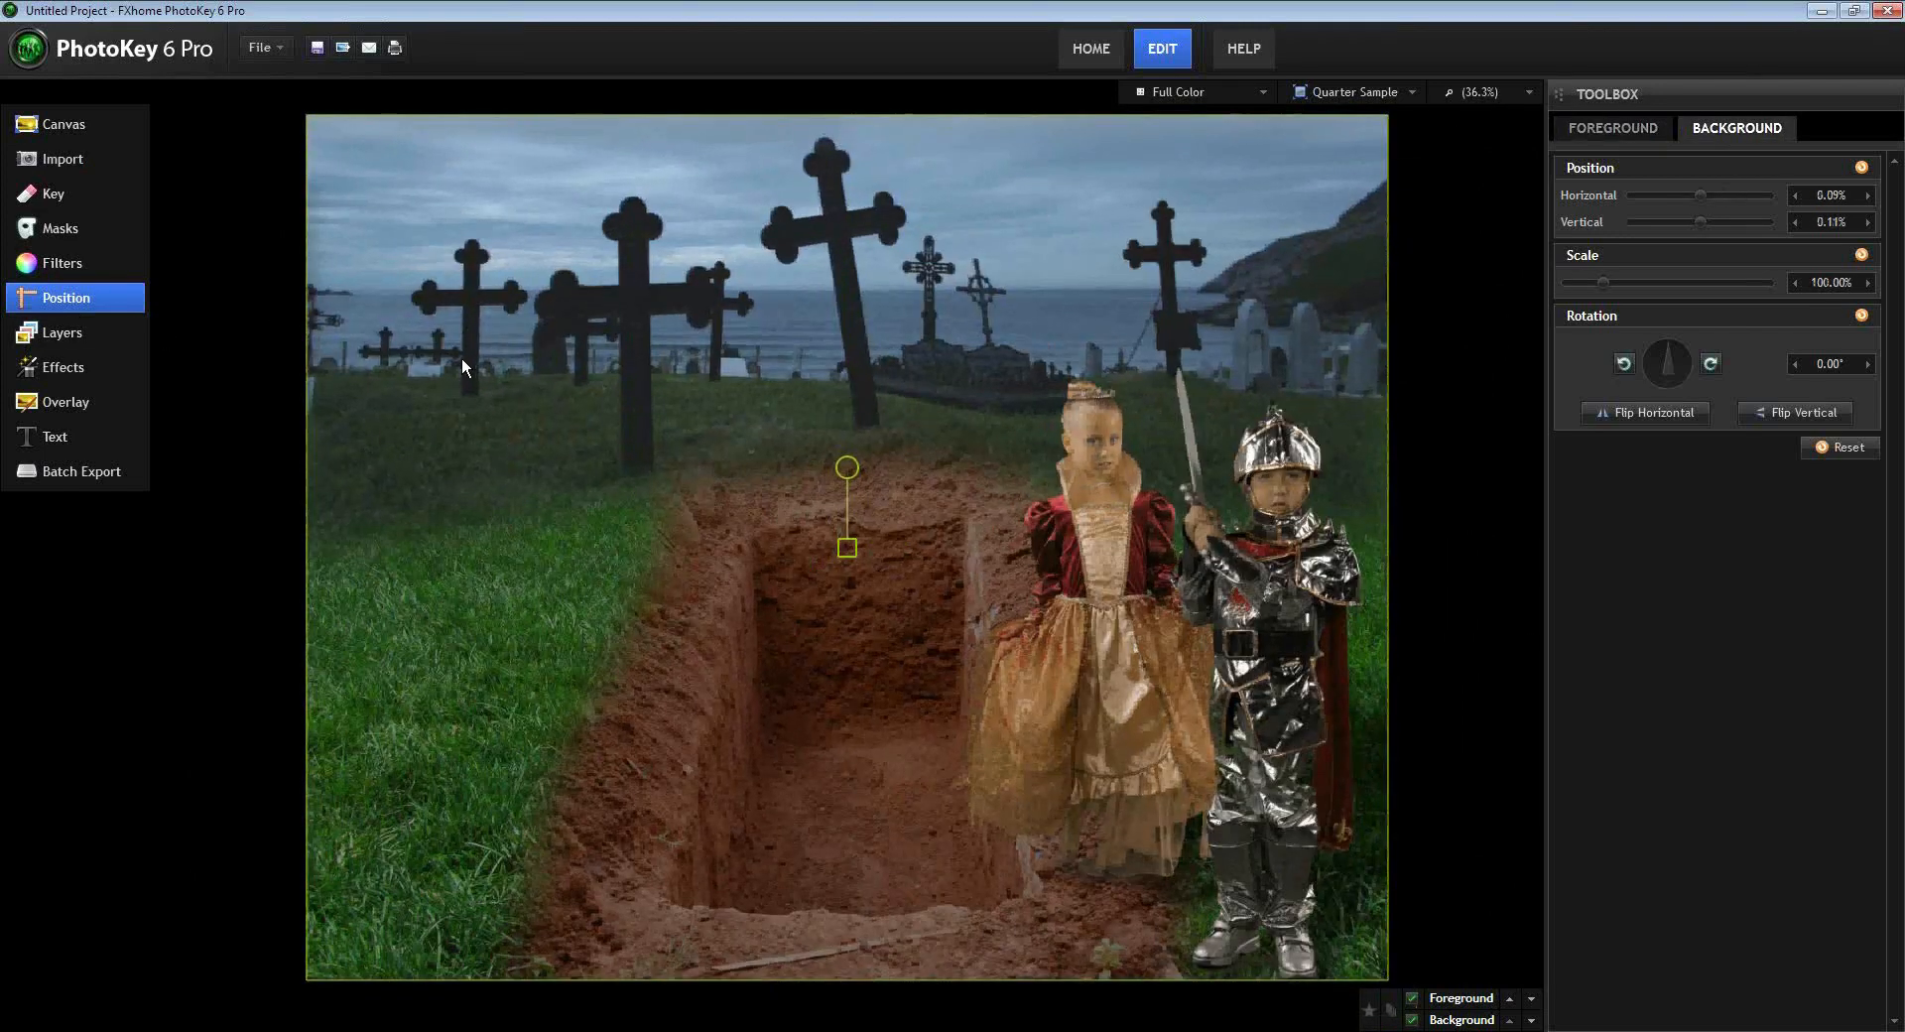
- Add a new layer above the foreground and load coffin2.png into it
click(68, 335)
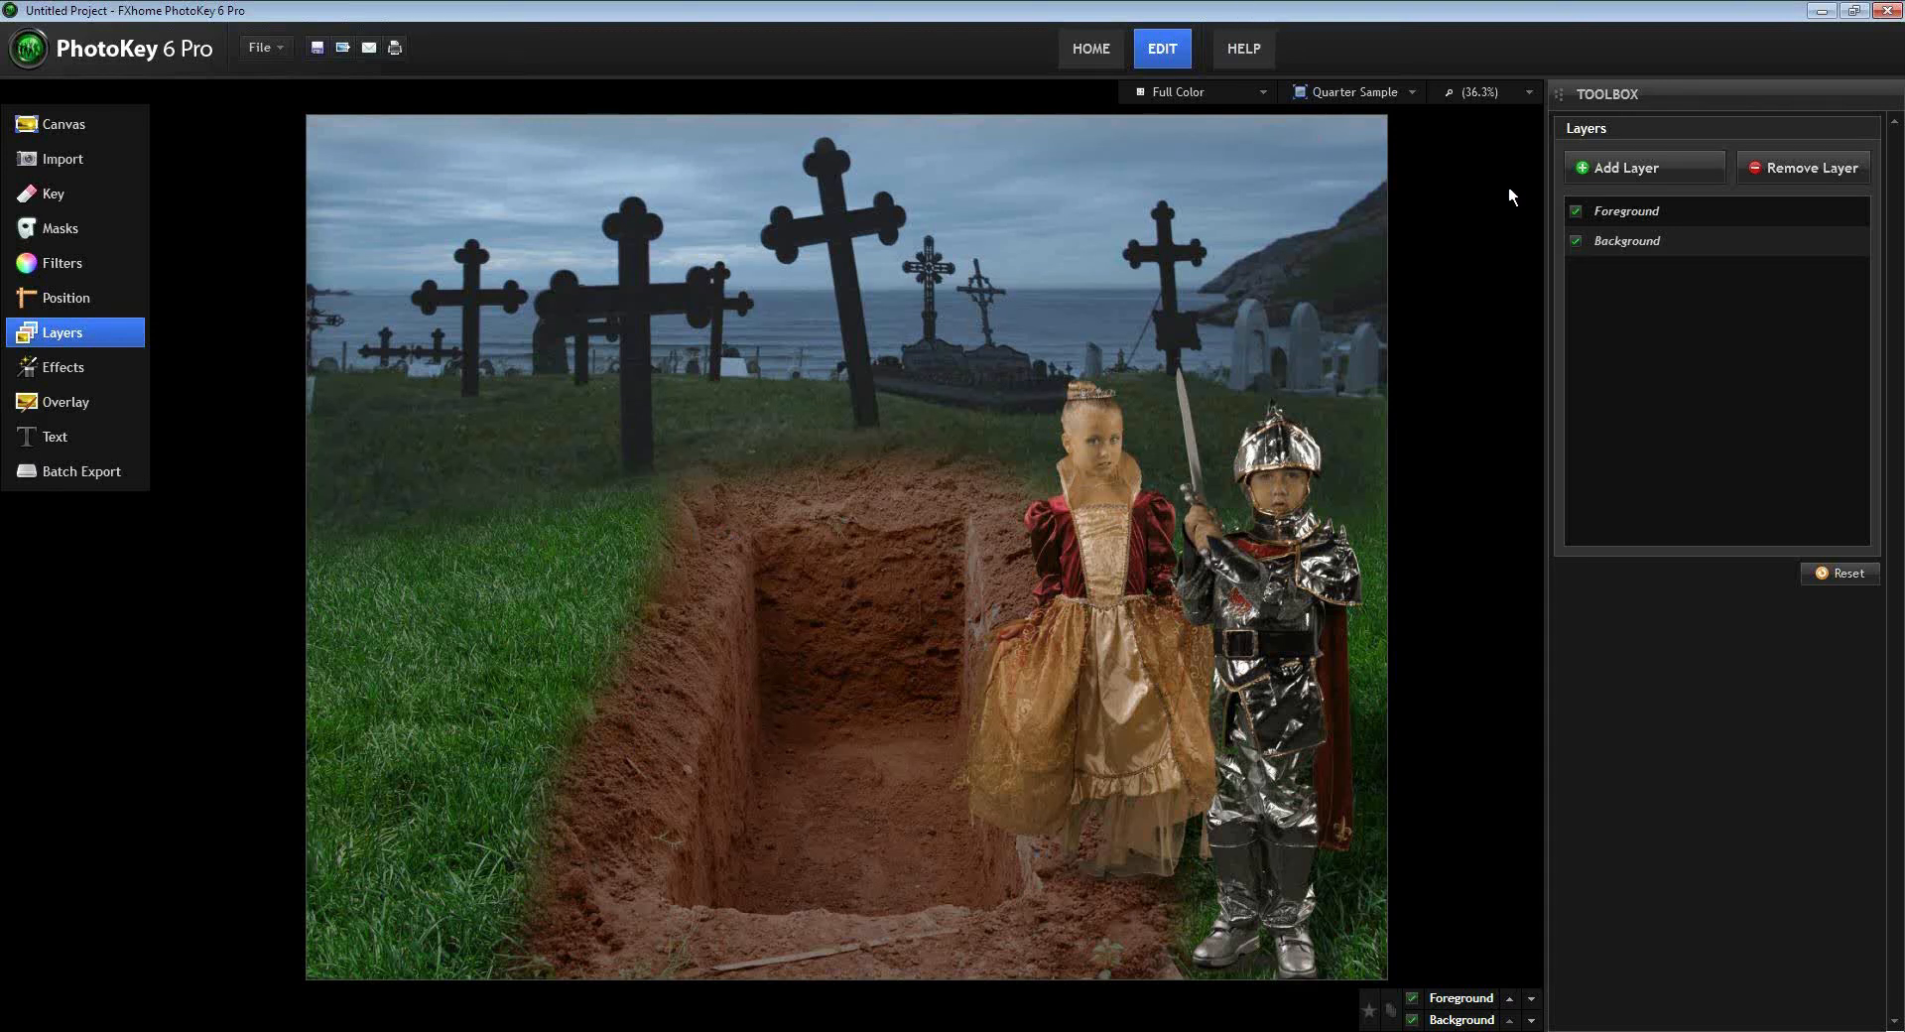
click(1625, 172)
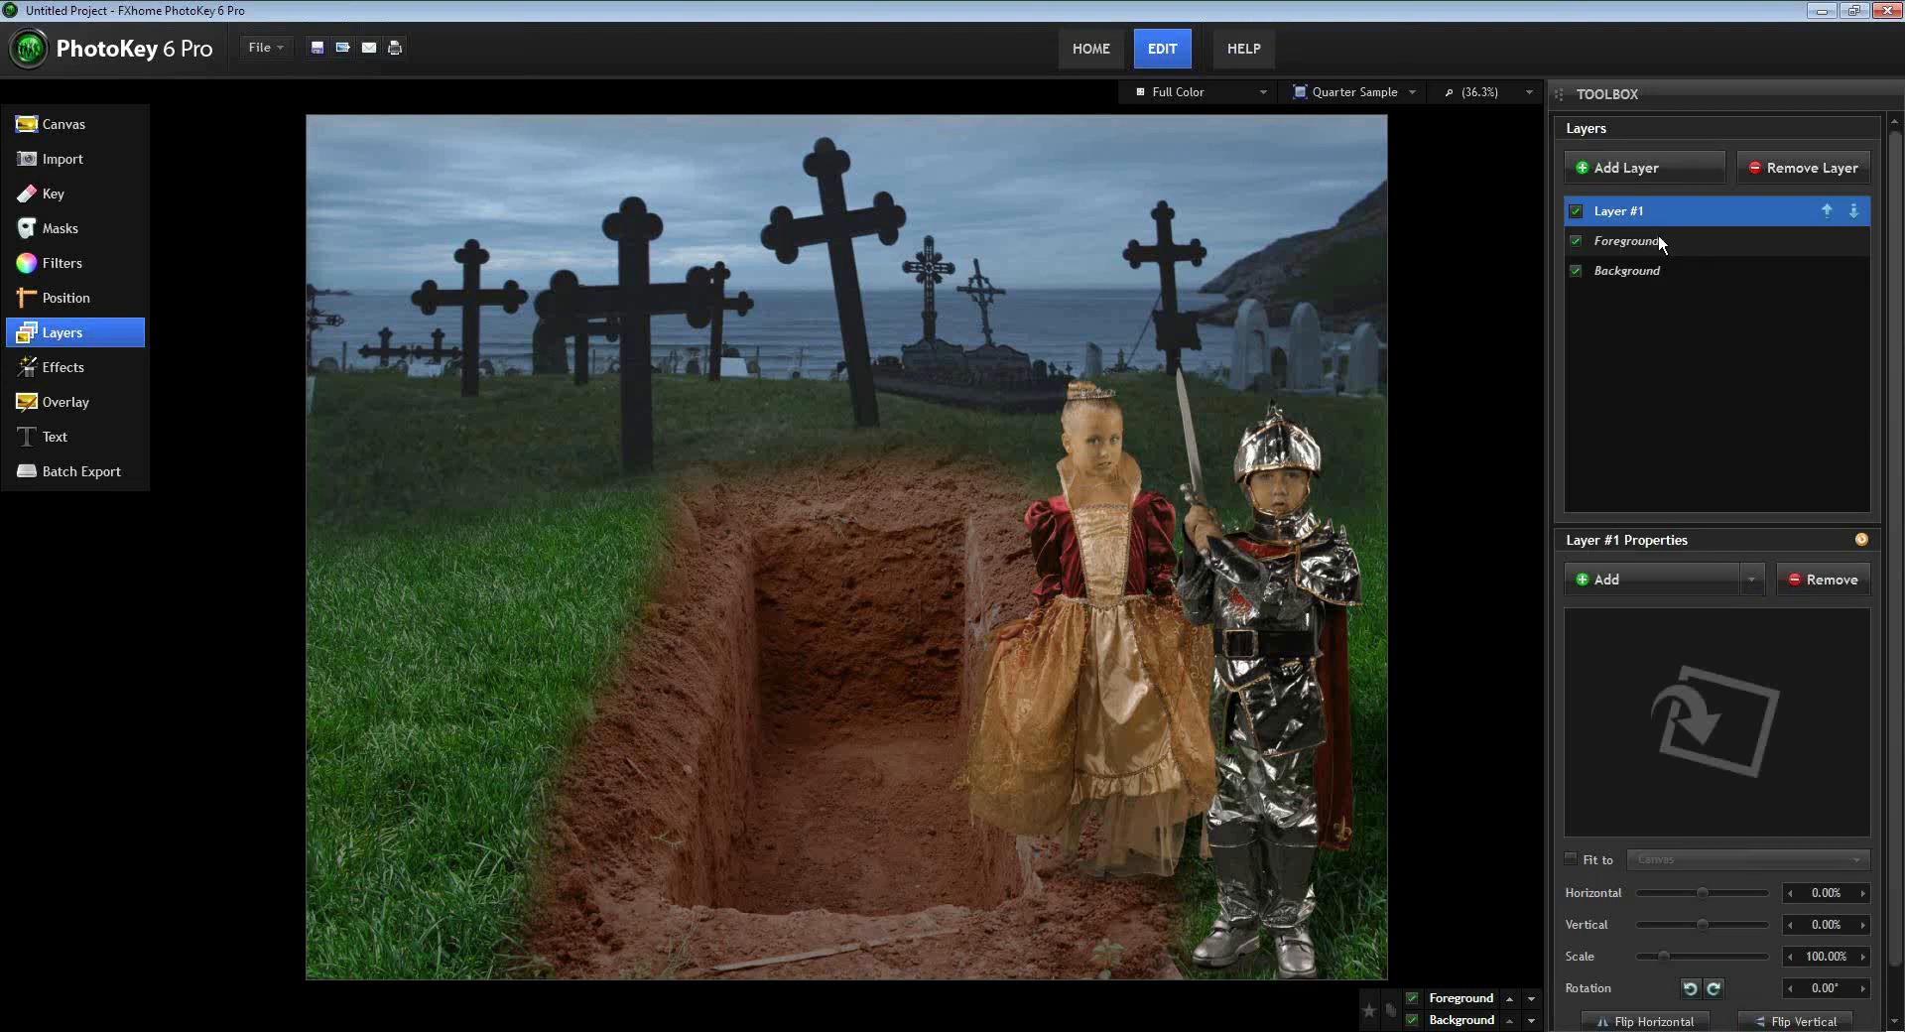
click(1634, 580)
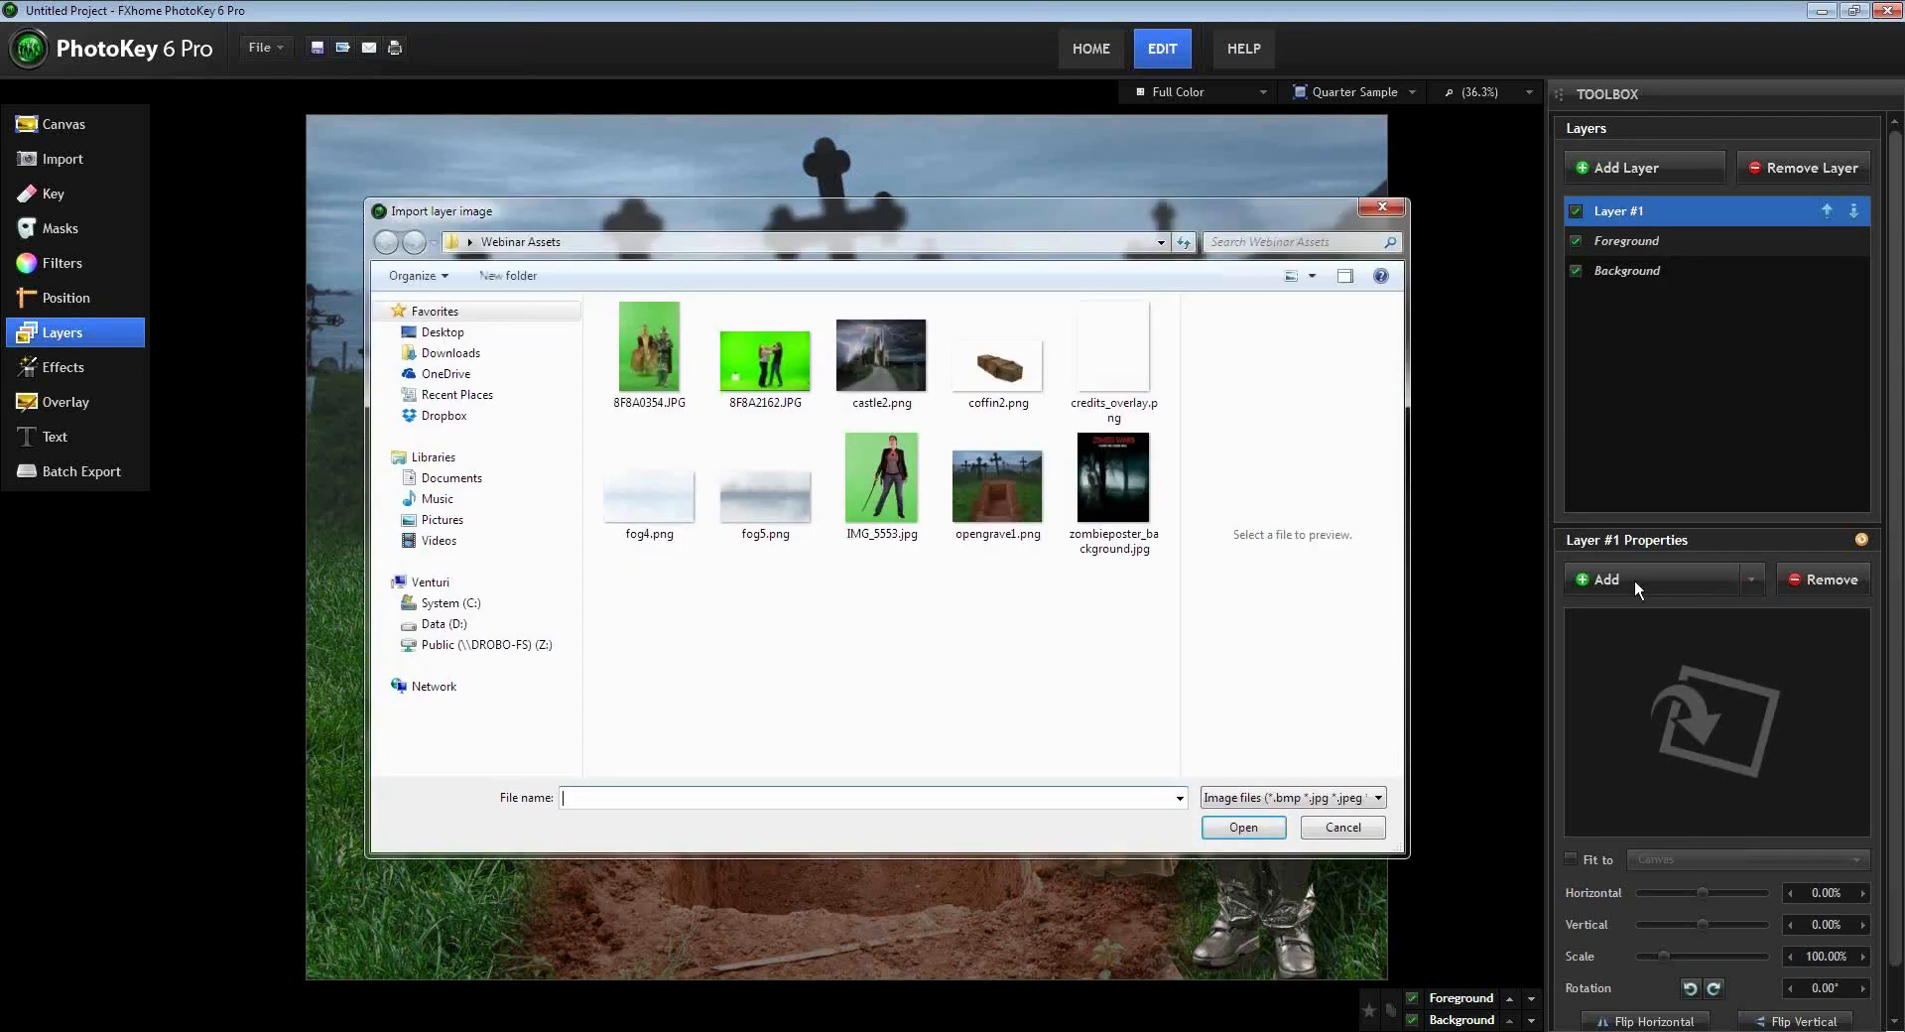
click(984, 369)
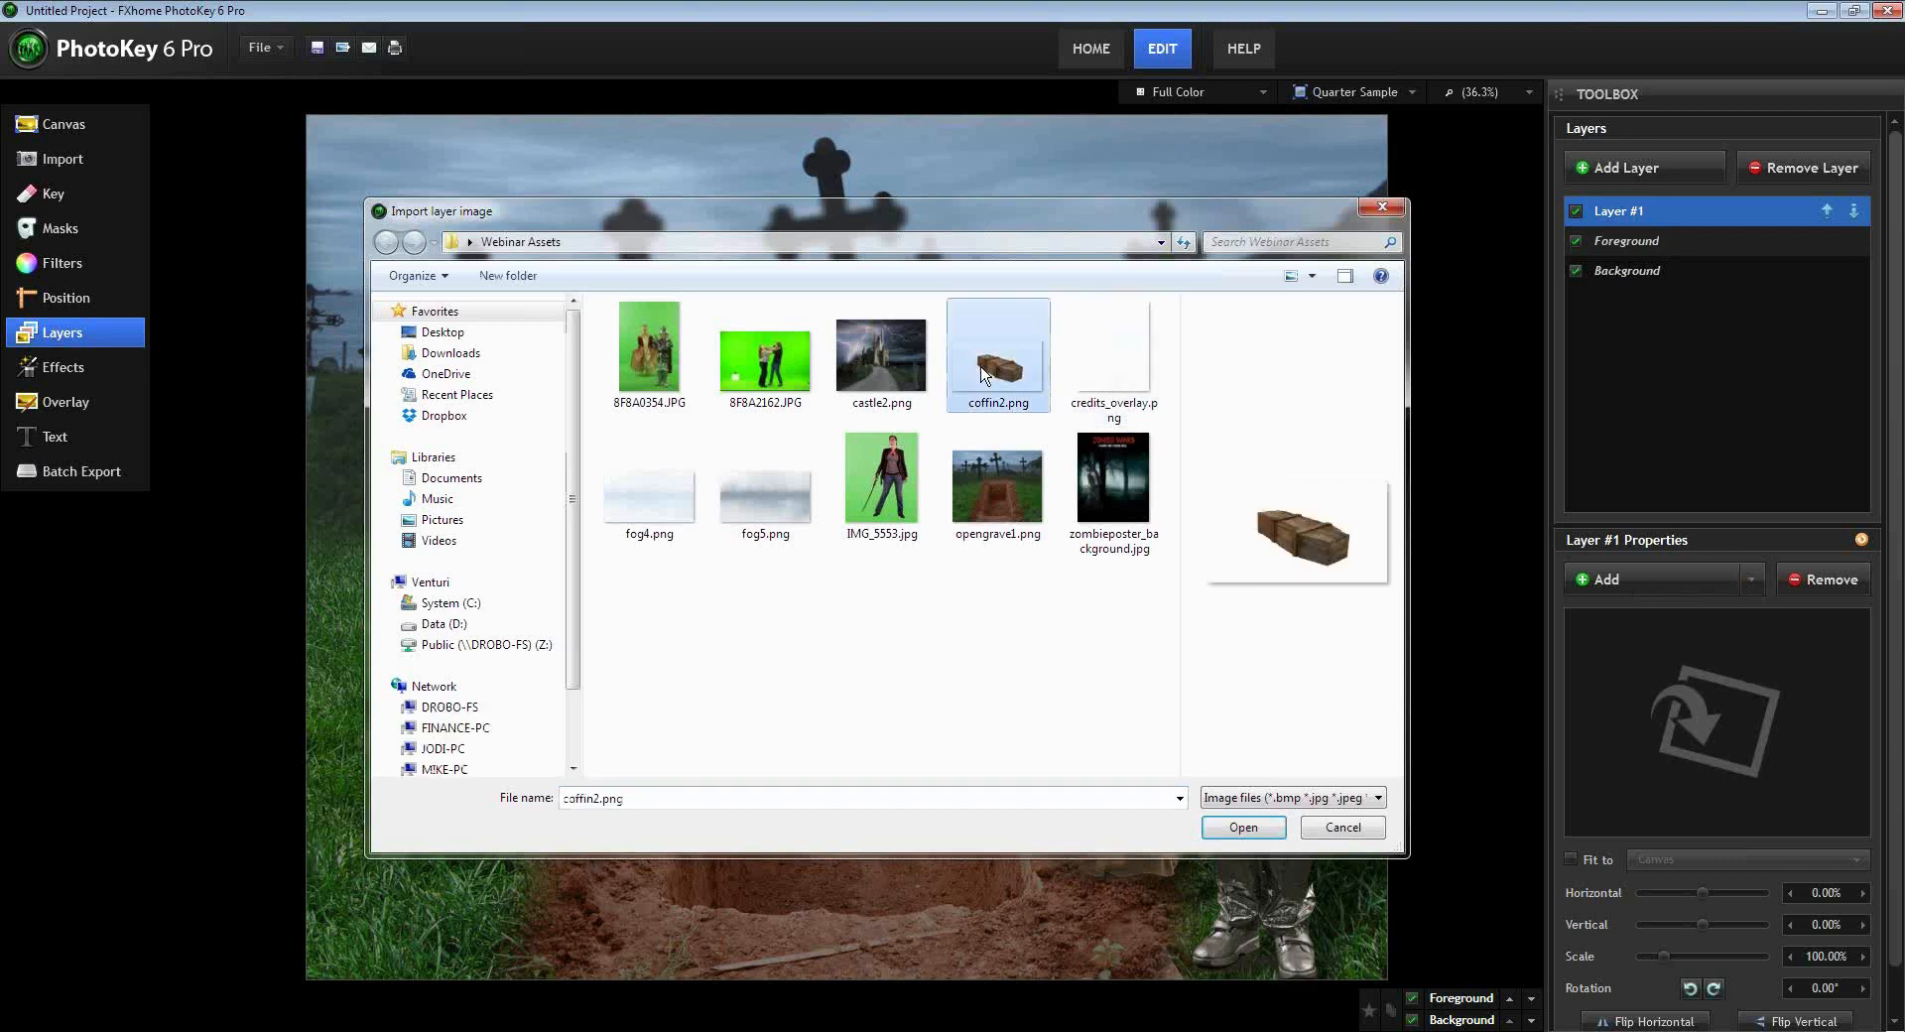
click(1240, 827)
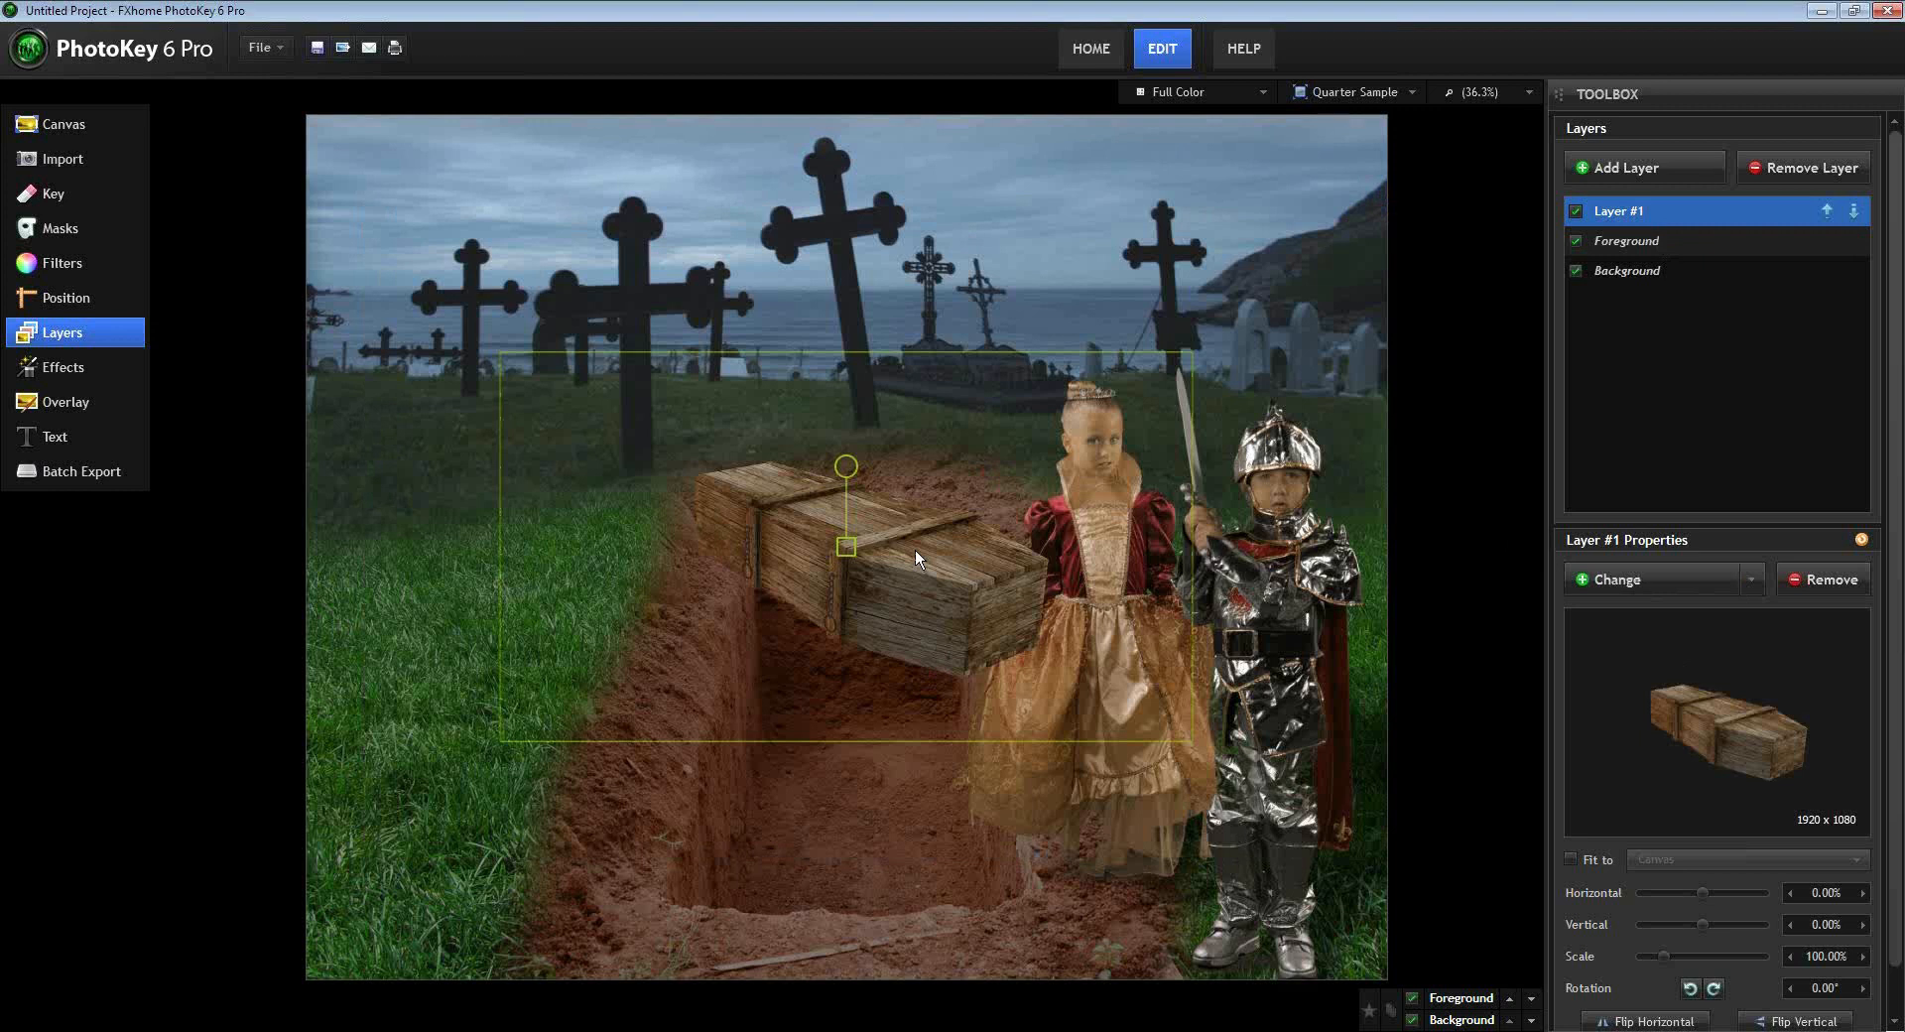
- Scale the coffin to 154% and place it on the grass beside the grave at -49.51% horizontal and 31.72% vertical
drag(913, 538, 324, 821)
scroll(383, 811, up, 7)
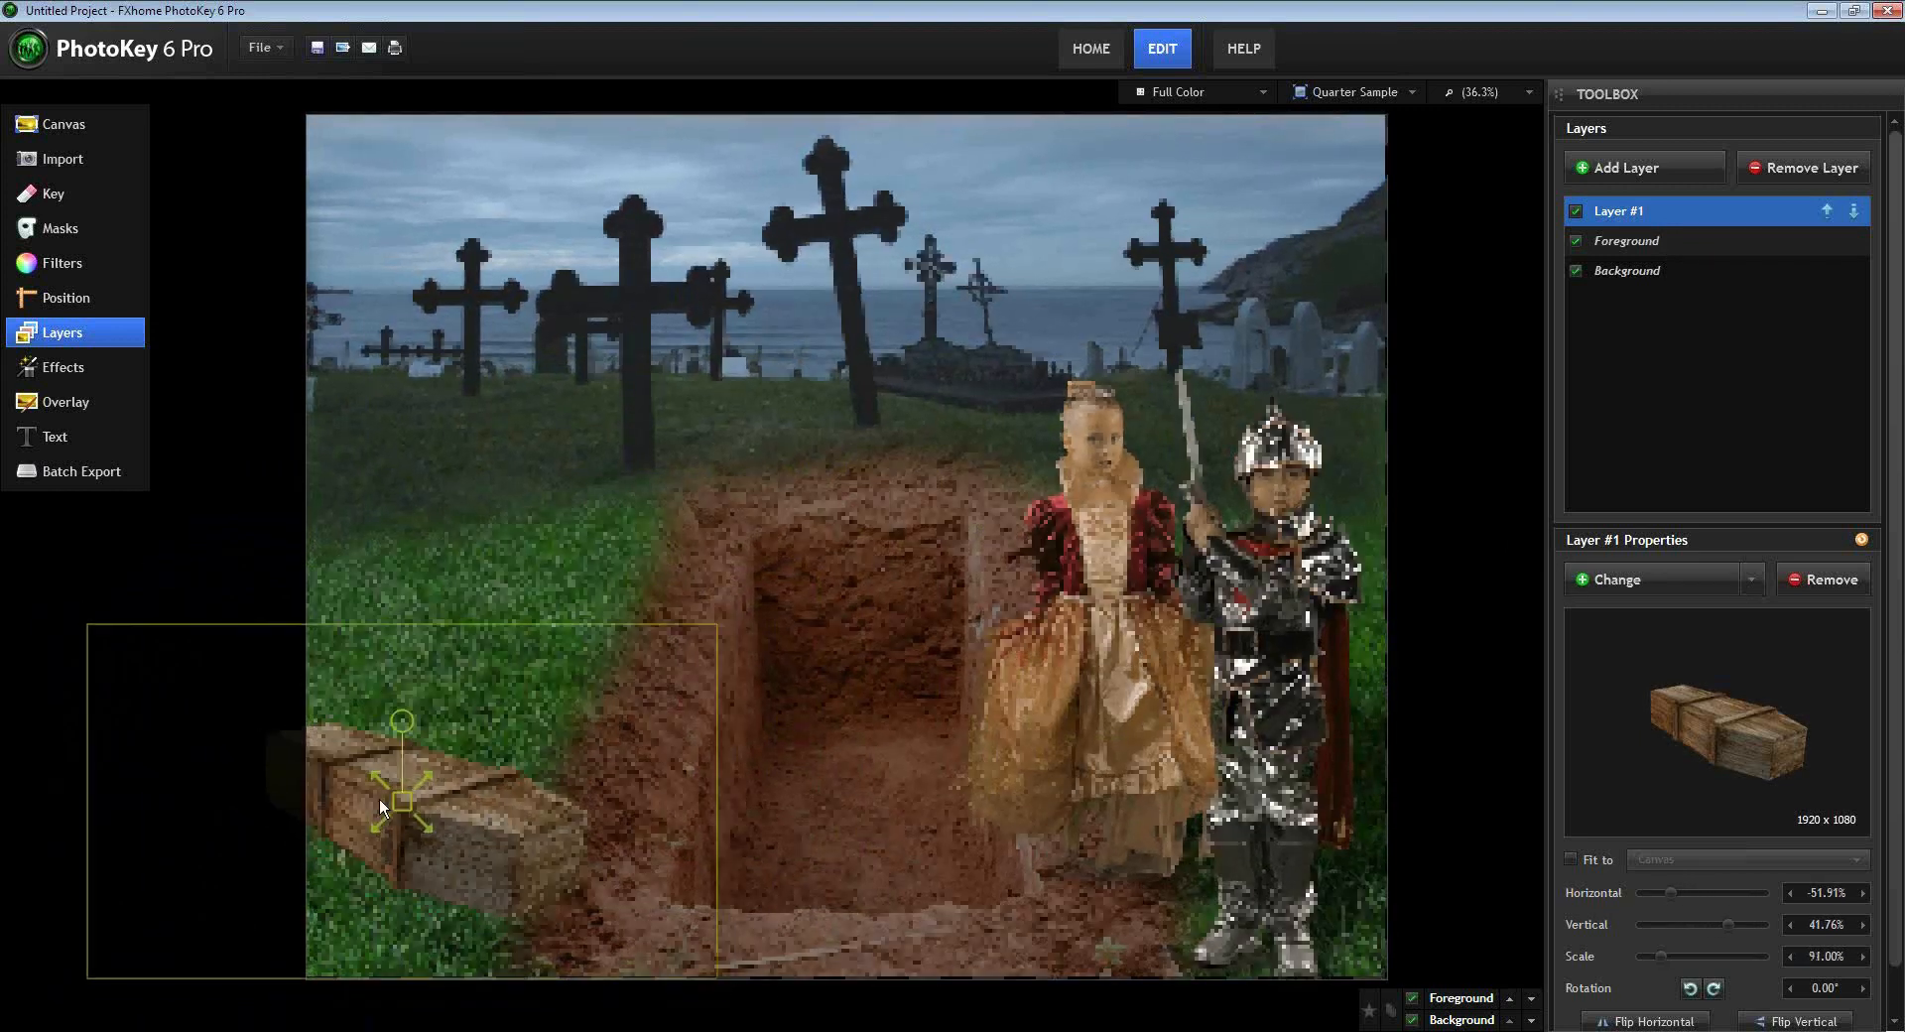
scroll(369, 879, up, 1)
drag(384, 883, 433, 805)
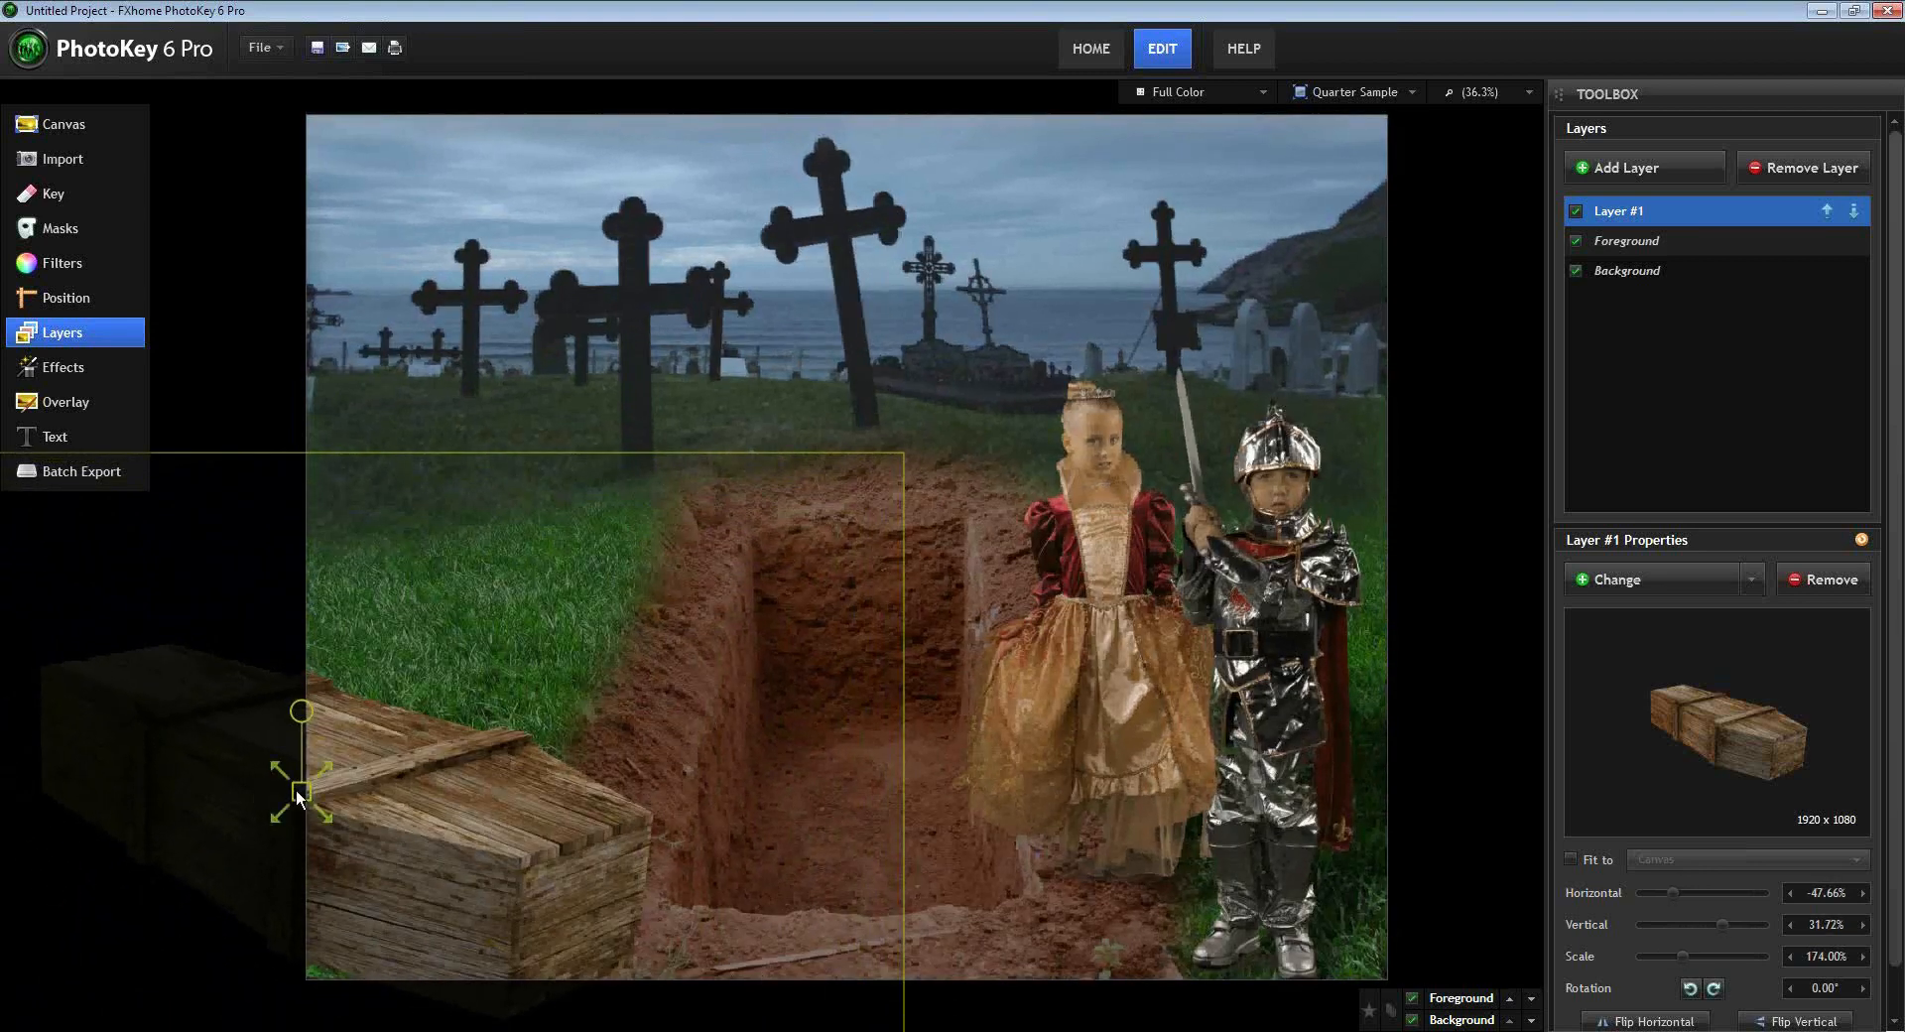
scroll(296, 789, down, 3)
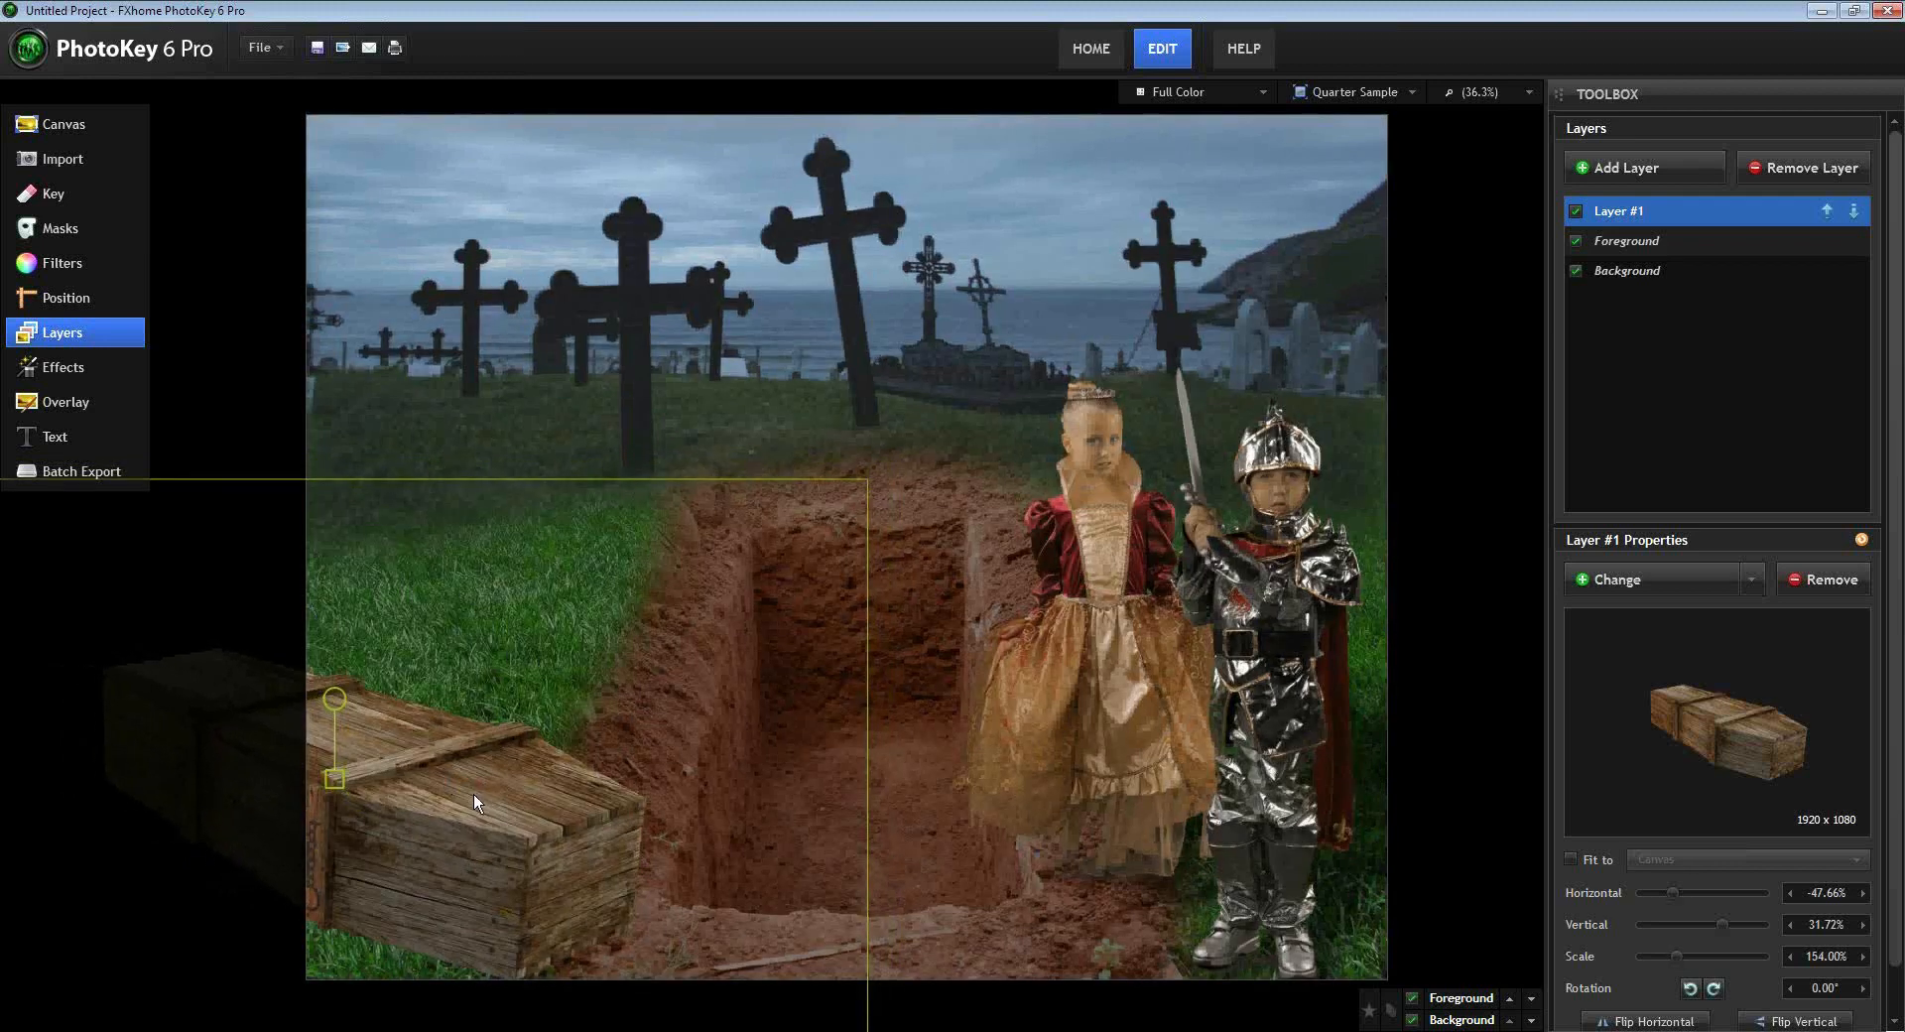
drag(474, 794, 450, 793)
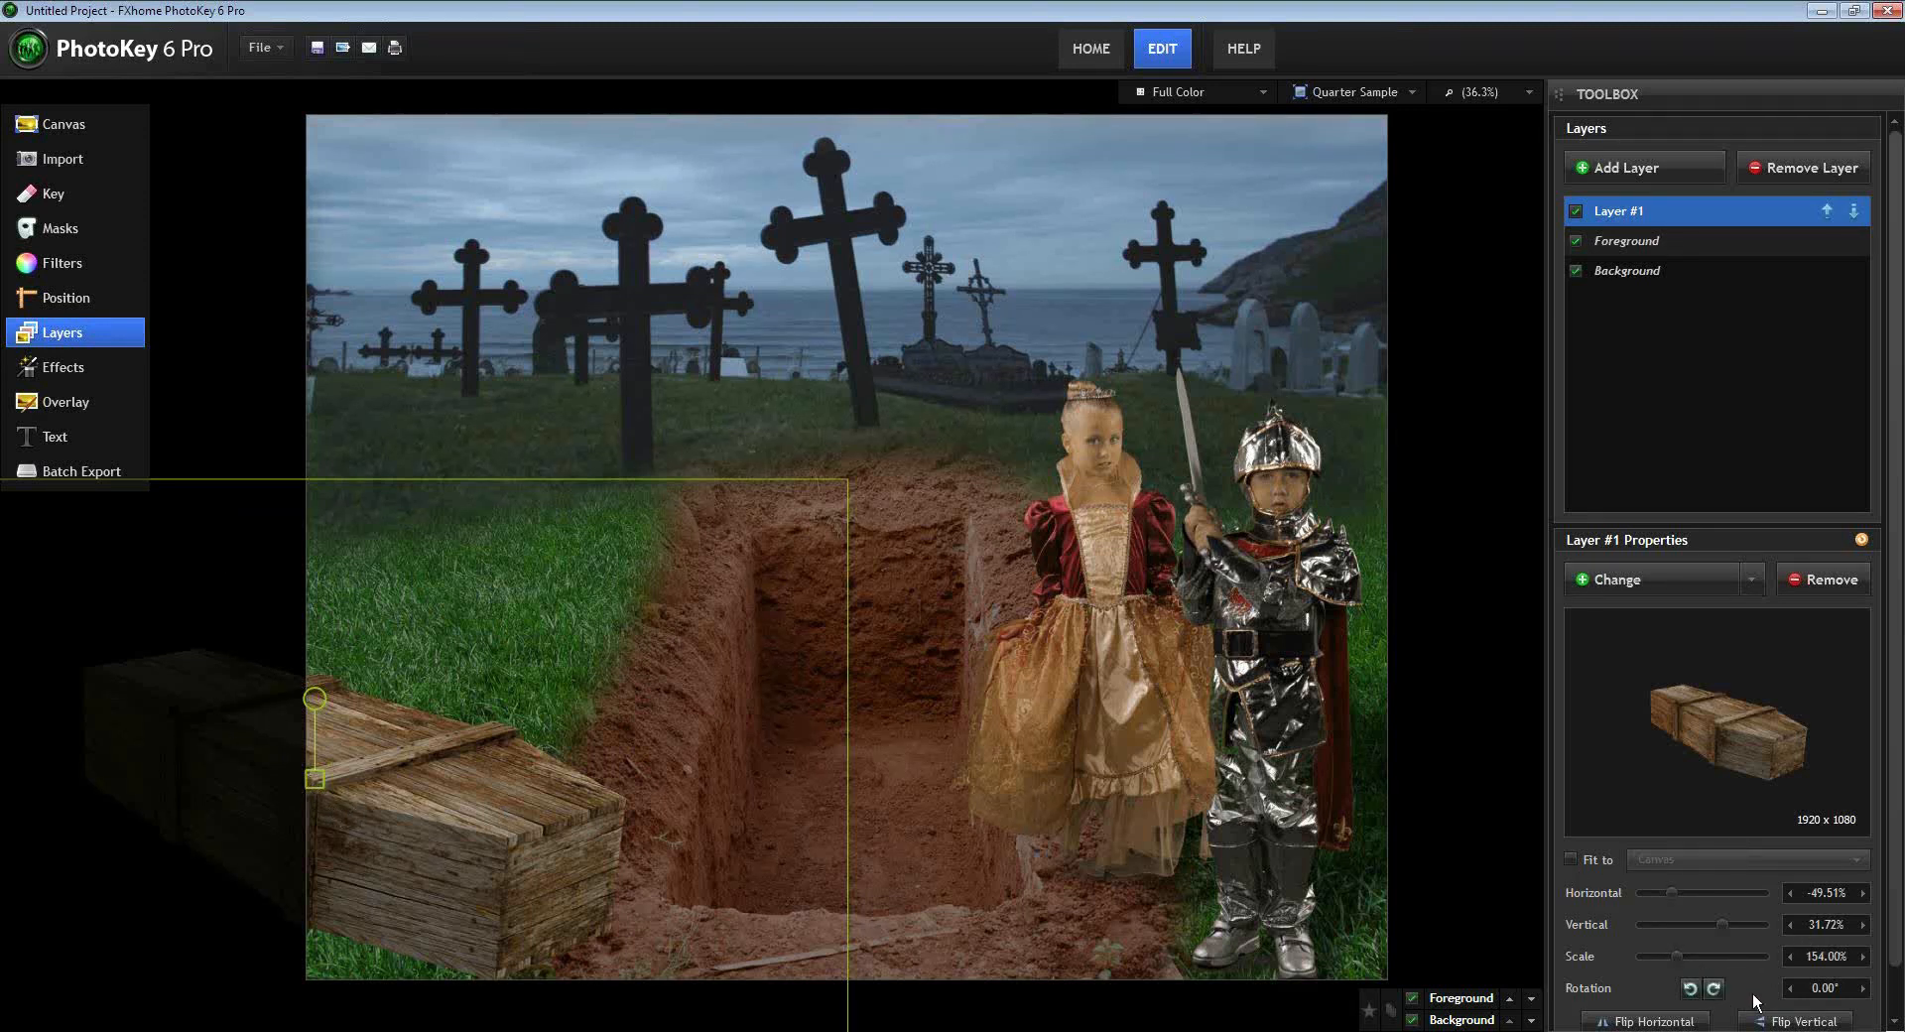
scroll(1895, 794, down, 1)
scroll(1899, 784, up, 1)
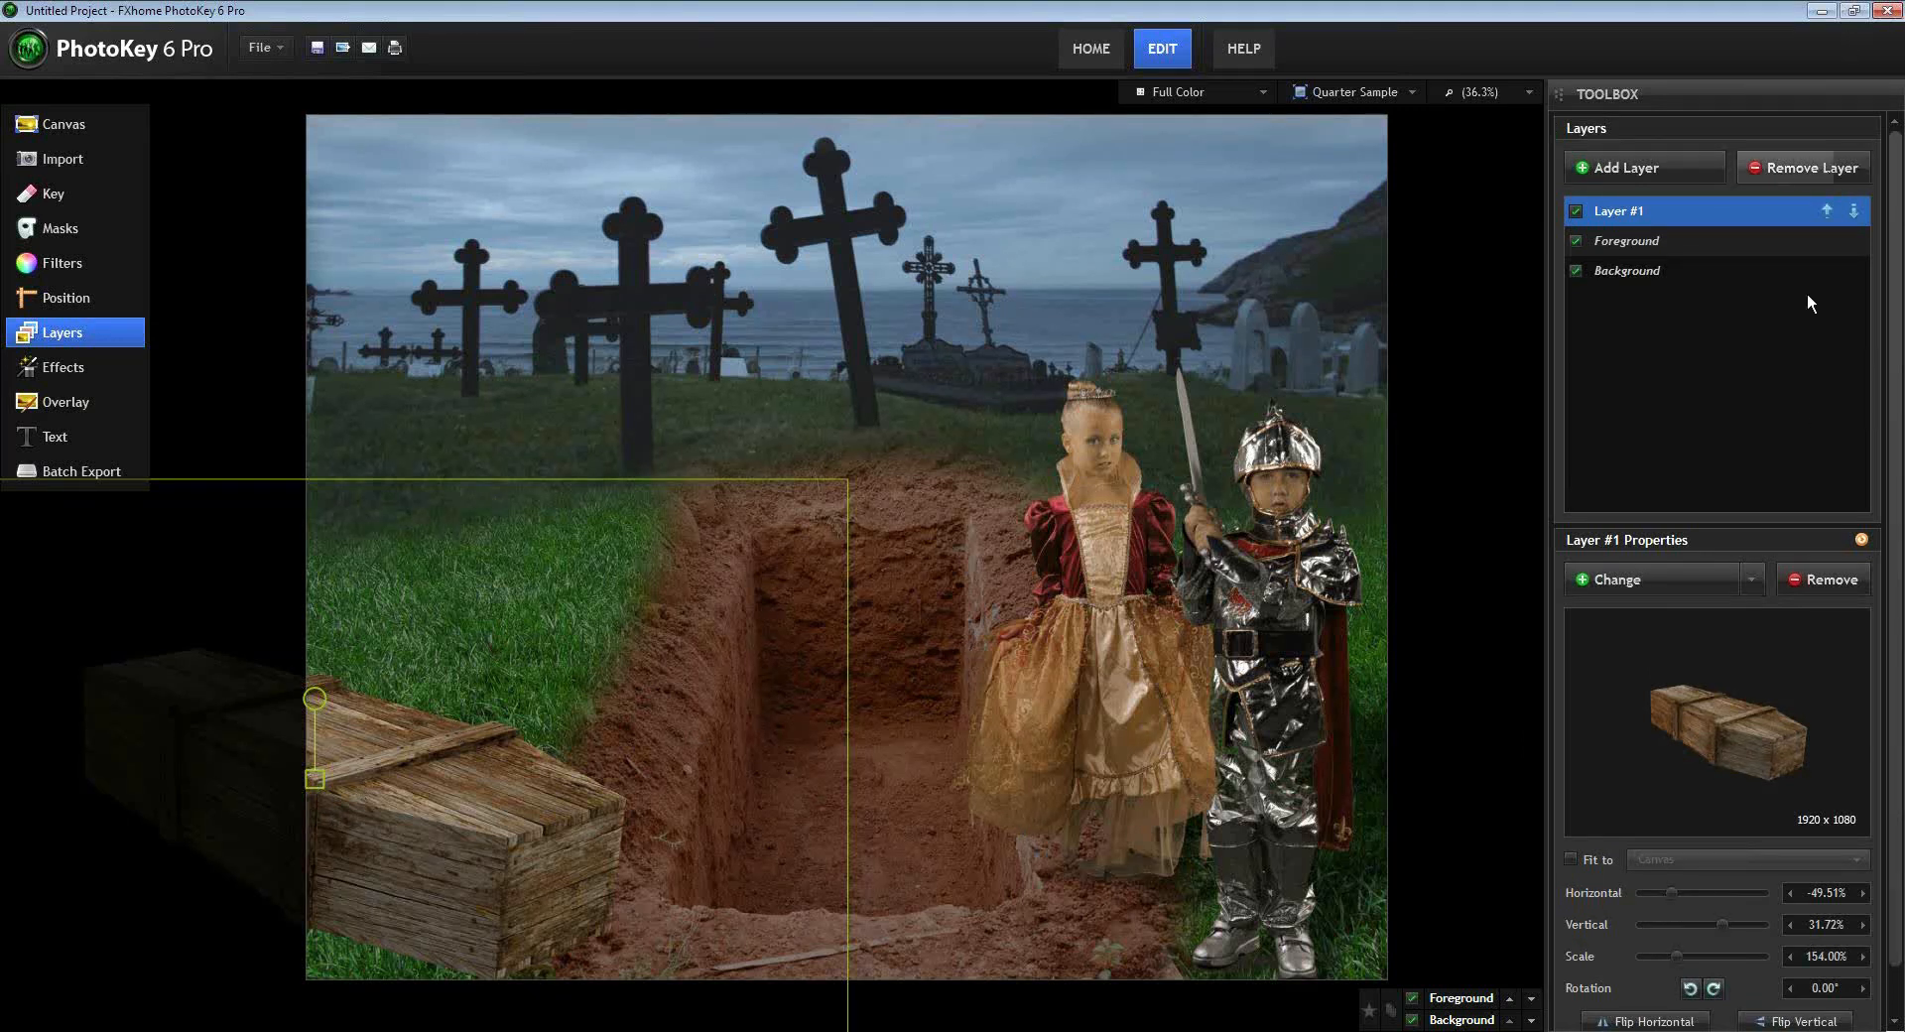
- Add a second layer containing fog5.png and enlarge it to 228% so the fog covers the whole canvas
click(1646, 165)
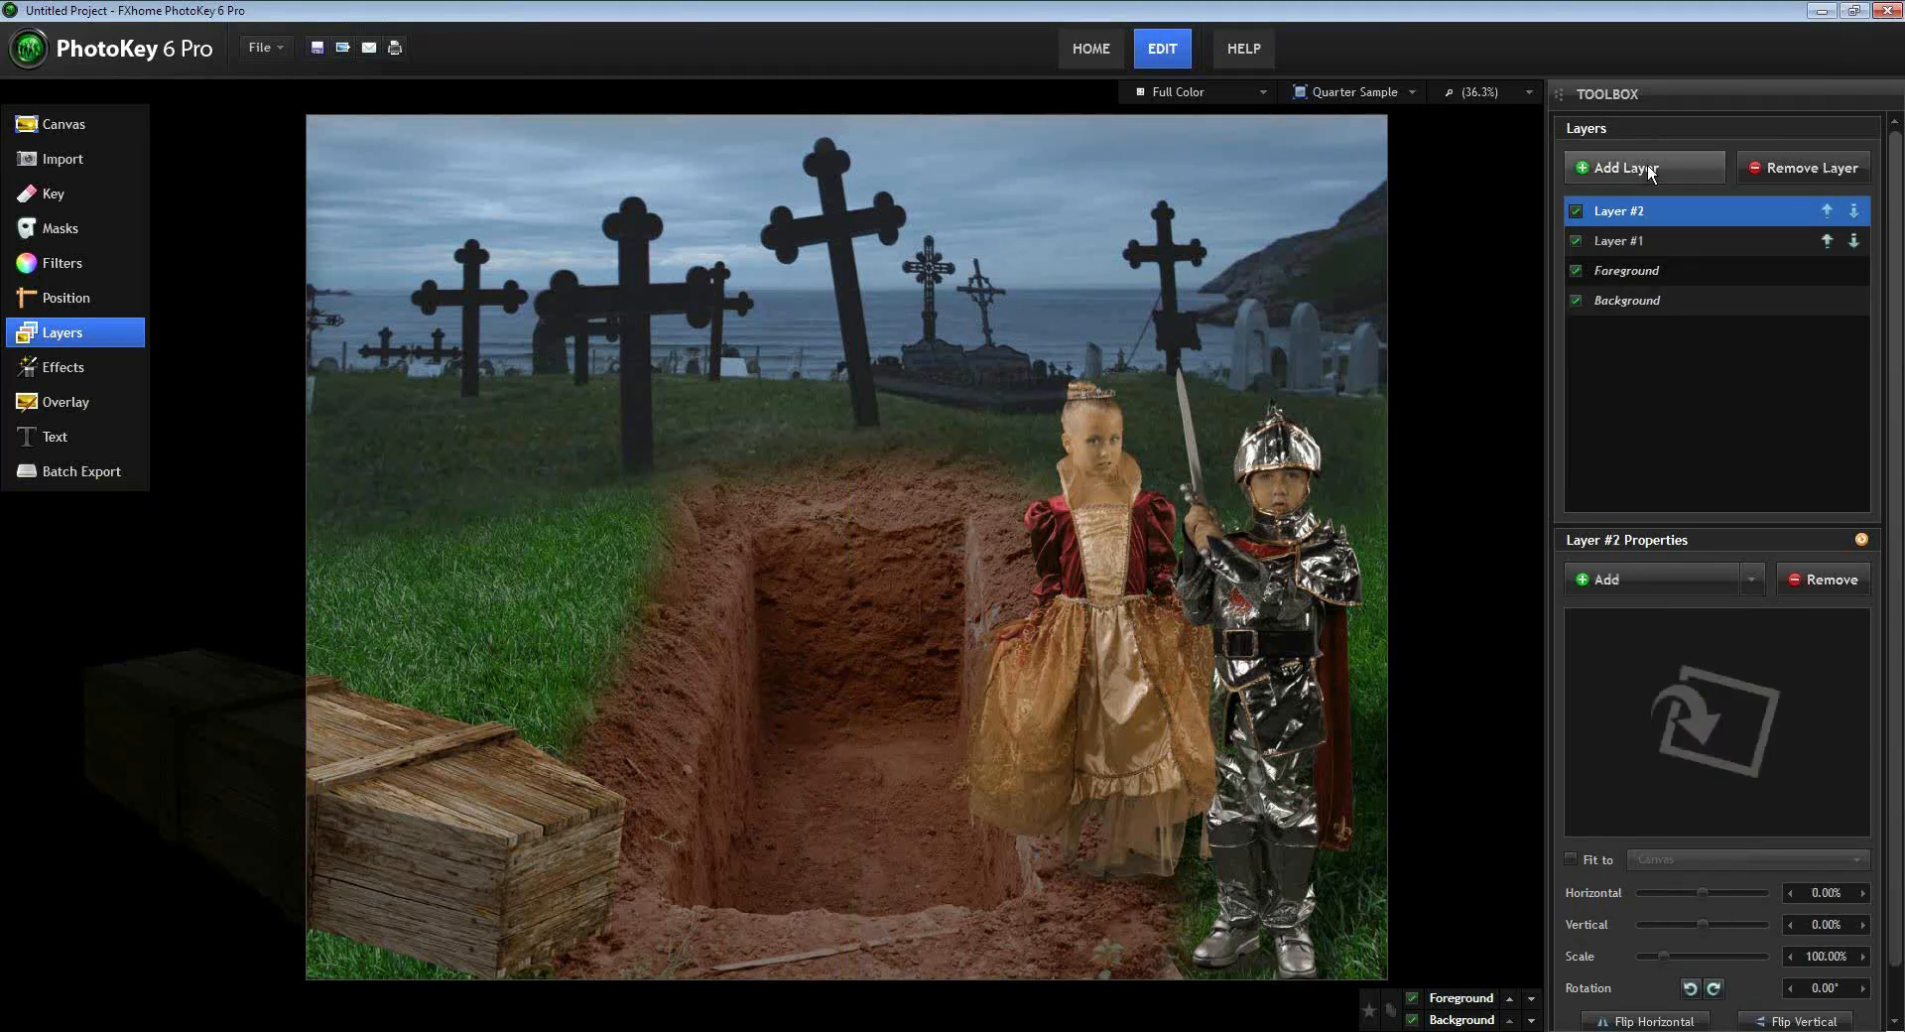
click(1603, 584)
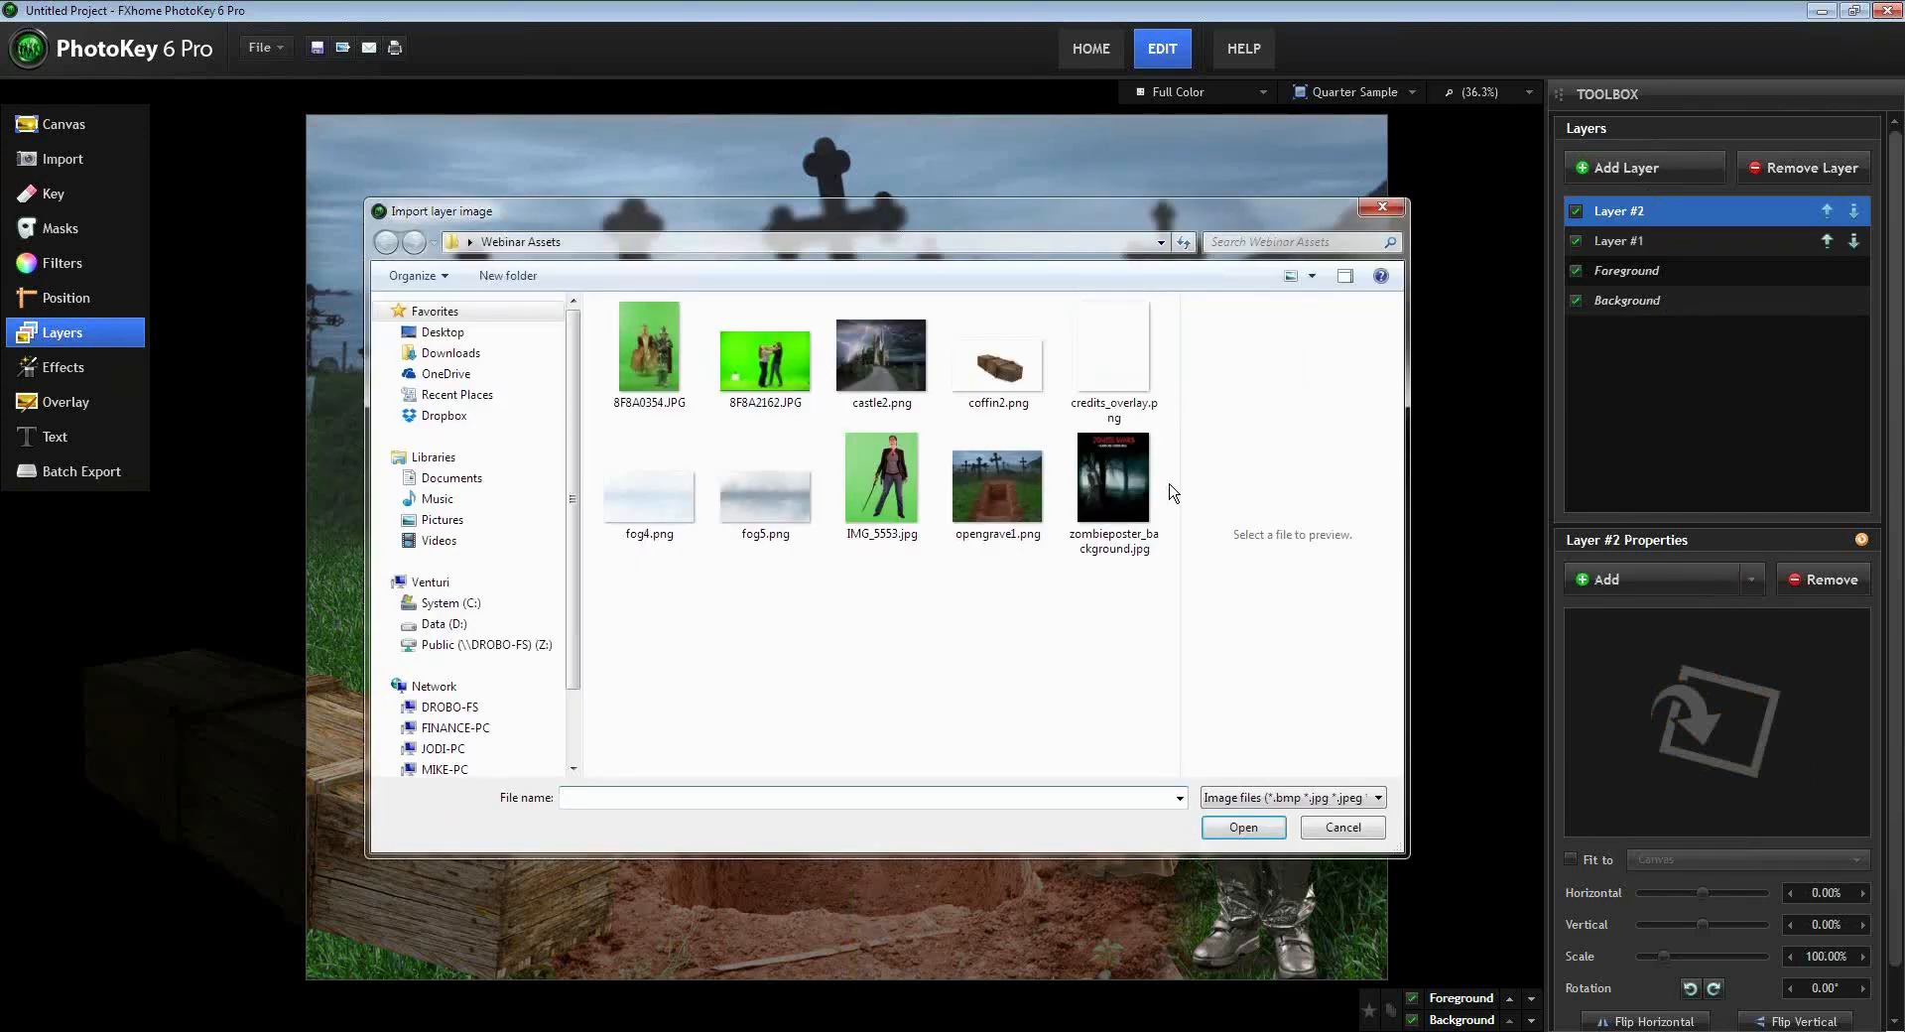
click(749, 501)
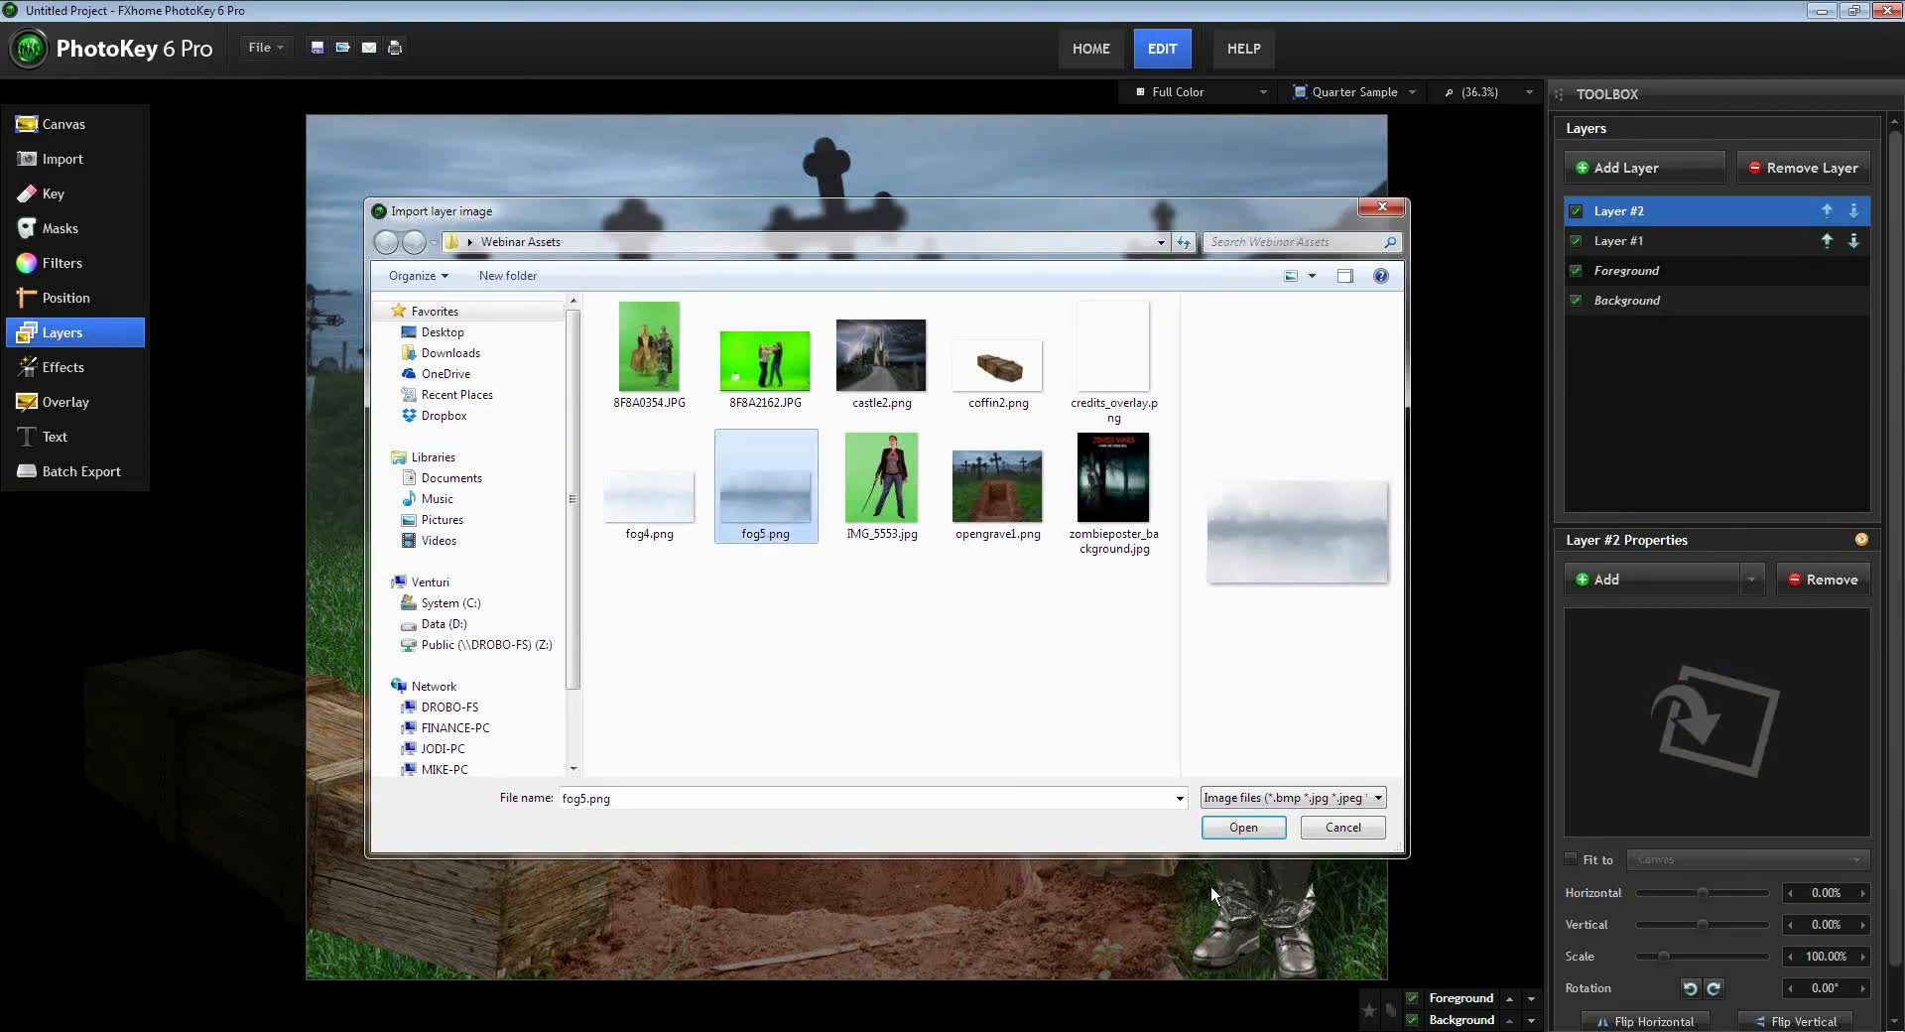
click(1241, 828)
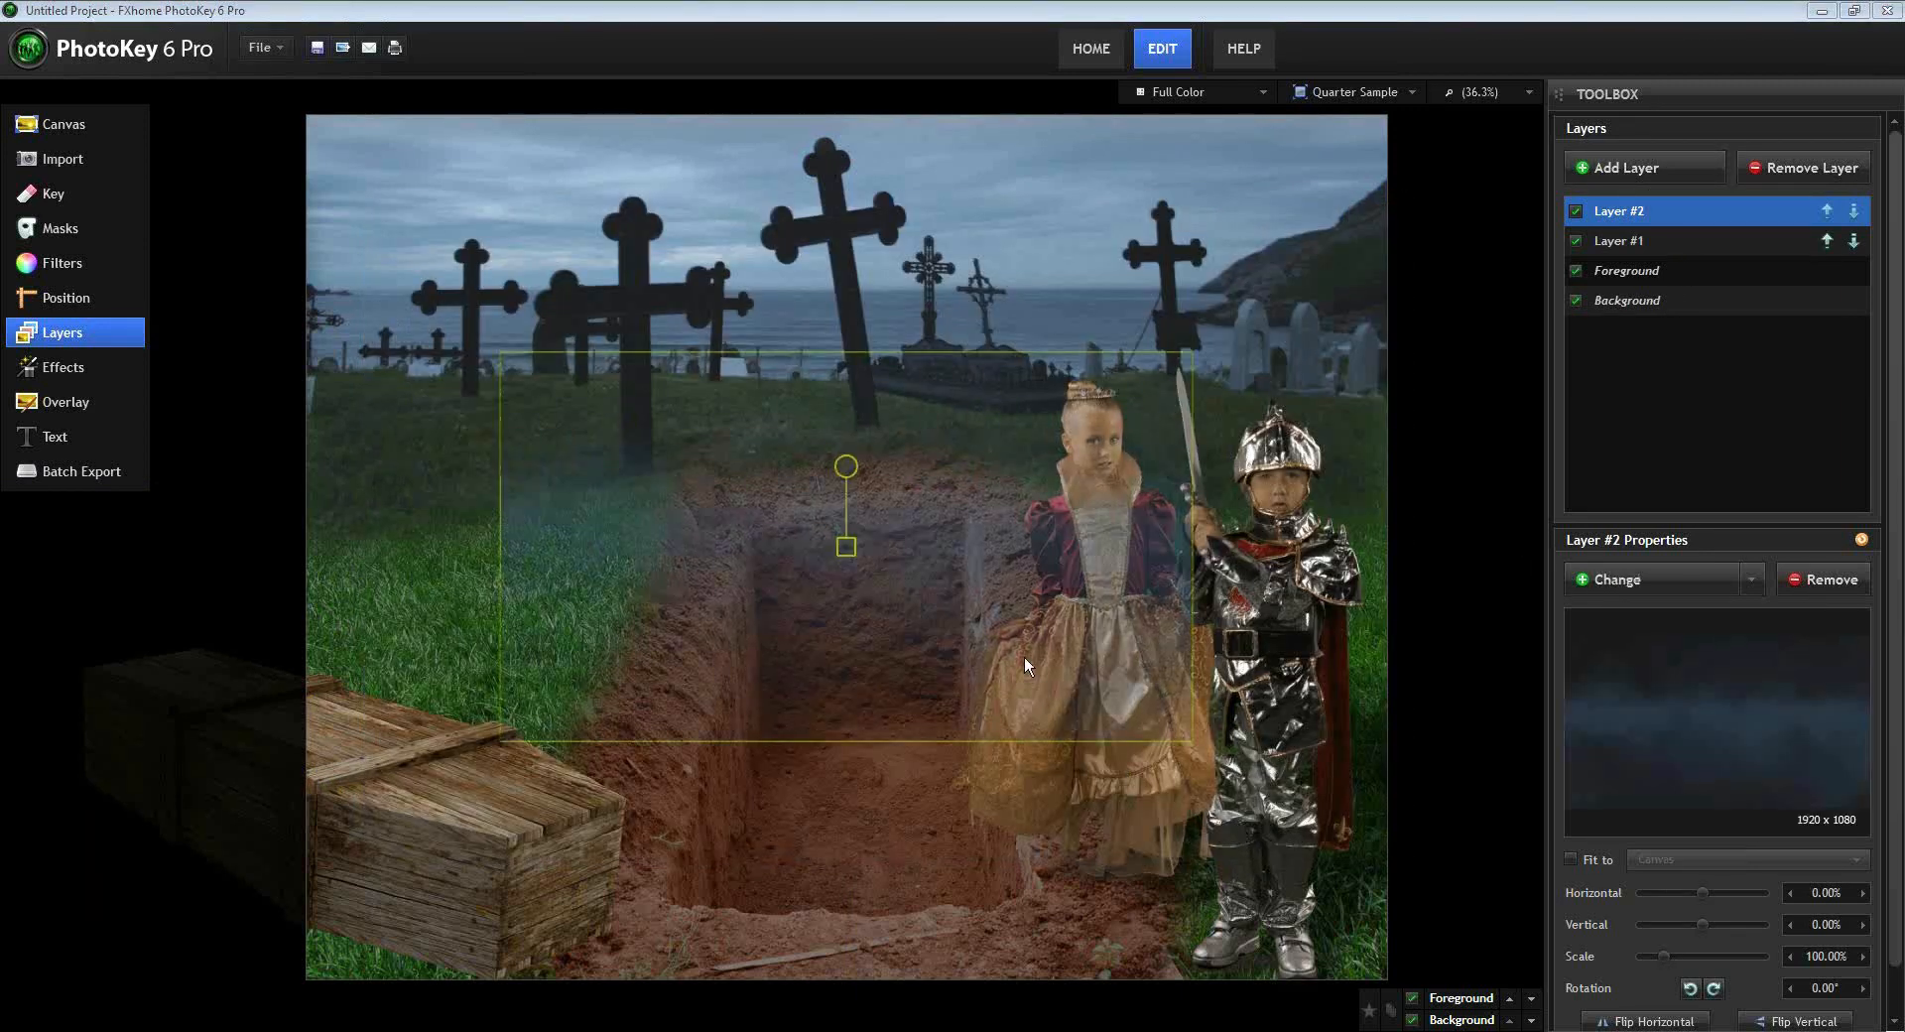
drag(849, 555, 855, 669)
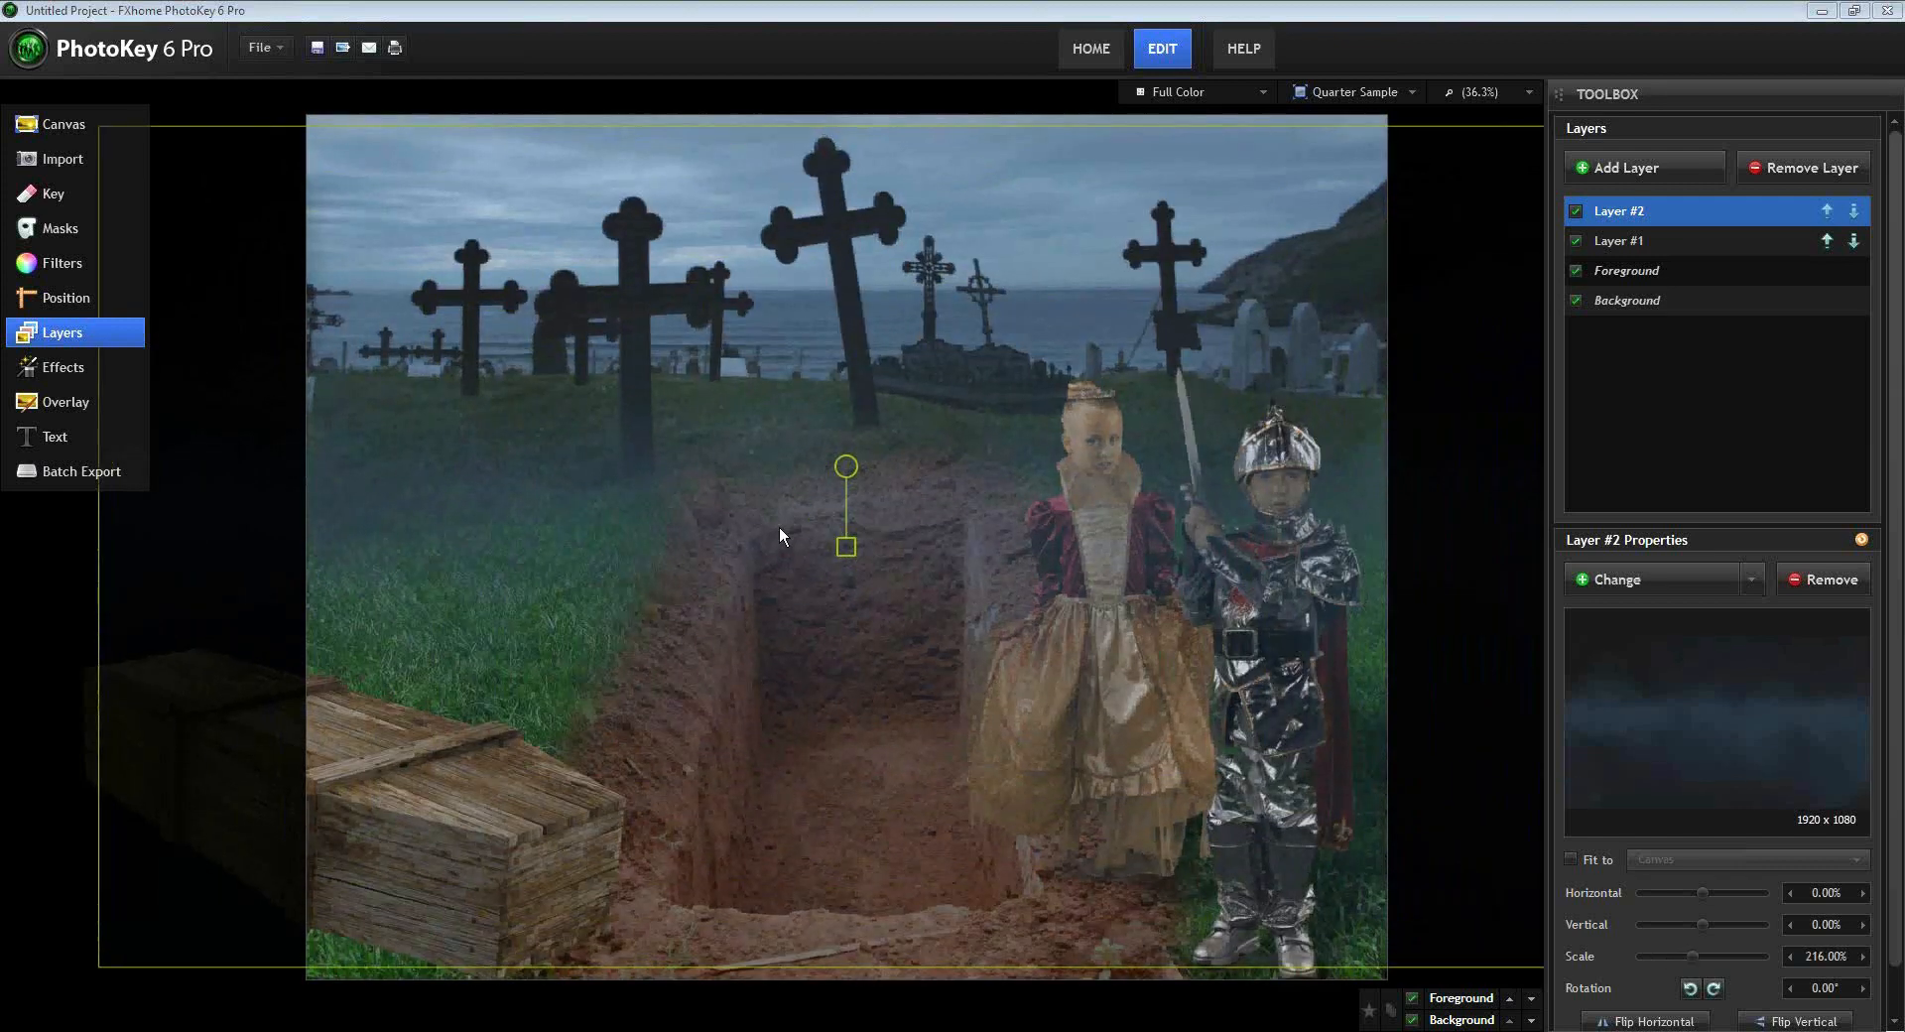
drag(843, 545, 842, 561)
drag(764, 403, 765, 411)
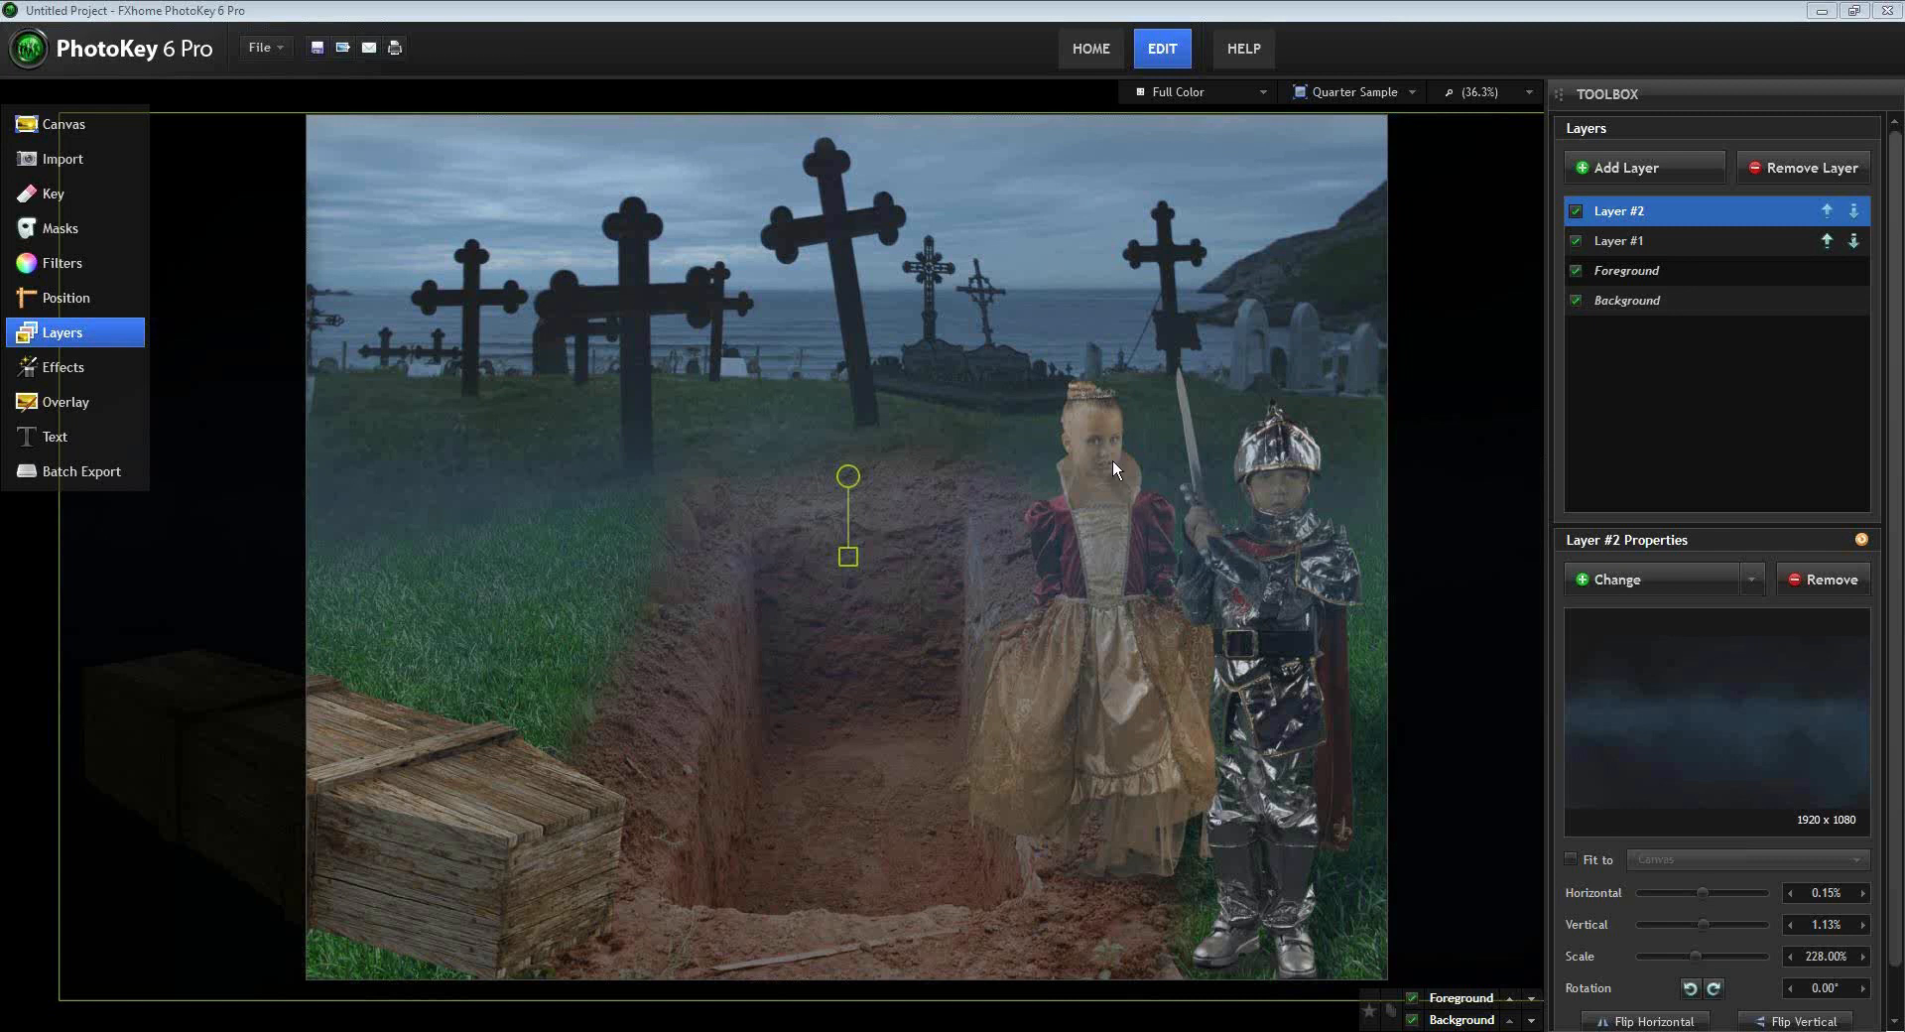
- Move the fog layer between the foreground and background, scale it to 243% and place it at -0.30% horizontal and -4.53% vertical
click(1853, 211)
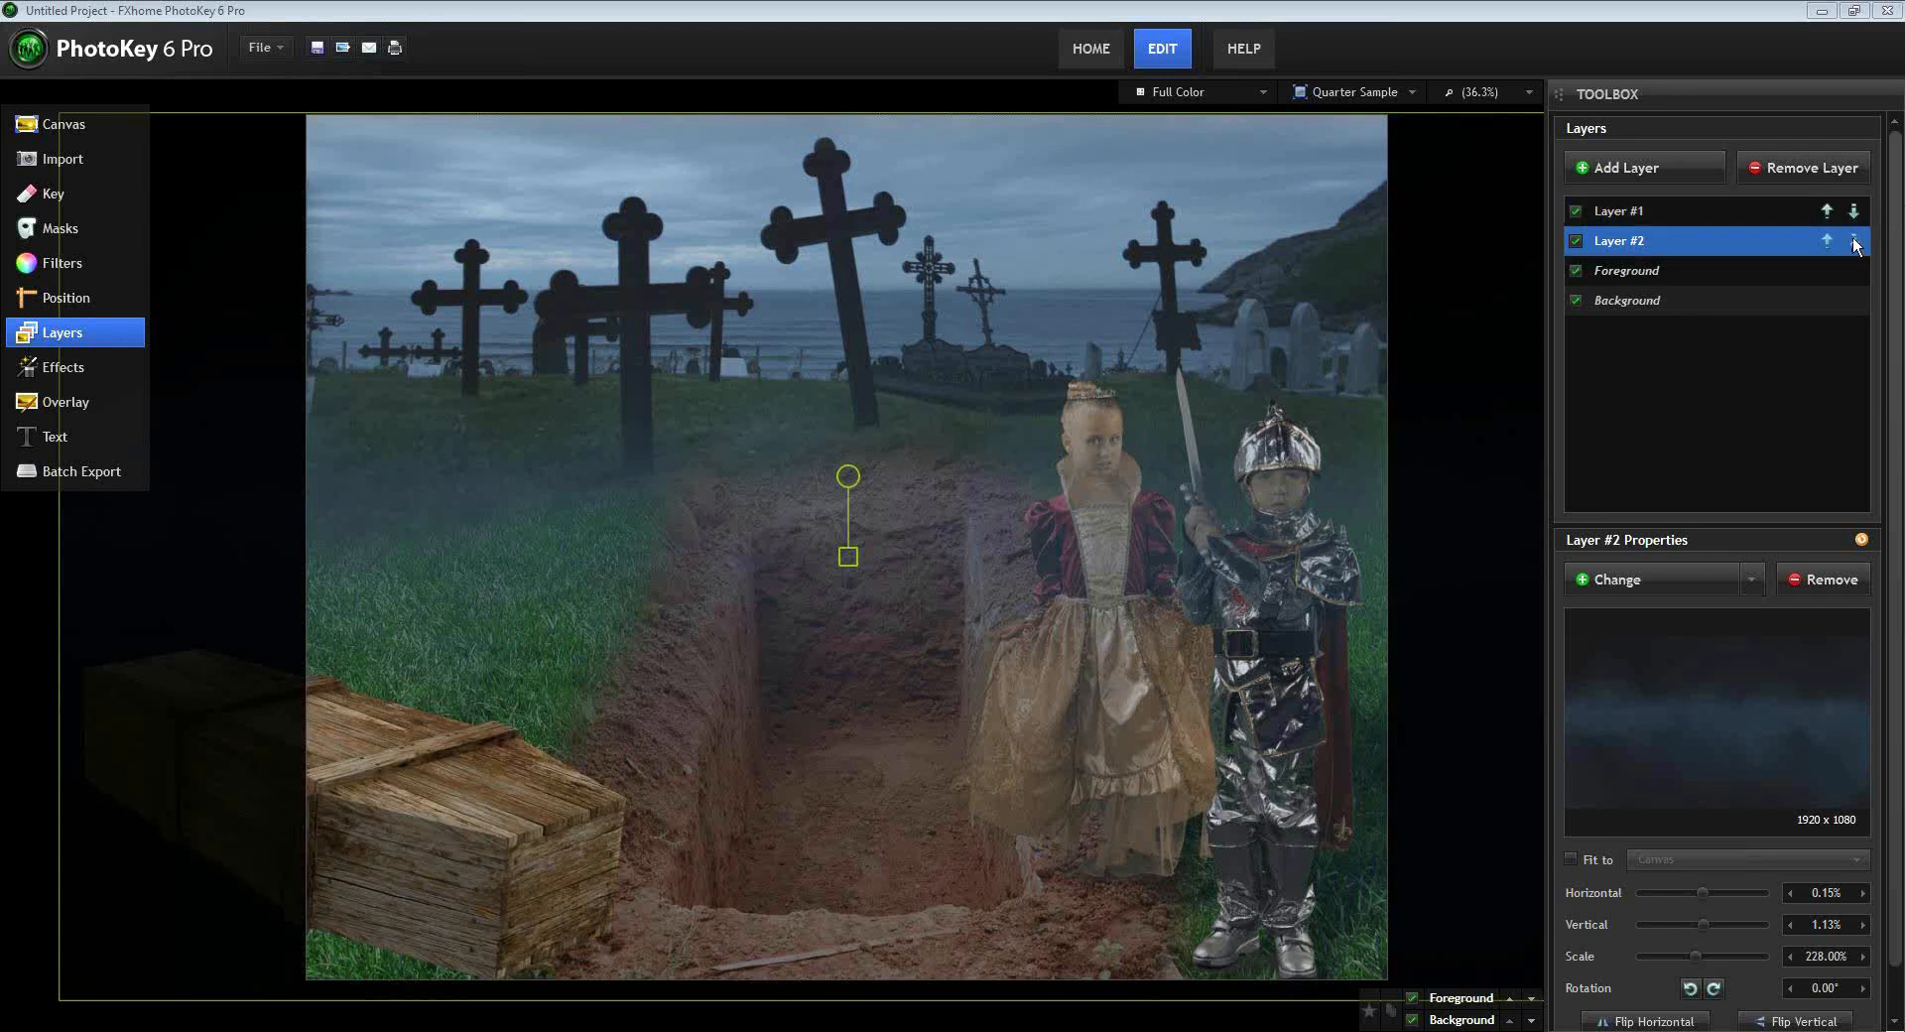
click(1853, 241)
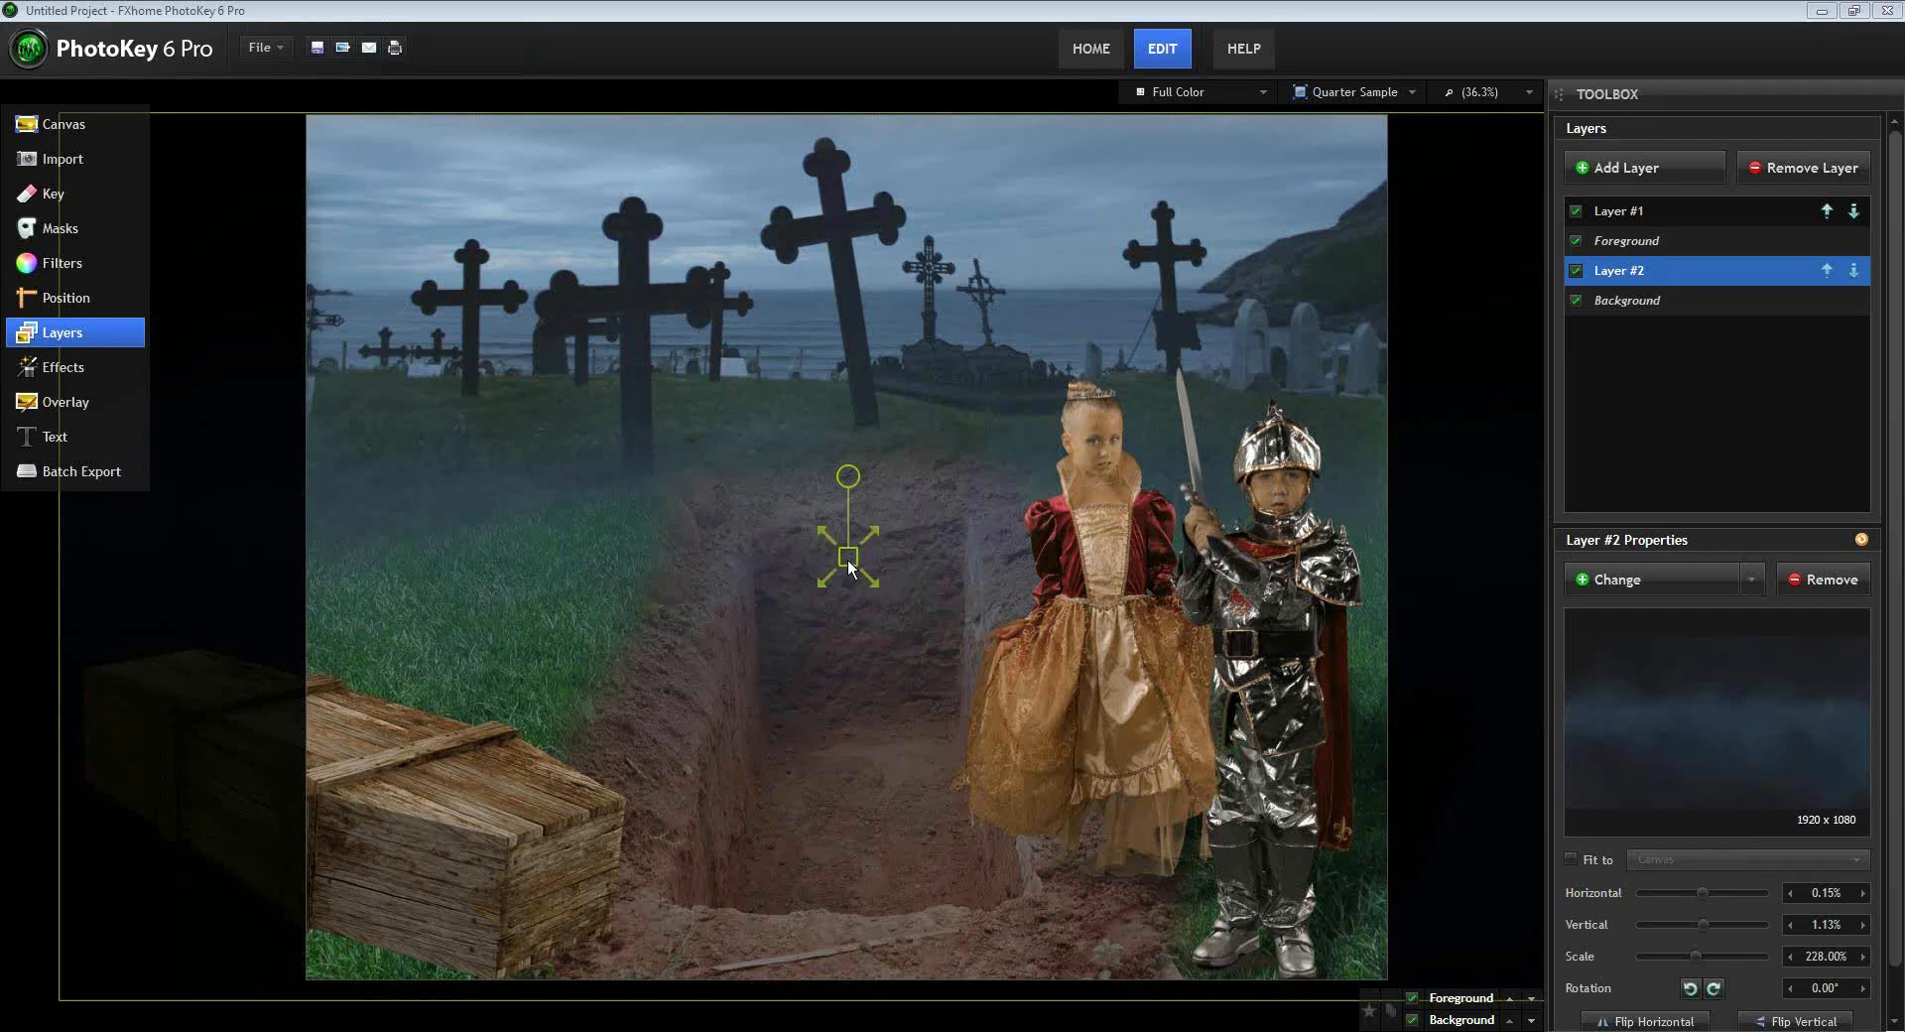
drag(848, 566, 848, 553)
drag(754, 459, 748, 422)
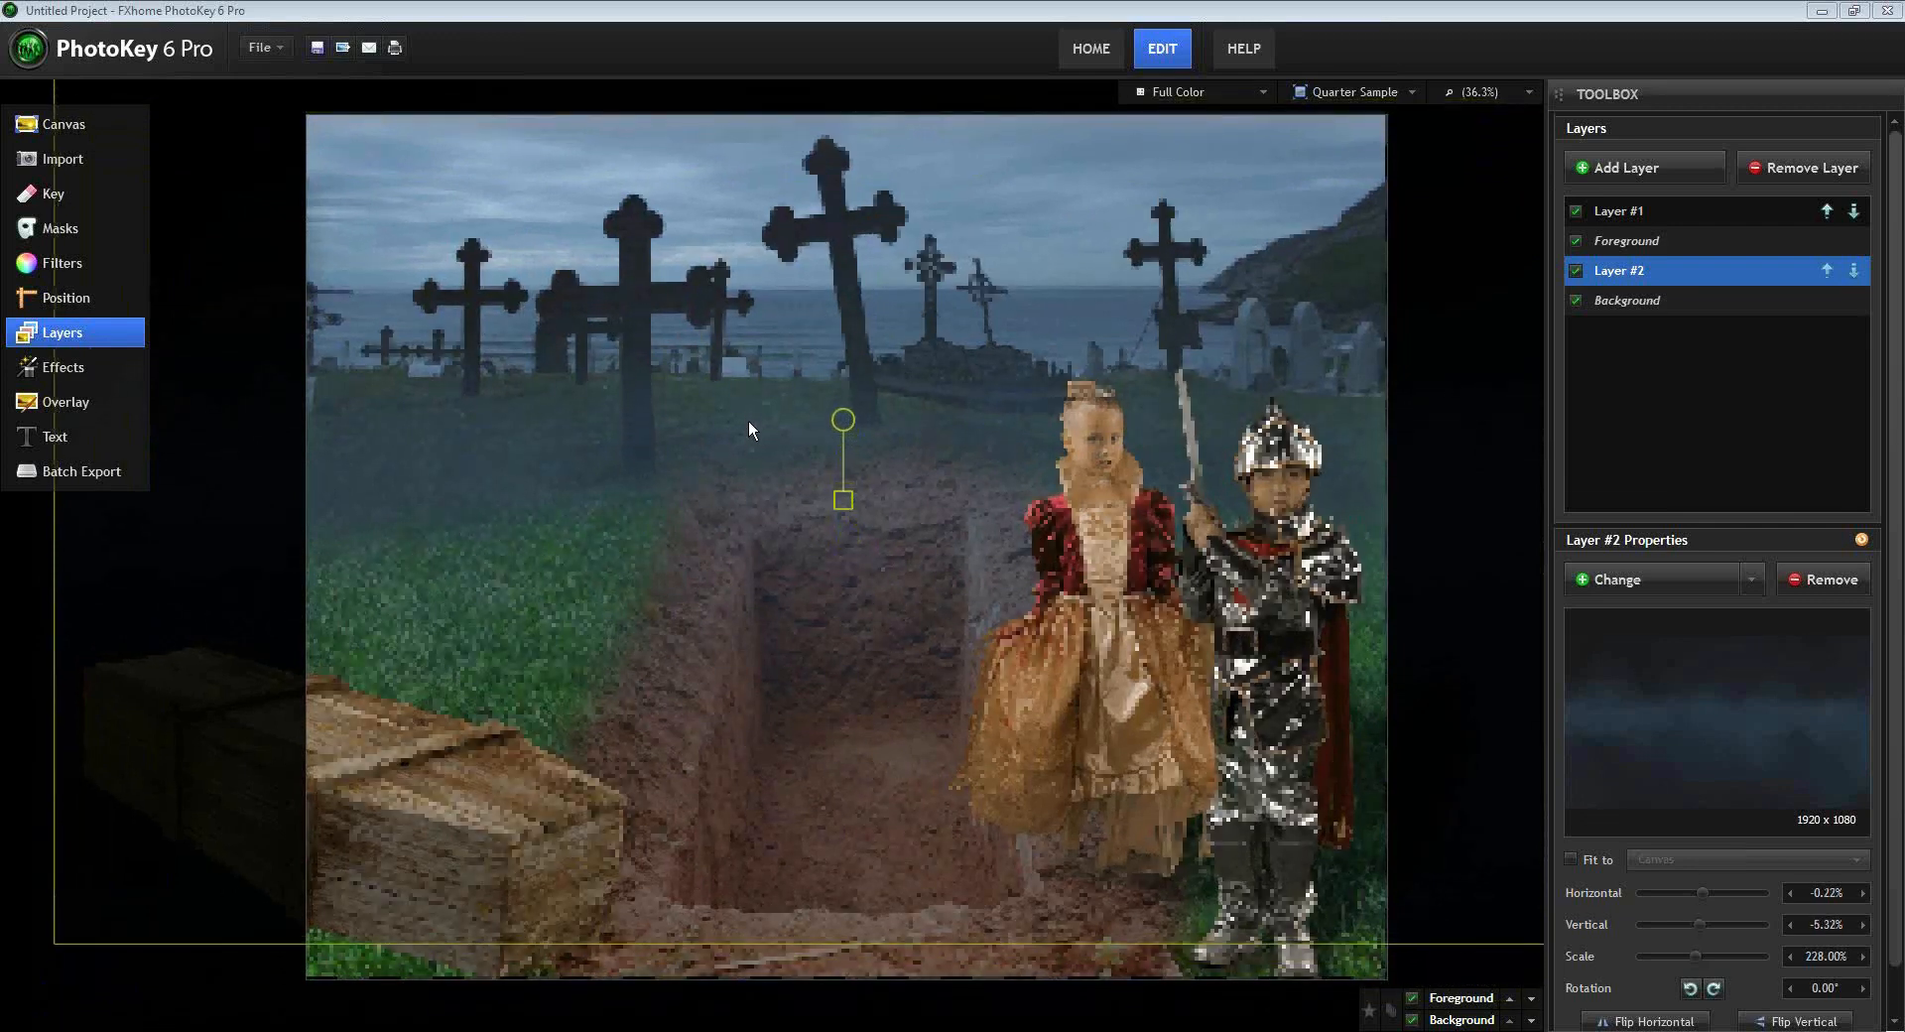
drag(843, 507, 847, 535)
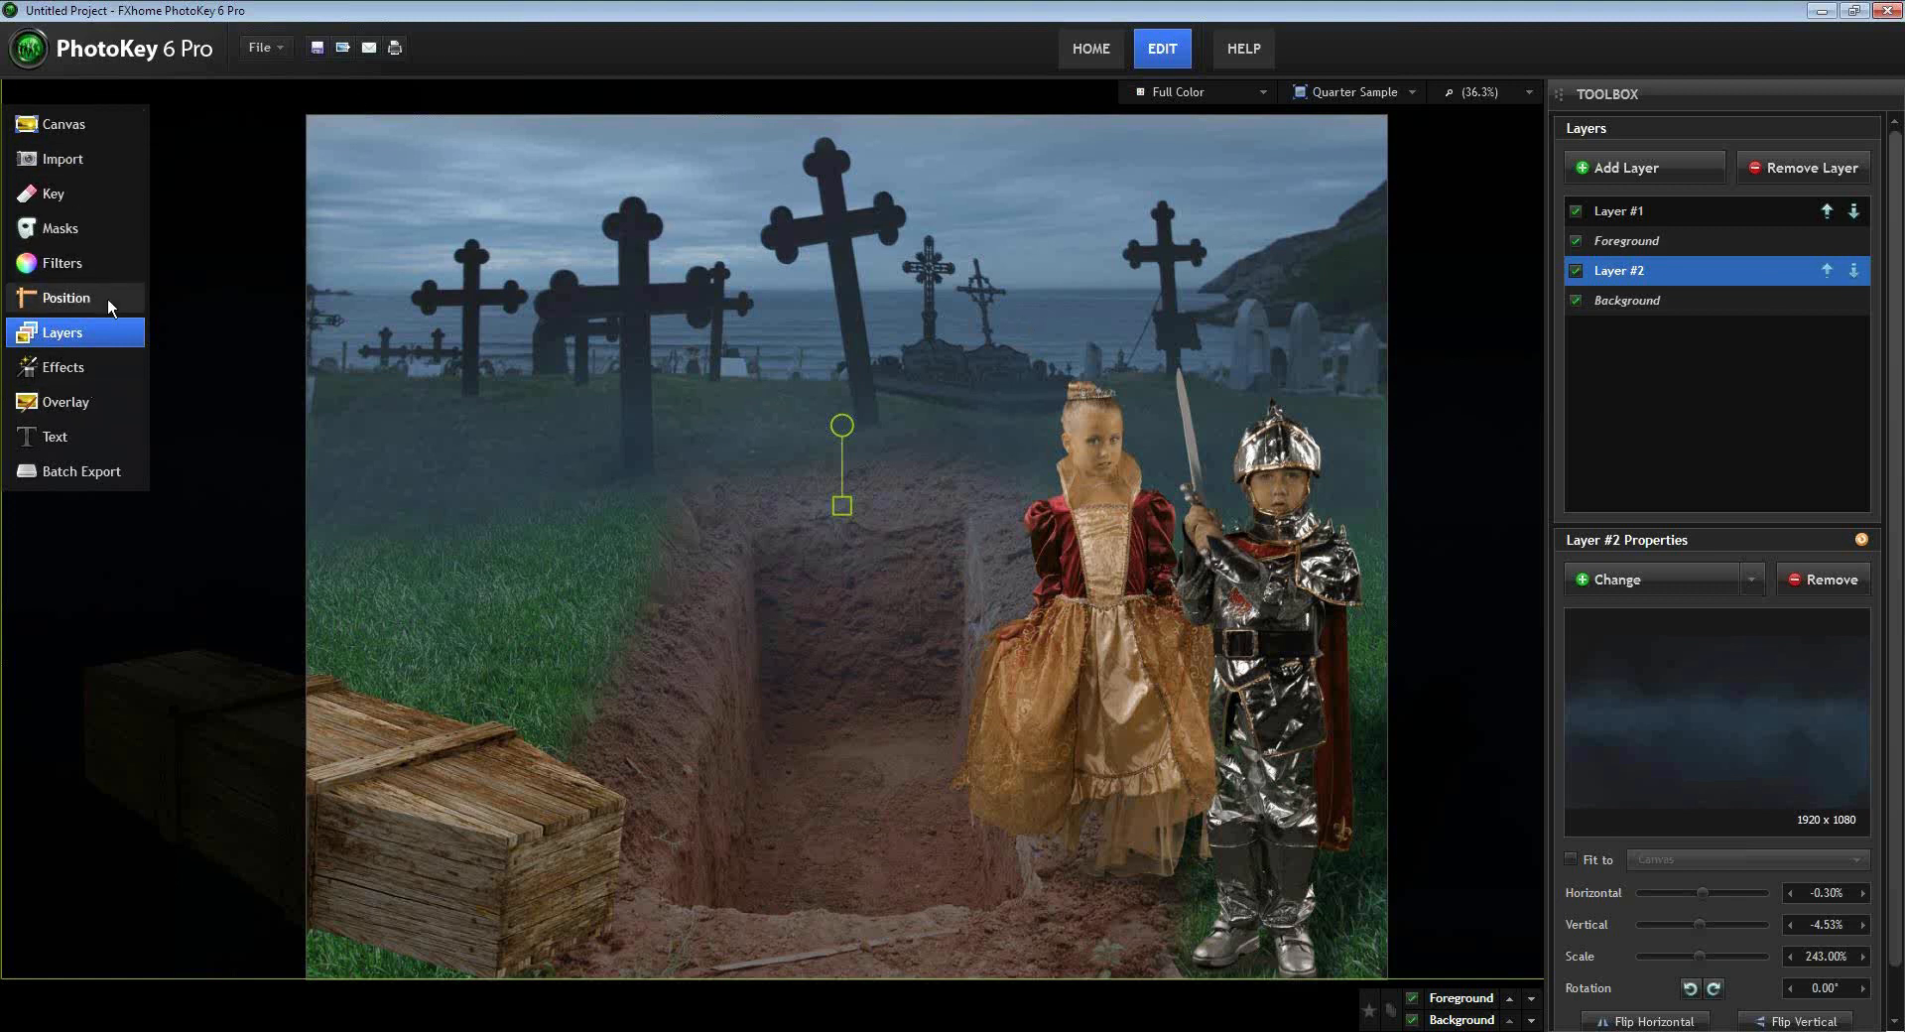
- Apply a Levels filter with Black 8% and White 88% to the background and set its Saturation to 0.80
click(56, 264)
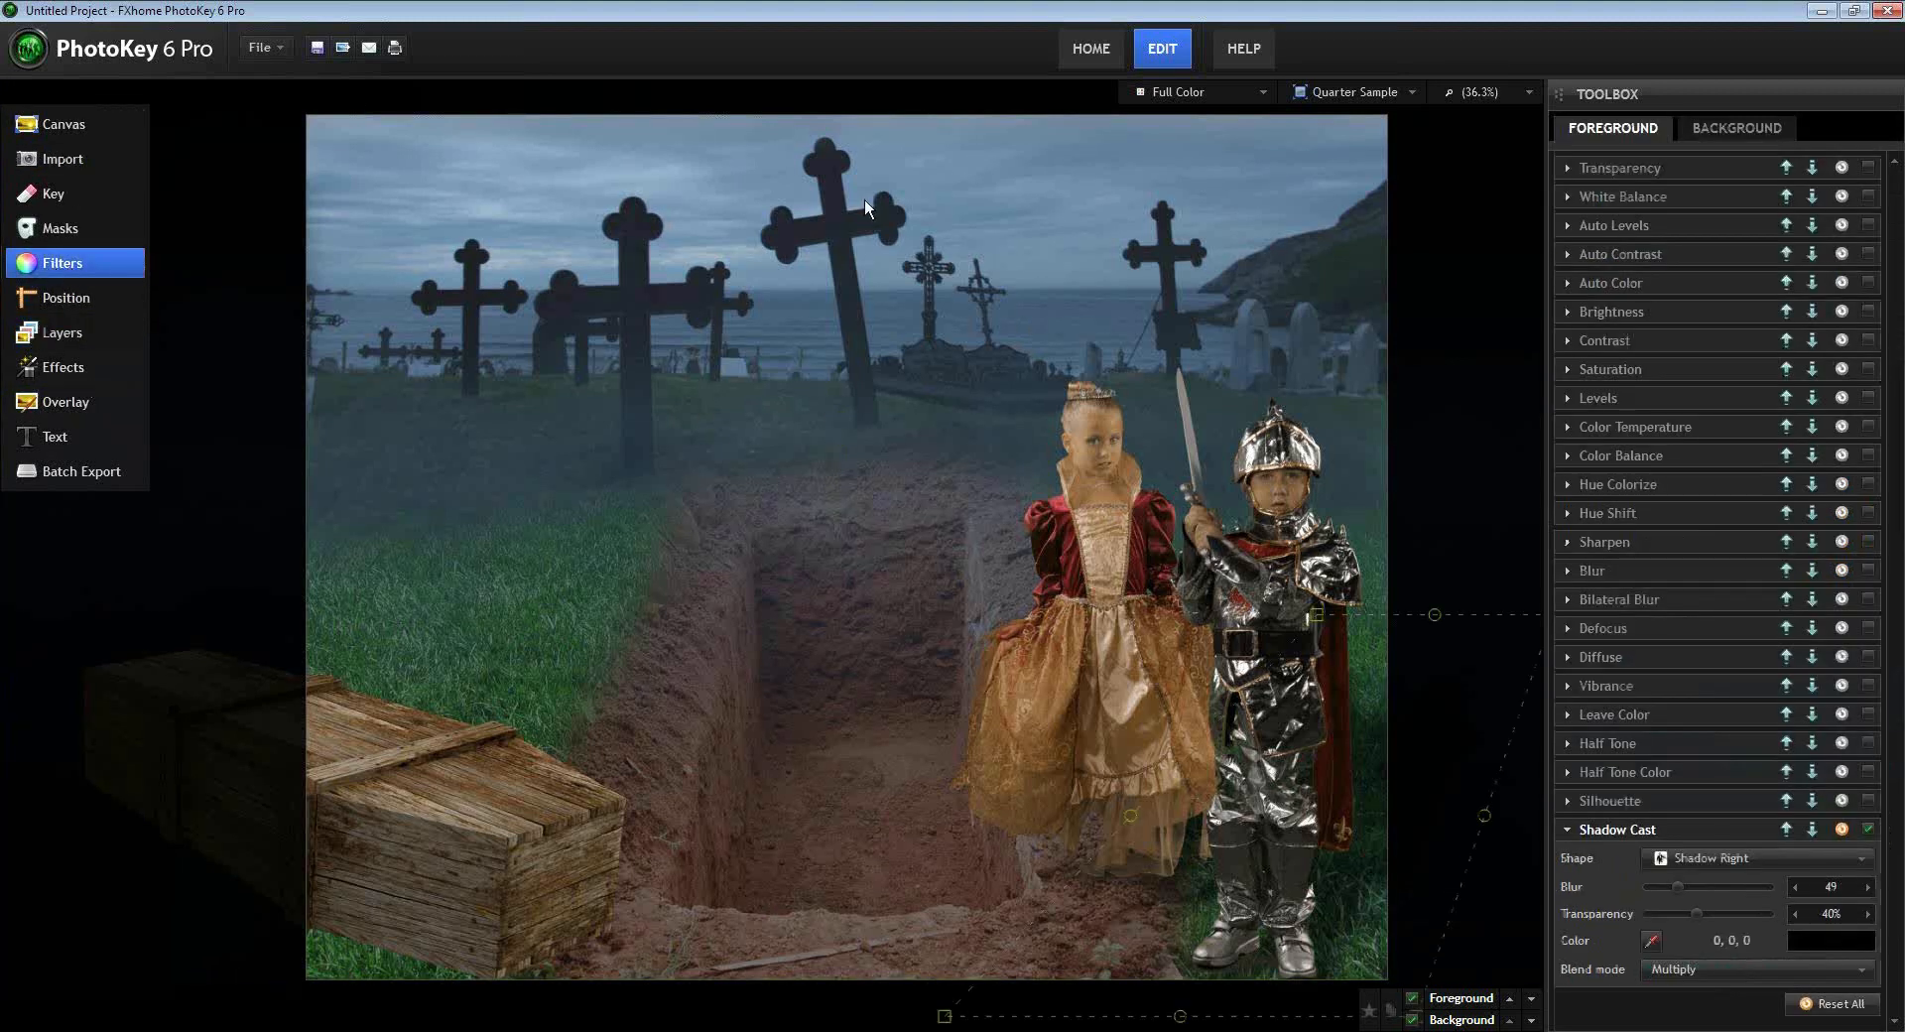
click(1732, 135)
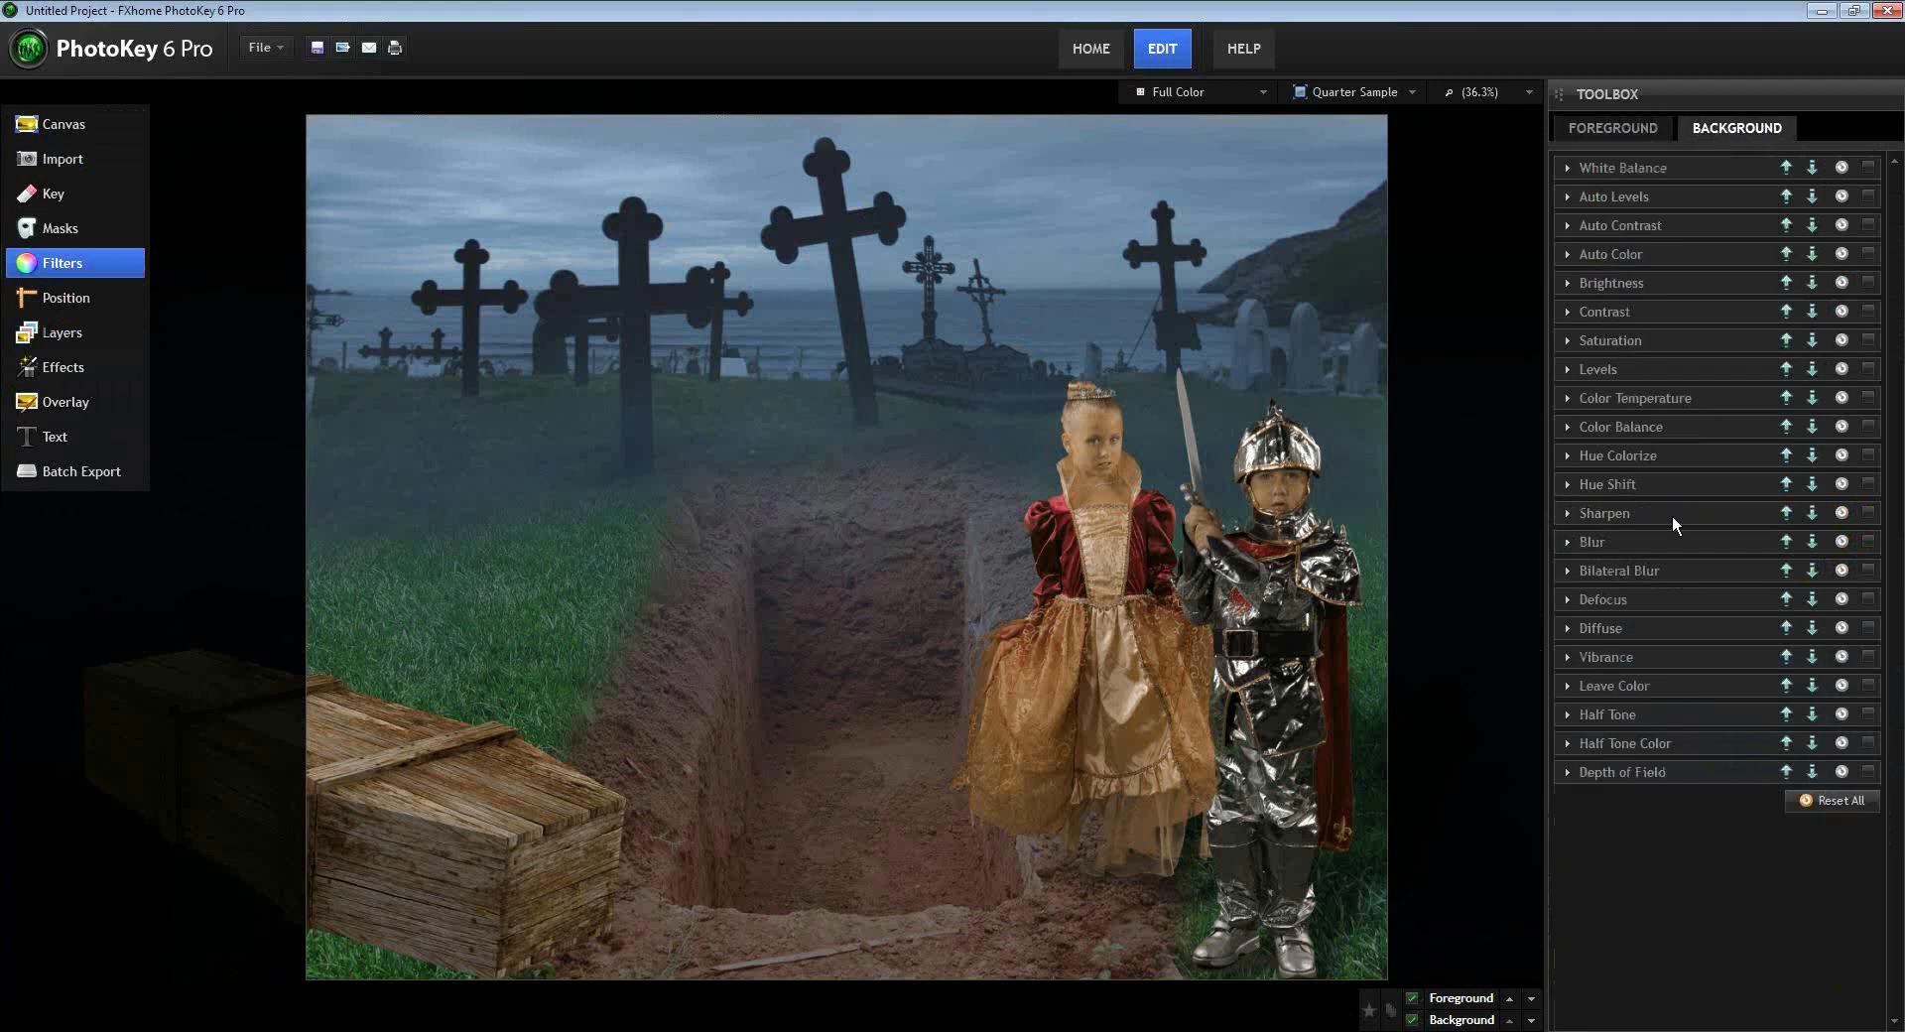
click(1571, 369)
drag(1606, 395, 1633, 401)
drag(1767, 422, 1752, 420)
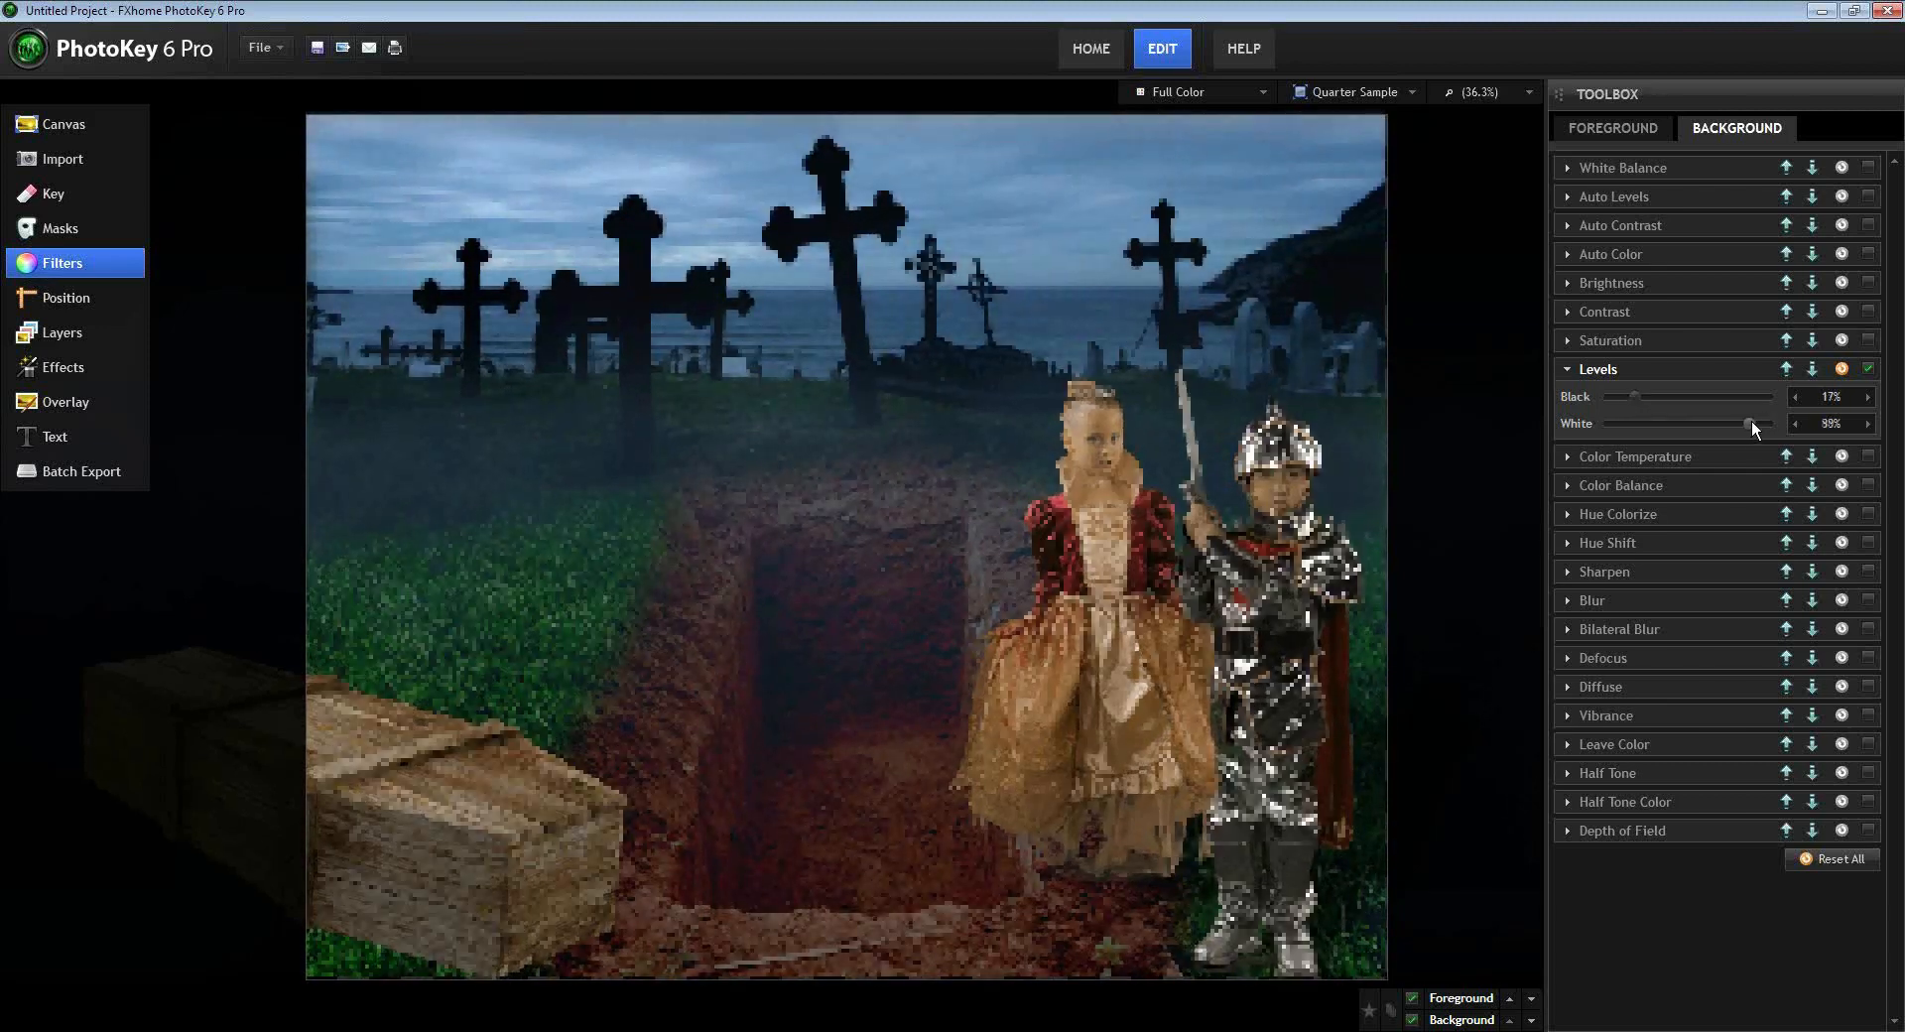
click(1567, 340)
drag(1668, 368, 1617, 427)
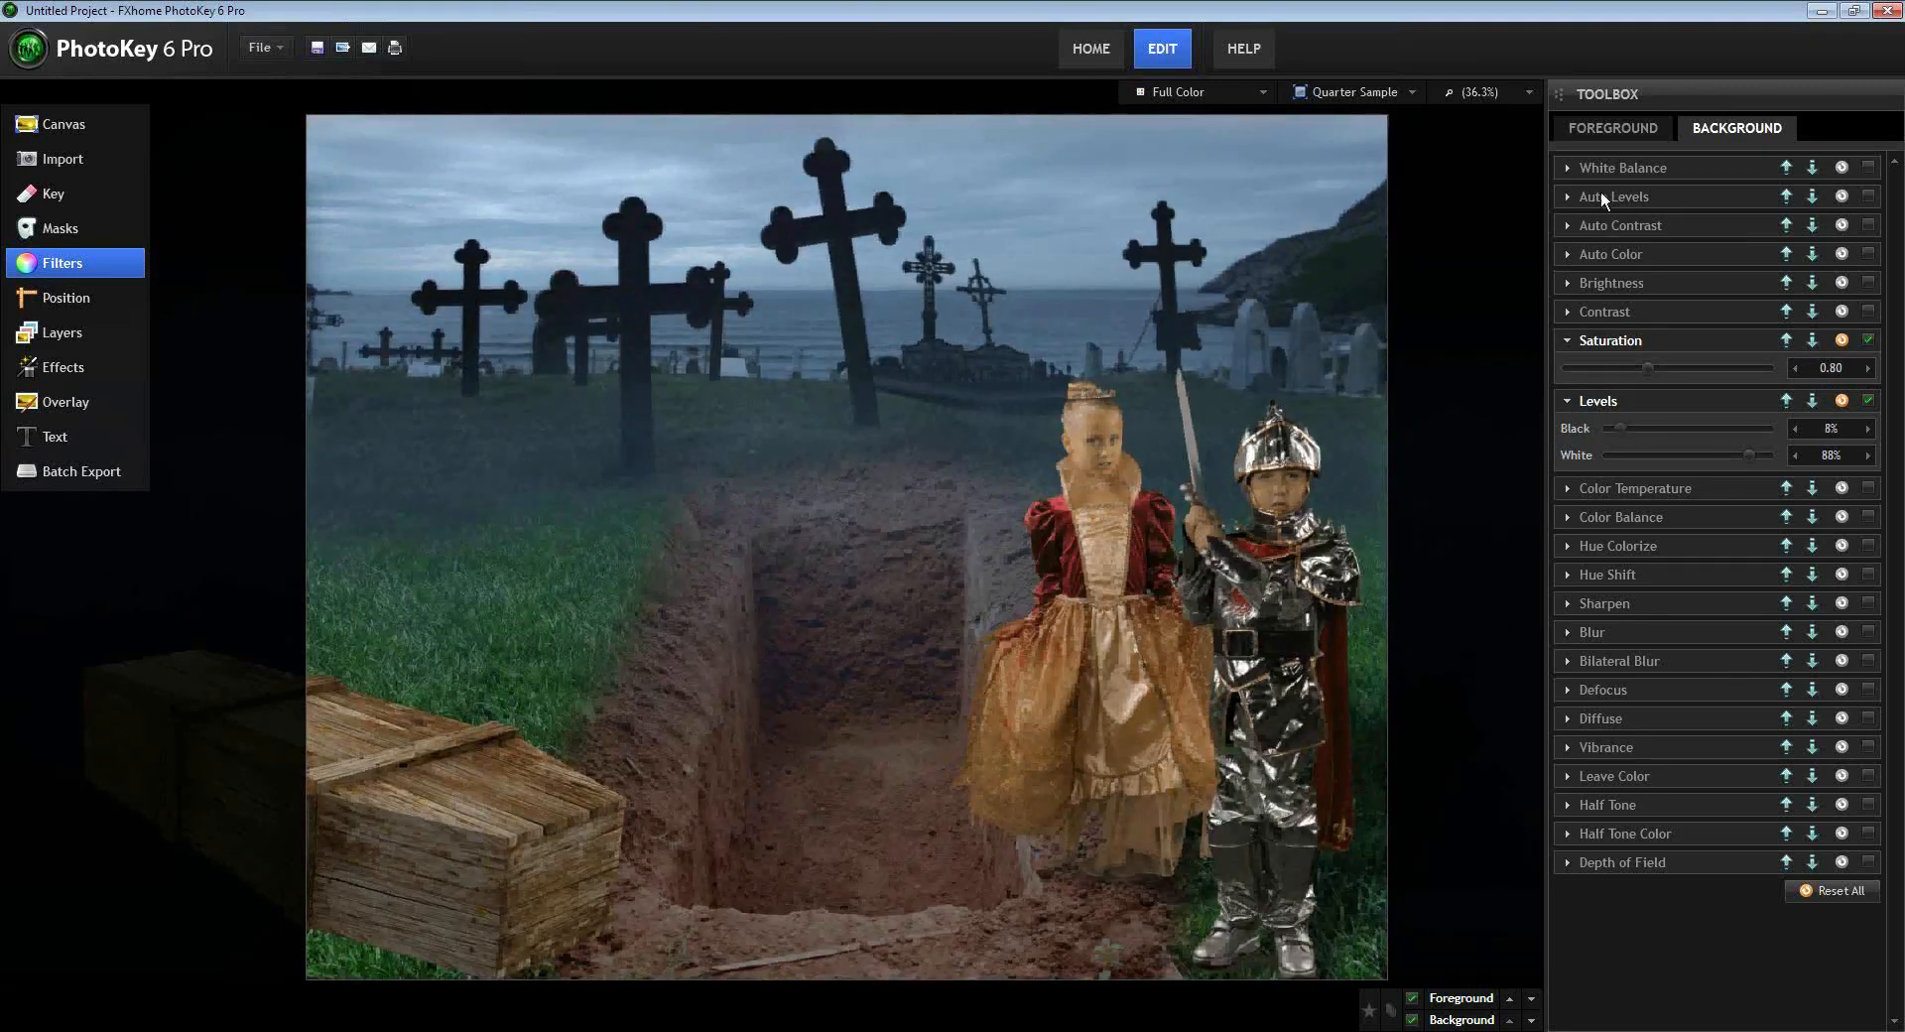
- Apply a Levels filter to the children in the foreground with Black at 9% and White at 93%
click(1612, 127)
click(1566, 398)
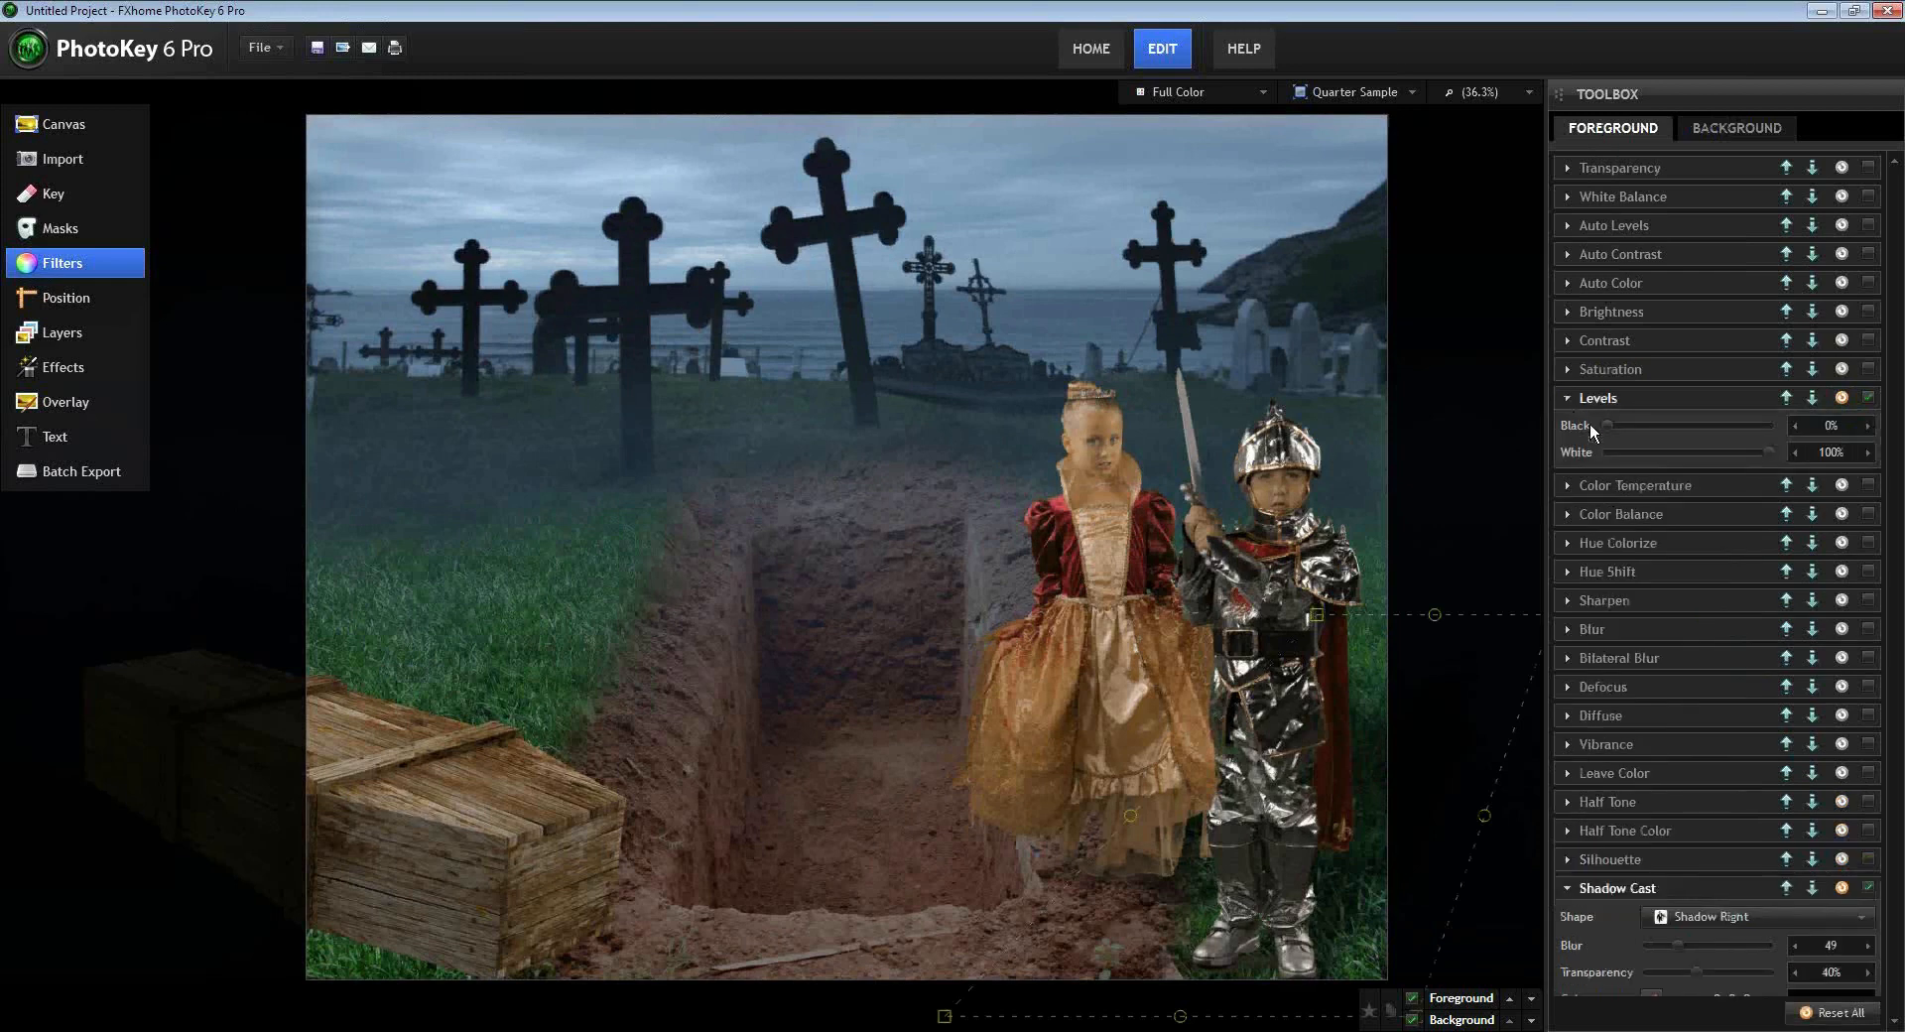
drag(1604, 420, 1621, 421)
drag(1777, 452, 1764, 452)
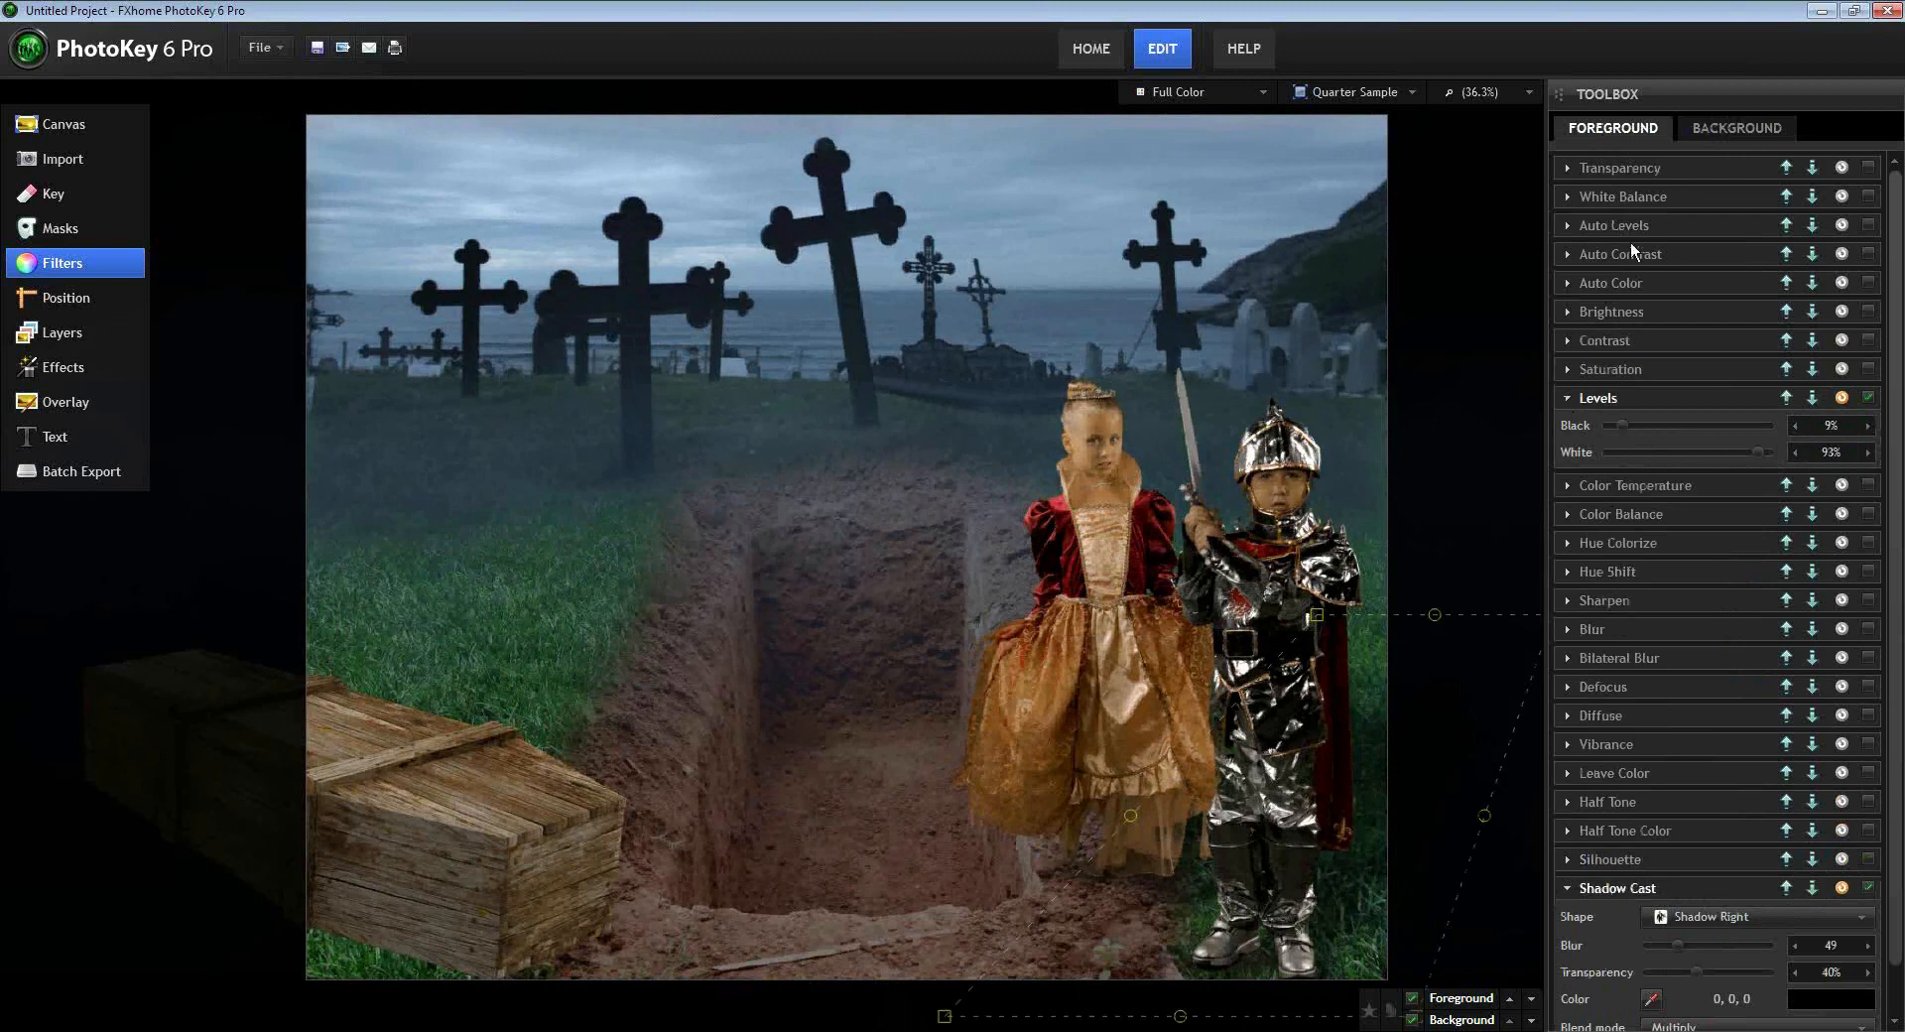
- Lower the Saturation of the foreground children and set the background's Saturation to 0.53
click(1568, 370)
drag(1663, 393, 1617, 368)
click(1731, 129)
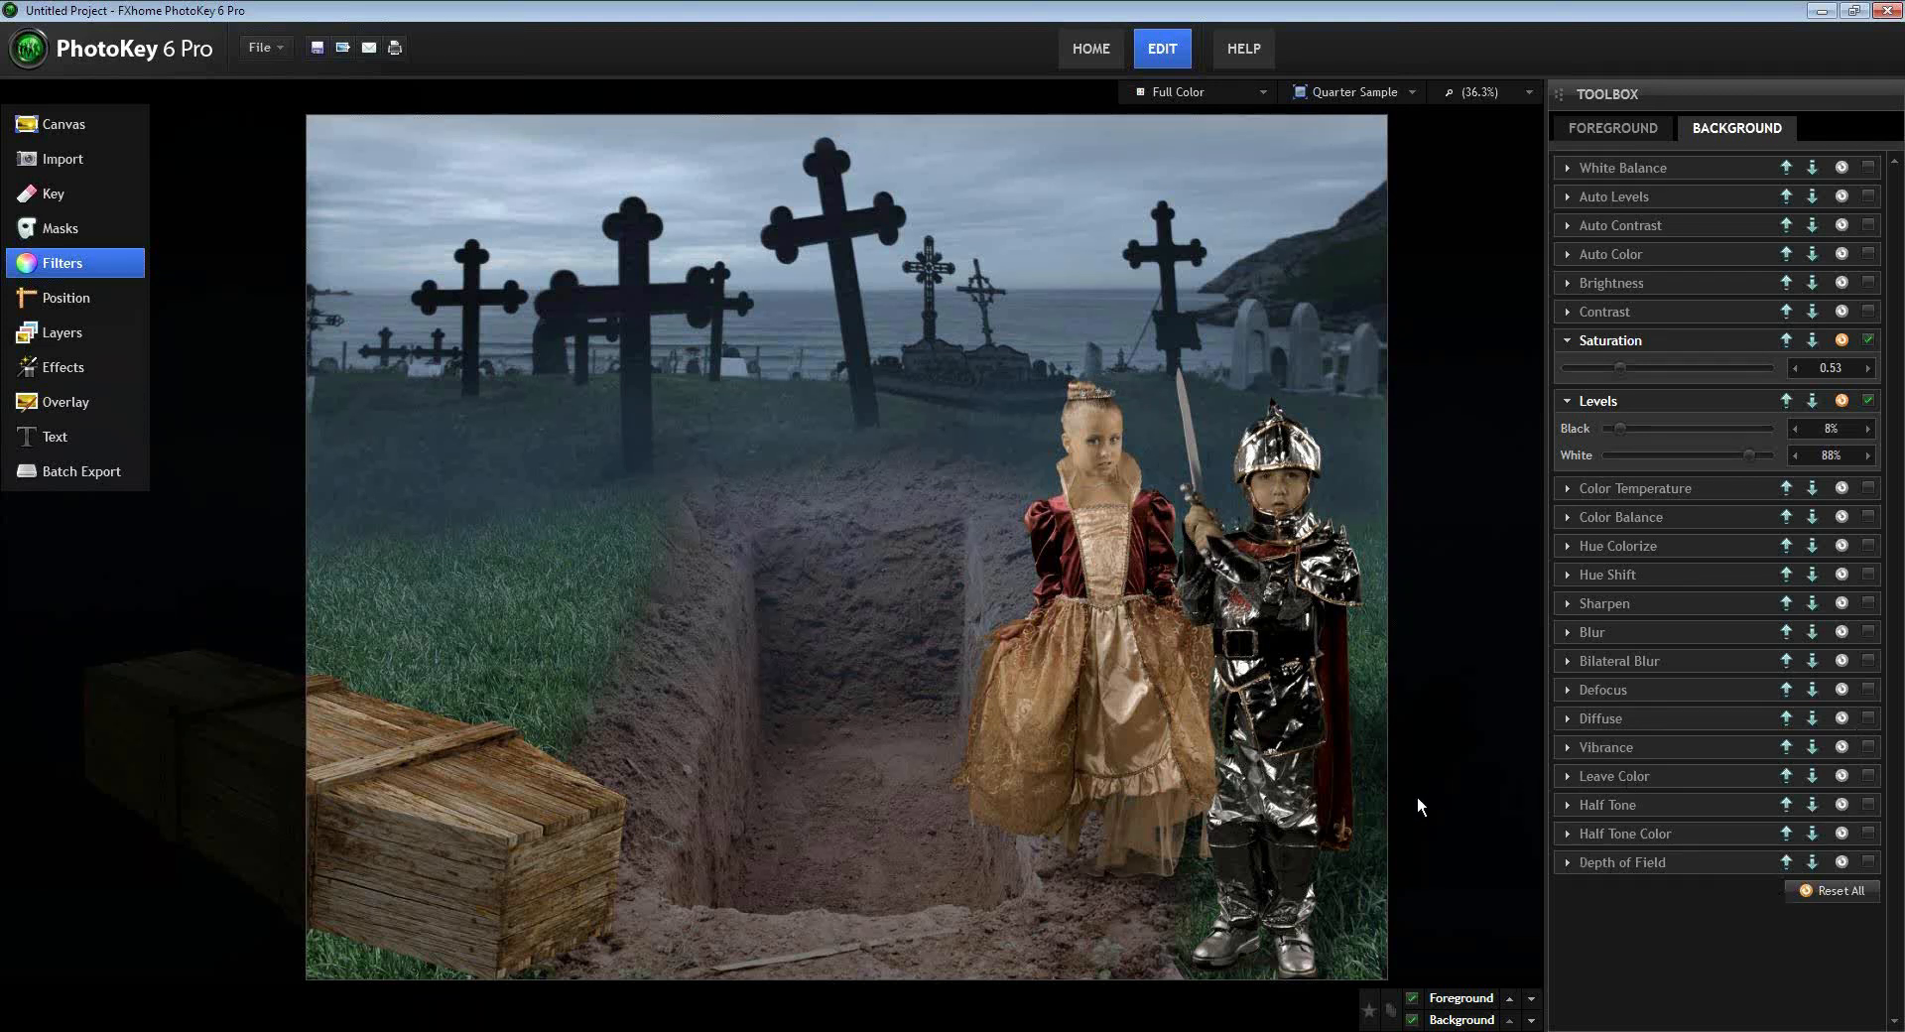
- Apply a horizontal Depth of Field filter to the background with its focus at 50.46% and 91.86% and Blur at 11
click(1567, 862)
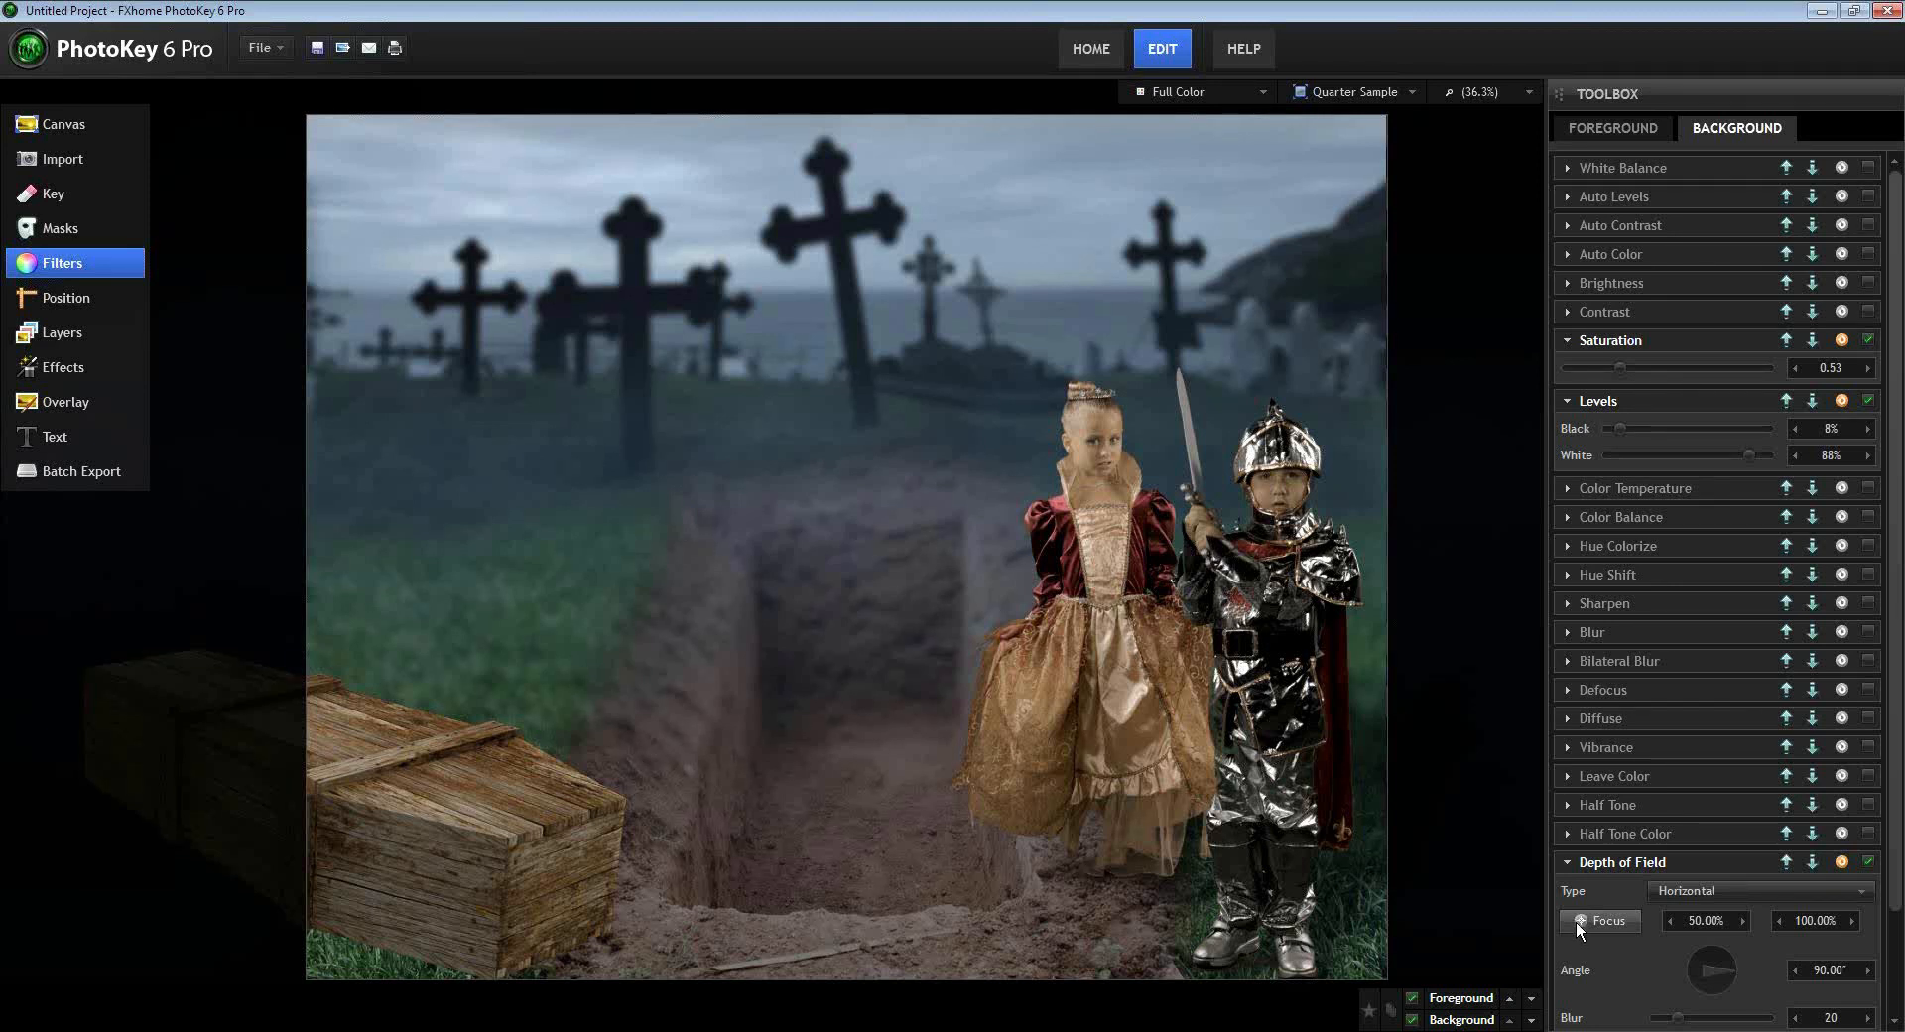
click(1585, 920)
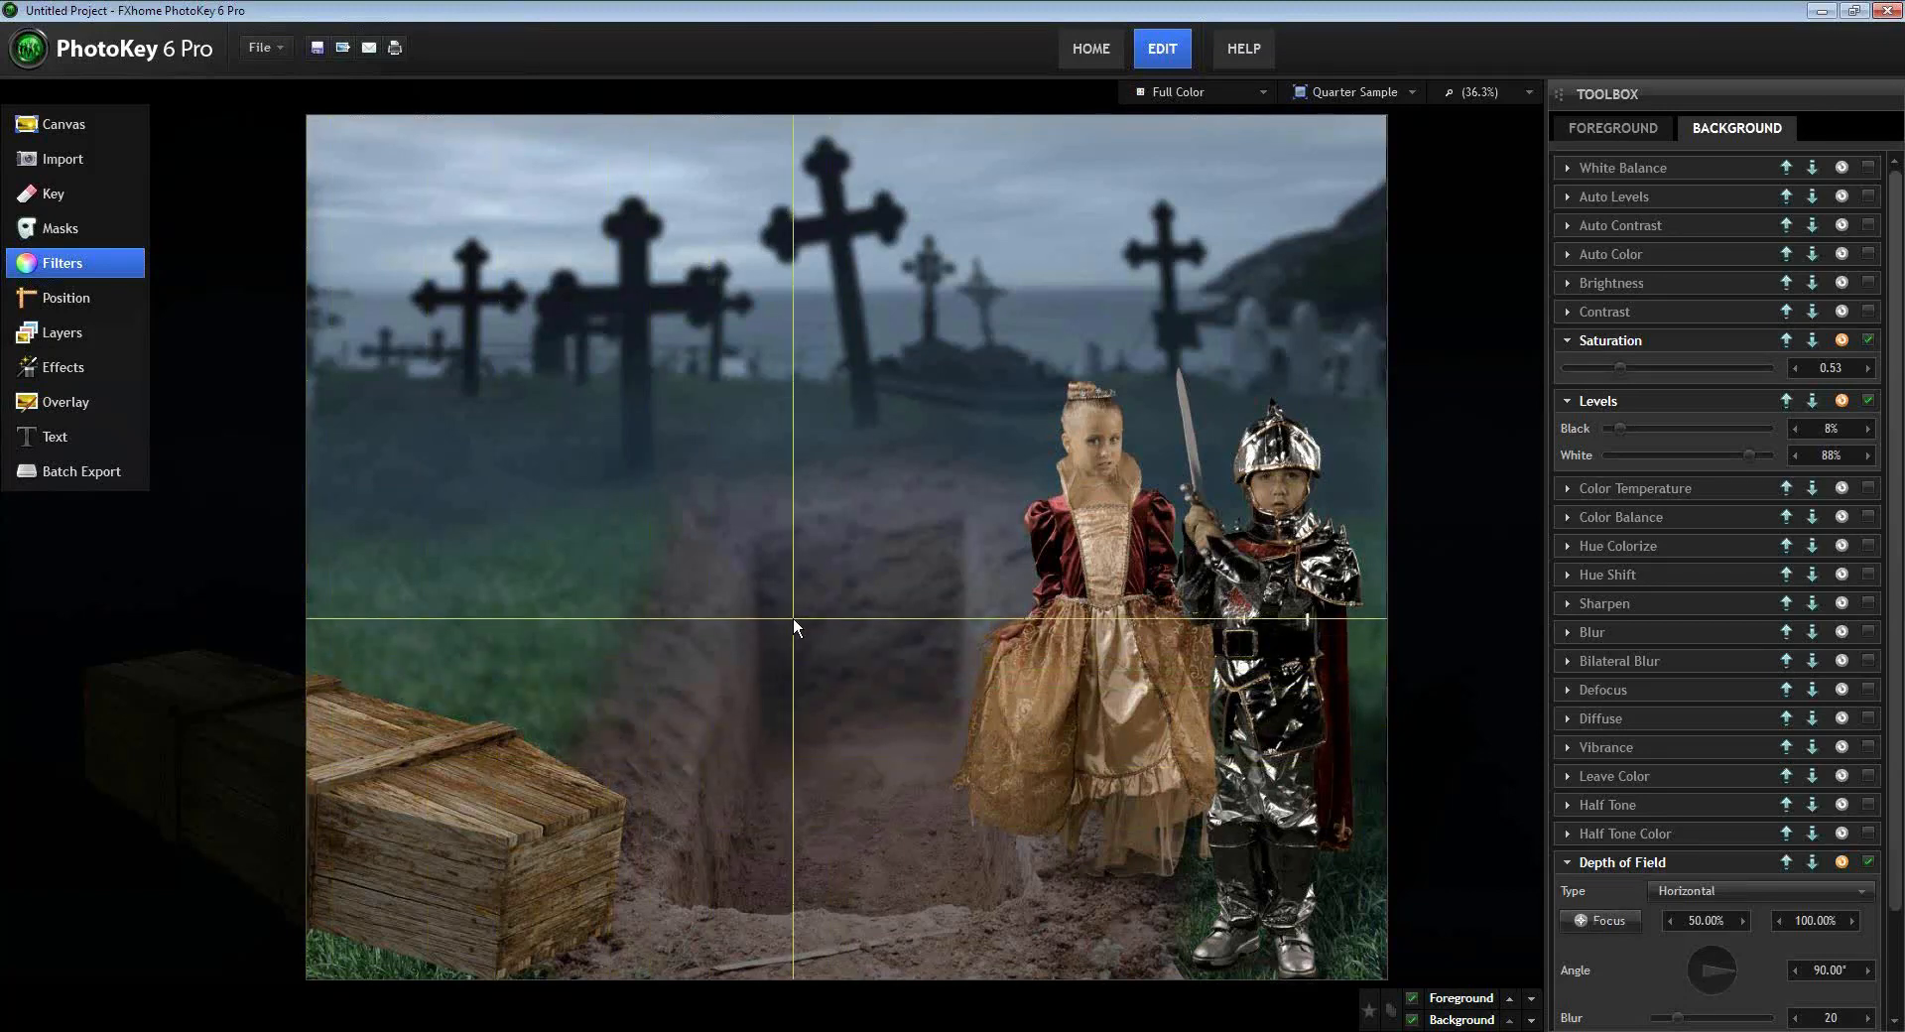
click(854, 615)
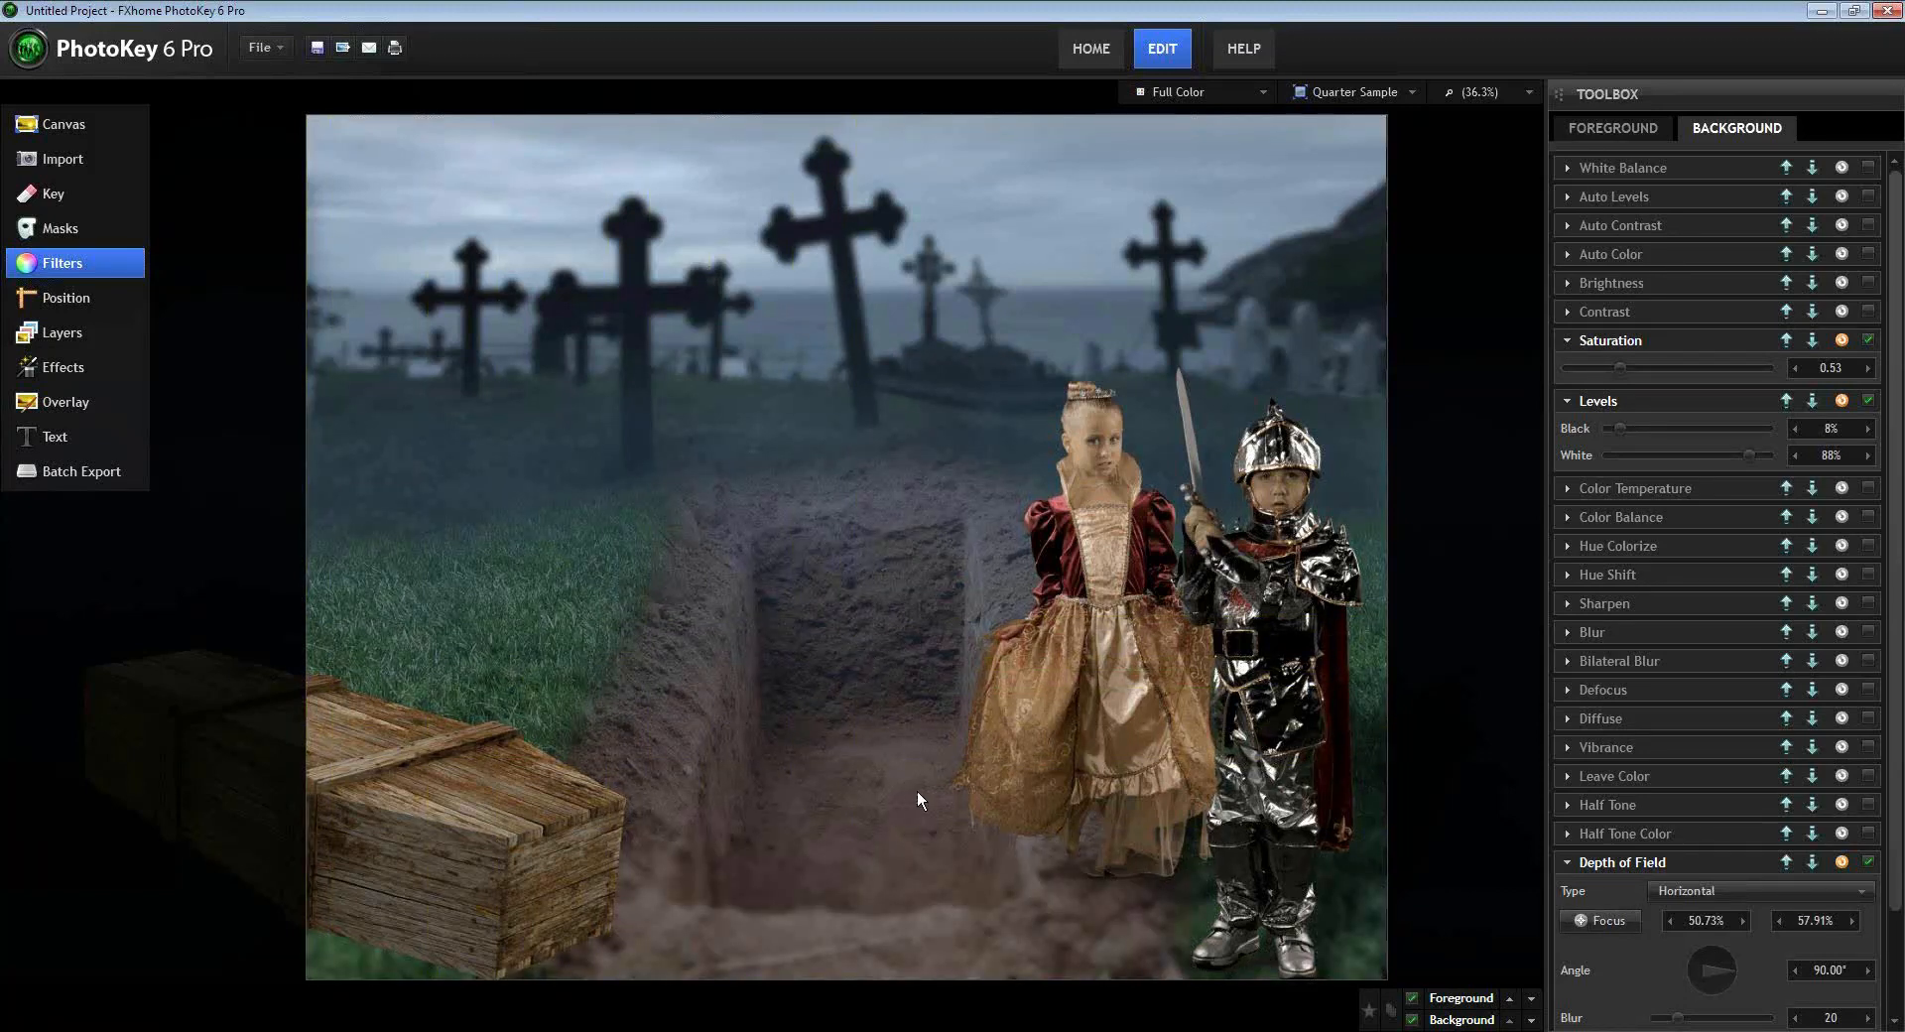
click(1581, 911)
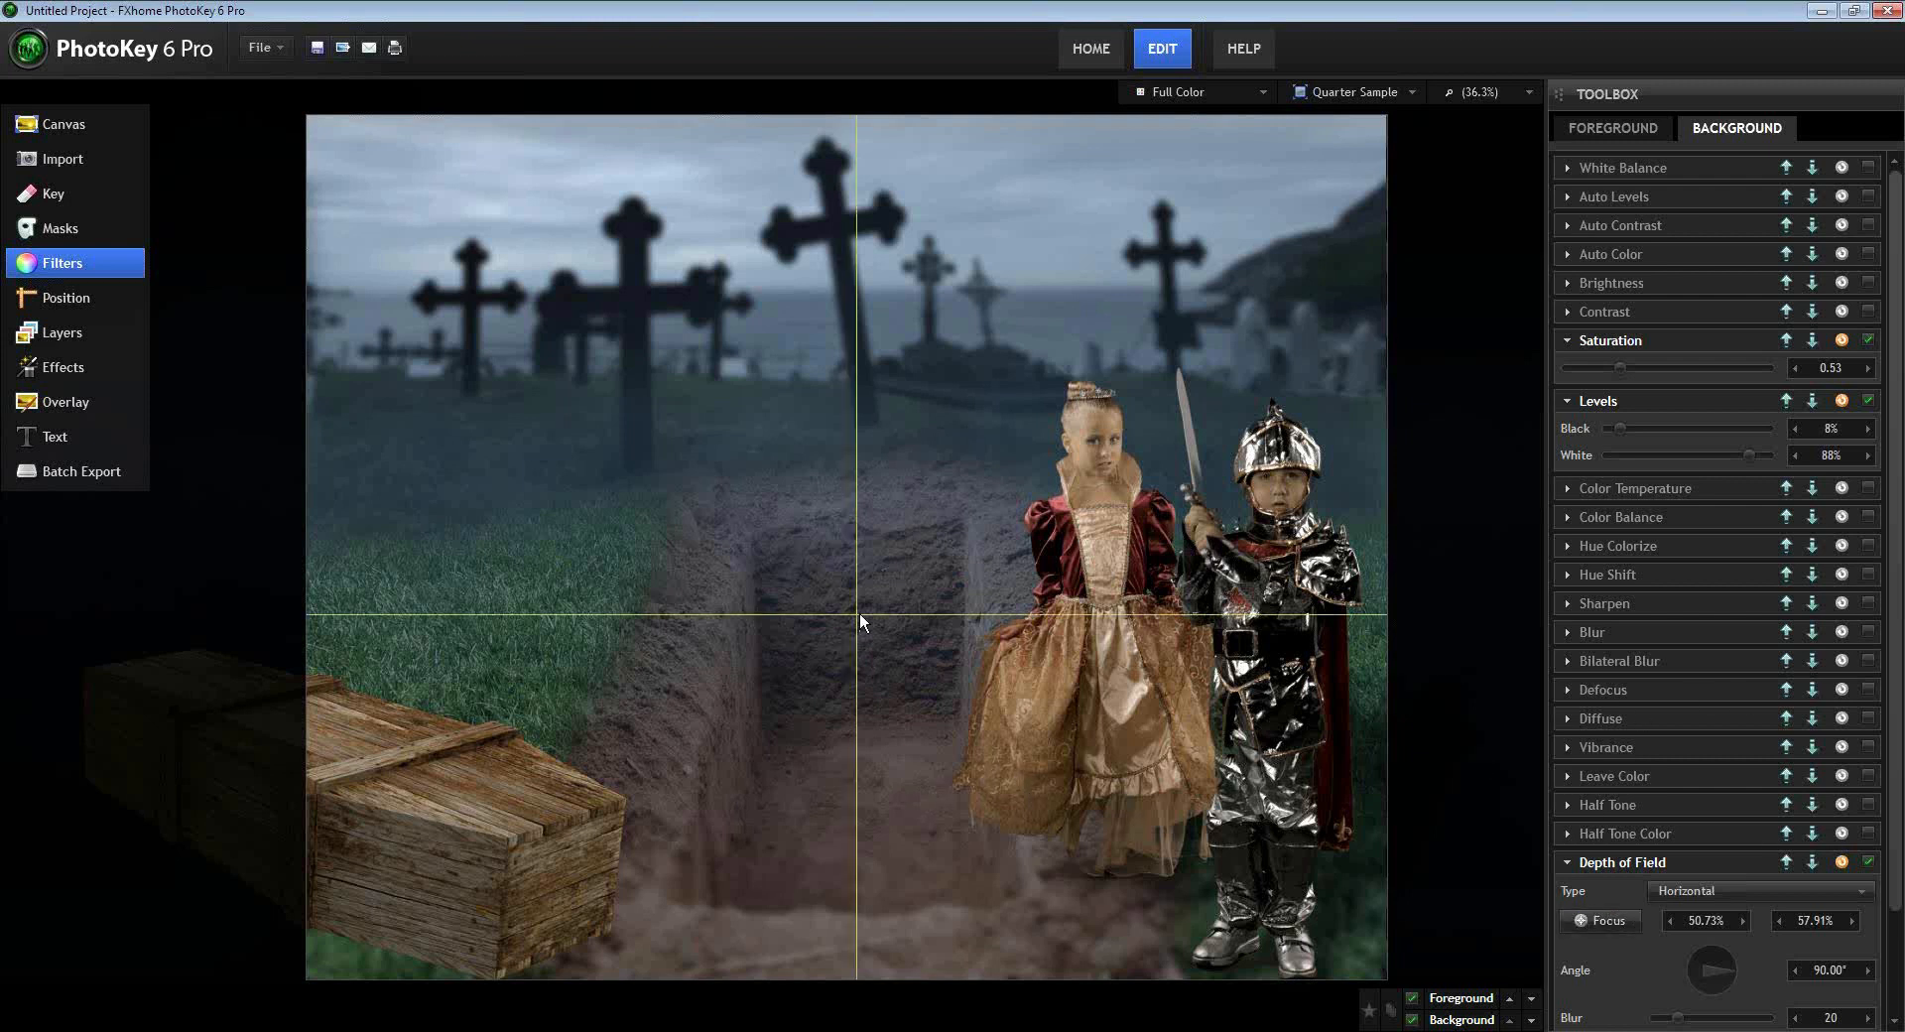
click(865, 905)
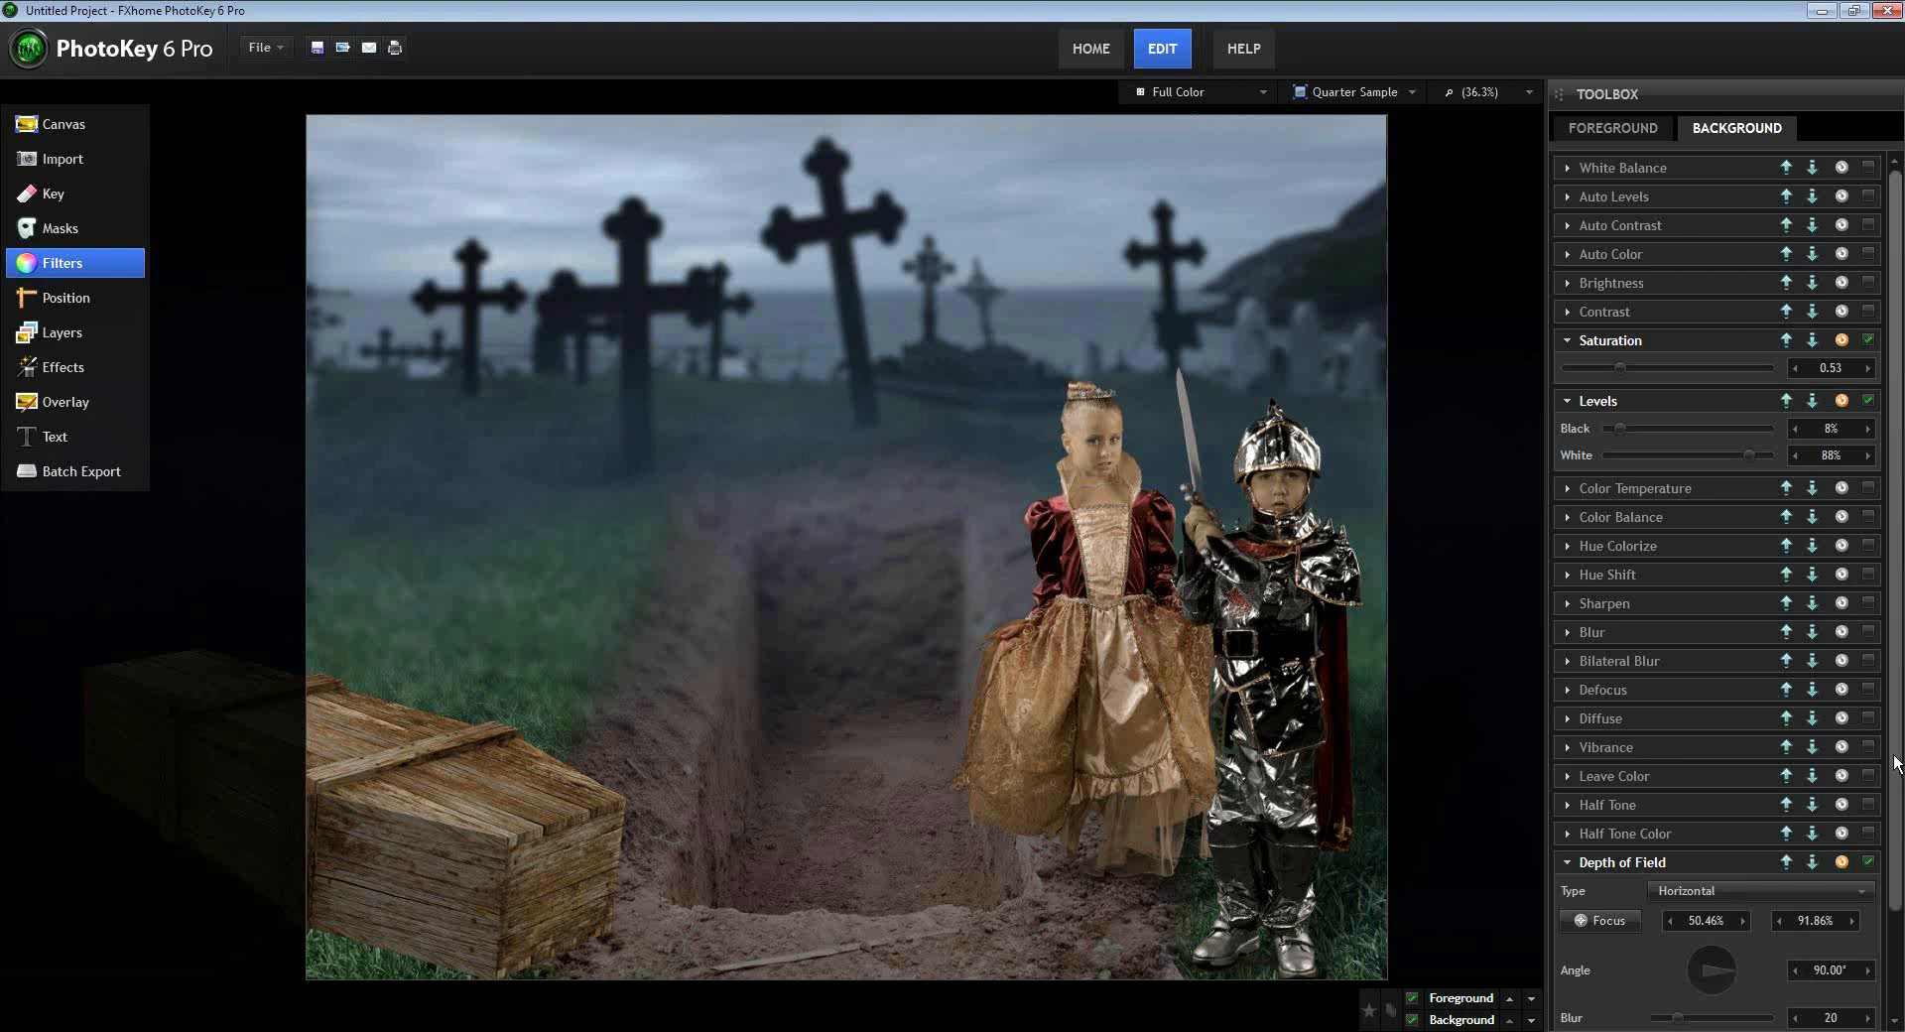
scroll(1894, 762, down, 3)
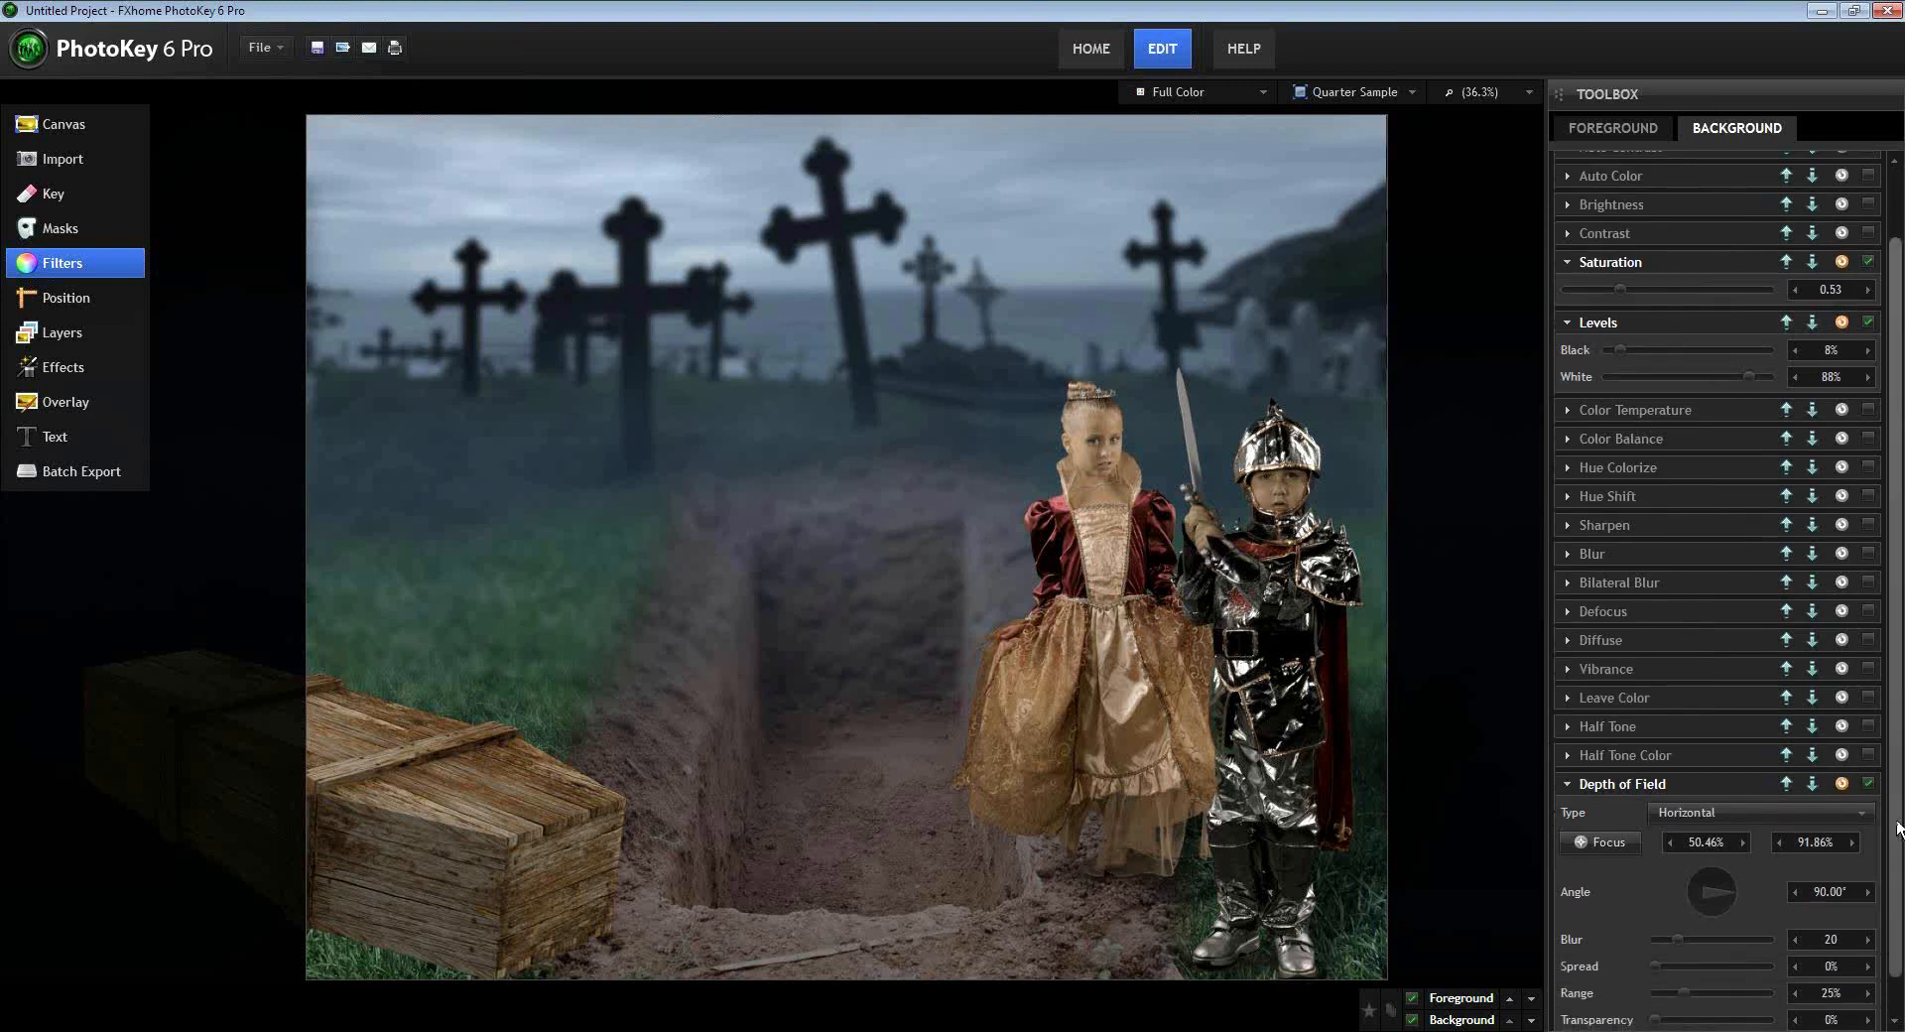
scroll(1896, 831, down, 1)
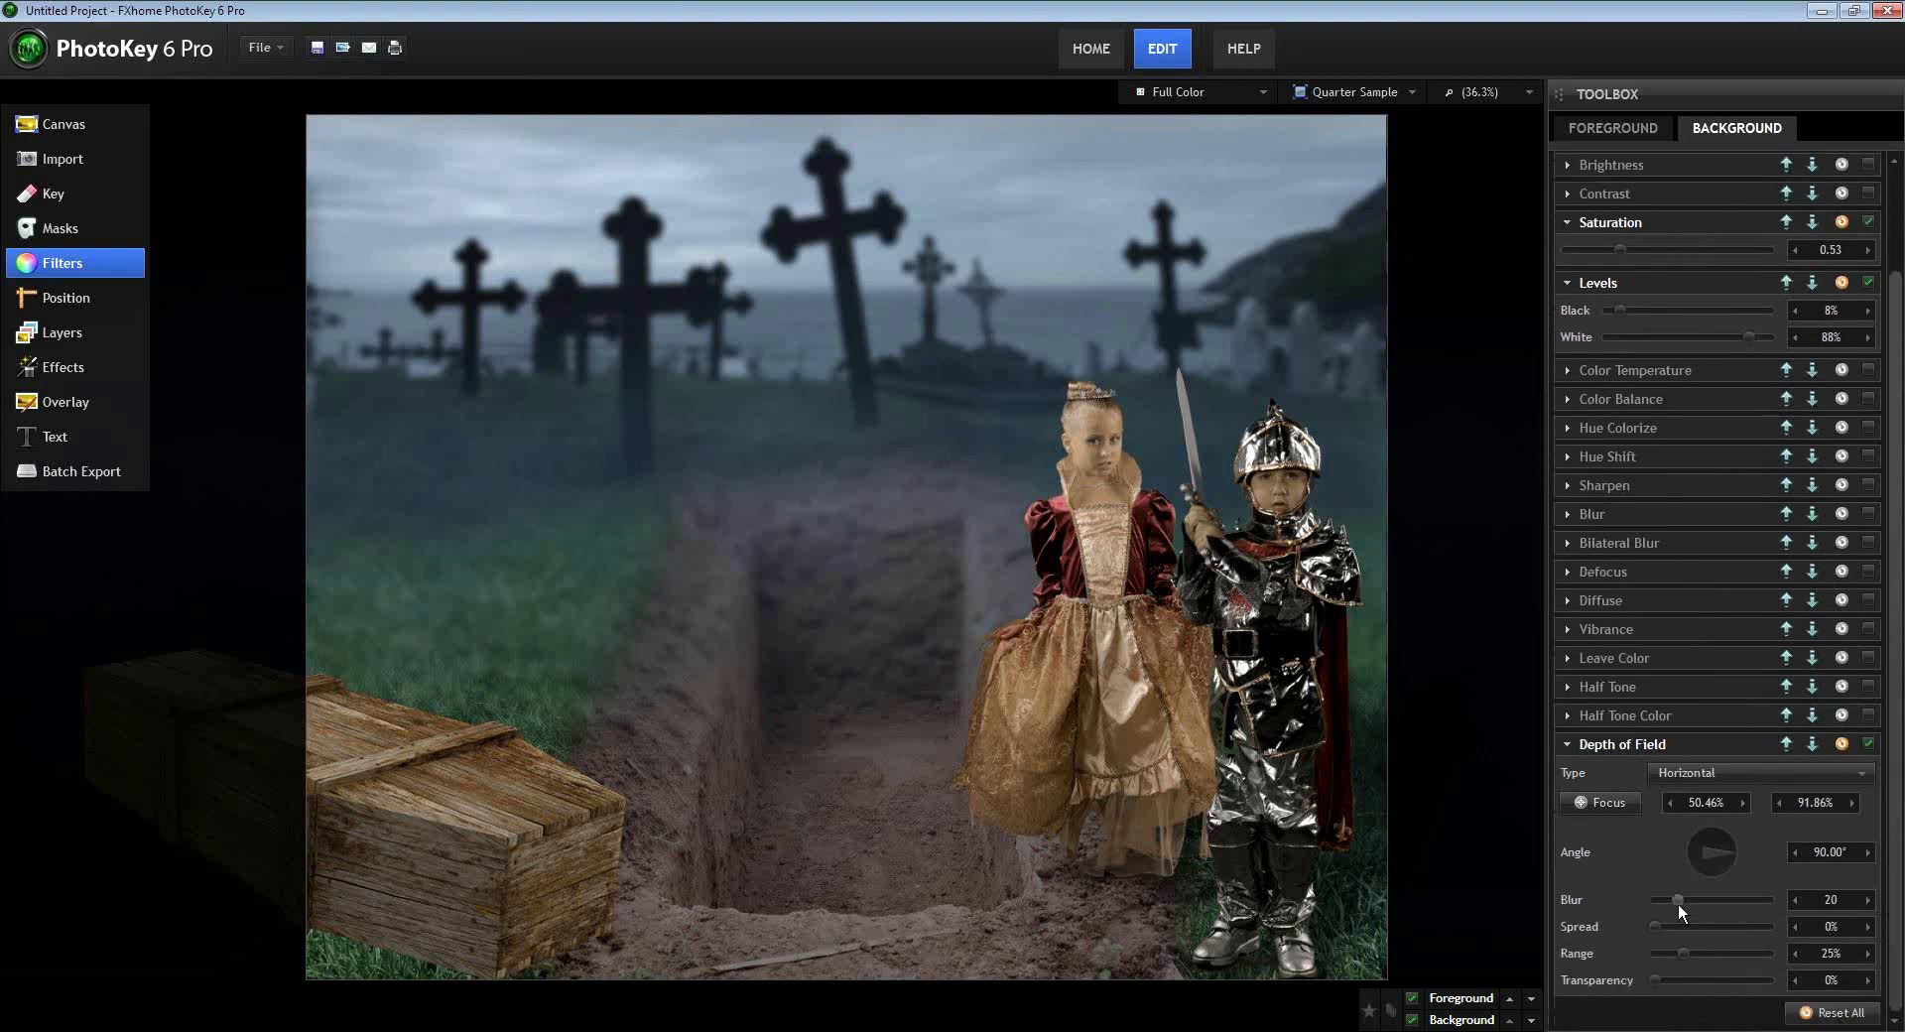
drag(1677, 902, 1663, 902)
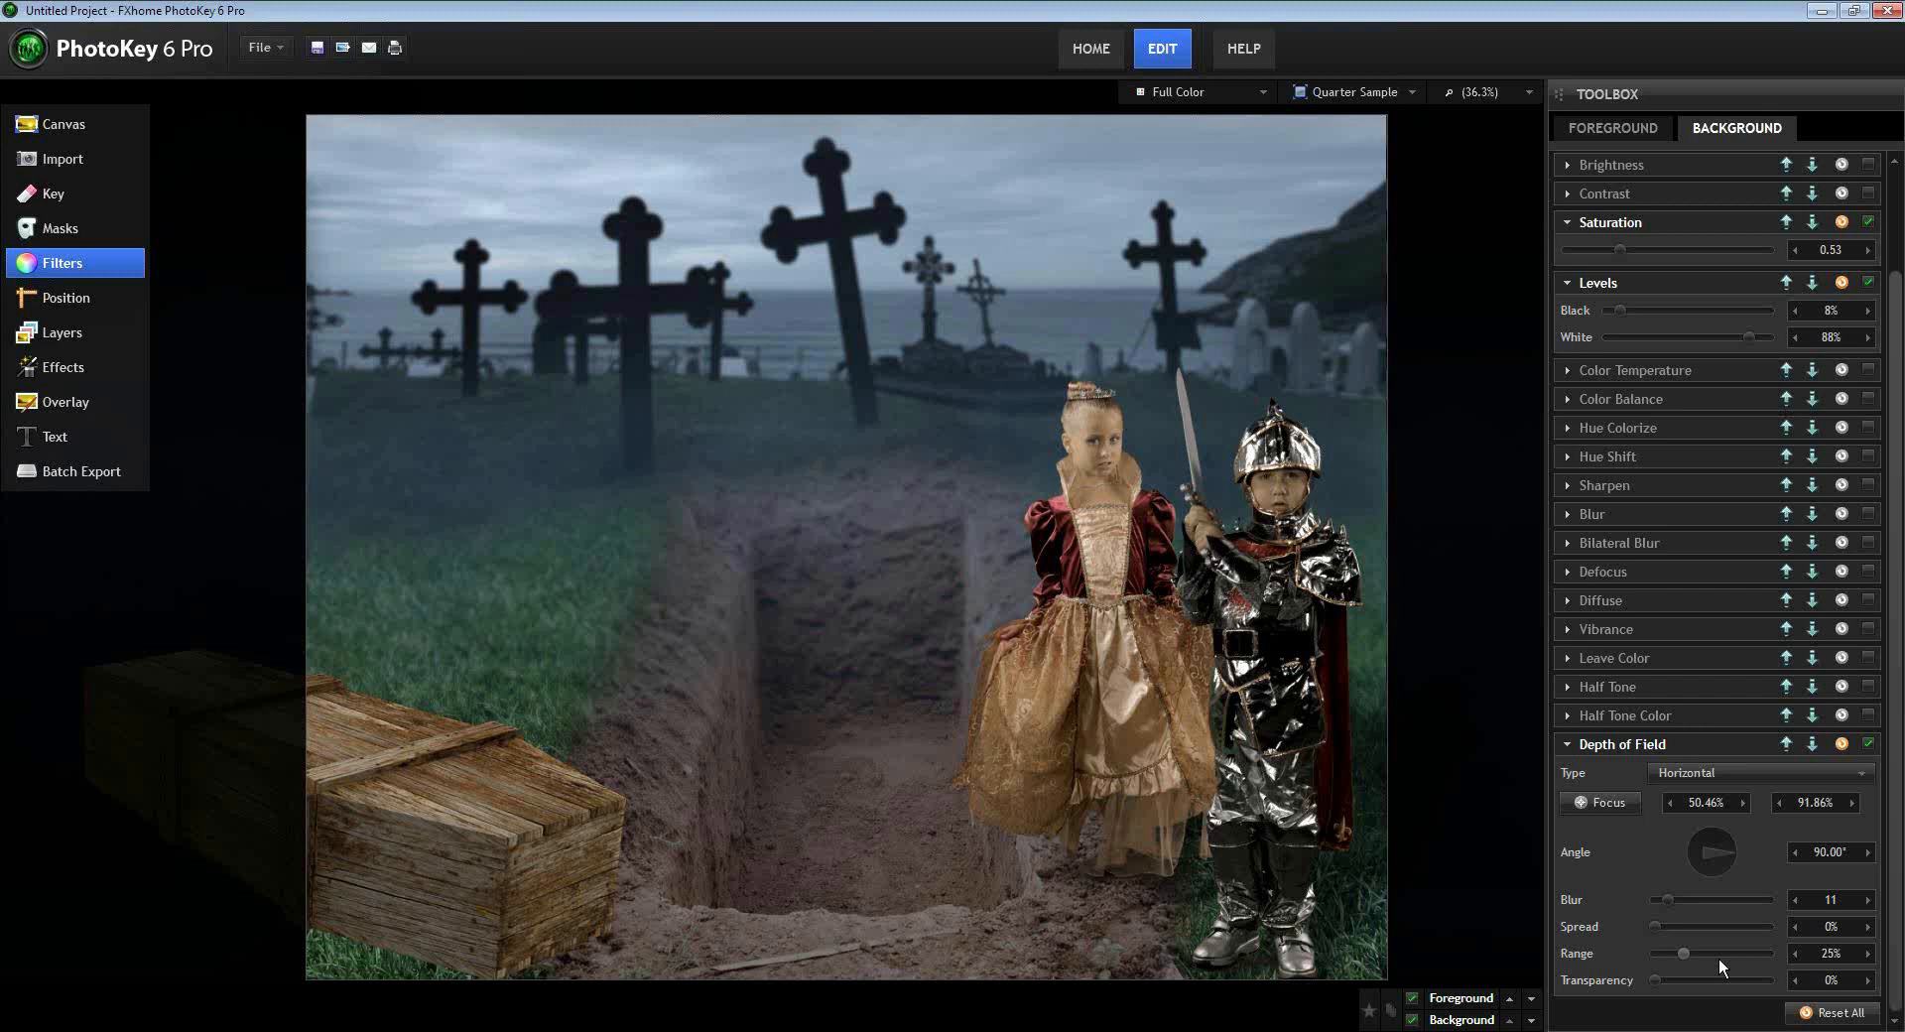
- Add a Bleach Bypass effect at 32% strength and a Normal black Vignette to the composite
click(78, 362)
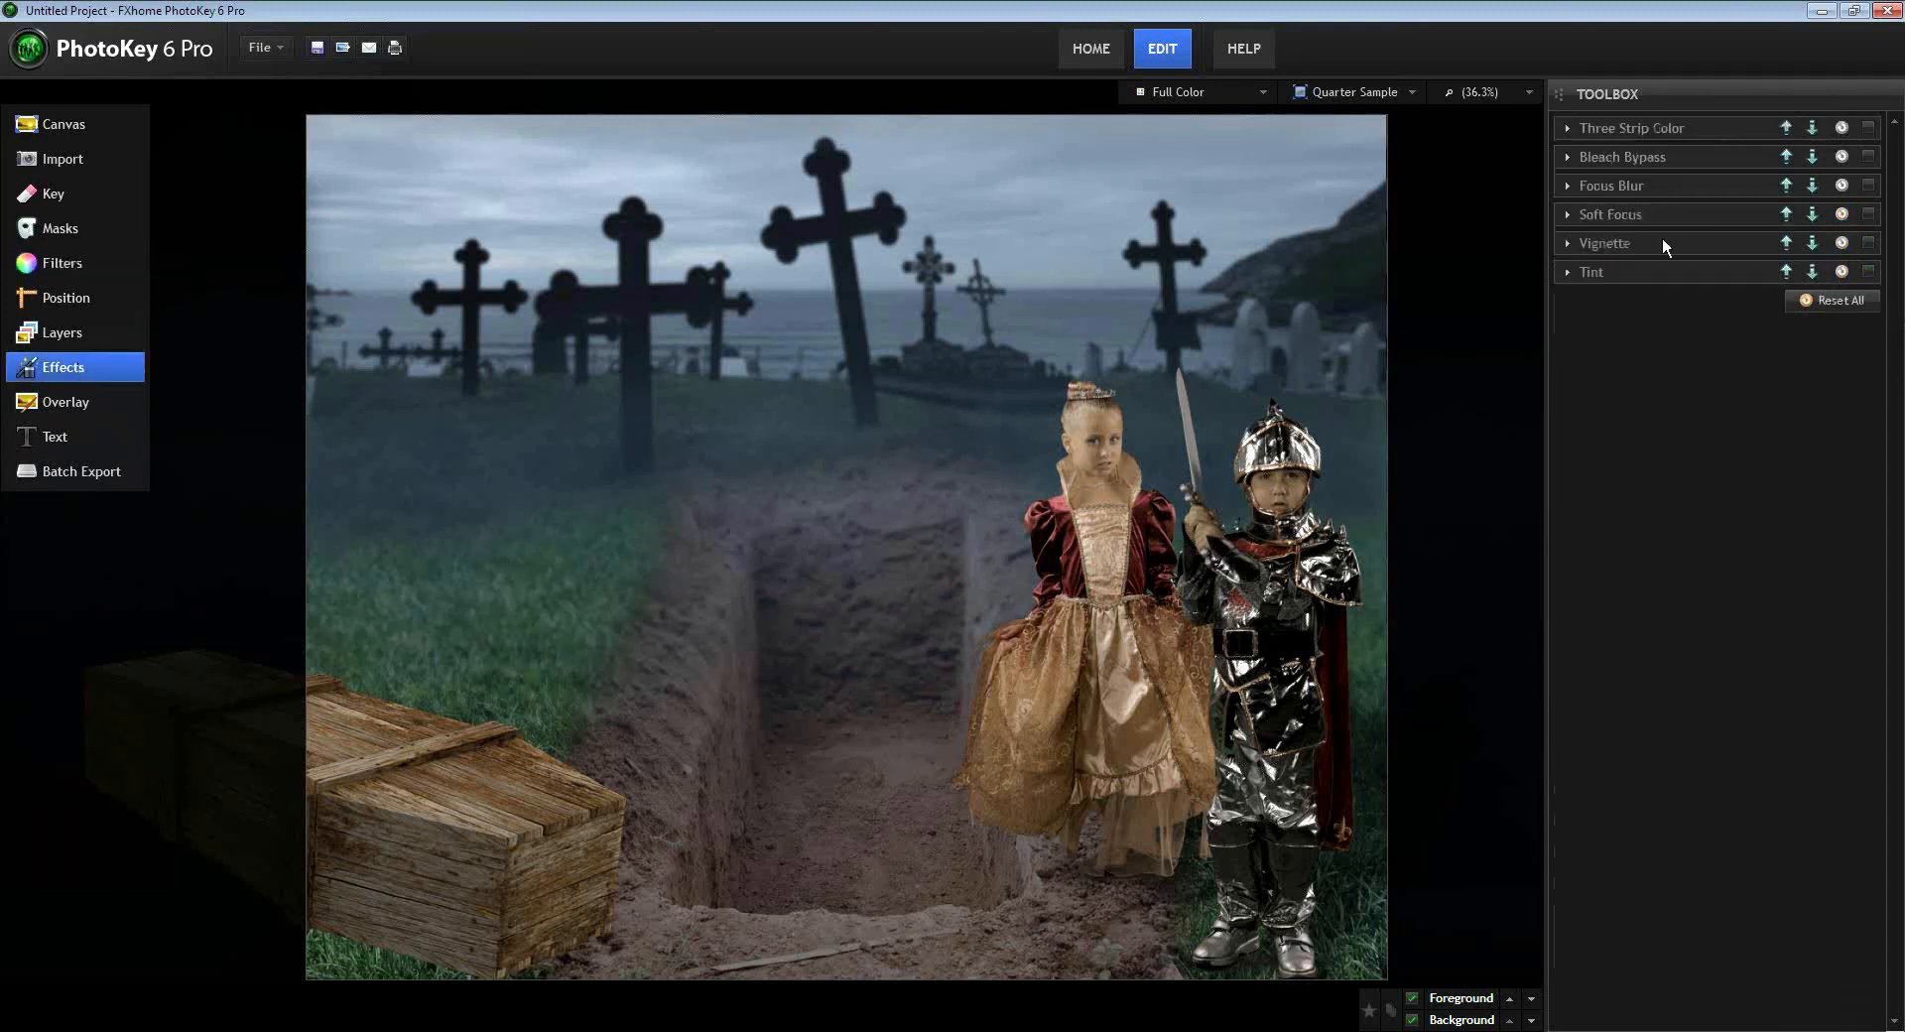
click(1868, 157)
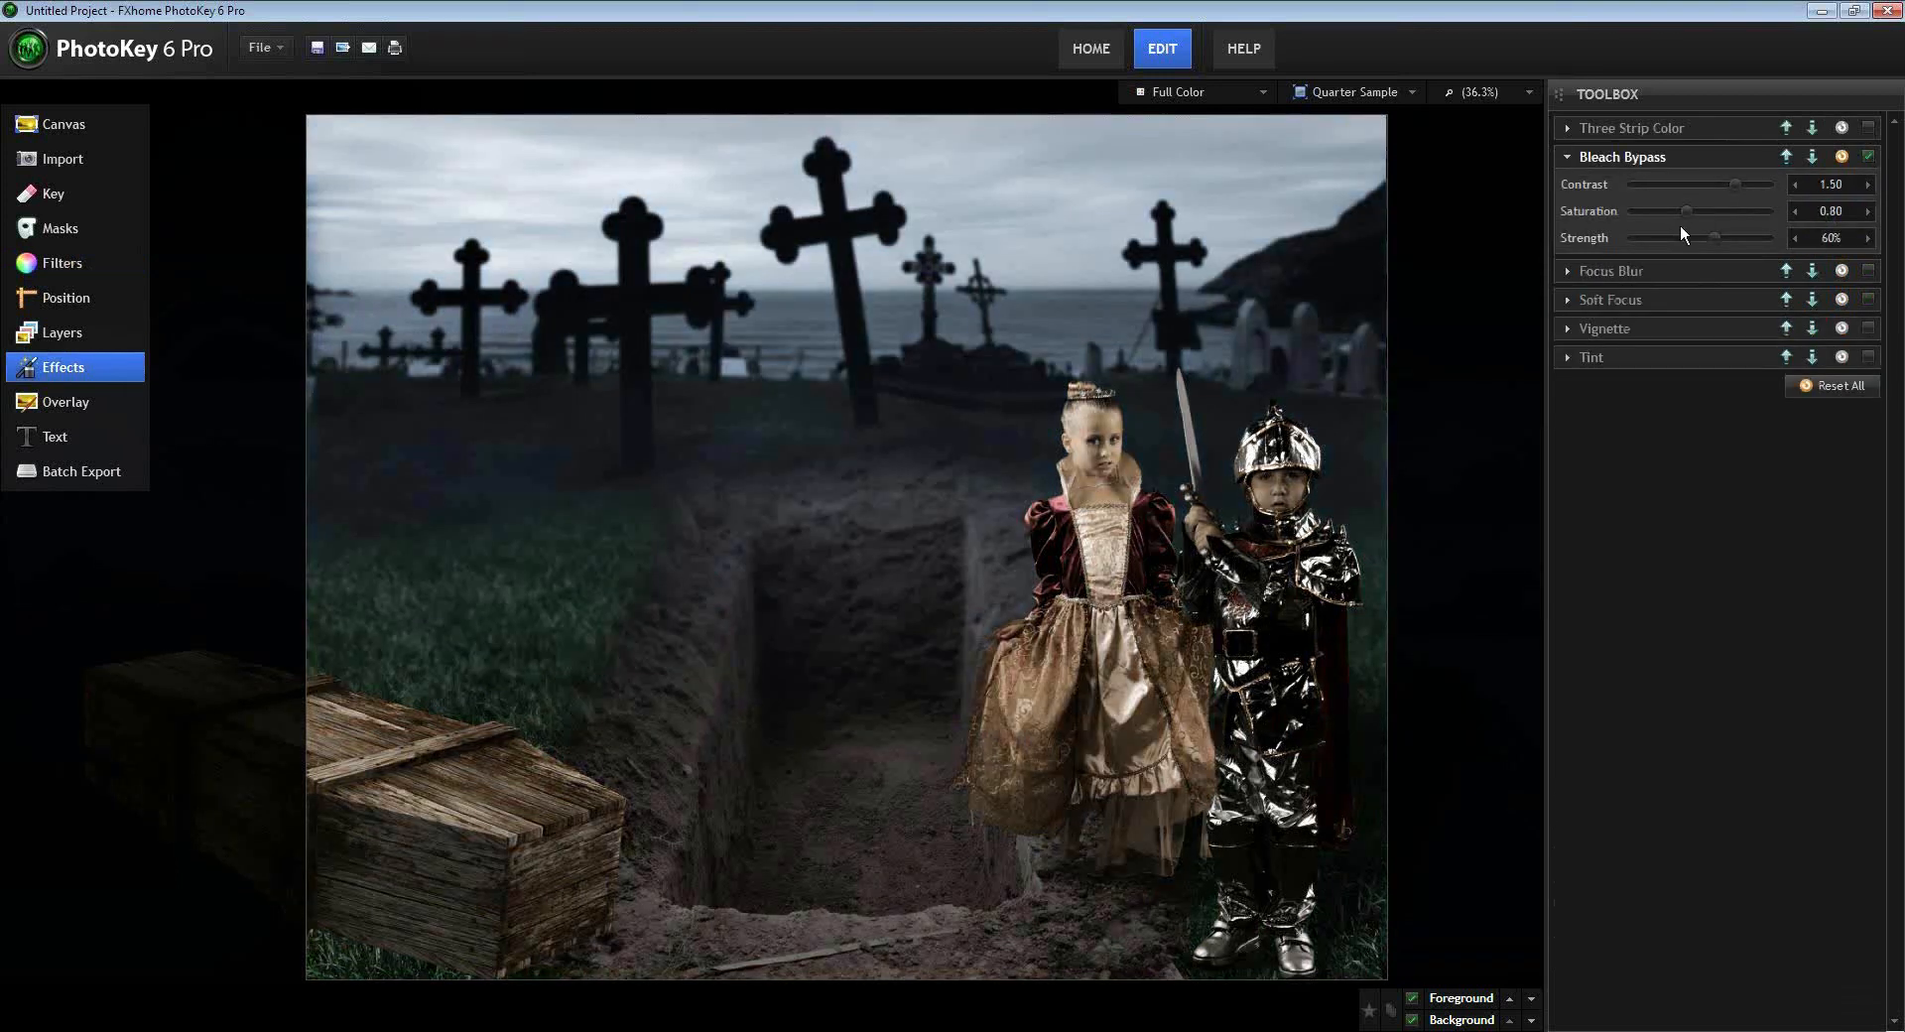
drag(1703, 238, 1673, 238)
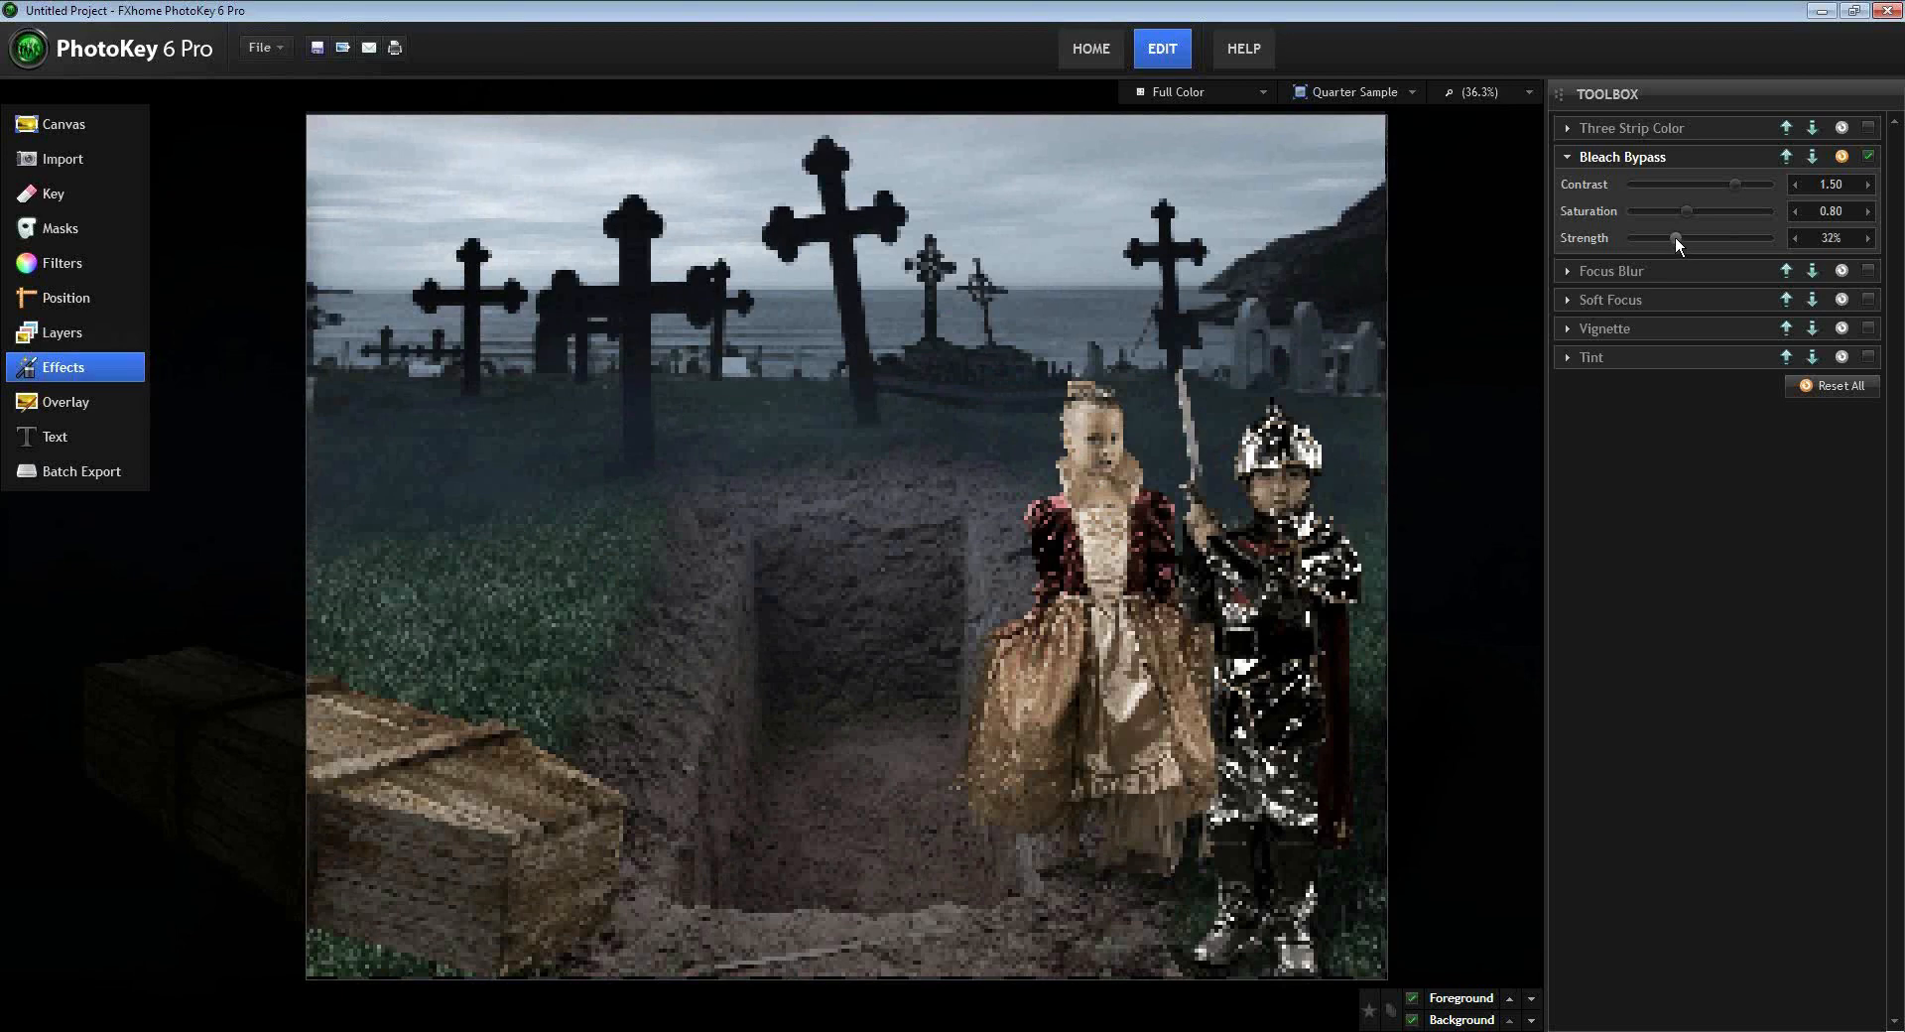
click(1566, 328)
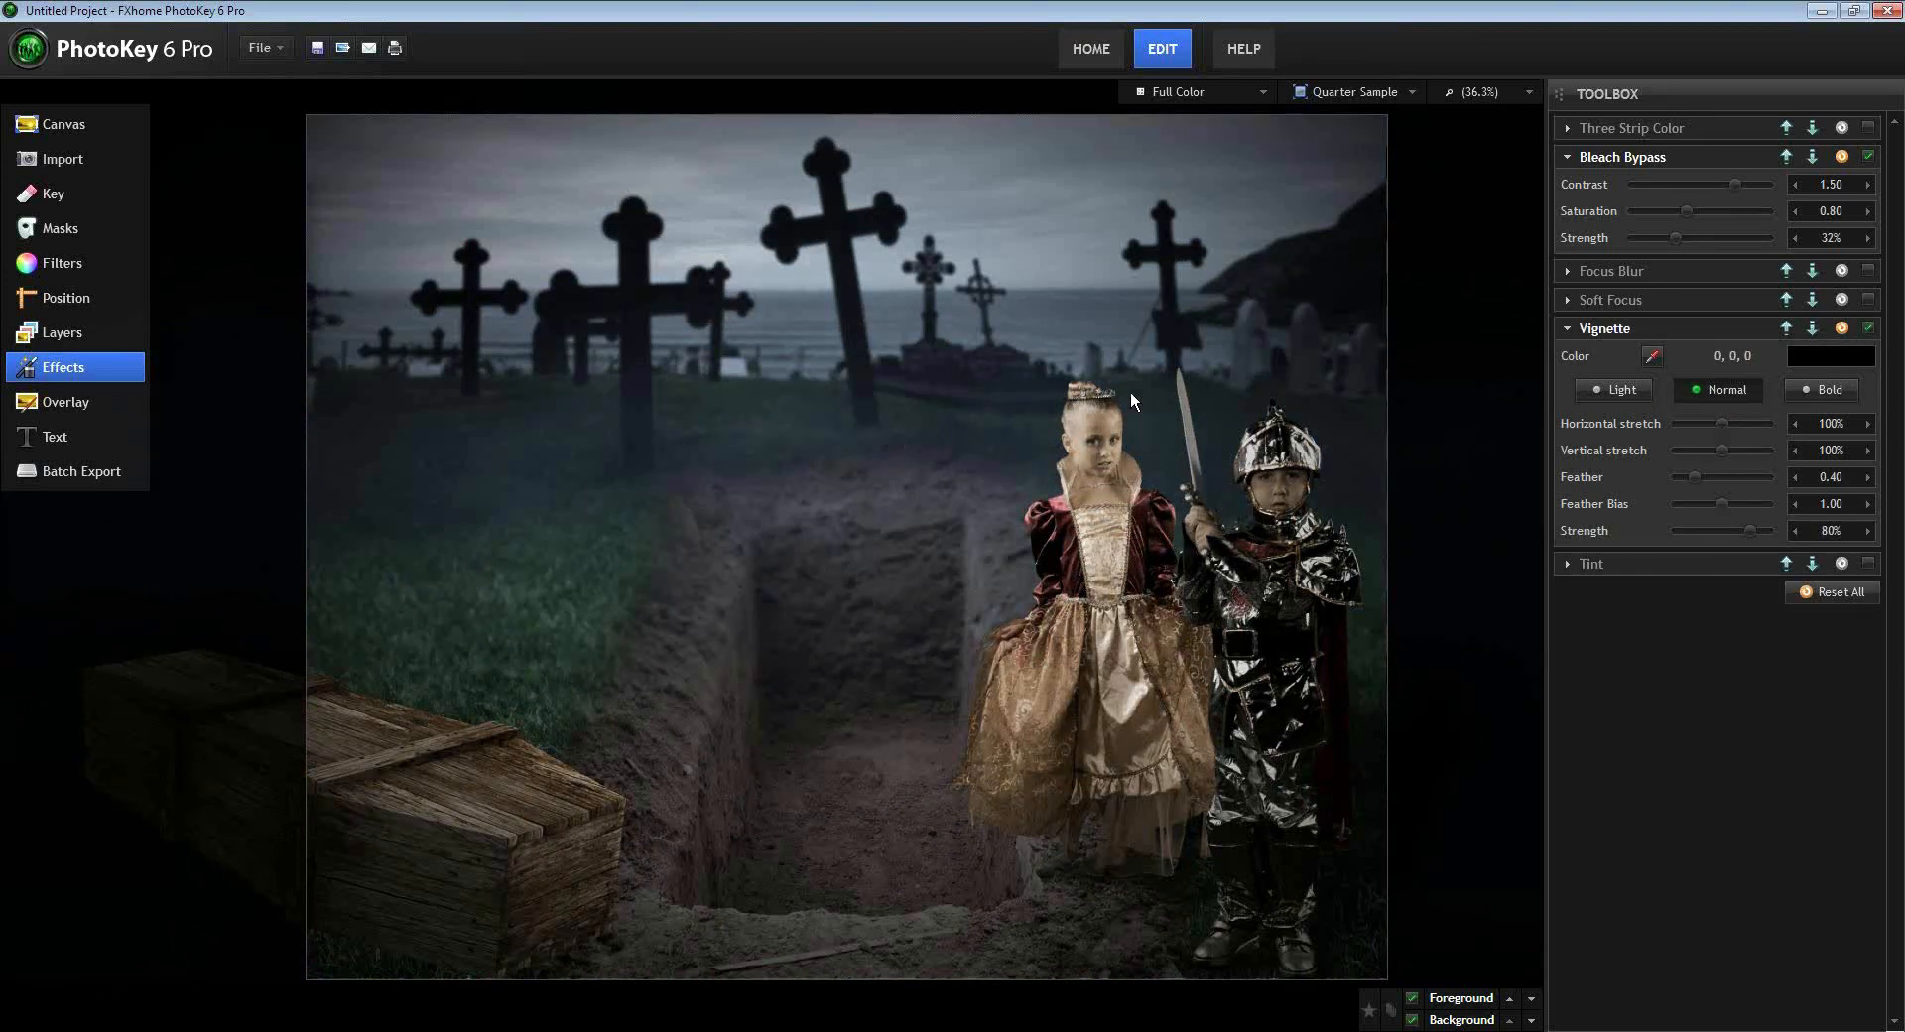
- Add a Tint effect to the composite, trying Bronze before choosing Platinum at 14% strength
click(1570, 563)
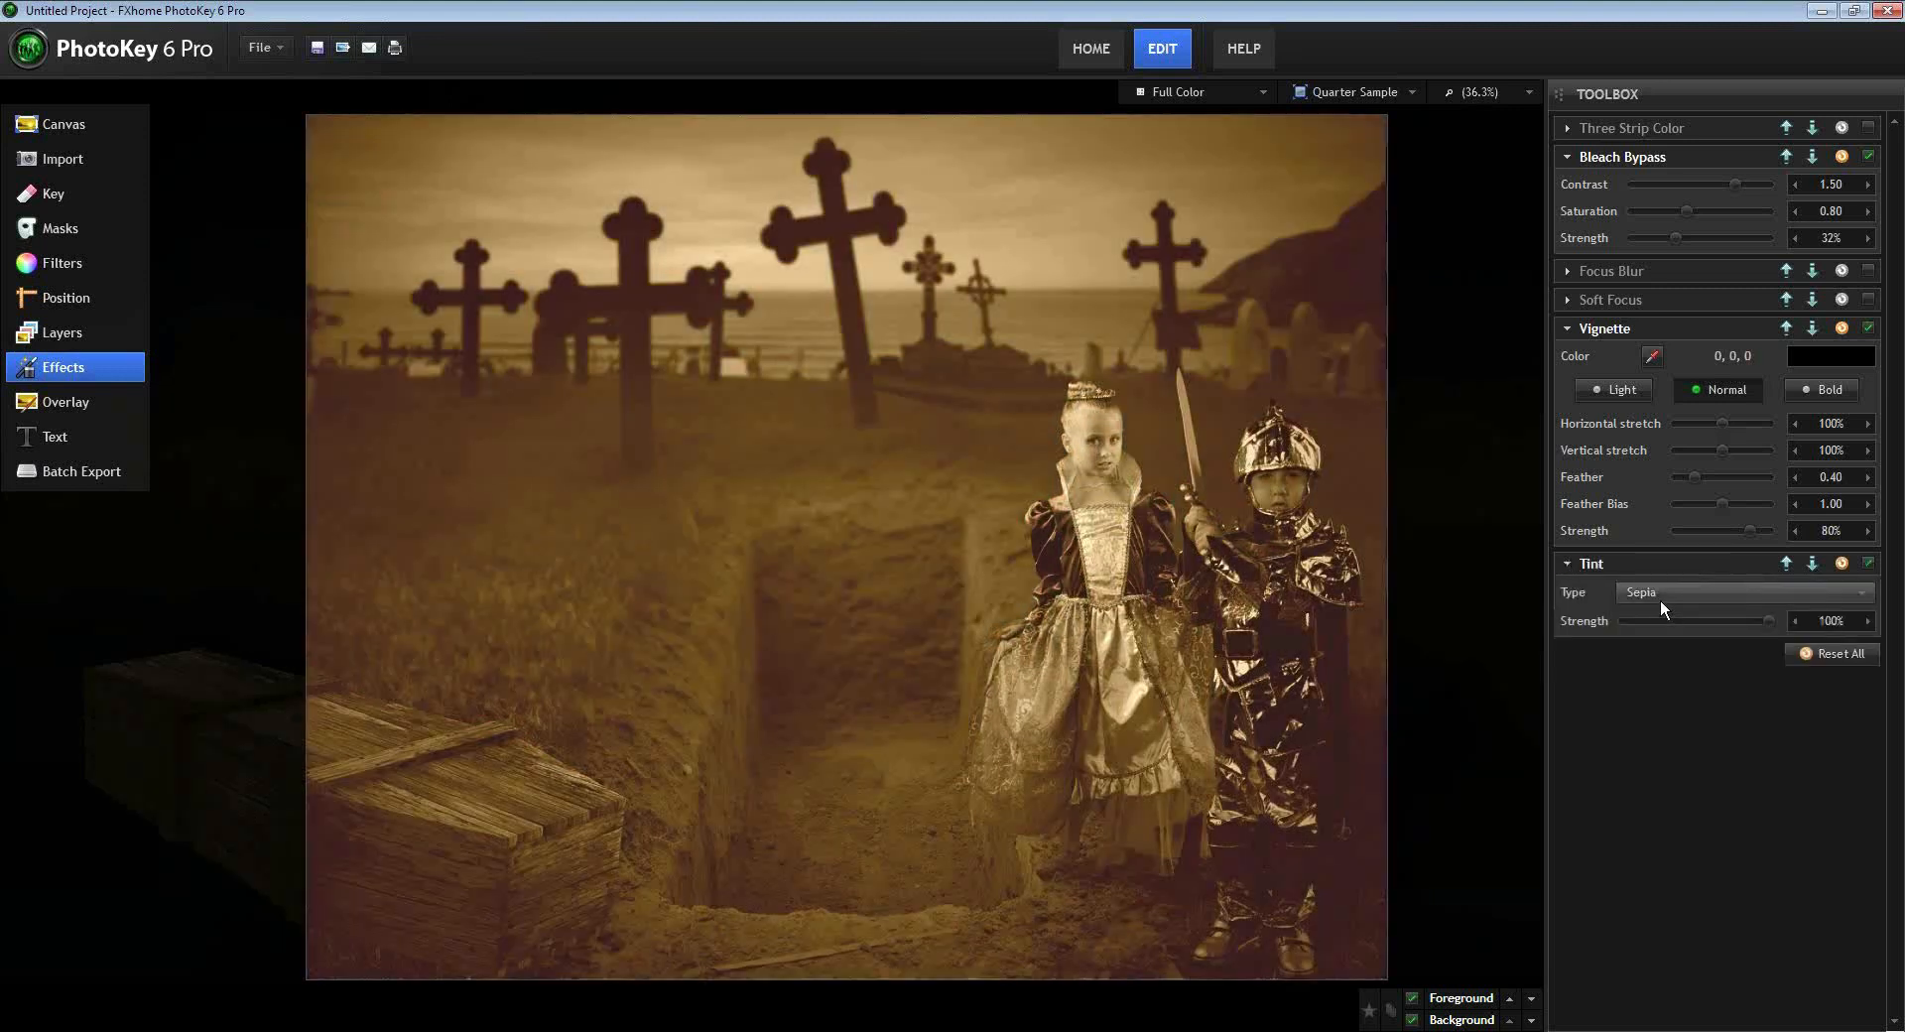
click(1659, 595)
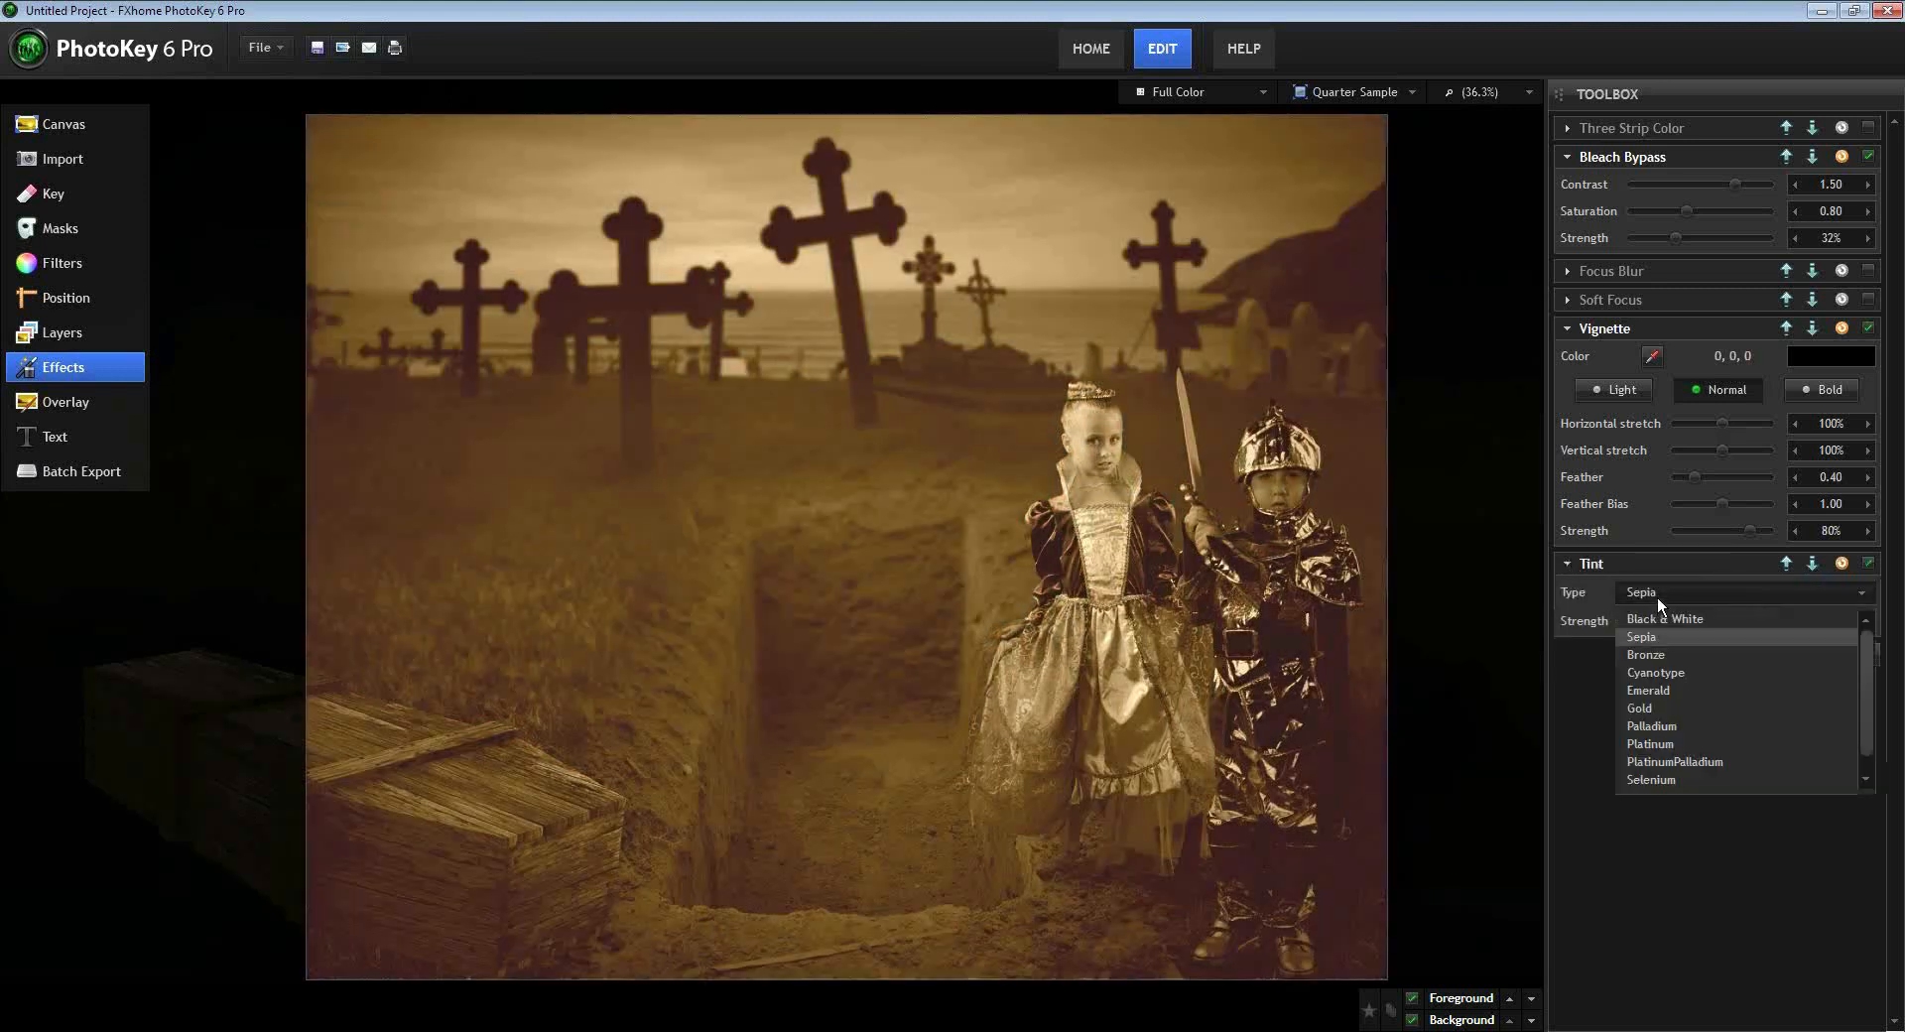
click(1642, 656)
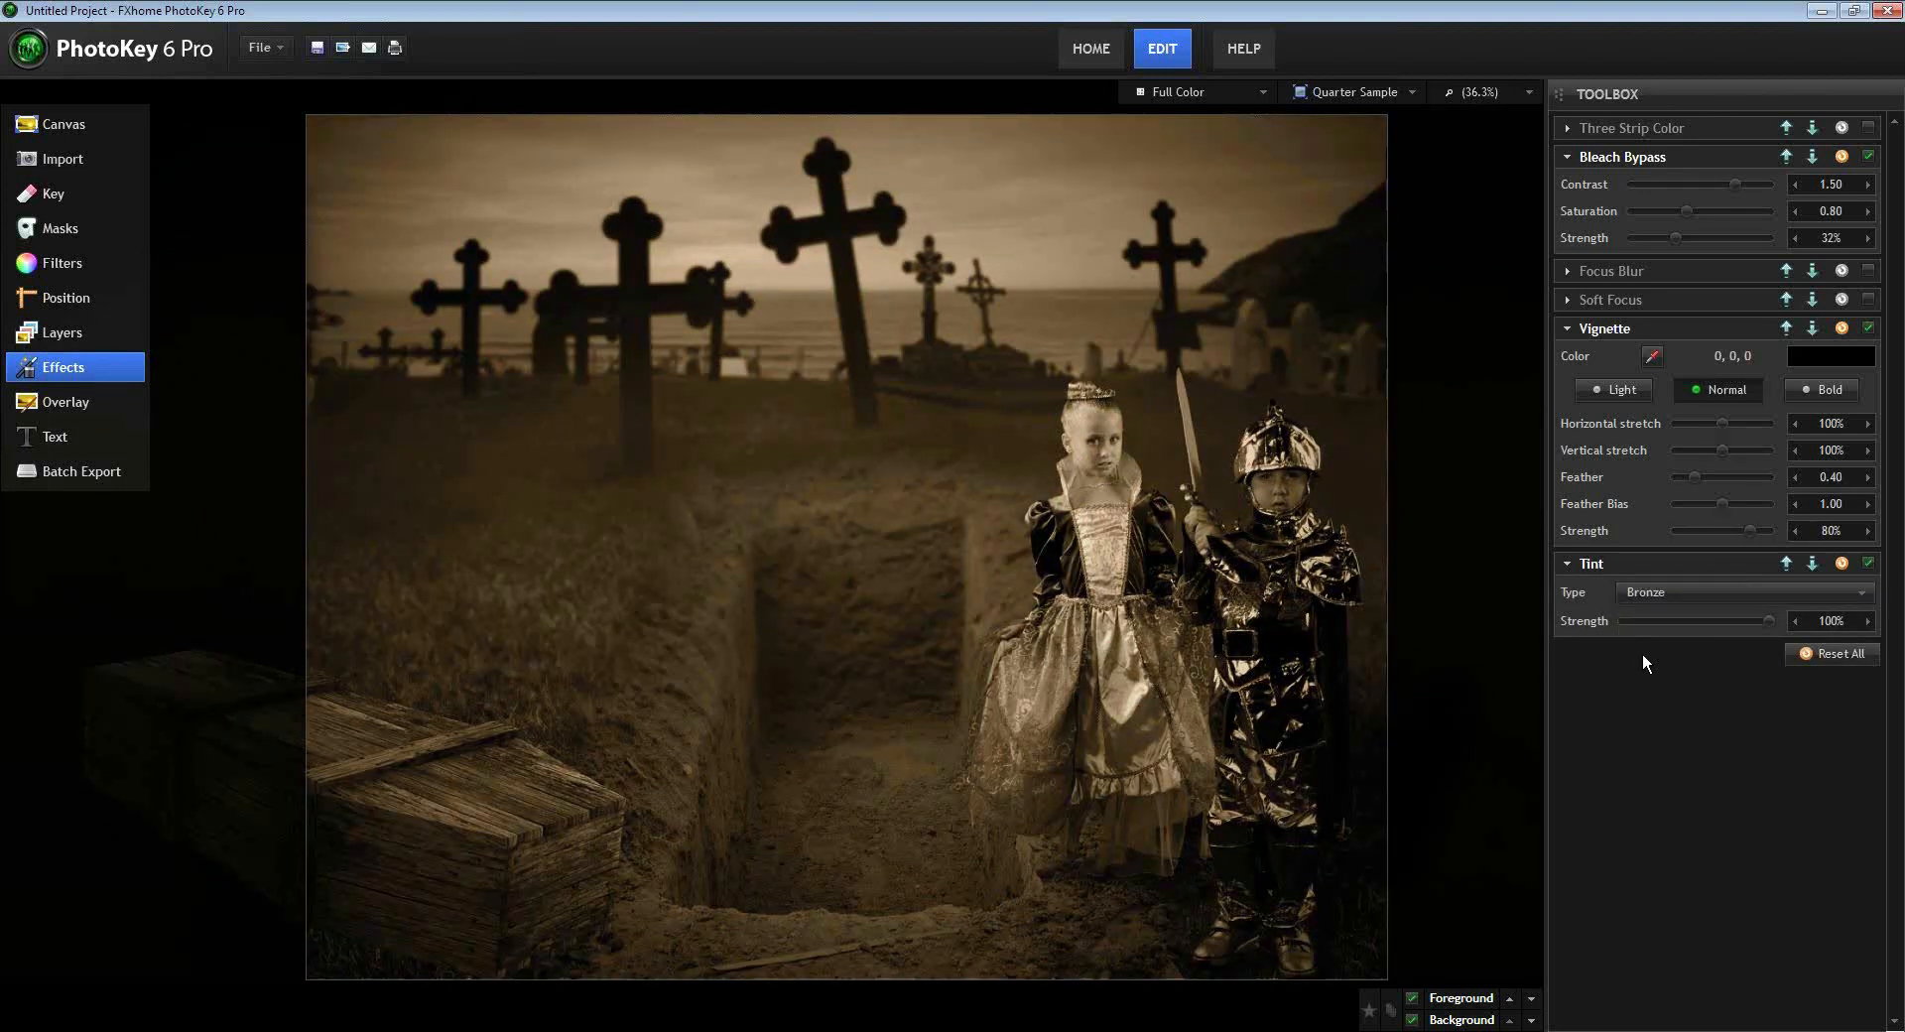
click(1663, 595)
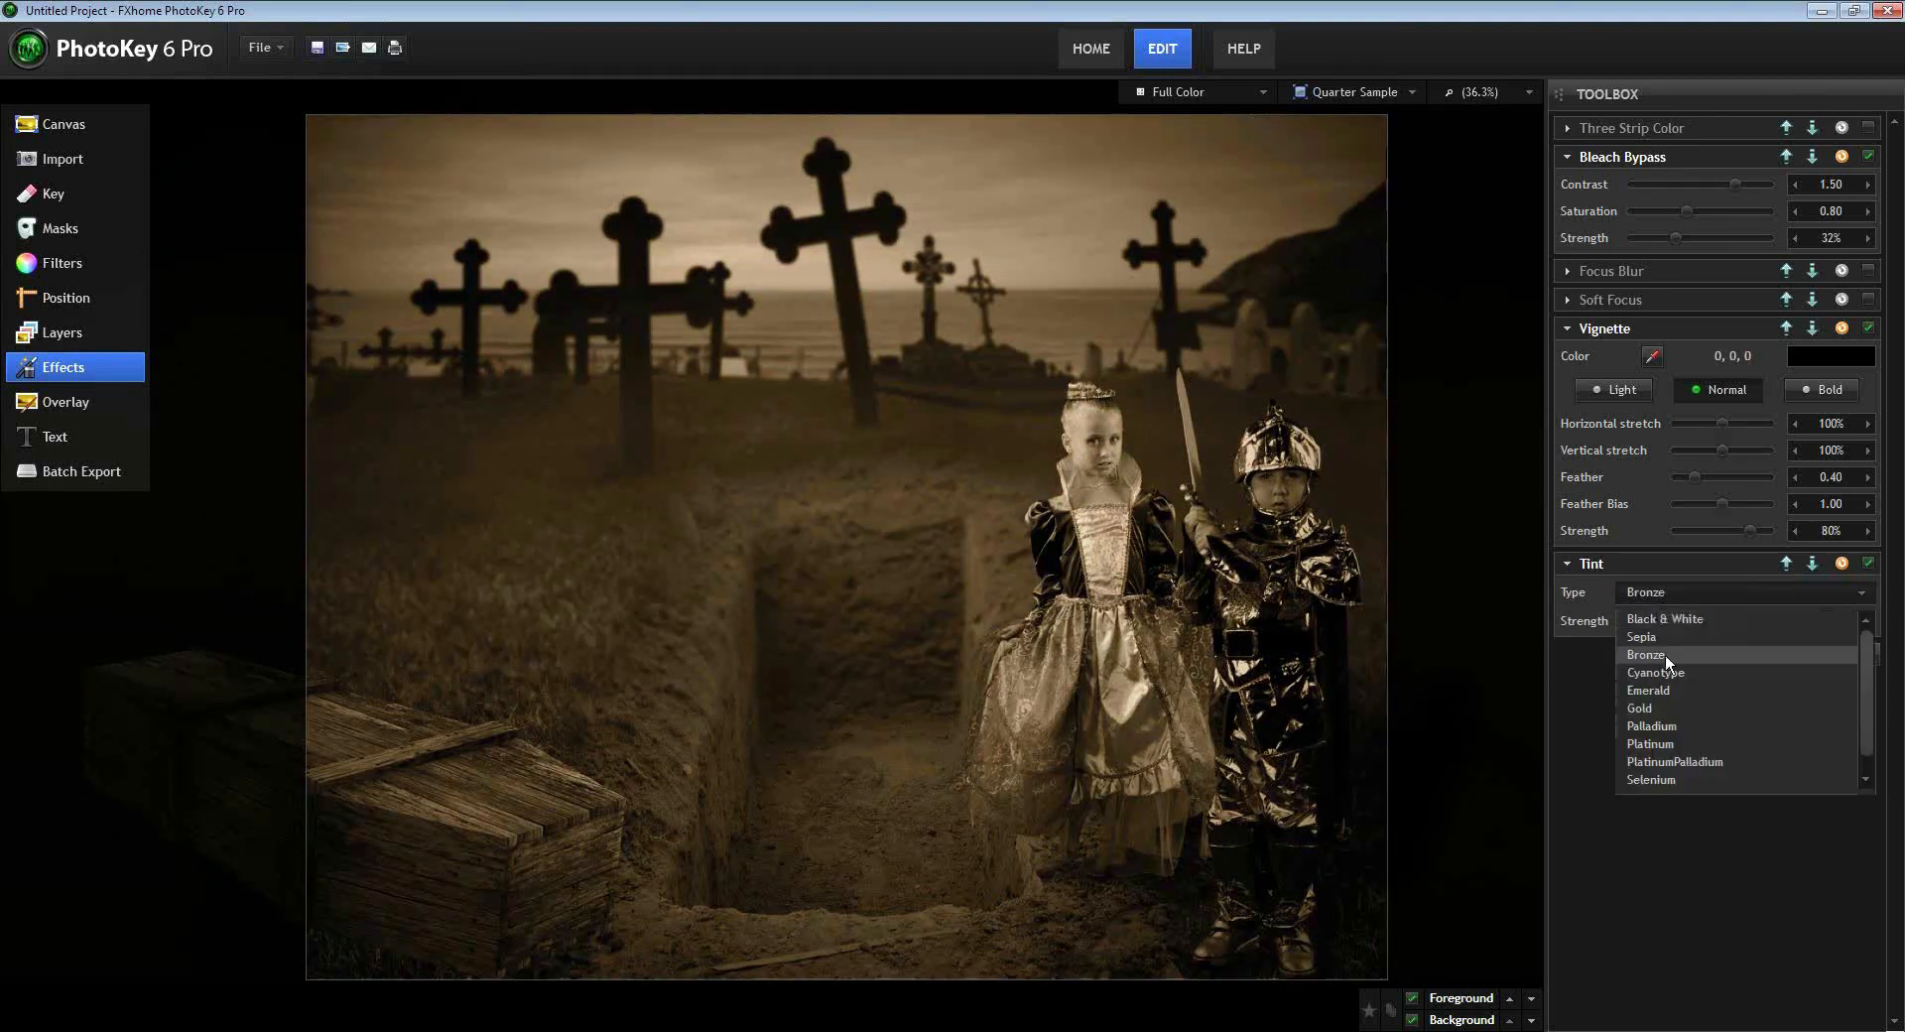
click(1670, 742)
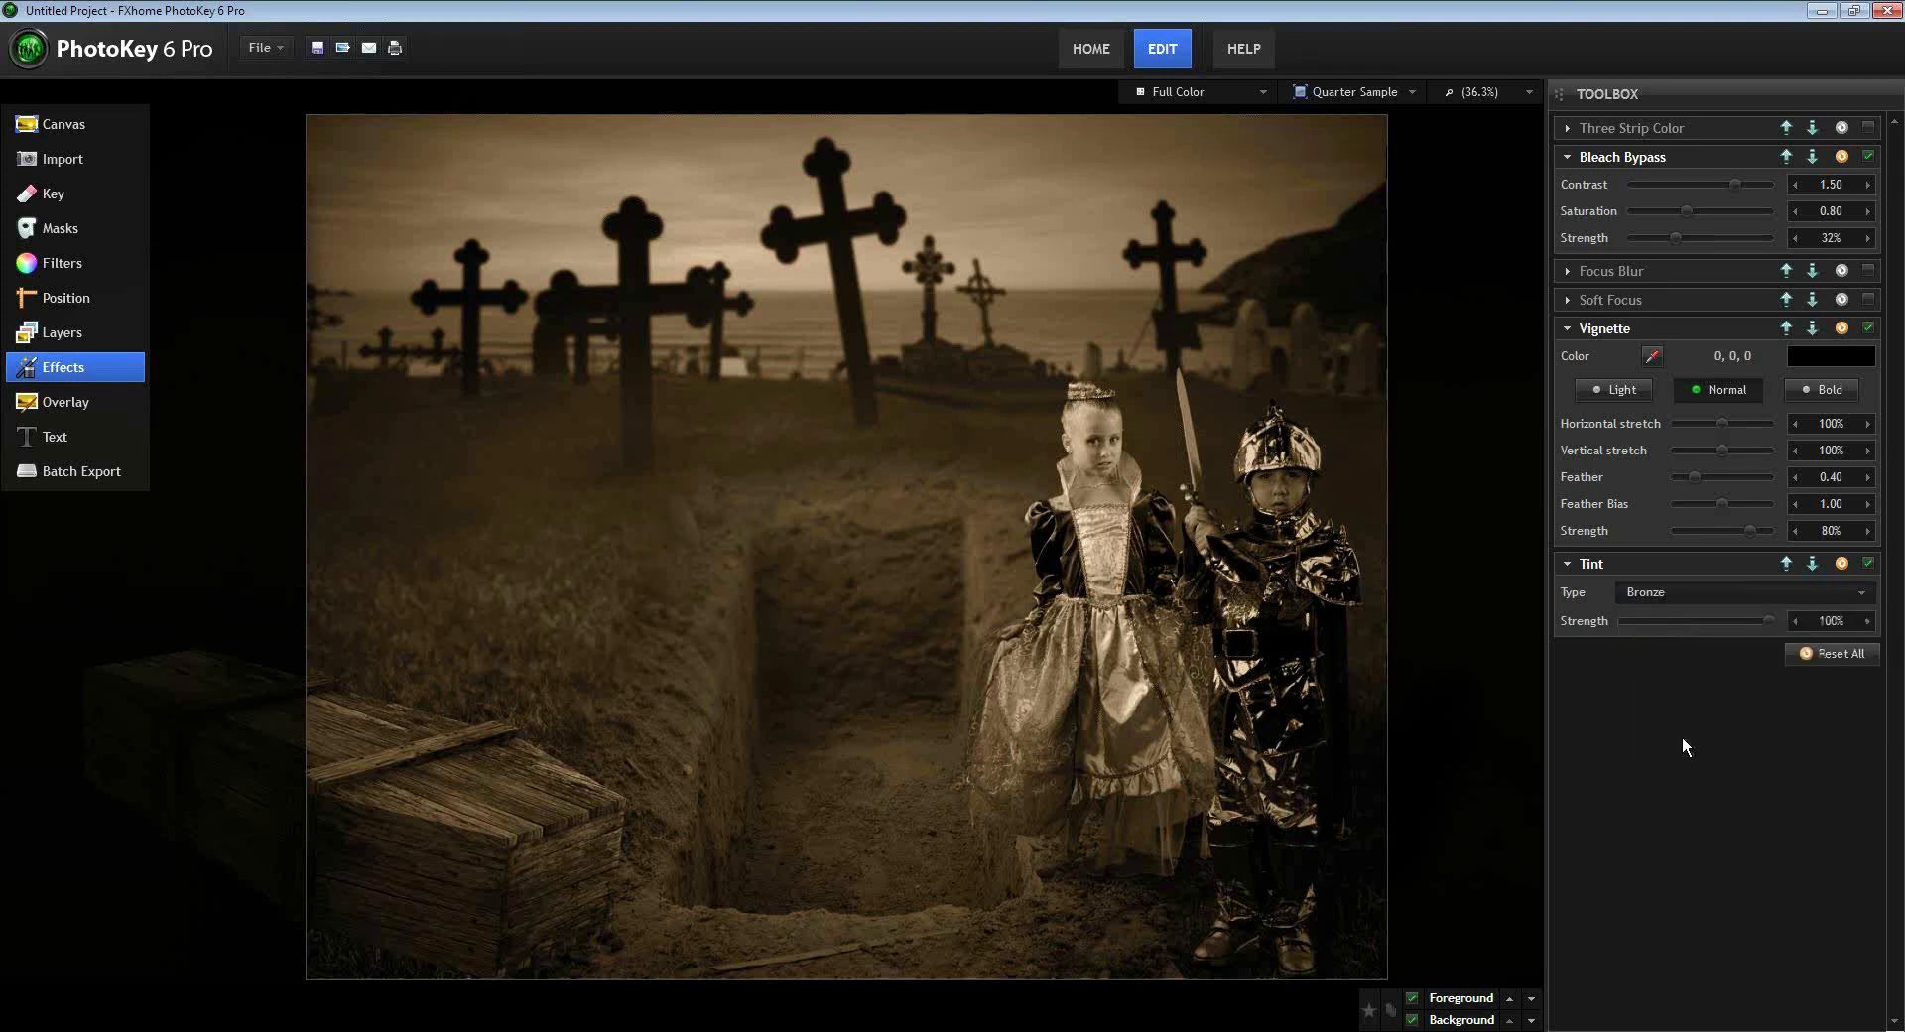
drag(1768, 621, 1650, 627)
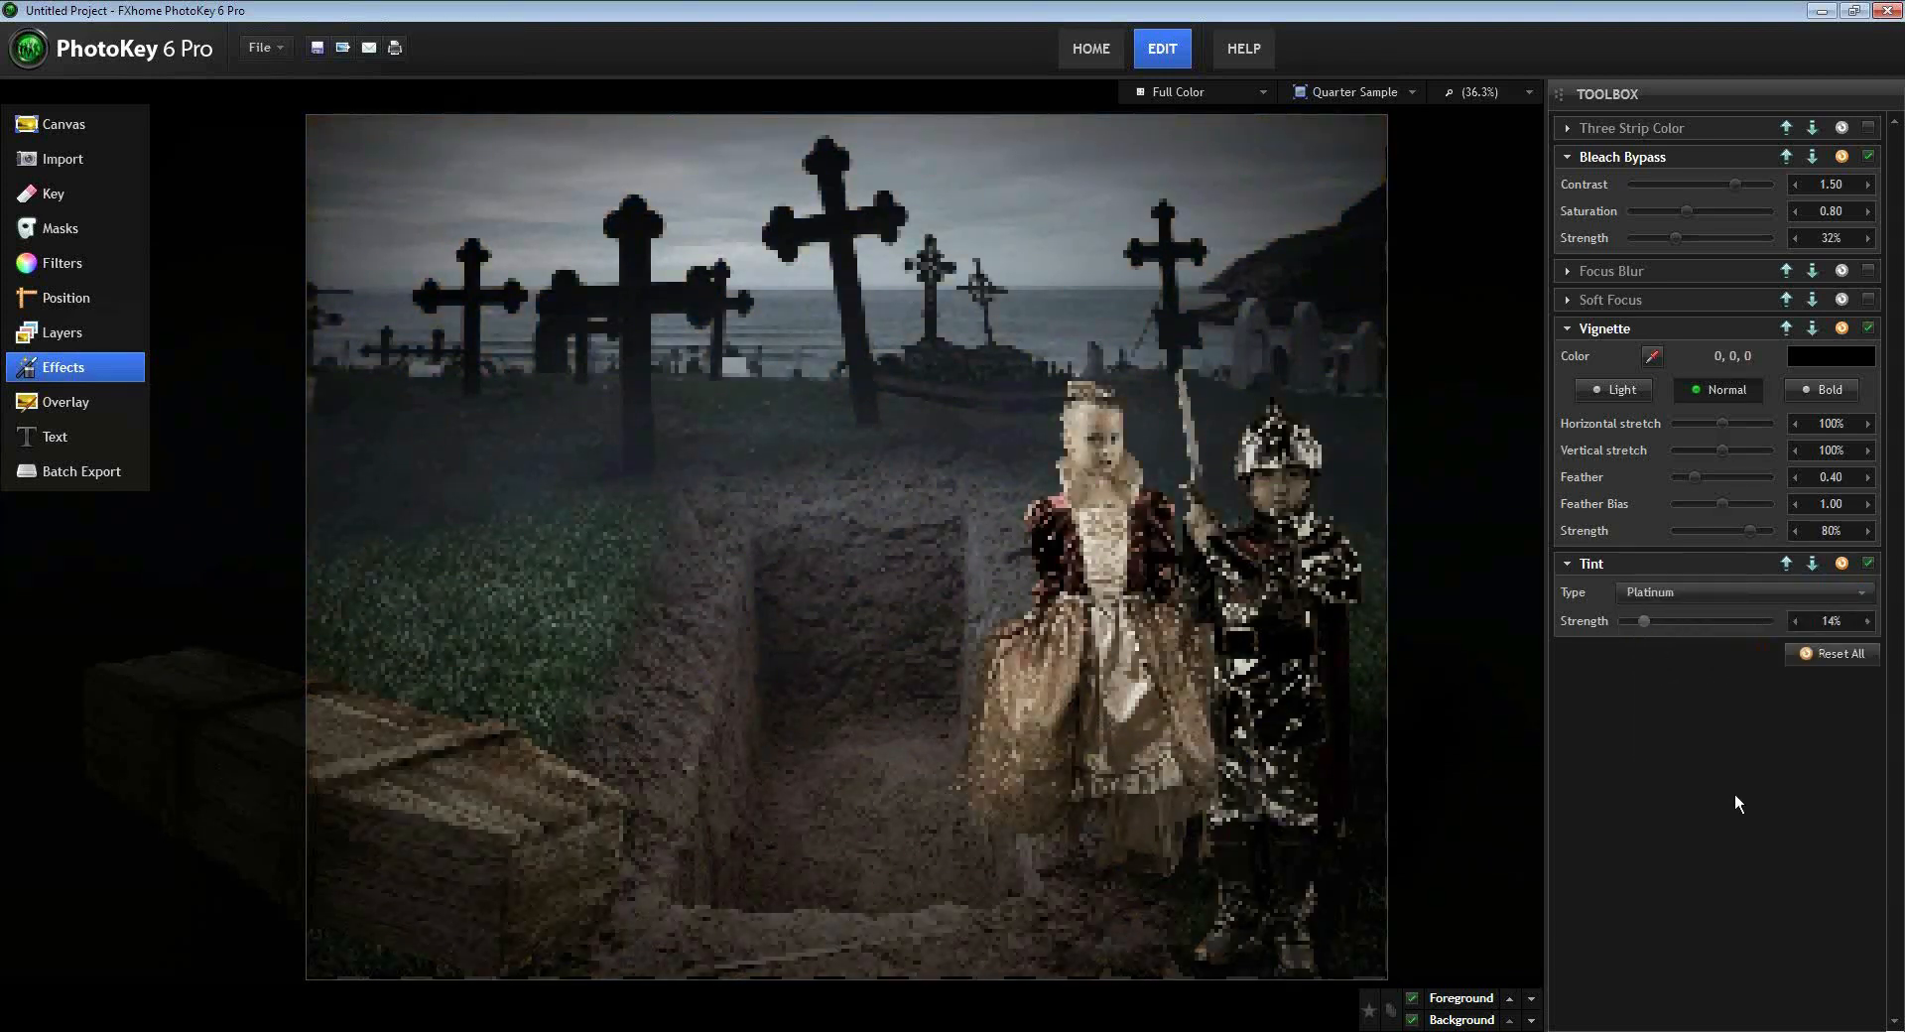
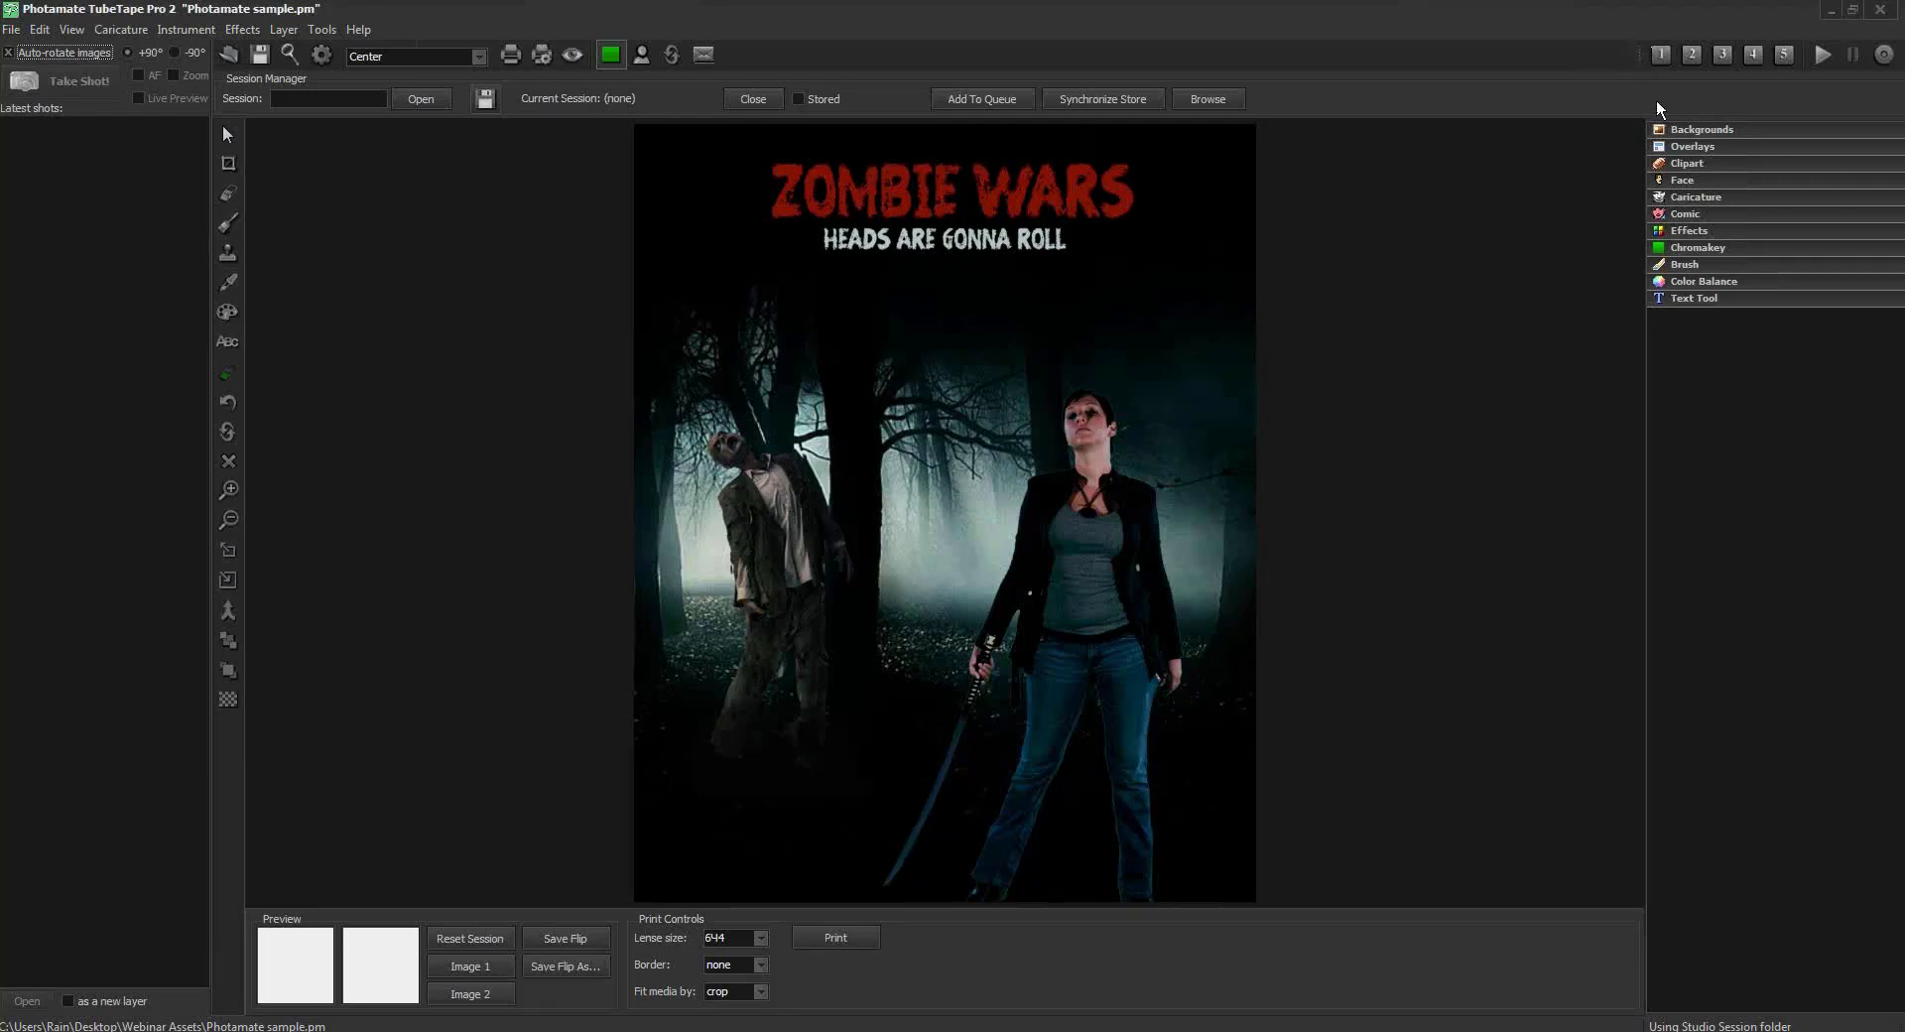
- Examine the layer commands and the effect filter categories available in Photamate TubeTape Pro 2
click(1621, 50)
click(1460, 28)
click(283, 30)
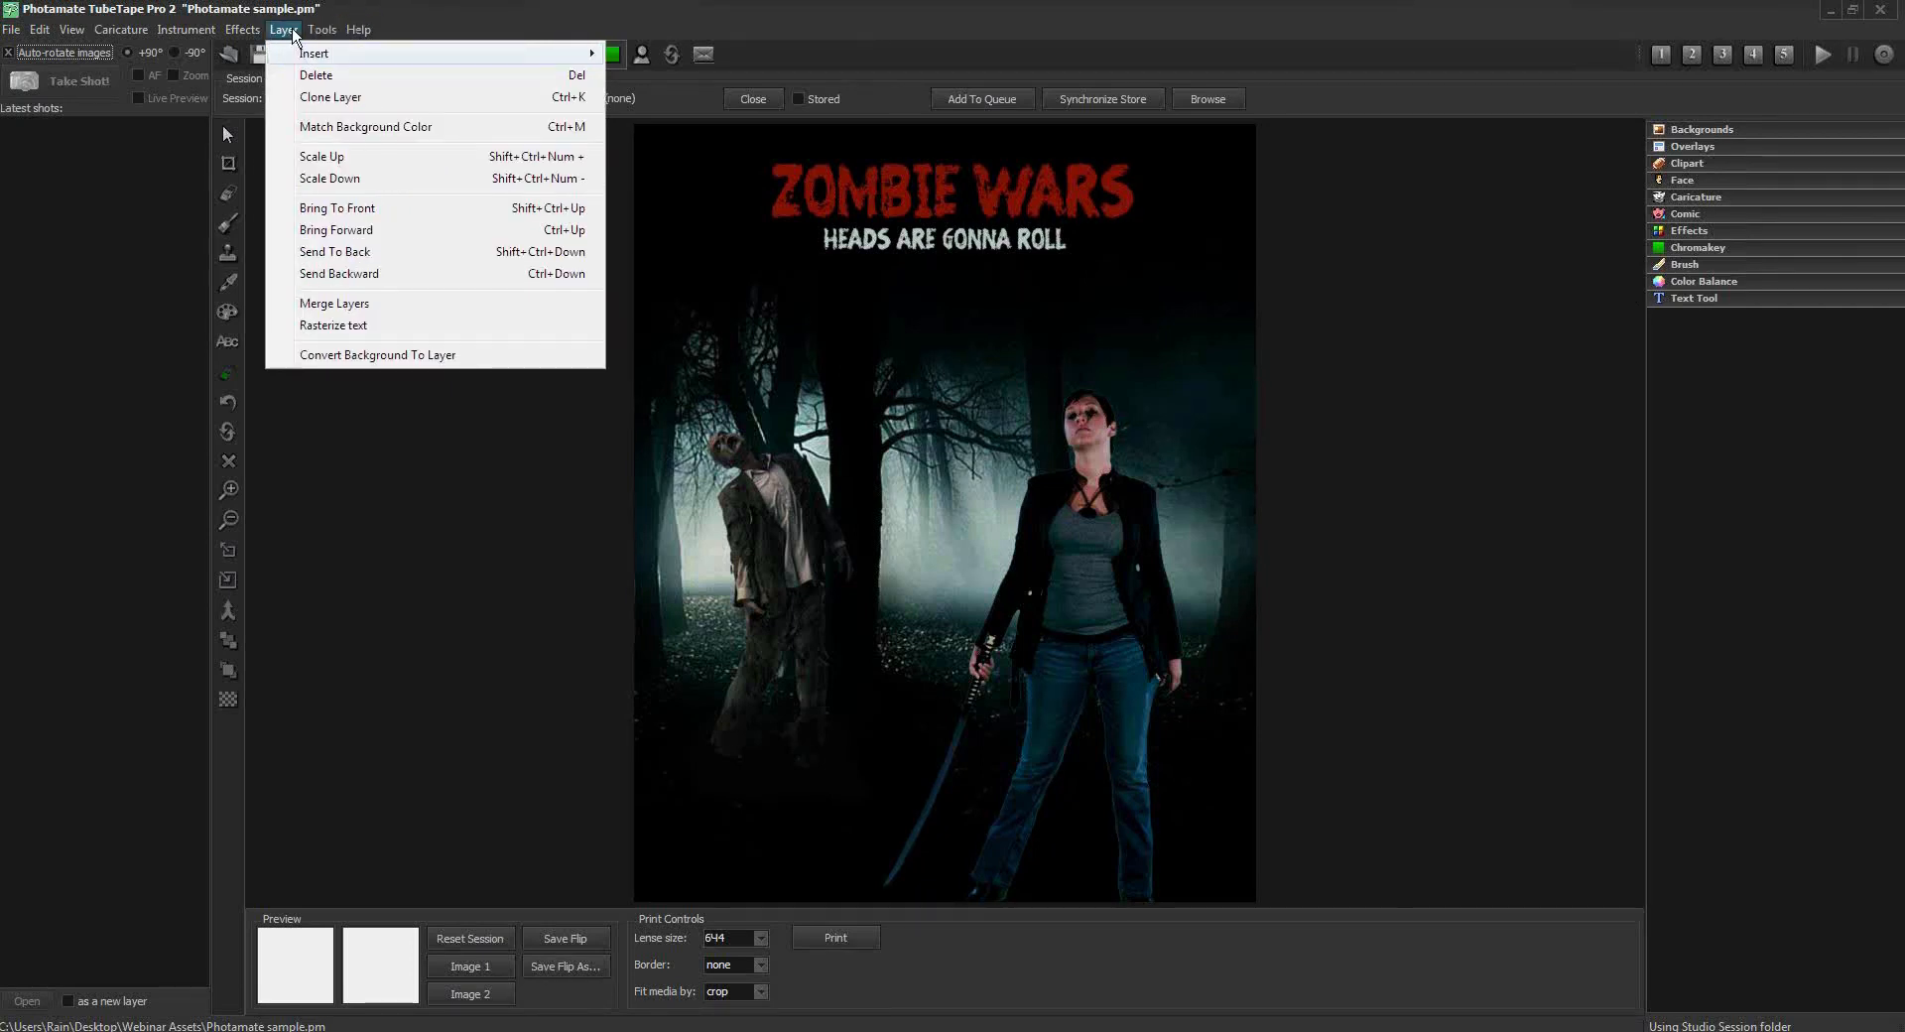
click(441, 32)
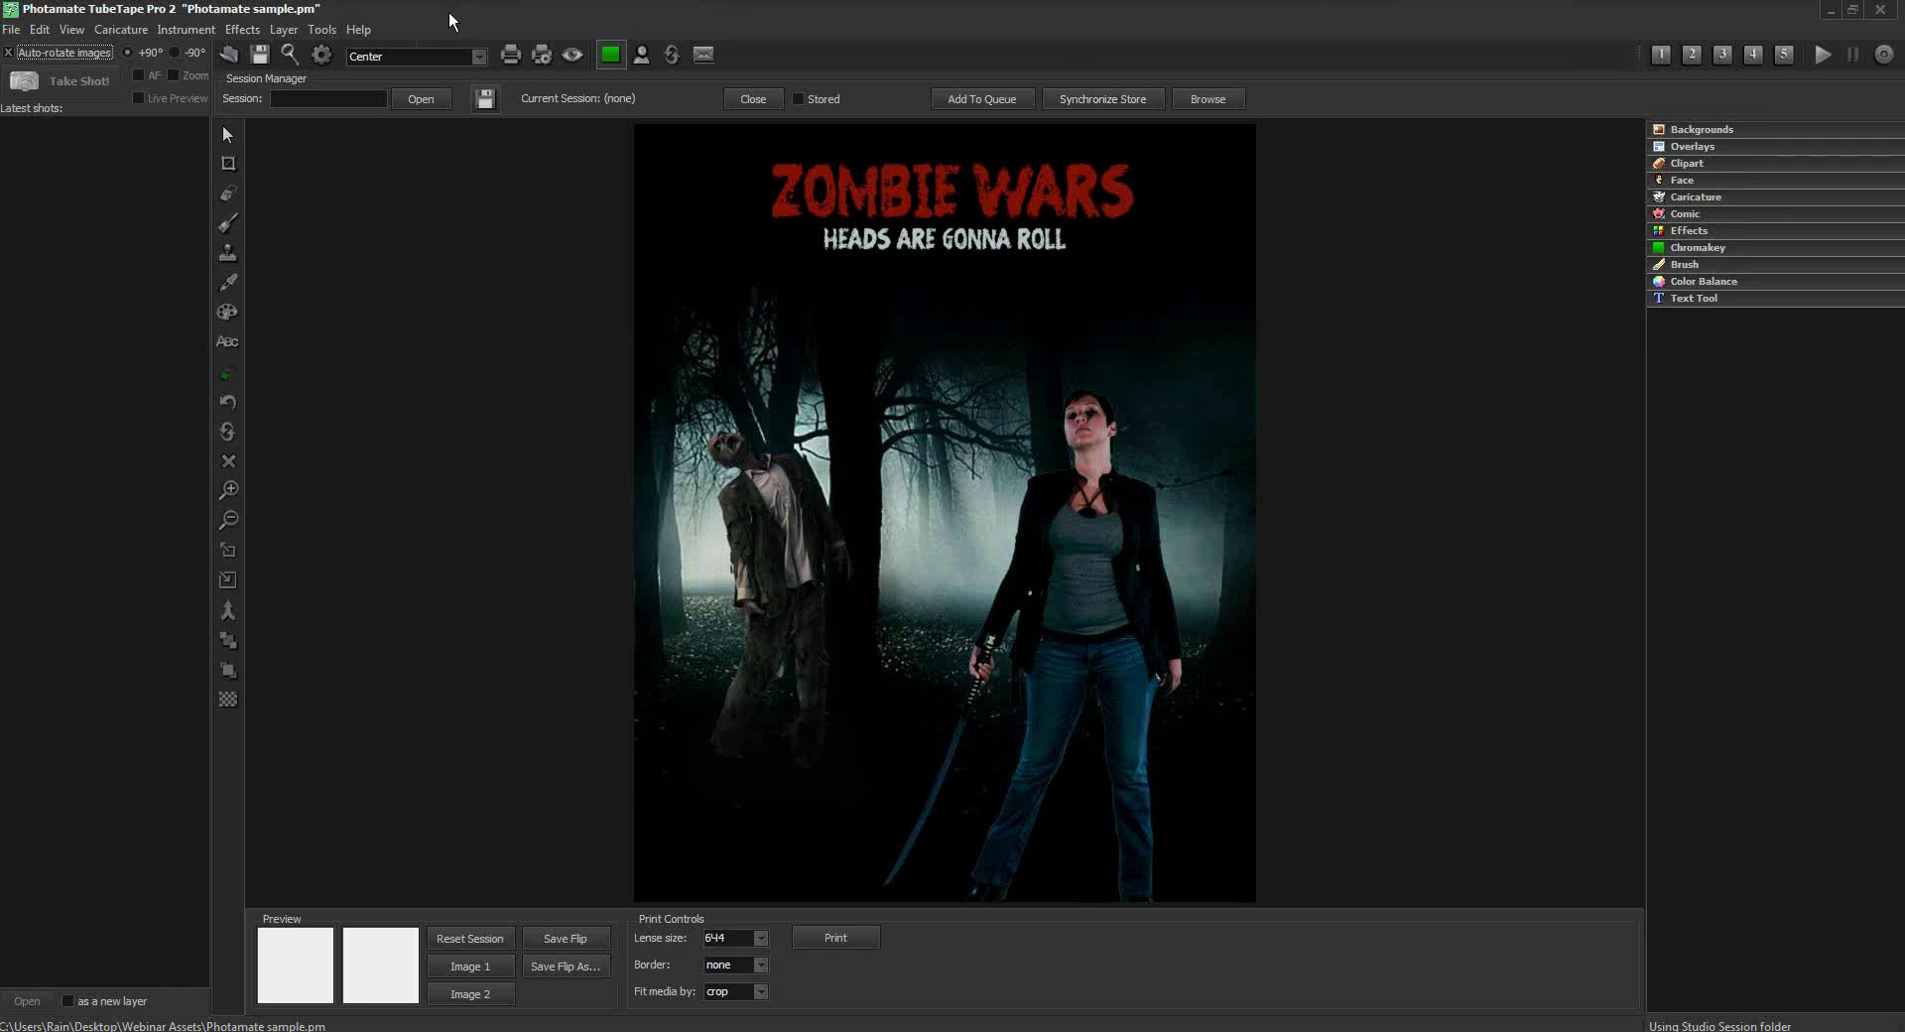
click(242, 29)
mouse_move(274, 304)
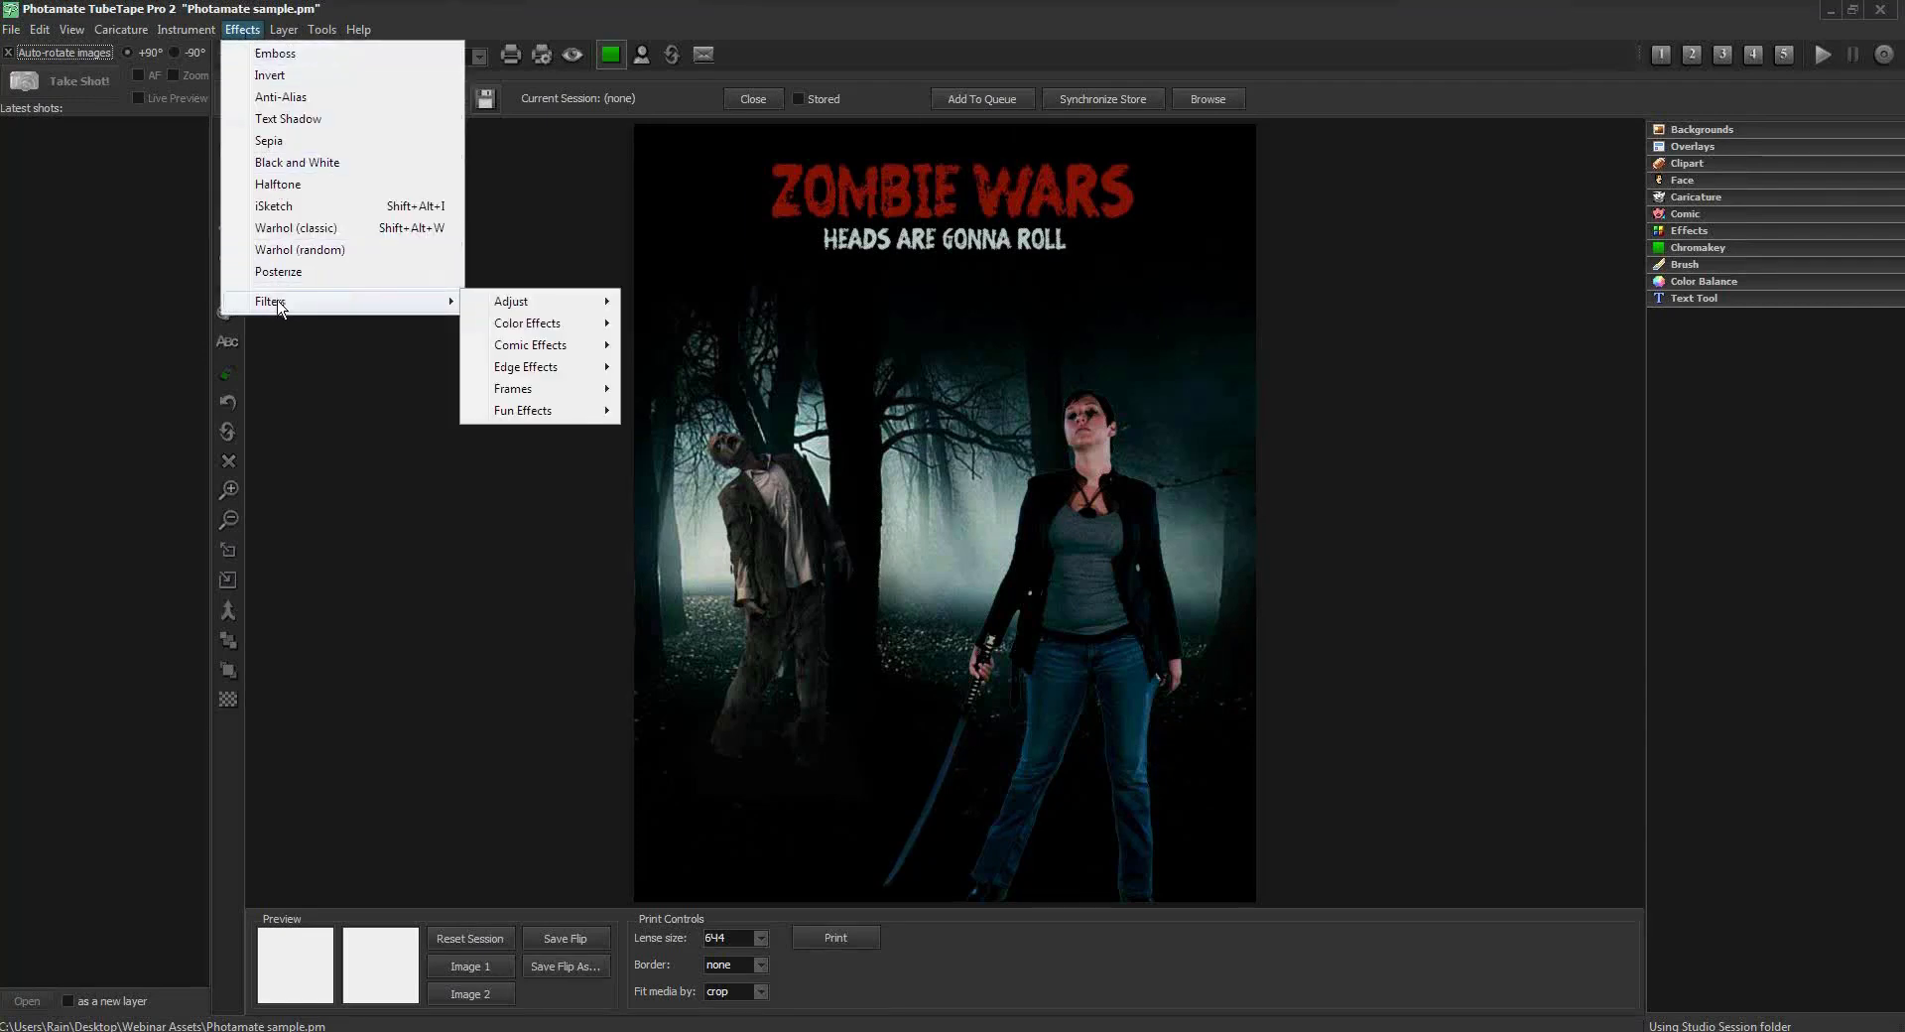
mouse_move(502, 330)
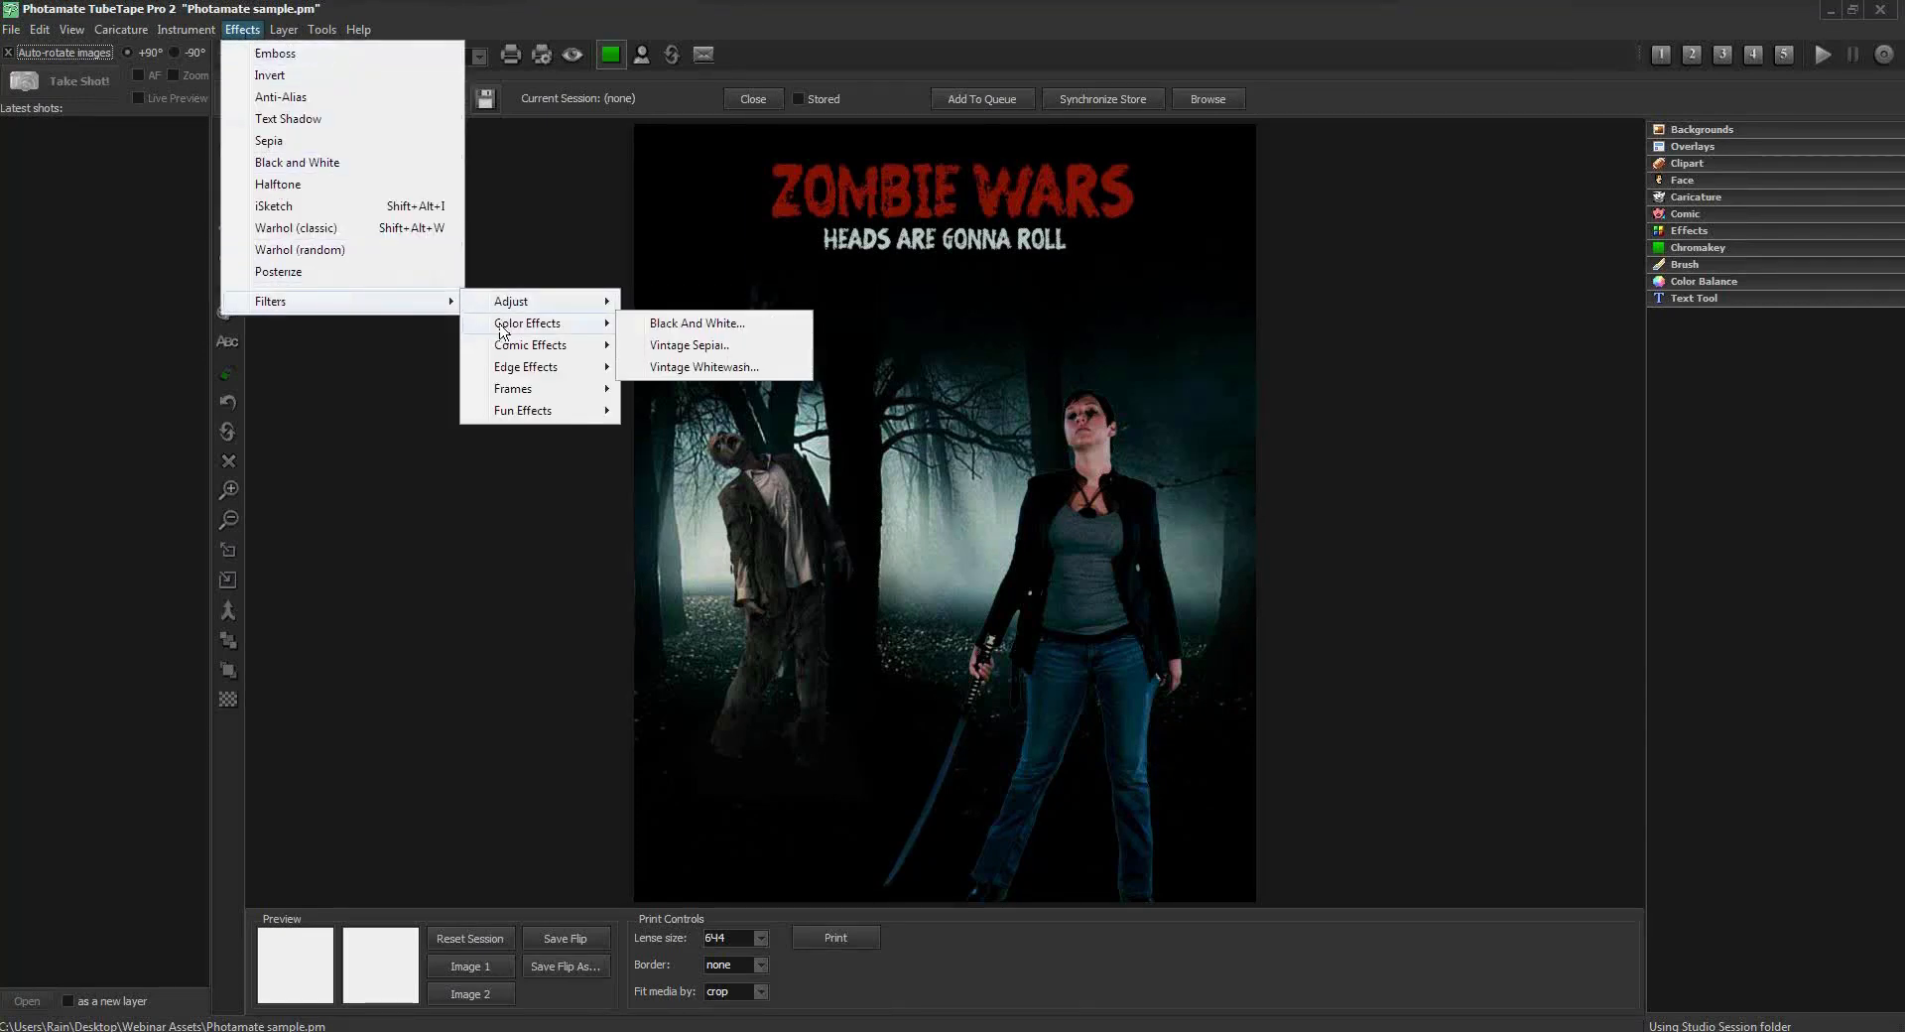
mouse_move(501, 378)
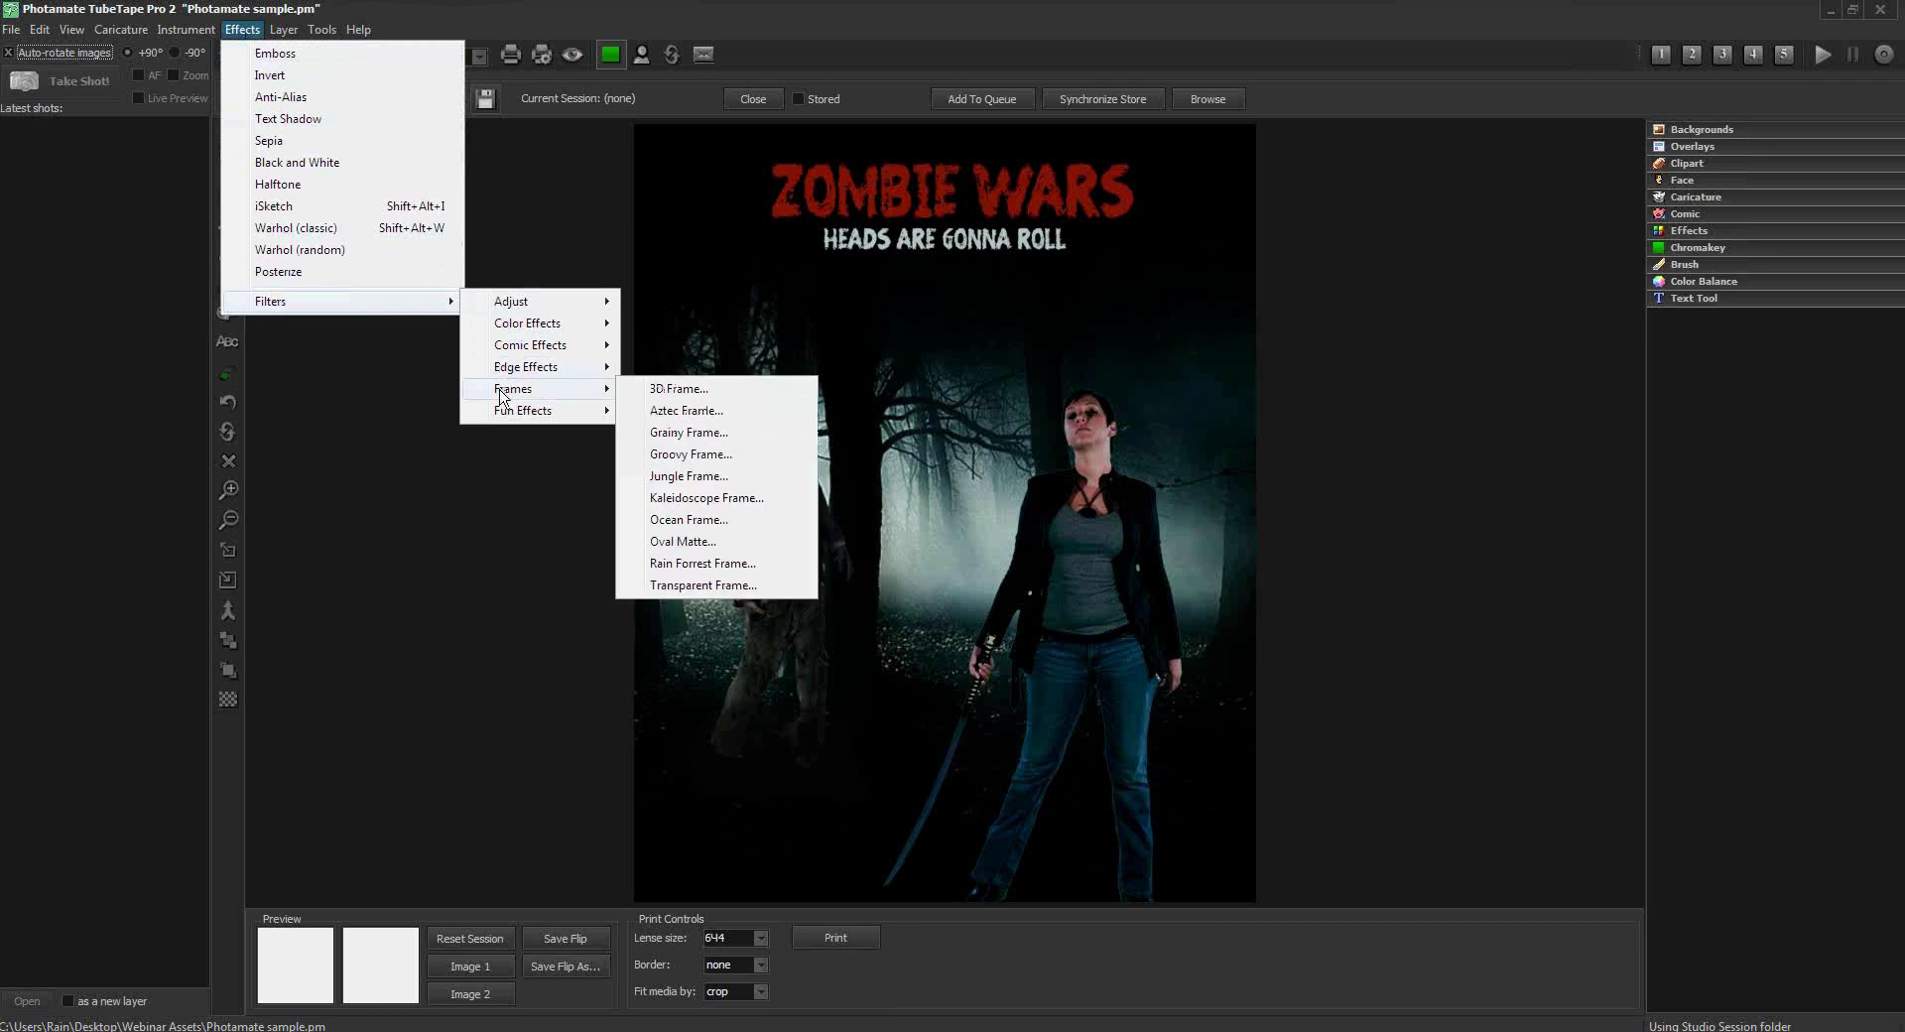
mouse_move(504, 413)
click(541, 7)
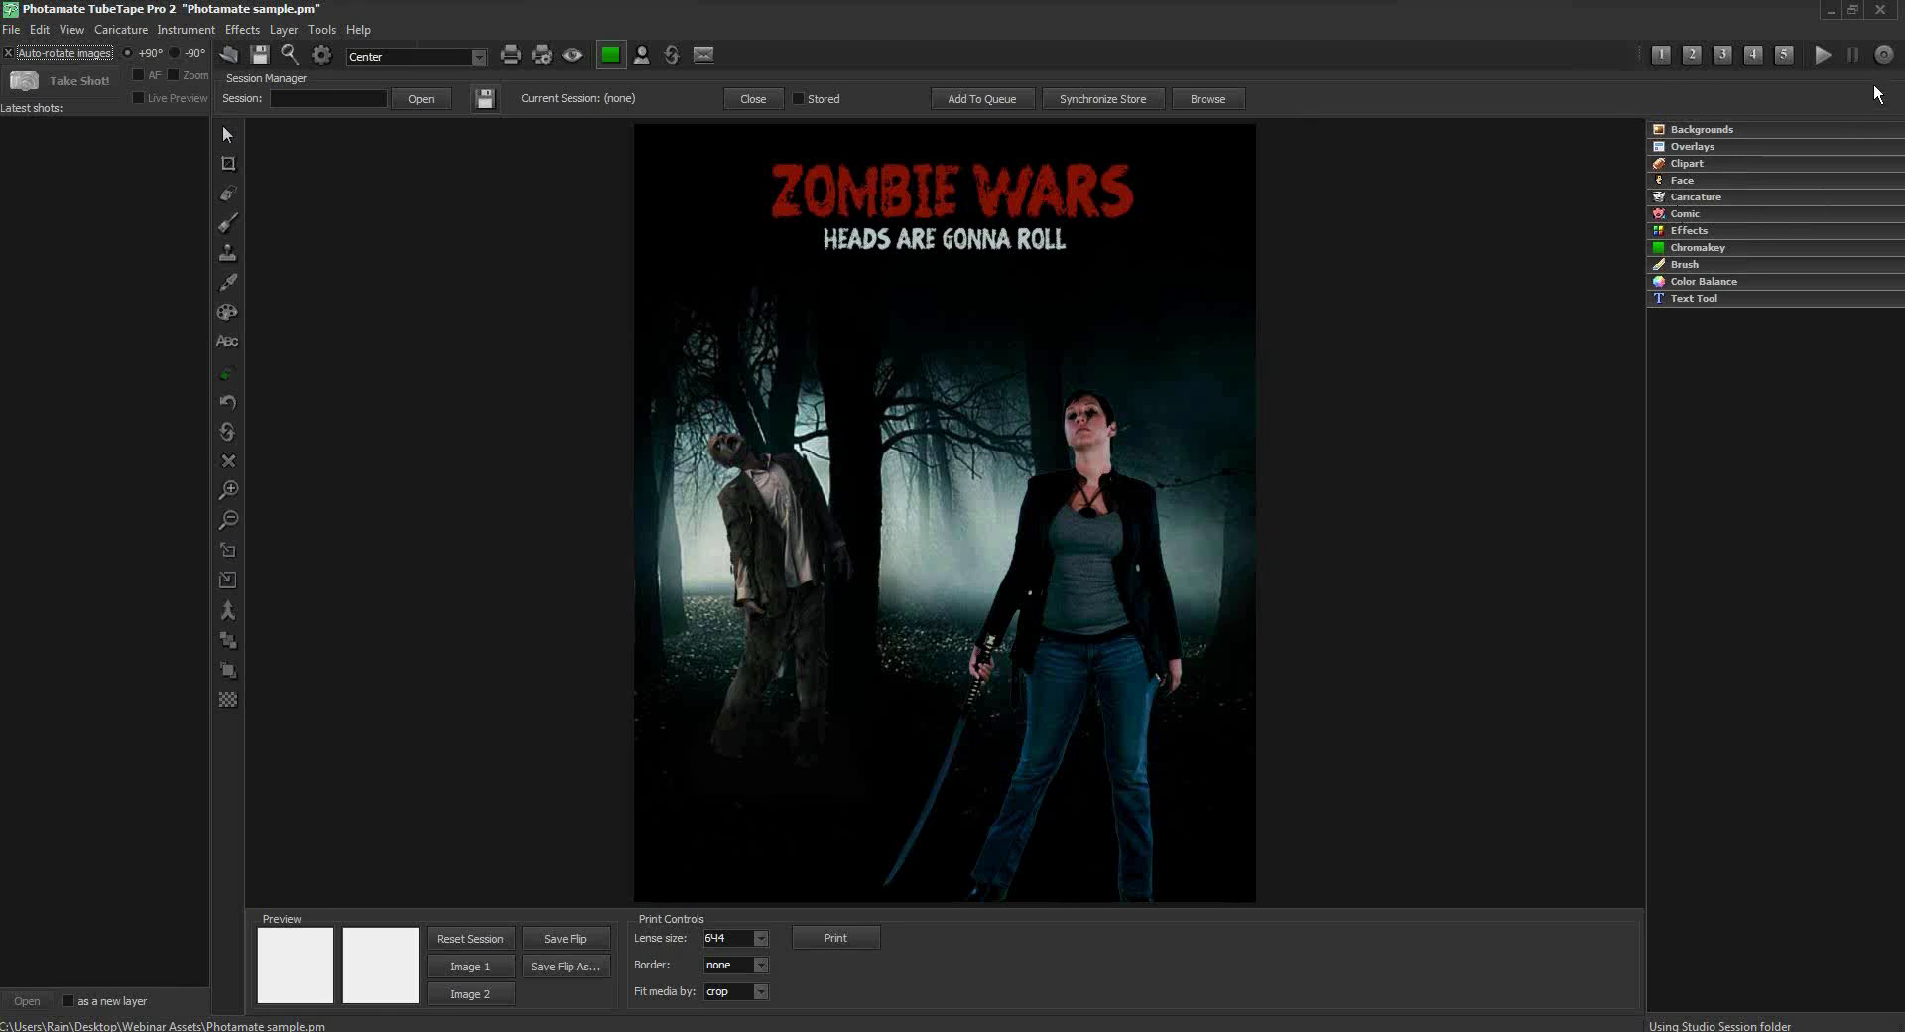
- Switch back to PhotoKey and add a text element reading "Movie Poster" to the graveyard composite
click(1885, 54)
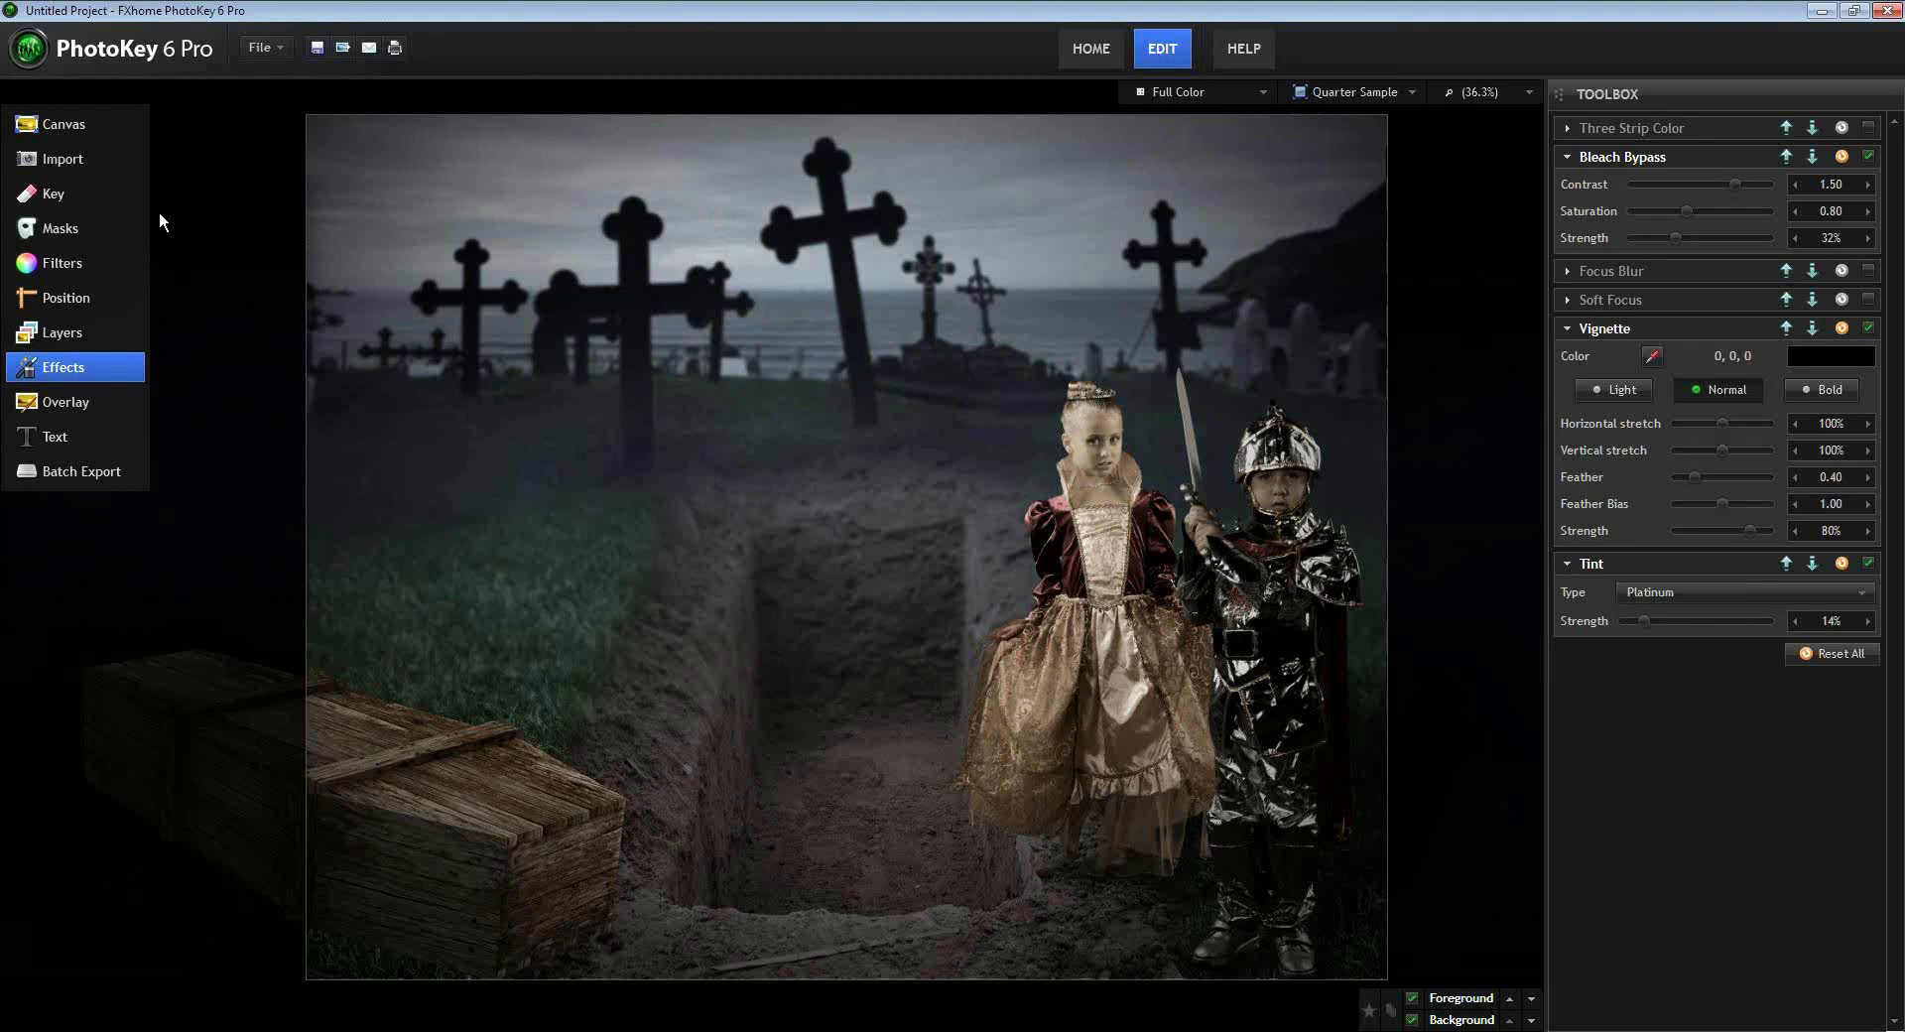
click(50, 438)
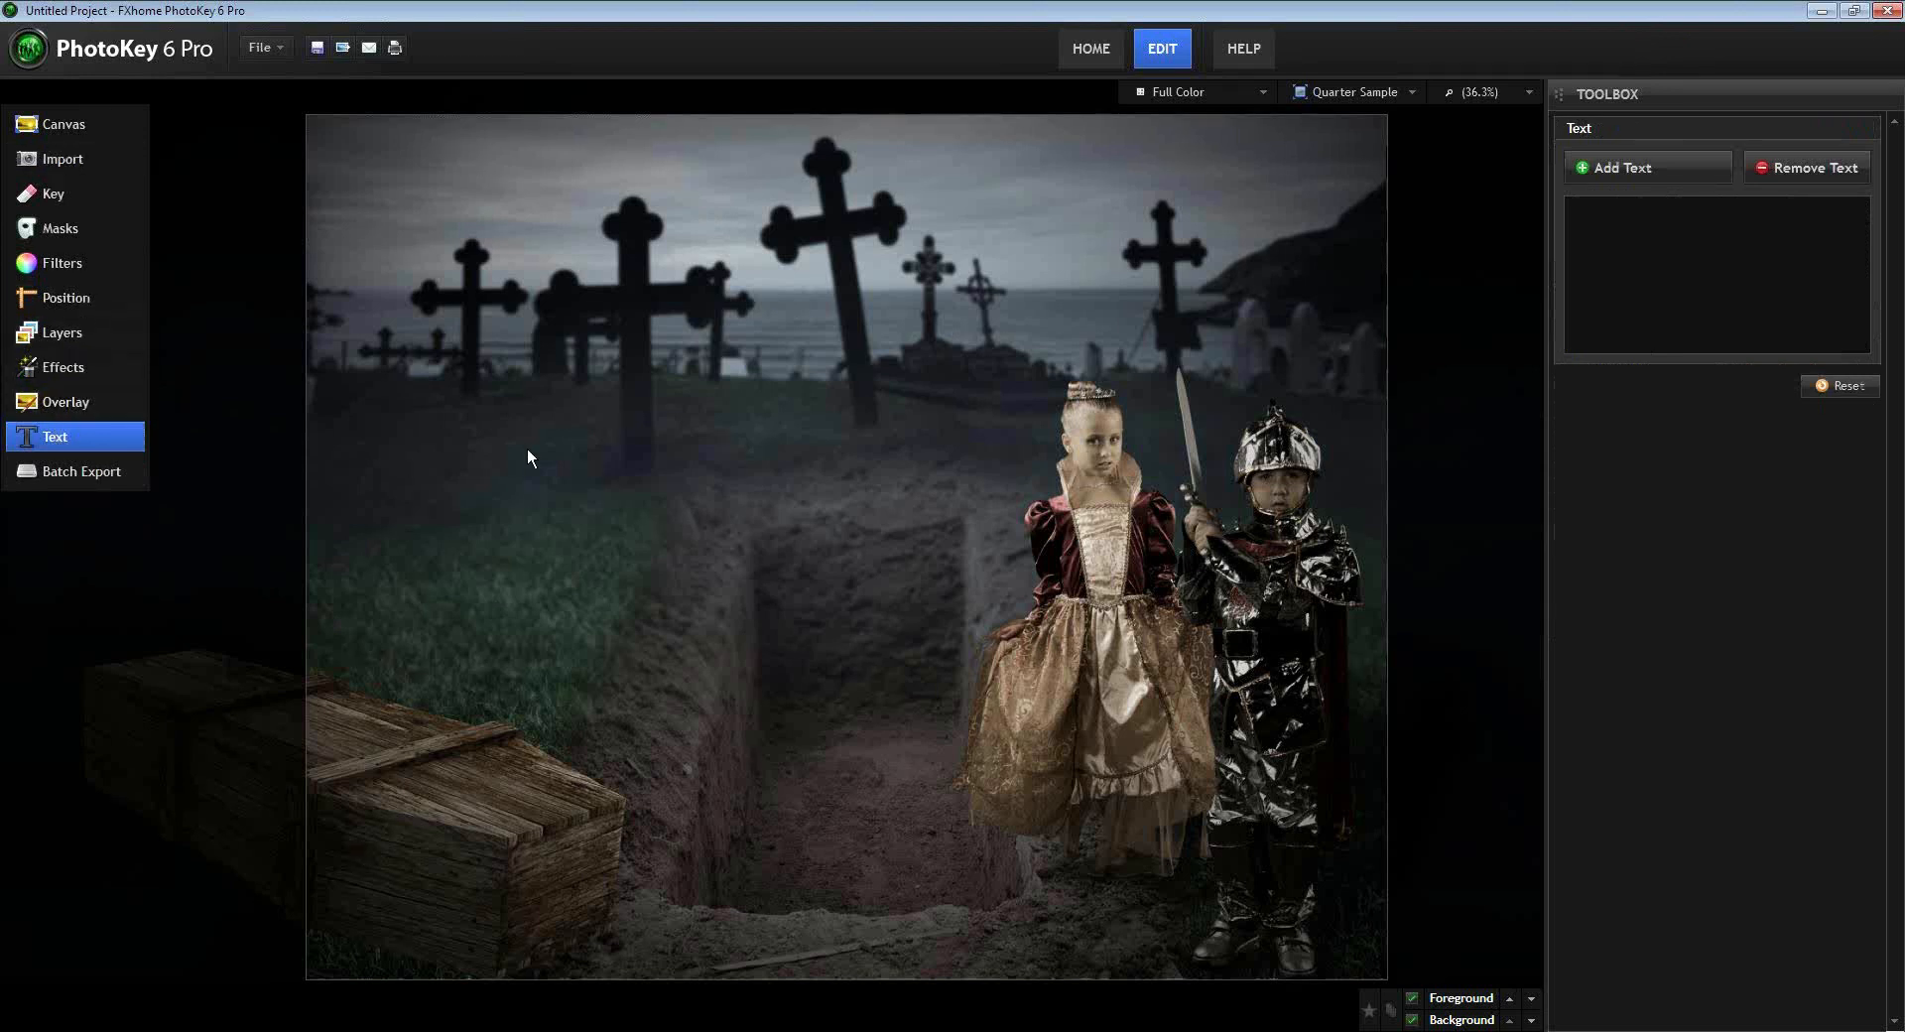
click(1639, 170)
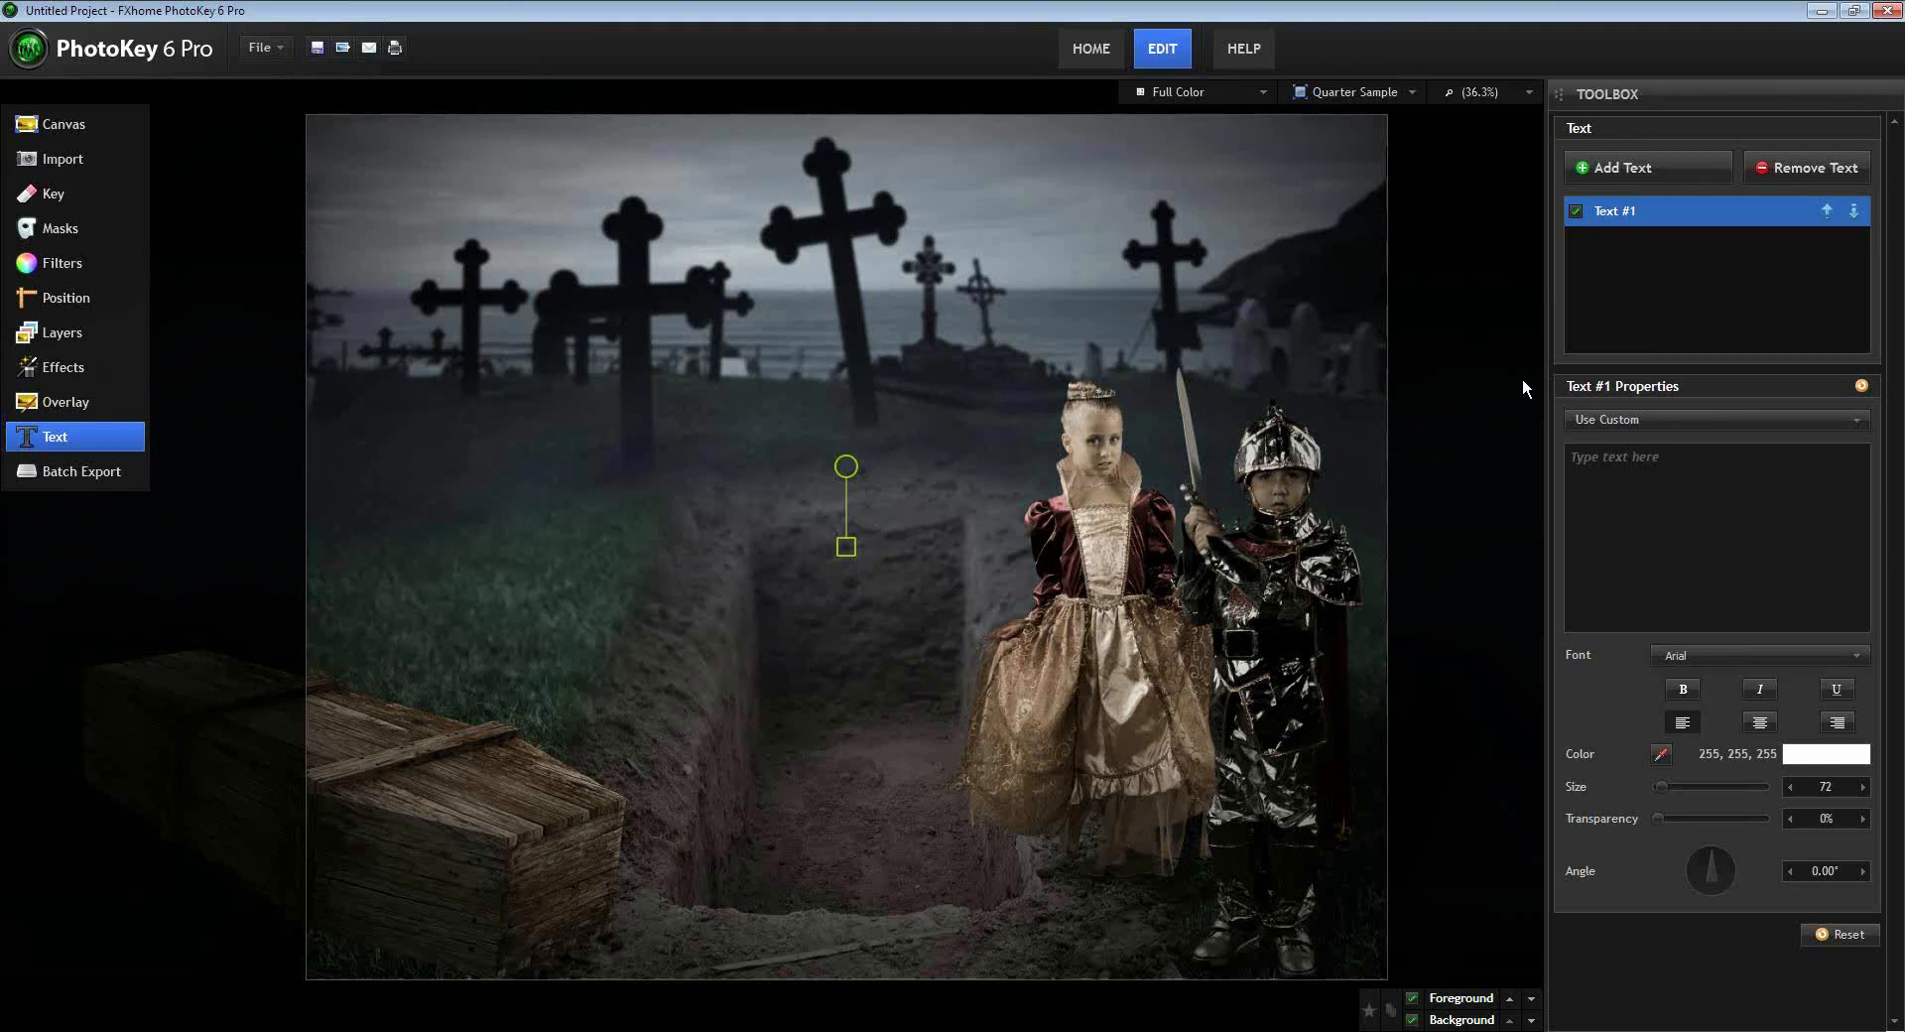
click(1686, 463)
text(Movie Poster)
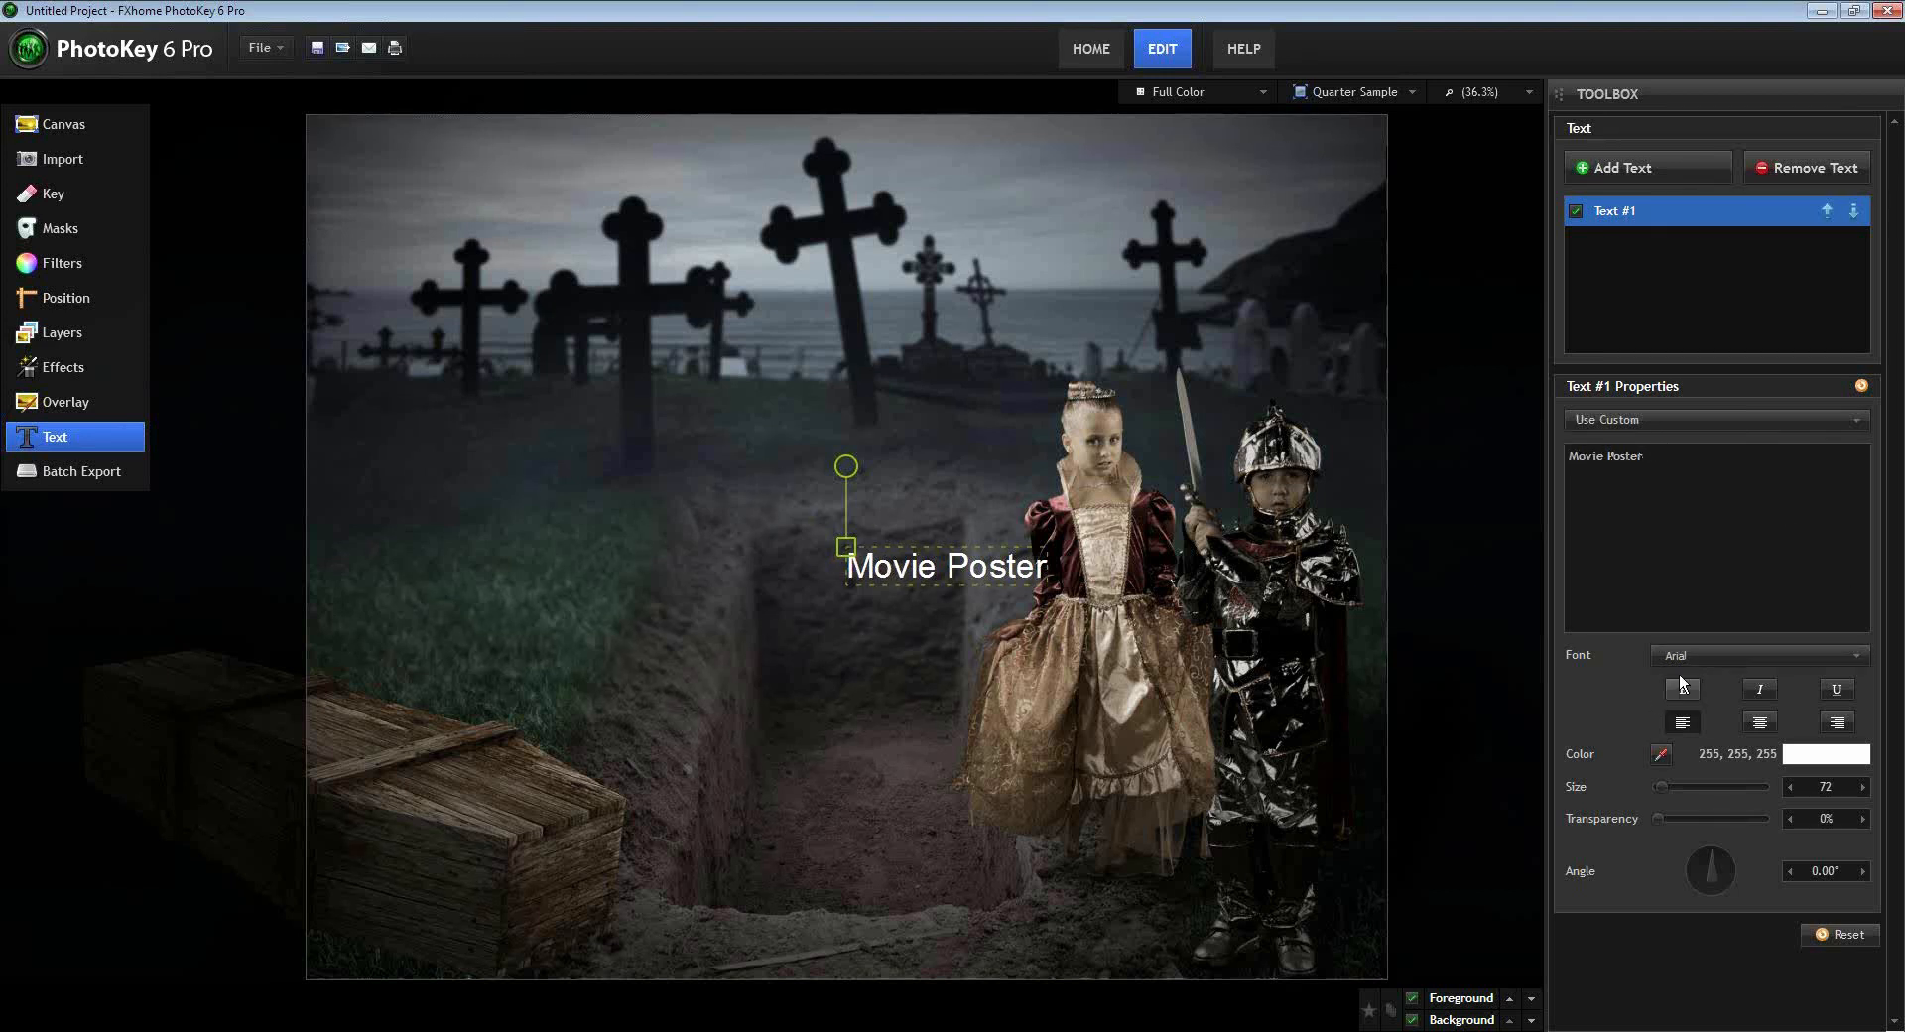
- Set the "Movie Poster" text to the bold Arfmoochikncheez font
click(1855, 656)
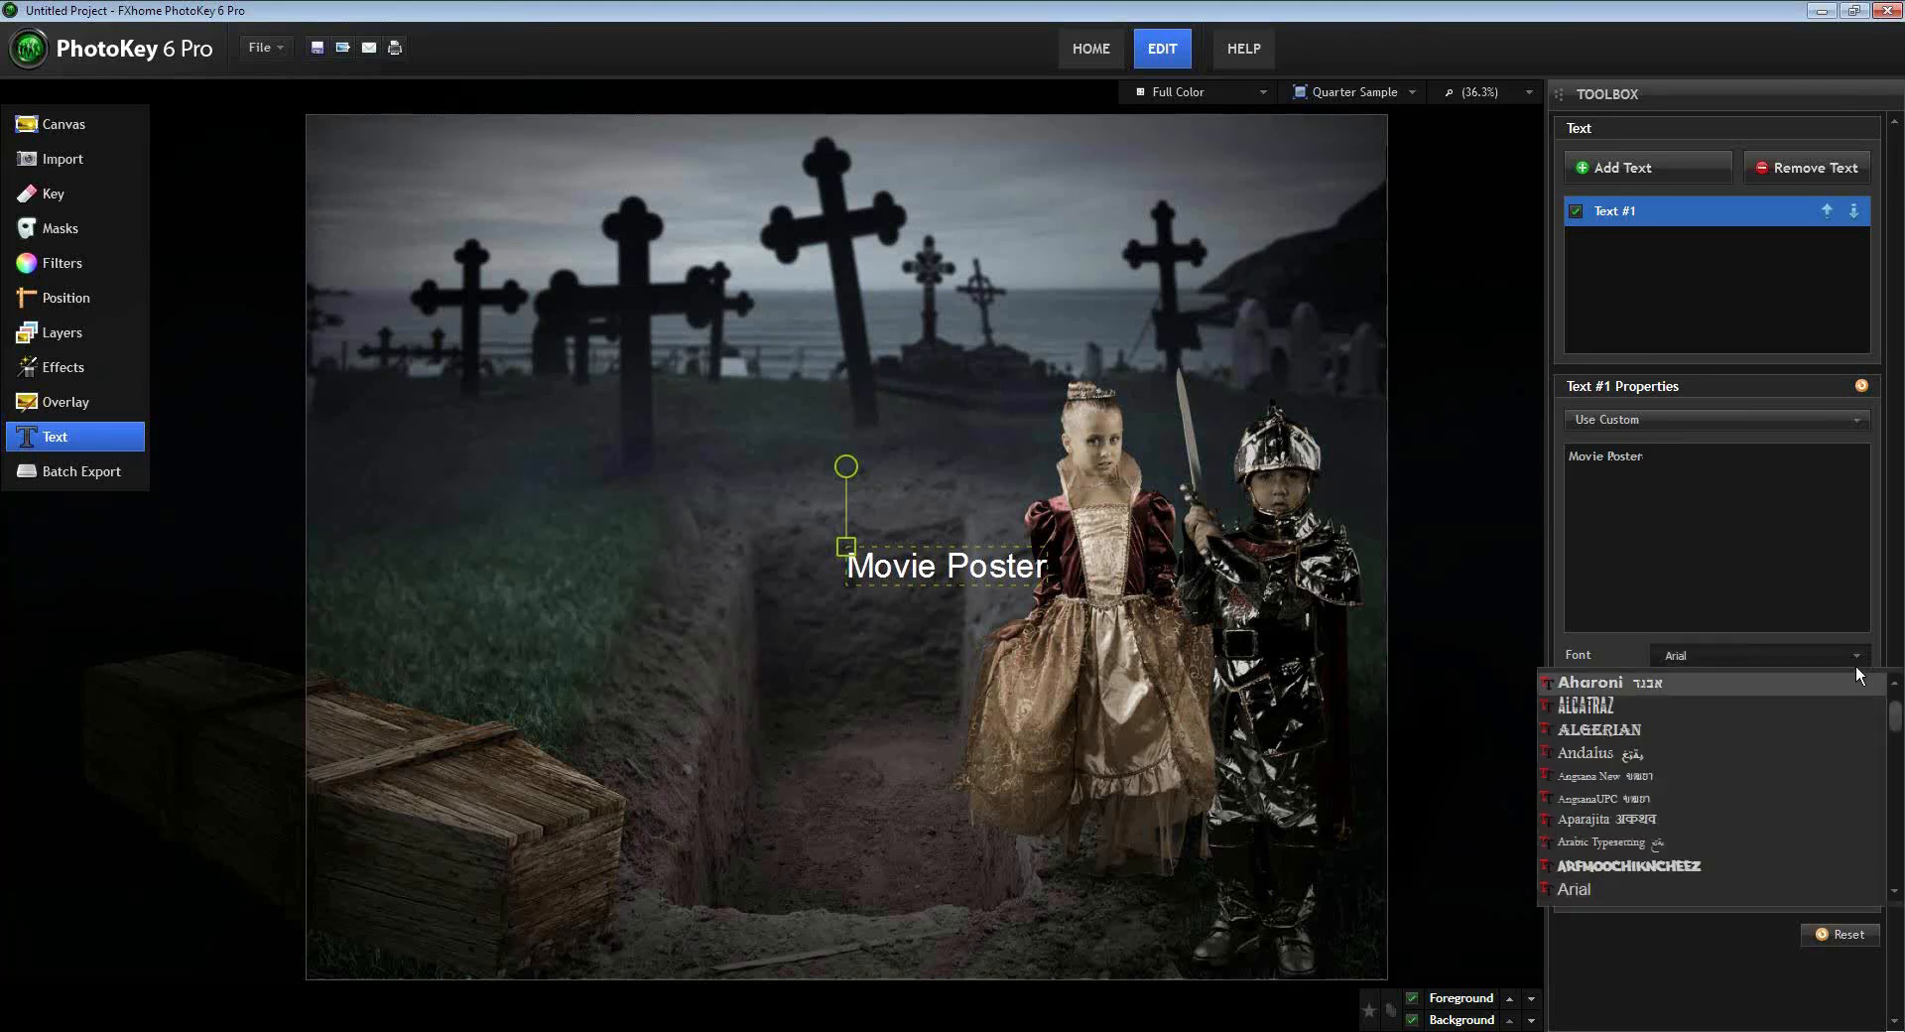
click(1696, 867)
click(1693, 693)
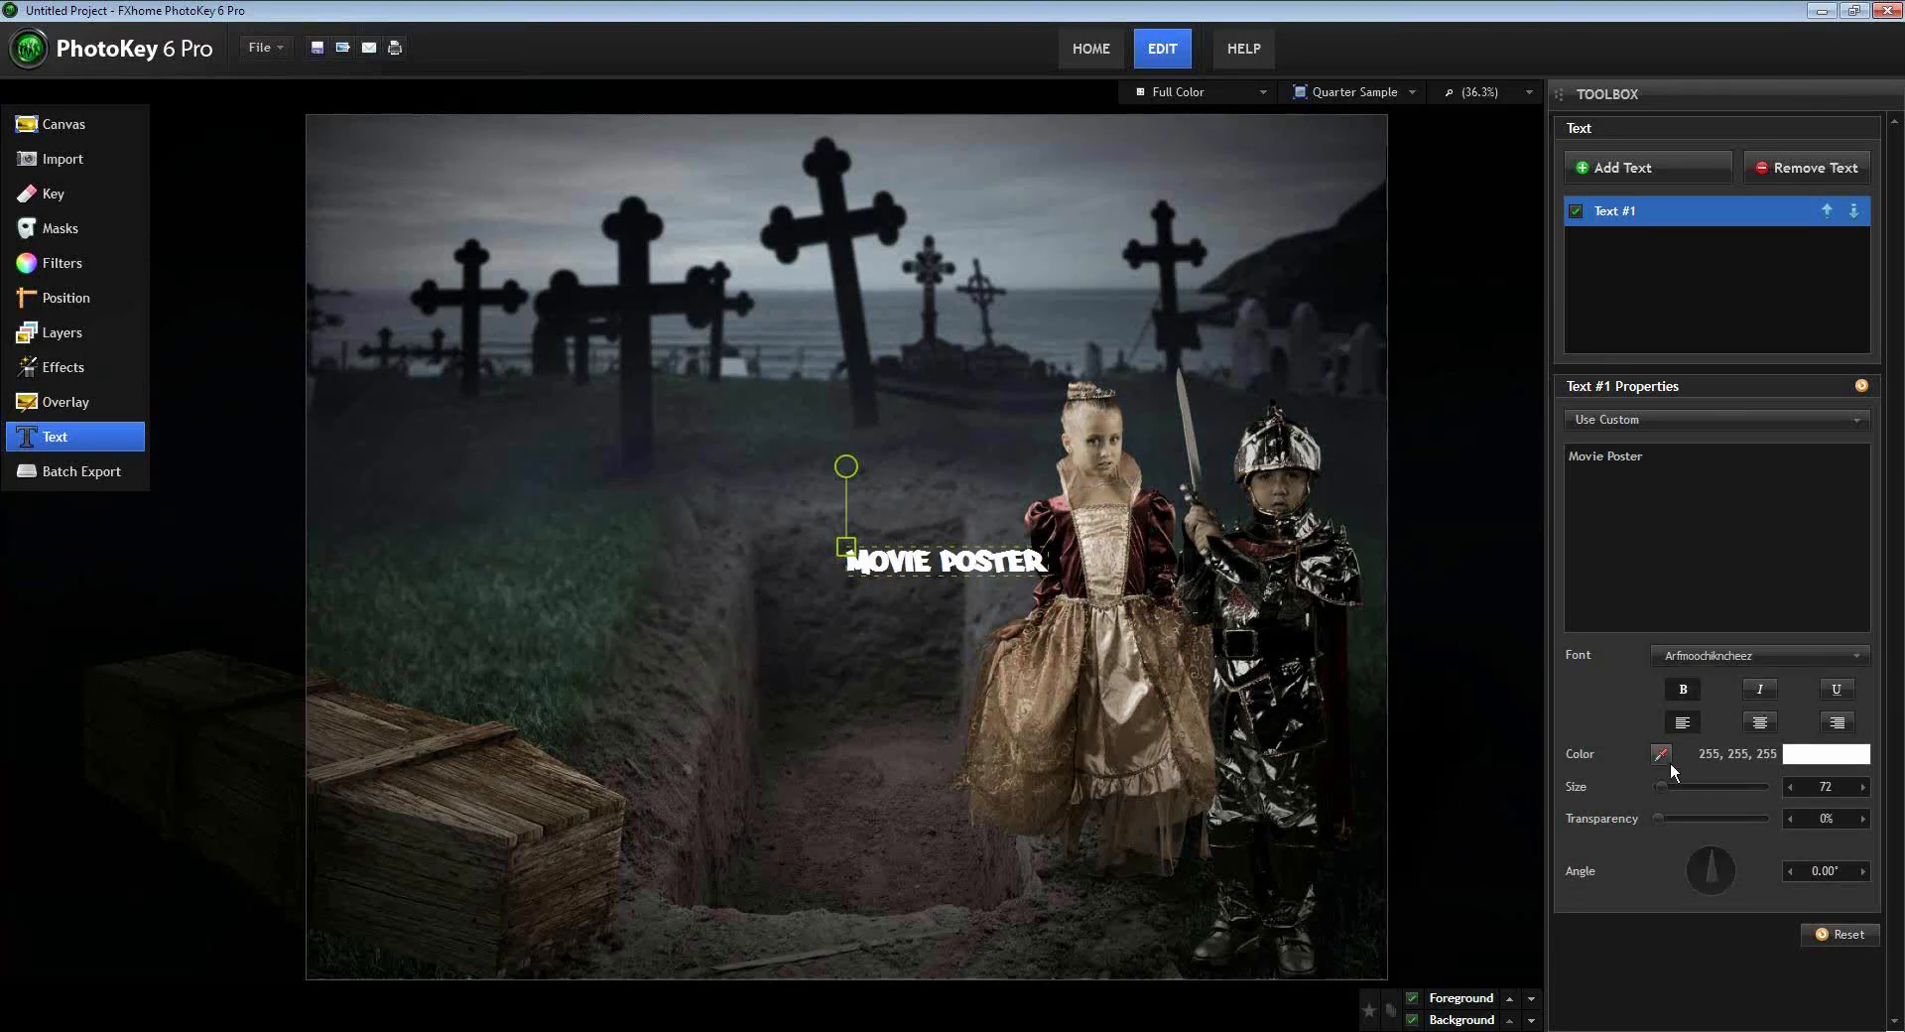
- Enlarge the title to size 197 at 59% transparency and place it across the crosses at an angle of 5.51°
drag(1651, 787, 1721, 813)
drag(847, 546, 442, 249)
drag(1713, 855, 1715, 852)
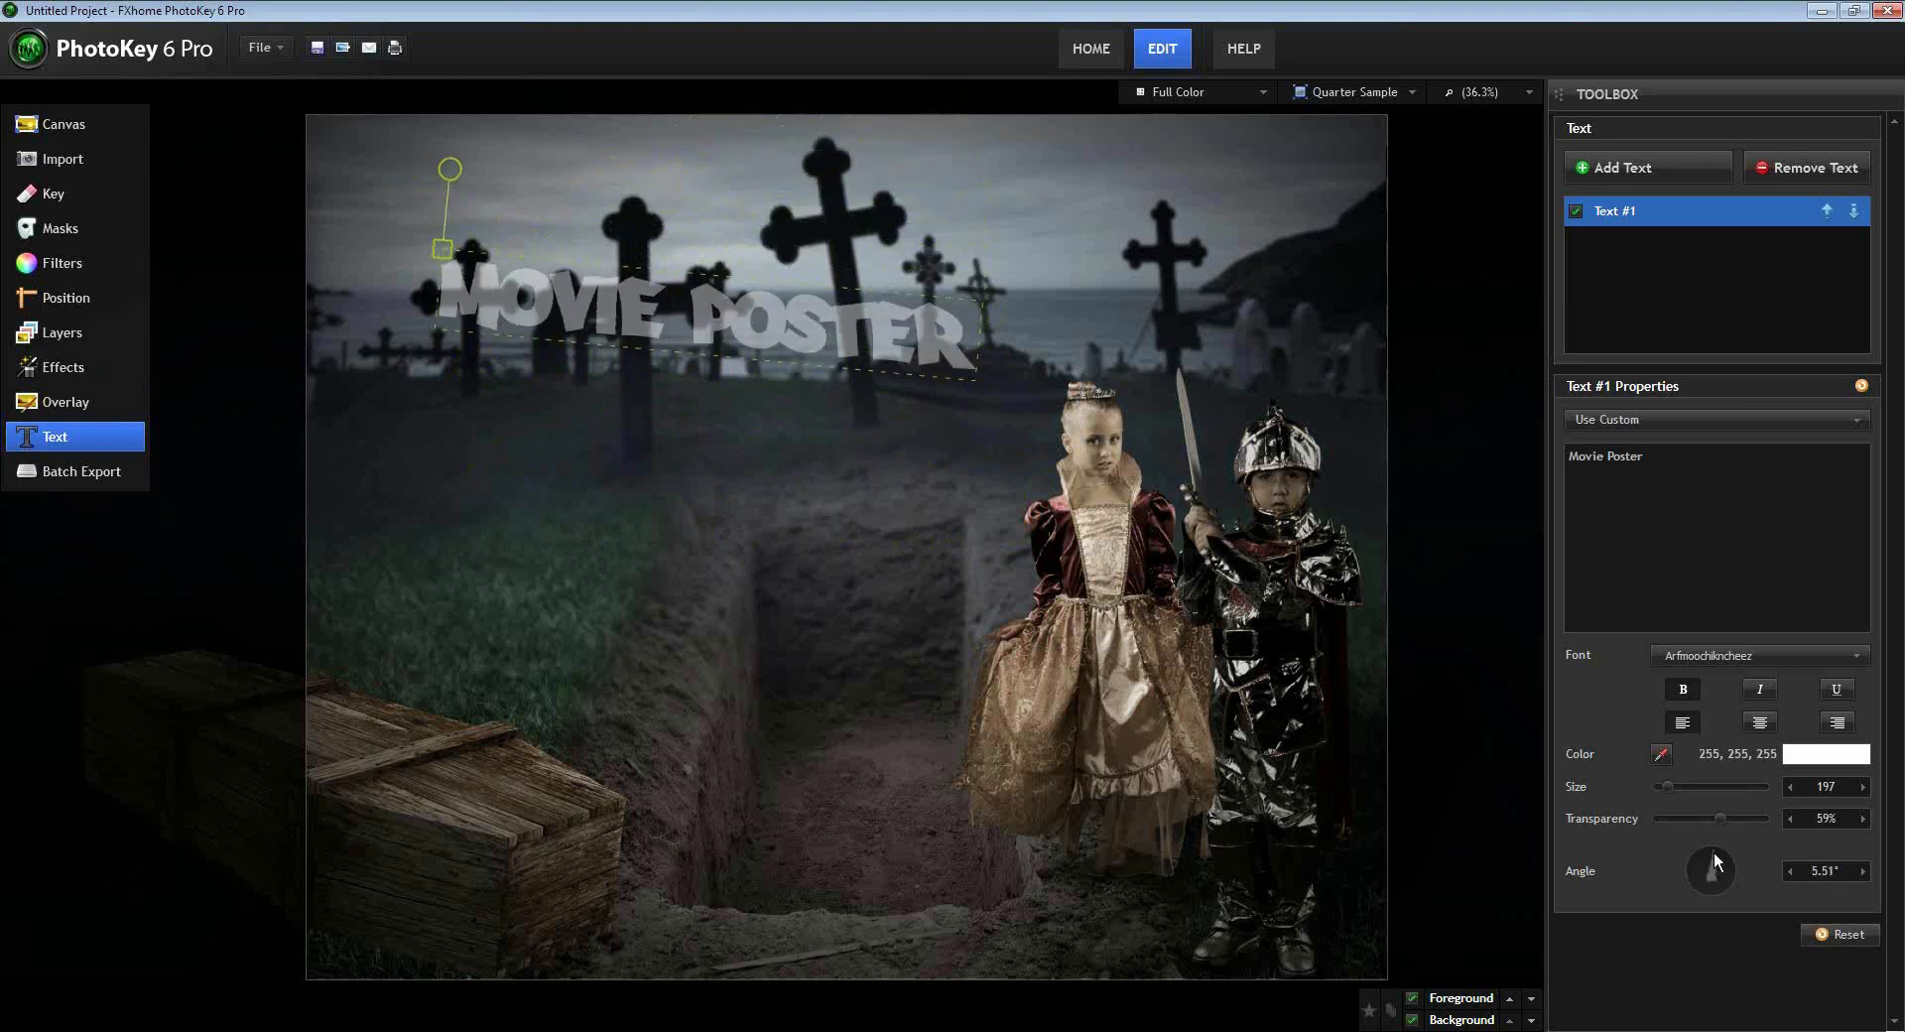
- Recolour the title dark green (19, 40, 10) and set its transparency to 90%
click(1836, 756)
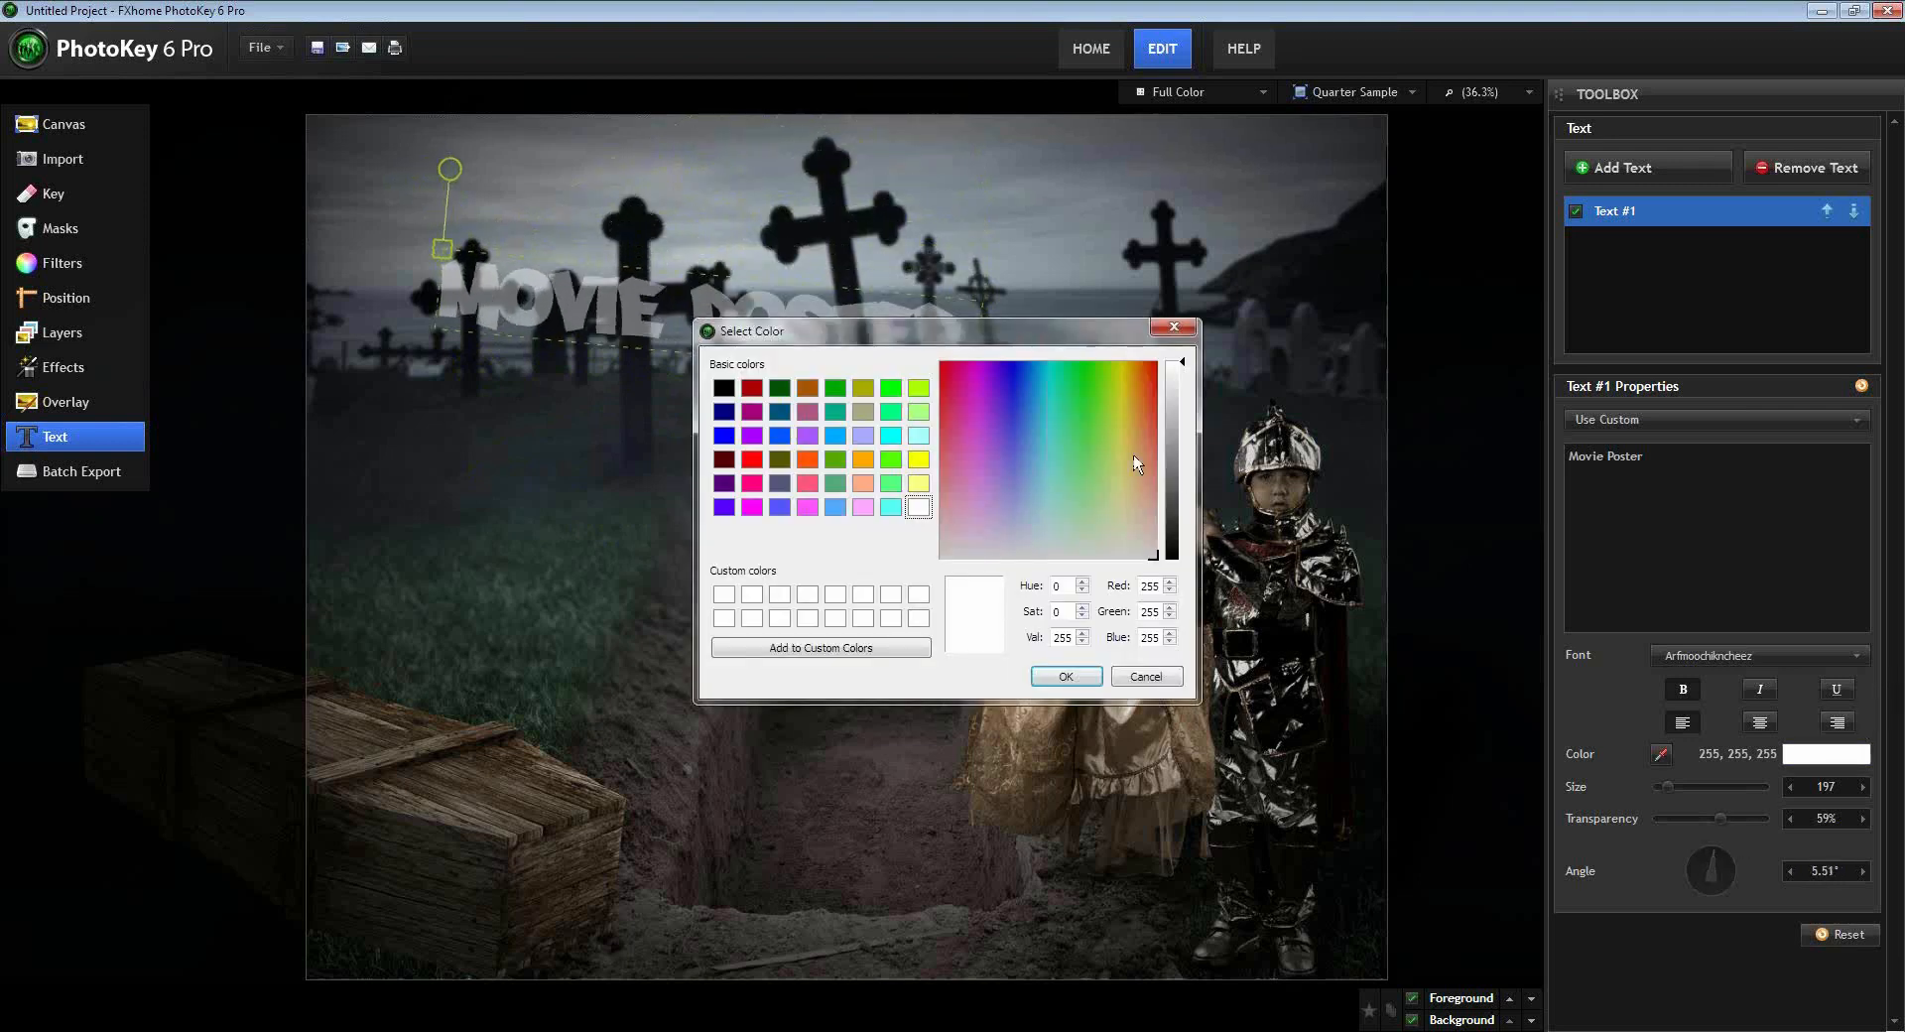
click(1095, 413)
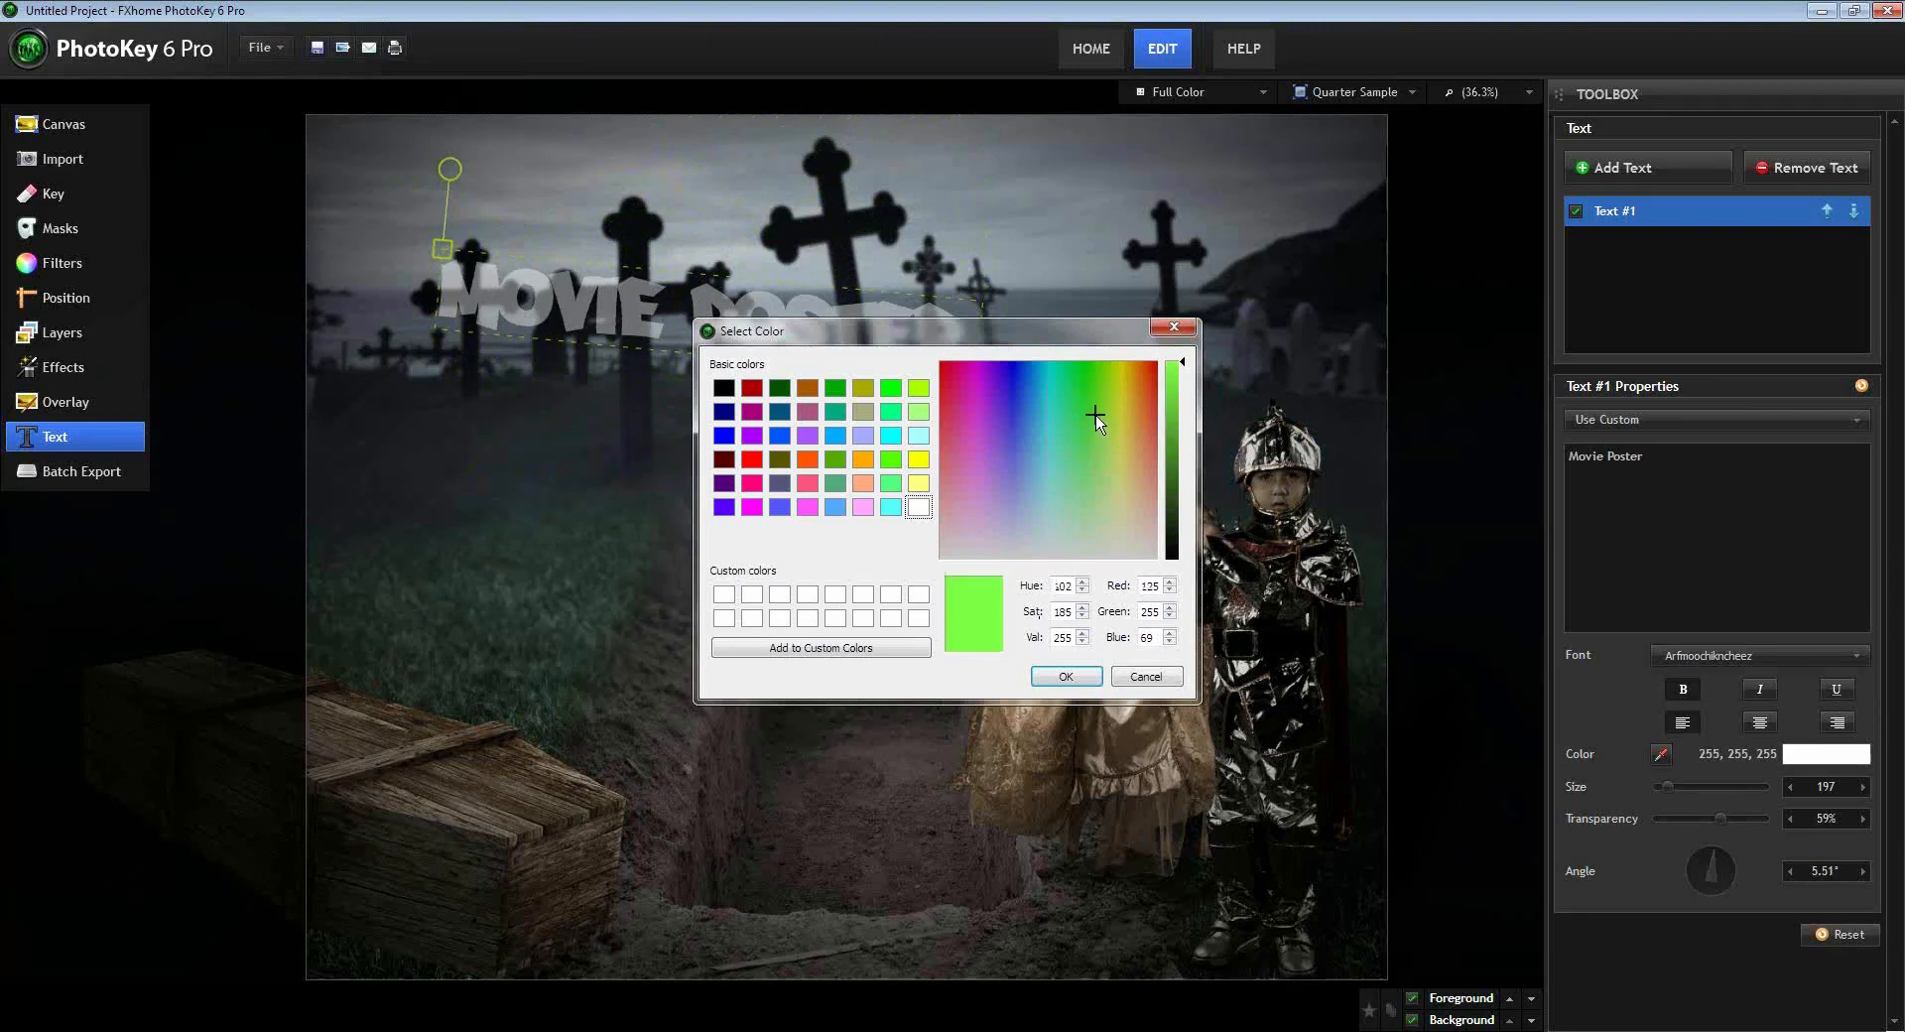
click(1171, 536)
click(1065, 675)
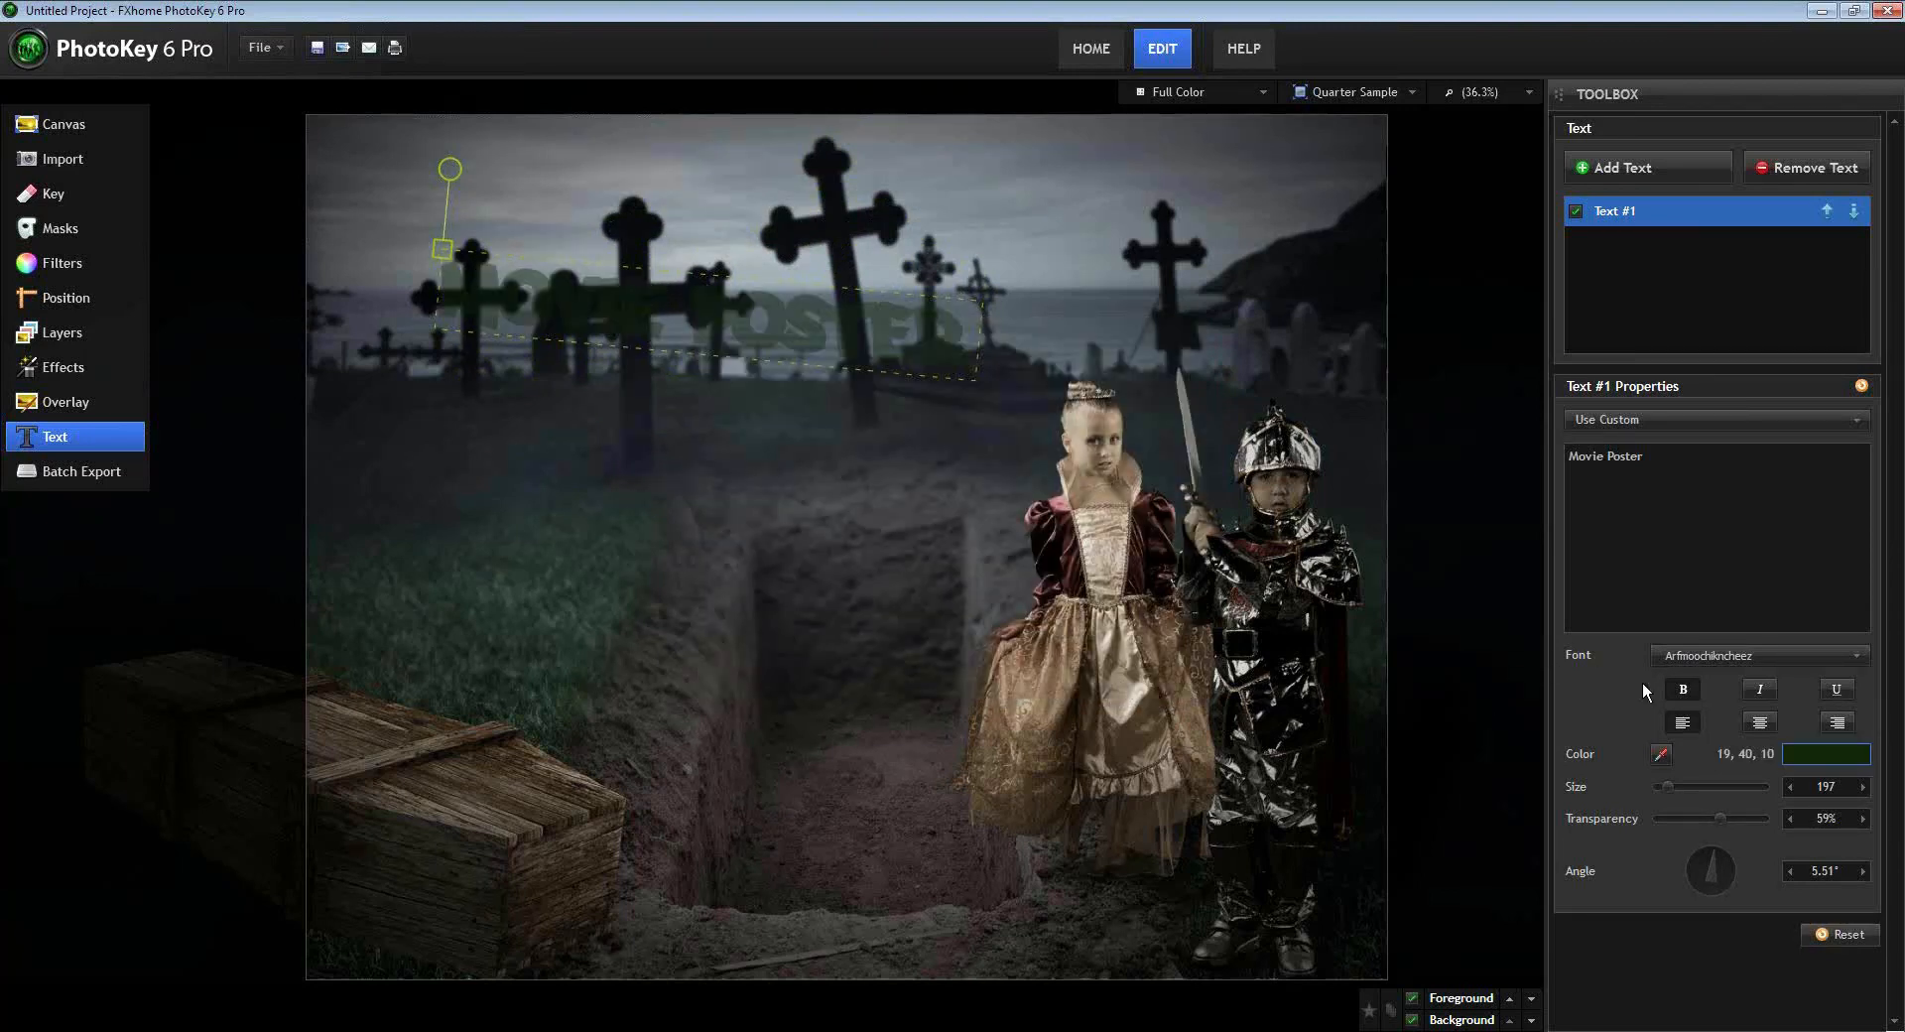
drag(1719, 818, 1754, 818)
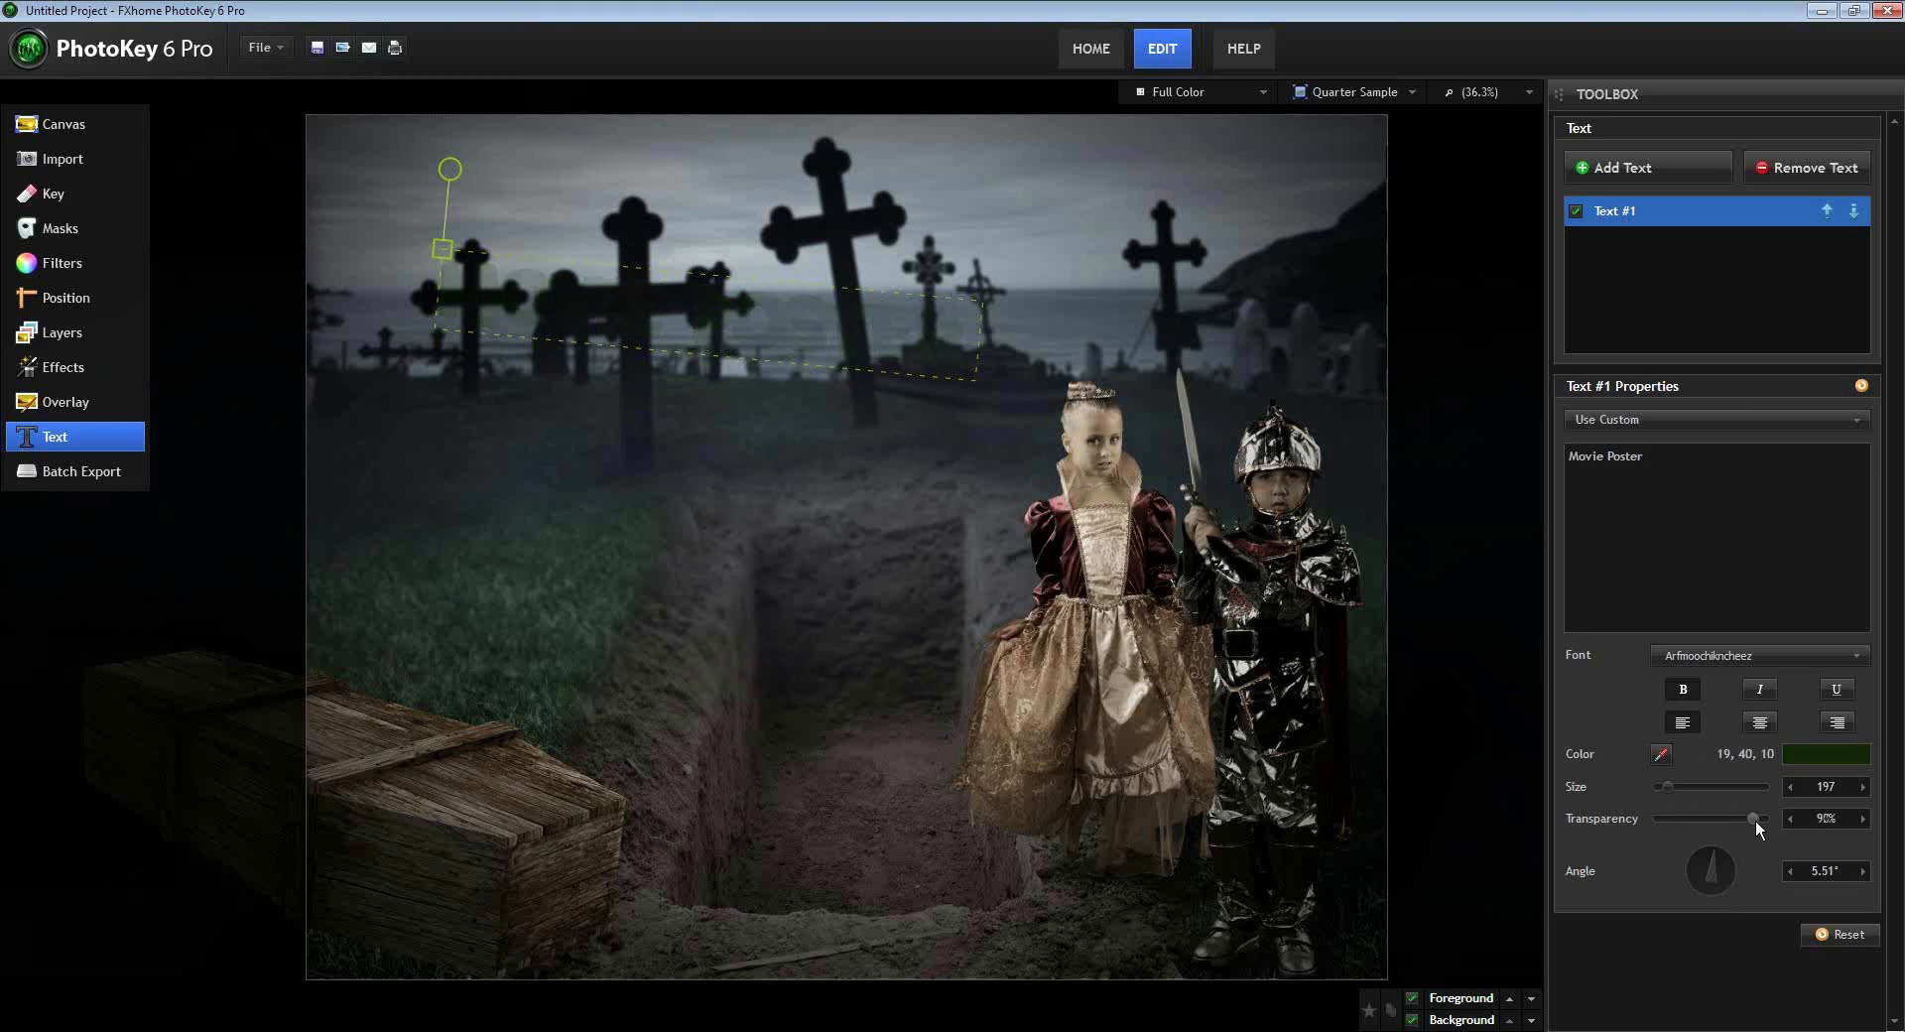
- Recolour the title dark red (170, 0, 0) and set its transparency to 0%
click(1808, 752)
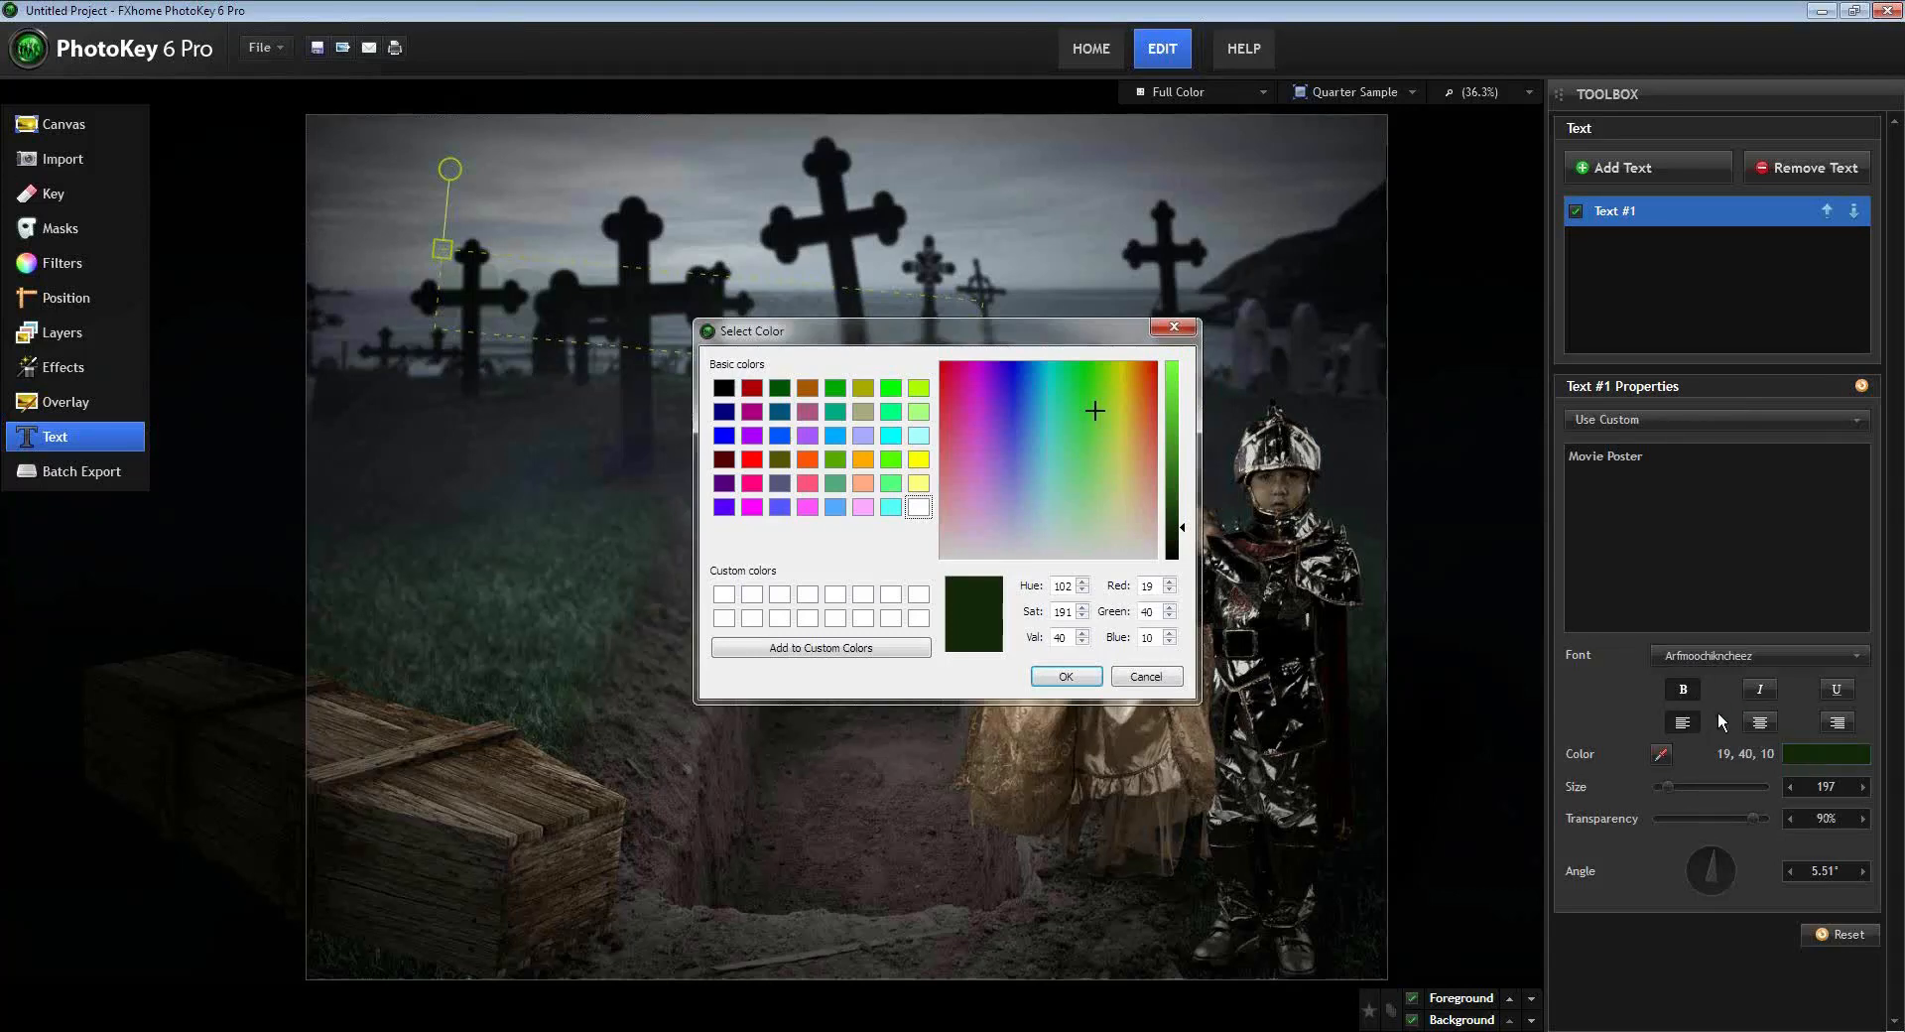
click(752, 387)
click(1040, 678)
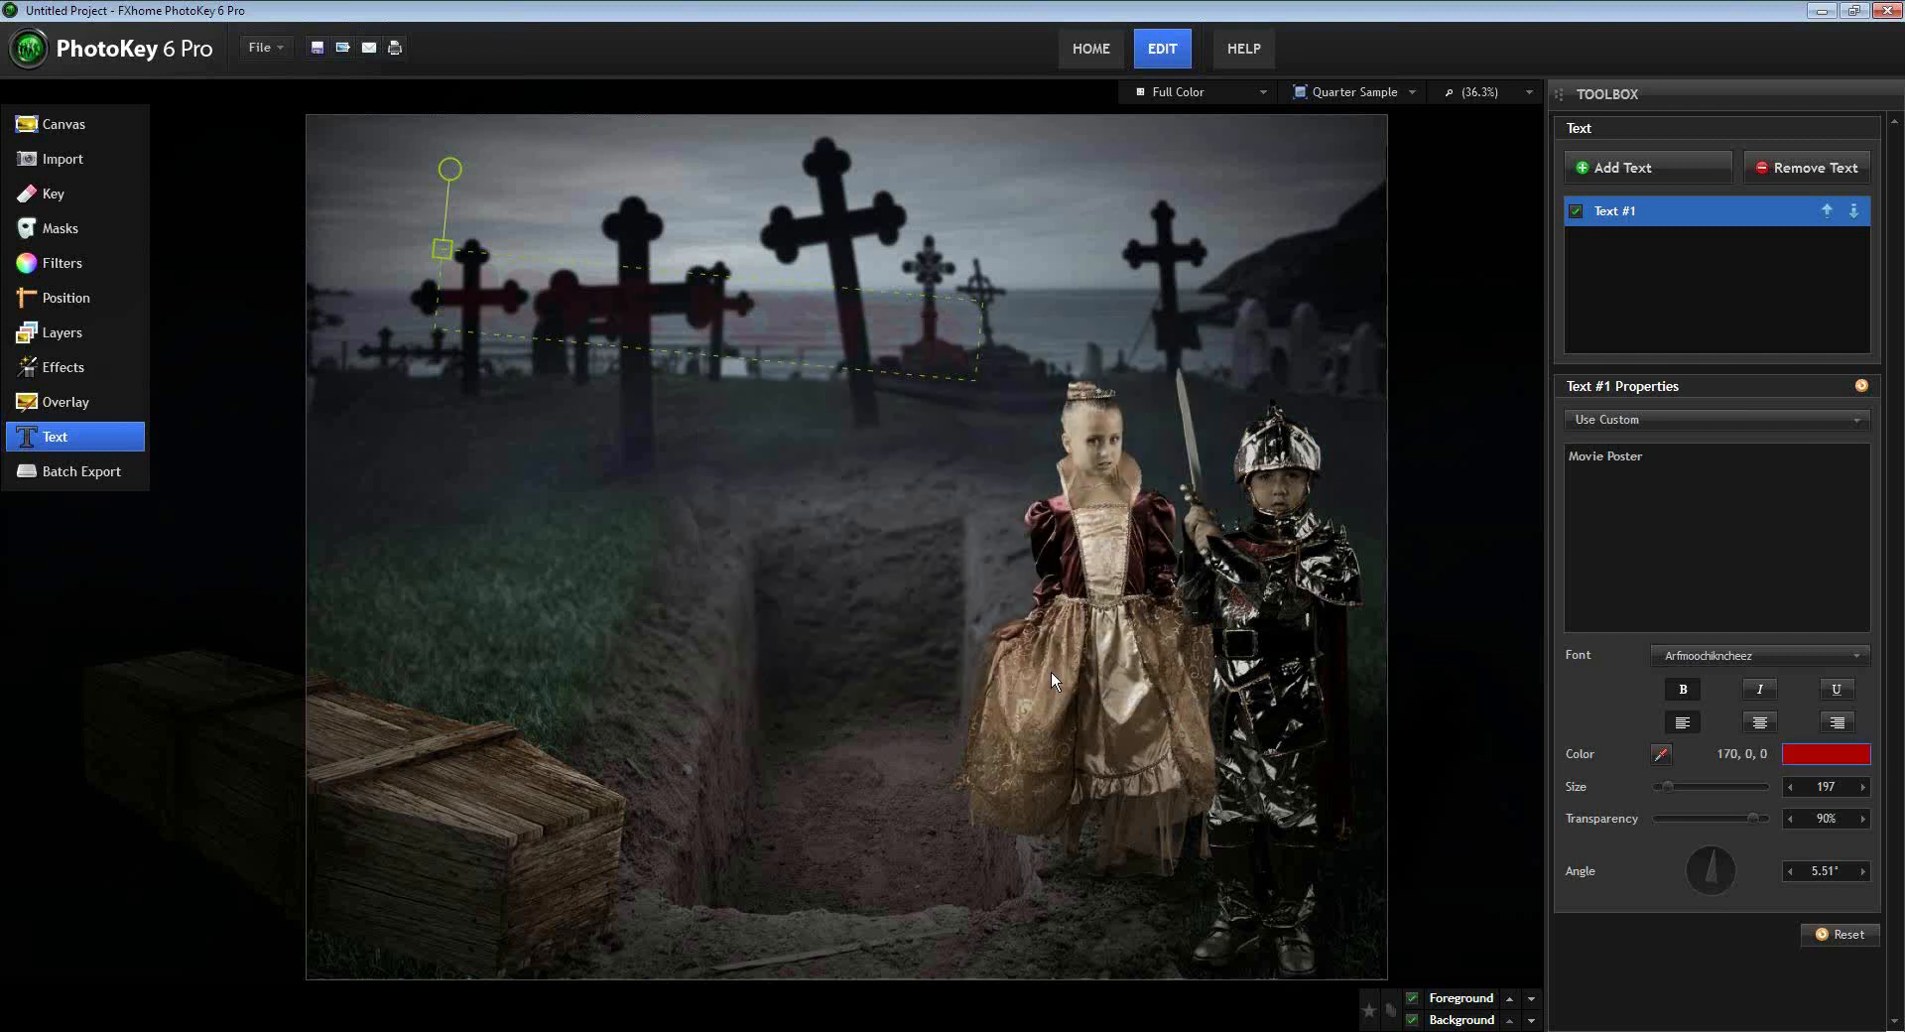
drag(1753, 819, 1672, 820)
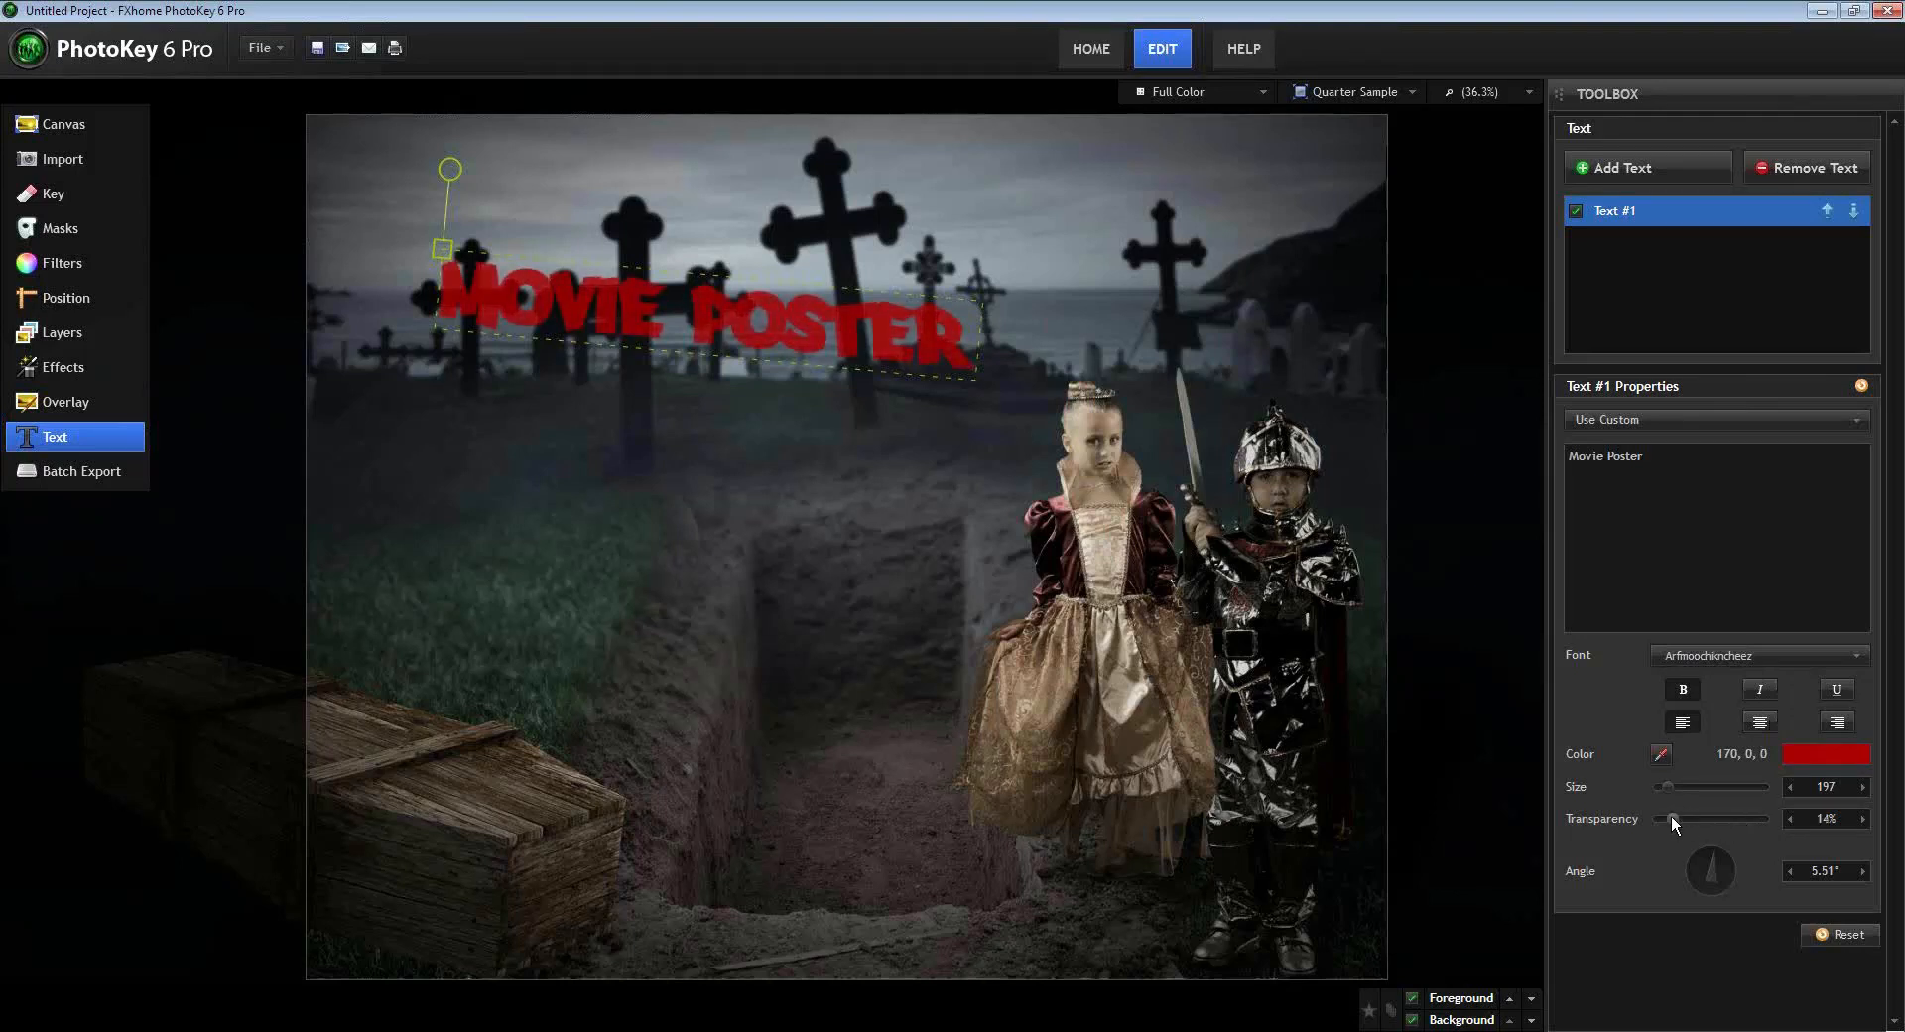
drag(1664, 813, 1627, 814)
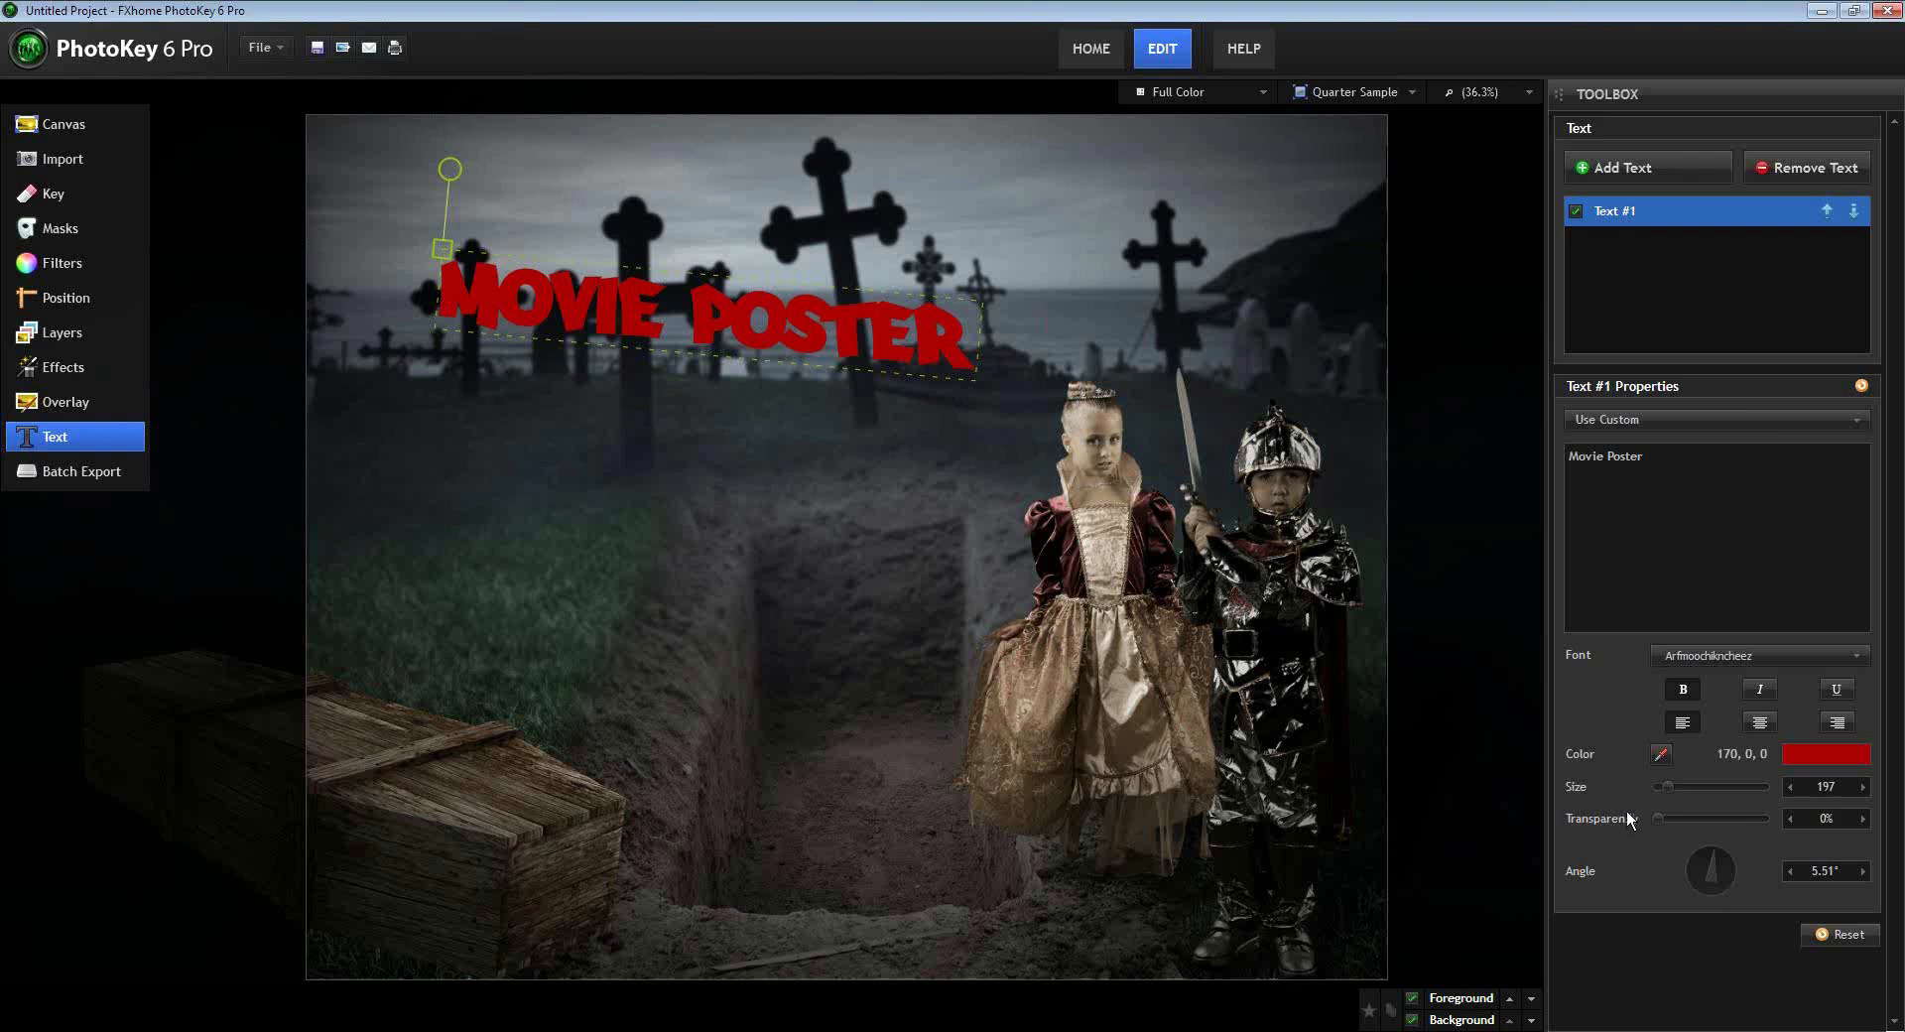